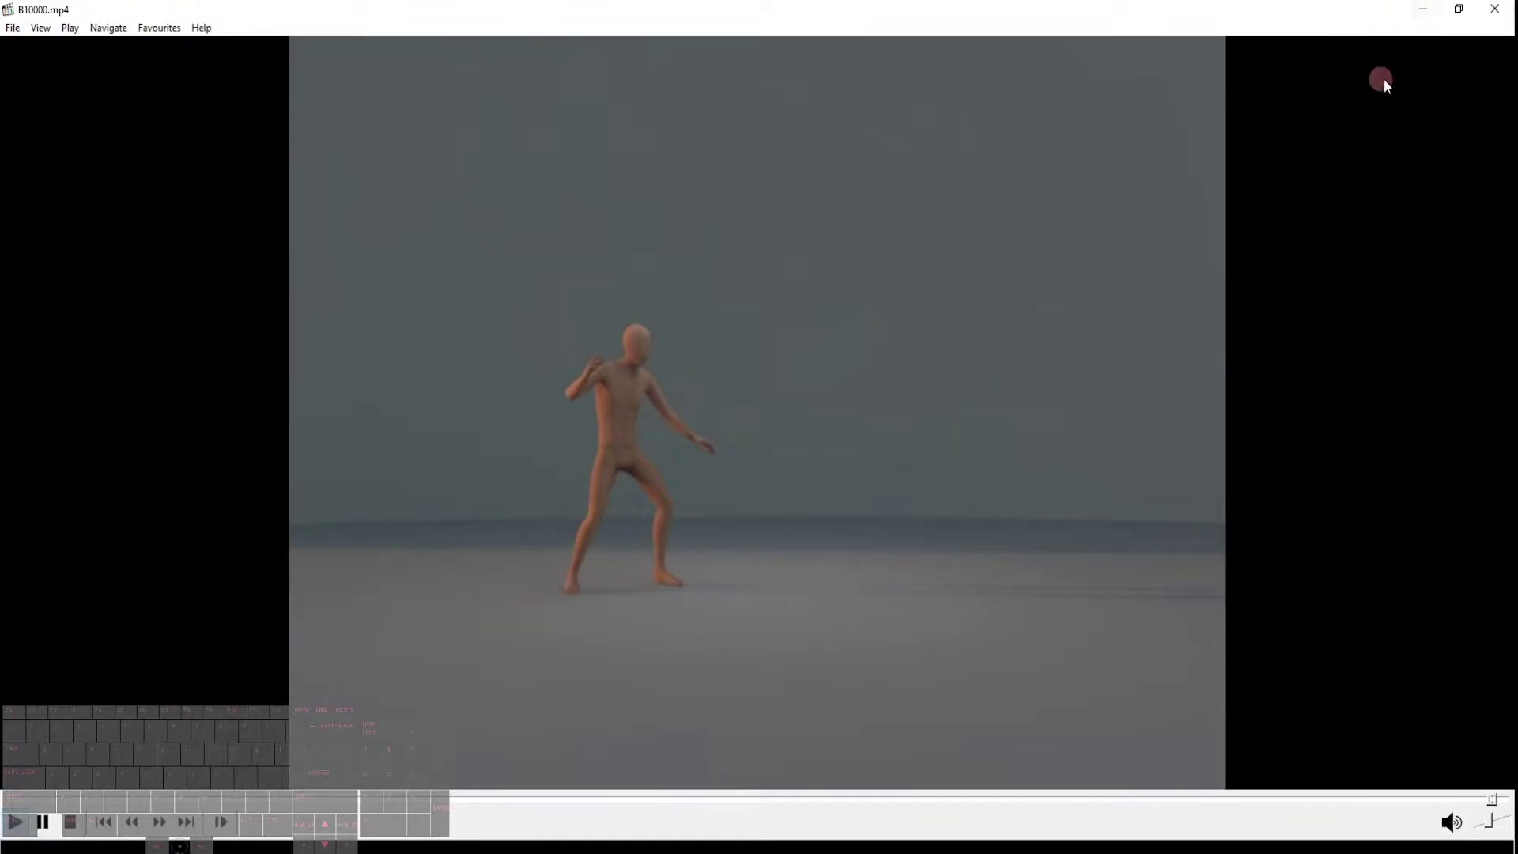
# Leave the B10000.mp4 video and switch to the empty 3ds Max scene.
pyautogui.click(1424, 11)
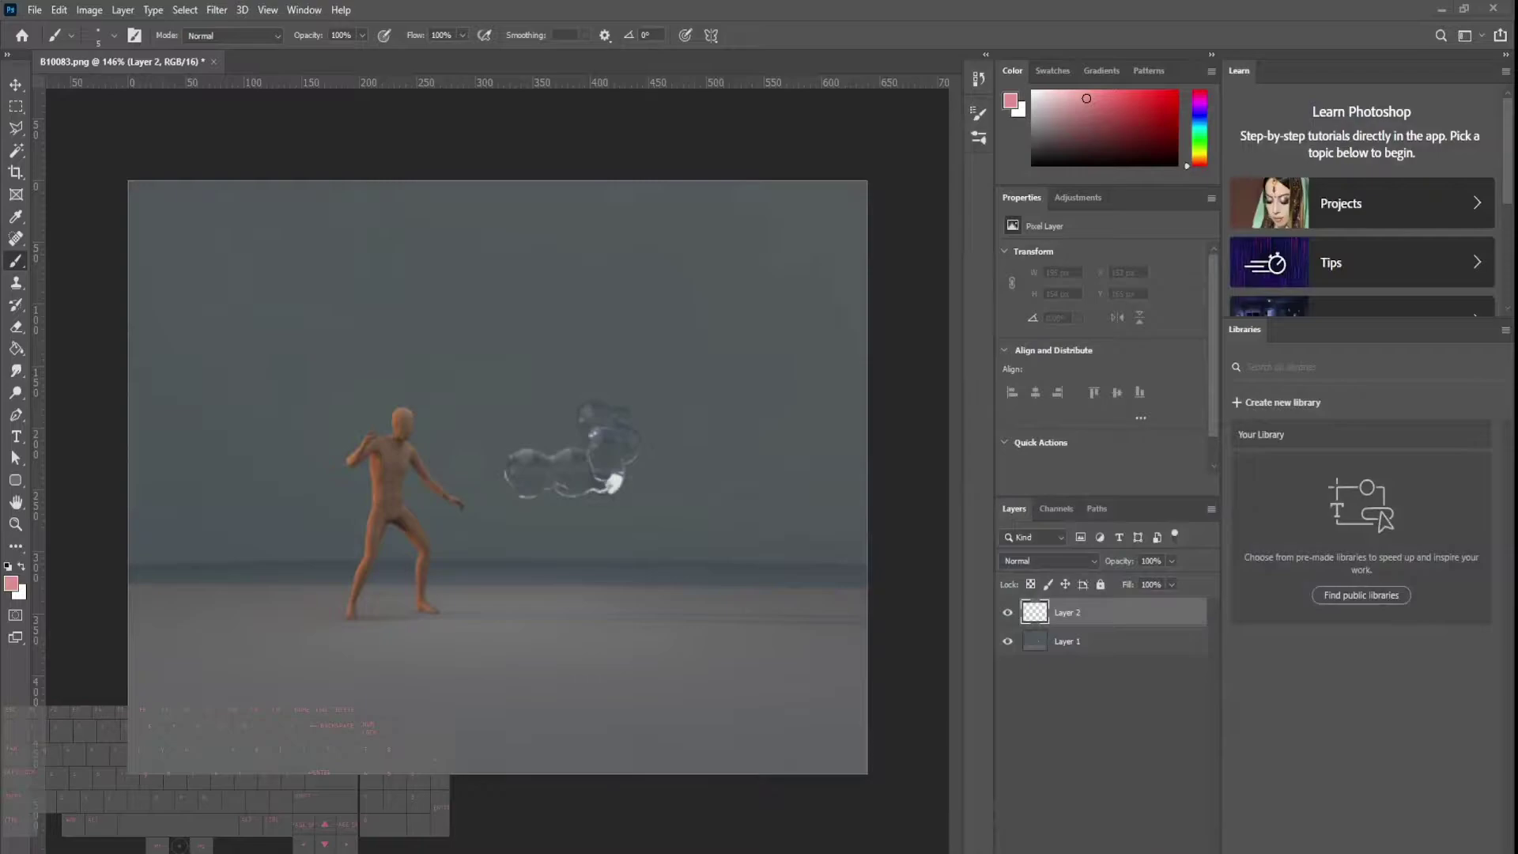
pyautogui.click(1309, 846)
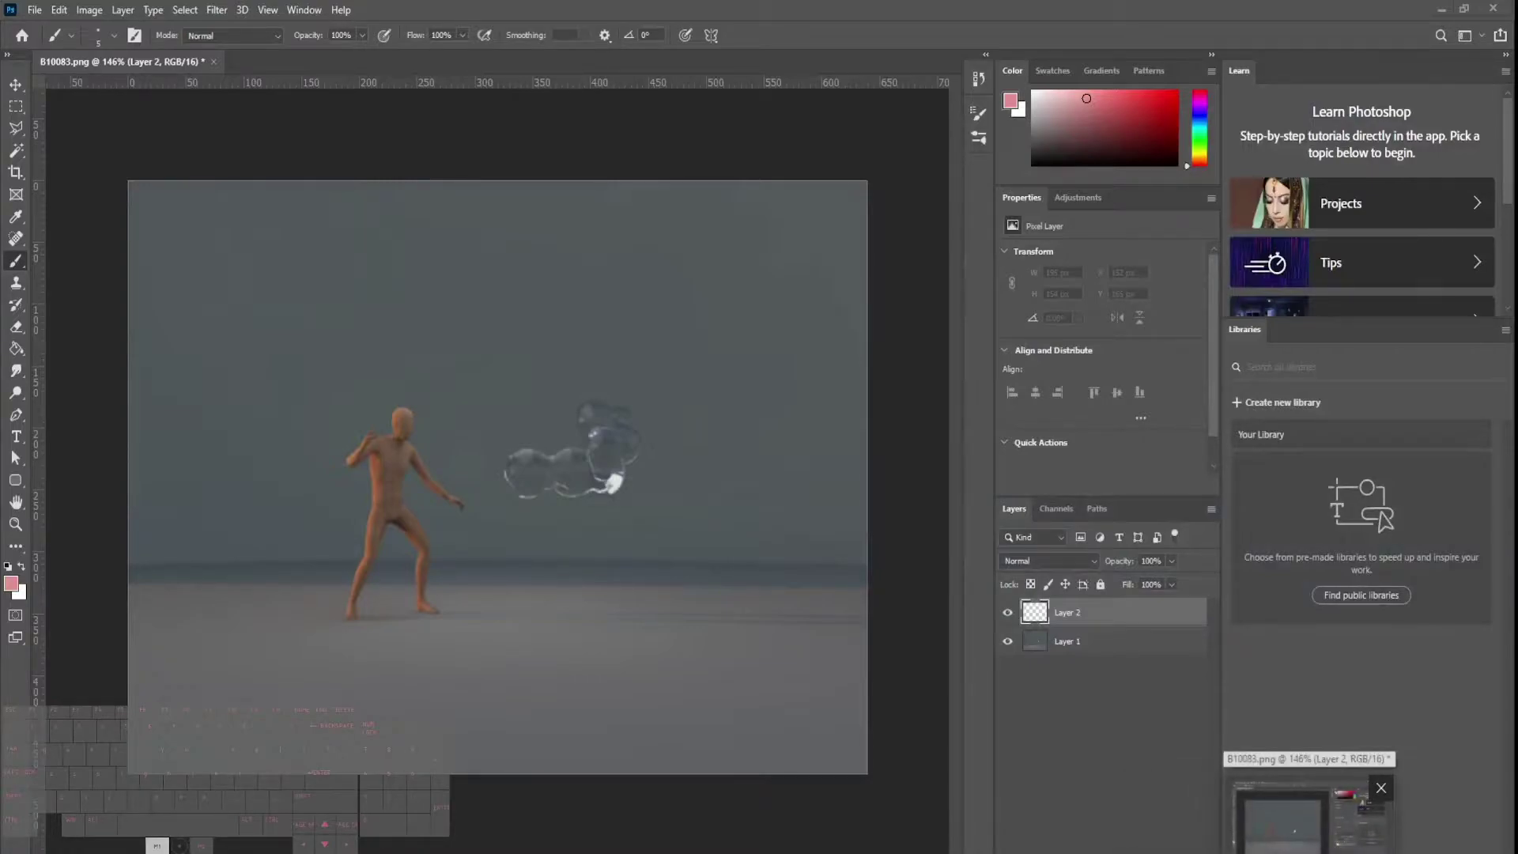
pyautogui.rightClick(1337, 850)
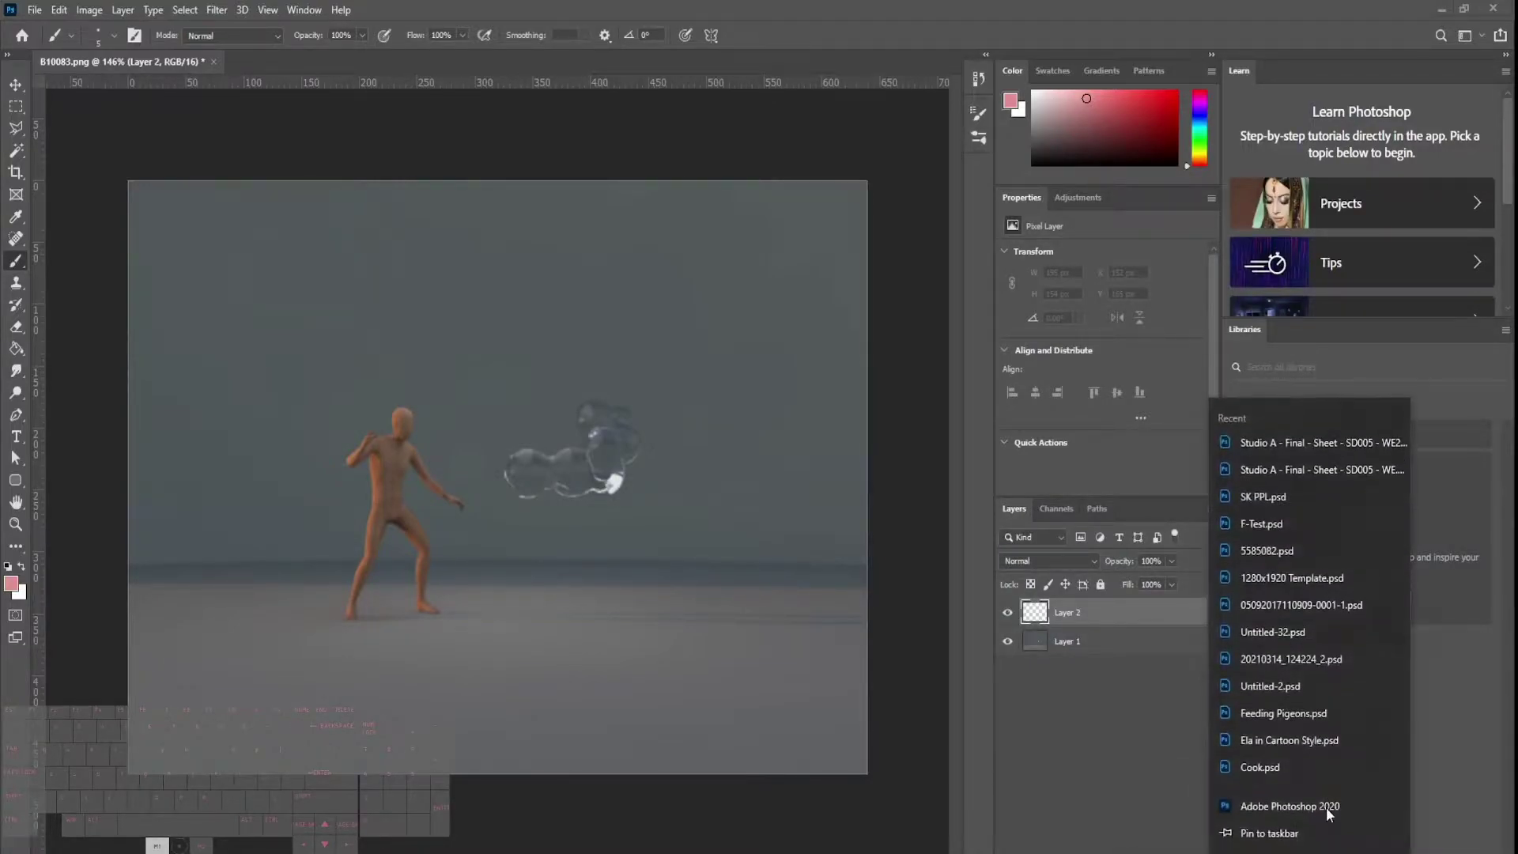
pyautogui.click(1123, 786)
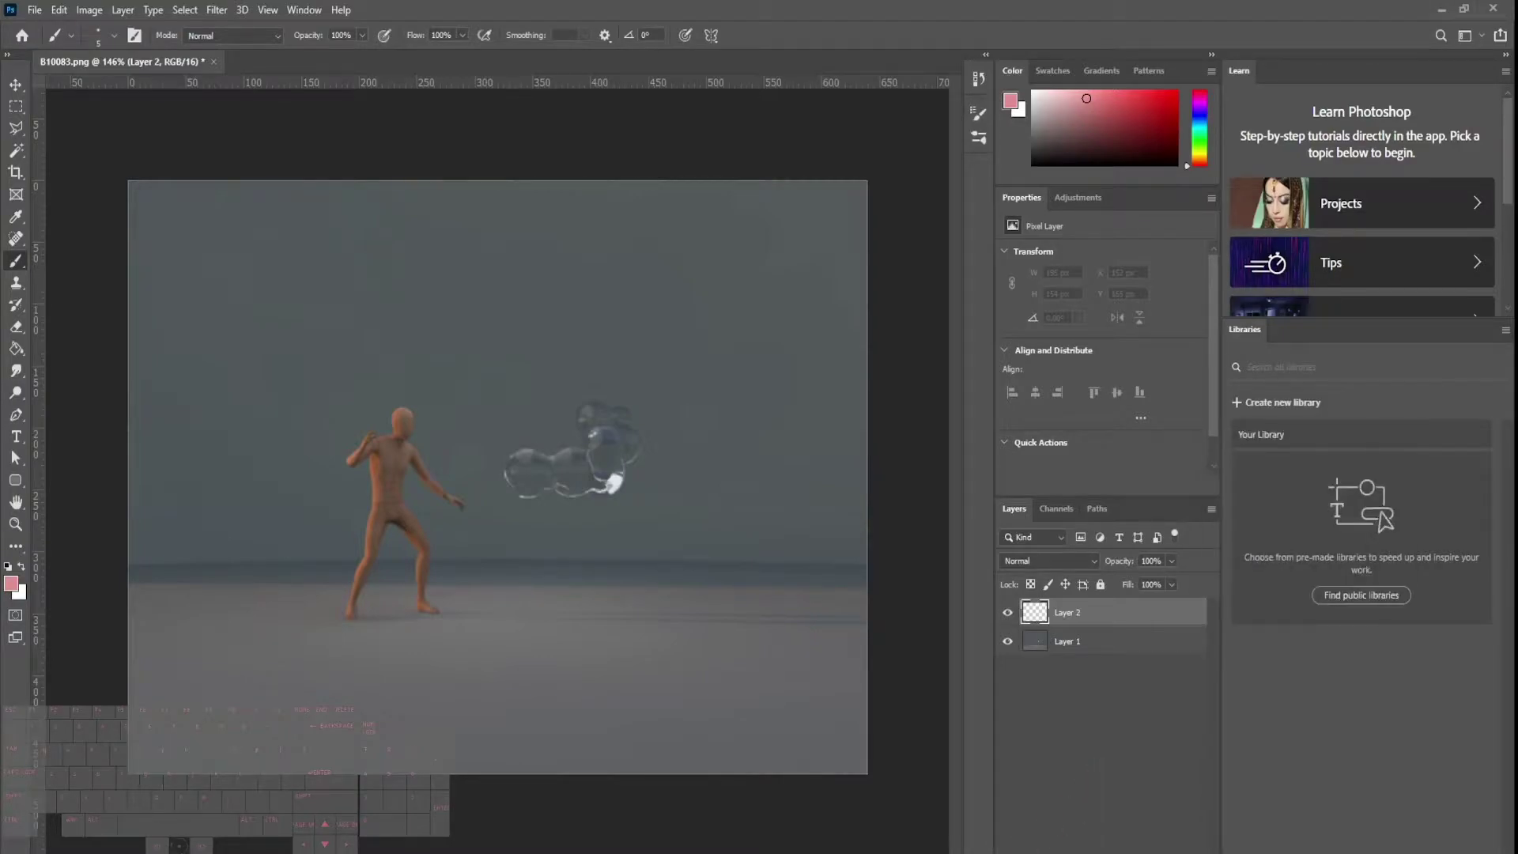
pyautogui.hotkey('alt', 'Tab')
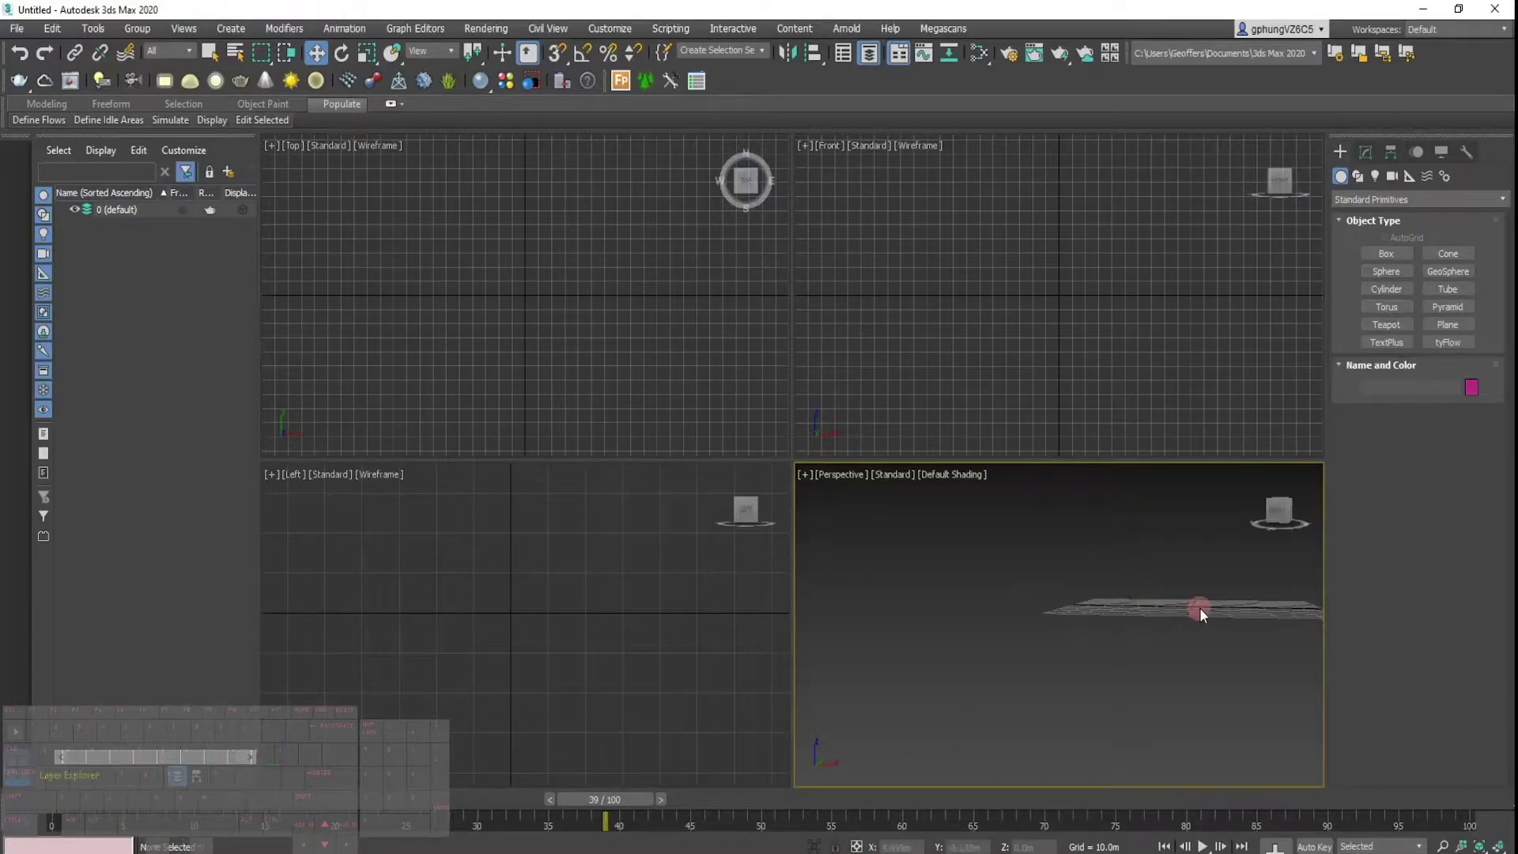
# Create a tyIcon helper at the grid centre in the Top viewport and set its shape to Circle.
pyautogui.keyDown('alt'); pyautogui.moveTo(1196, 613); pyautogui.dragTo(1181, 604, button='middle'); pyautogui.keyUp('alt')
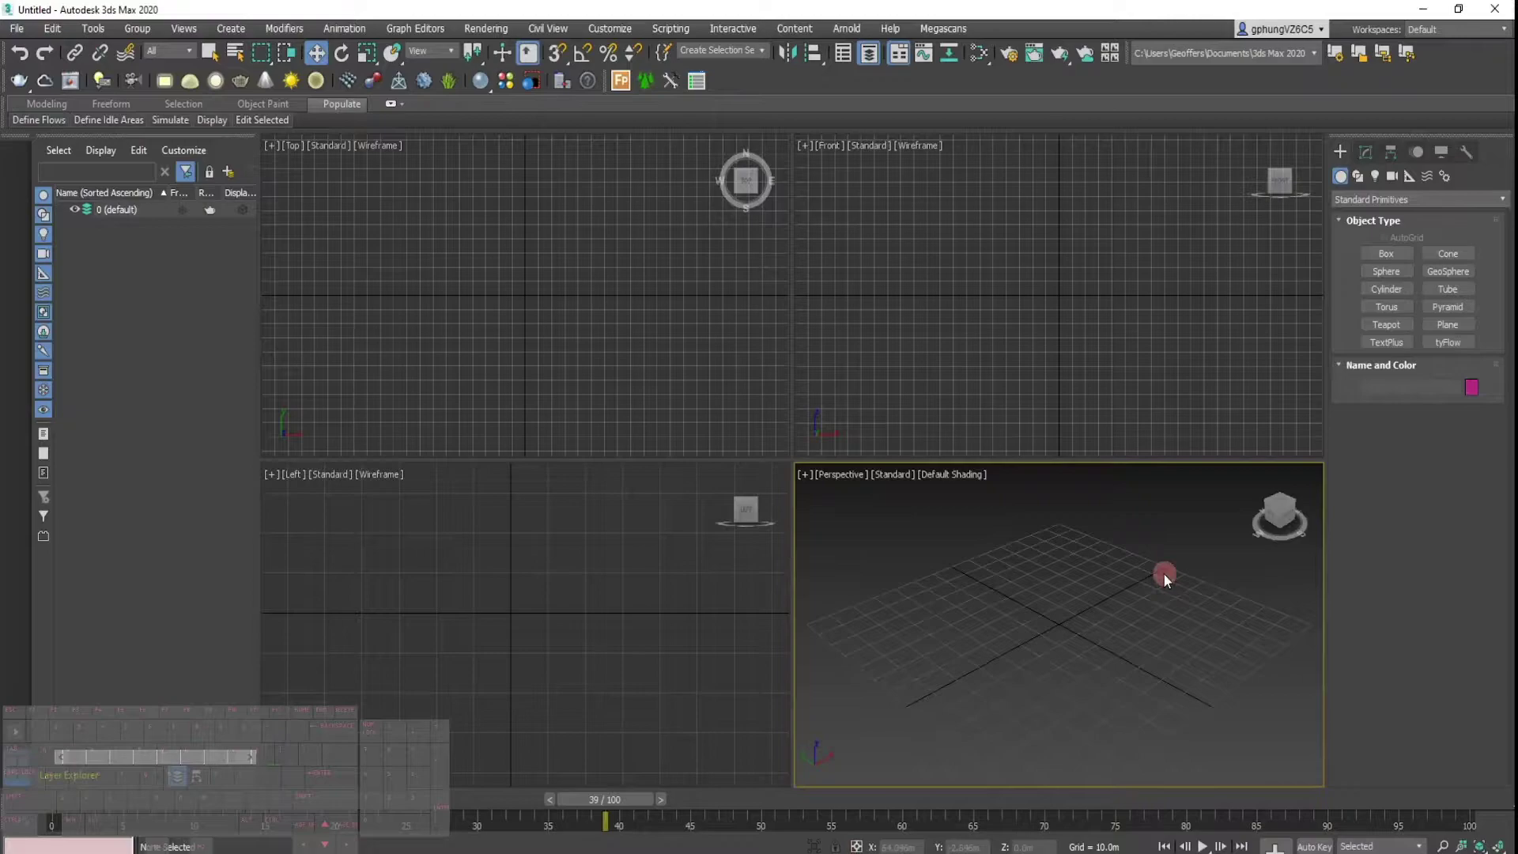
pyautogui.click(1411, 177)
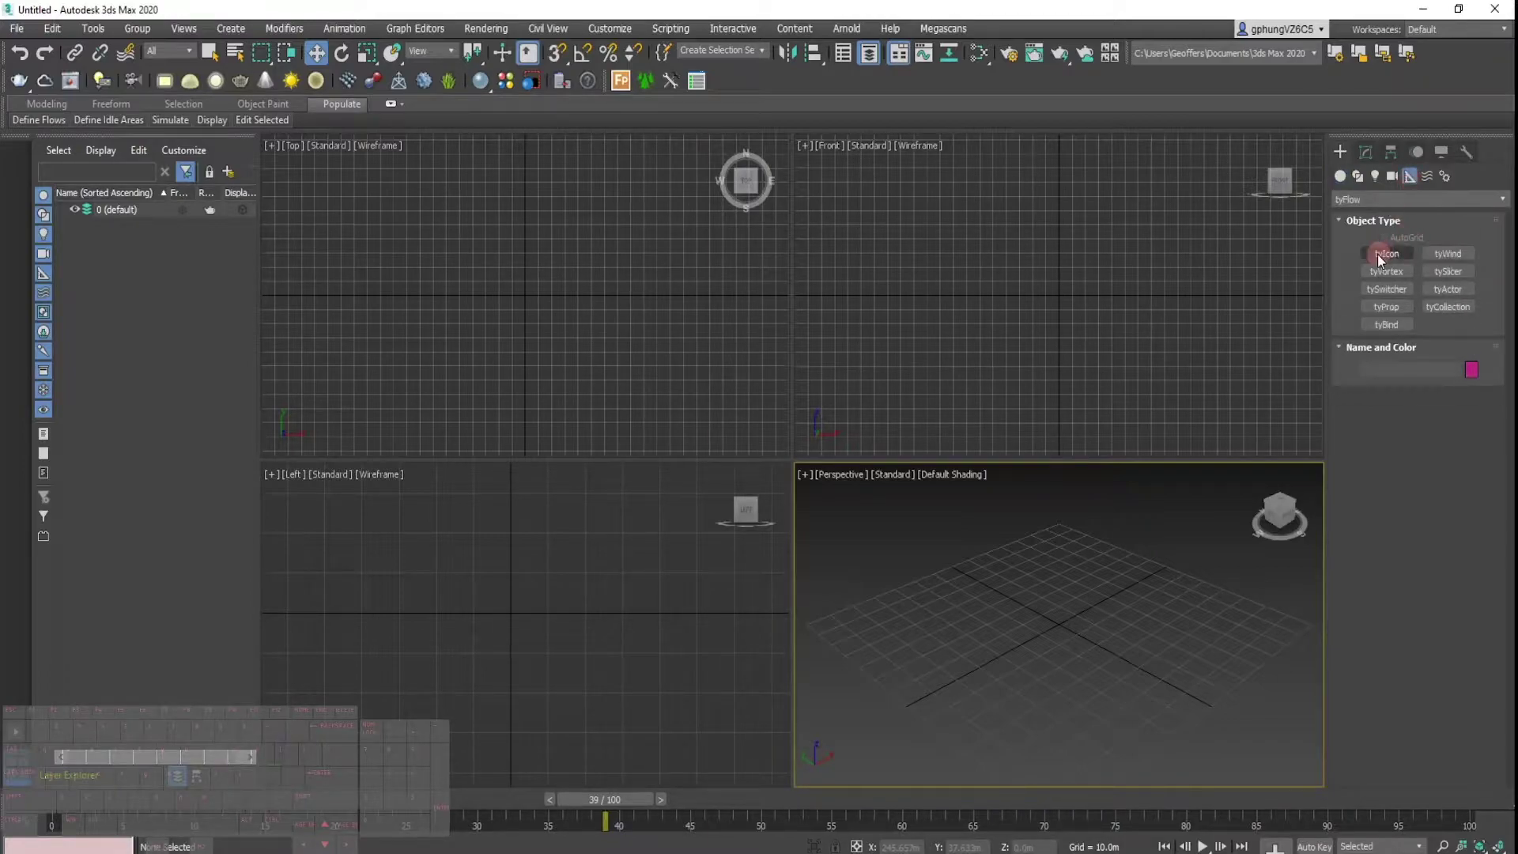
pyautogui.click(1380, 251)
pyautogui.moveTo(527, 294); pyautogui.dragTo(675, 355)
pyautogui.hotkey('ctrl', 'z')
pyautogui.click(525, 296)
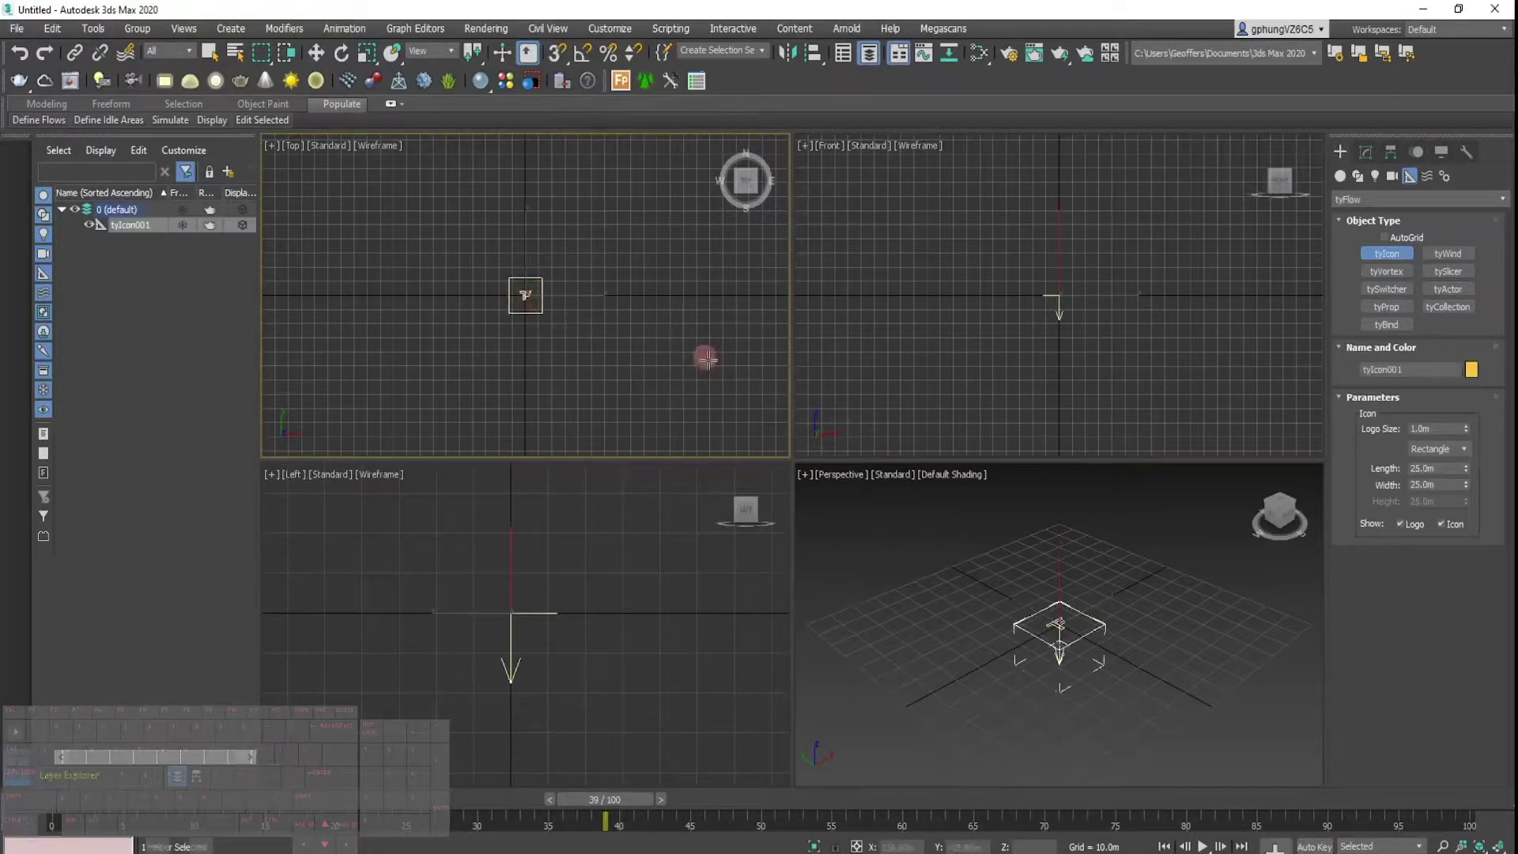
pyautogui.click(1463, 451)
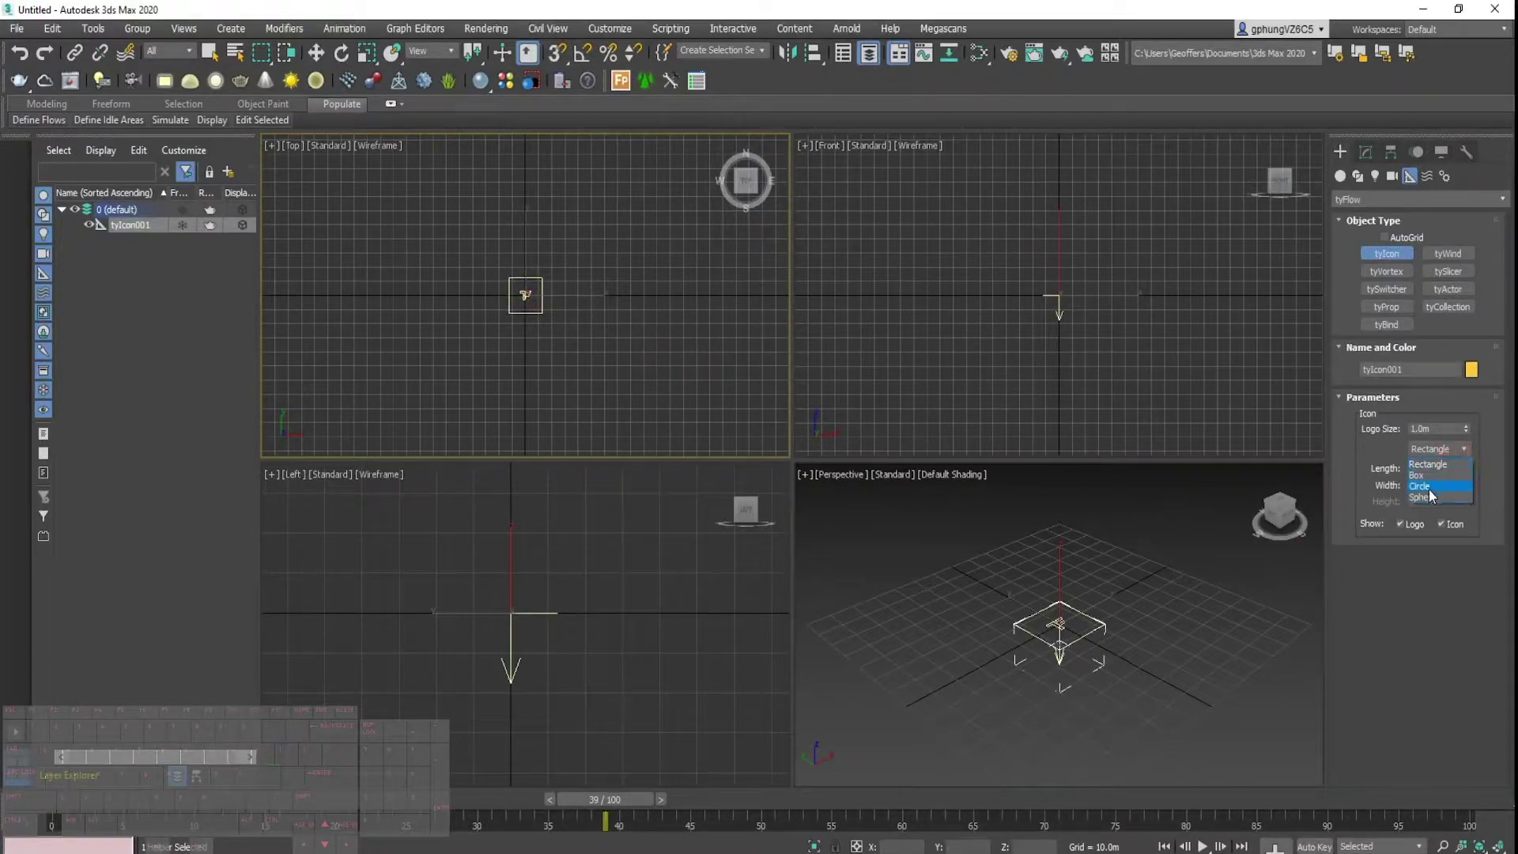
pyautogui.click(1437, 486)
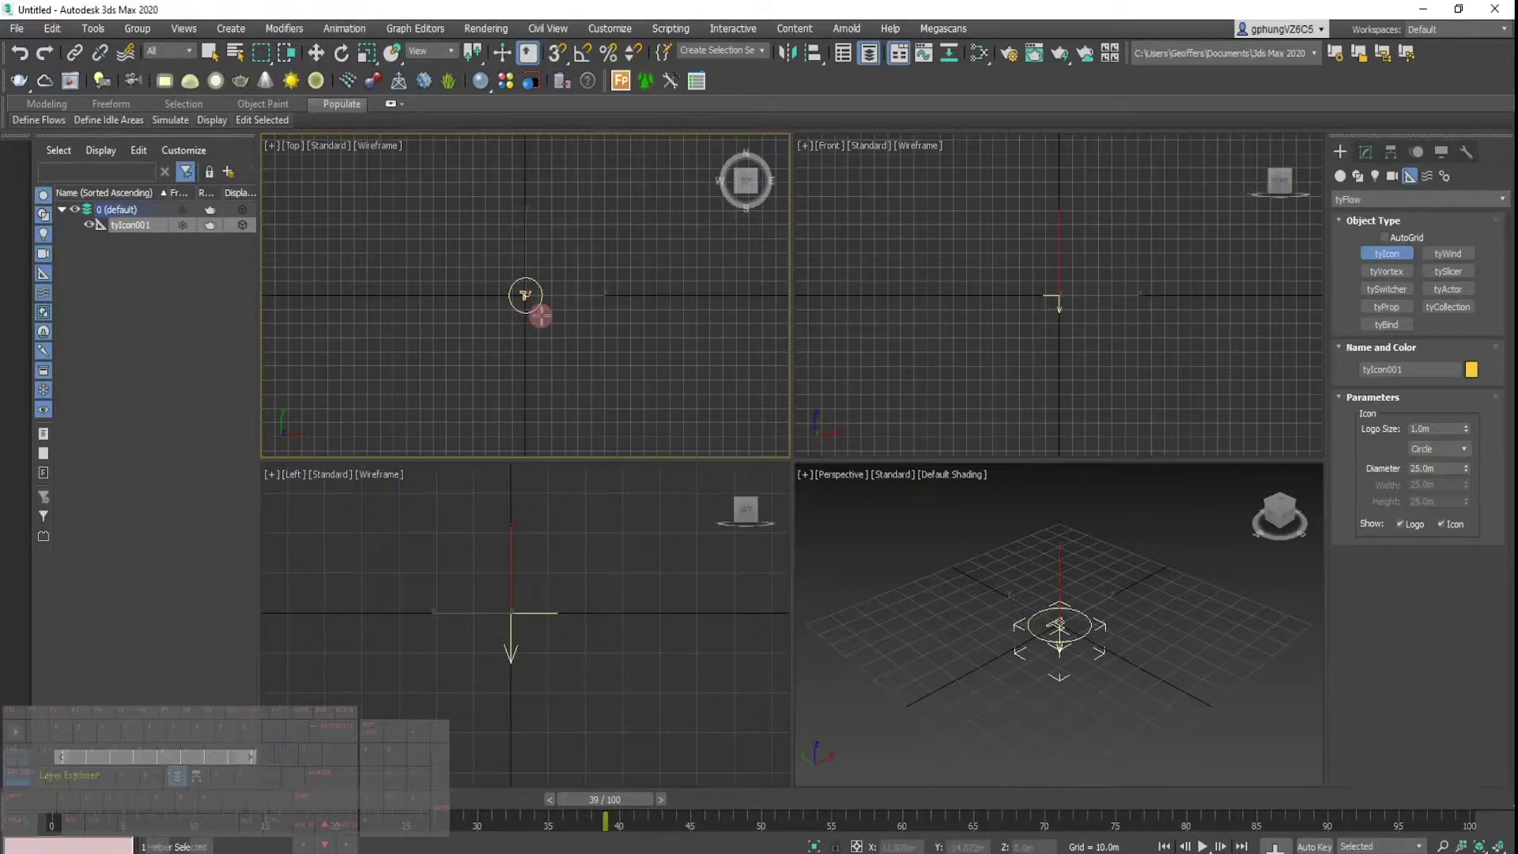
# Move the tyIcon to the world origin by setting its absolute X and Z positions to 0.
pyautogui.press('Escape')
pyautogui.rightClick(317, 54)
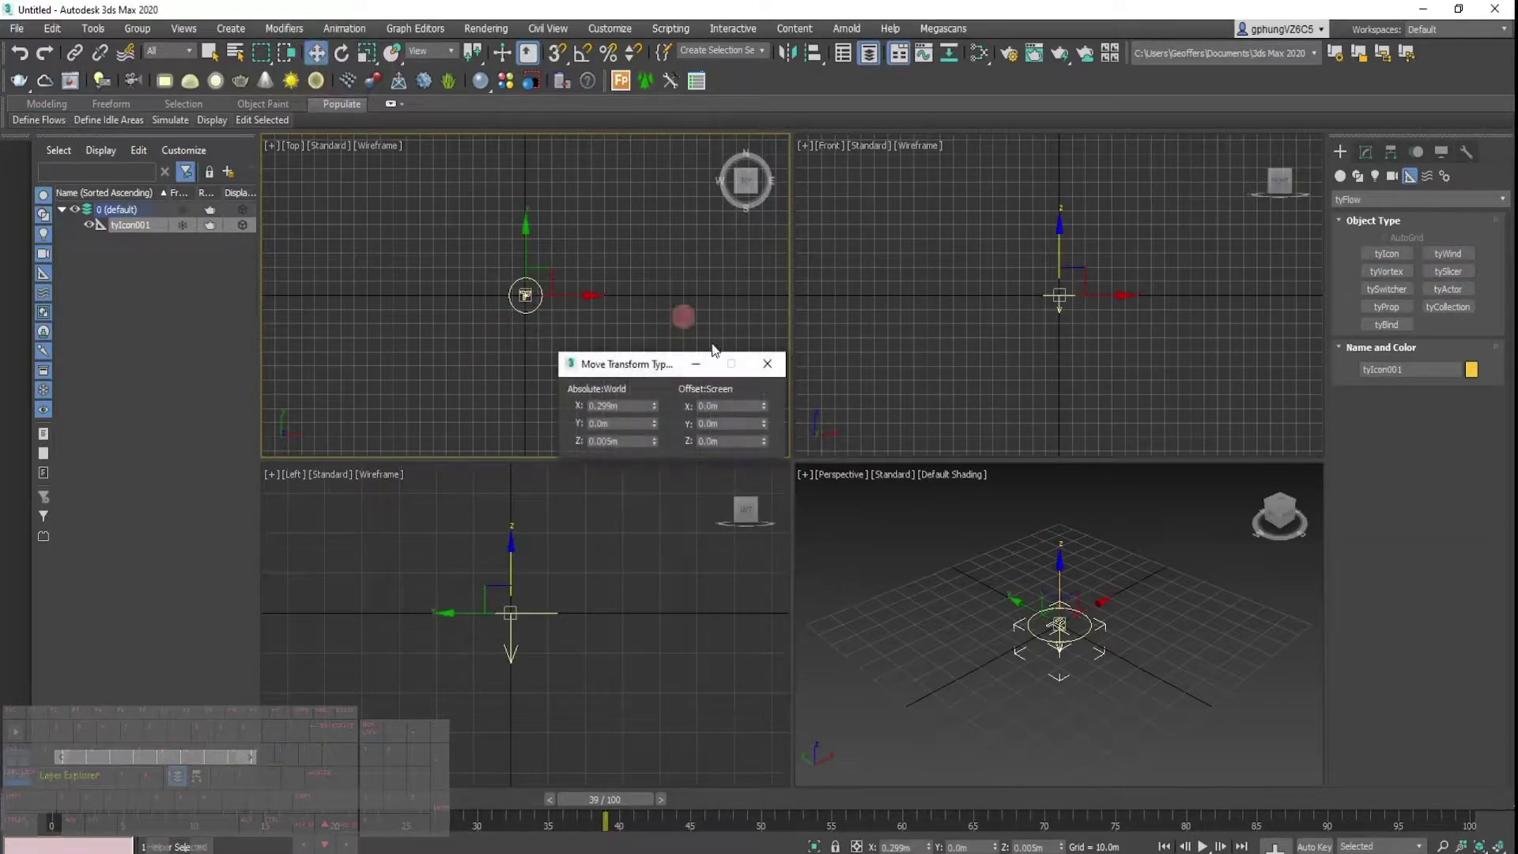
pyautogui.moveTo(630, 404); pyautogui.dragTo(541, 402)
pyautogui.write('0')
pyautogui.press('Tab')
pyautogui.press('Tab')
pyautogui.write('0')
pyautogui.press('Return')
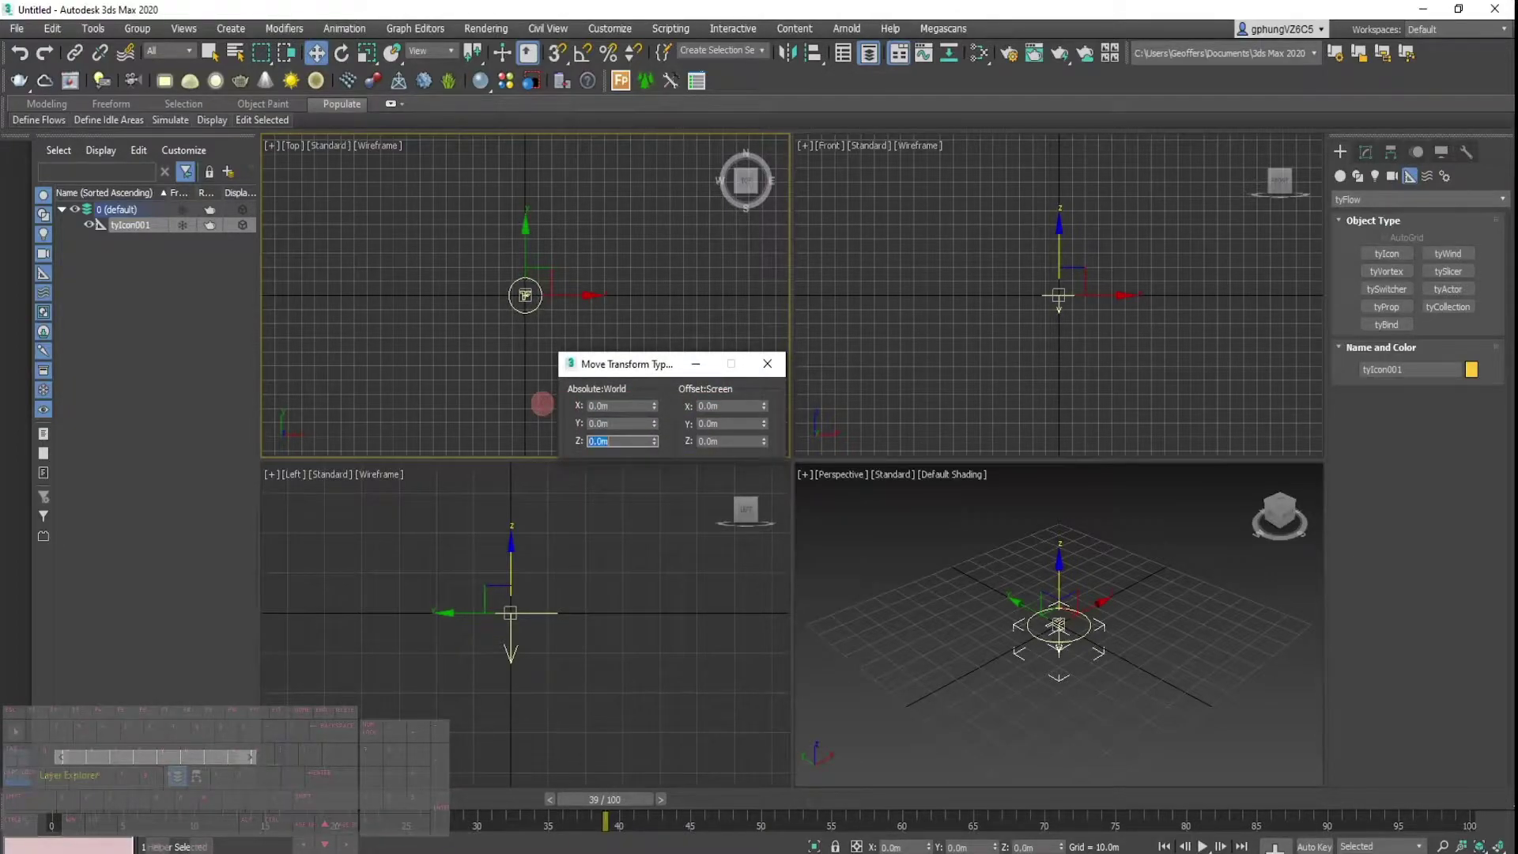
pyautogui.click(703, 369)
# Rotate the circular tyIcon to -90 degrees on the X axis so it stands upright, and deselect it.
pyautogui.rightClick(1094, 666)
pyautogui.press('e')
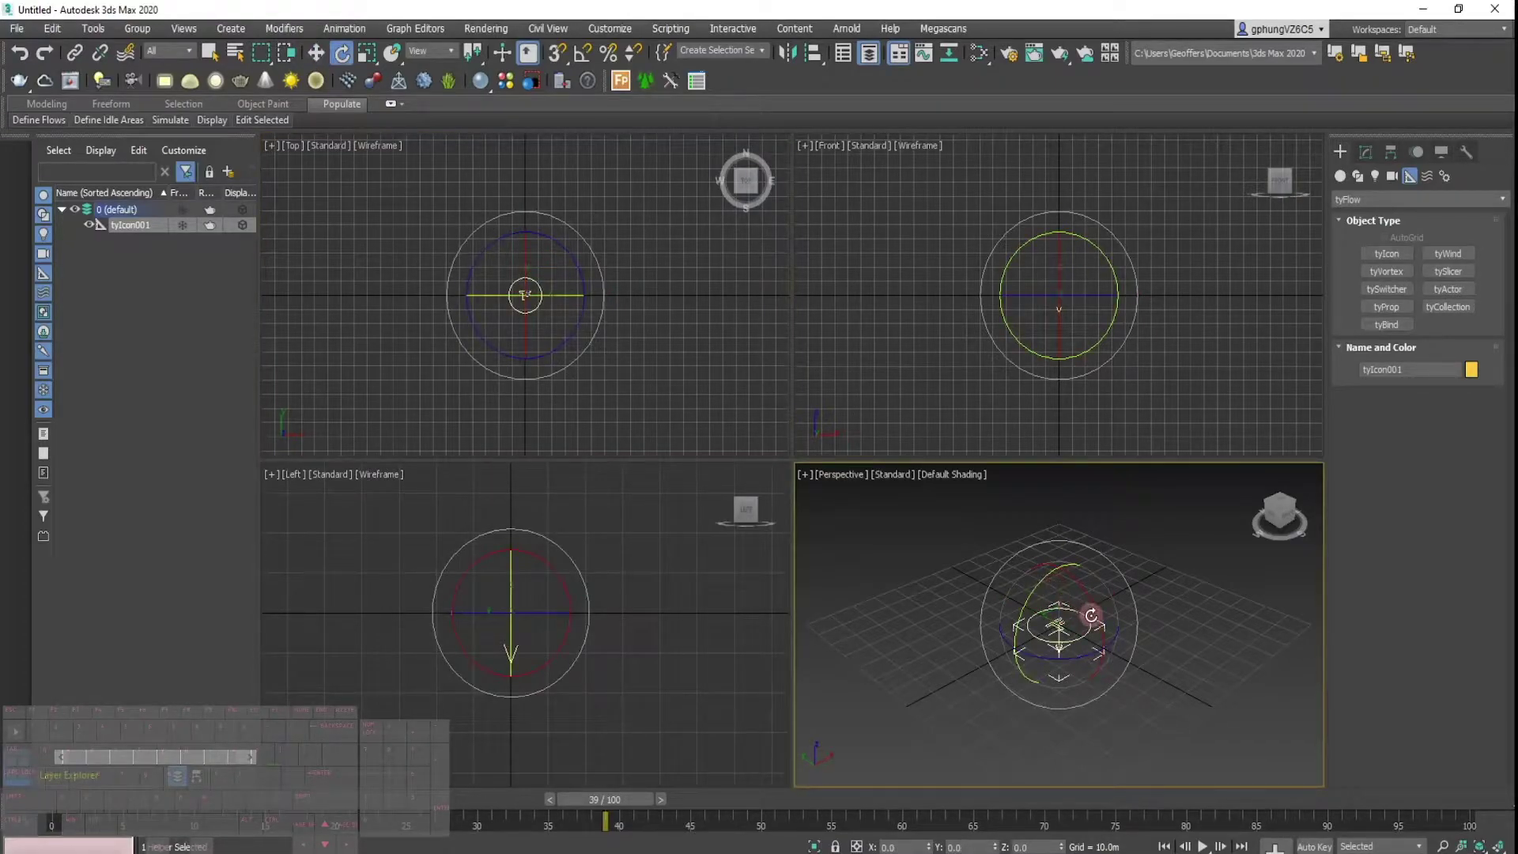
pyautogui.moveTo(1094, 617); pyautogui.dragTo(1028, 525)
pyautogui.hotkey('ctrl', 'z')
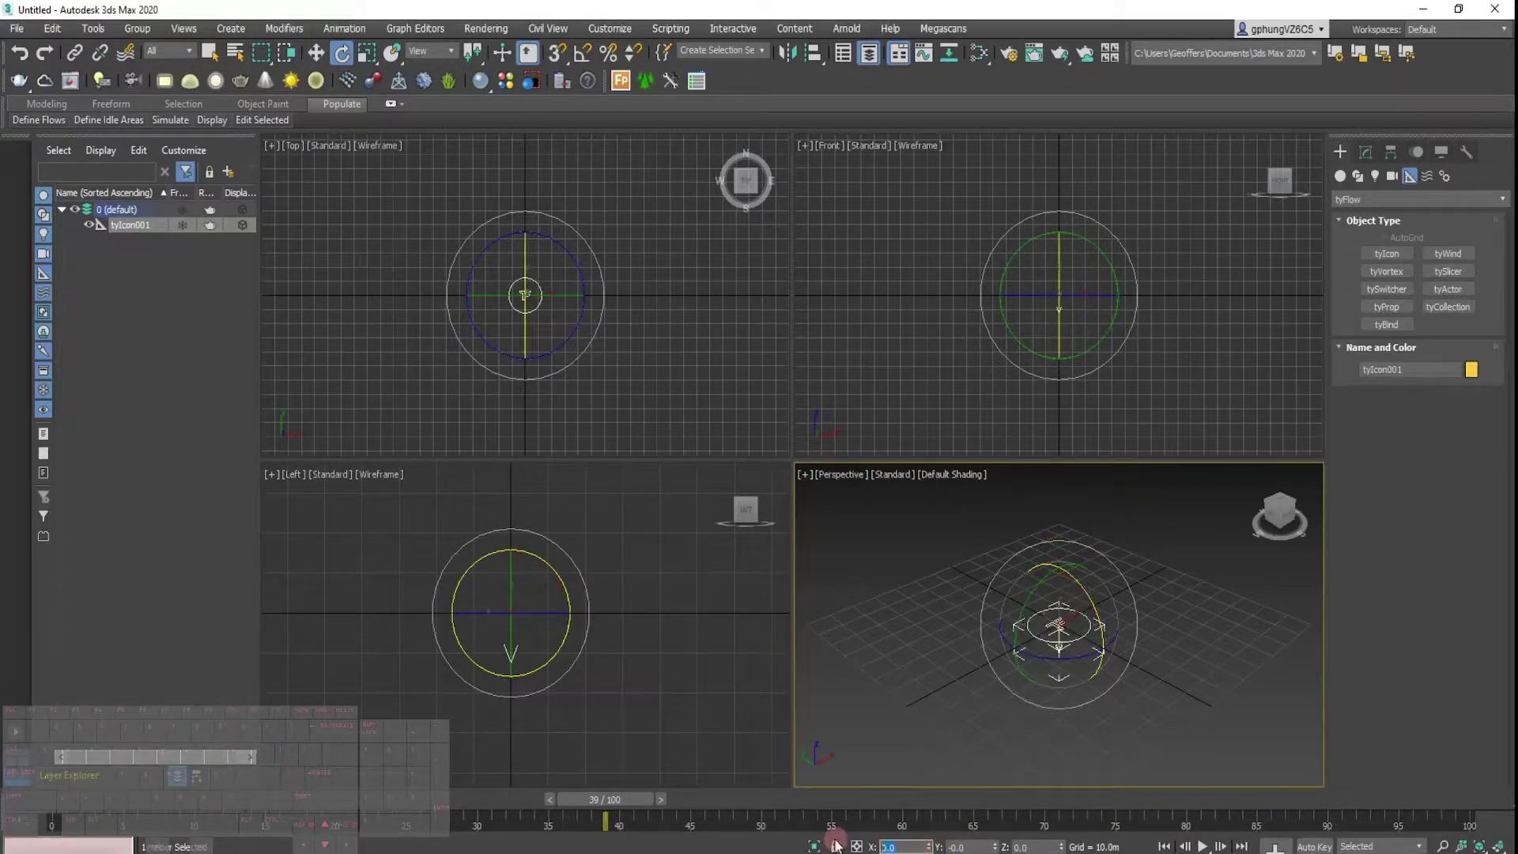
pyautogui.write('-90')
pyautogui.press('Return')
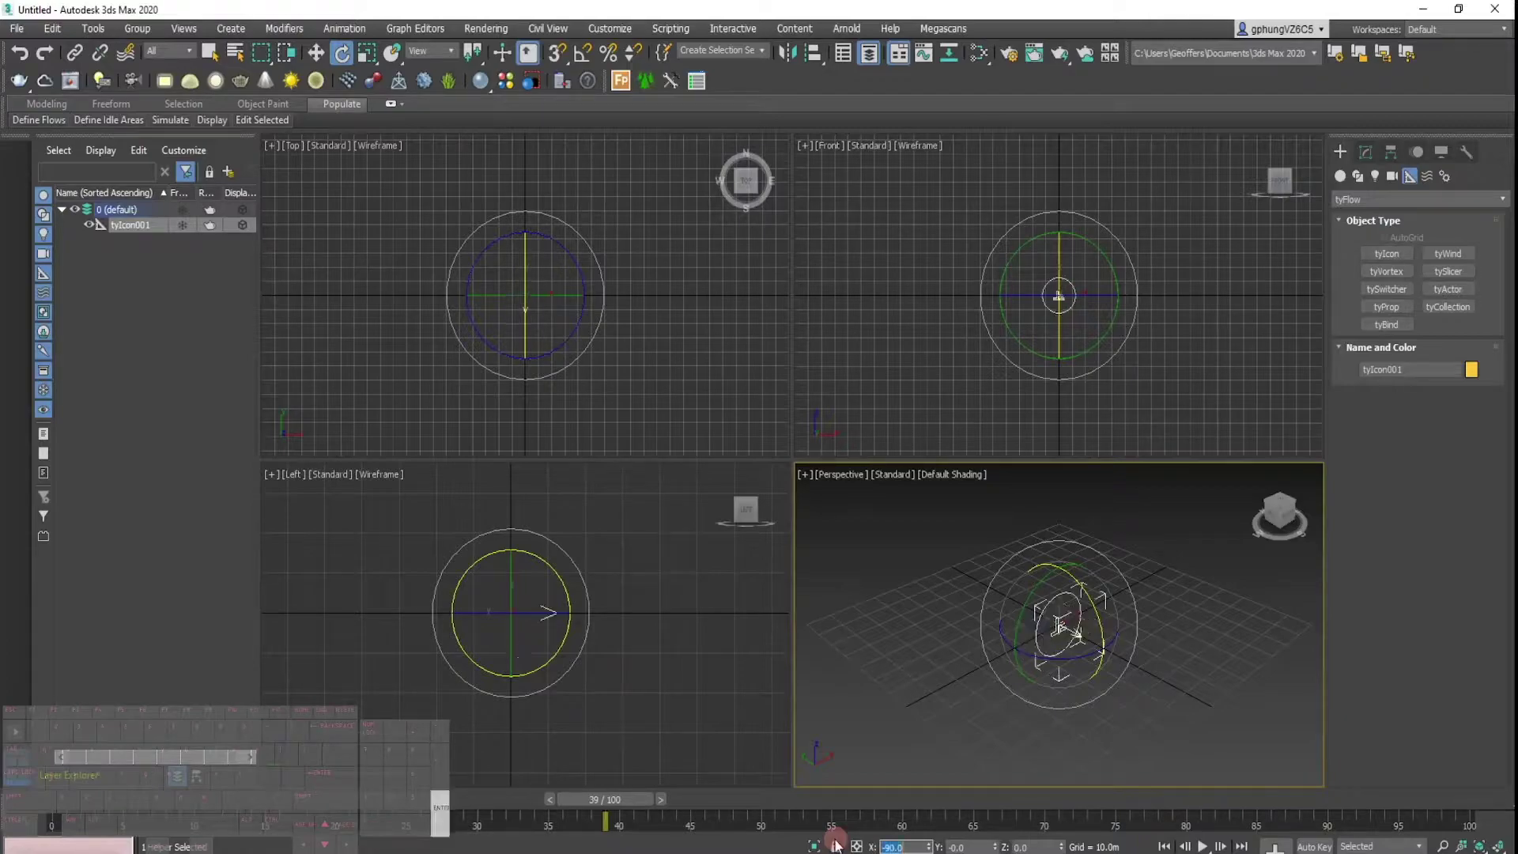
pyautogui.keyDown('alt'); pyautogui.moveTo(1041, 639); pyautogui.dragTo(965, 604, button='middle'); pyautogui.keyUp('alt')
pyautogui.click(1158, 613)
# Create a tyFlow object in the Perspective viewport in front of the circular icon's arrow.
pyautogui.scroll(5, 1058, 631)
pyautogui.scroll(-5, 1067, 640)
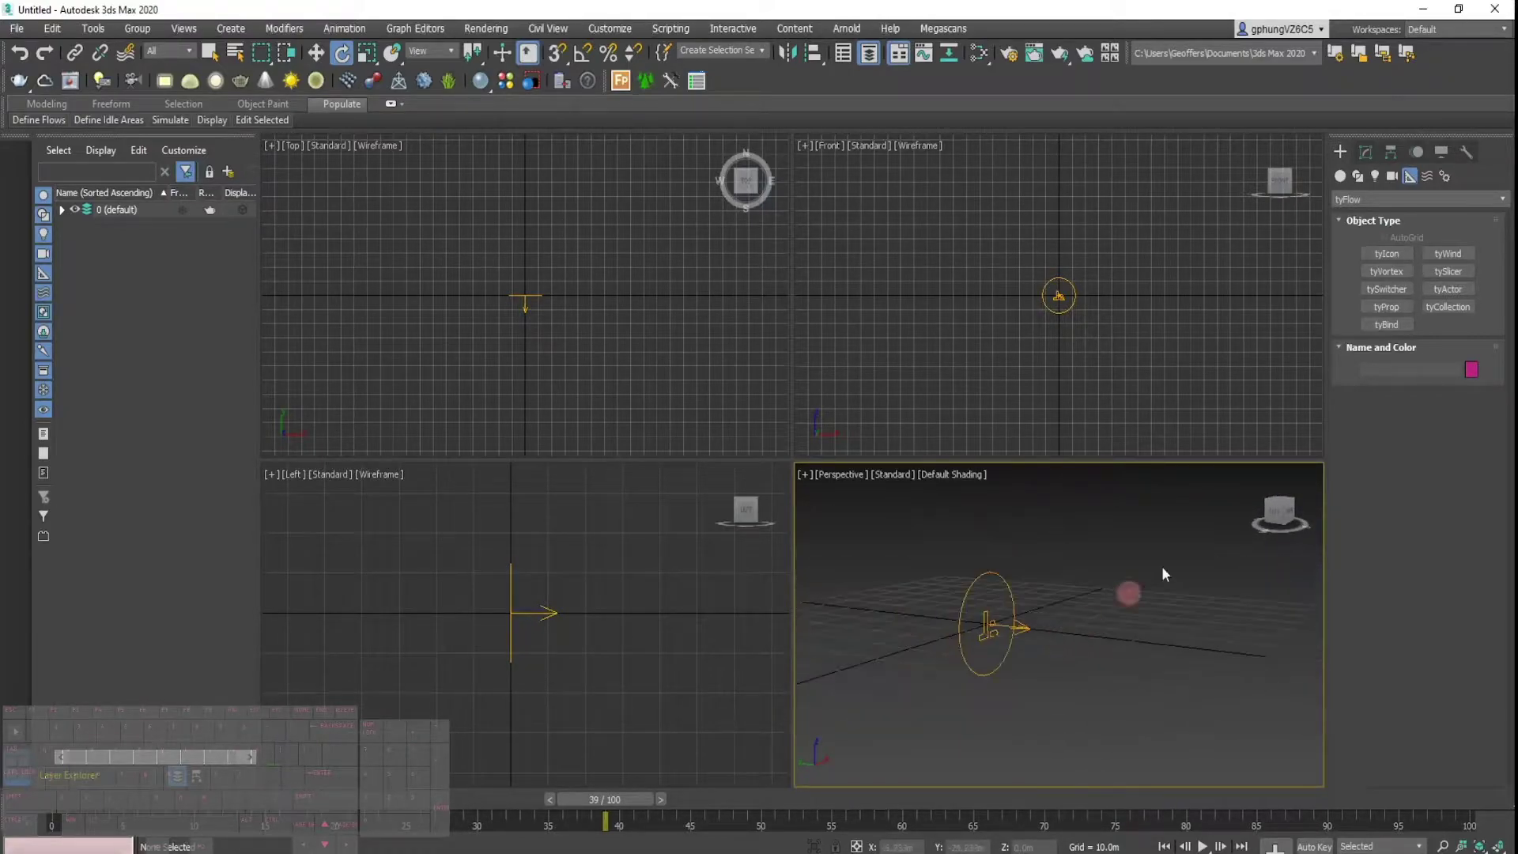
pyautogui.click(1342, 180)
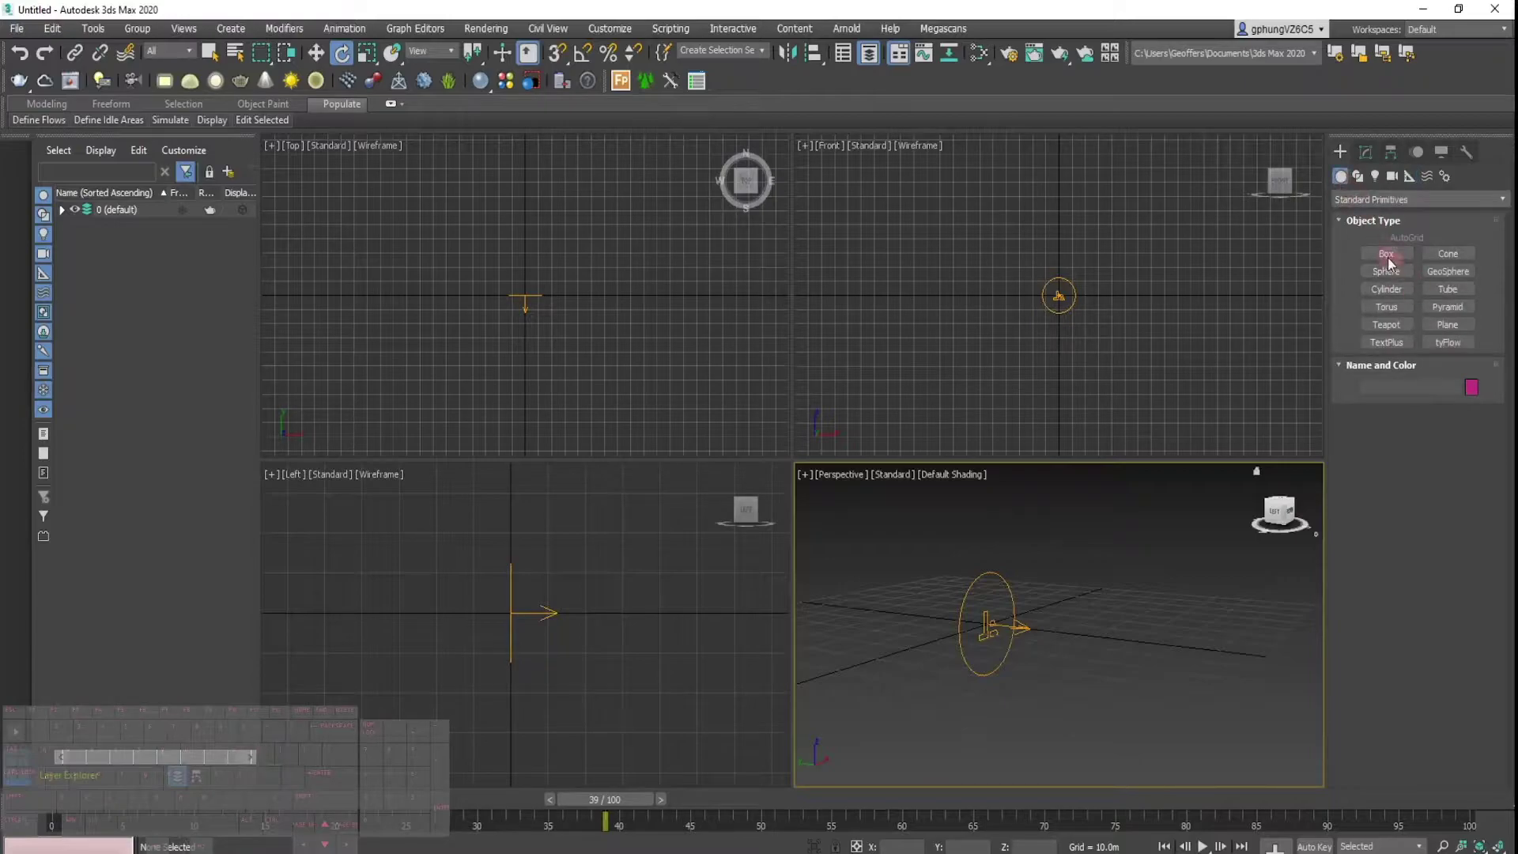
pyautogui.click(1450, 342)
pyautogui.click(1200, 634)
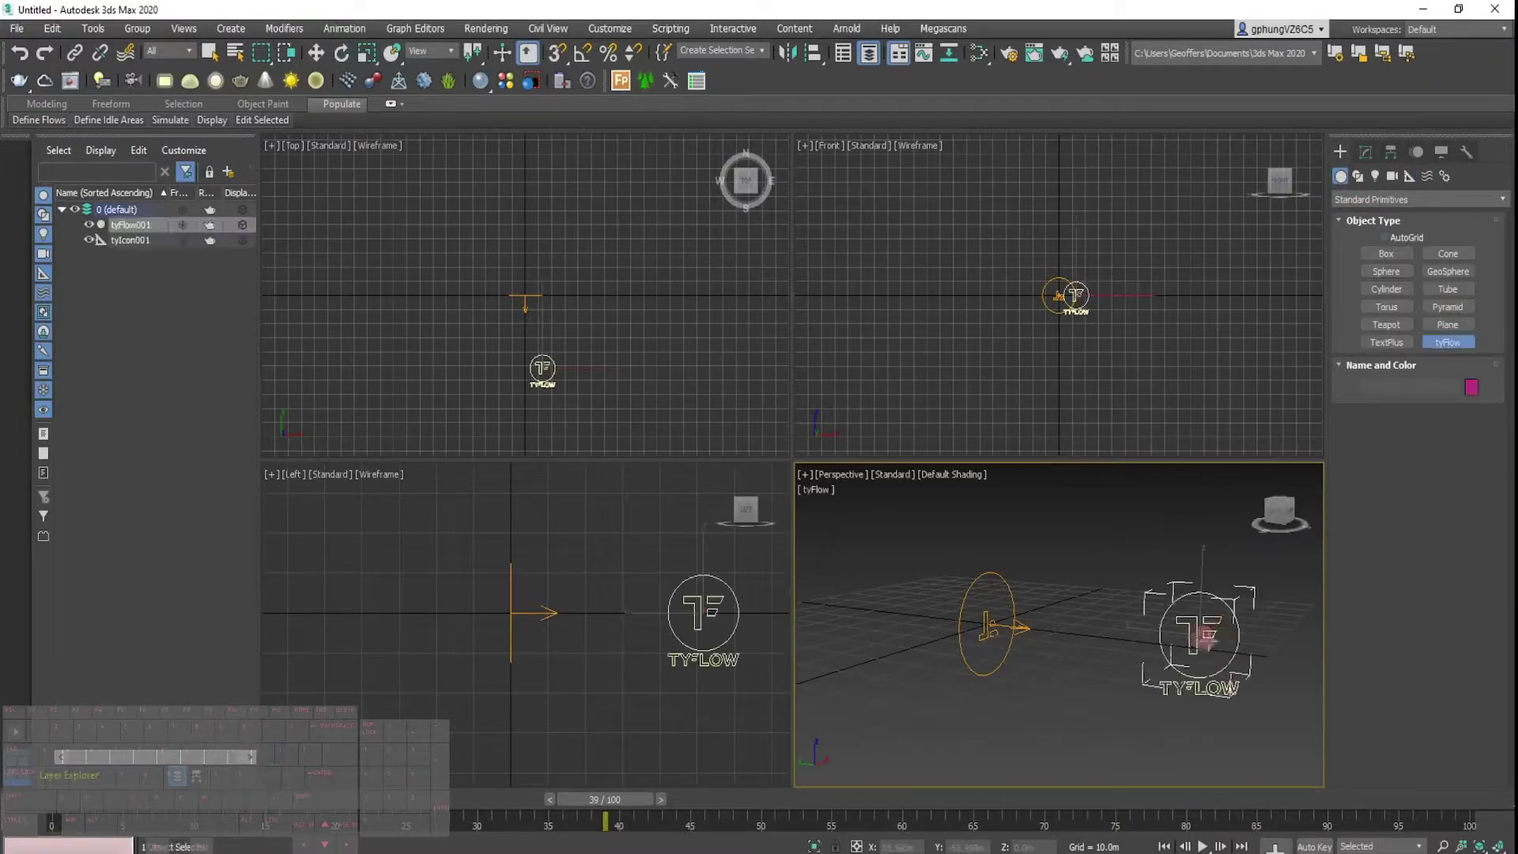
pyautogui.rightClick(1286, 656)
# Switch to the media player, play and scrub the B10000.mp4 reference animation, and return to 3ds Max.
pyautogui.click(1170, 852)
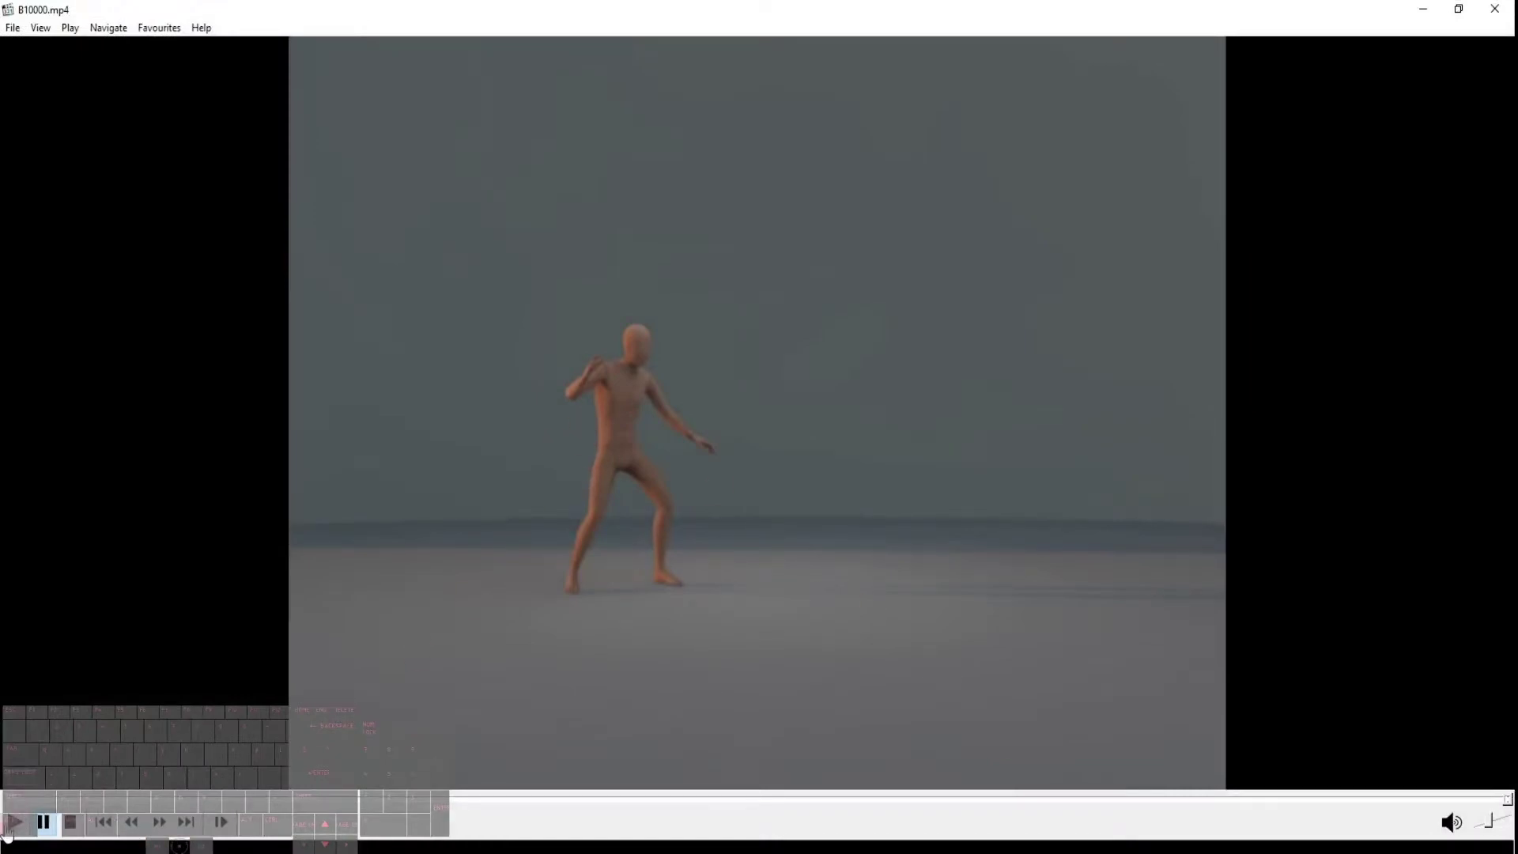
pyautogui.click(14, 827)
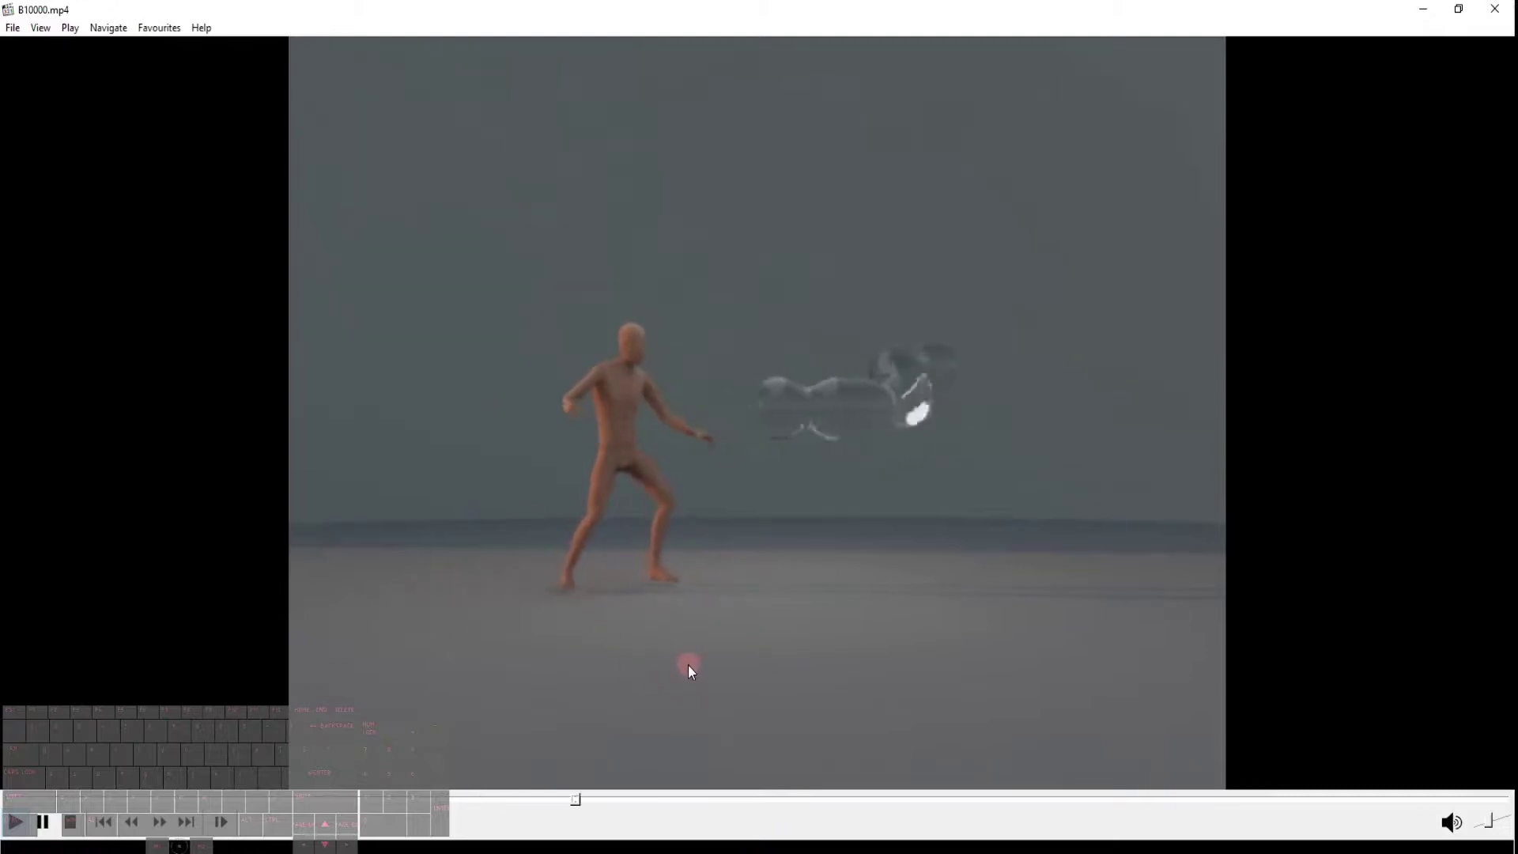
pyautogui.moveTo(795, 801)
pyautogui.mouseDown()
pyautogui.moveTo(652, 796)
pyautogui.moveTo(785, 804)
pyautogui.mouseUp()
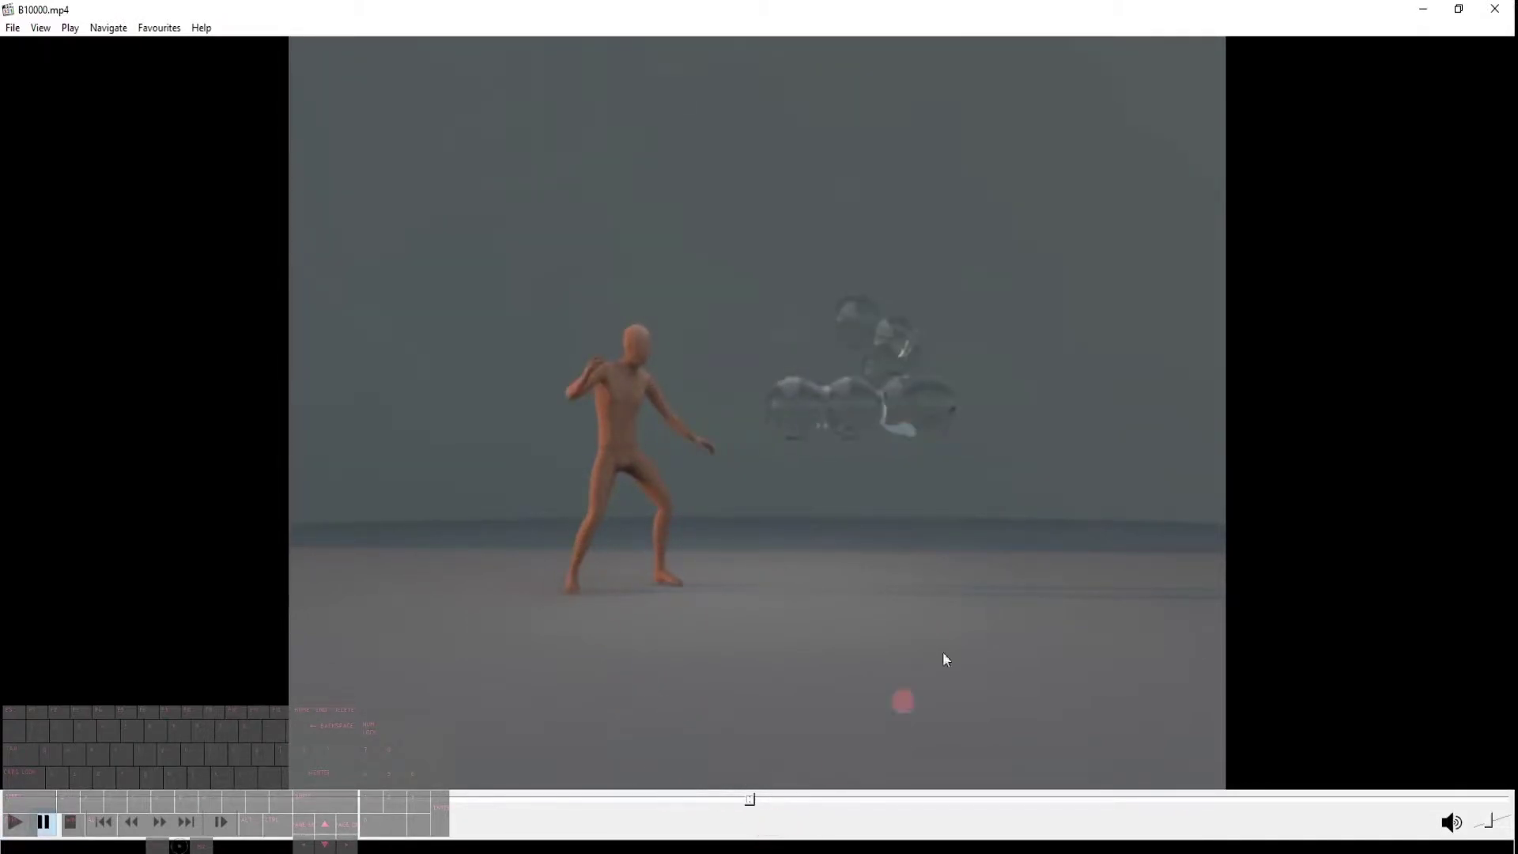
pyautogui.click(1428, 10)
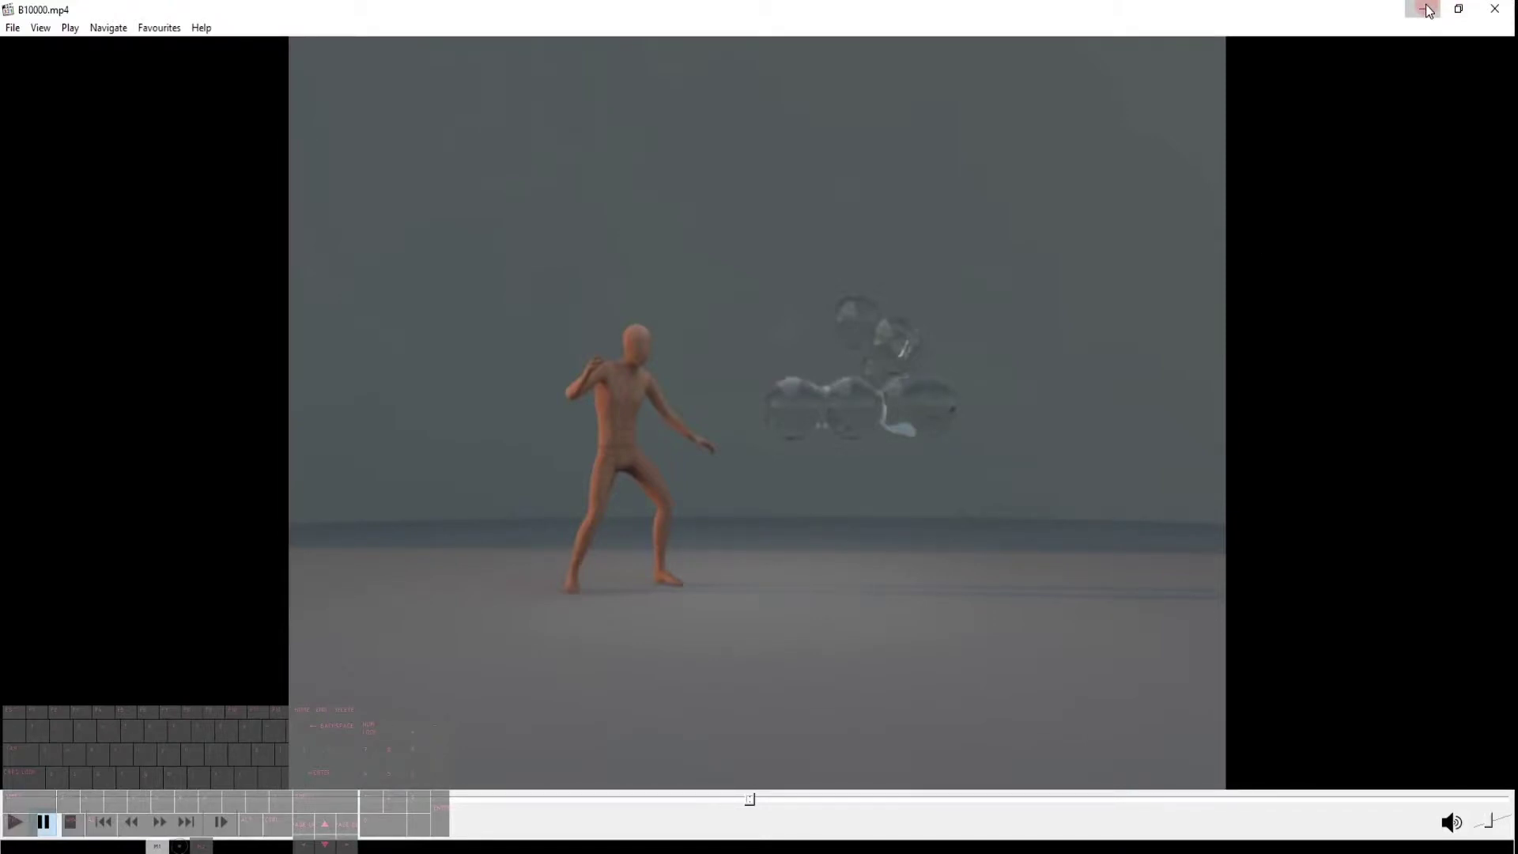
pyautogui.click(1423, 10)
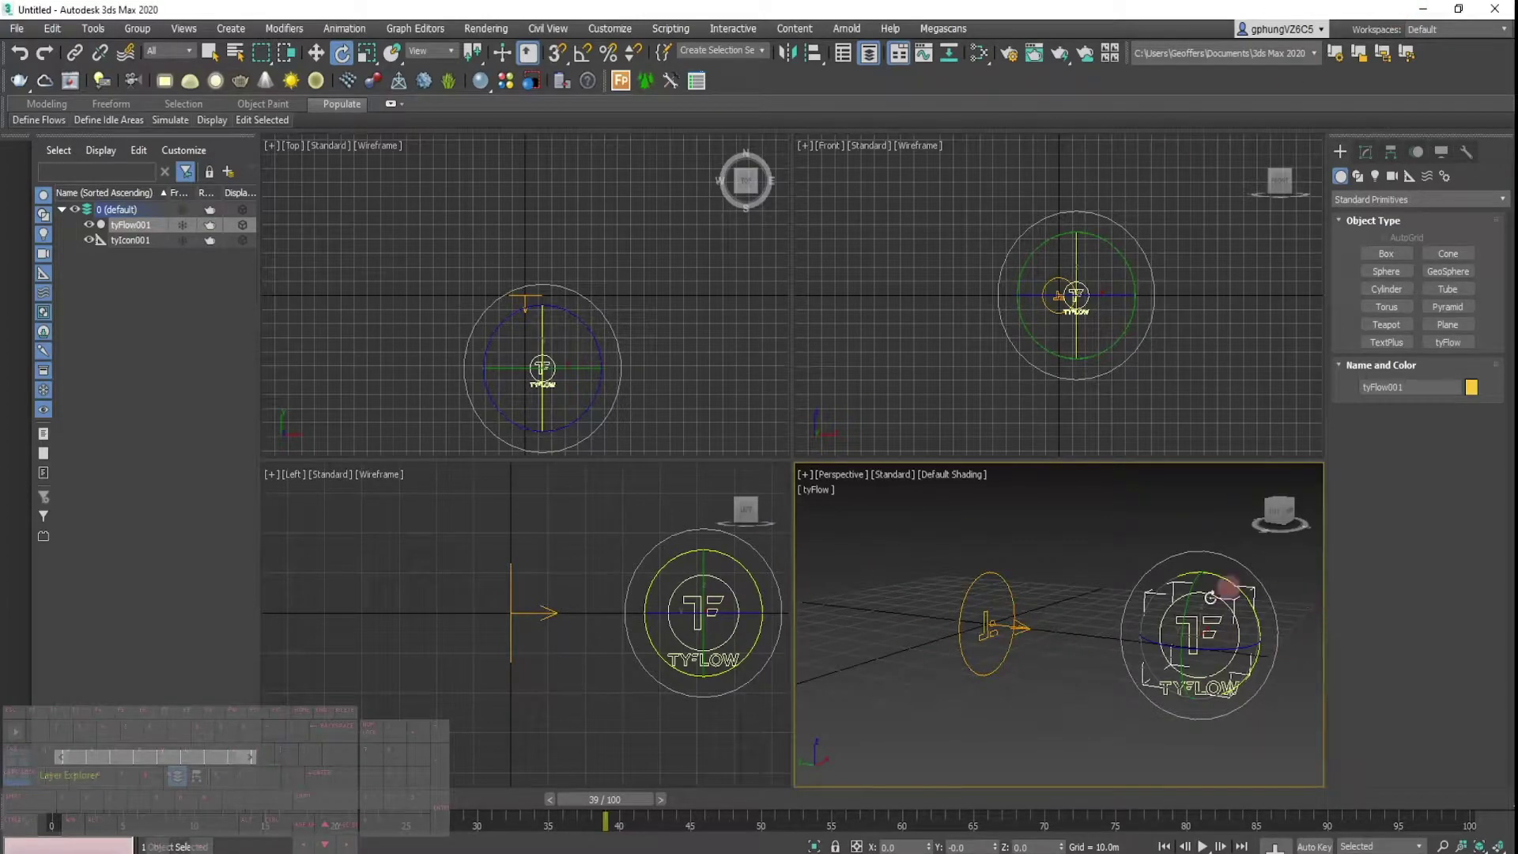
# Open the editor of the tyFlow object and move its window aside to keep the Perspective viewport visible.
pyautogui.click(1264, 709)
pyautogui.click(1231, 618)
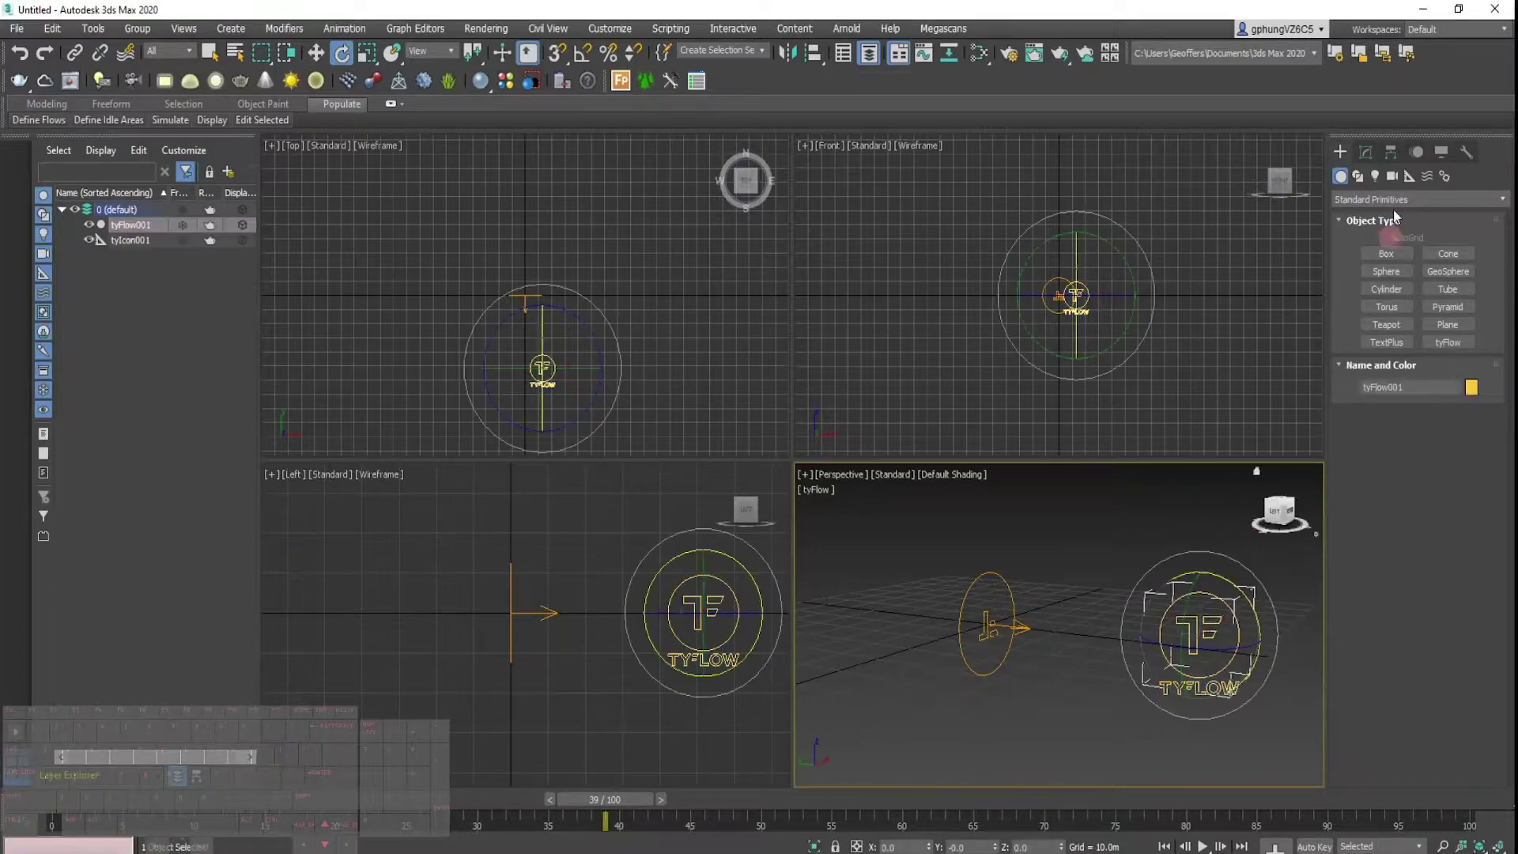
pyautogui.click(1368, 153)
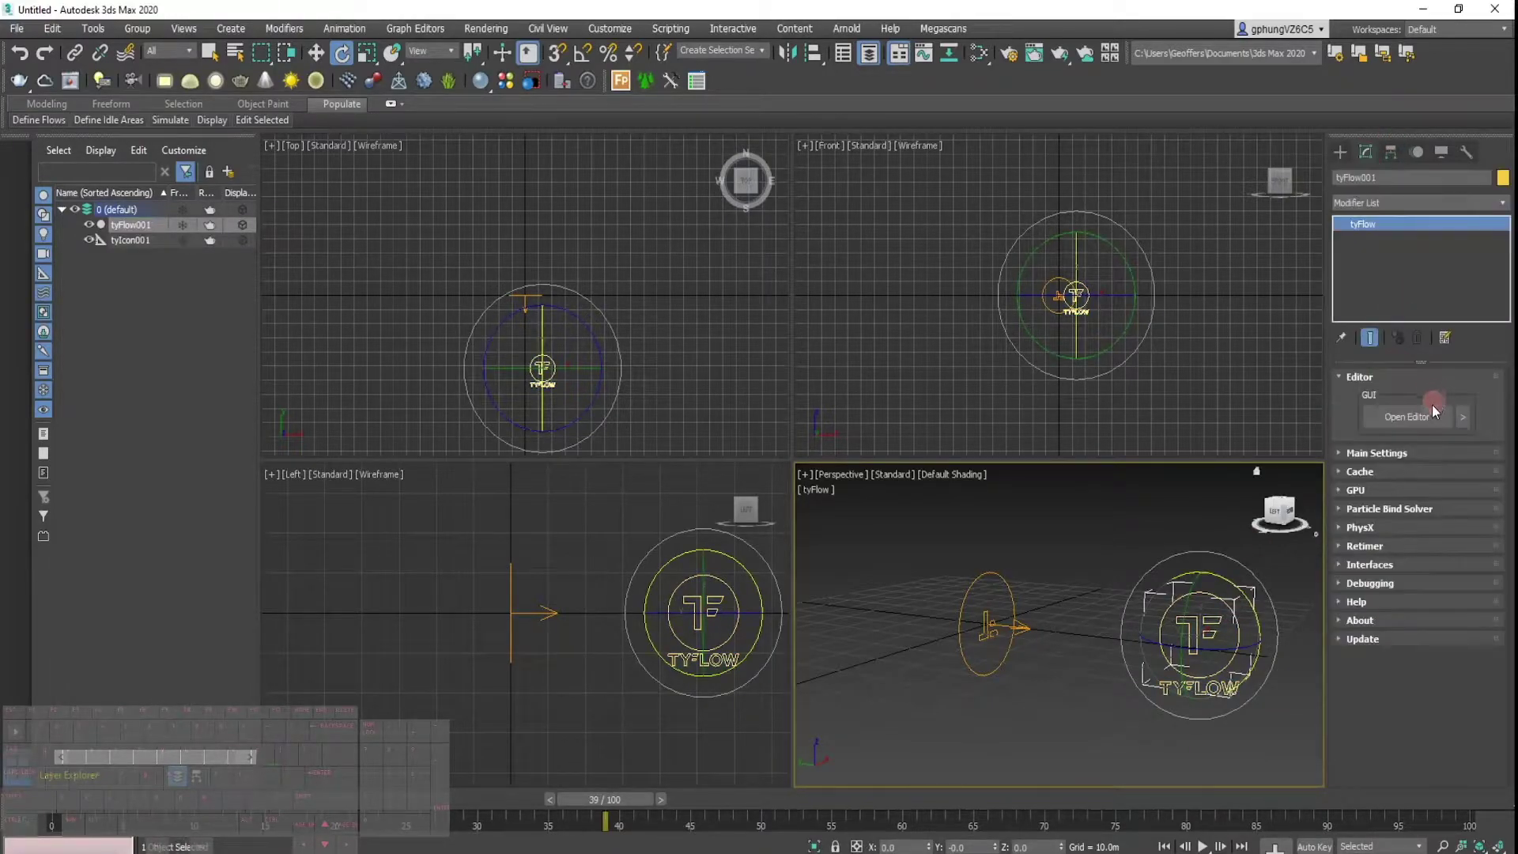
pyautogui.click(1408, 415)
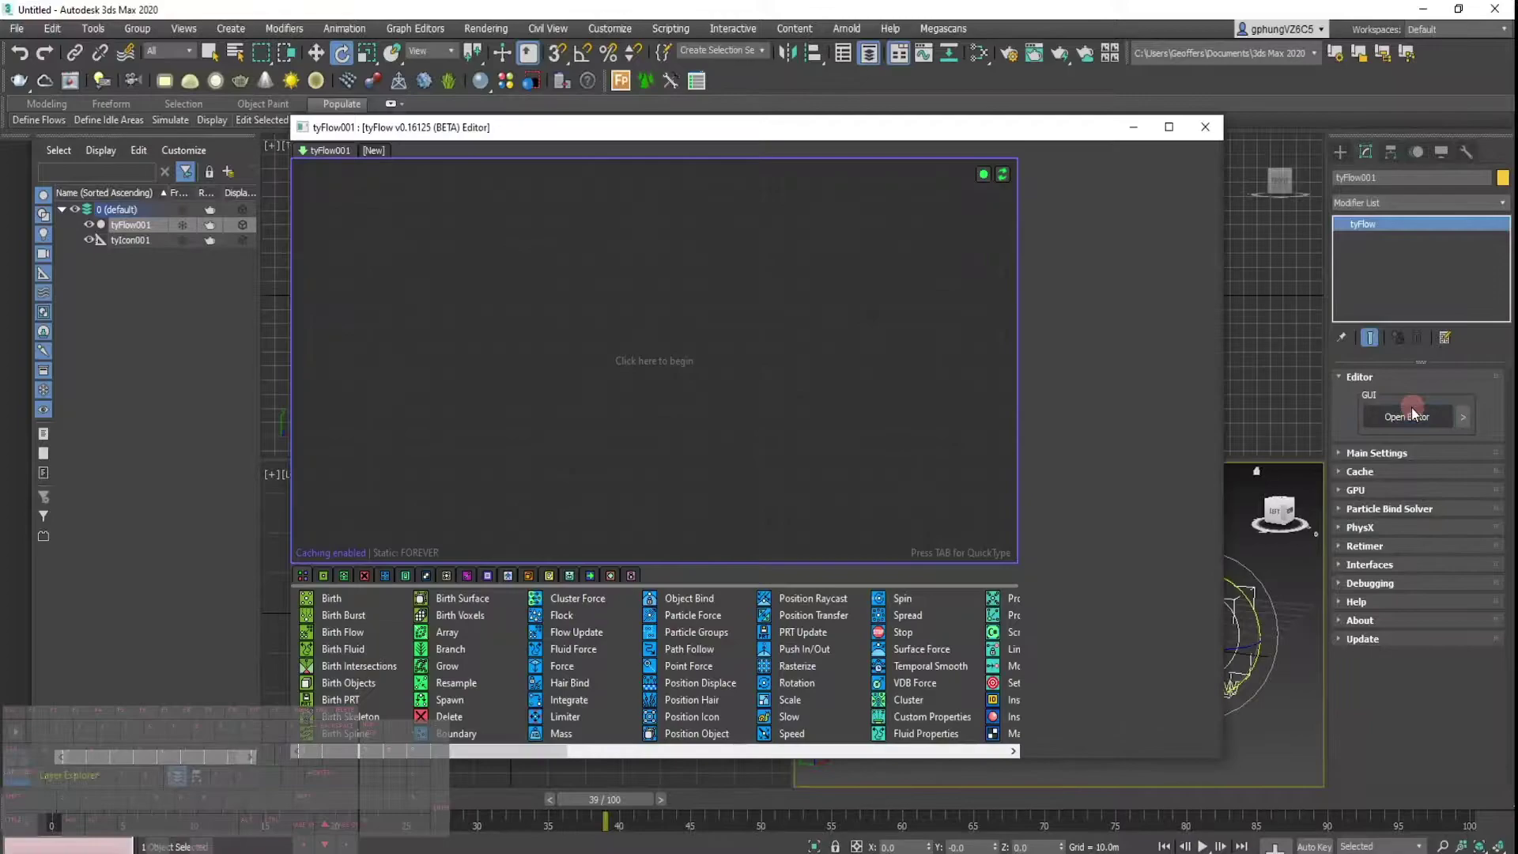
pyautogui.moveTo(795, 131); pyautogui.dragTo(512, 136)
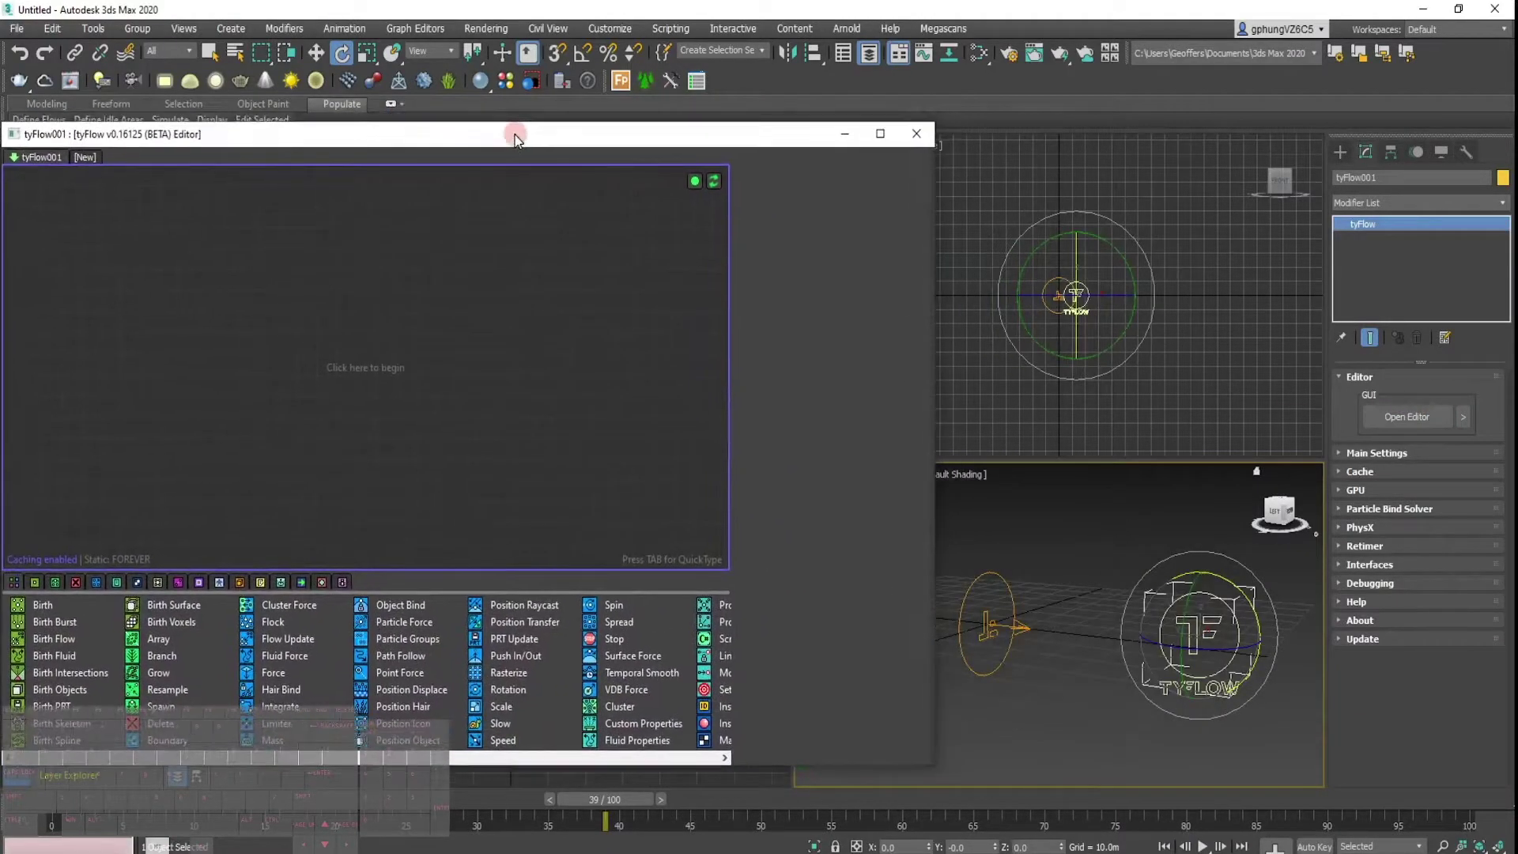
# Create a new event in the tyFlow editor starting with a Birth operator.
pyautogui.moveTo(1012, 671); pyautogui.dragTo(1066, 652, button='middle')
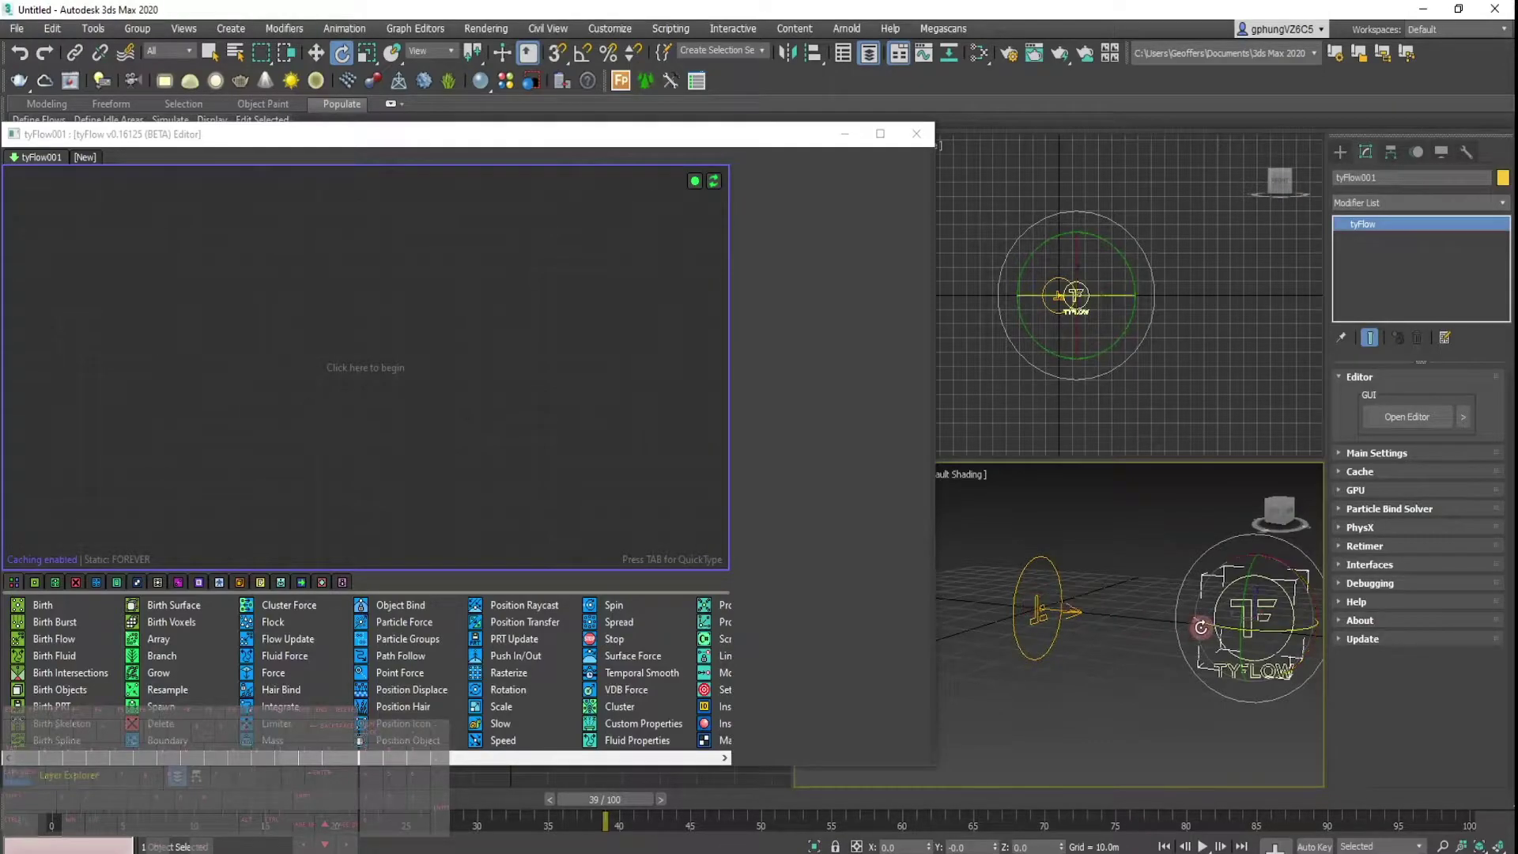
pyautogui.moveTo(1076, 611); pyautogui.dragTo(1085, 623)
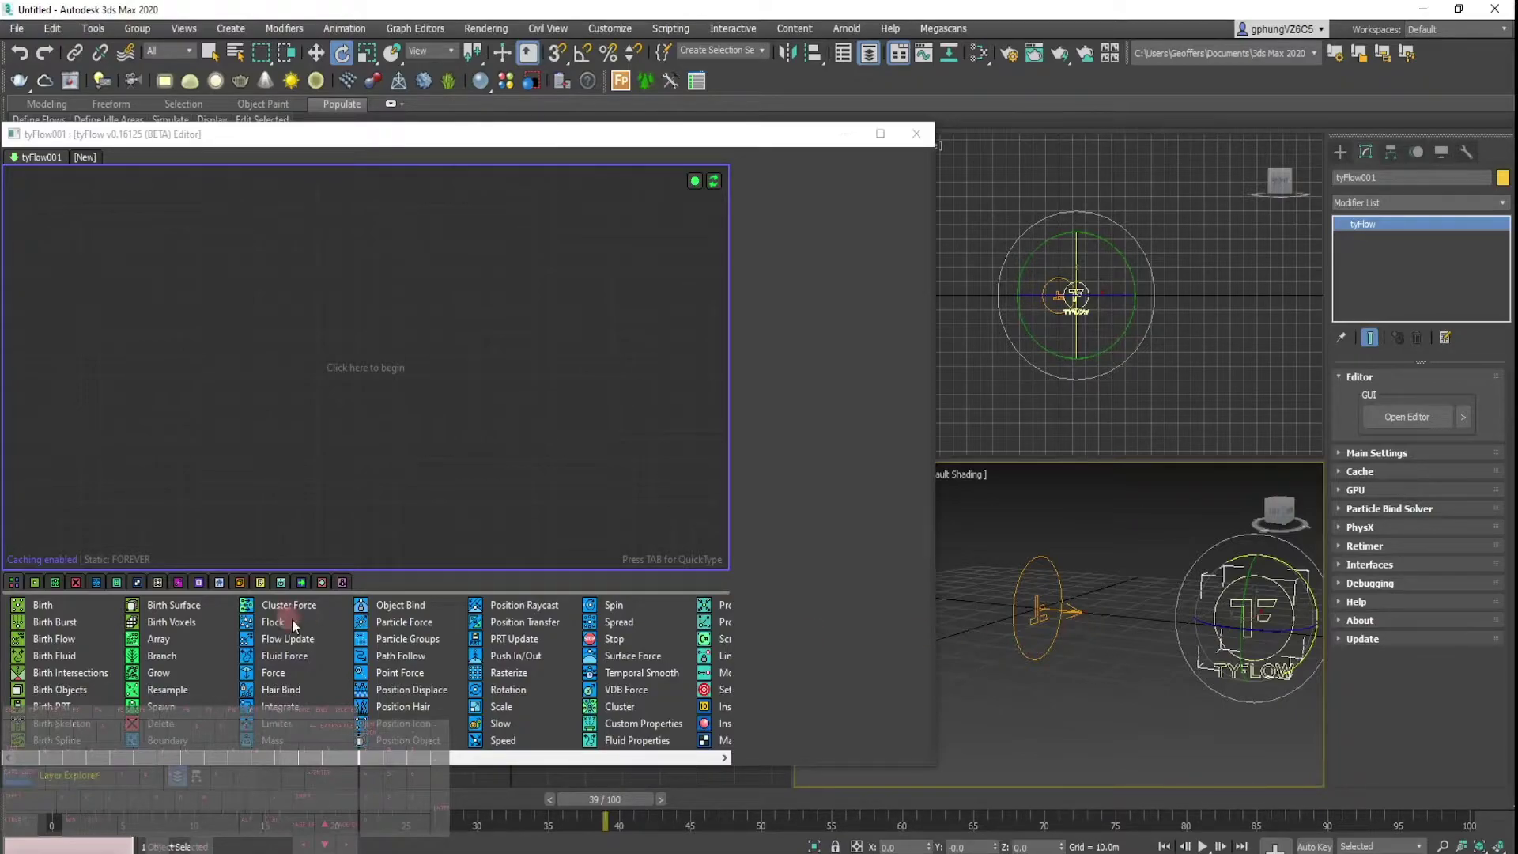
pyautogui.moveTo(48, 606); pyautogui.dragTo(268, 396)
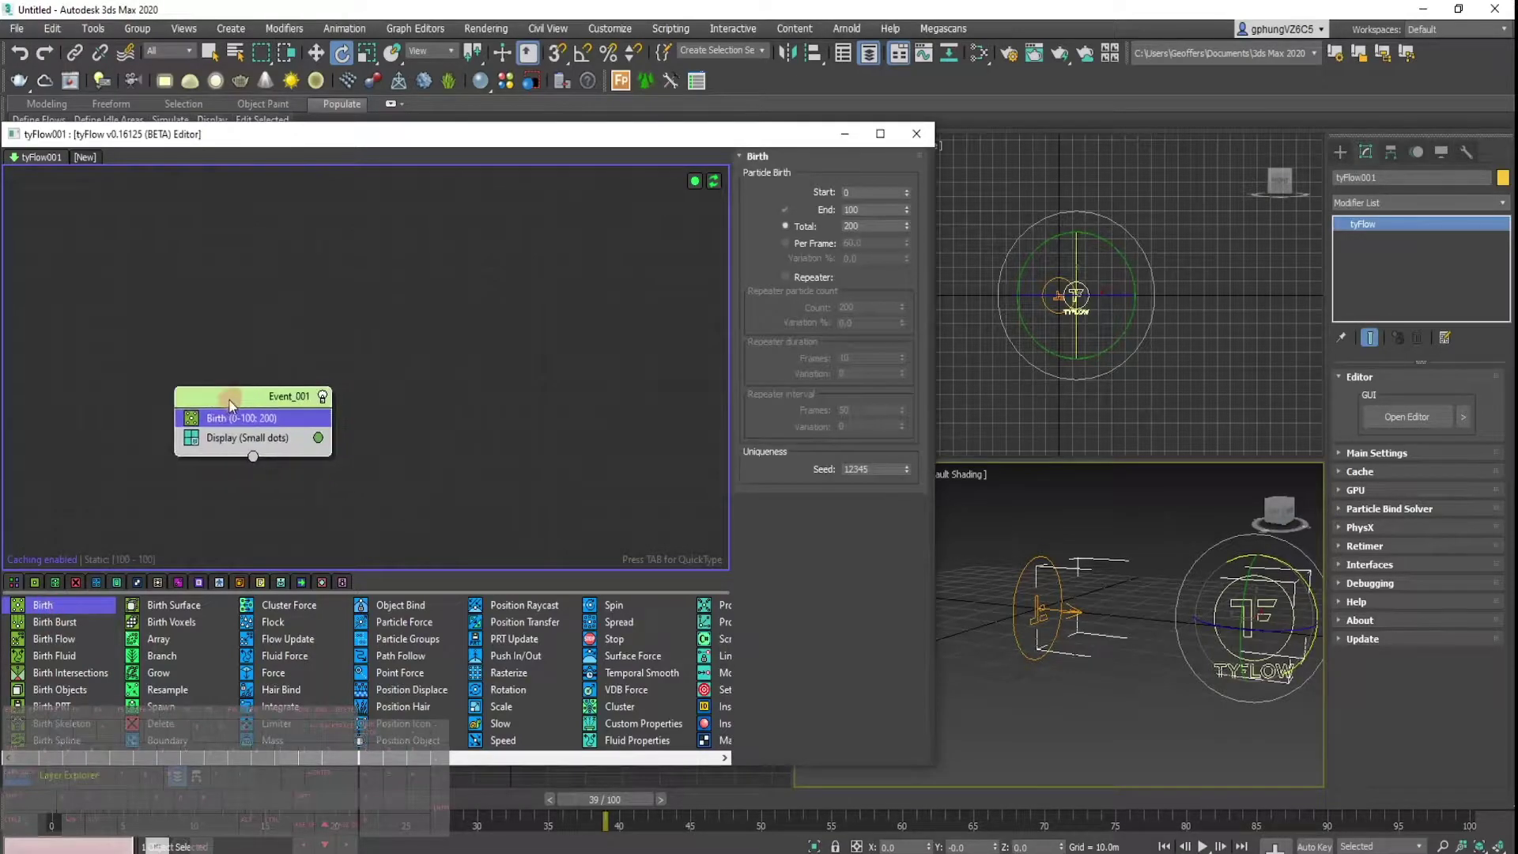
# Add a Position Icon operator below Birth in the event and pick the circular tyIcon as its emitter.
pyautogui.moveTo(404, 723); pyautogui.dragTo(245, 432)
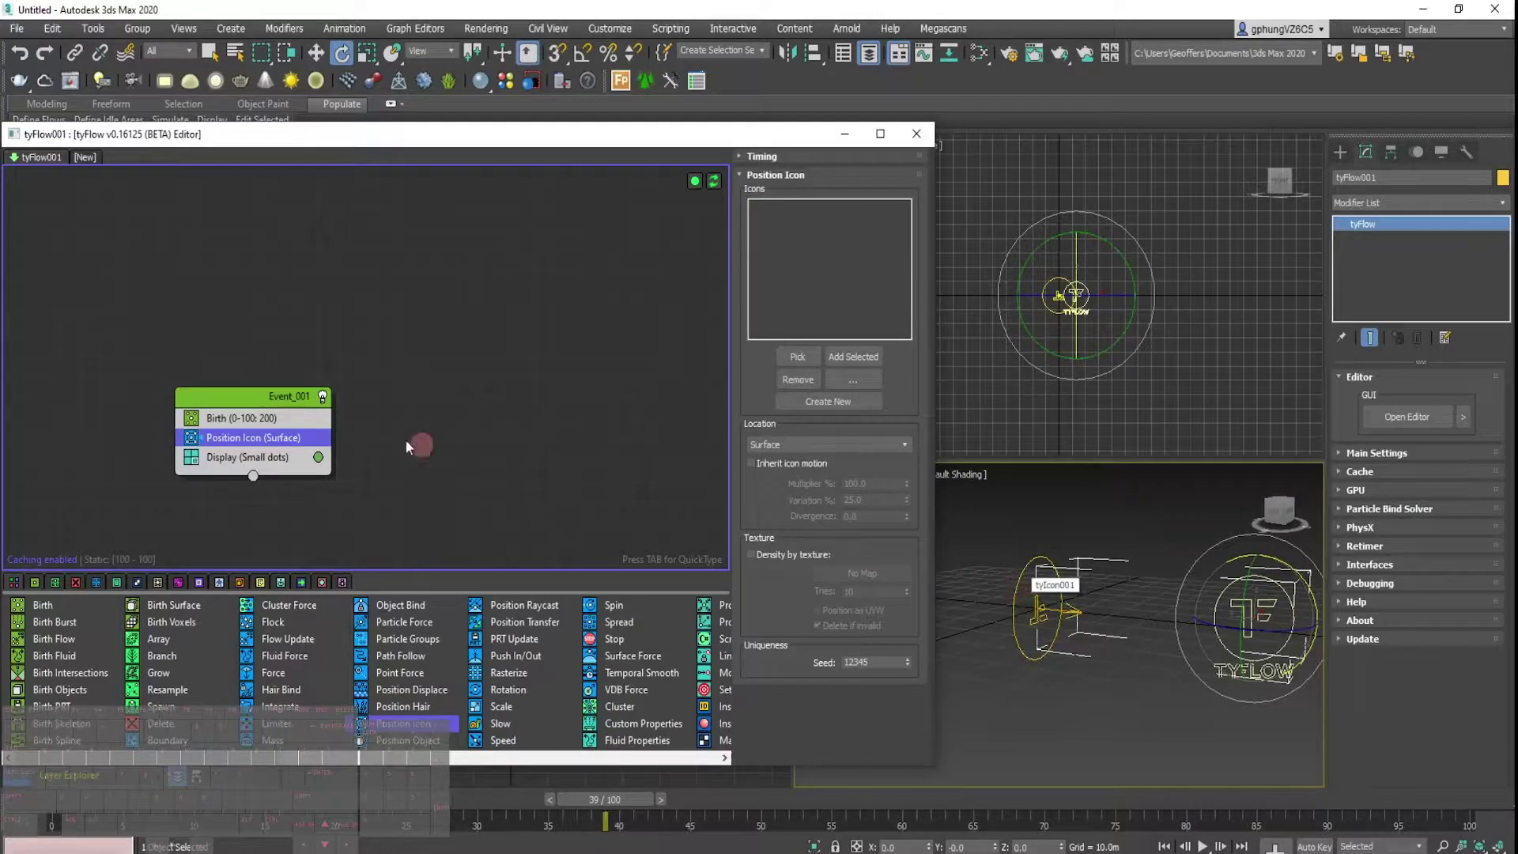
pyautogui.click(799, 358)
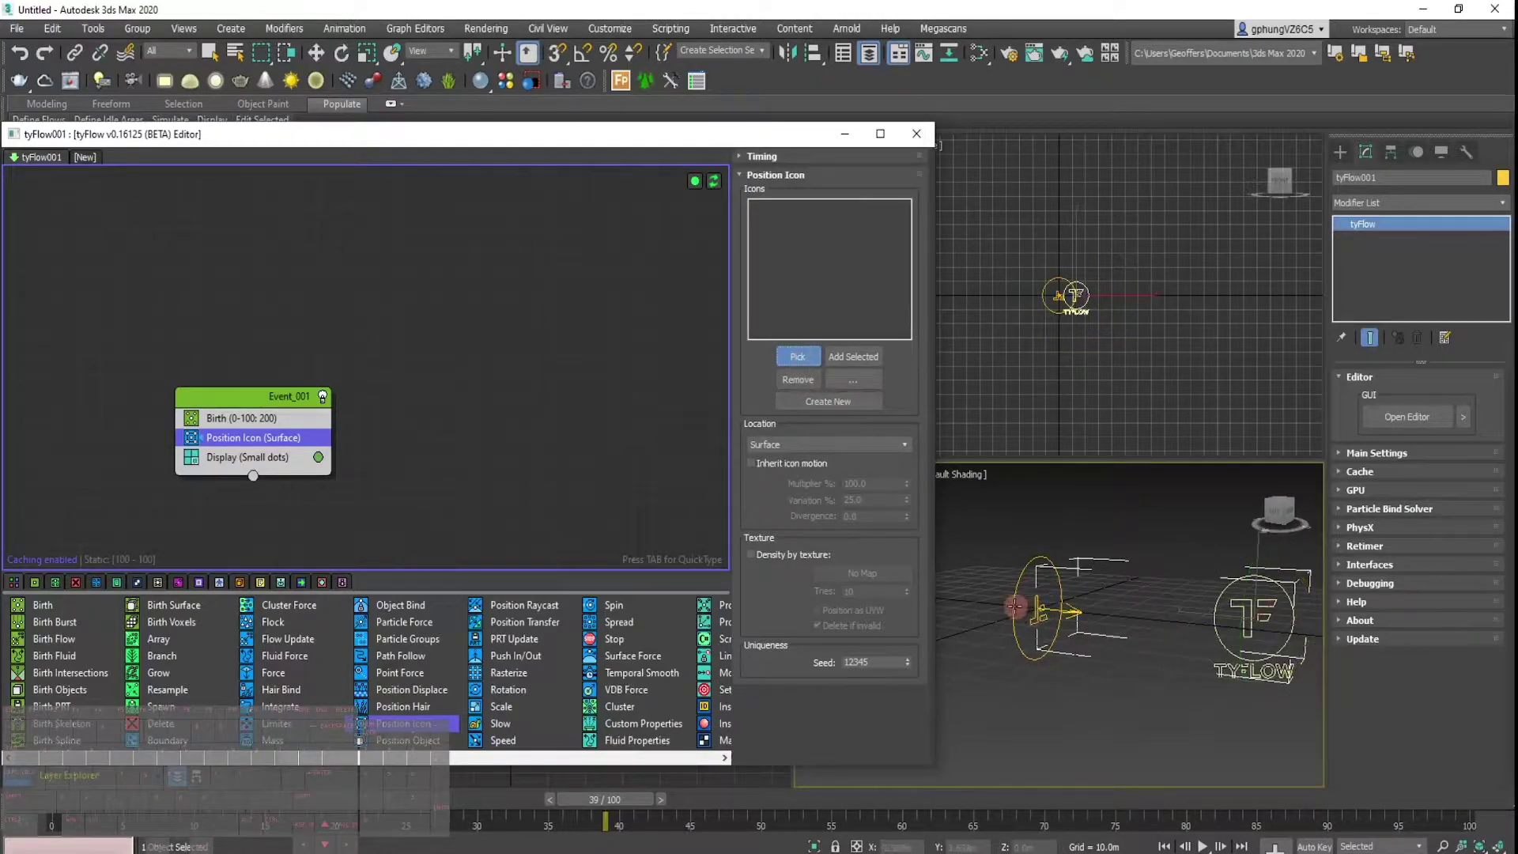
pyautogui.click(1033, 624)
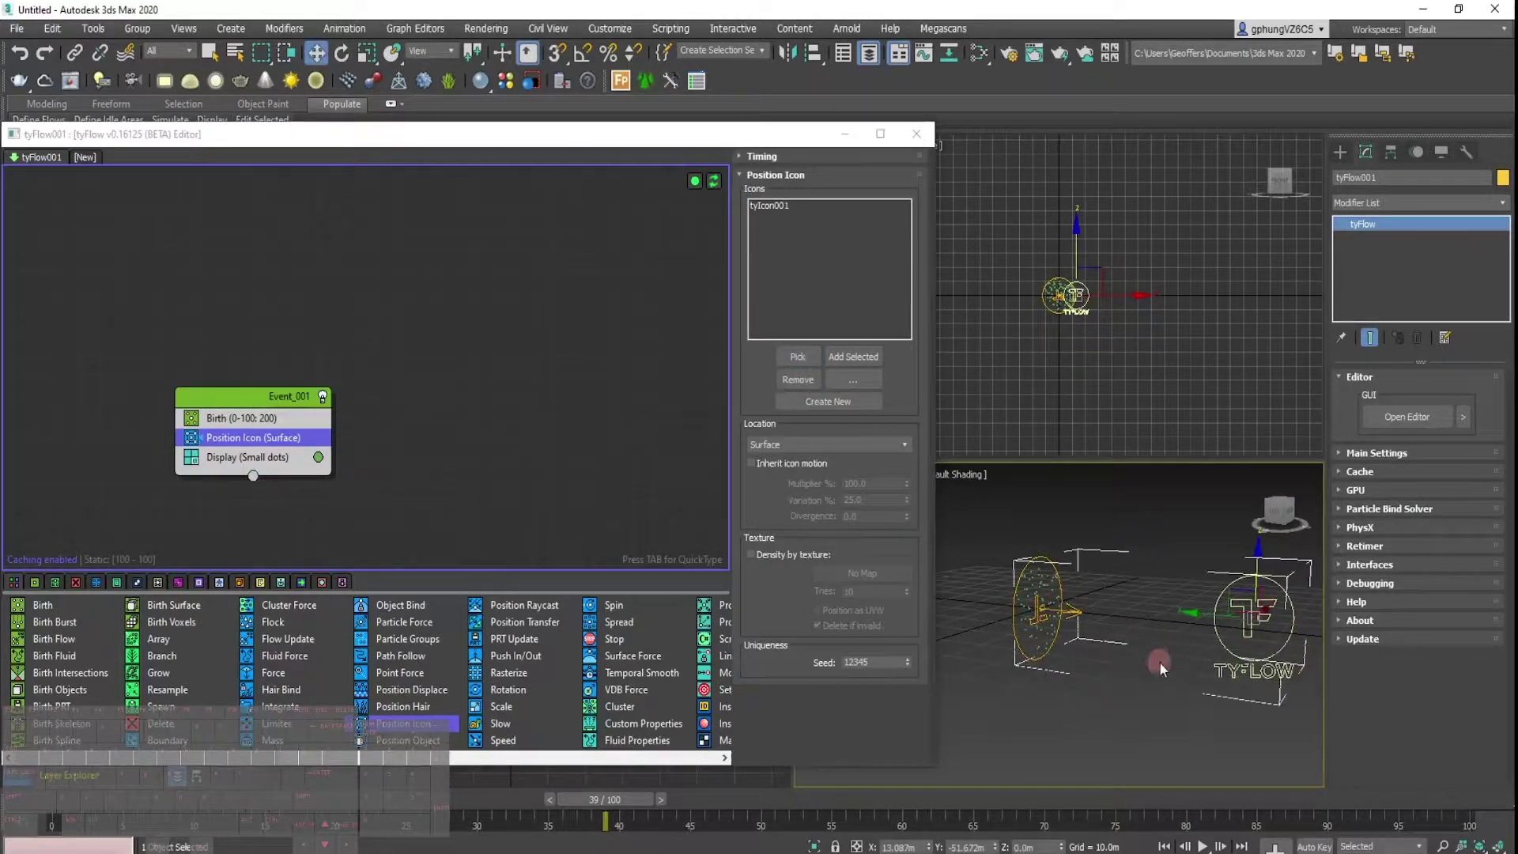
# Set the Birth operator's total to 10 particles and scrub the timeline to check the emission in the Perspective viewport.
pyautogui.scroll(3, 1040, 594)
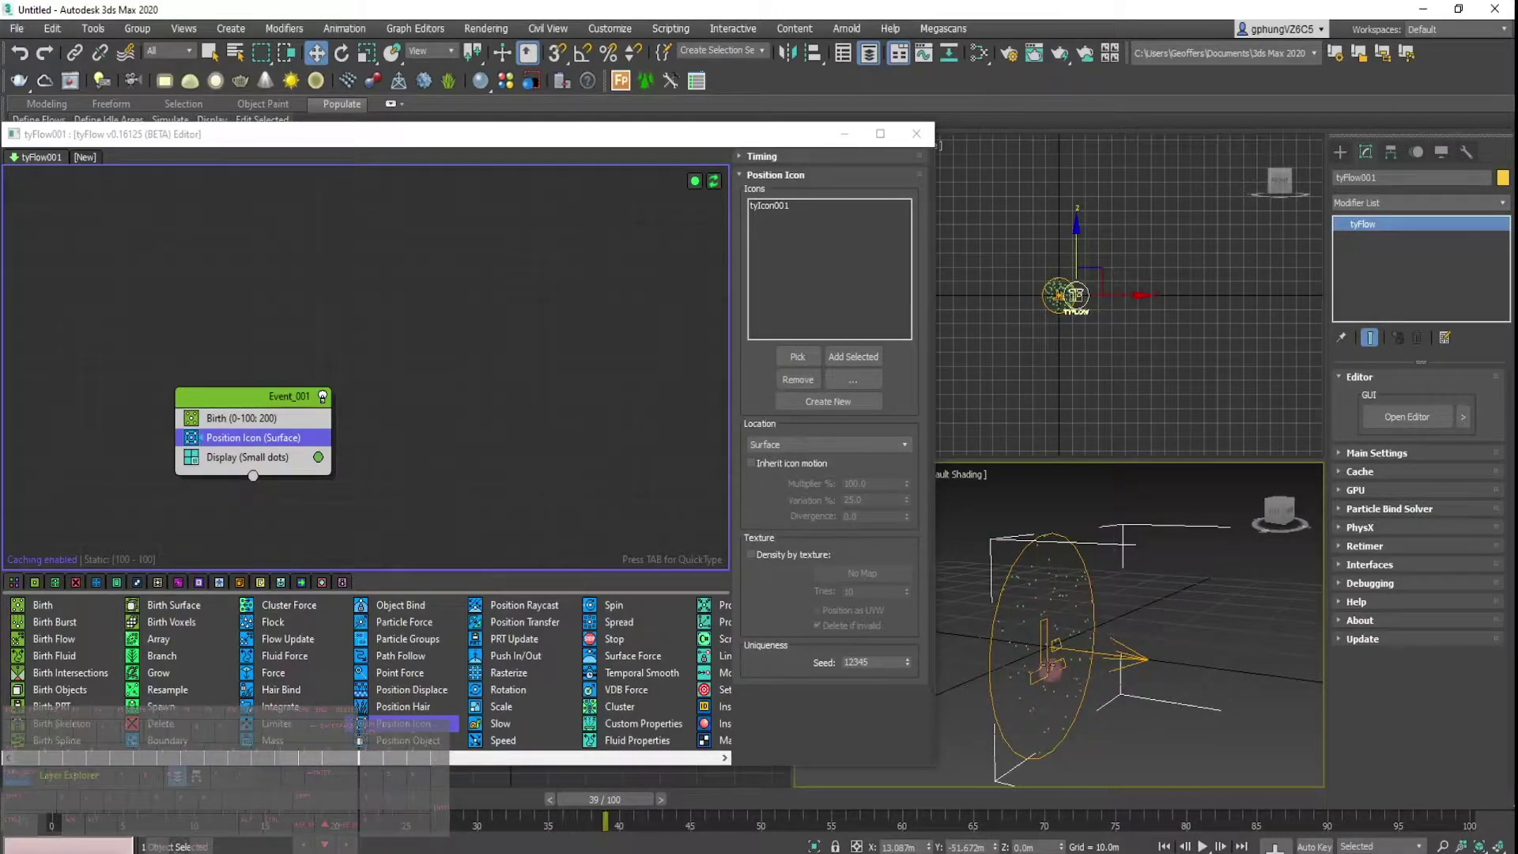
pyautogui.click(257, 423)
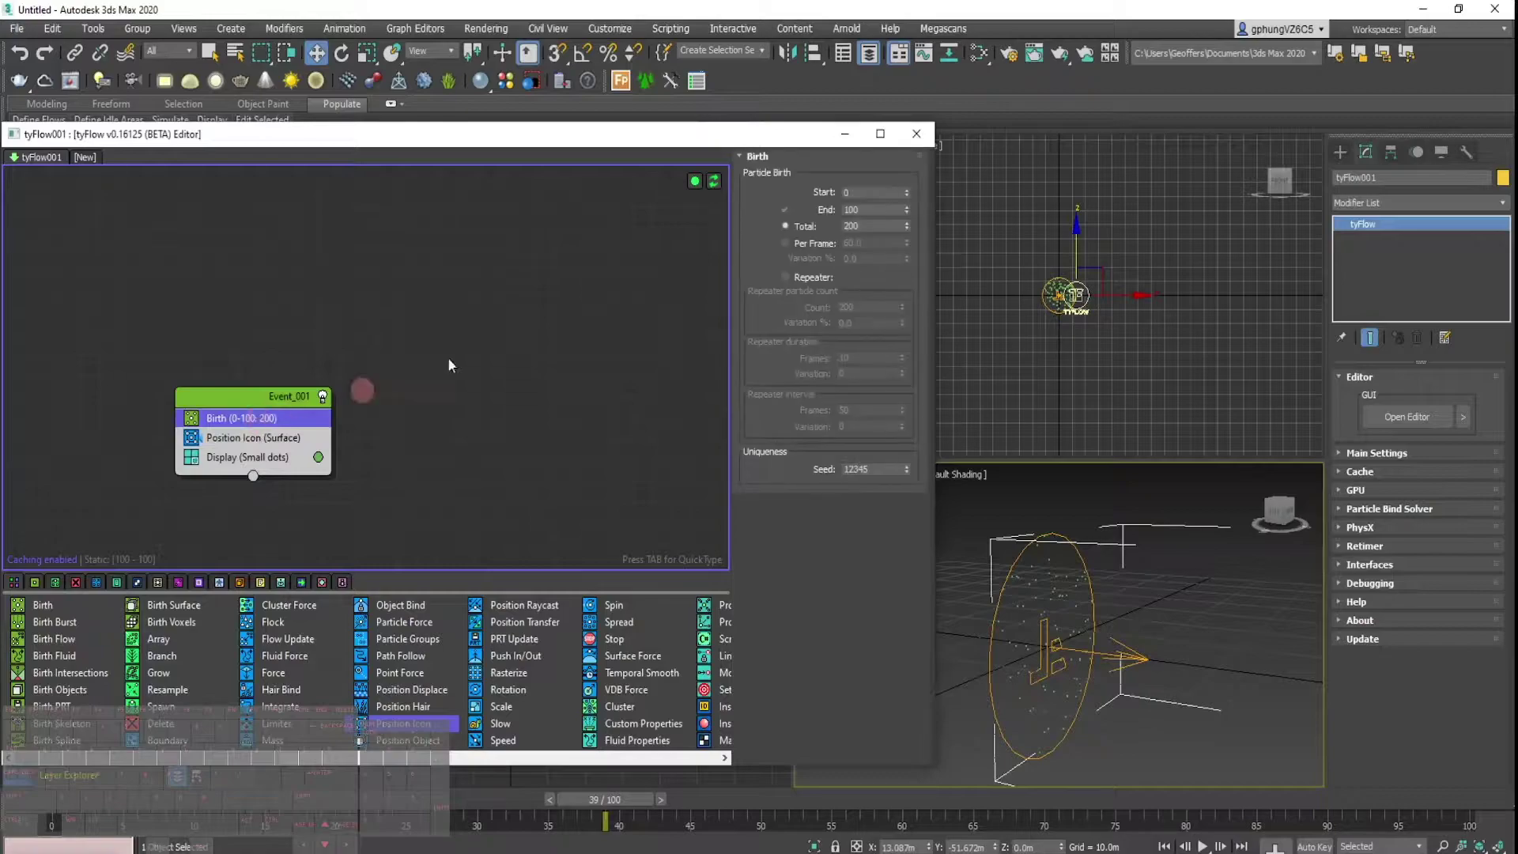
pyautogui.click(786, 225)
pyautogui.write('10')
pyautogui.press('Return')
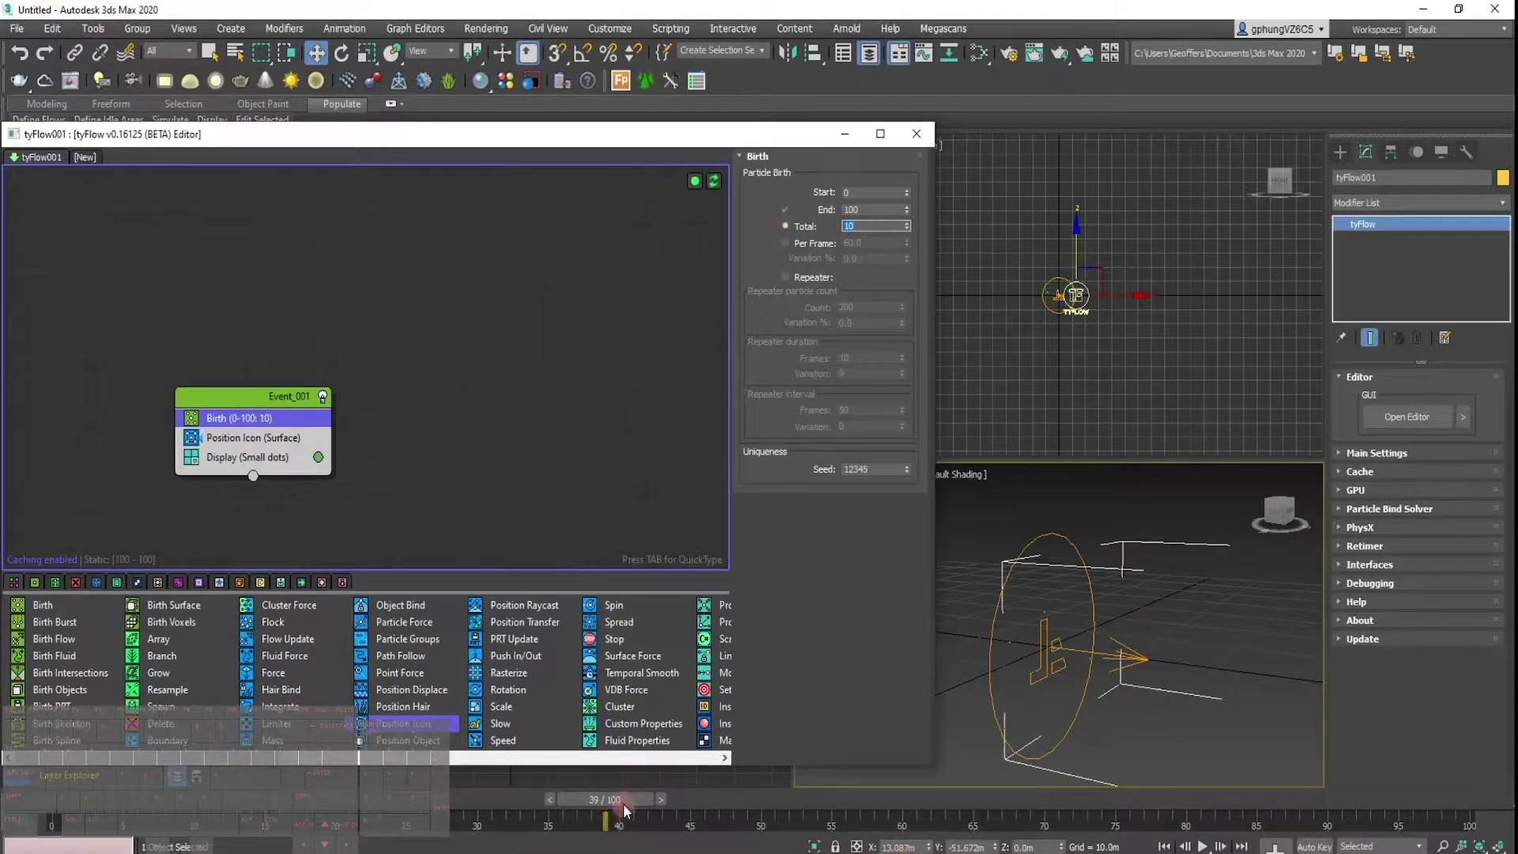
pyautogui.moveTo(620, 801); pyautogui.dragTo(374, 800)
pyautogui.moveTo(577, 814); pyautogui.dragTo(1125, 803)
pyautogui.press('w')
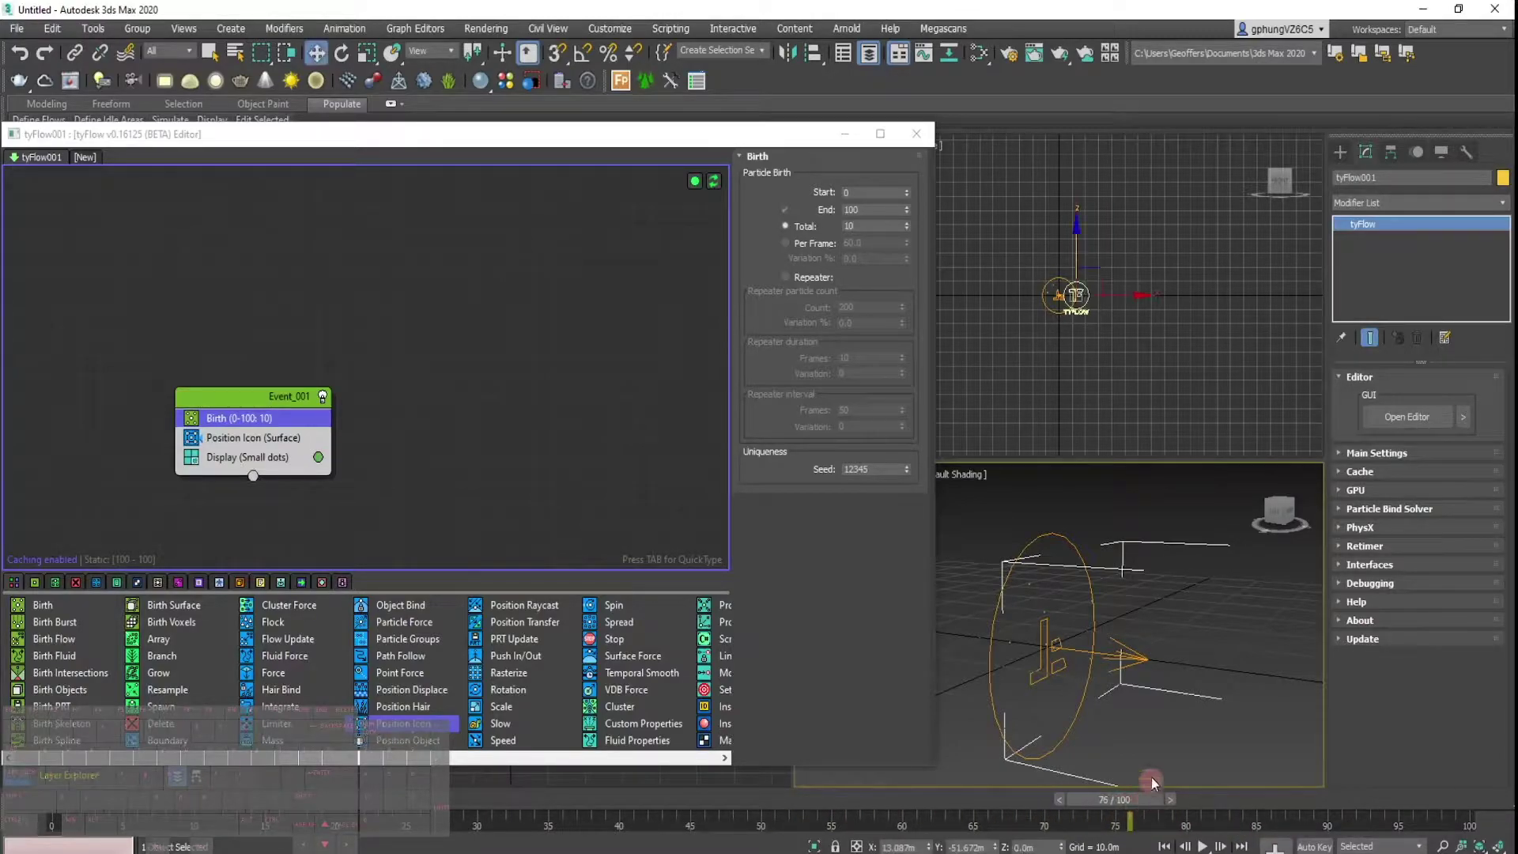
pyautogui.keyDown('alt'); pyautogui.moveTo(1057, 663); pyautogui.dragTo(1086, 638, button='middle'); pyautogui.keyUp('alt')
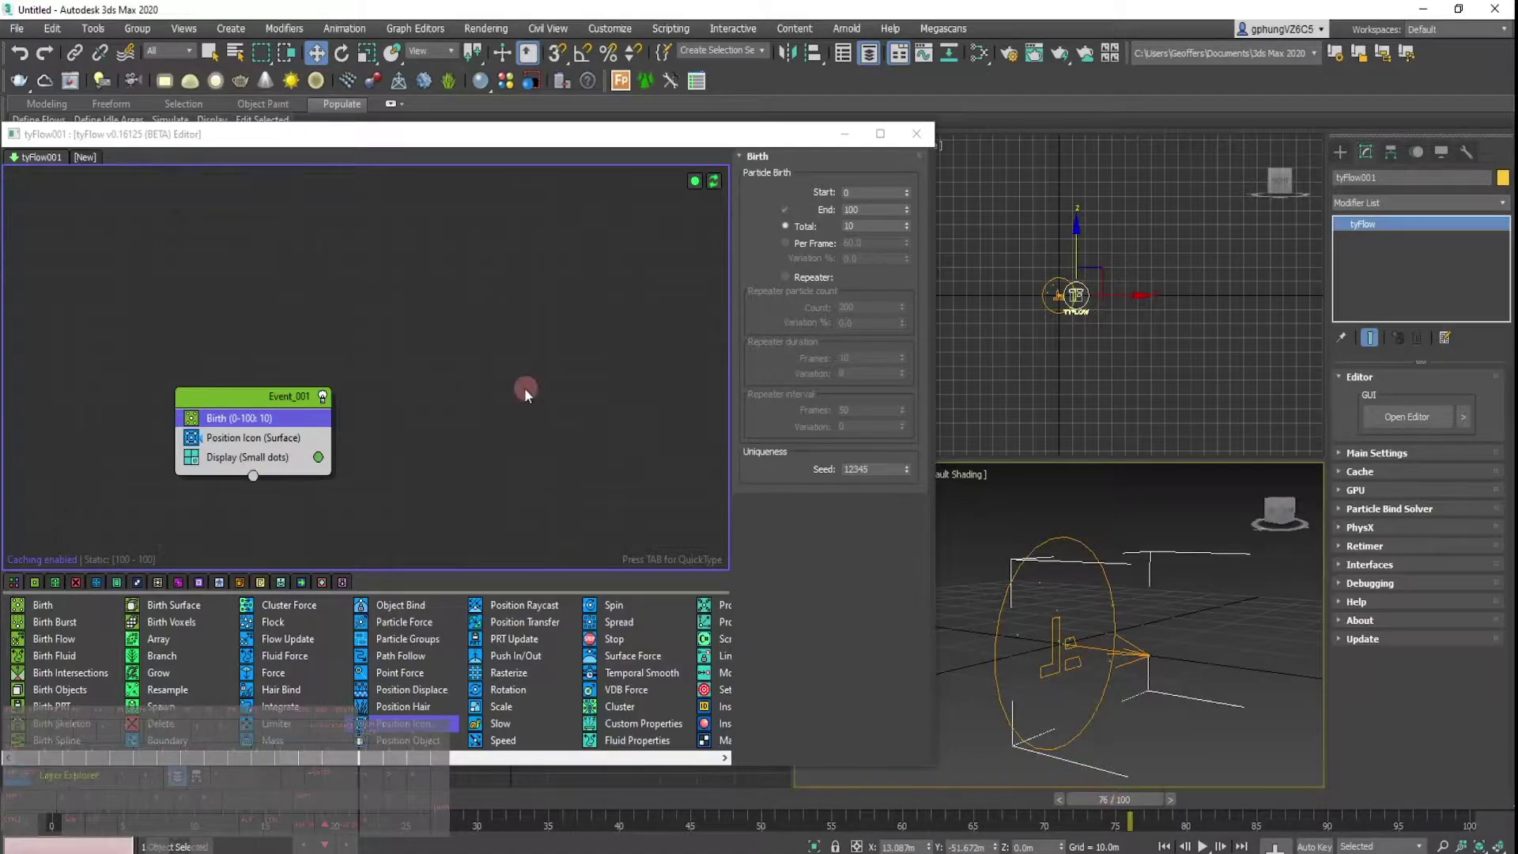
# Add a Speed operator between Position Icon and Display in Event_001.
pyautogui.click(249, 439)
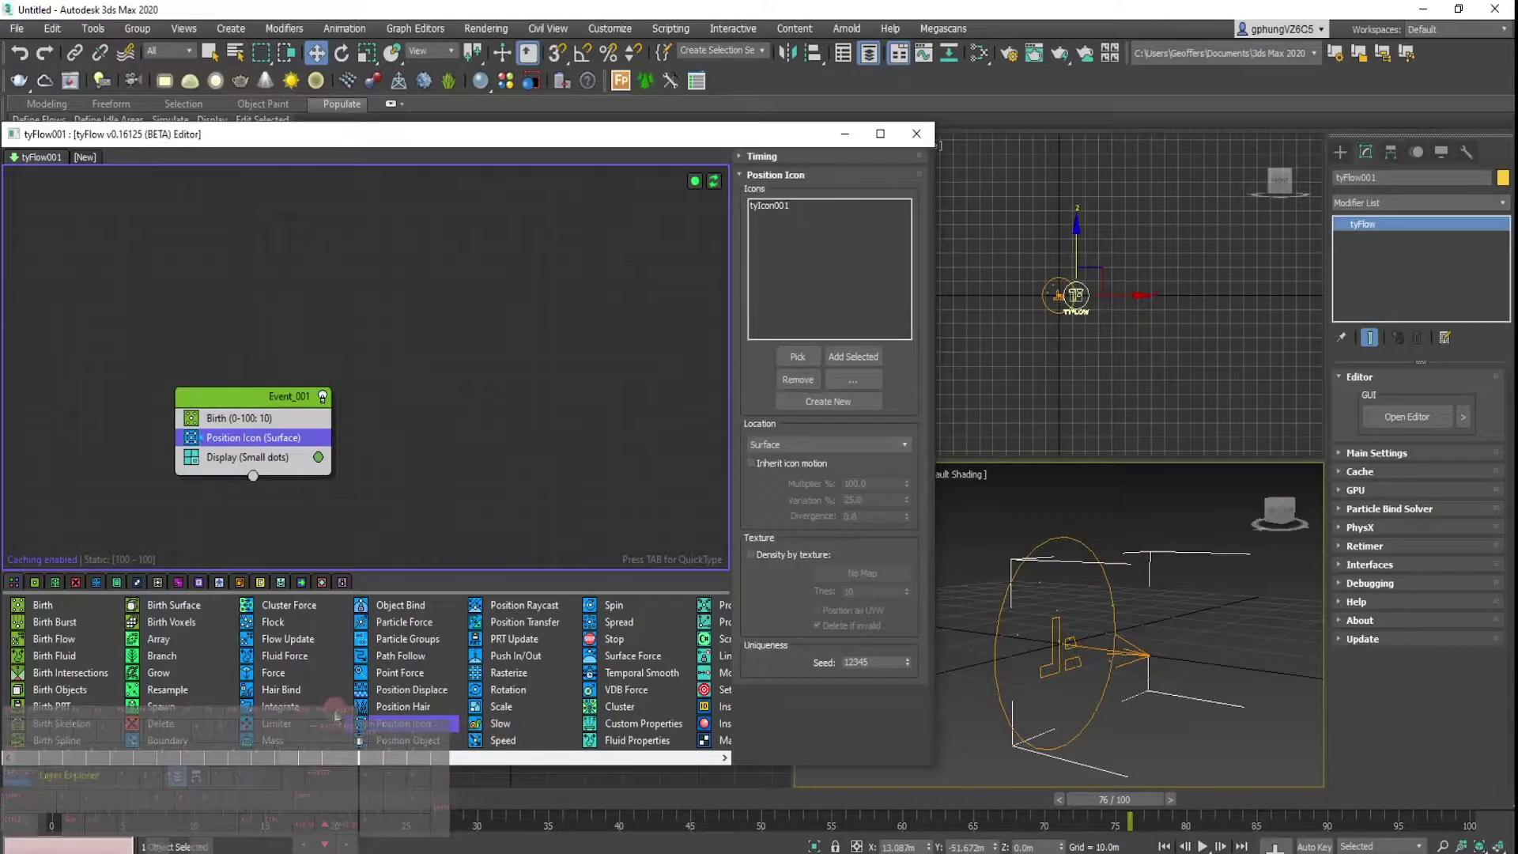
pyautogui.click(508, 742)
pyautogui.moveTo(508, 744); pyautogui.dragTo(324, 530)
pyautogui.moveTo(254, 458); pyautogui.dragTo(254, 457)
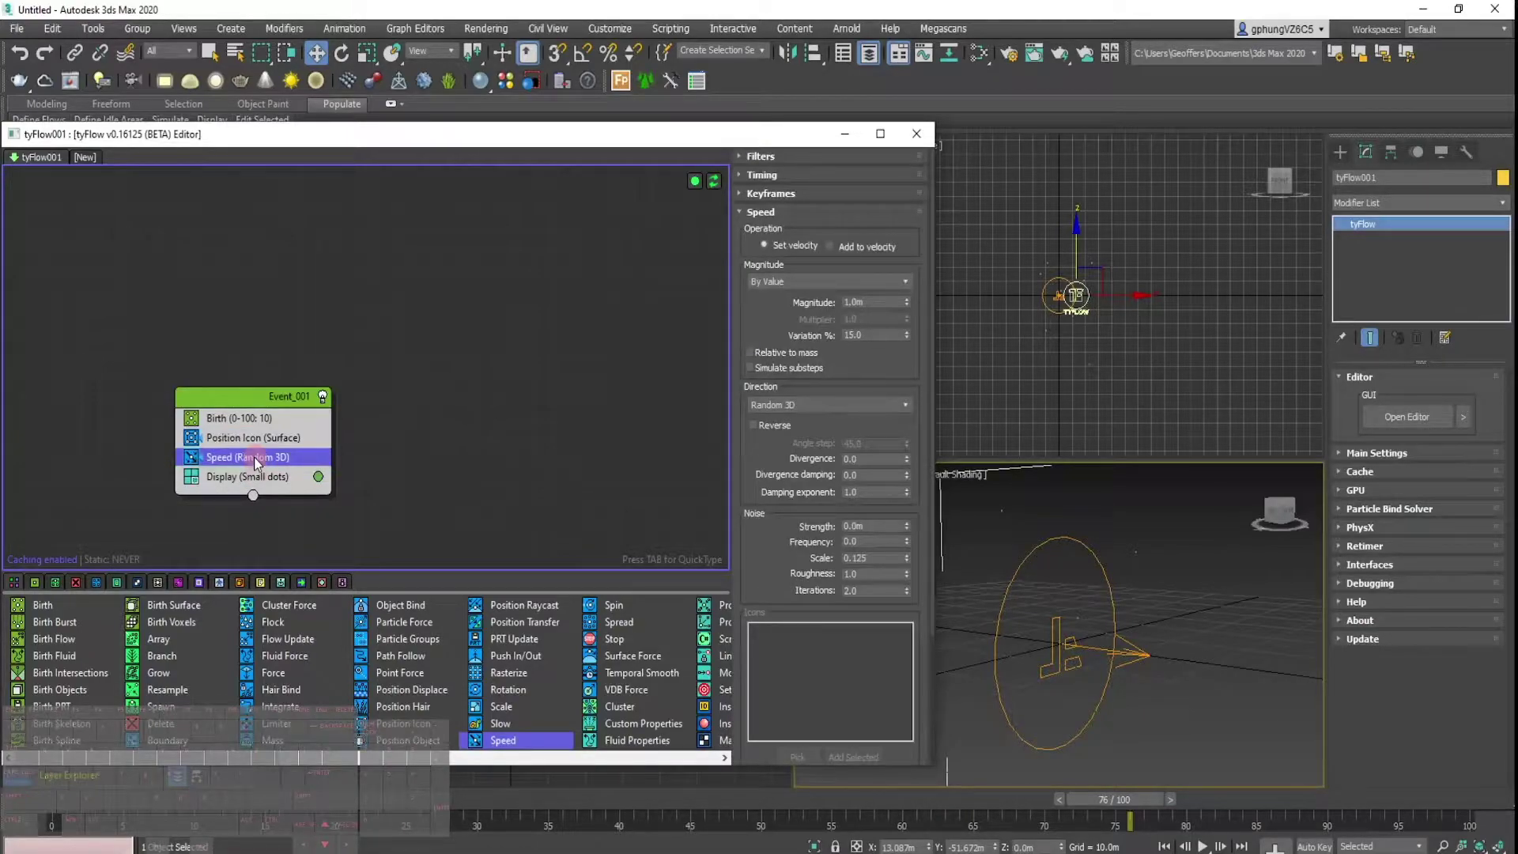
# Scrub the timeline to examine the particle motion, minimizing the tyFlow editor to see all viewports and restoring it.
pyautogui.click(1100, 803)
pyautogui.moveTo(1101, 803); pyautogui.dragTo(1024, 799)
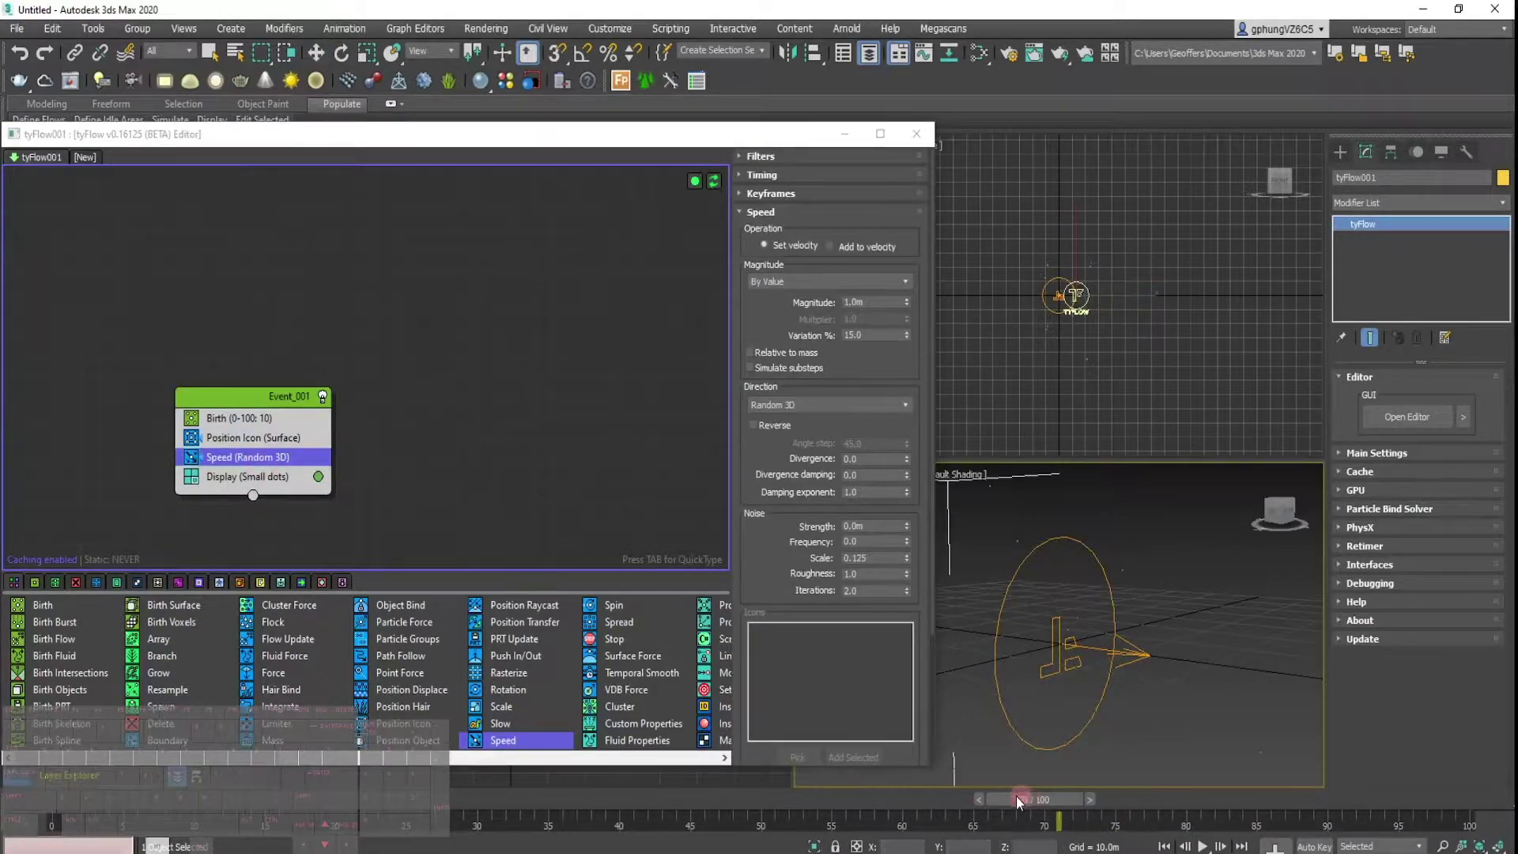
pyautogui.click(841, 136)
pyautogui.click(841, 140)
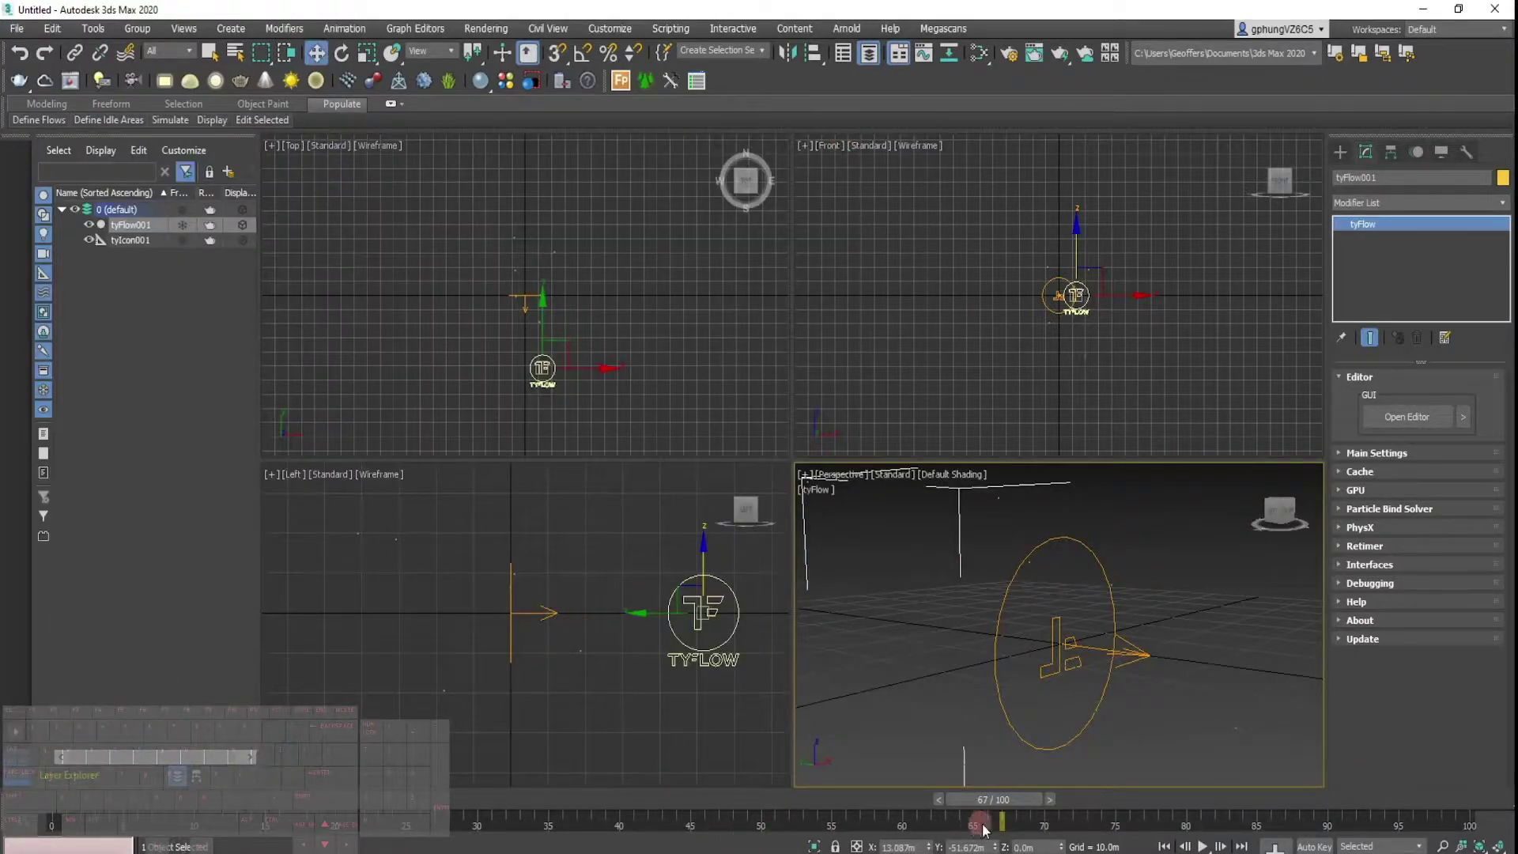
pyautogui.moveTo(999, 801); pyautogui.dragTo(1173, 802)
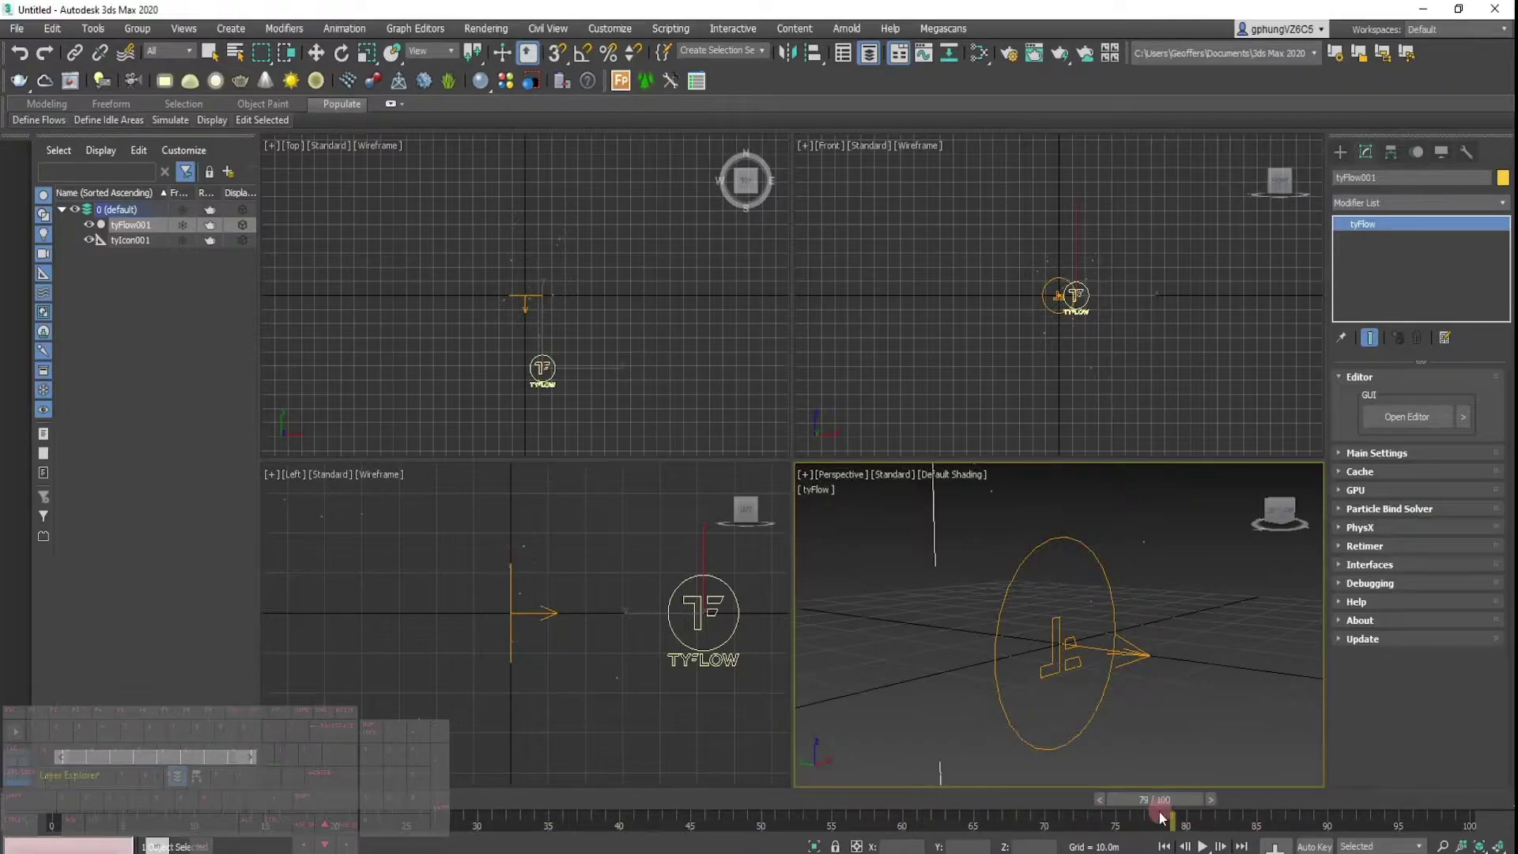
pyautogui.press('w')
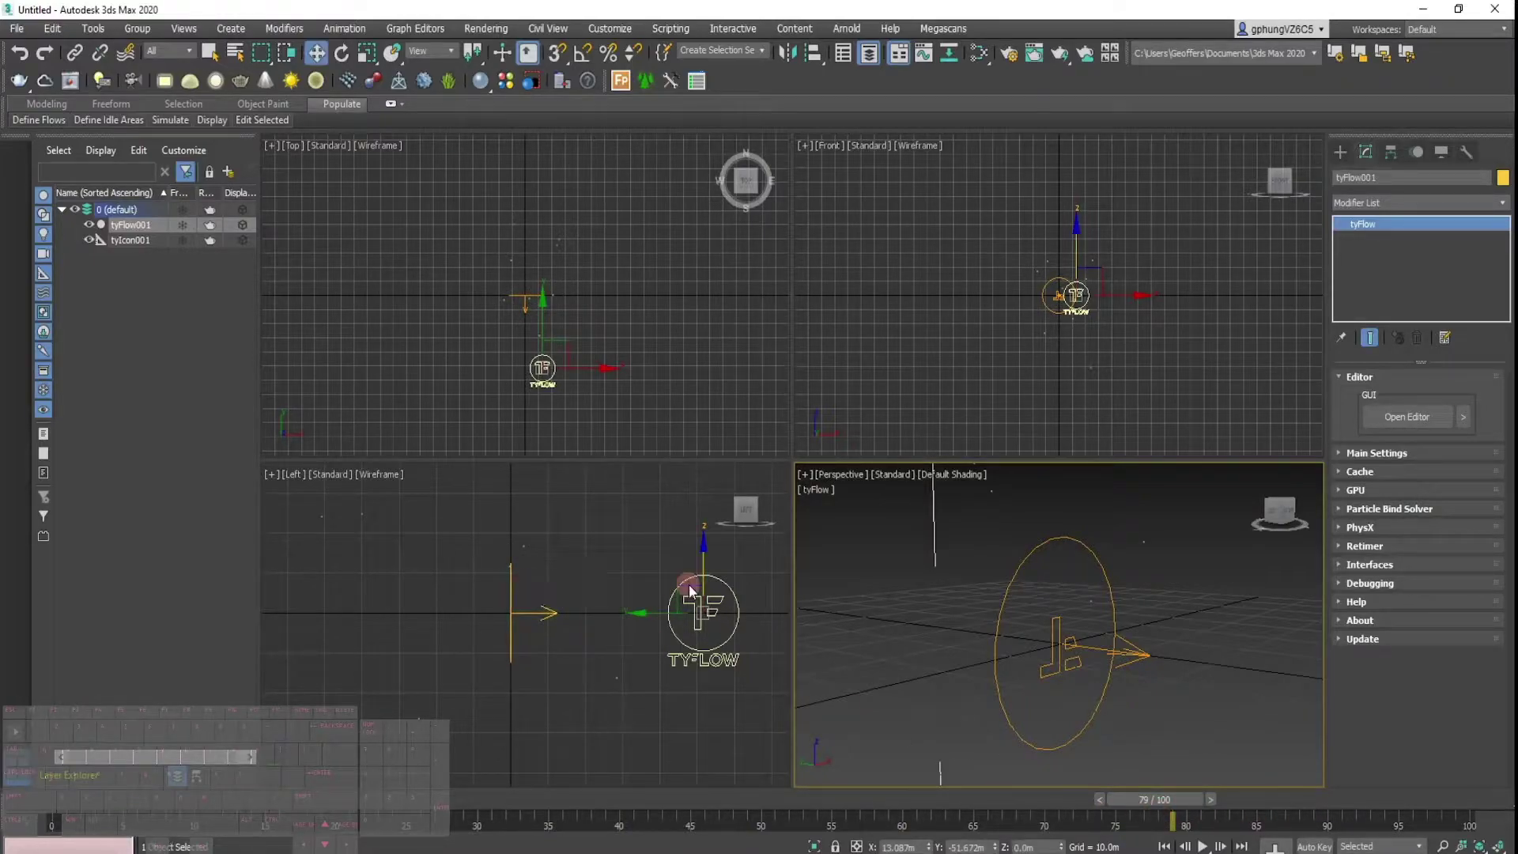
pyautogui.click(226, 845)
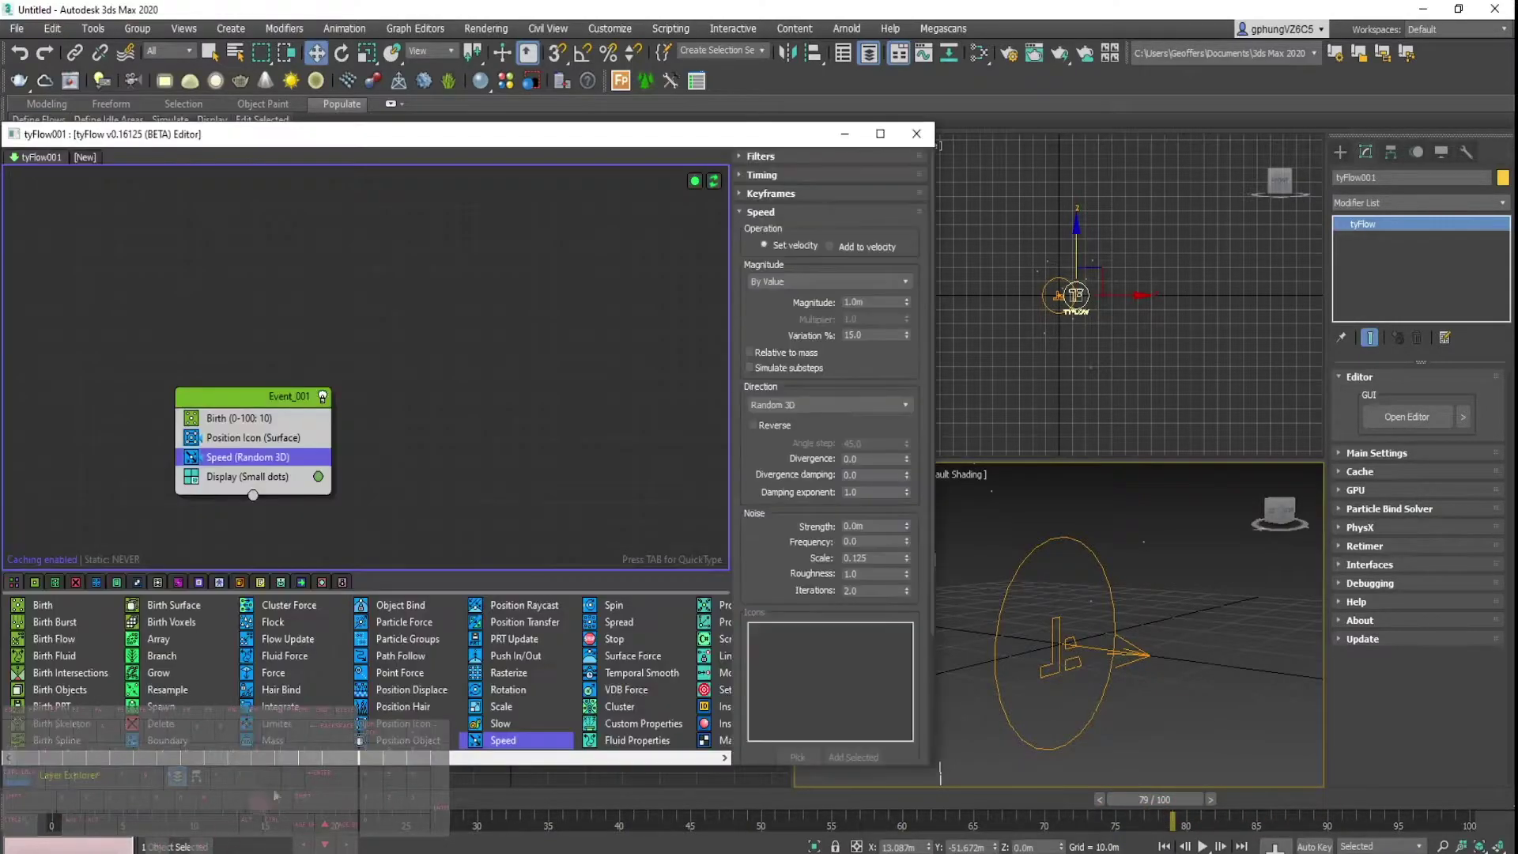
# Set the Speed direction to Along Icon Arrow, pick the circular tyIcon as its icon, and scrub the timeline.
pyautogui.click(805, 407)
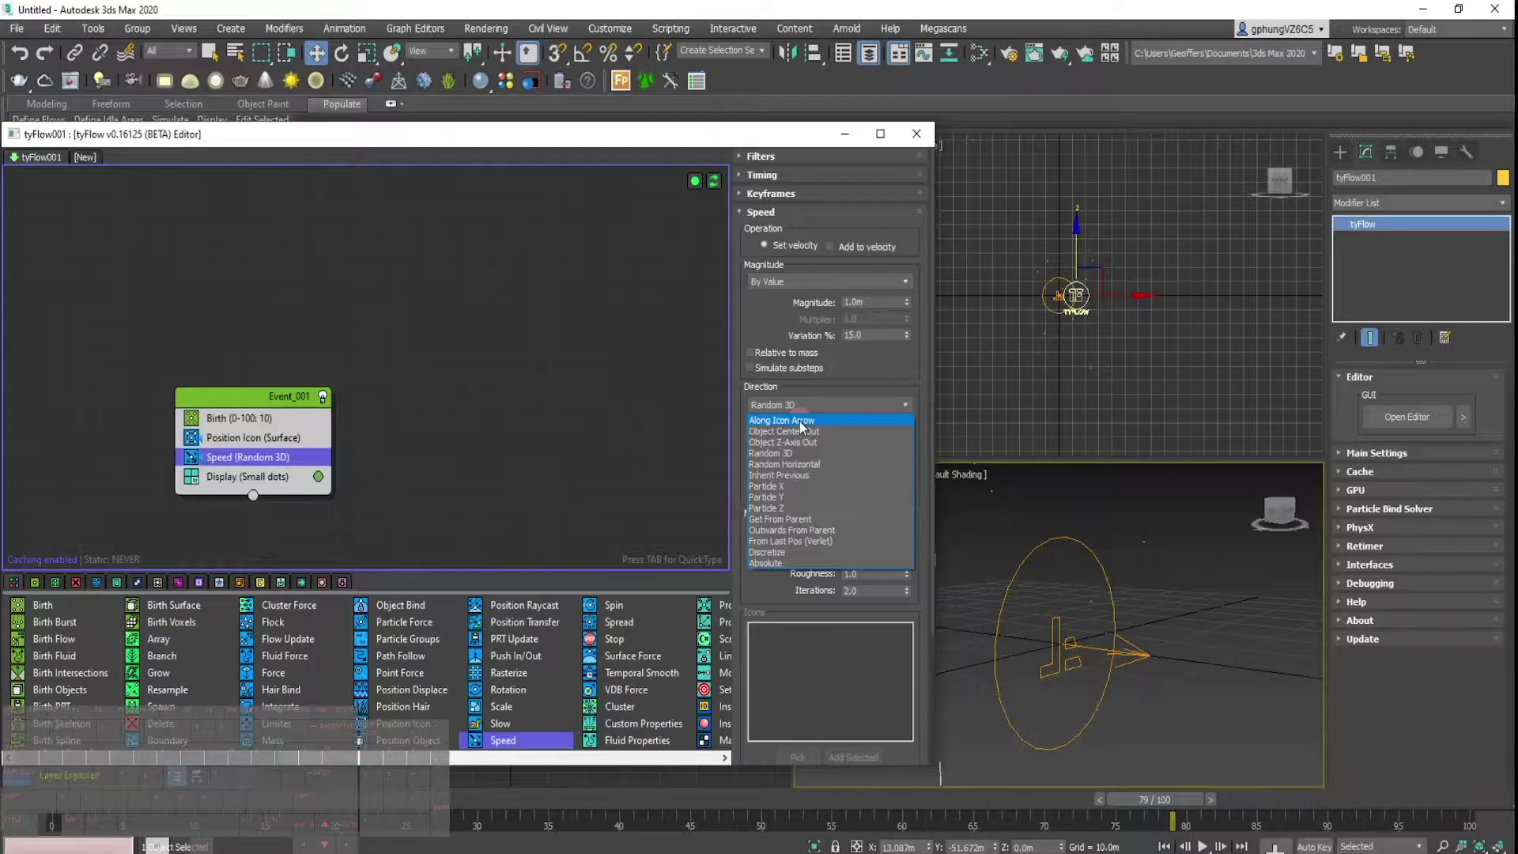
pyautogui.click(803, 422)
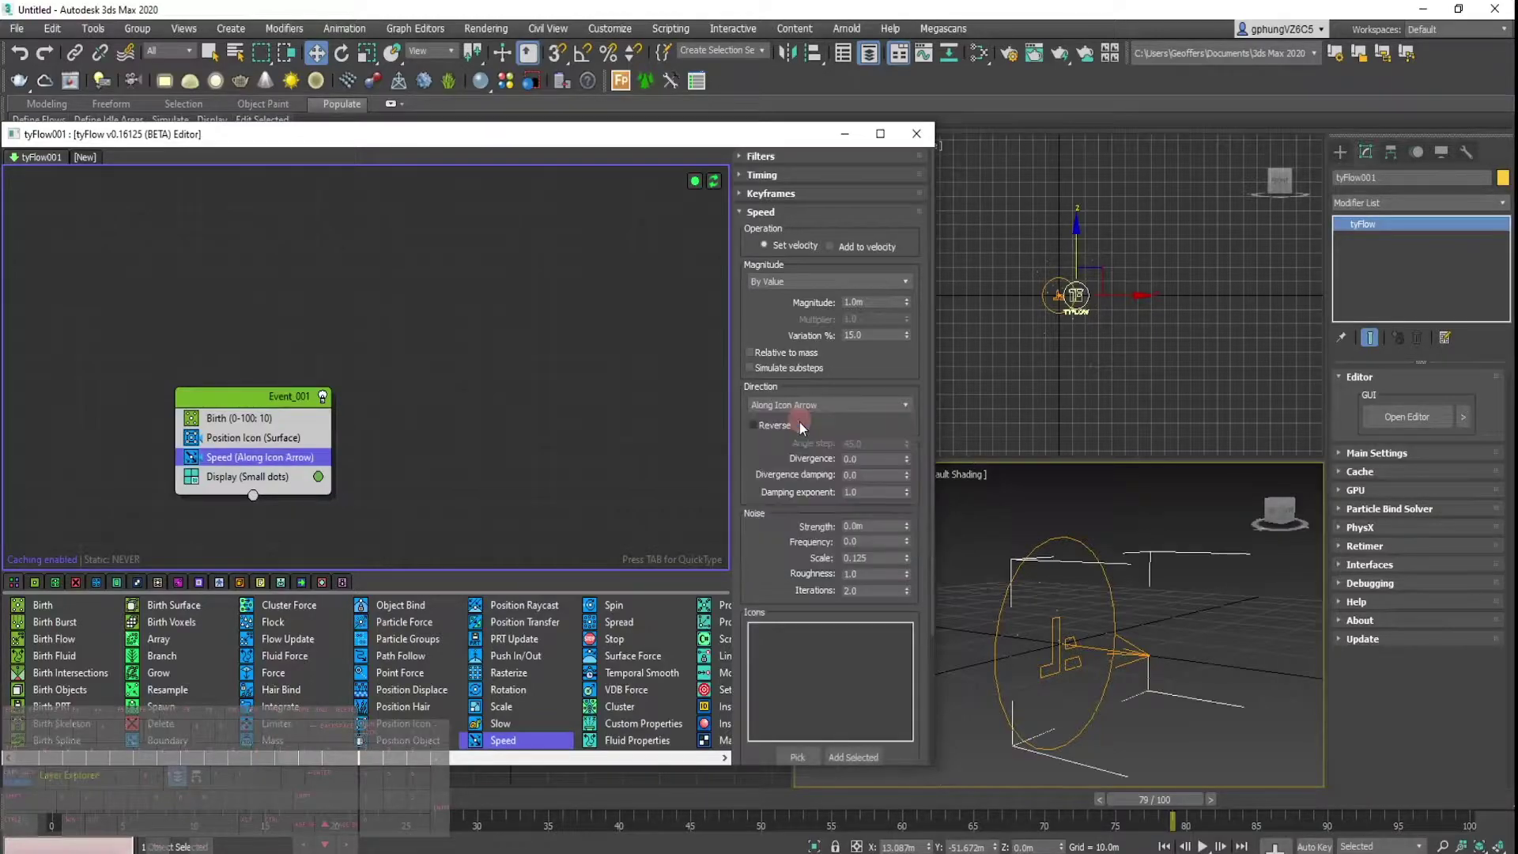
pyautogui.moveTo(1139, 798); pyautogui.dragTo(844, 802)
pyautogui.click(797, 756)
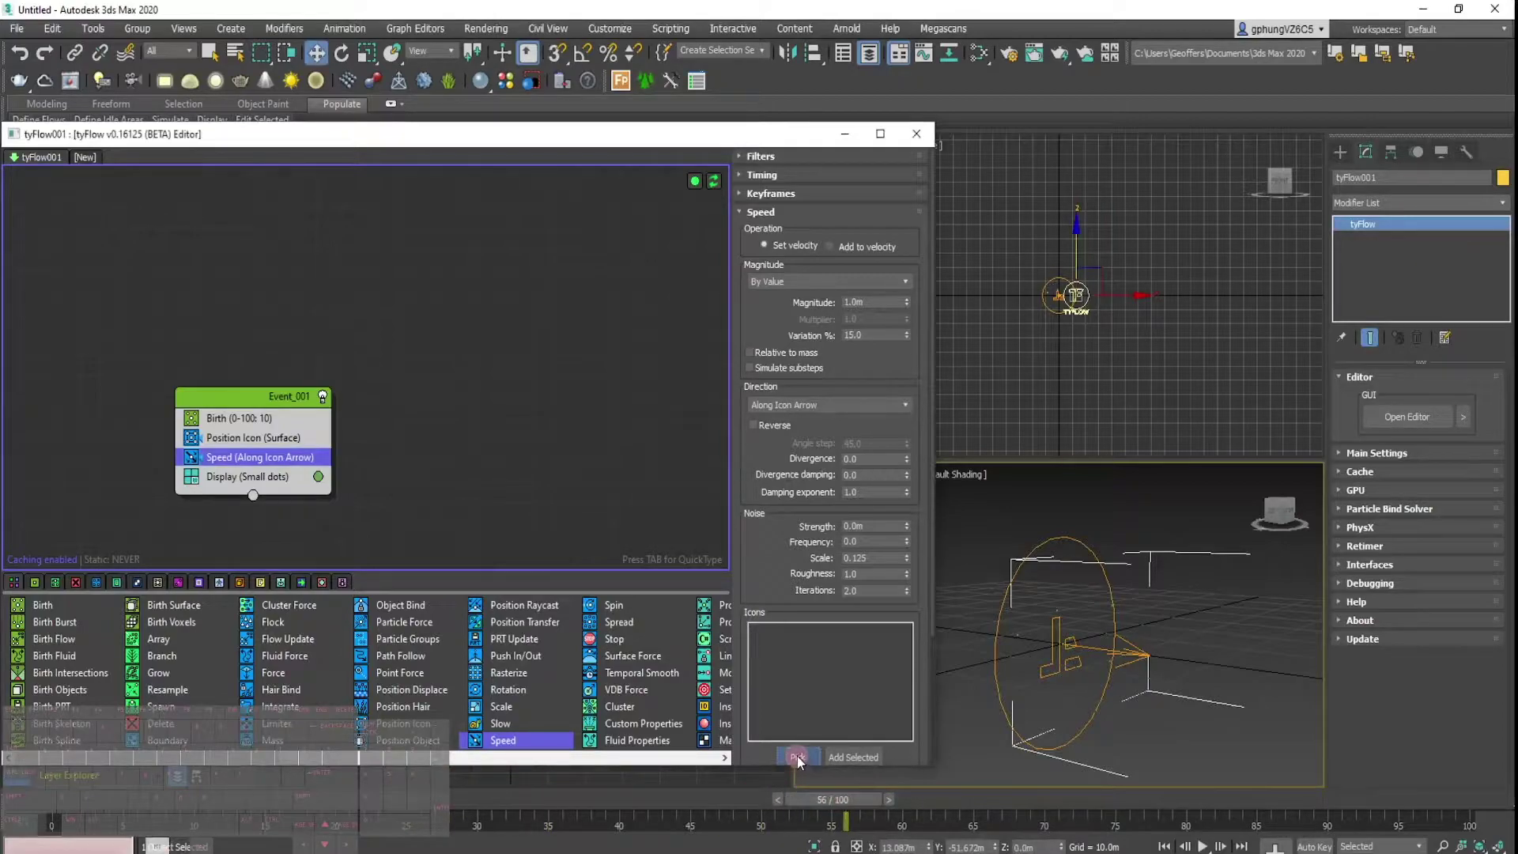
pyautogui.click(998, 627)
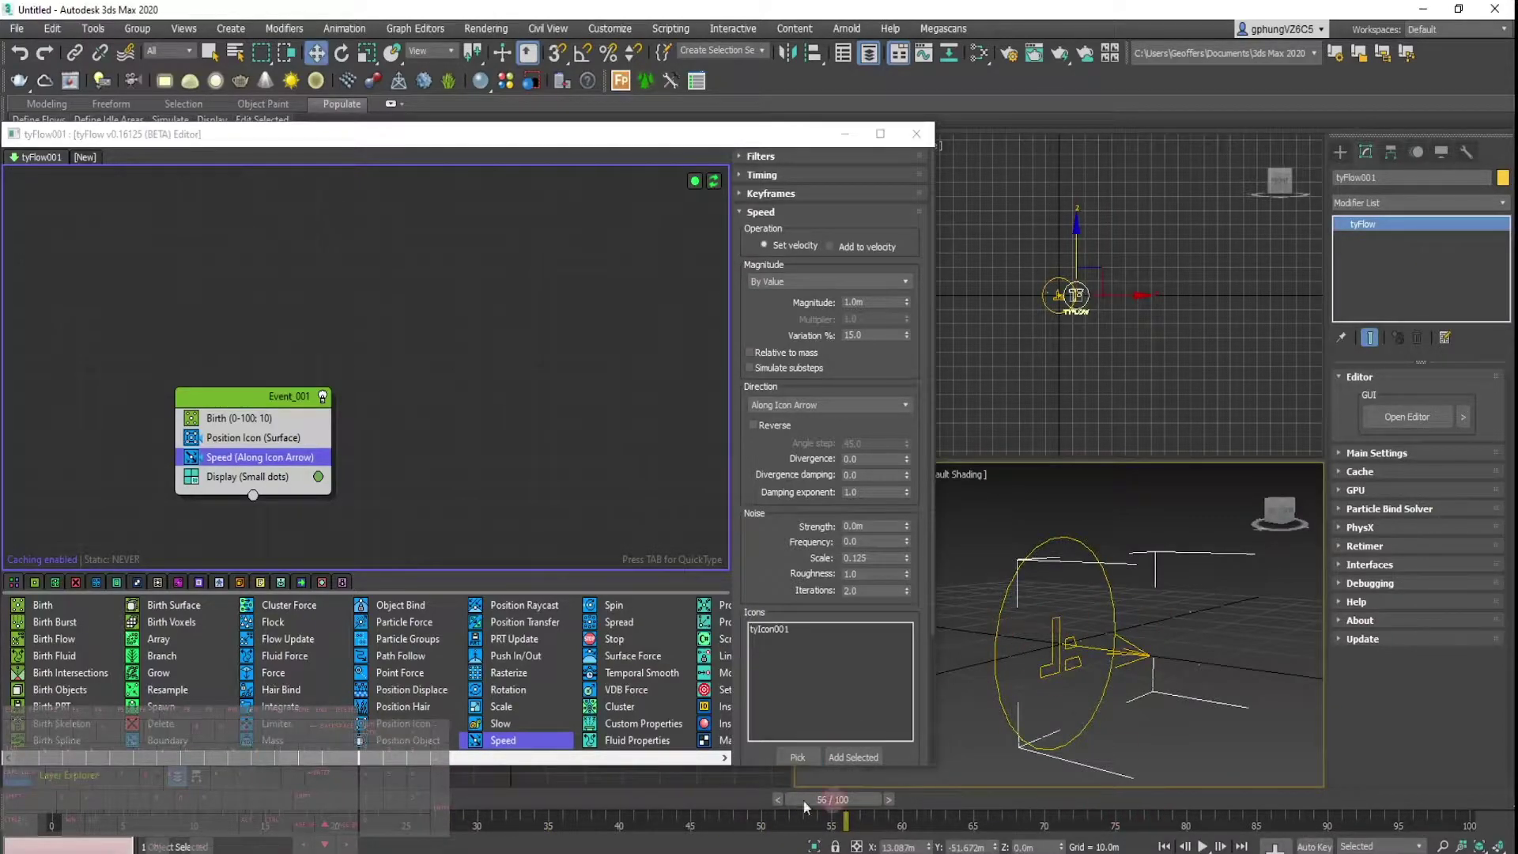
pyautogui.moveTo(838, 800)
pyautogui.mouseDown()
pyautogui.moveTo(161, 795)
pyautogui.moveTo(735, 826)
pyautogui.mouseUp()
pyautogui.press('w')
# Set the Display operator's type to Ticks and scrub the timeline to check the particles in the Perspective viewport.
pyautogui.click(268, 477)
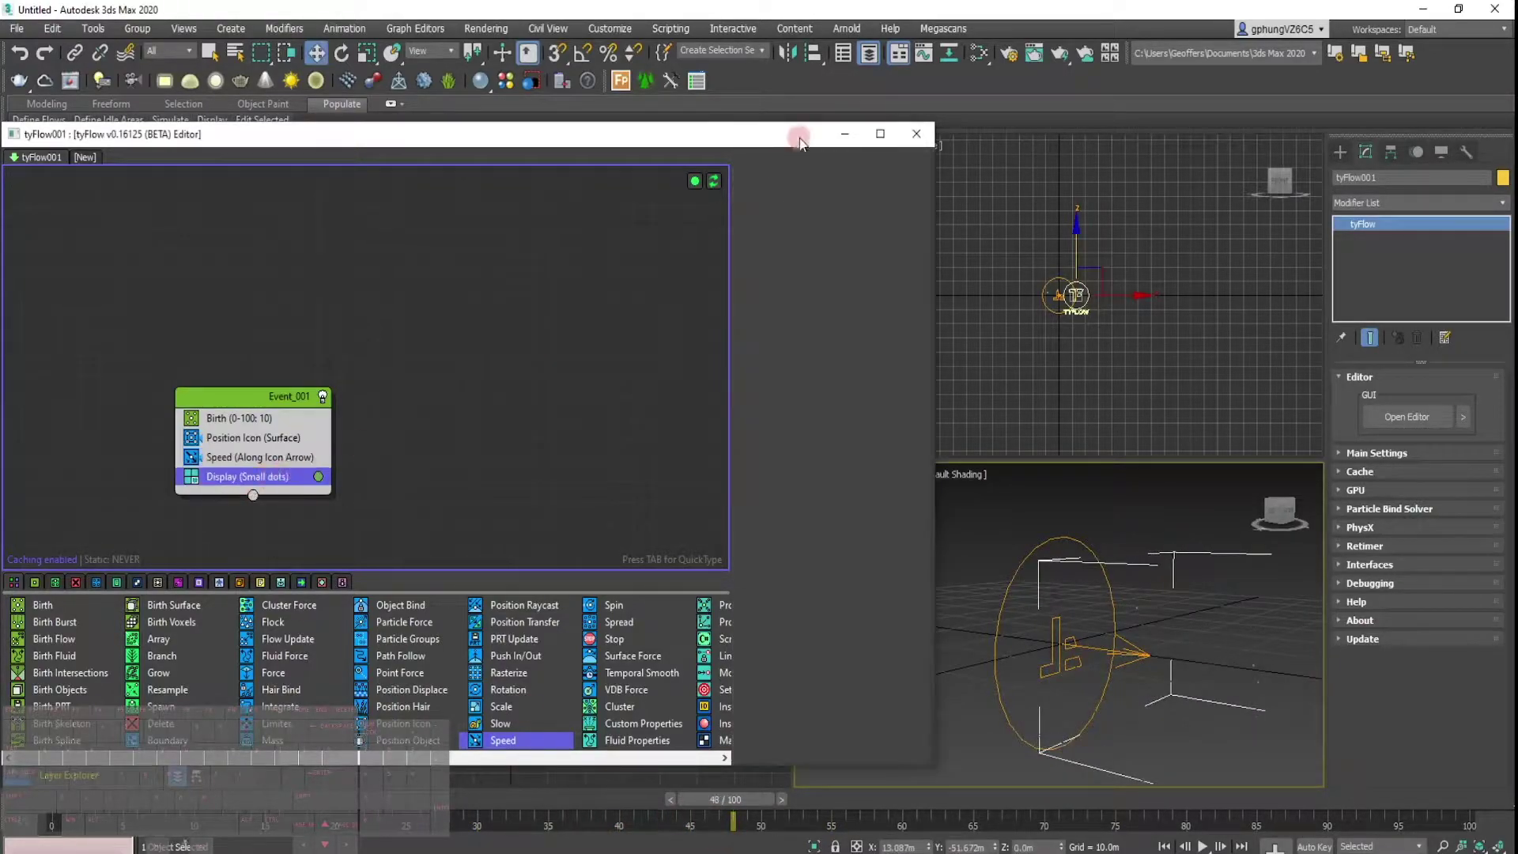
pyautogui.click(820, 191)
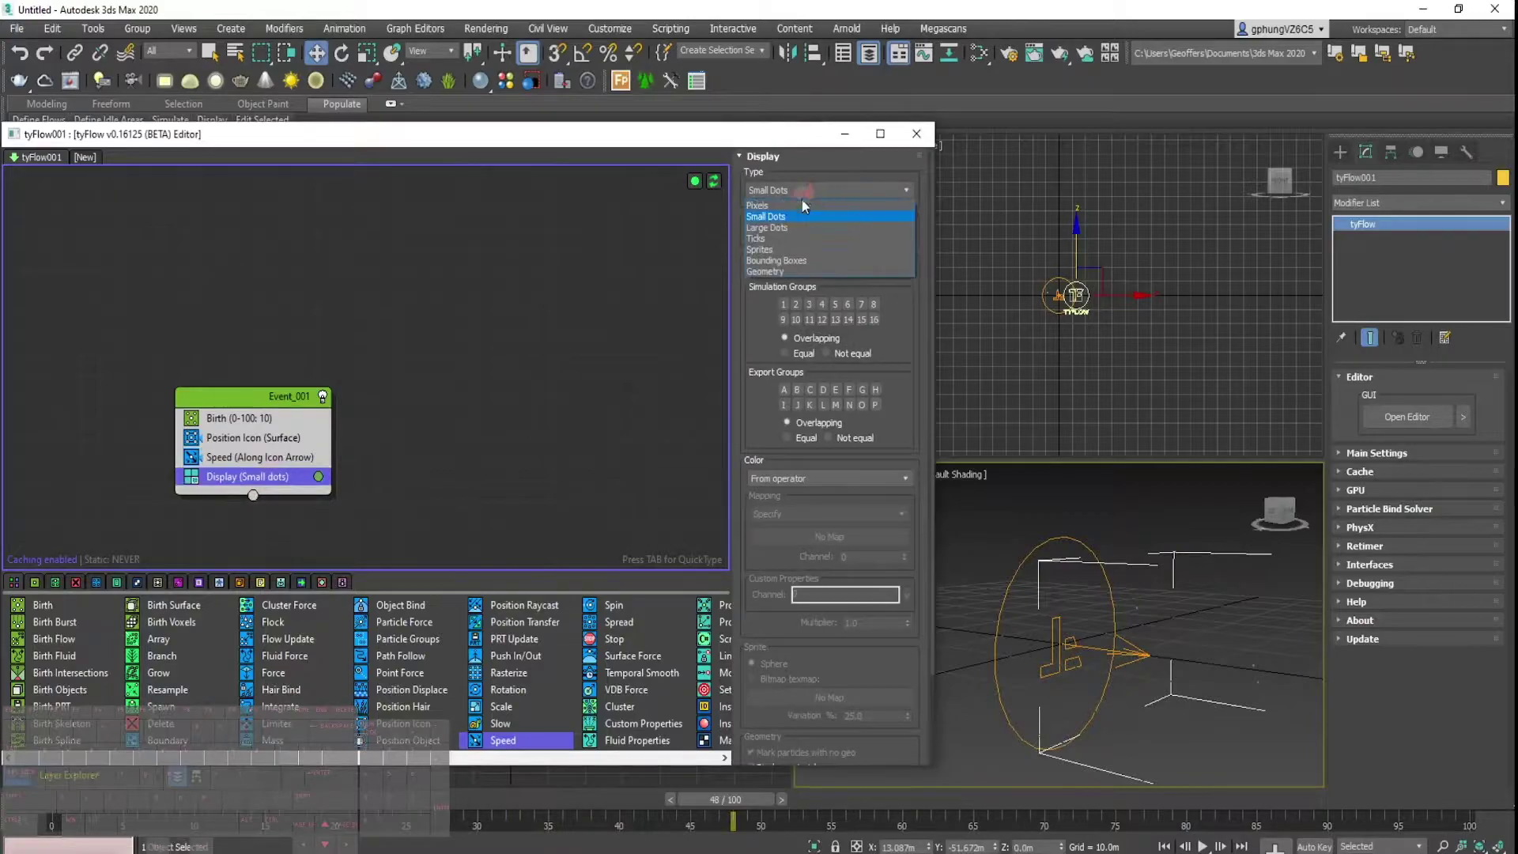
pyautogui.click(781, 238)
pyautogui.keyDown('alt'); pyautogui.moveTo(1209, 719); pyautogui.dragTo(1112, 636, button='middle'); pyautogui.keyUp('alt')
pyautogui.click(1168, 574)
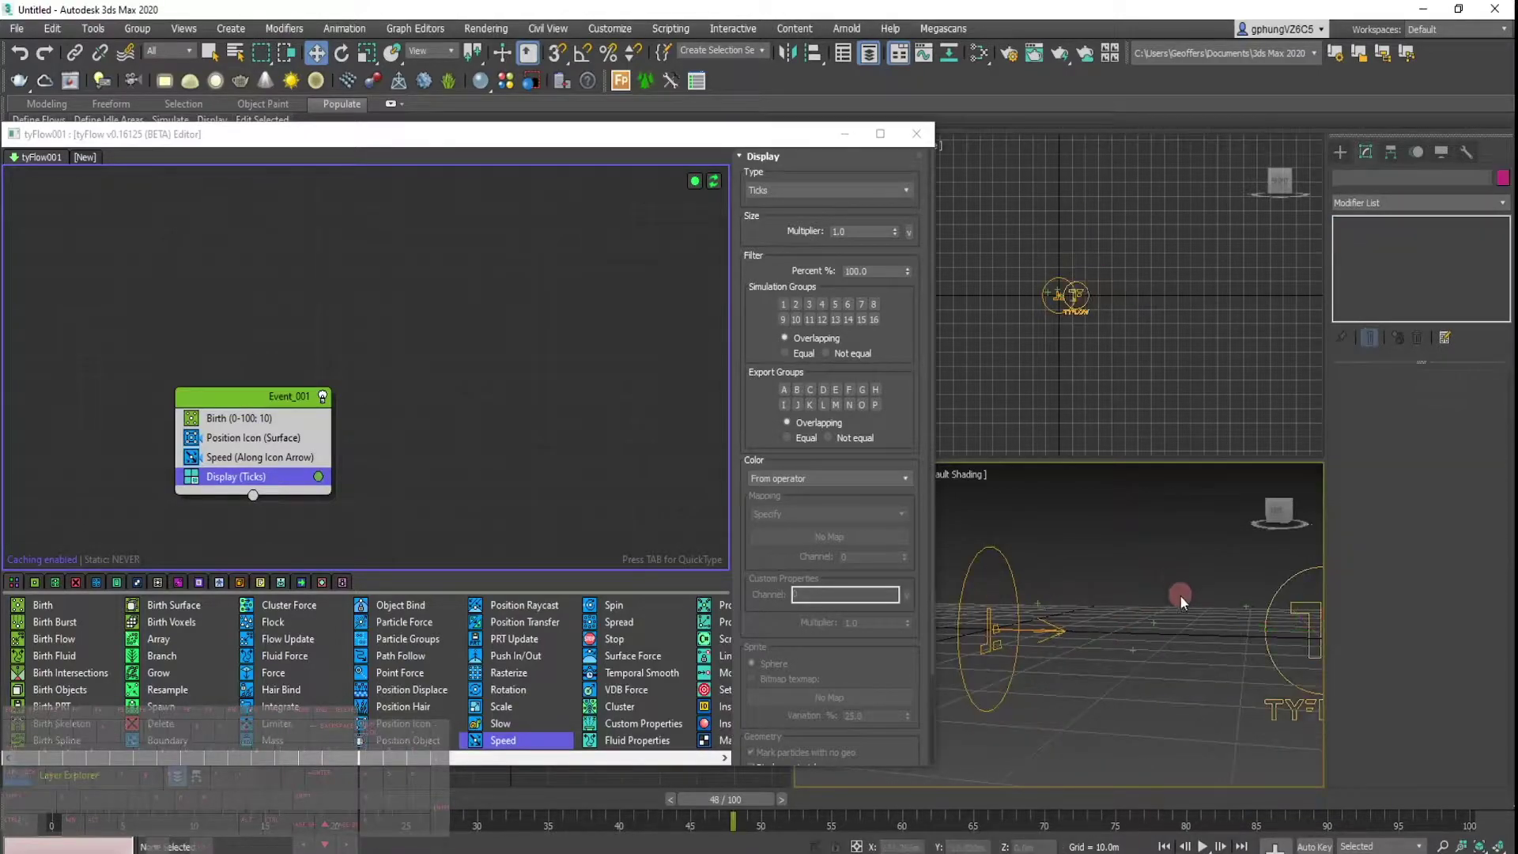
pyautogui.moveTo(733, 799); pyautogui.dragTo(1424, 815)
pyautogui.press('w')
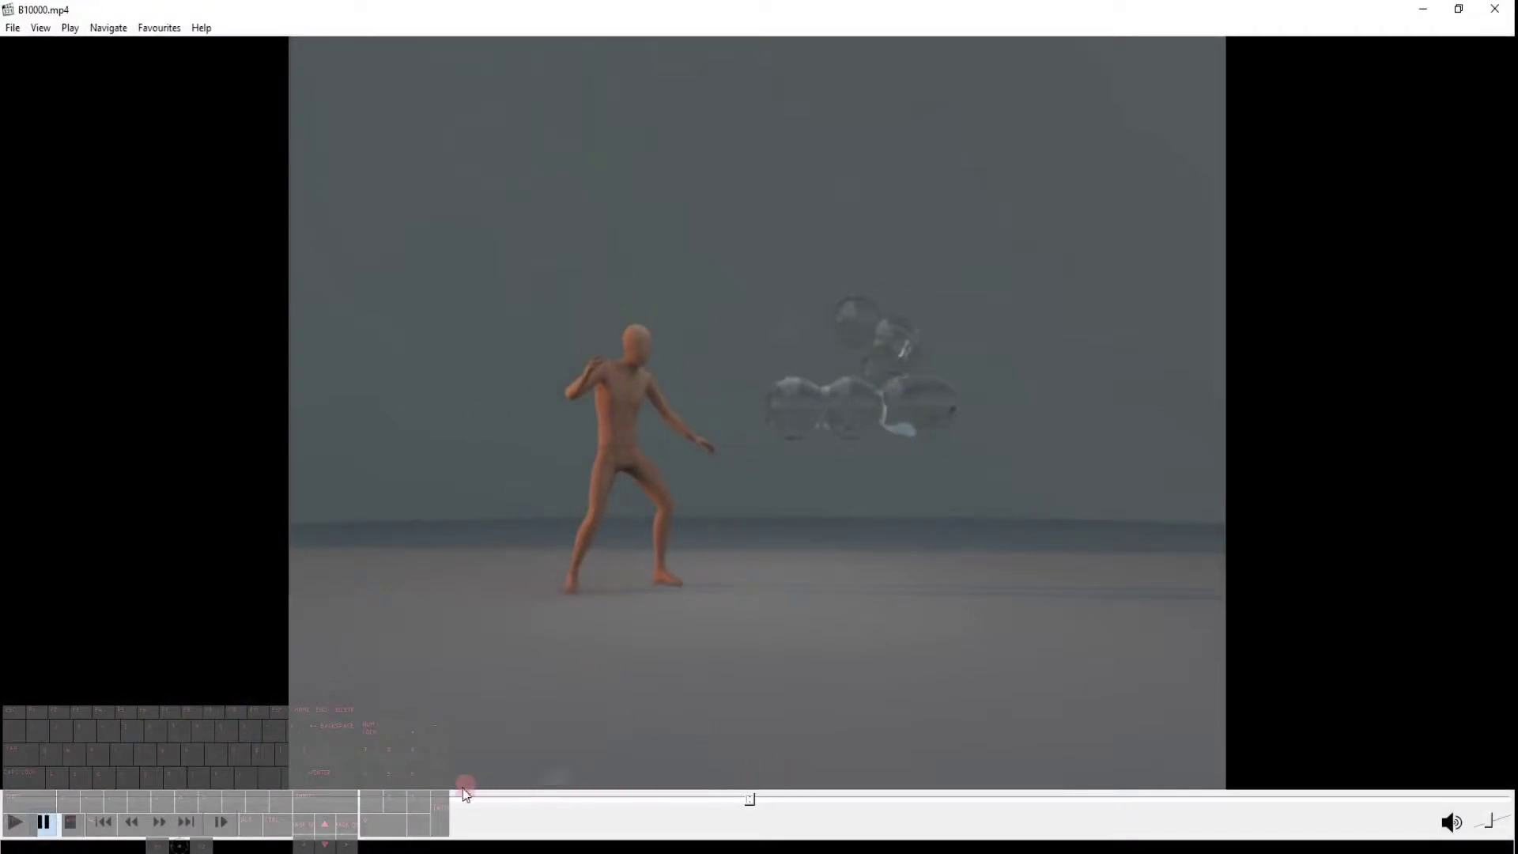
# Examine the start of the B10000.mp4 reference animation in the media player and return to 3ds Max.
pyautogui.click(414, 801)
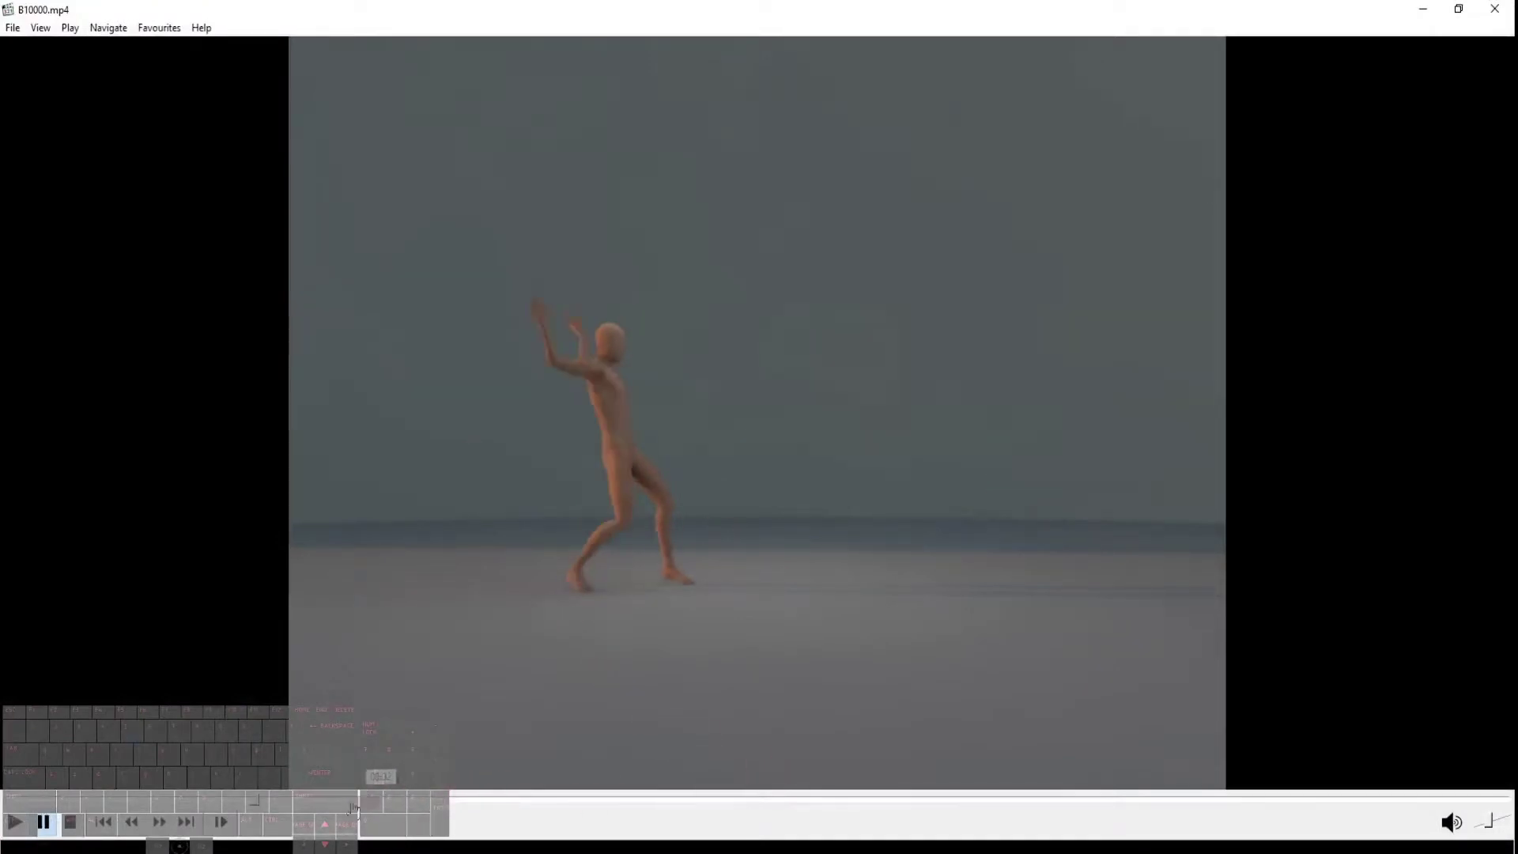
pyautogui.click(313, 749)
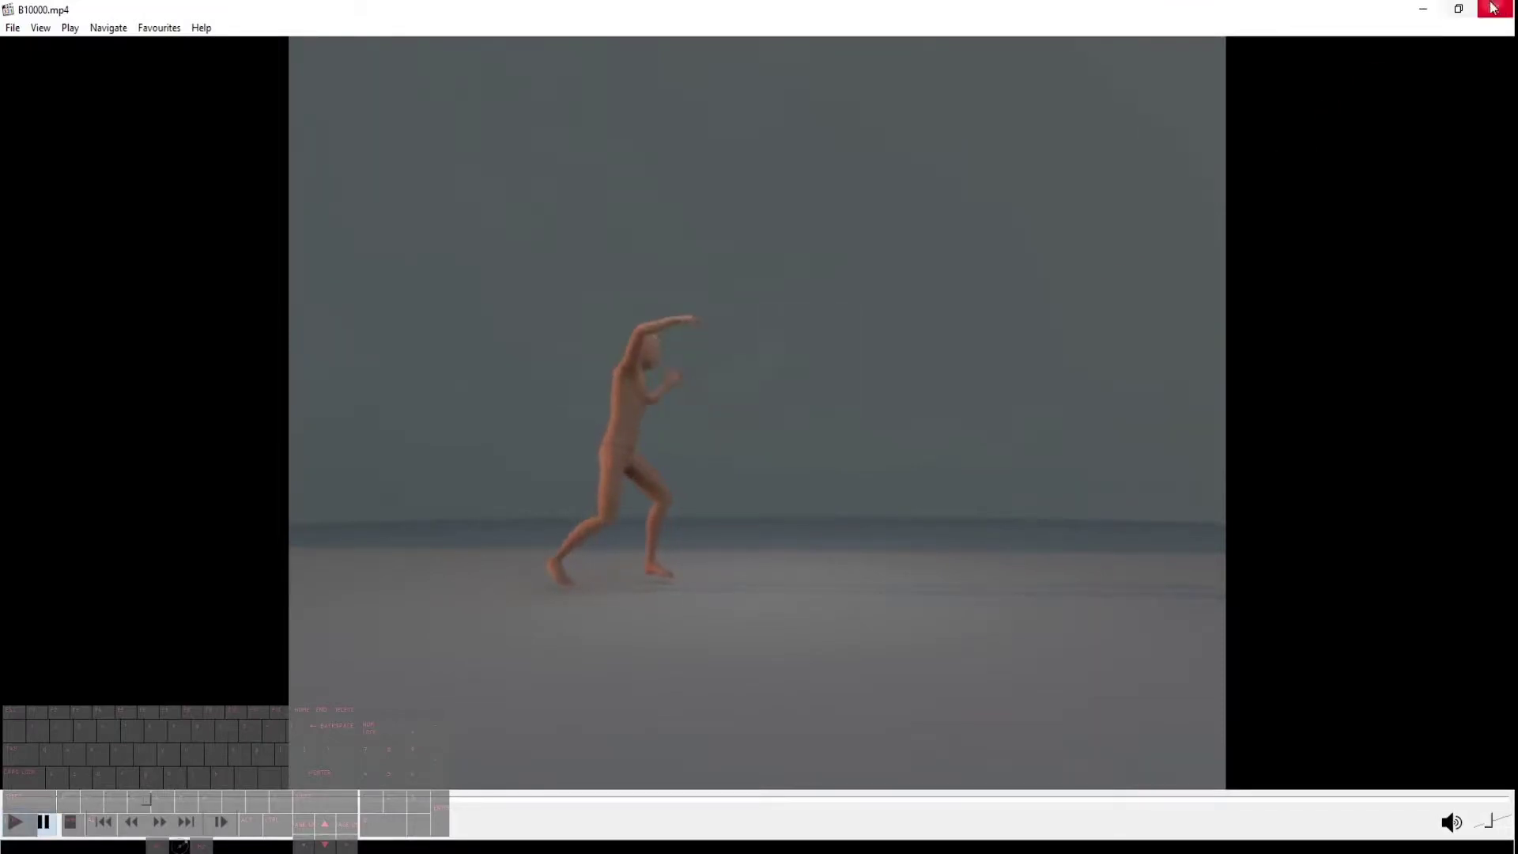
pyautogui.click(1429, 10)
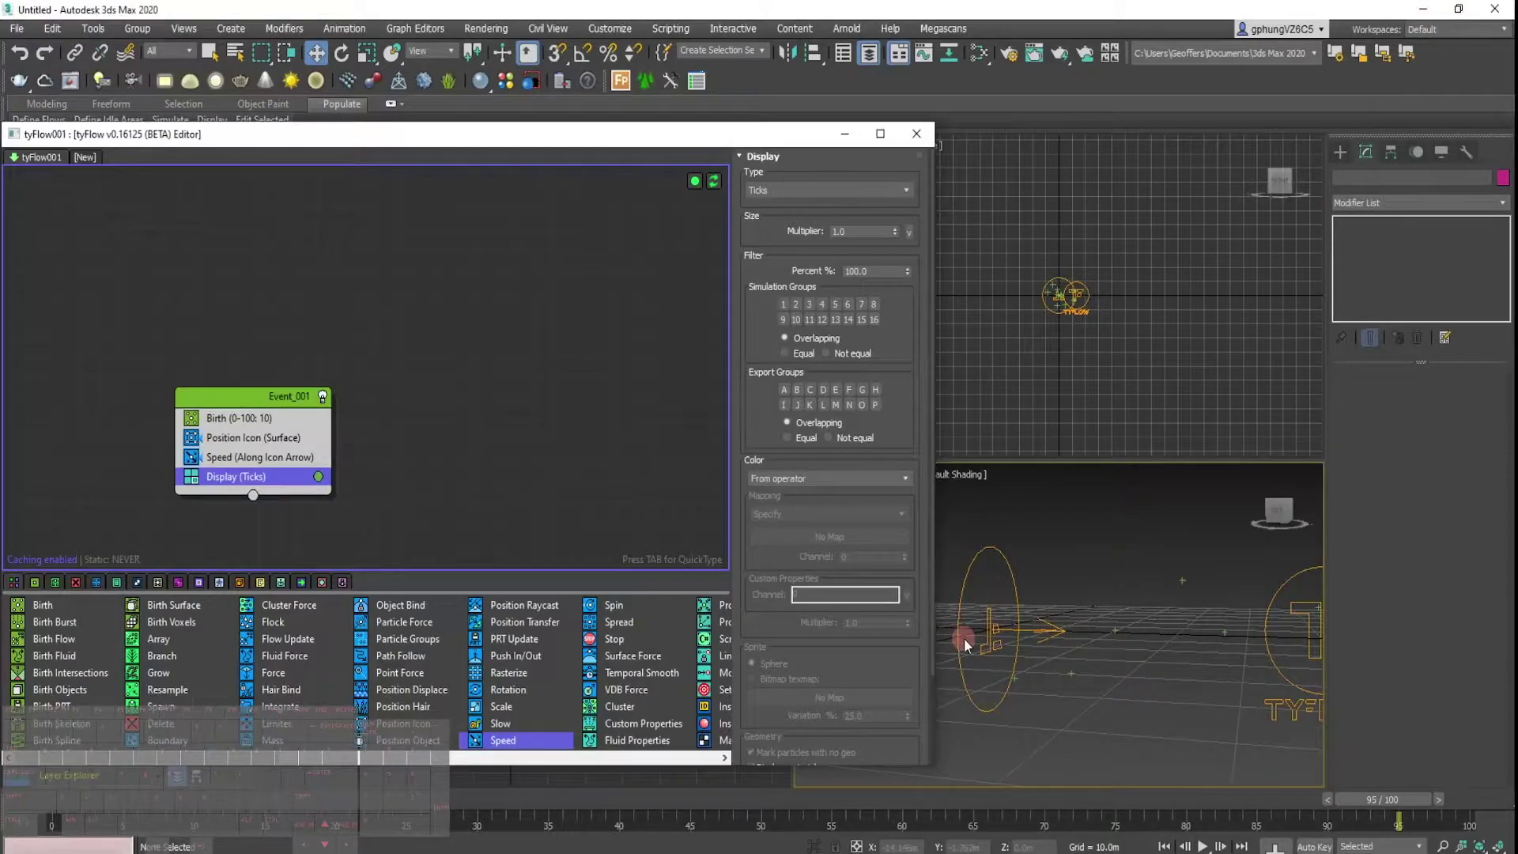
# Set the Position Icon operator's location to Pivot and scrub the timeline to check the emission.
pyautogui.click(1015, 578)
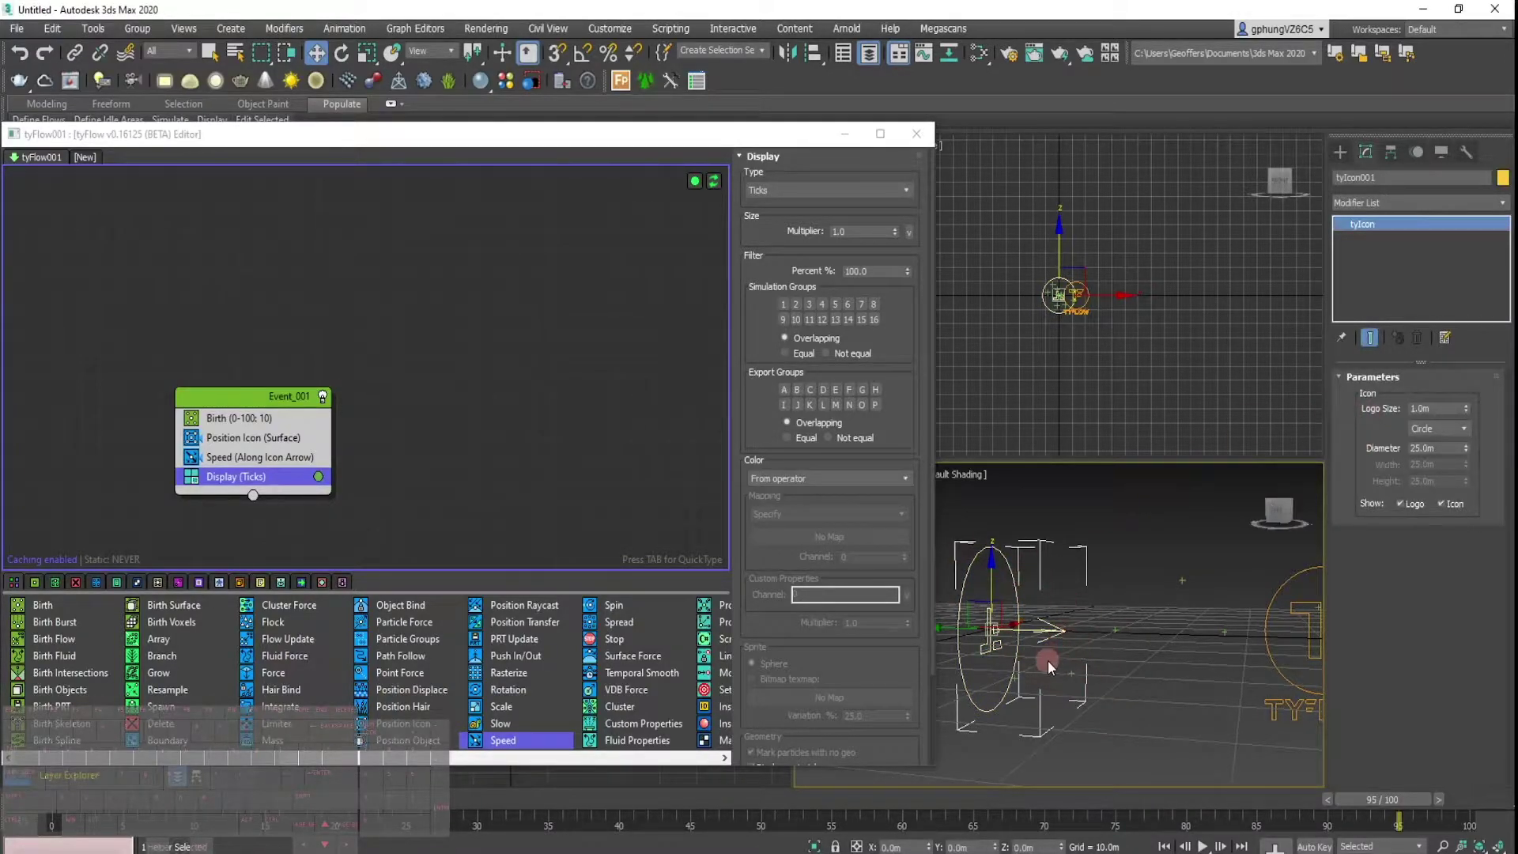
pyautogui.click(1137, 595)
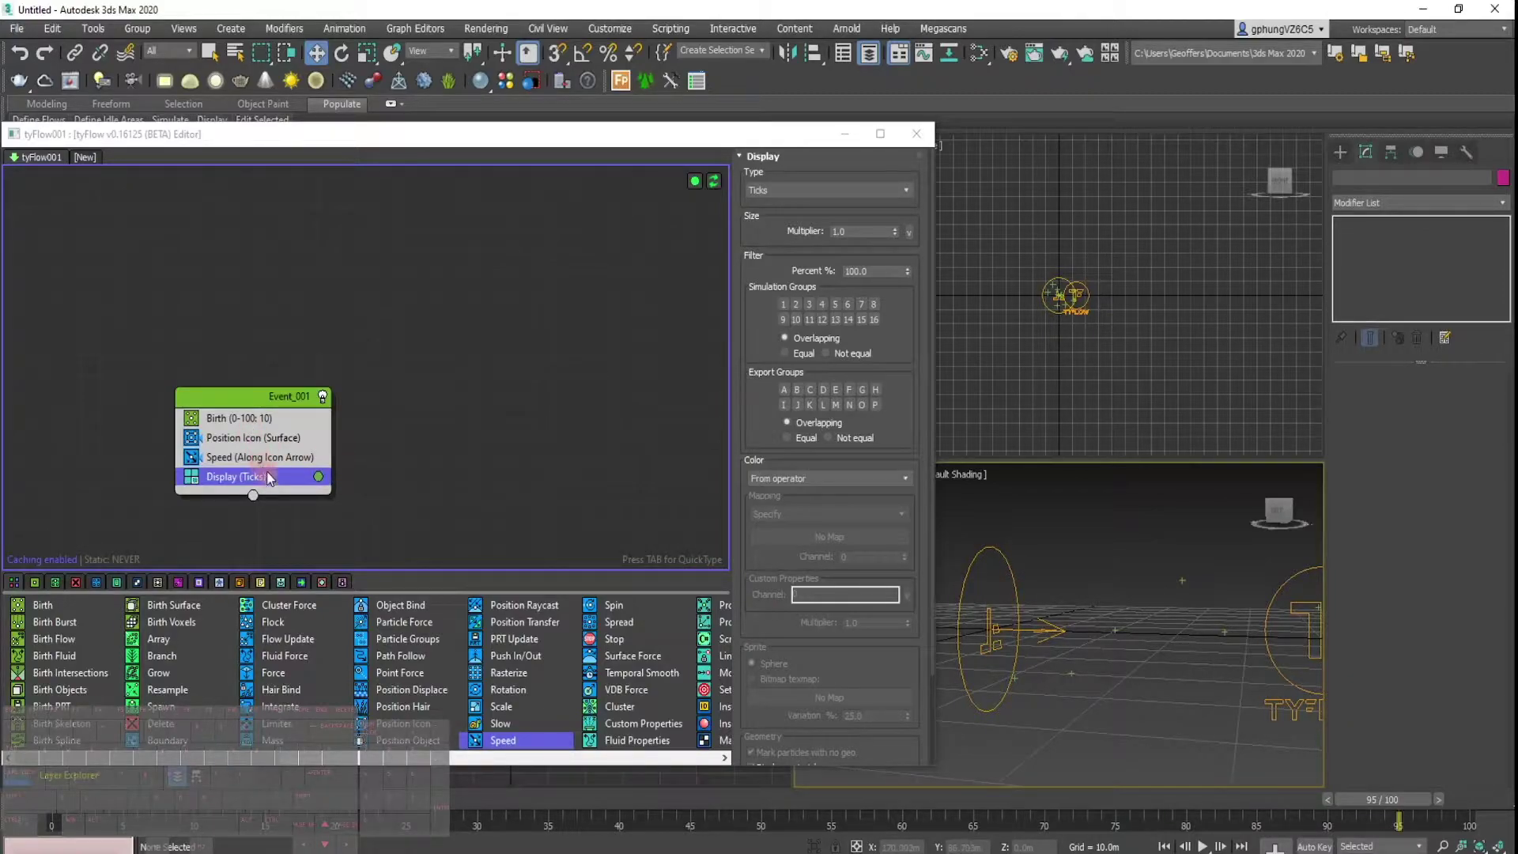
pyautogui.click(269, 437)
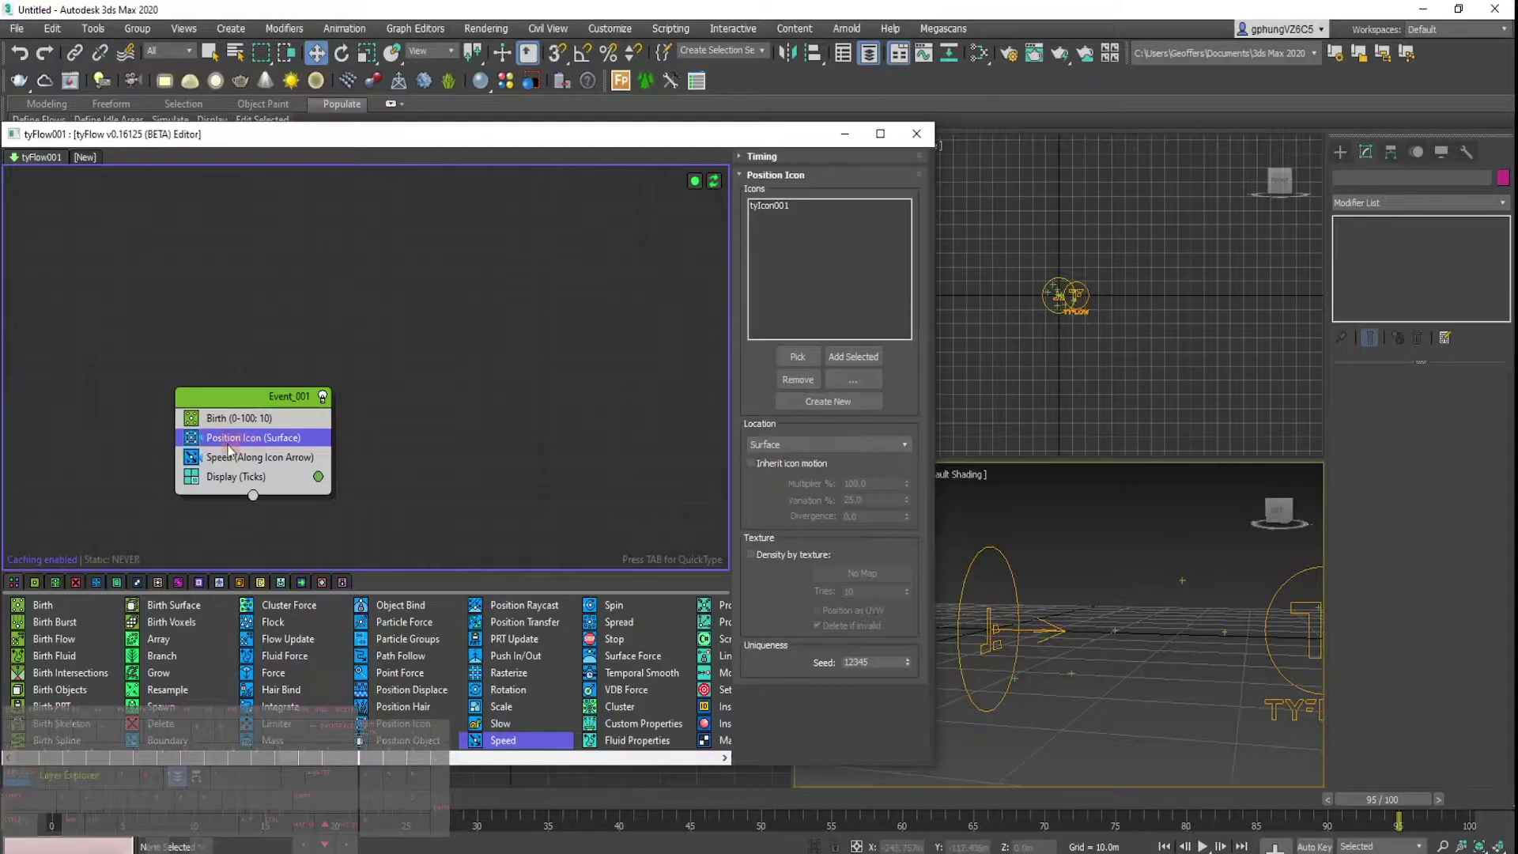
pyautogui.click(837, 444)
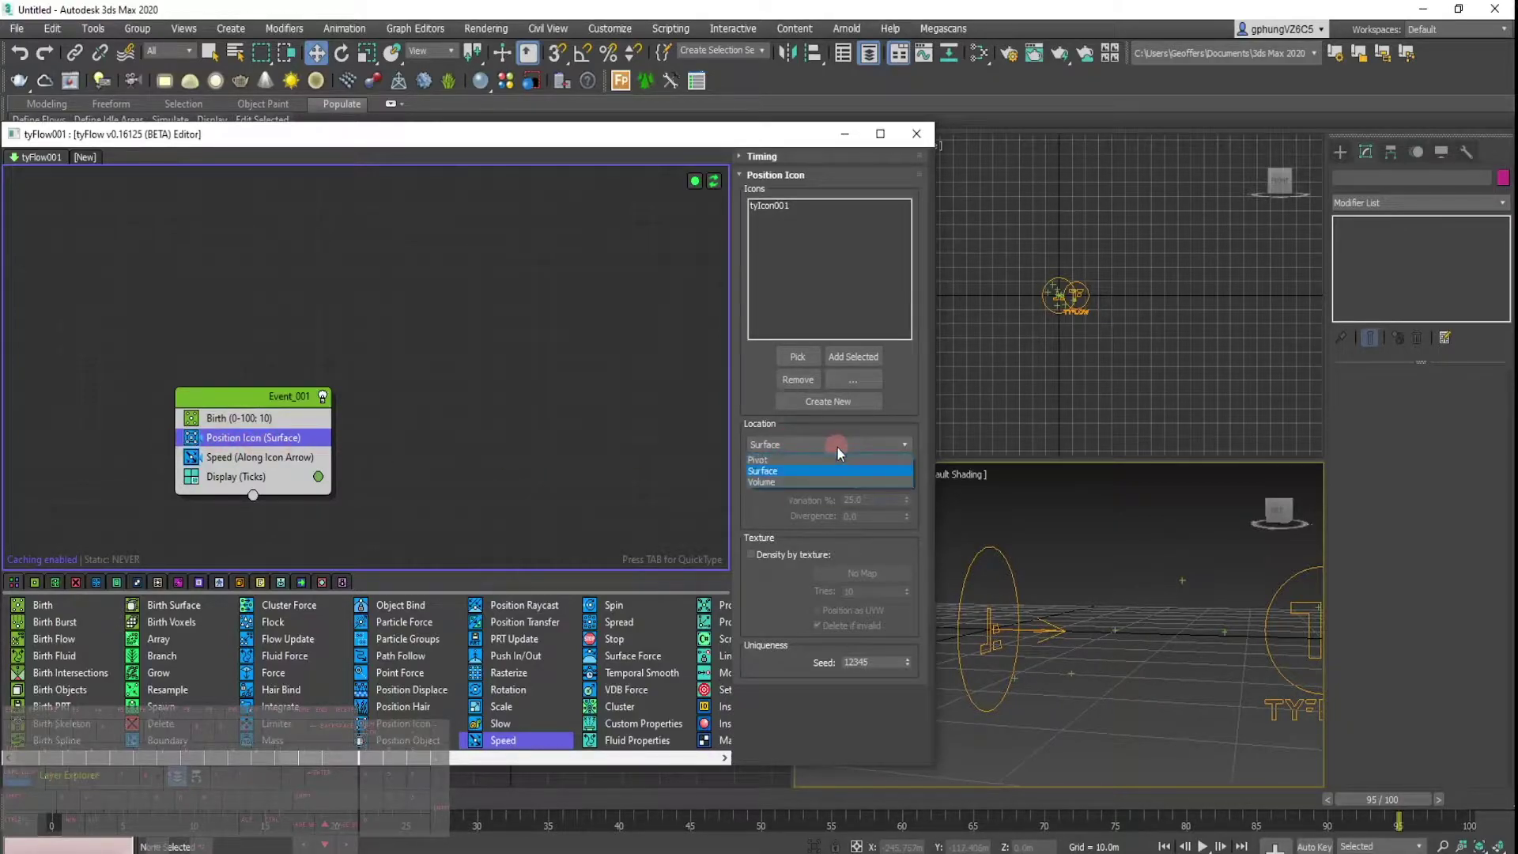
pyautogui.click(796, 461)
pyautogui.moveTo(1365, 801); pyautogui.dragTo(1370, 847)
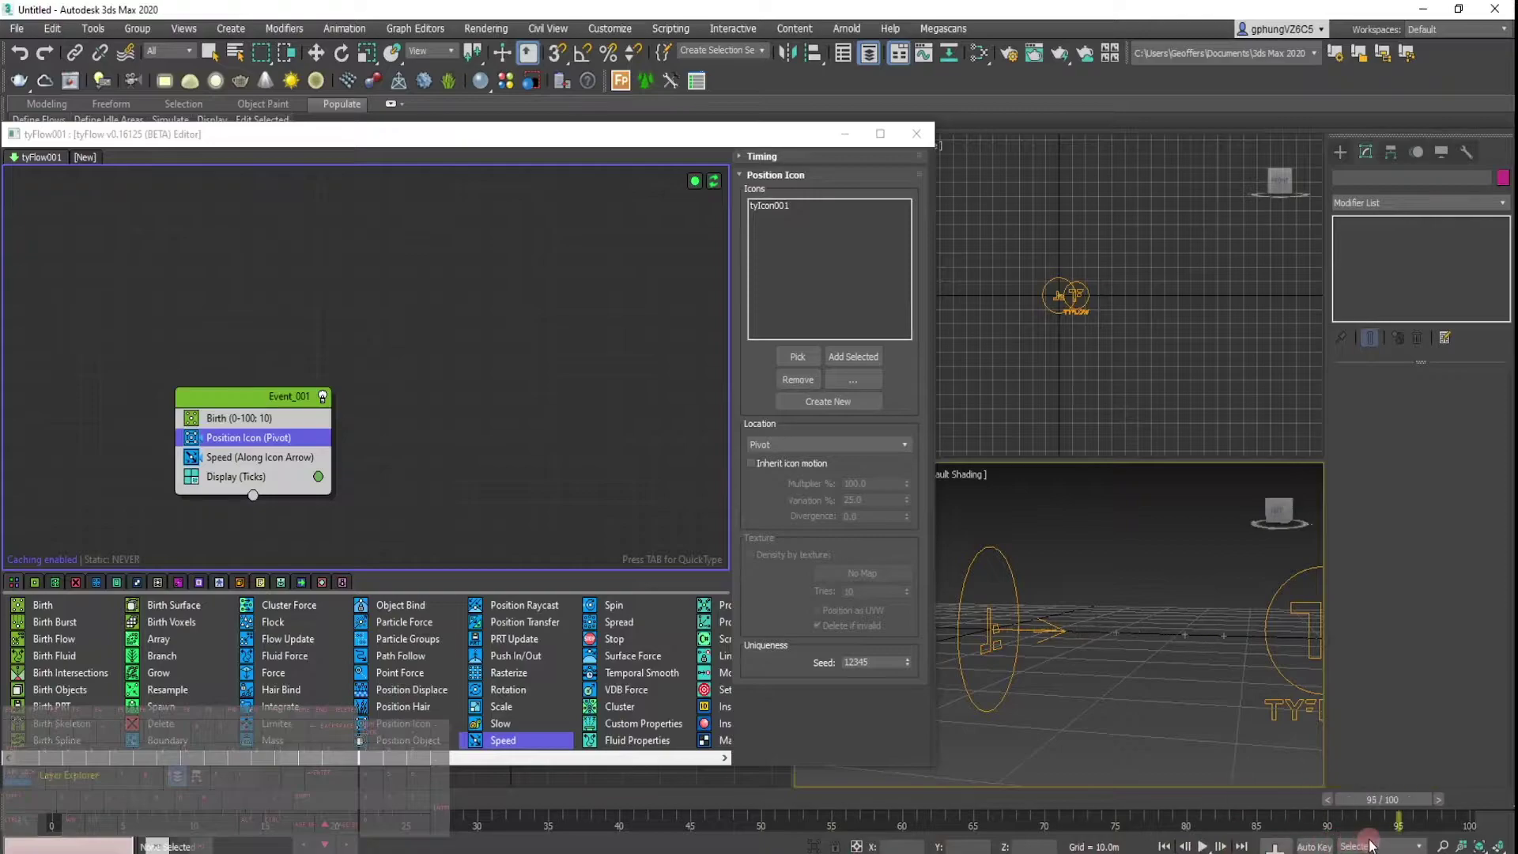
pyautogui.click(1179, 773)
pyautogui.press('w')
# Switch to Photoshop and brush pink arrows on Layer 2 from the figure's chest to the bubbles and fanning out beyond them.
pyautogui.click(381, 528)
pyautogui.moveTo(287, 382); pyautogui.dragTo(339, 324)
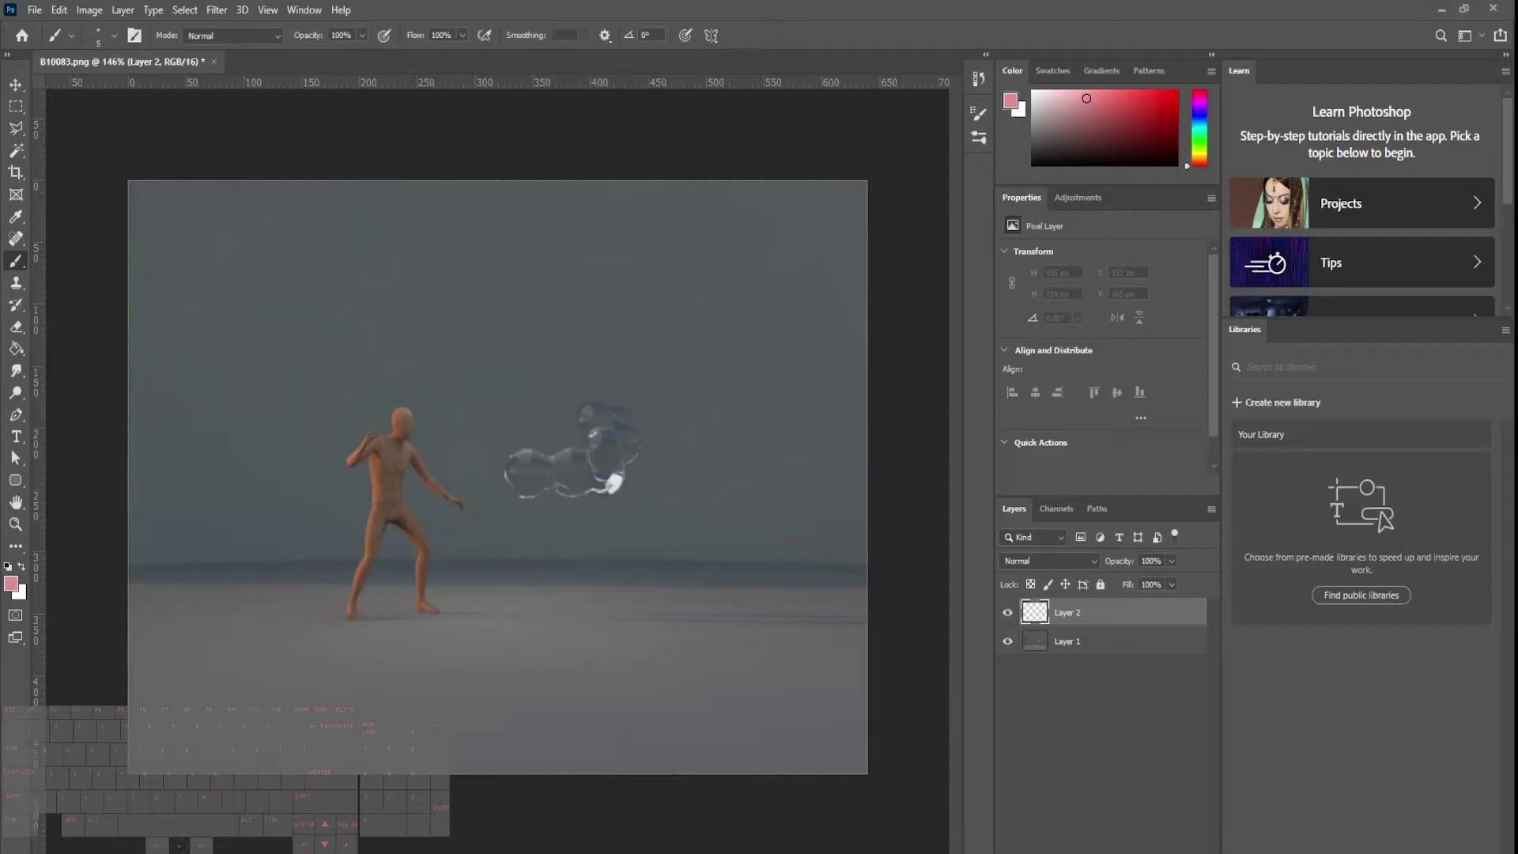
pyautogui.click(633, 484)
pyautogui.moveTo(375, 465)
pyautogui.mouseDown()
pyautogui.moveTo(506, 455)
pyautogui.moveTo(496, 484)
pyautogui.moveTo(614, 387)
pyautogui.mouseUp()
pyautogui.moveTo(615, 453)
pyautogui.mouseDown()
pyautogui.moveTo(645, 376)
pyautogui.moveTo(654, 423)
pyautogui.moveTo(618, 392)
pyautogui.moveTo(676, 449)
pyautogui.moveTo(664, 473)
pyautogui.mouseUp()
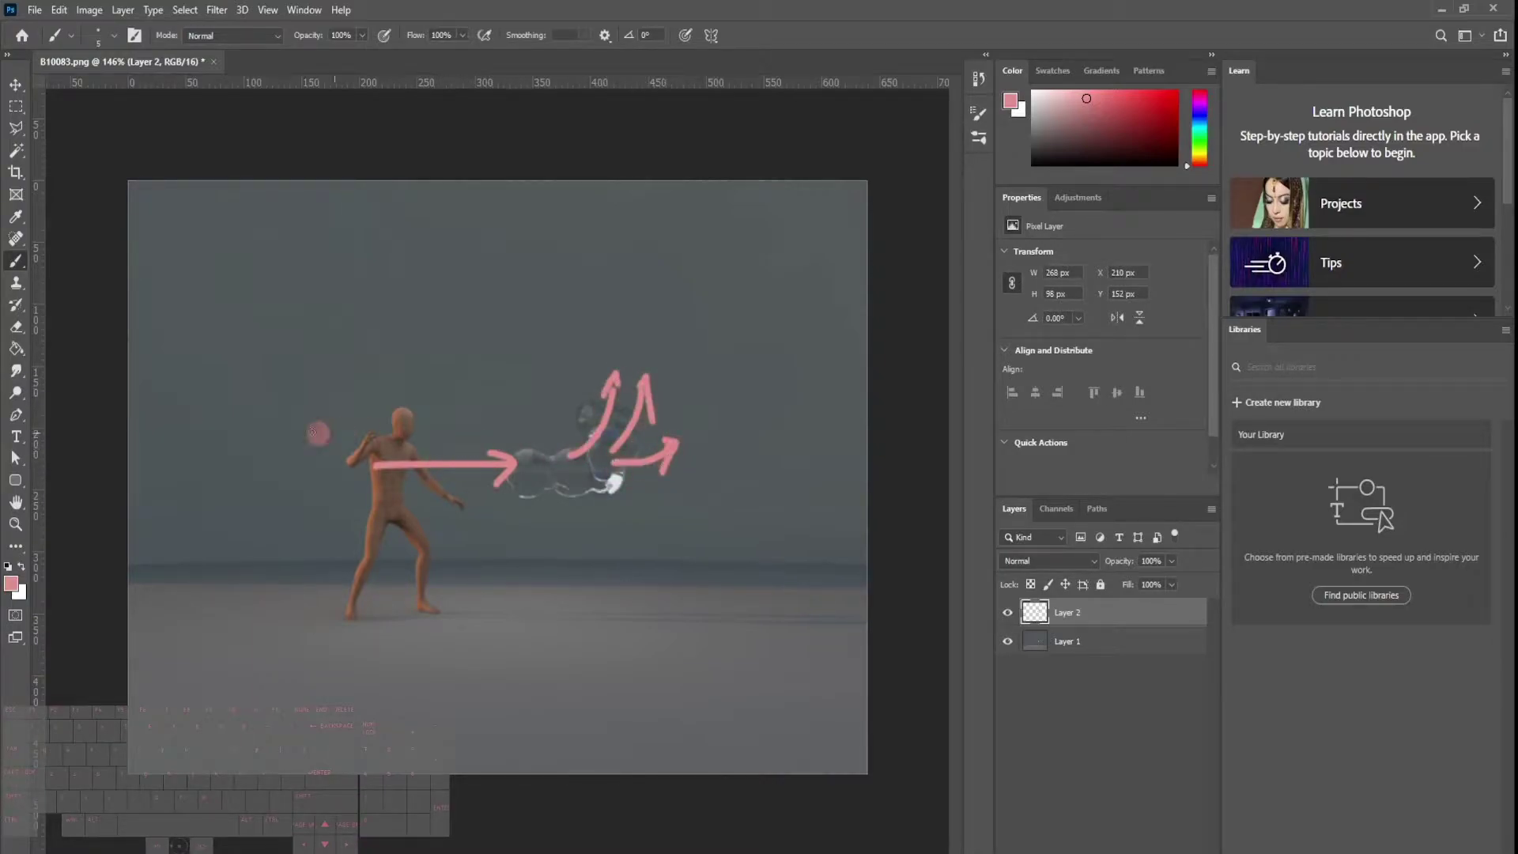
# Brush a rectangle around the figure and three arrows beneath the bubbles pointing up and back toward them.
pyautogui.moveTo(296, 411)
pyautogui.mouseDown()
pyautogui.moveTo(562, 411)
pyautogui.moveTo(551, 590)
pyautogui.moveTo(298, 589)
pyautogui.moveTo(554, 589)
pyautogui.mouseUp()
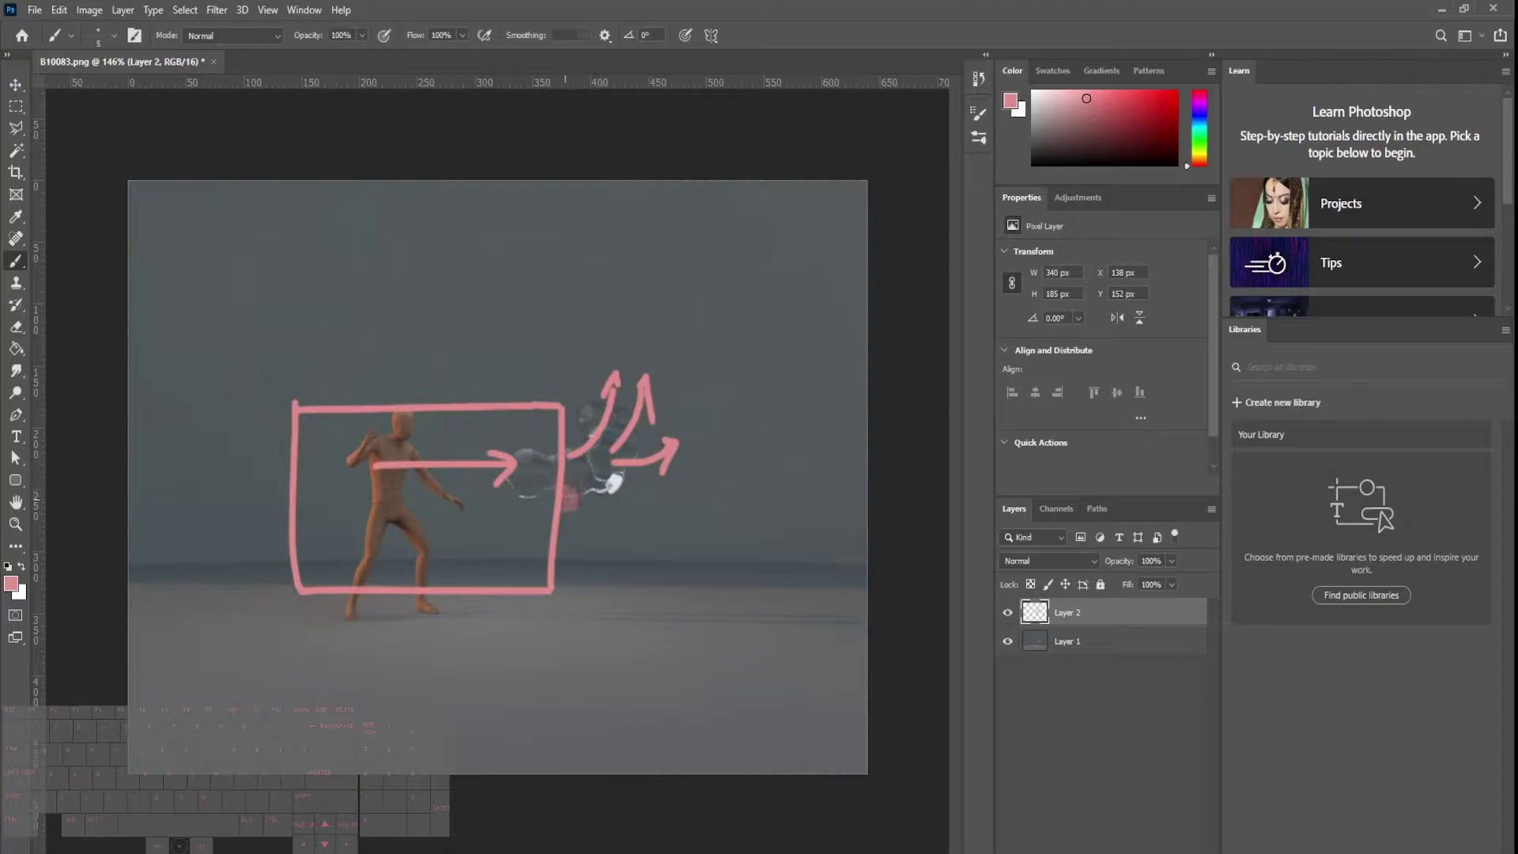
pyautogui.moveTo(619, 603)
pyautogui.mouseDown()
pyautogui.moveTo(601, 543)
pyautogui.moveTo(684, 587)
pyautogui.mouseUp()
pyautogui.moveTo(642, 525)
pyautogui.mouseDown()
pyautogui.moveTo(632, 561)
pyautogui.moveTo(688, 528)
pyautogui.moveTo(739, 548)
pyautogui.mouseUp()
pyautogui.moveTo(698, 498)
pyautogui.mouseDown()
pyautogui.moveTo(688, 526)
pyautogui.moveTo(749, 503)
pyautogui.mouseUp()
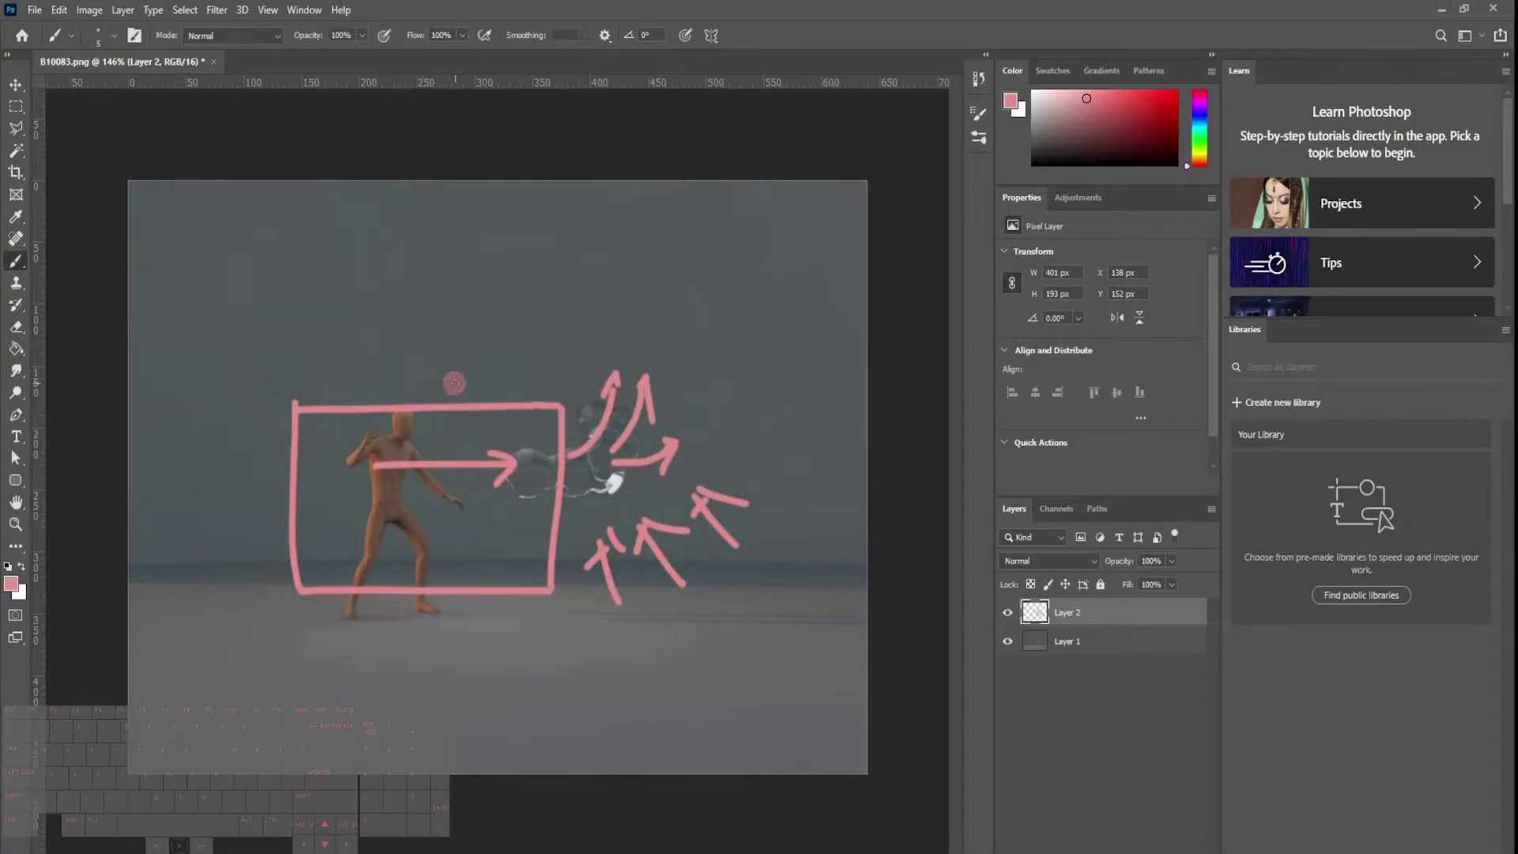
# Brush a straight arrow above the rectangle and three arrows spreading from its end, one of them curving backward.
pyautogui.moveTo(437, 381)
pyautogui.mouseDown()
pyautogui.moveTo(557, 380)
pyautogui.moveTo(546, 389)
pyautogui.mouseUp()
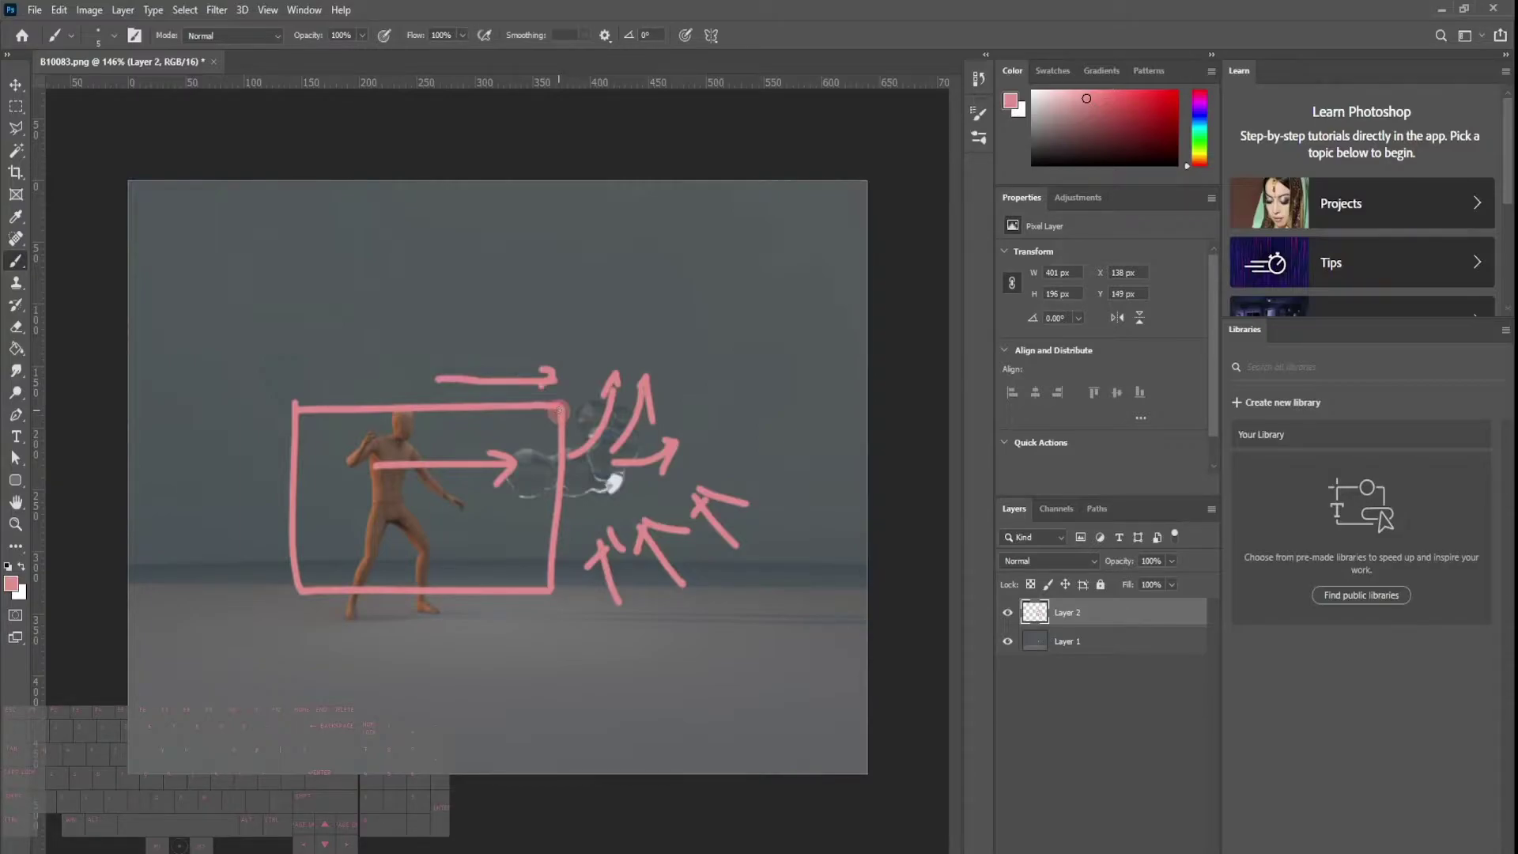
pyautogui.moveTo(562, 355)
pyautogui.mouseDown()
pyautogui.moveTo(544, 268)
pyautogui.moveTo(580, 263)
pyautogui.mouseUp()
pyautogui.moveTo(599, 331)
pyautogui.mouseDown()
pyautogui.moveTo(655, 294)
pyautogui.moveTo(653, 308)
pyautogui.mouseUp()
pyautogui.moveTo(636, 332); pyautogui.dragTo(710, 332)
pyautogui.moveTo(690, 322); pyautogui.dragTo(696, 342)
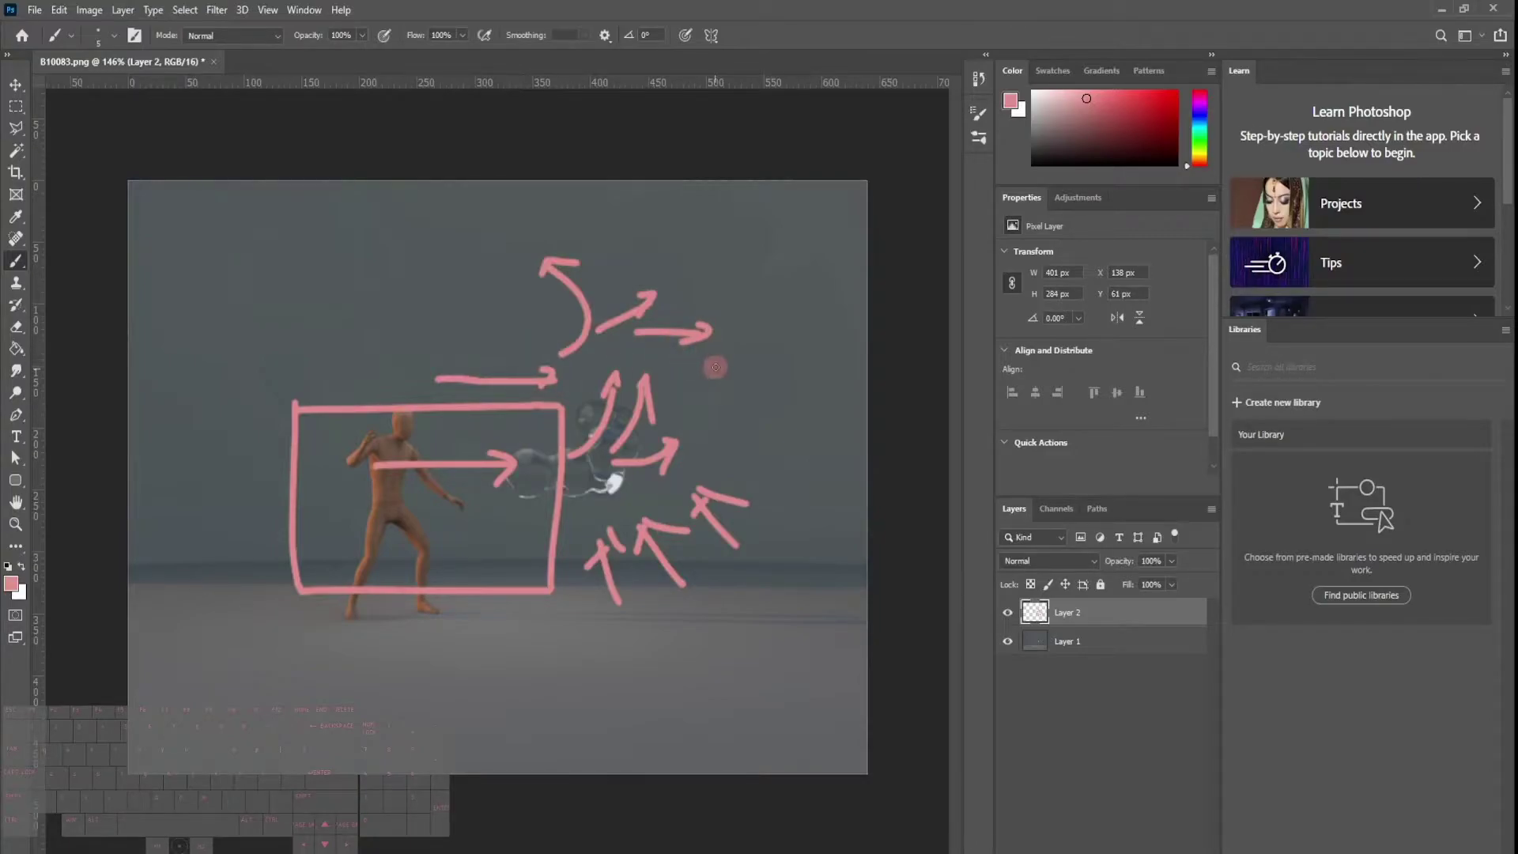
# Undo the brushed arrows above the rectangle, including the straight one and the three spreading from its end.
pyautogui.hotkey('ctrl', 'z')
pyautogui.hotkey('ctrl', 'z')
pyautogui.hotkey('ctrl', 'z')
pyautogui.hotkey('ctrl', 'z')
pyautogui.hotkey('ctrl', 'z')
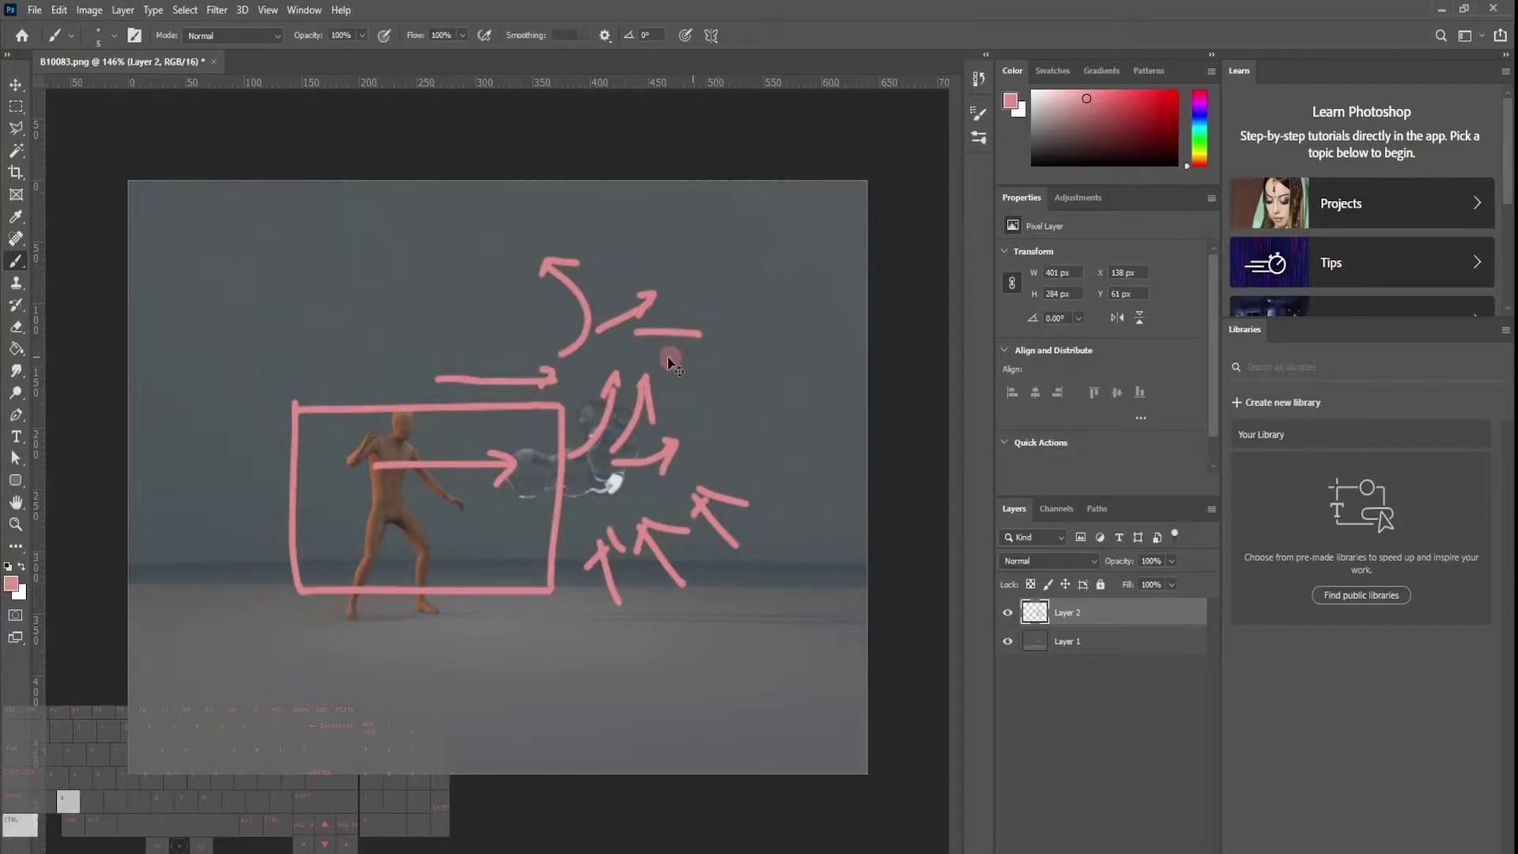
pyautogui.hotkey('ctrl', 'z')
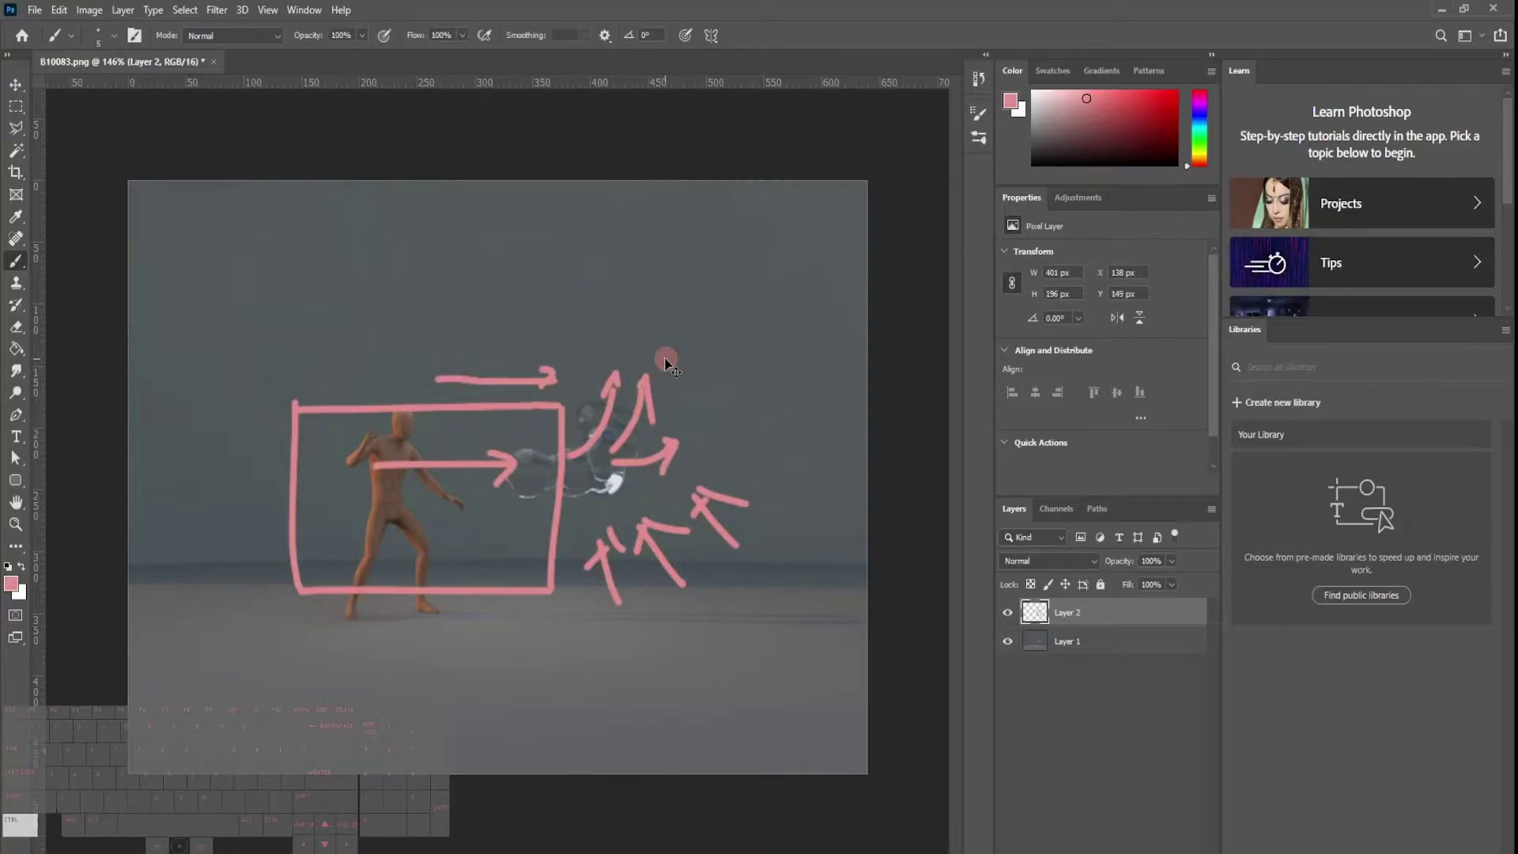
pyautogui.hotkey('ctrl', 'z')
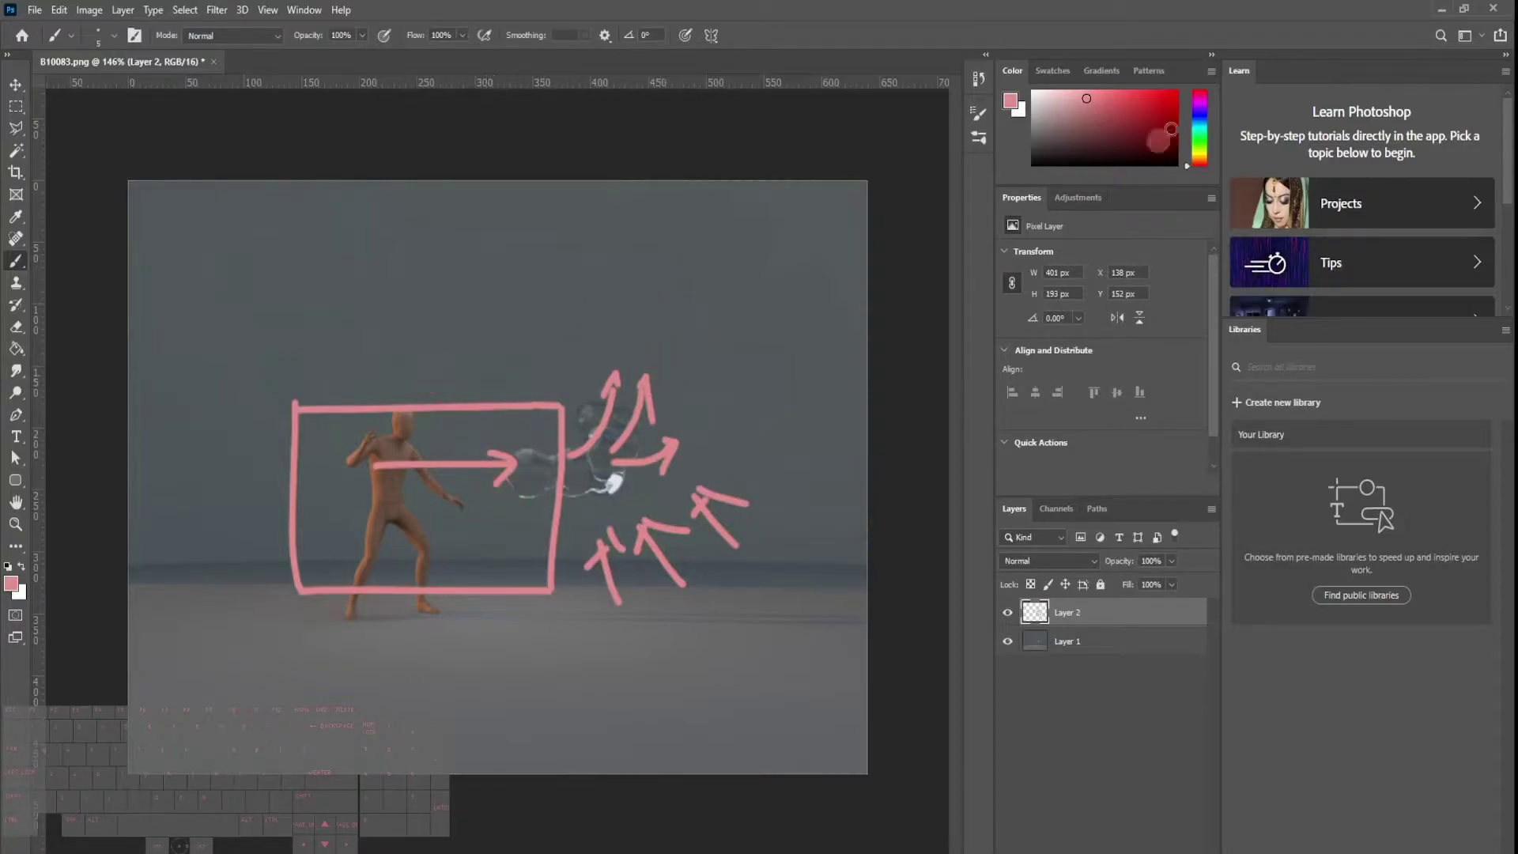
# Switch to 3ds Max and add a Surface Test operator to Event_001, placed directly after the Speed operator.
pyautogui.click(1441, 10)
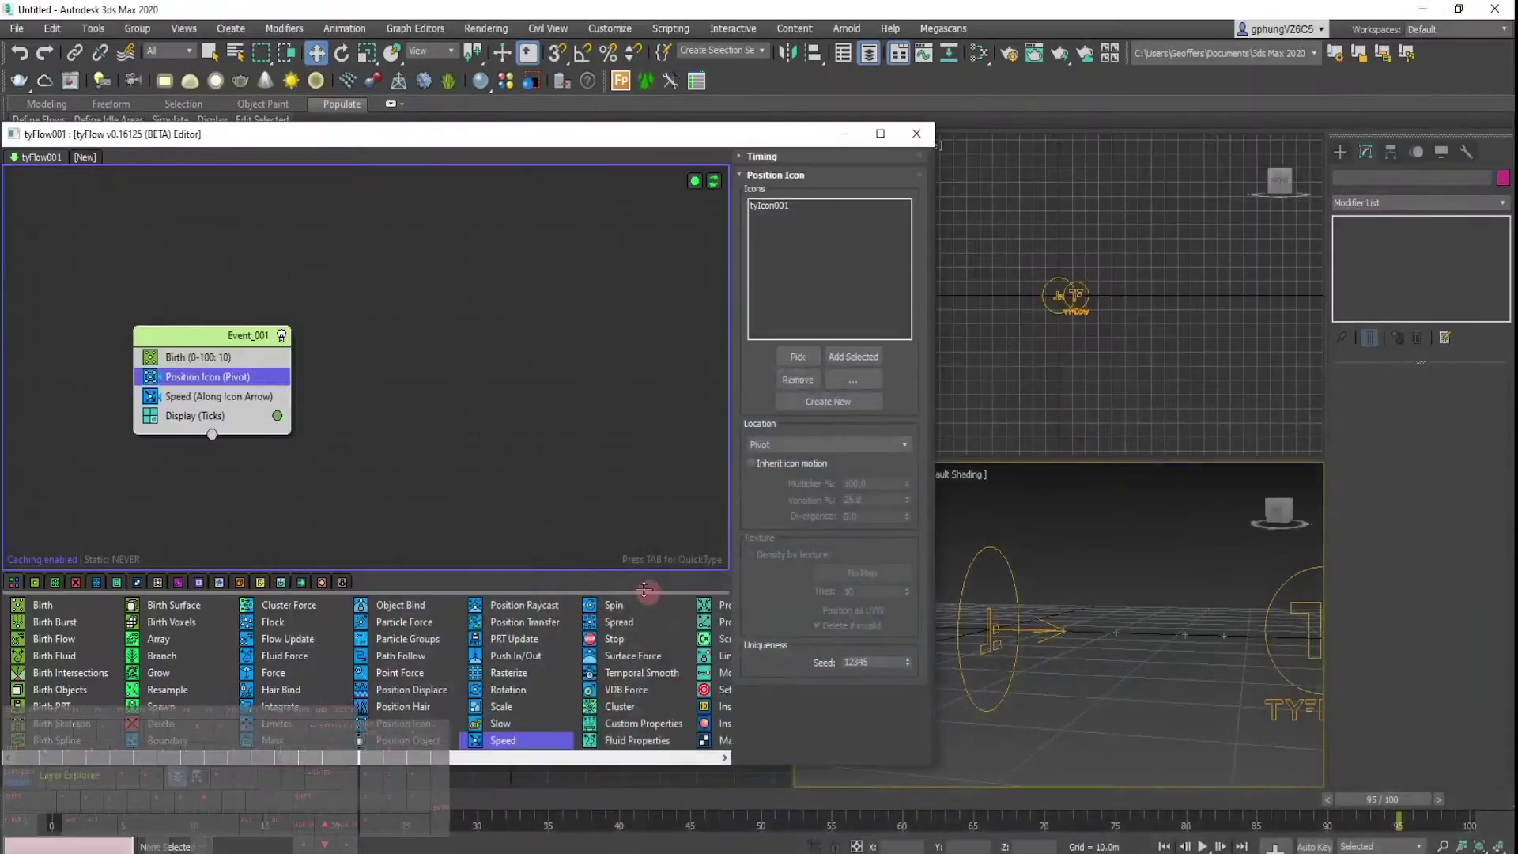
pyautogui.moveTo(206, 340); pyautogui.dragTo(195, 252)
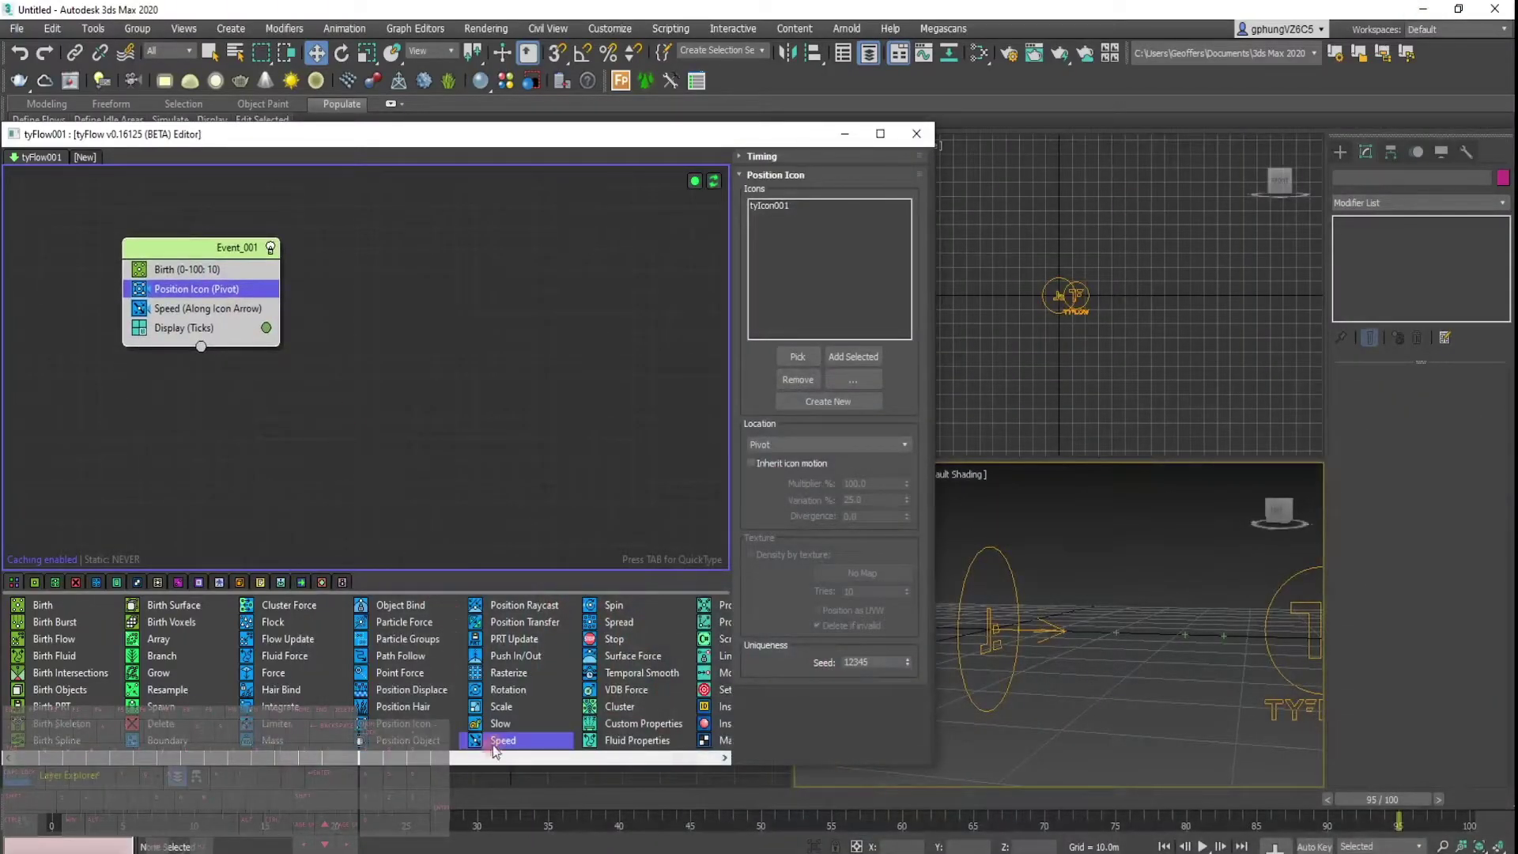
pyautogui.click(362, 368)
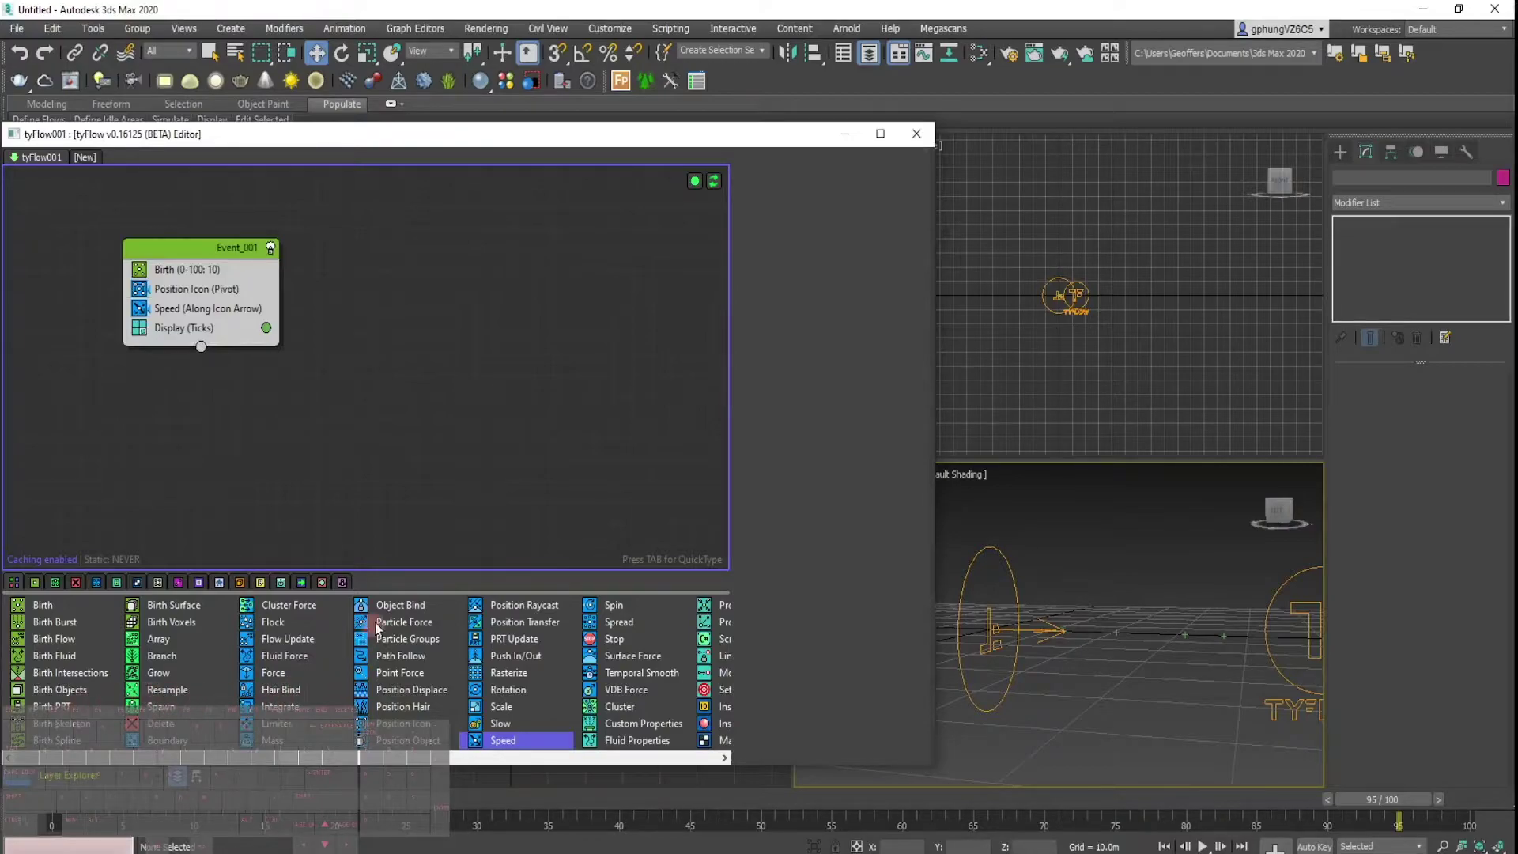
pyautogui.rightClick(325, 436)
pyautogui.click(286, 438)
pyautogui.press('Tab')
pyautogui.press('Tab')
pyautogui.press('Tab')
pyautogui.write('sur')
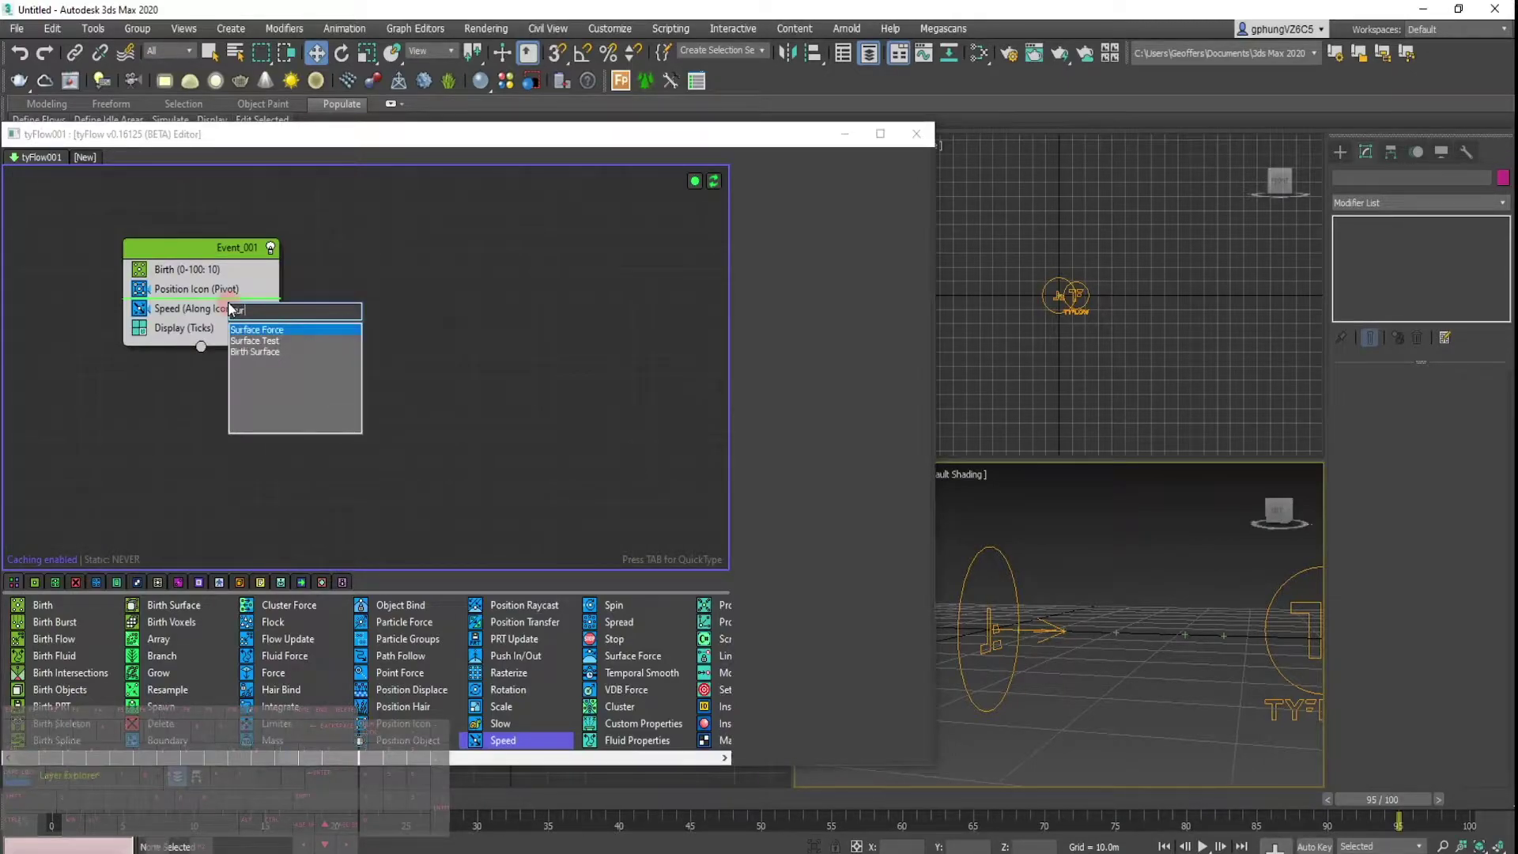
pyautogui.click(266, 341)
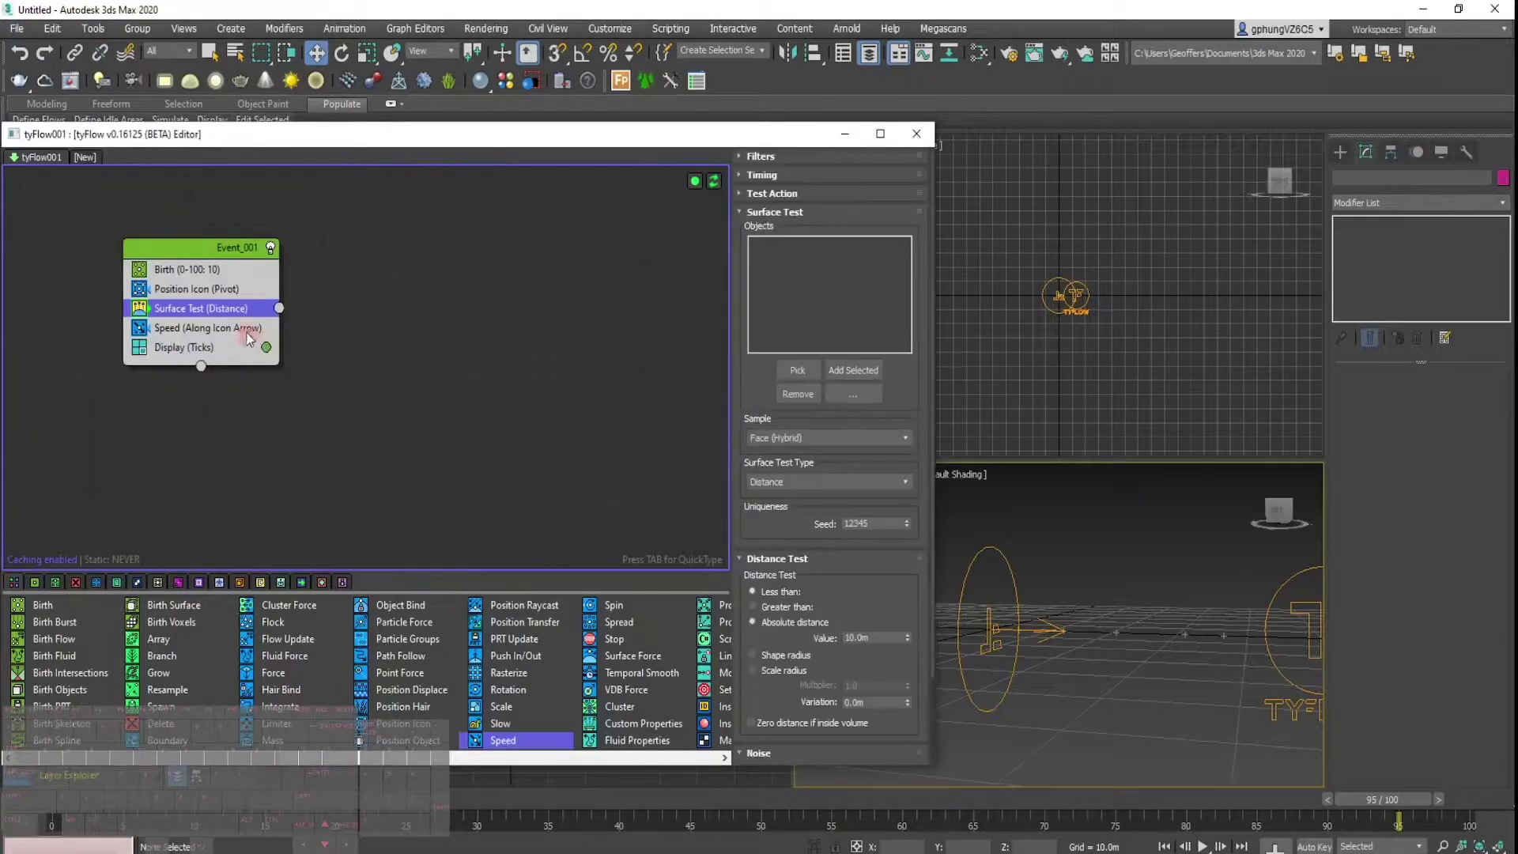
pyautogui.click(797, 370)
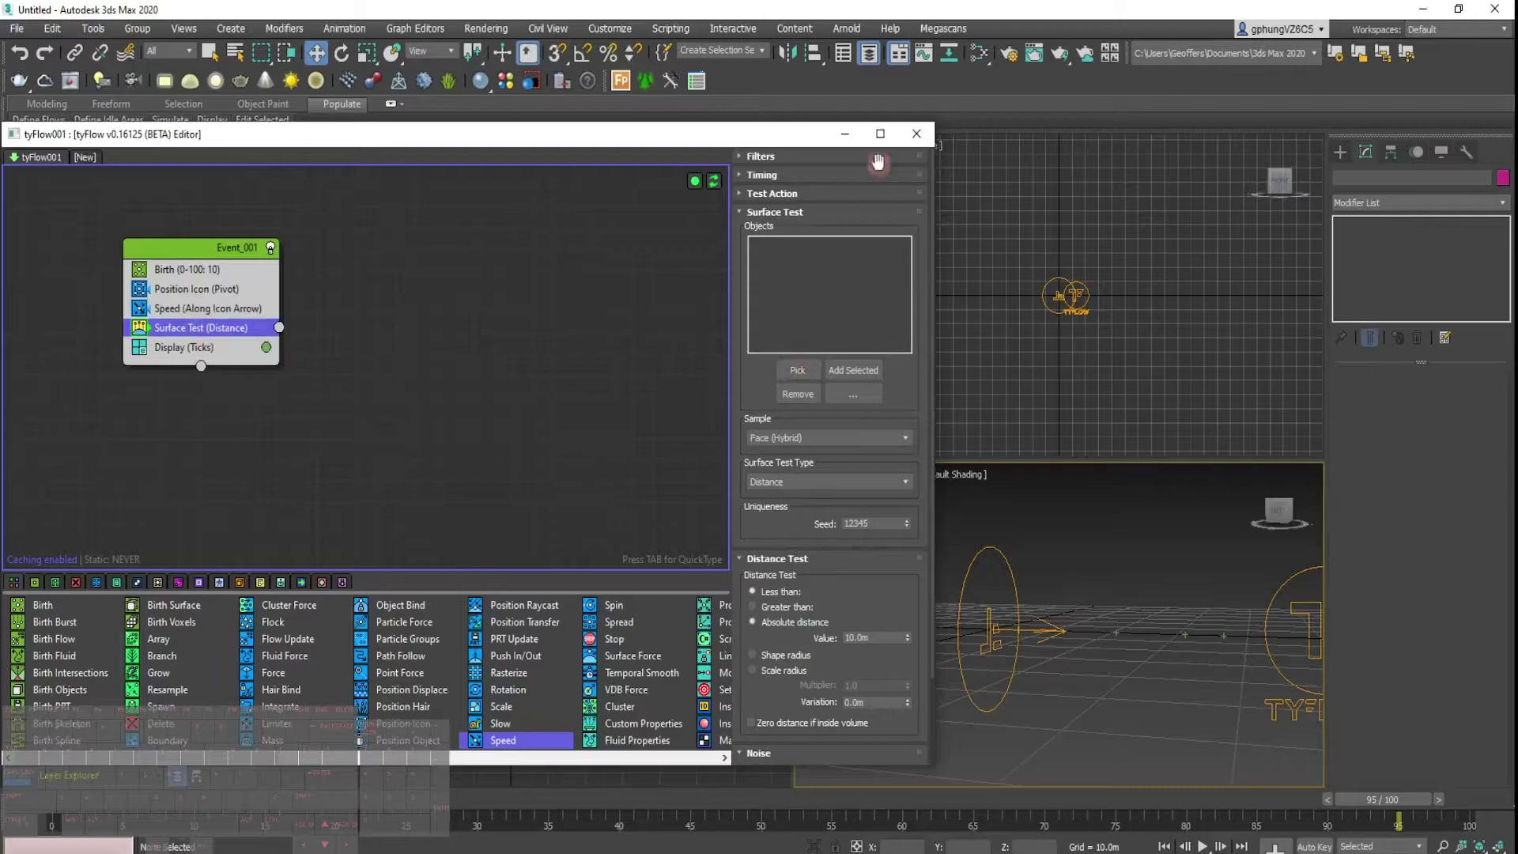
# Create a box about 30.5 m long, 41.9 m wide and 20.4 m high, centred on the emitter icon in the Top view.
pyautogui.click(845, 133)
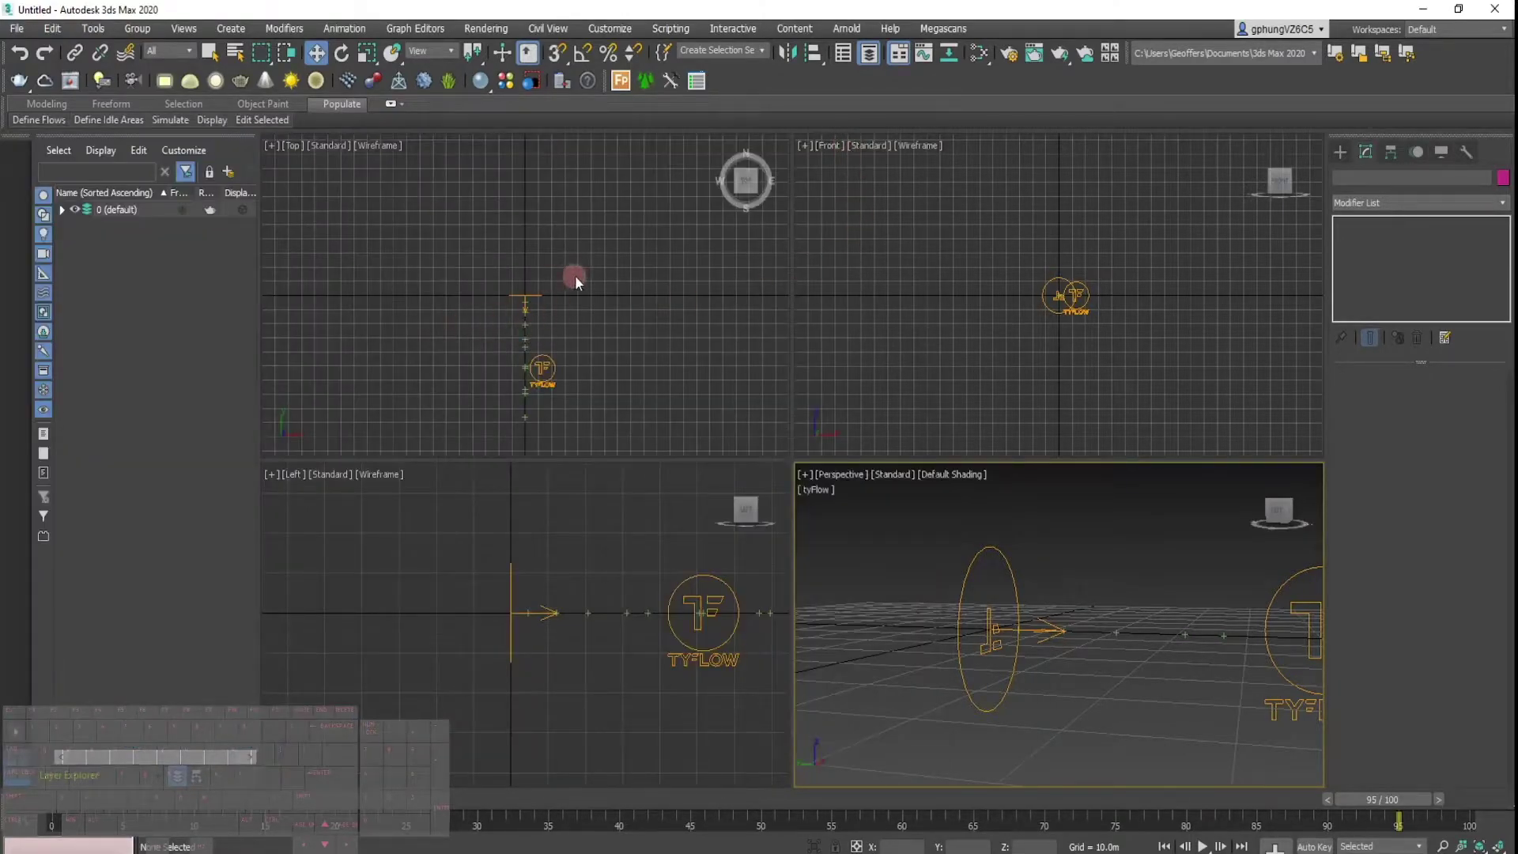
pyautogui.click(1350, 154)
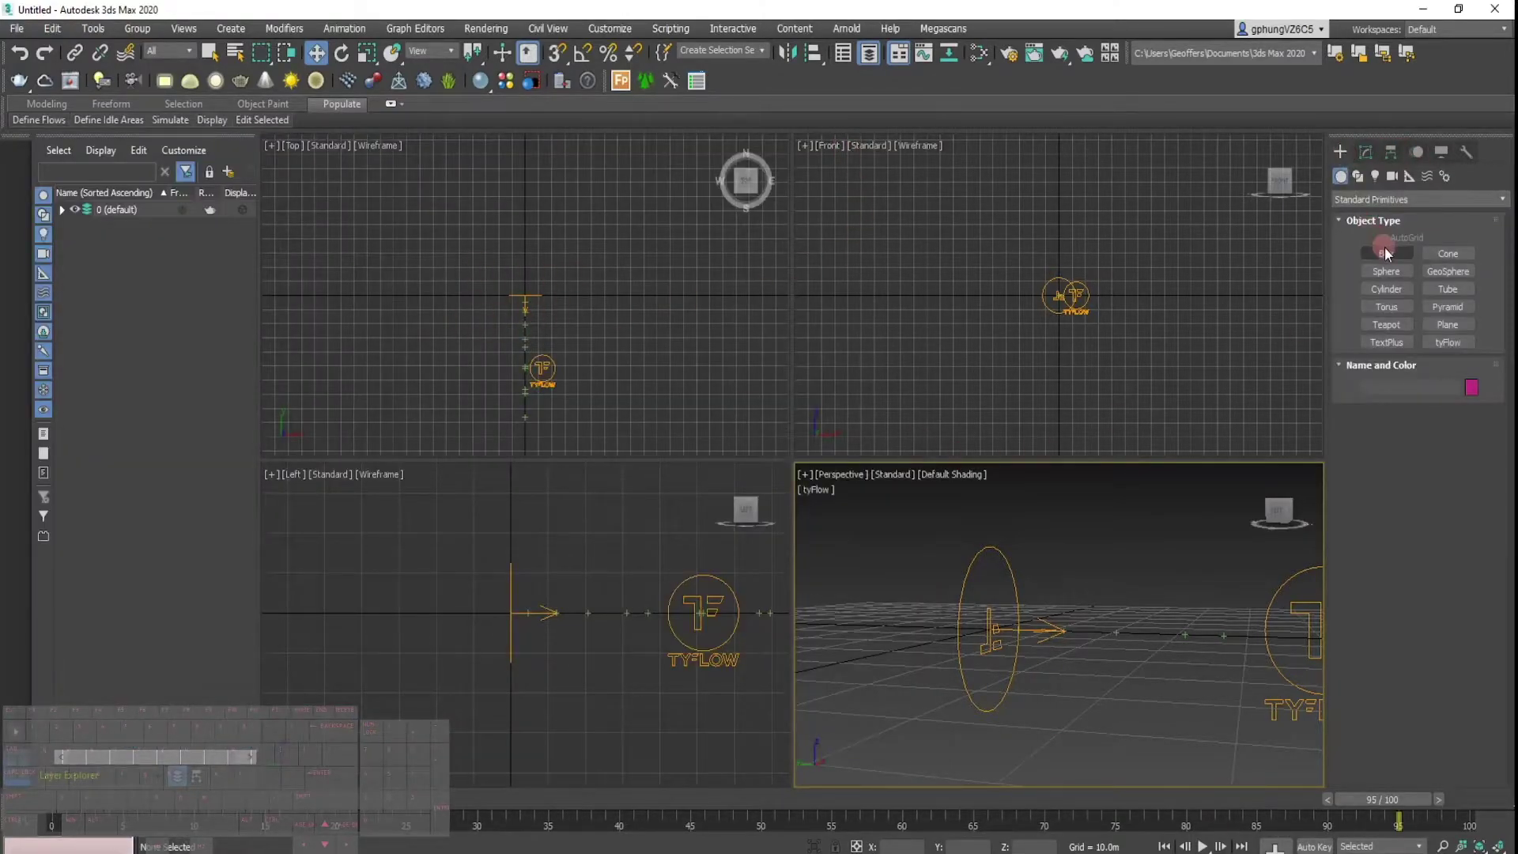
pyautogui.click(1385, 253)
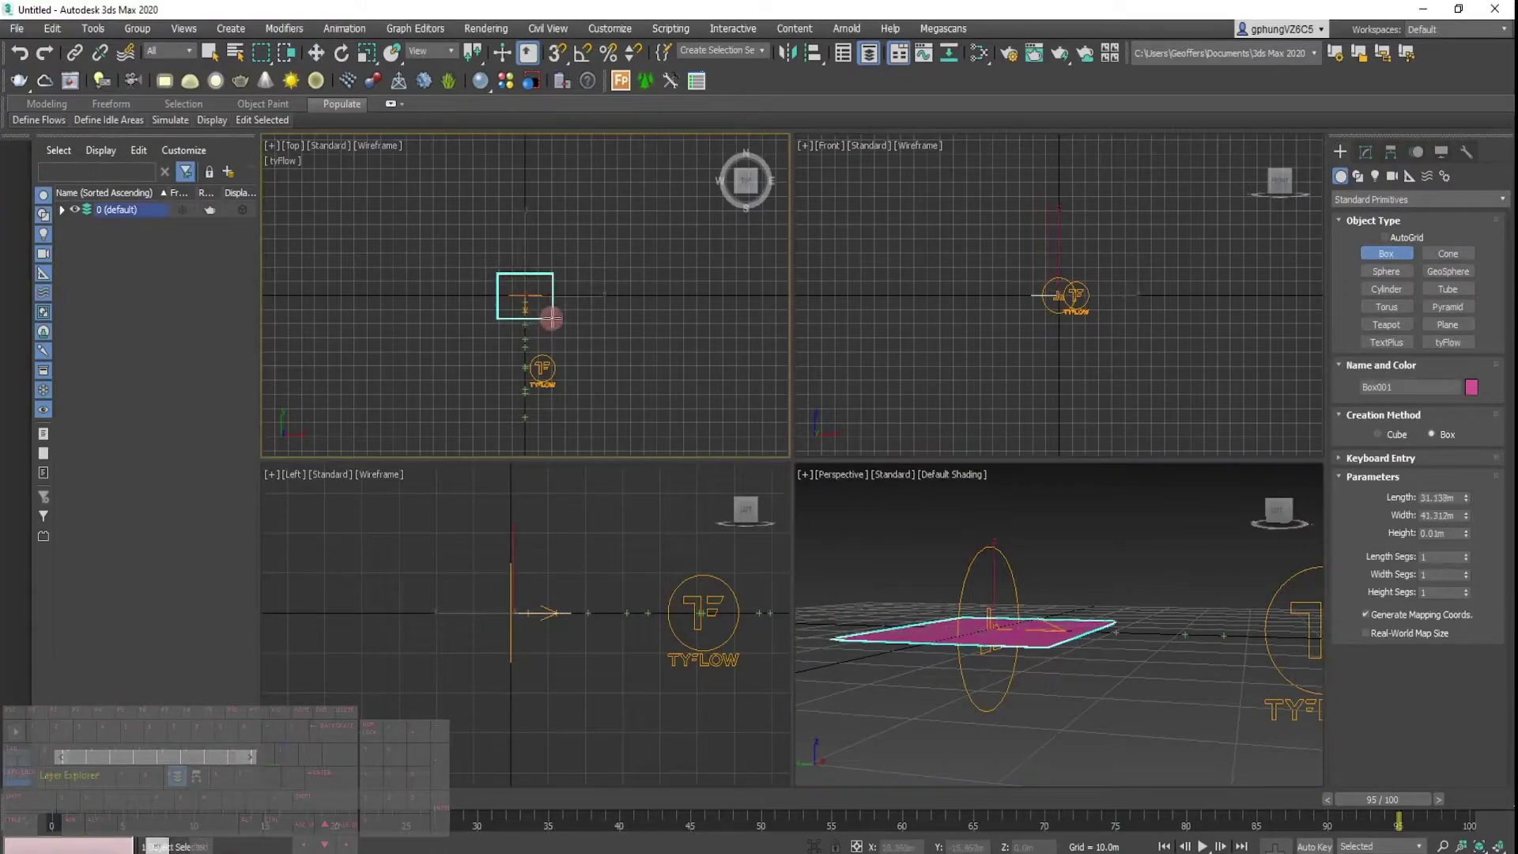
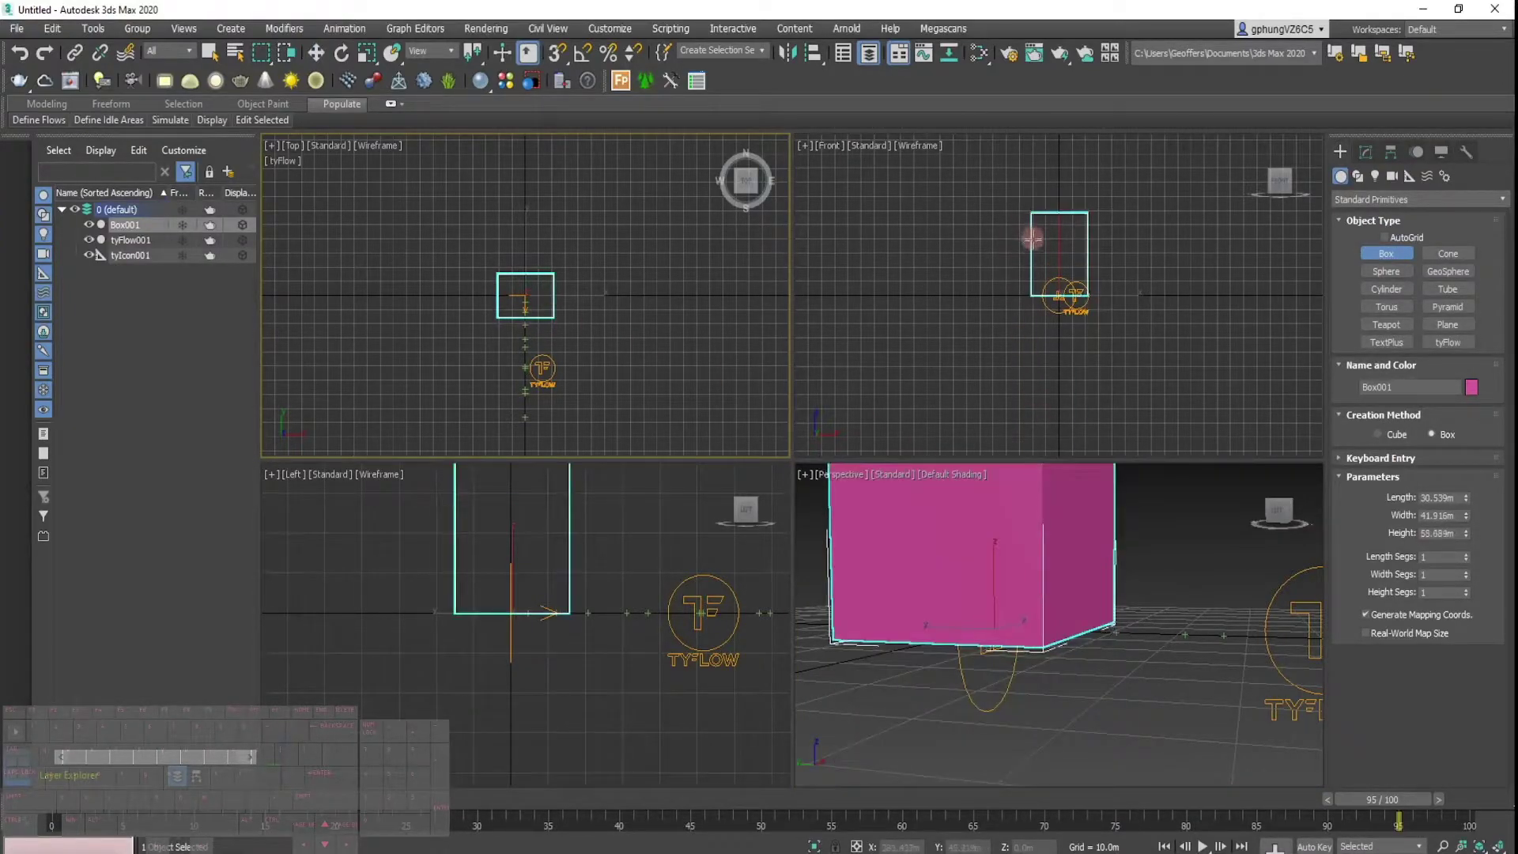
pyautogui.click(1056, 291)
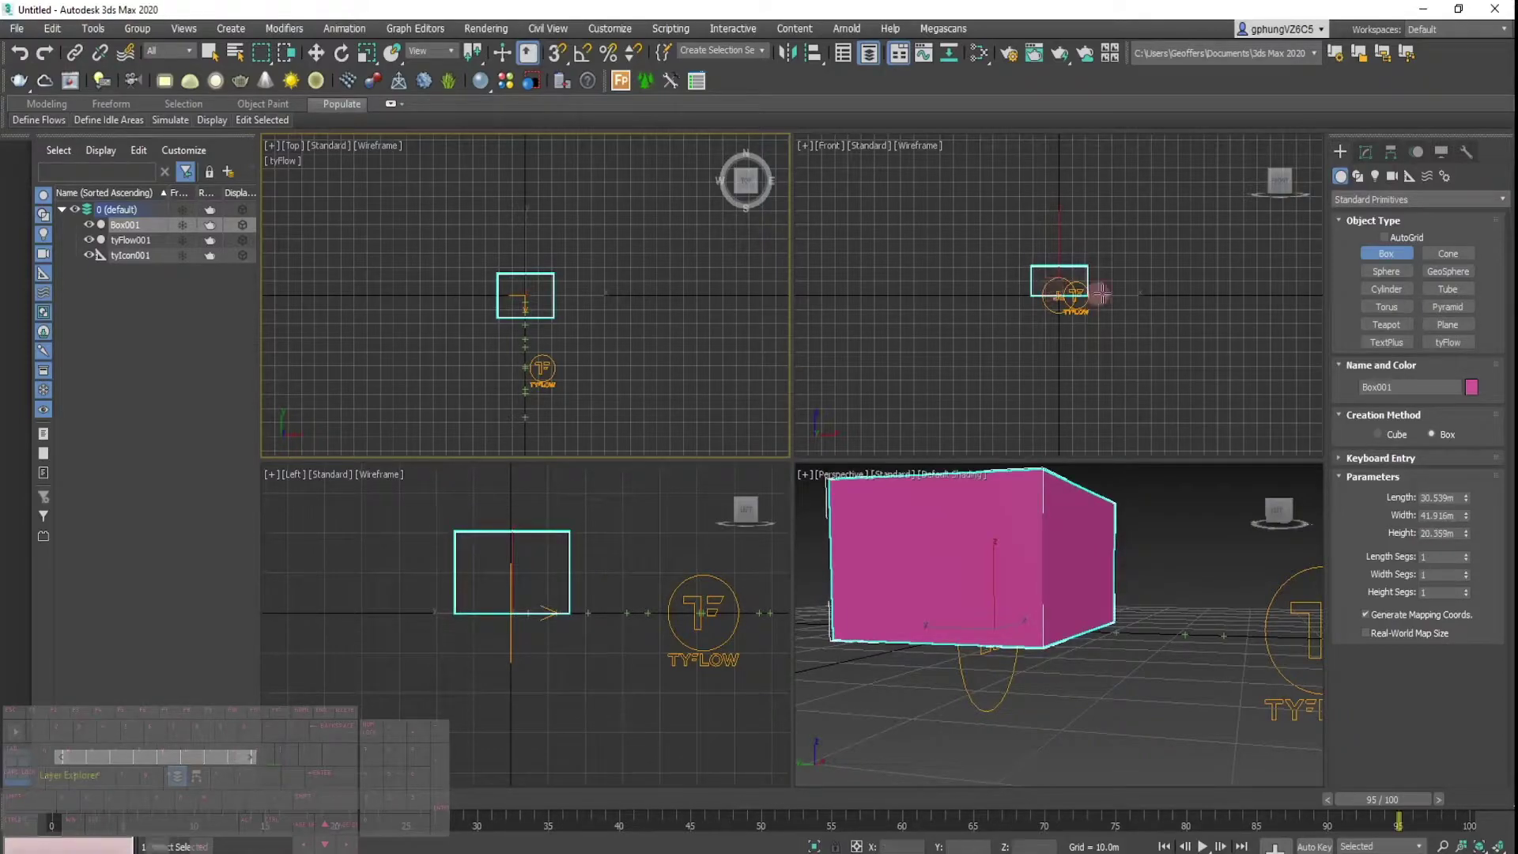
# Stretch the box vertically and lower it to about Z -16 m so it encloses the emitter icon.
pyautogui.rightClick(1023, 650)
pyautogui.press('e')
pyautogui.press('r')
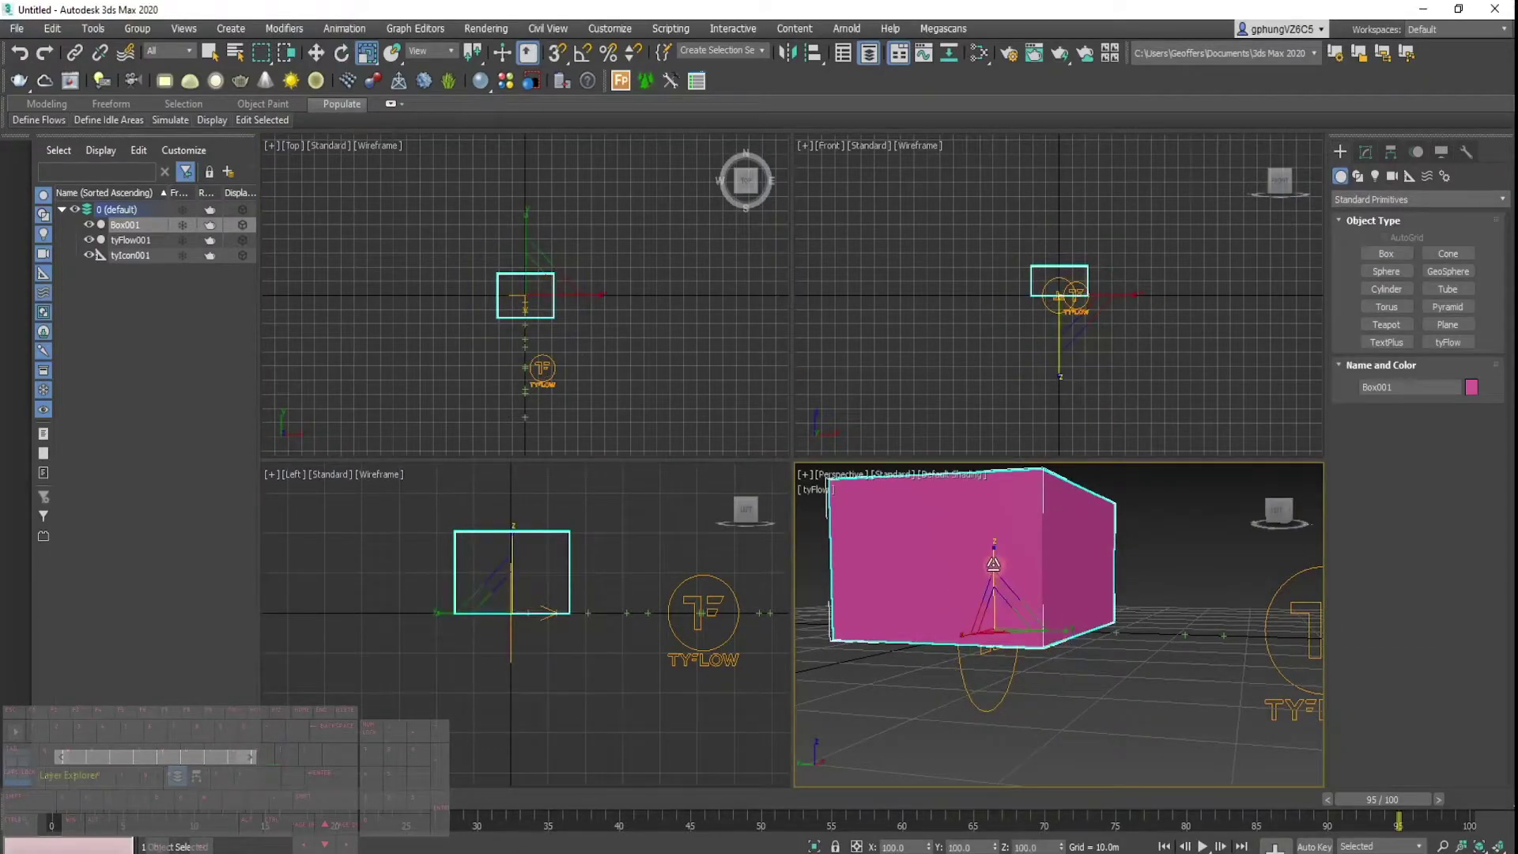
pyautogui.moveTo(995, 563); pyautogui.dragTo(998, 666)
pyautogui.press('w')
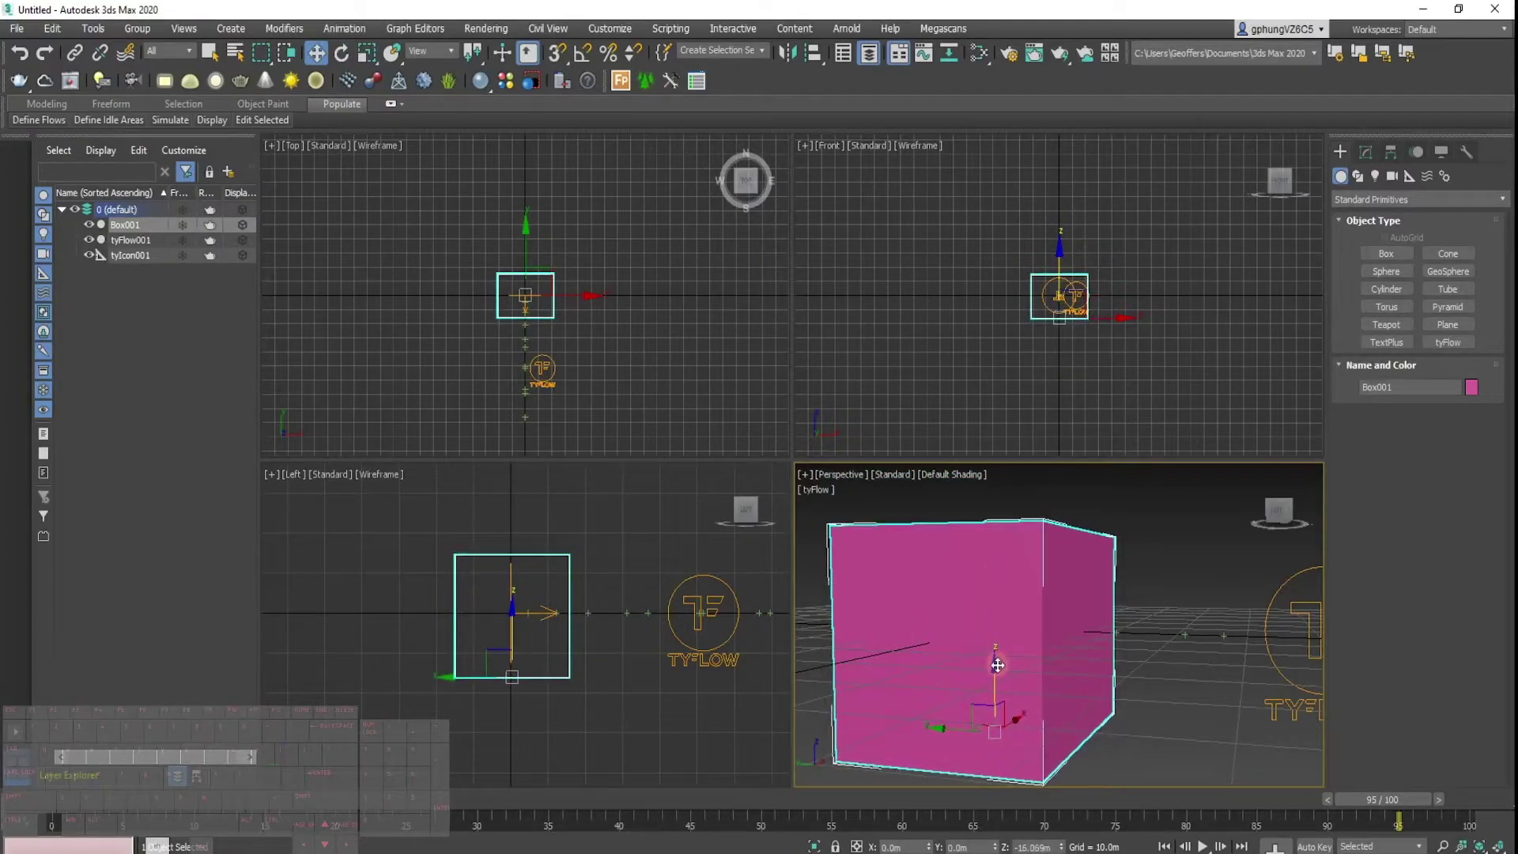
# Try see-through display on the box in the Perspective view.
pyautogui.click(1161, 572)
pyautogui.click(1033, 570)
pyautogui.hotkey('alt', 'x')
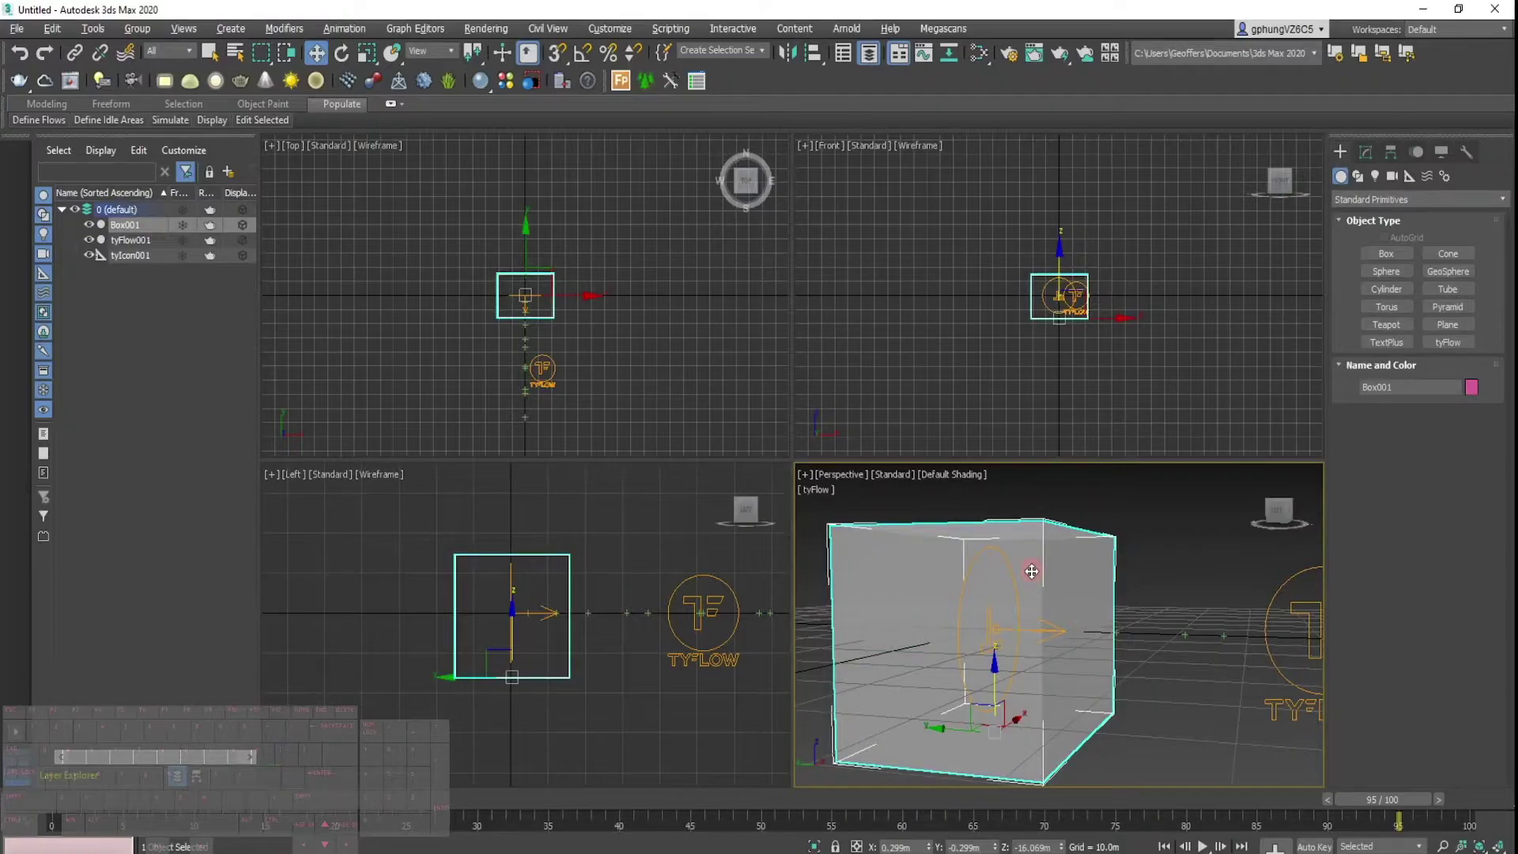
pyautogui.press('alt')
pyautogui.hotkey('alt', 'x')
pyautogui.rightClick(1037, 571)
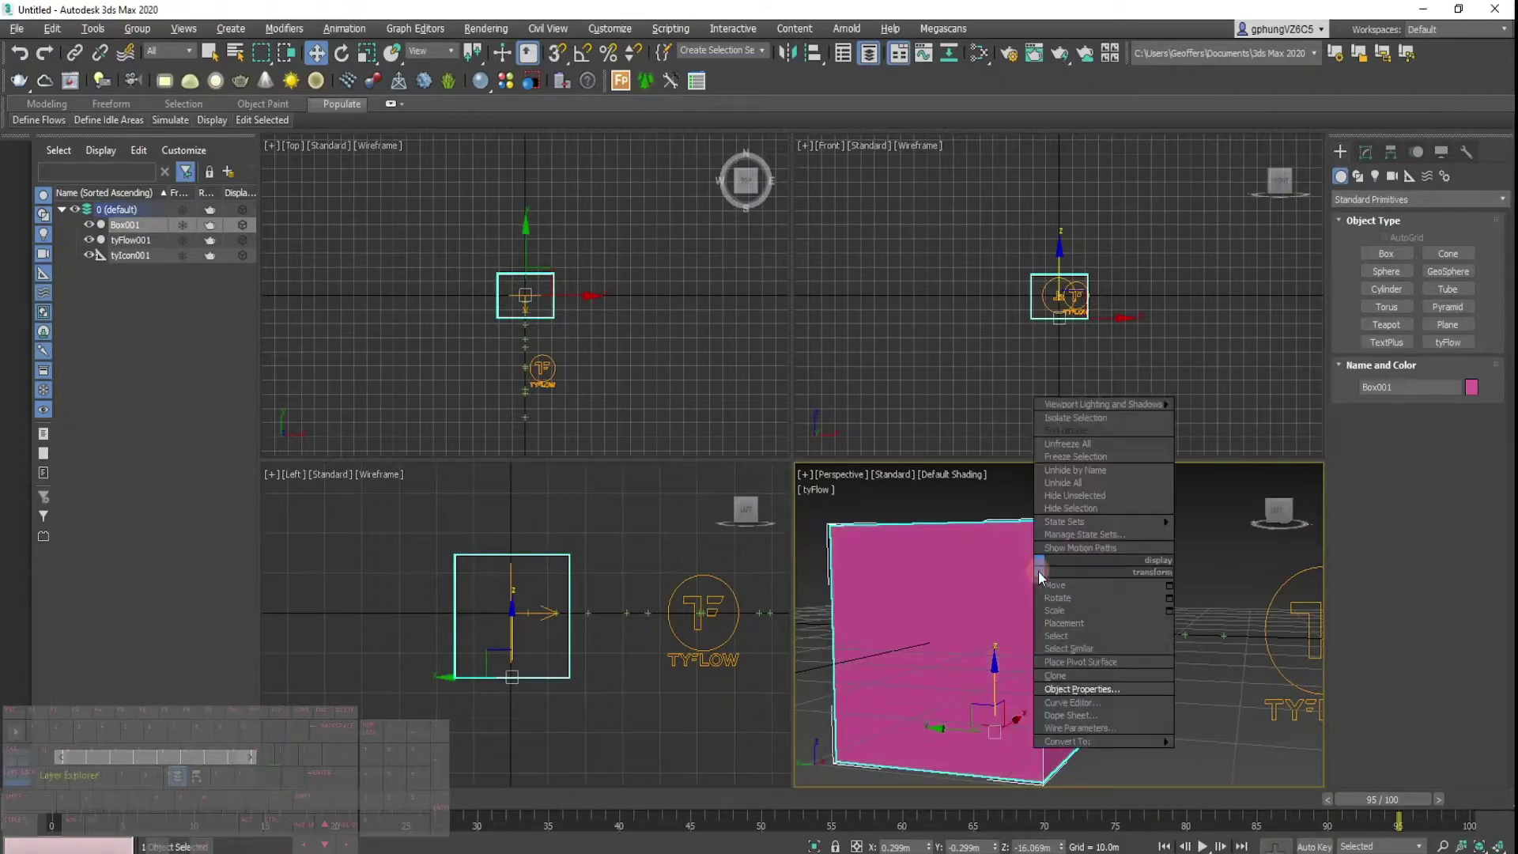
pyautogui.click(1093, 690)
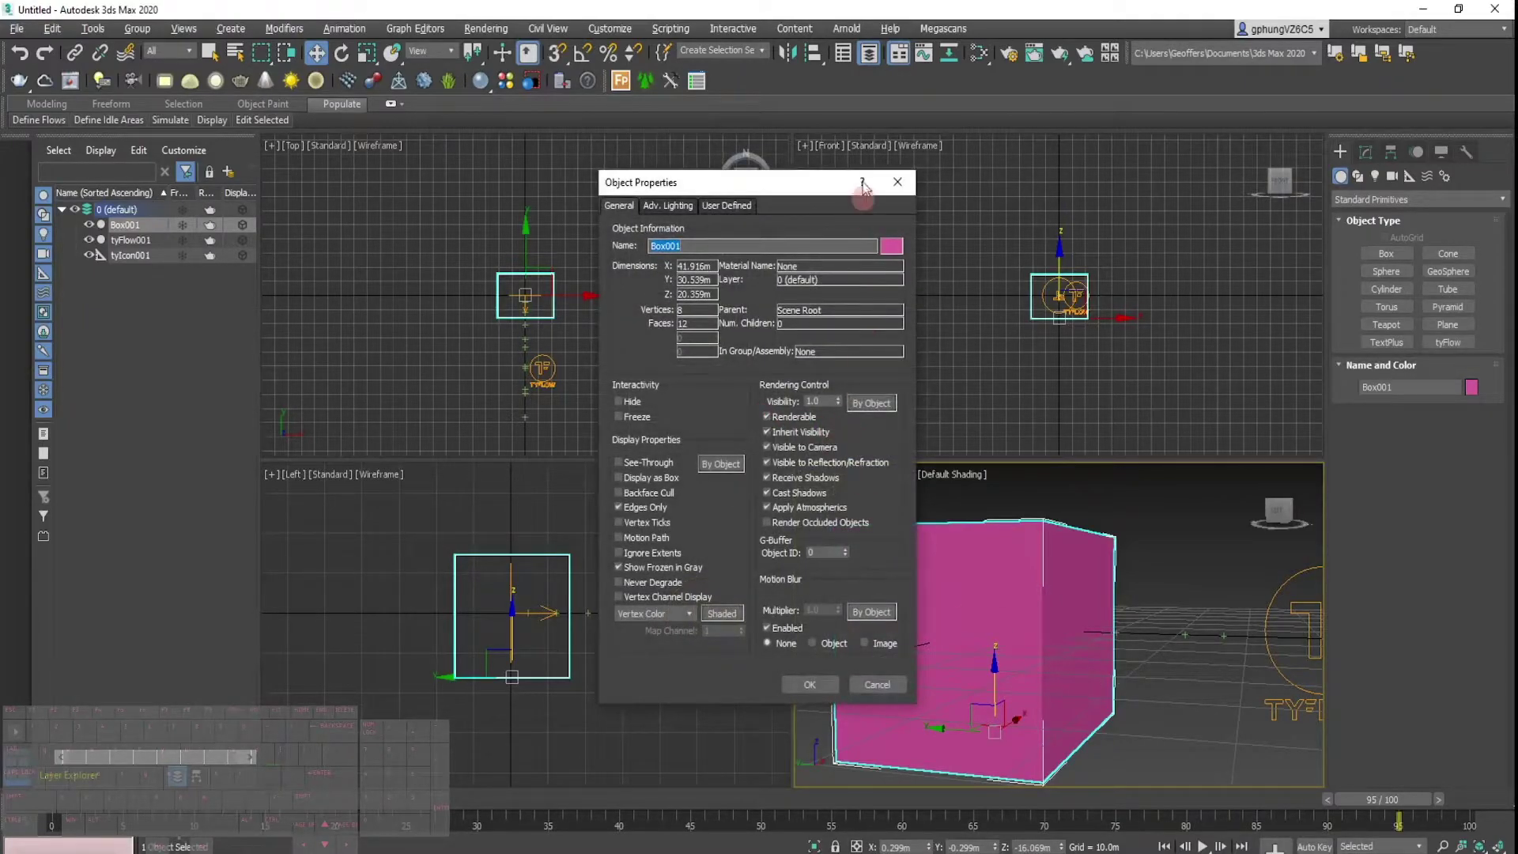
pyautogui.click(904, 182)
# Make the box non-renderable and set it to Display as Box in its object properties.
pyautogui.rightClick(974, 592)
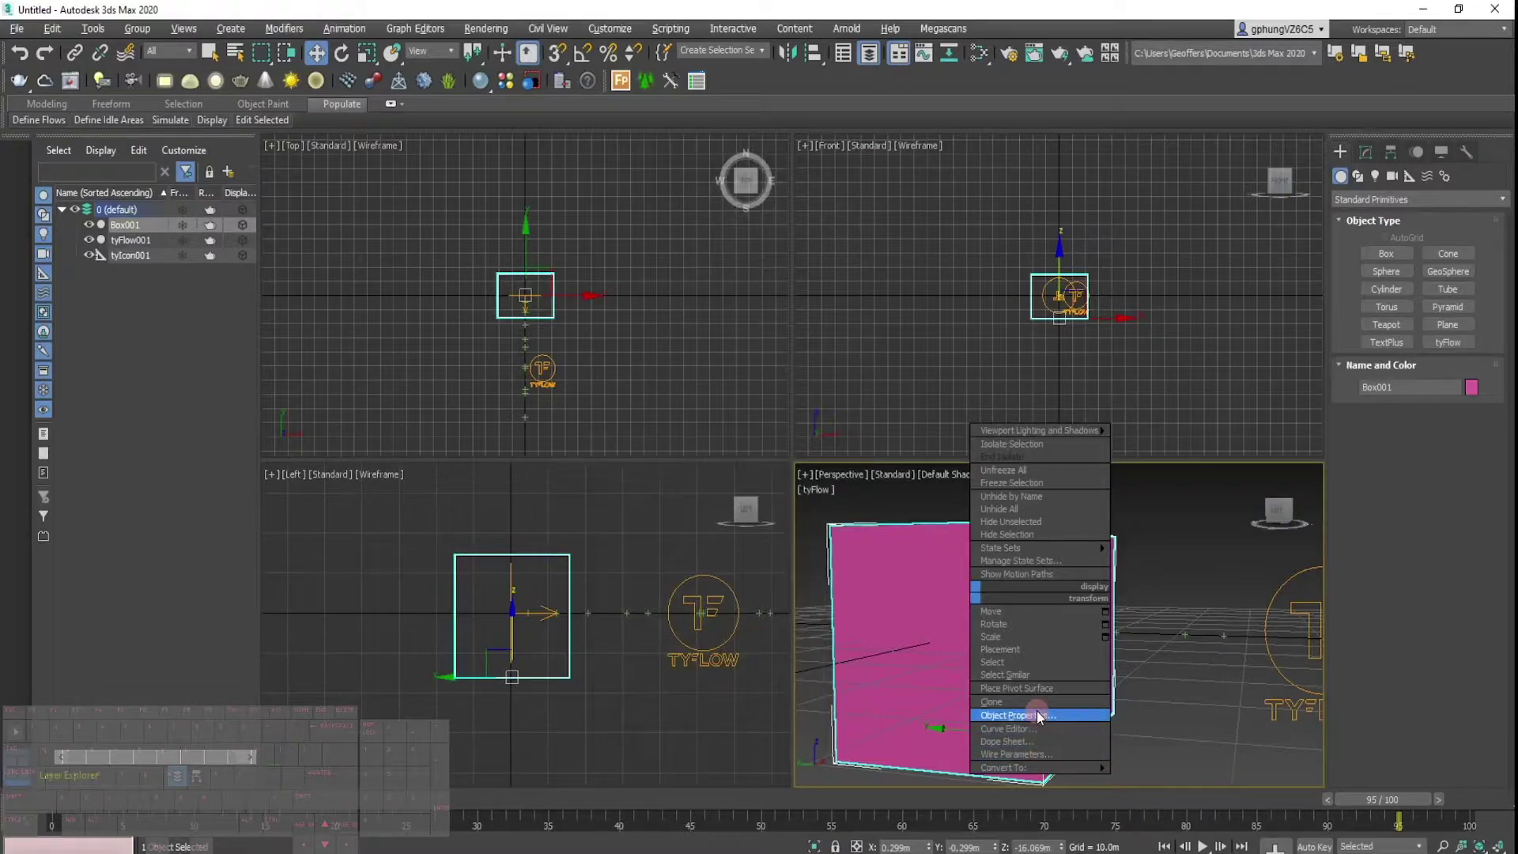
pyautogui.click(1070, 715)
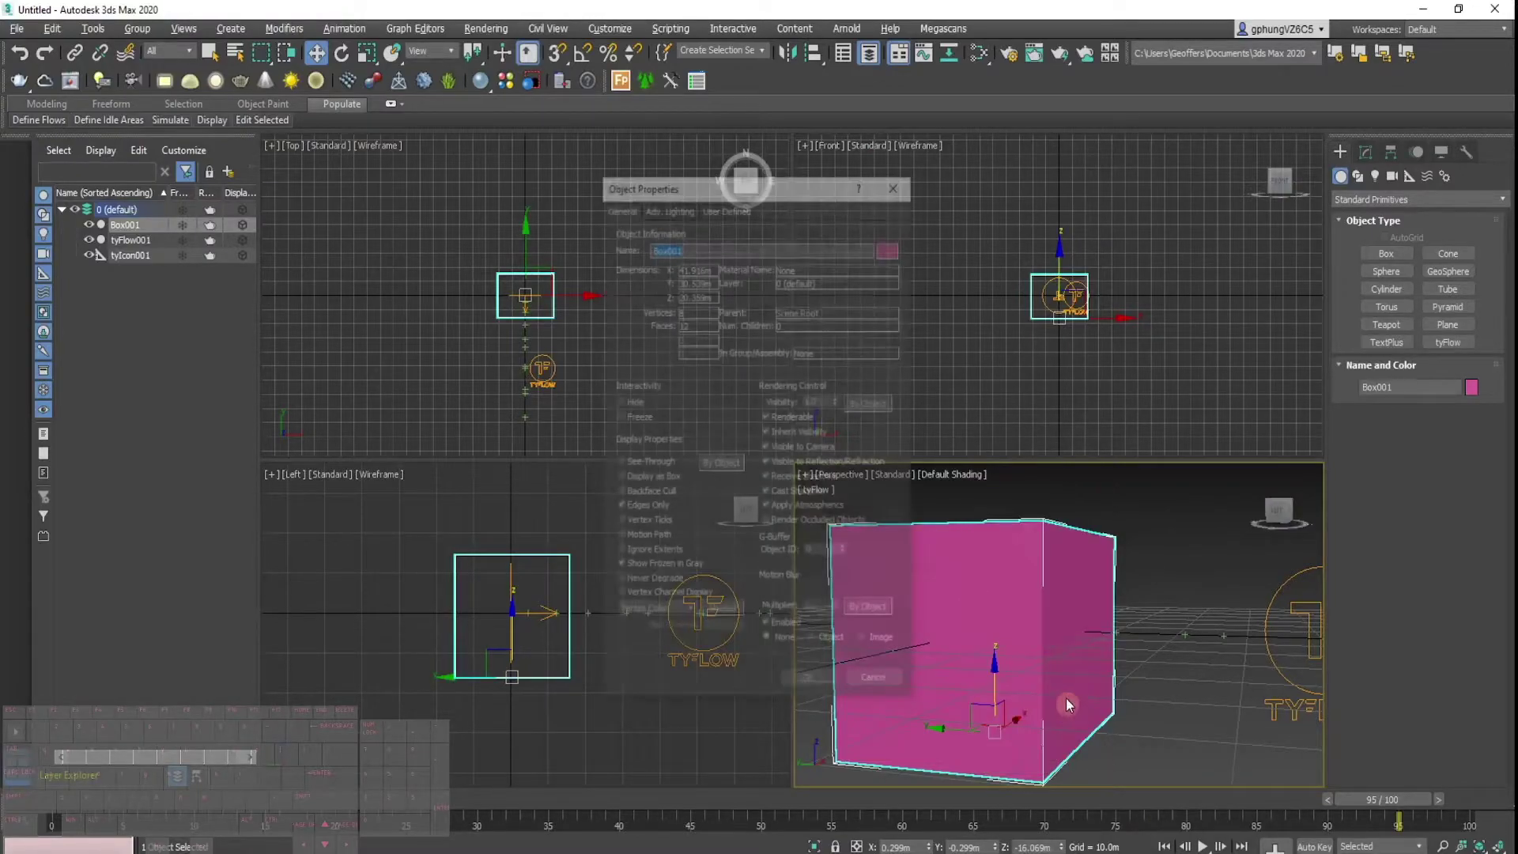
pyautogui.click(765, 418)
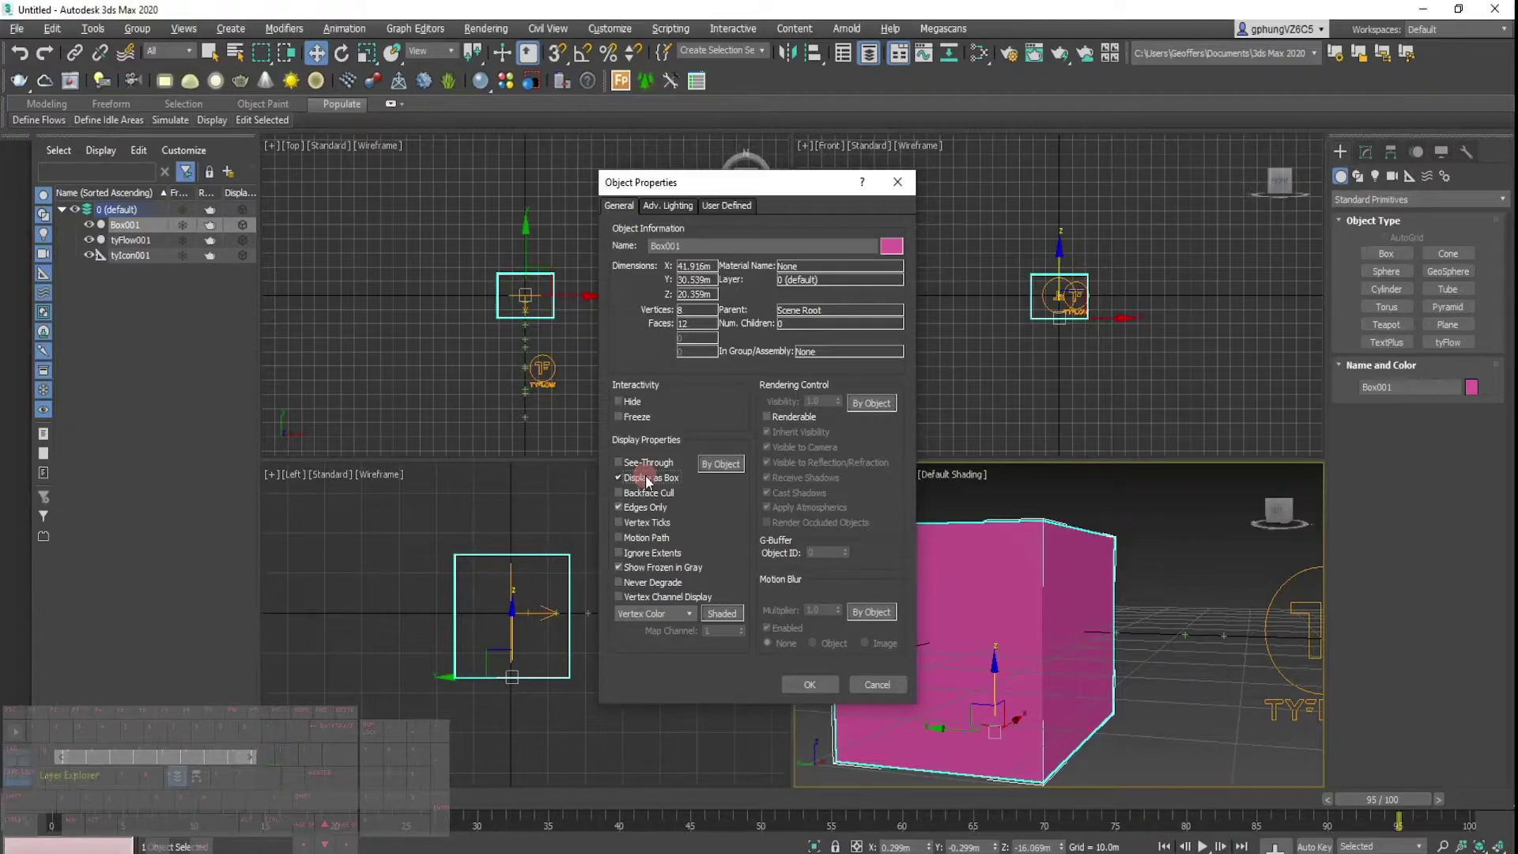
pyautogui.click(619, 477)
pyautogui.click(804, 684)
pyautogui.click(1147, 560)
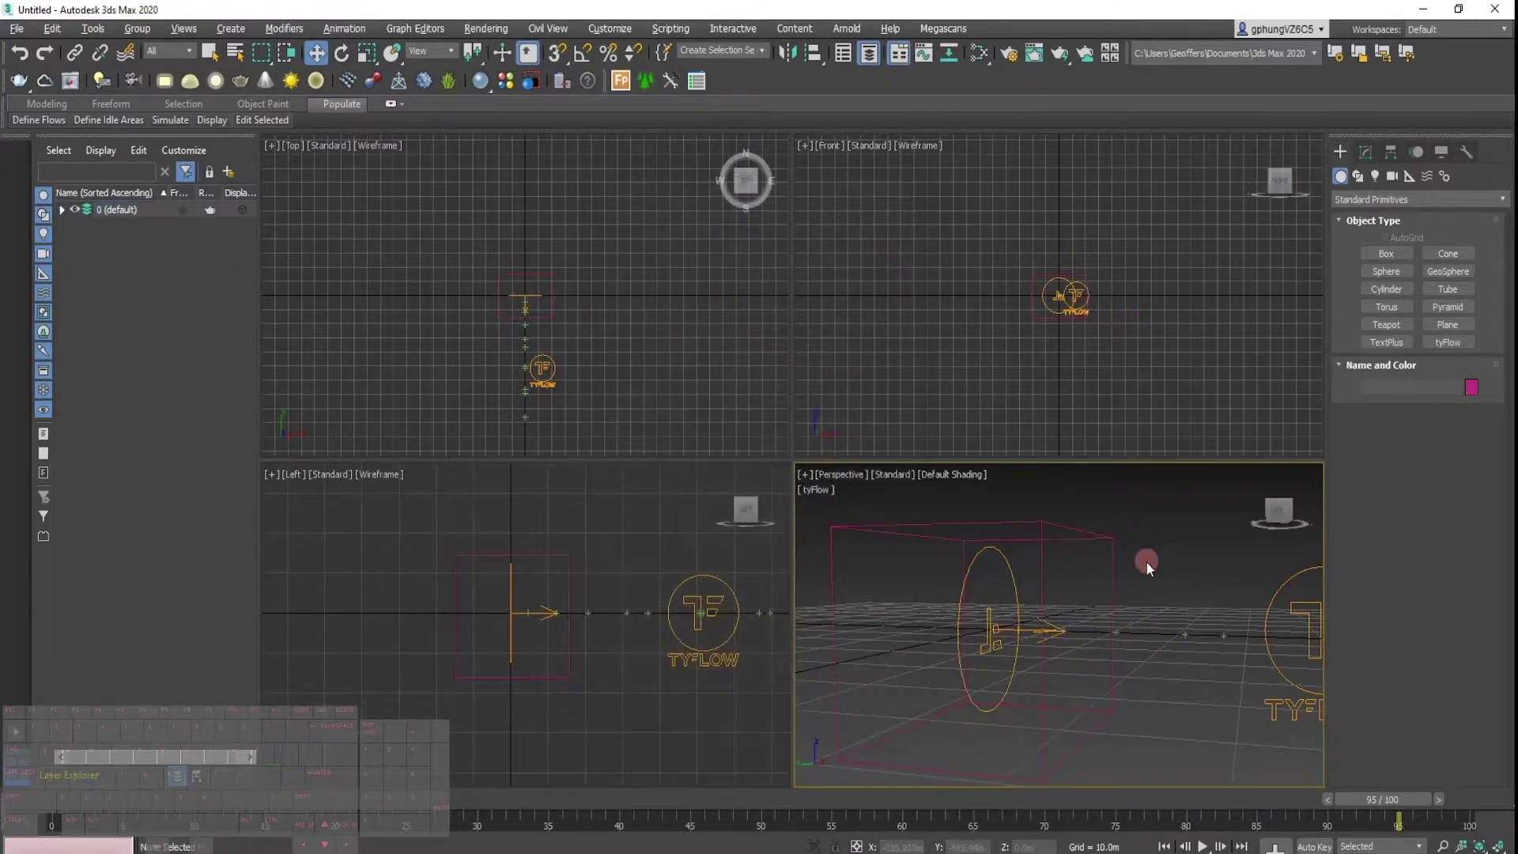
# Return to the tyFlow editor and create a new event with a Force operator below and beside Event_001.
pyautogui.click(380, 853)
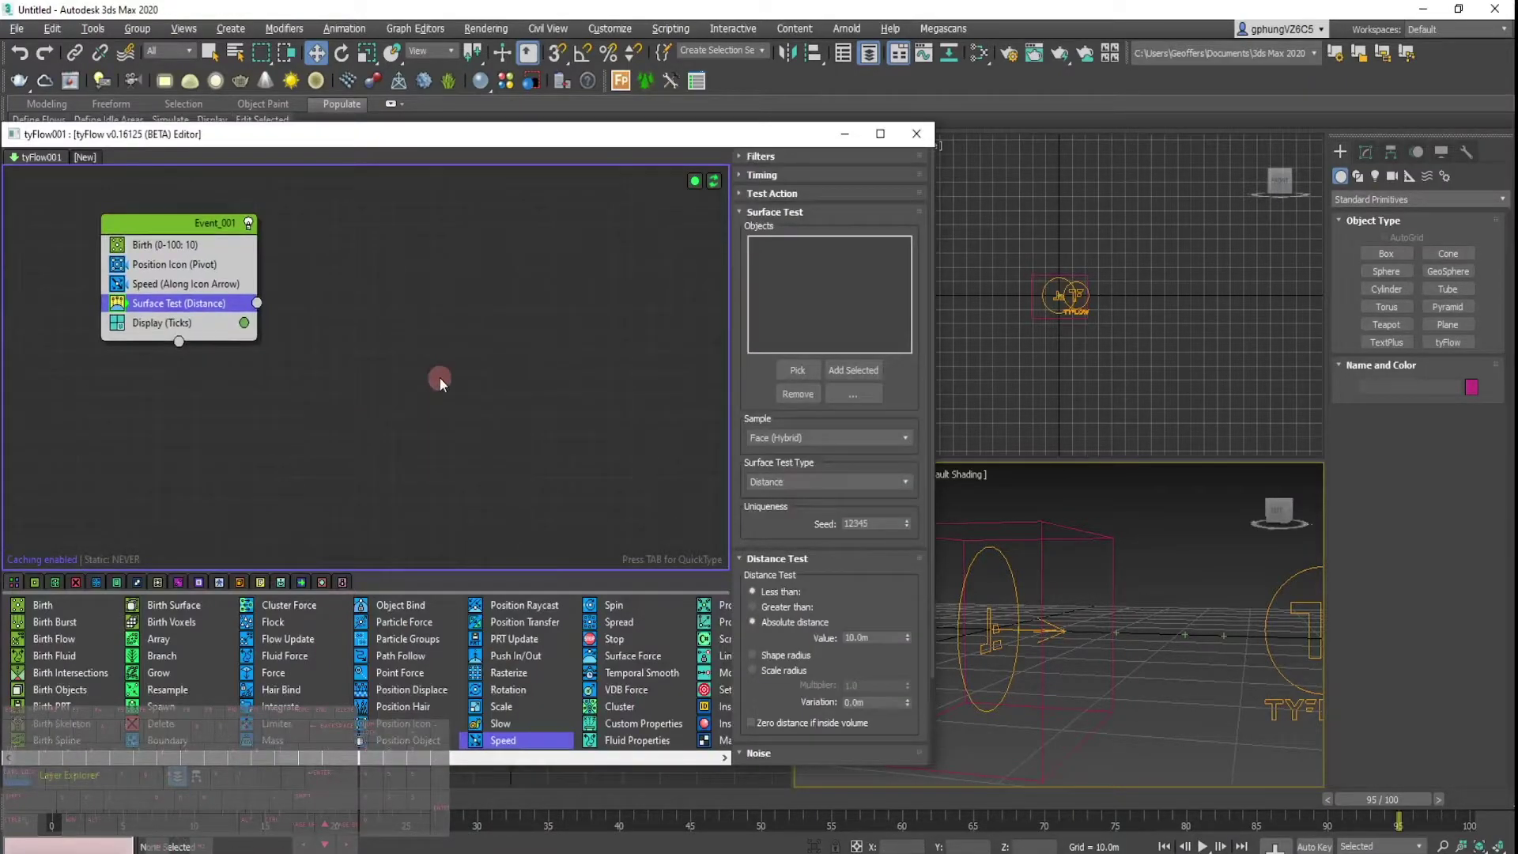
pyautogui.click(417, 378)
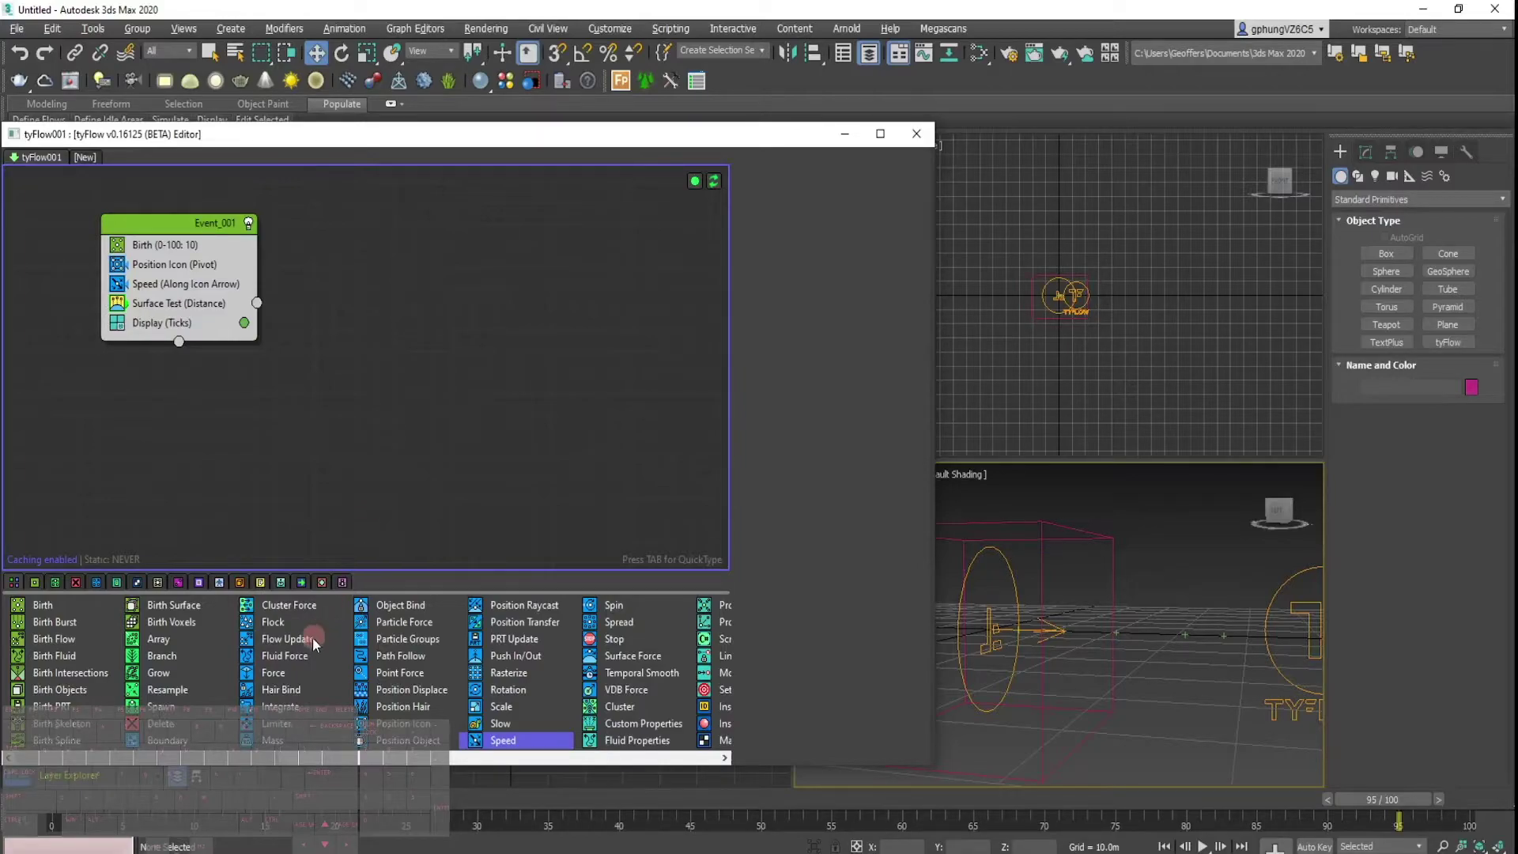
pyautogui.moveTo(269, 678); pyautogui.dragTo(422, 415)
pyautogui.click(1150, 630)
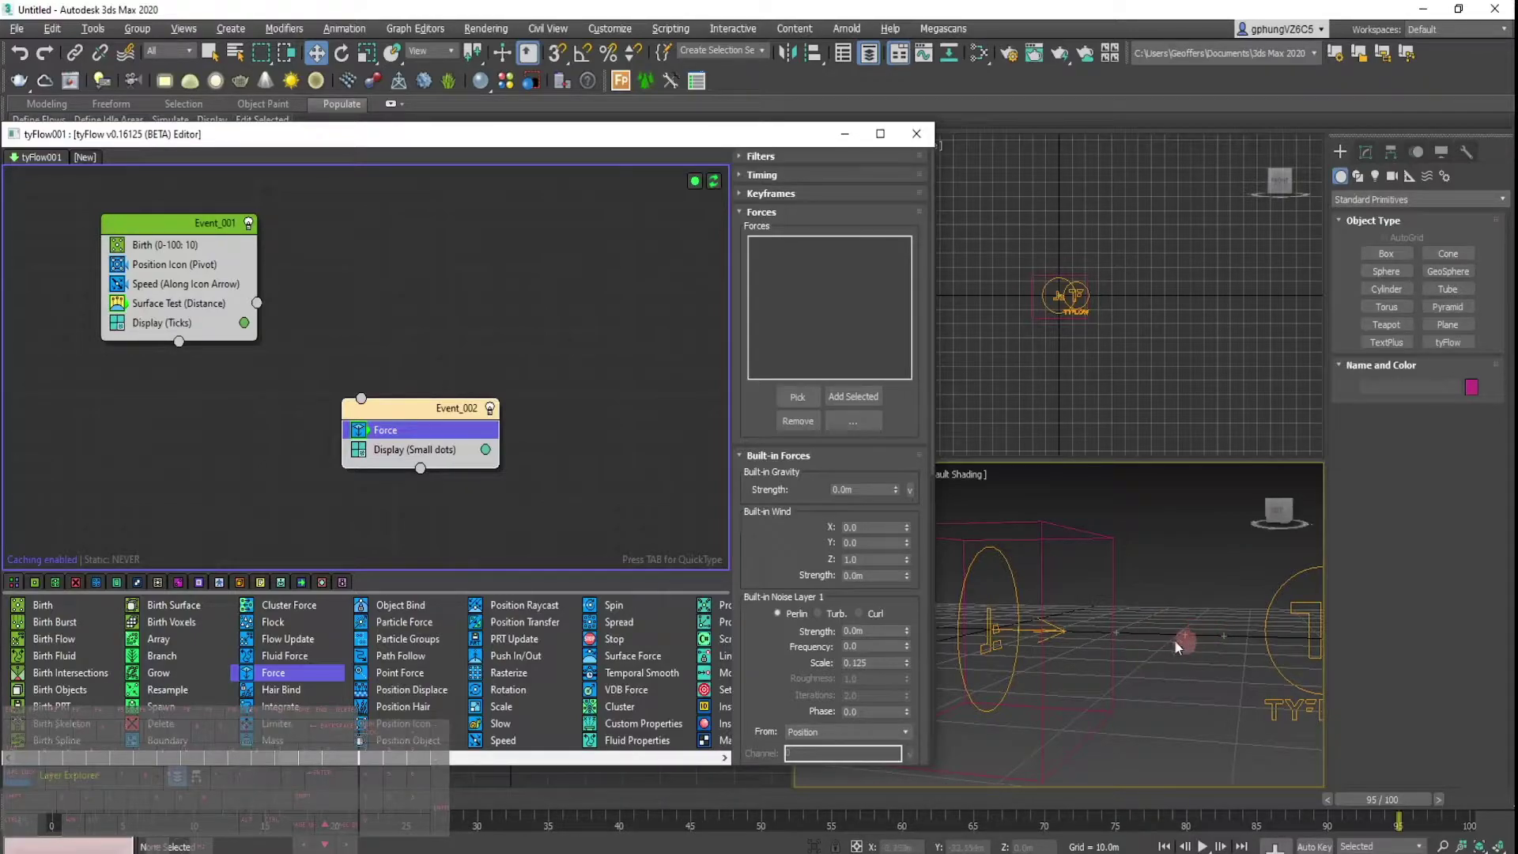
pyautogui.click(1167, 574)
# Set the Force operator's gravity strength to 0.05 m and its wind to X 0.056, Y 0.032 with strength 0.1 m.
pyautogui.moveTo(858, 491); pyautogui.dragTo(753, 486)
pyautogui.write('0.0')
pyautogui.press('Return')
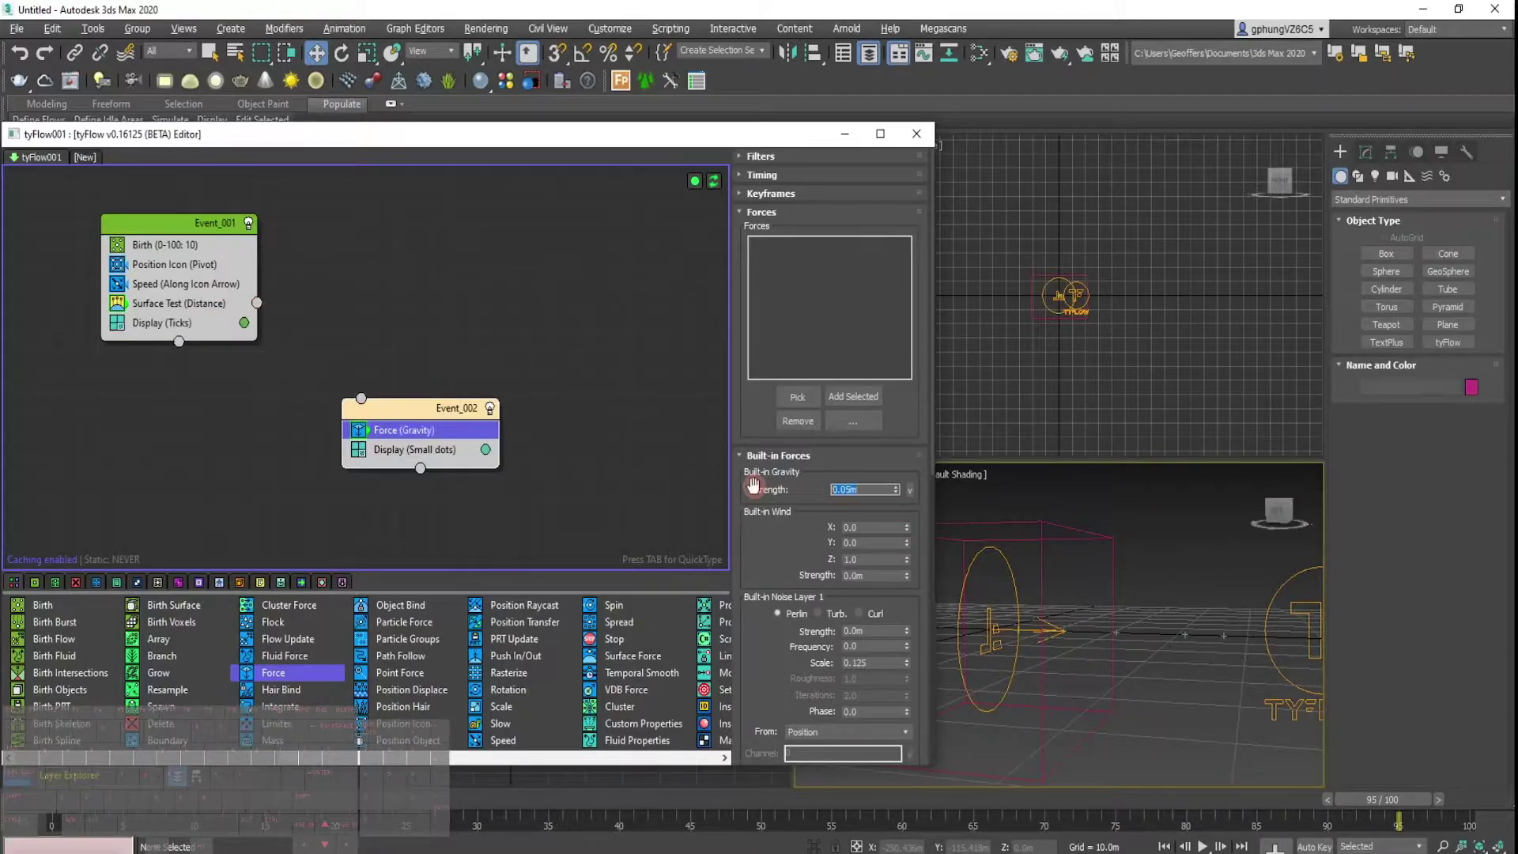
pyautogui.click(907, 525)
pyautogui.click(906, 524)
pyautogui.click(906, 540)
pyautogui.click(907, 572)
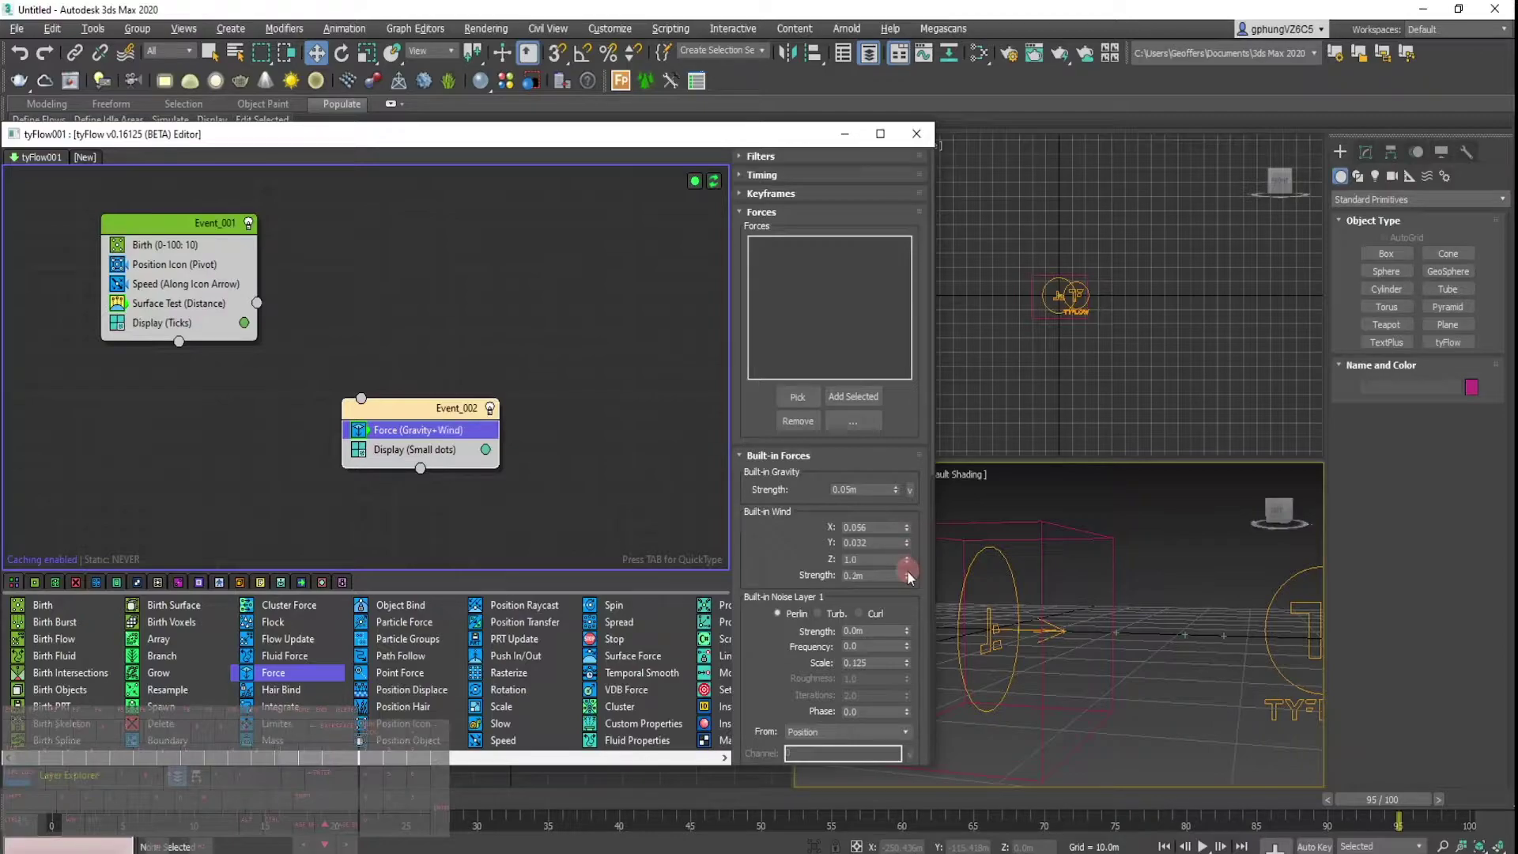
pyautogui.click(908, 579)
pyautogui.click(836, 614)
# Connect the Surface Test output to Event_002 and change that event's particle display color to yellow.
pyautogui.moveTo(257, 303); pyautogui.dragTo(363, 397)
pyautogui.click(487, 449)
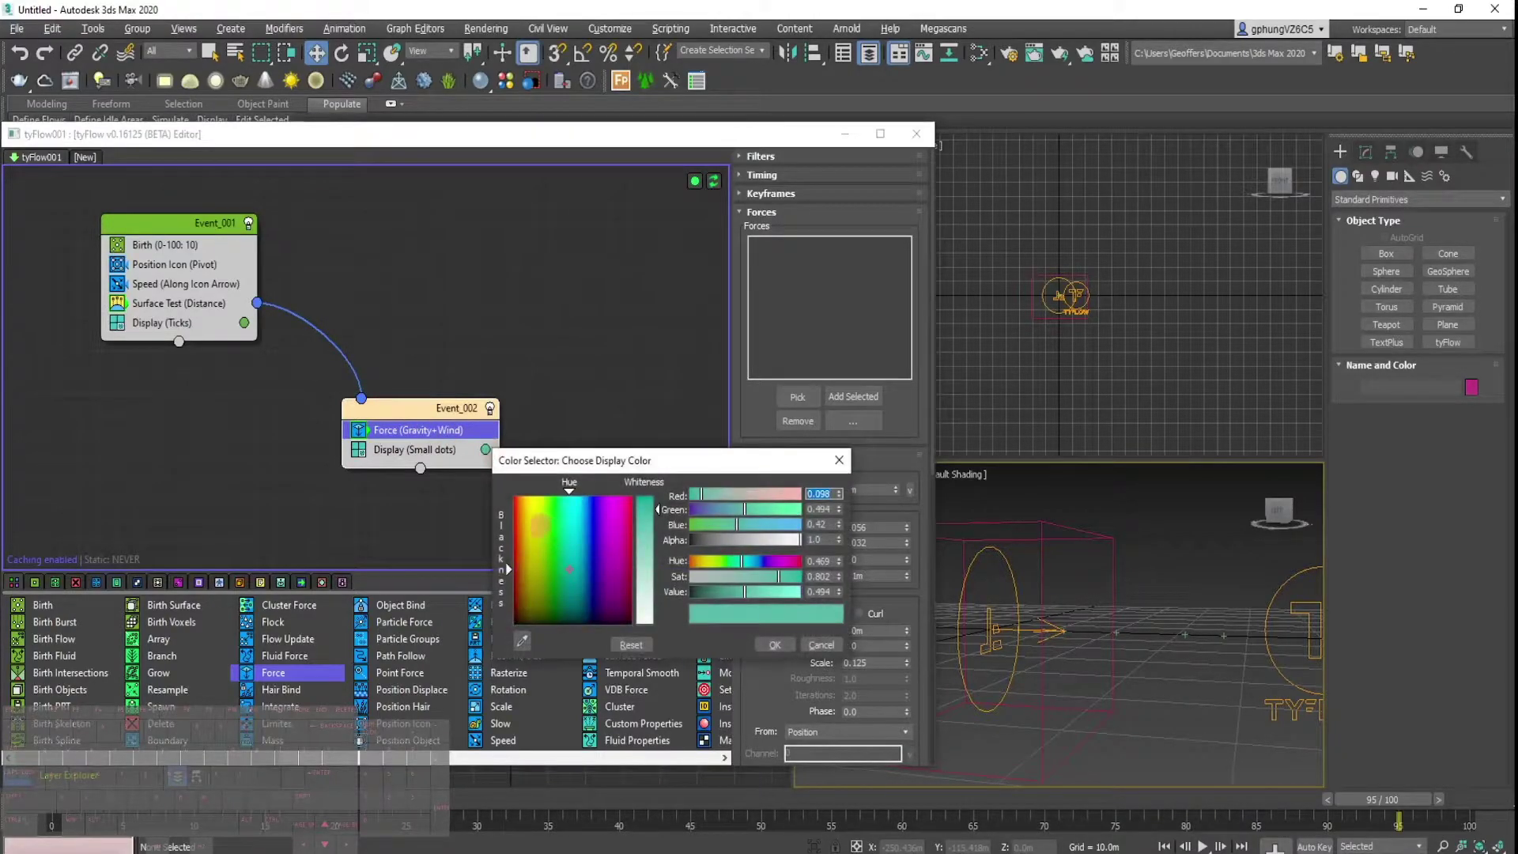
pyautogui.click(532, 528)
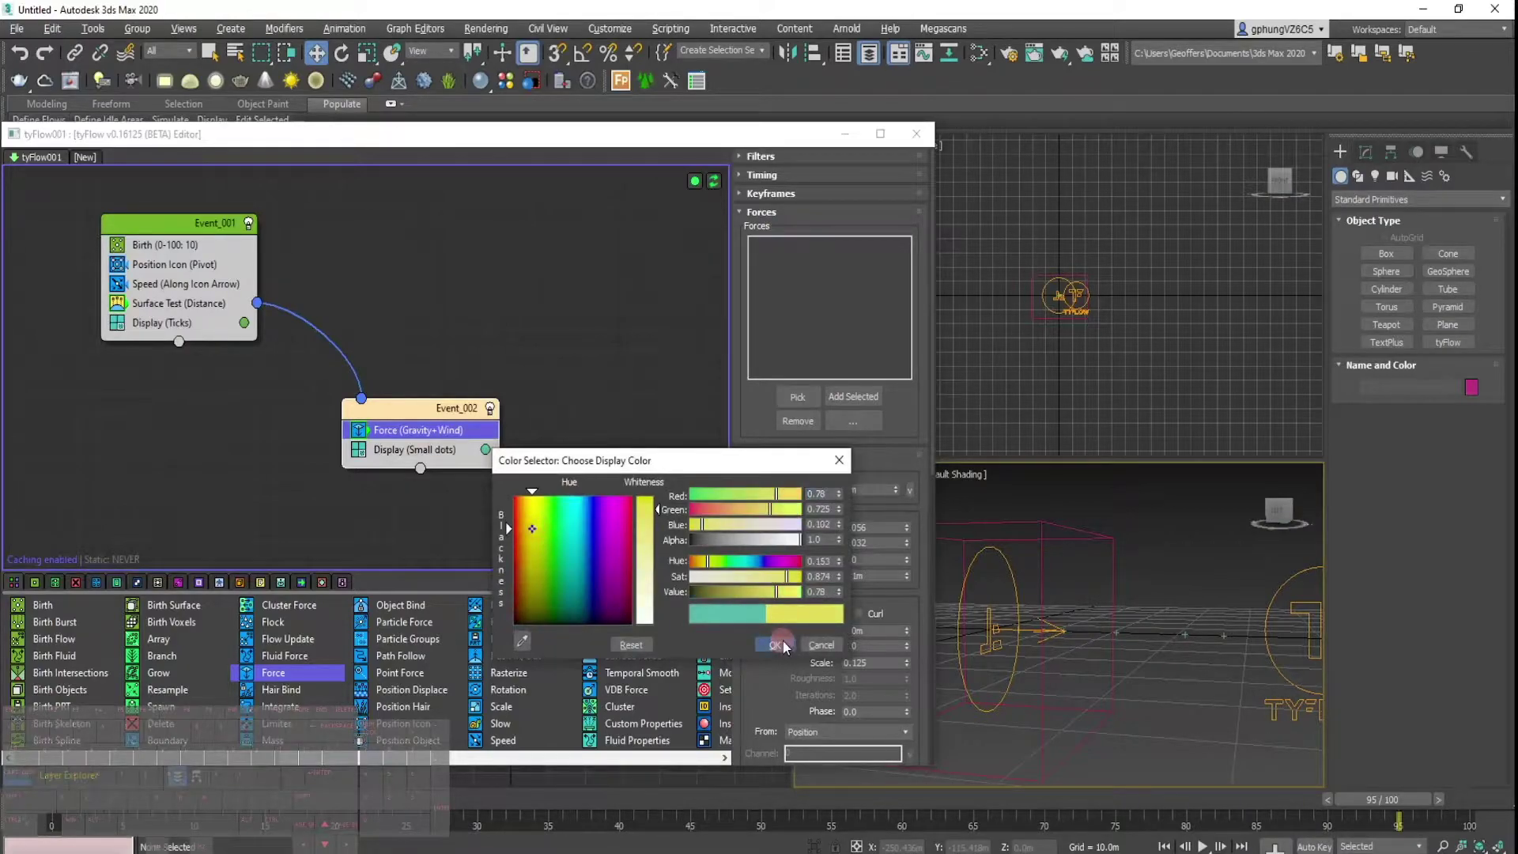
pyautogui.click(779, 644)
# Assign Box001 as the object of the Surface Test operator in Event_001.
pyautogui.click(808, 397)
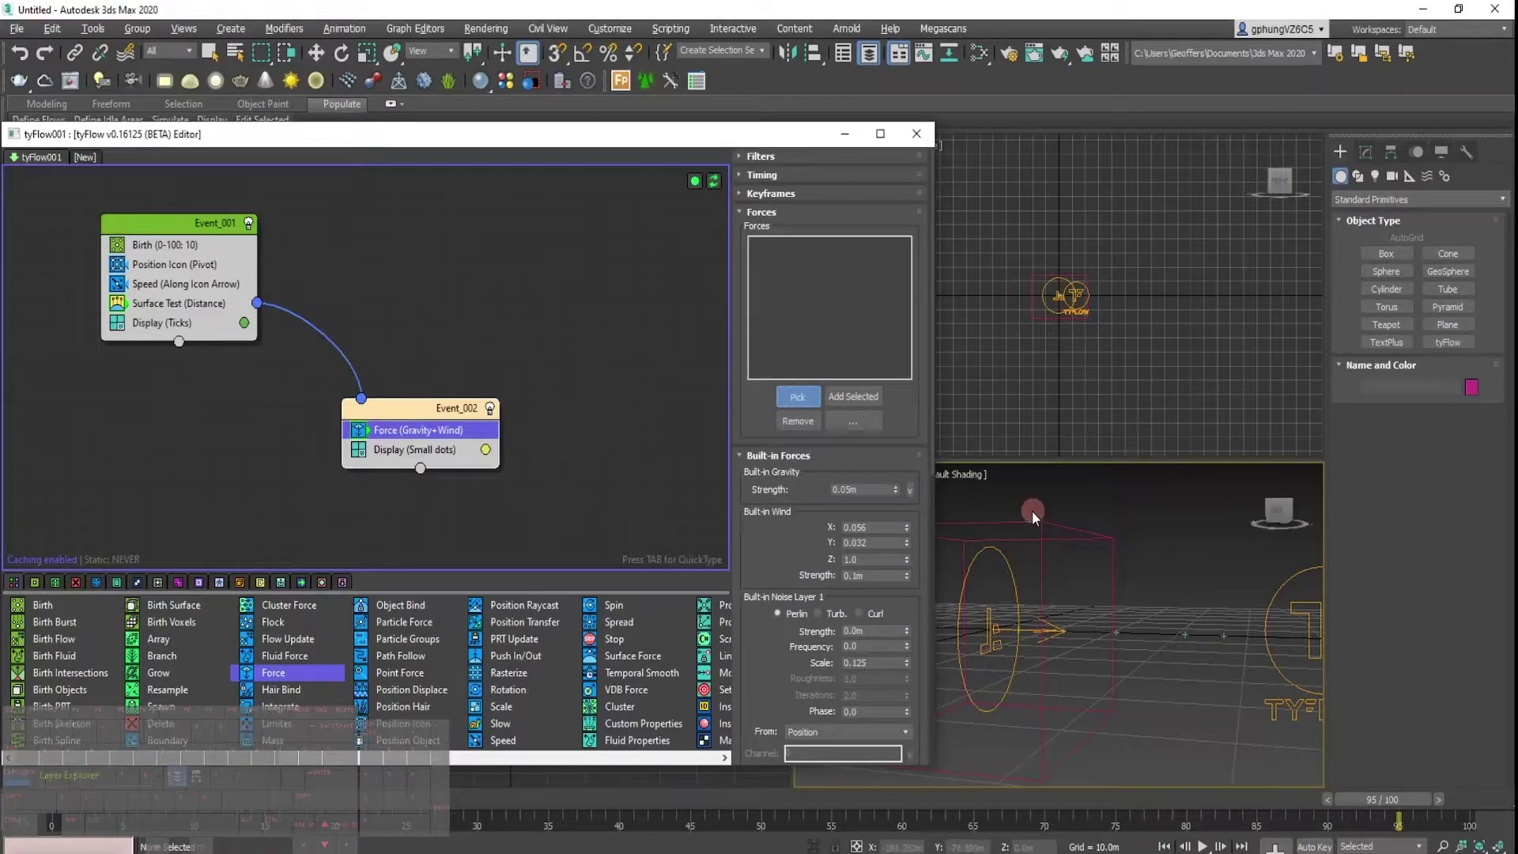
pyautogui.rightClick(1101, 506)
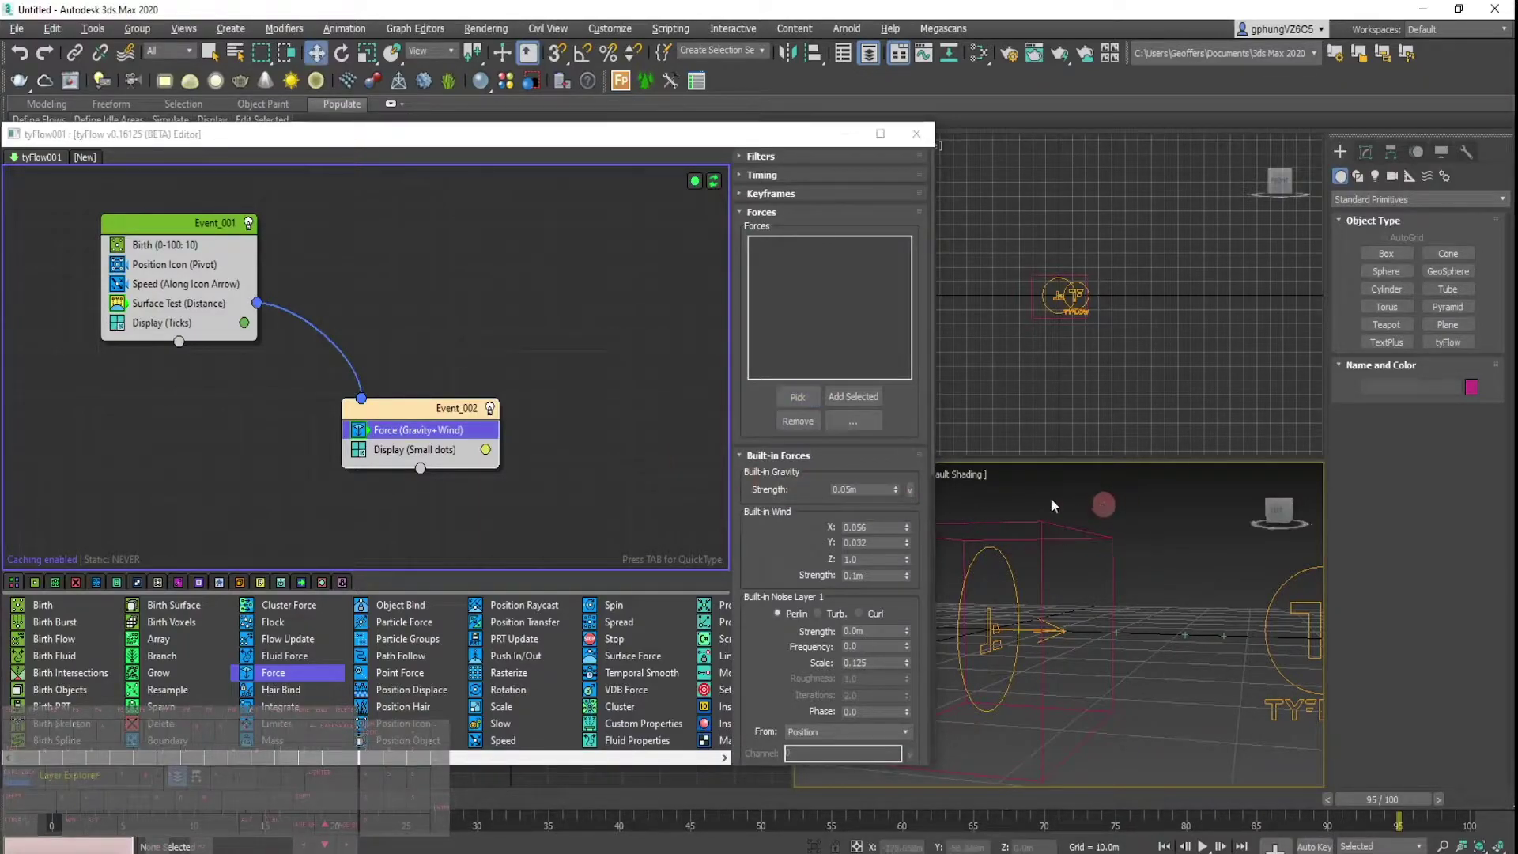
pyautogui.click(188, 305)
pyautogui.click(798, 371)
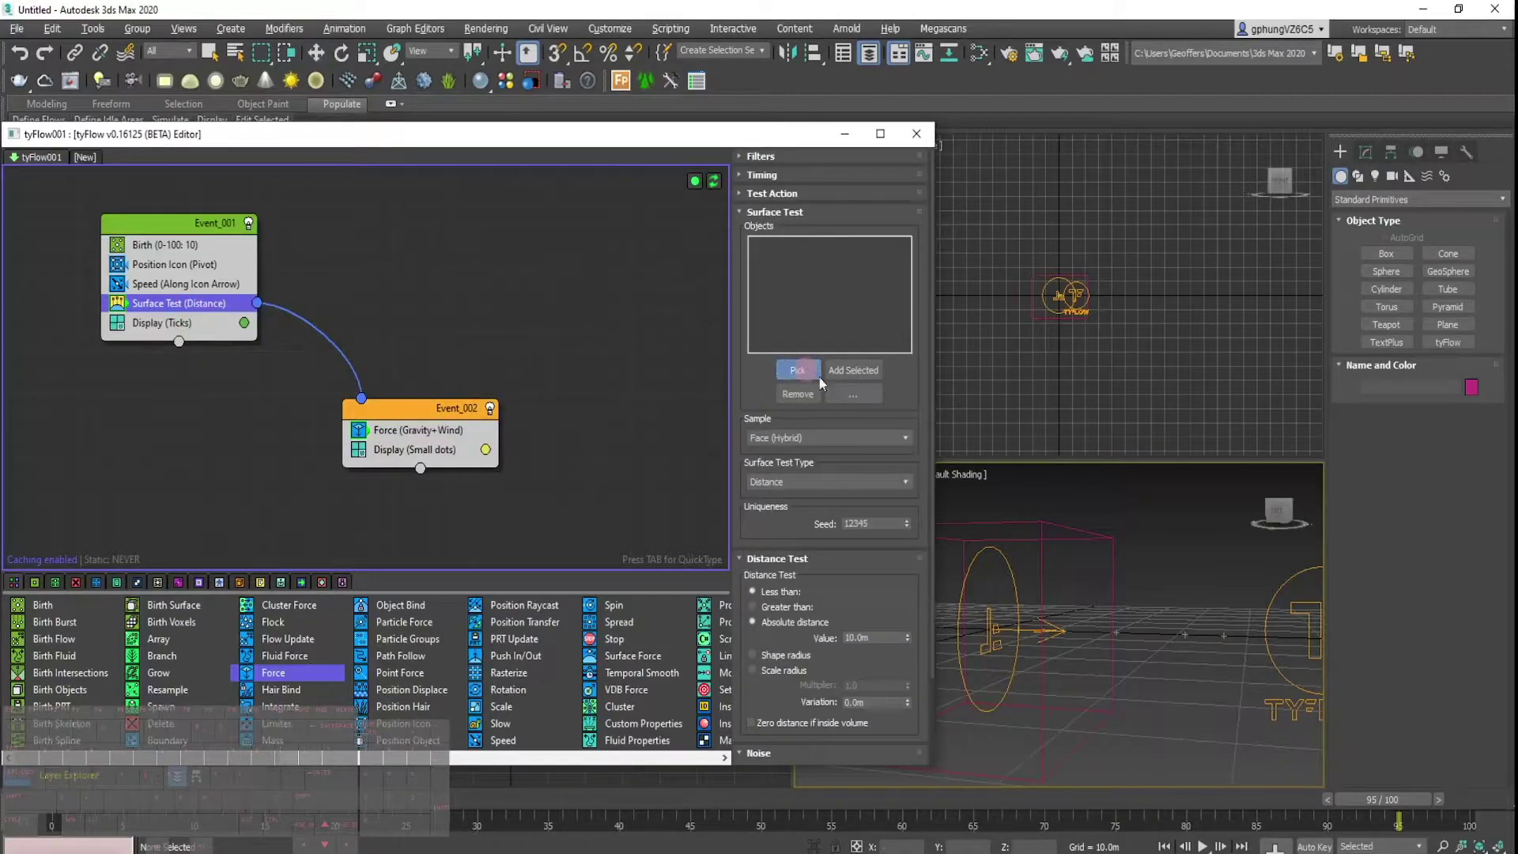
pyautogui.click(1057, 521)
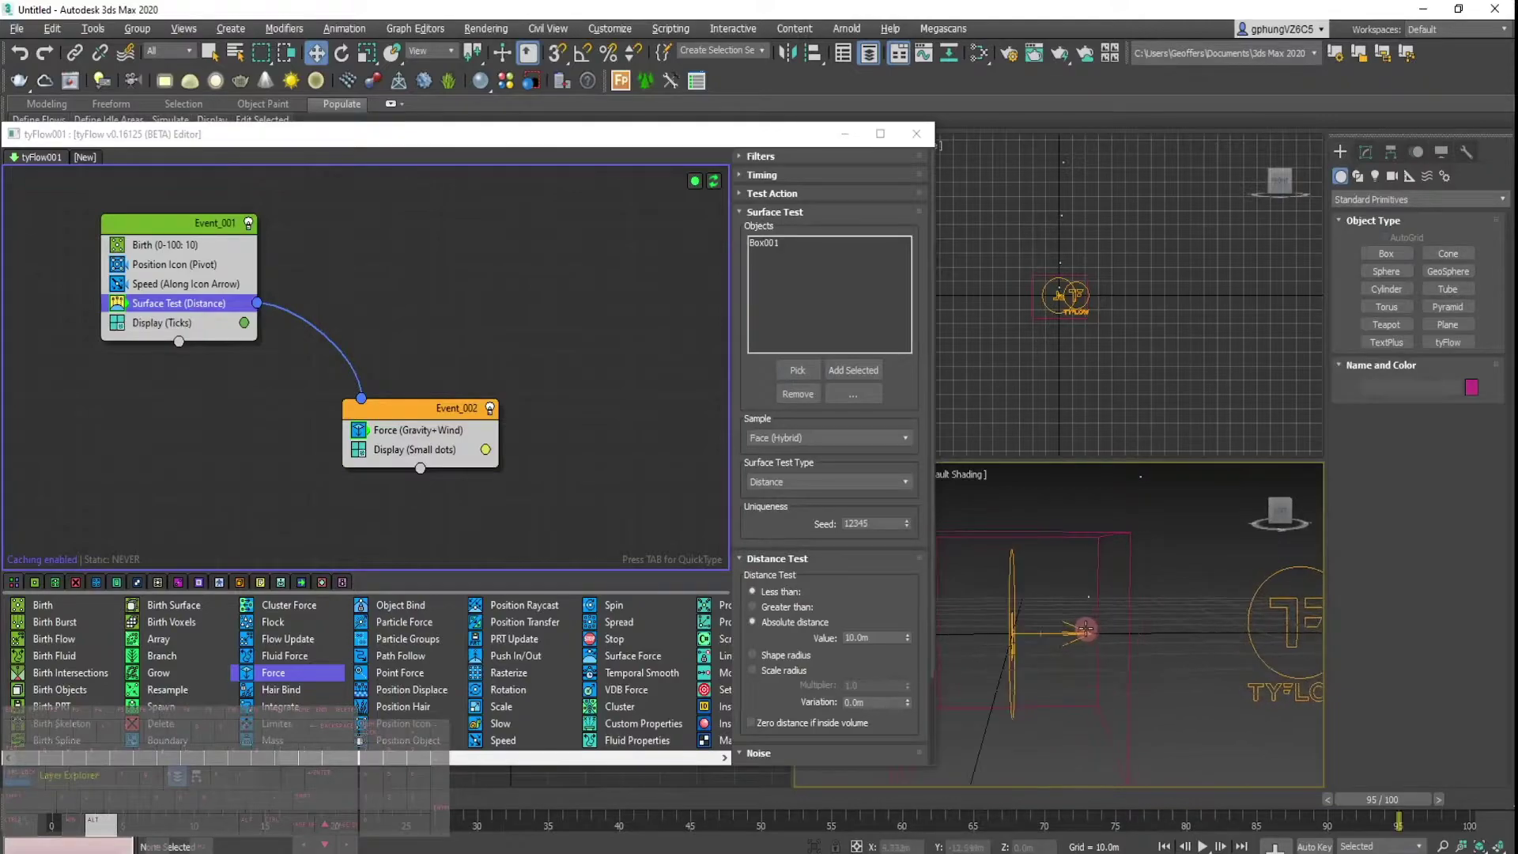
# Set the Event_002 Force operator's wind Z to 0.021 and its wind strength to 0.02 m.
pyautogui.scroll(-3, 1074, 627)
pyautogui.click(415, 434)
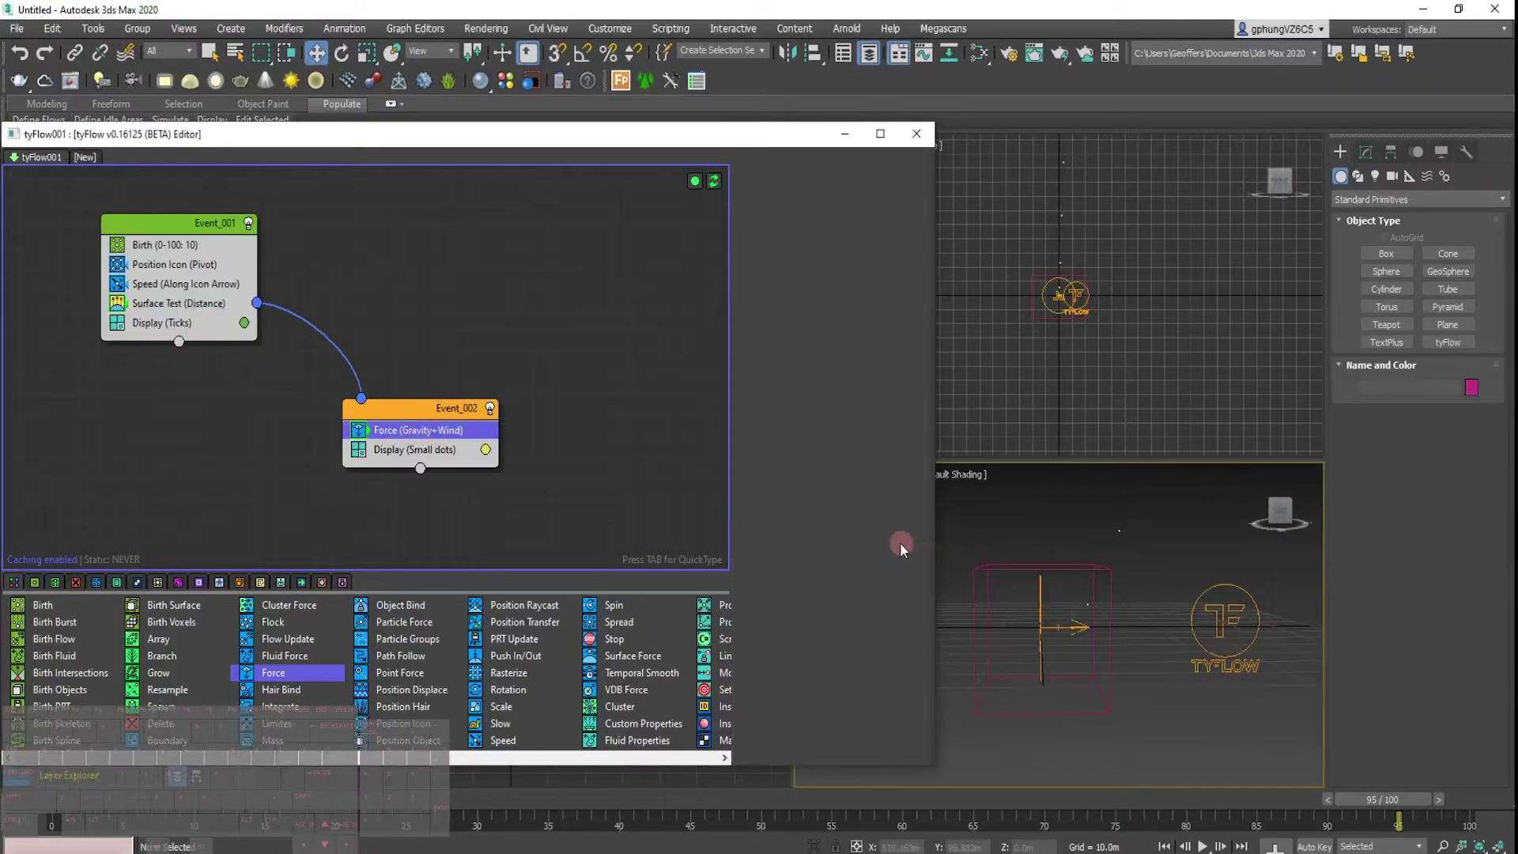
pyautogui.doubleClick(870, 576)
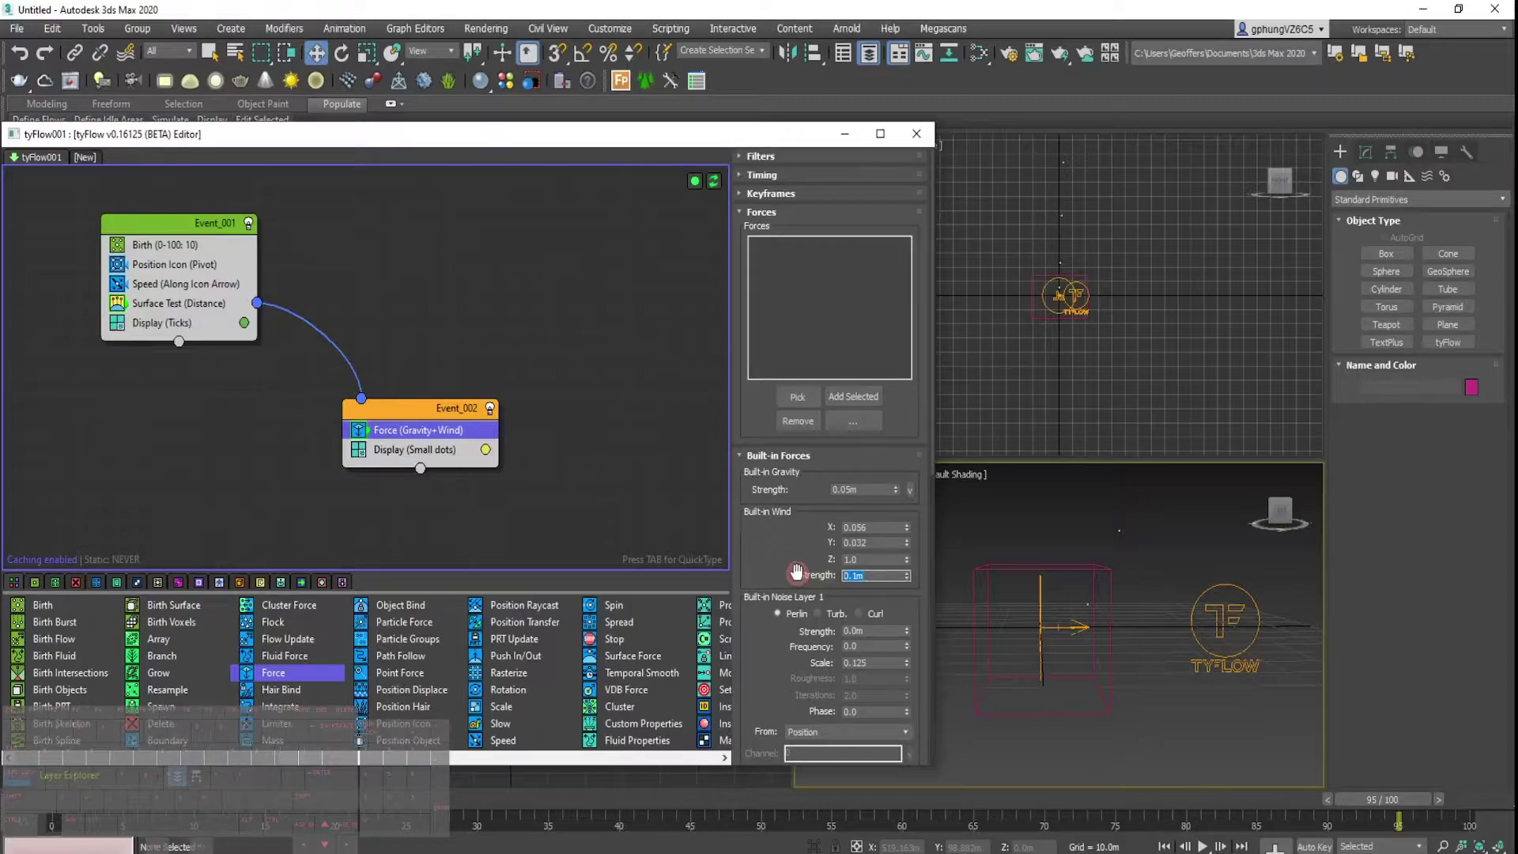
pyautogui.moveTo(862, 560); pyautogui.dragTo(790, 556)
pyautogui.write('0')
pyautogui.press('Return')
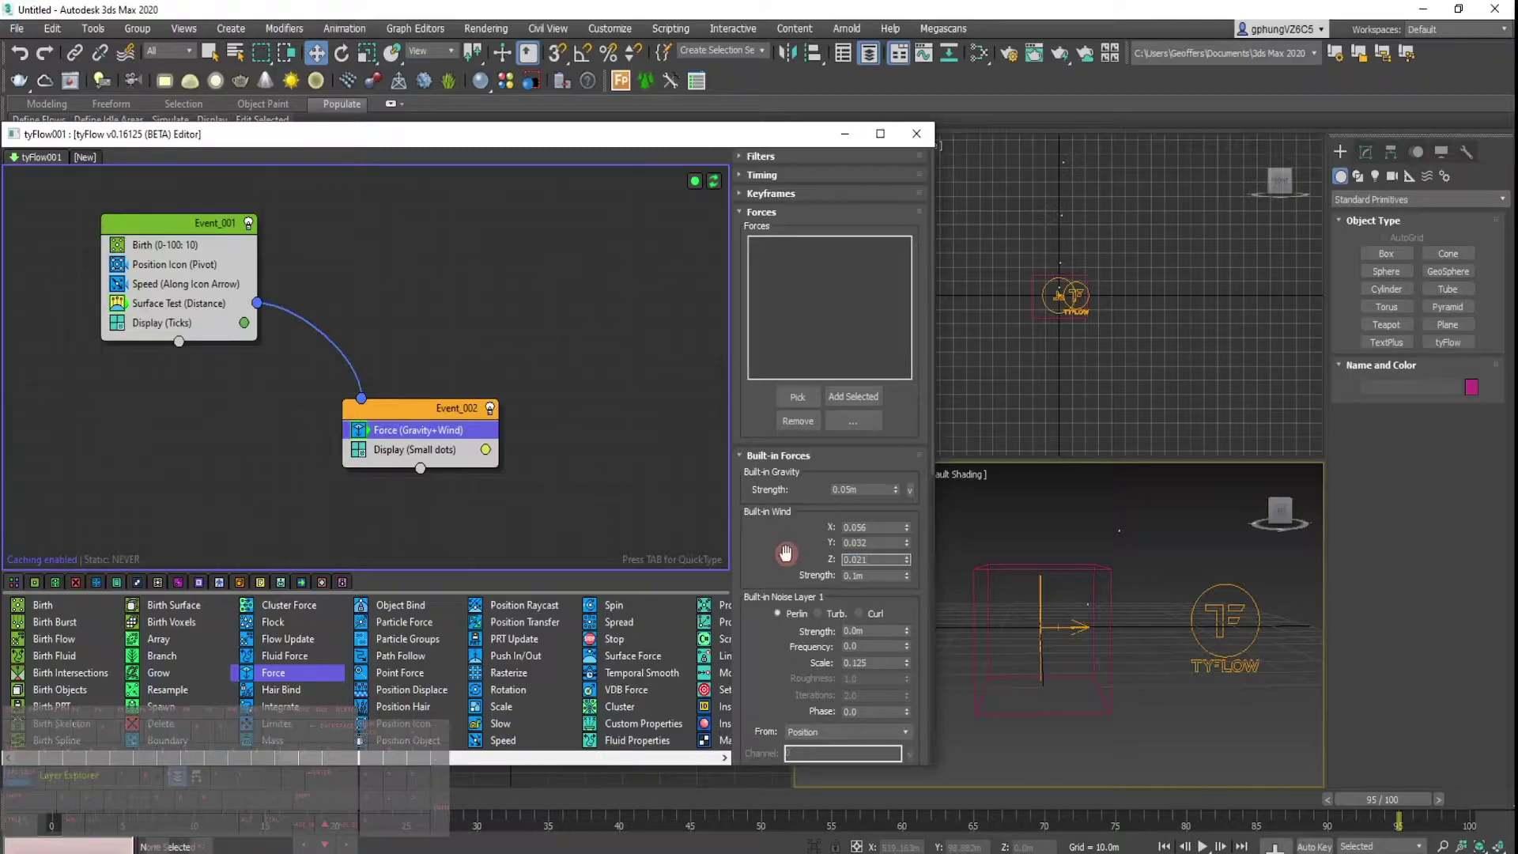
pyautogui.press('Return')
pyautogui.rightClick(906, 577)
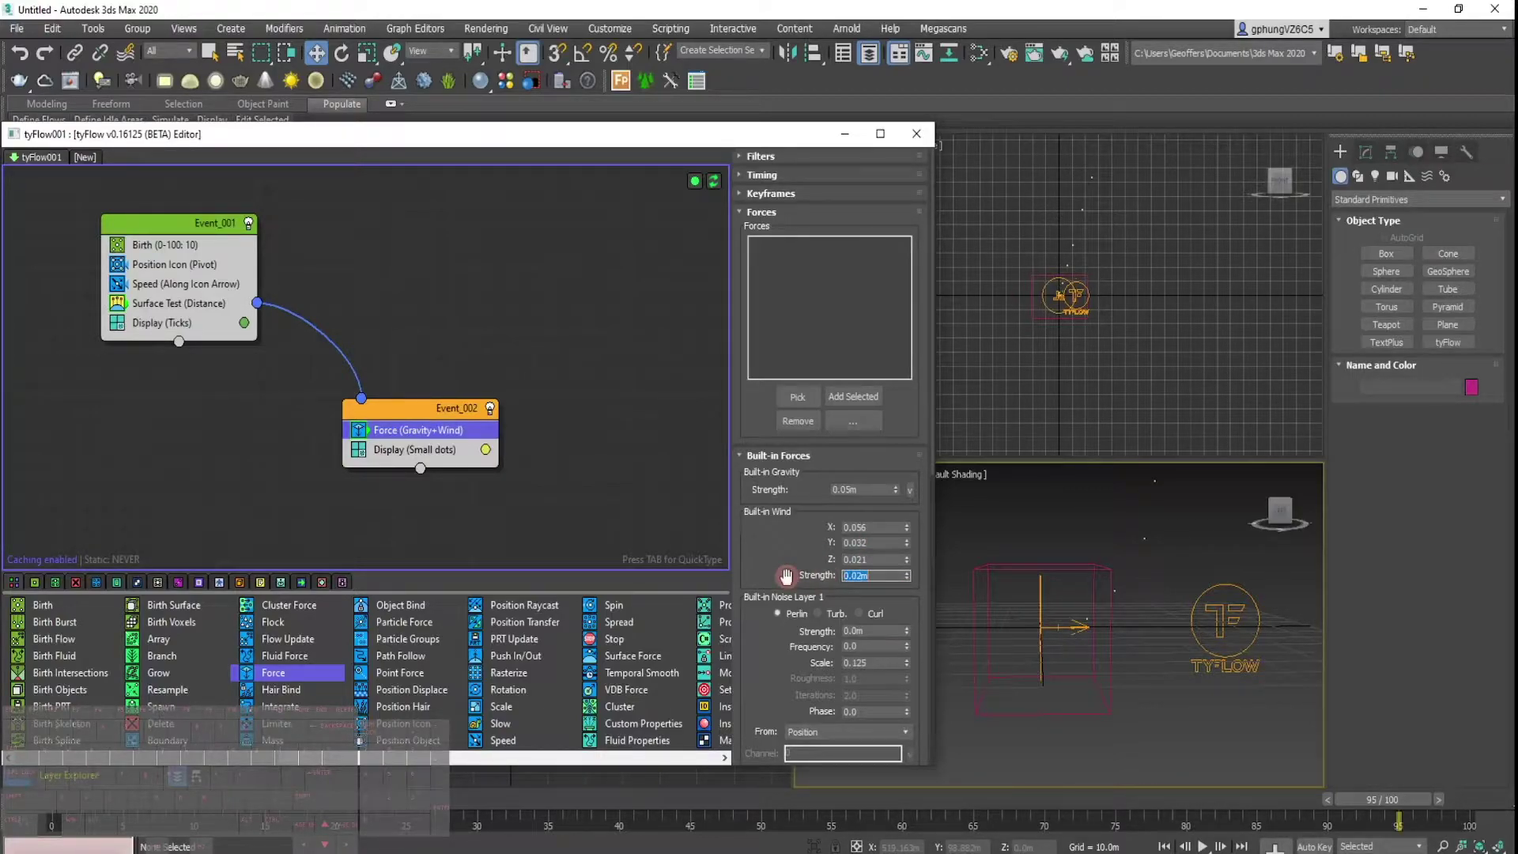
pyautogui.keyDown('alt'); pyautogui.moveTo(1083, 607); pyautogui.dragTo(1115, 645, button='middle'); pyautogui.keyUp('alt')
pyautogui.click(416, 362)
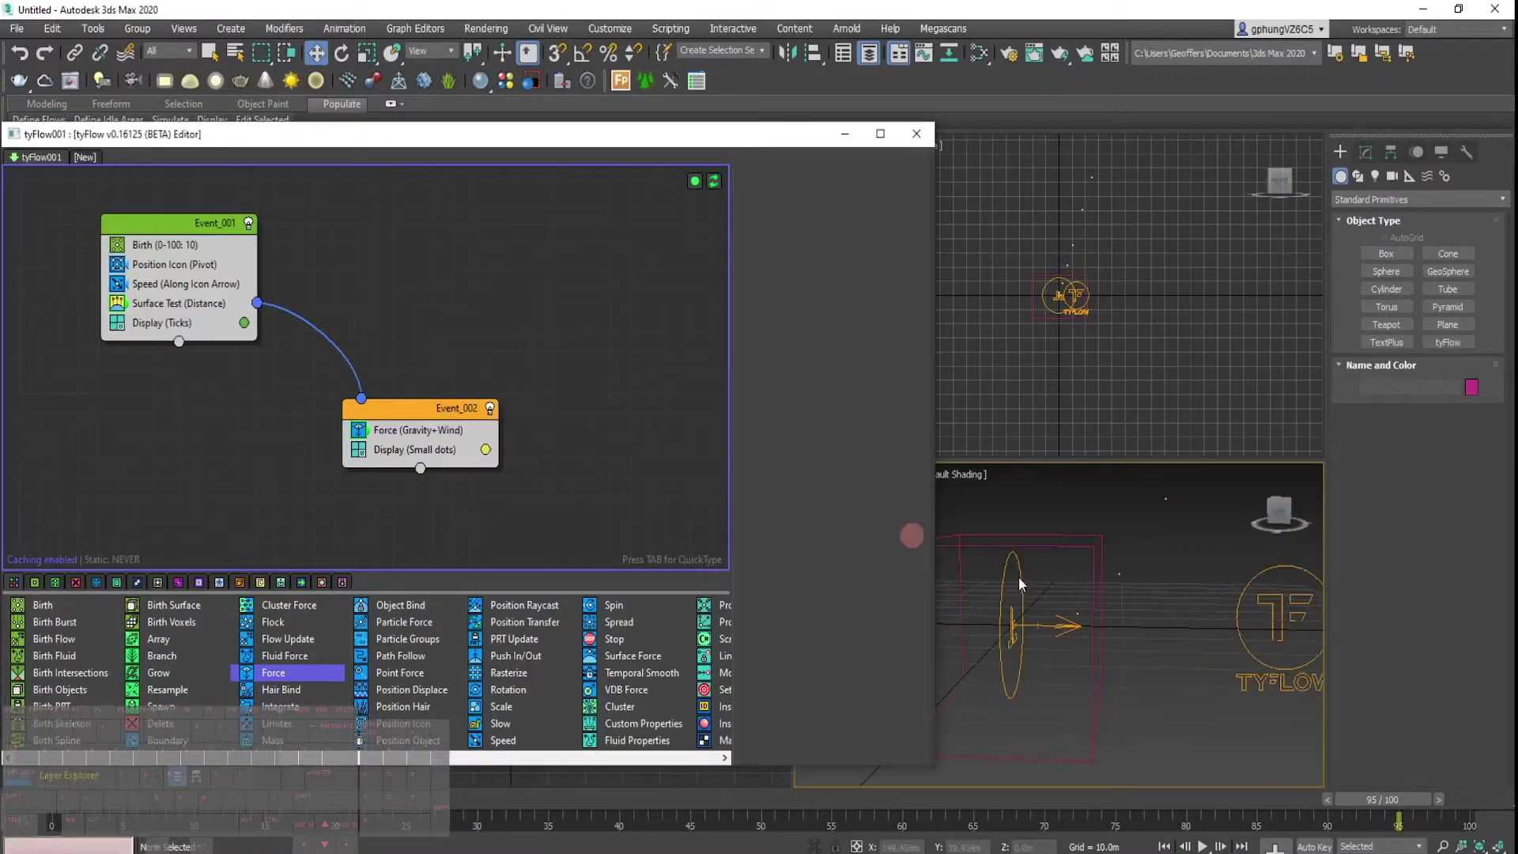
# Minimize the tyFlow editor, then shift Box001 slightly and scale it to about twice its length along the particles' direction.
pyautogui.moveTo(1018, 581)
pyautogui.keyDown('alt'); pyautogui.mouseDown(button='middle')
pyautogui.moveTo(1071, 644)
pyautogui.moveTo(1012, 623)
pyautogui.moveTo(1076, 581)
pyautogui.moveTo(1147, 587)
pyautogui.moveTo(1229, 558)
pyautogui.moveTo(1283, 509)
pyautogui.moveTo(1156, 596)
pyautogui.moveTo(1170, 533)
pyautogui.mouseUp(button='middle'); pyautogui.keyUp('alt')
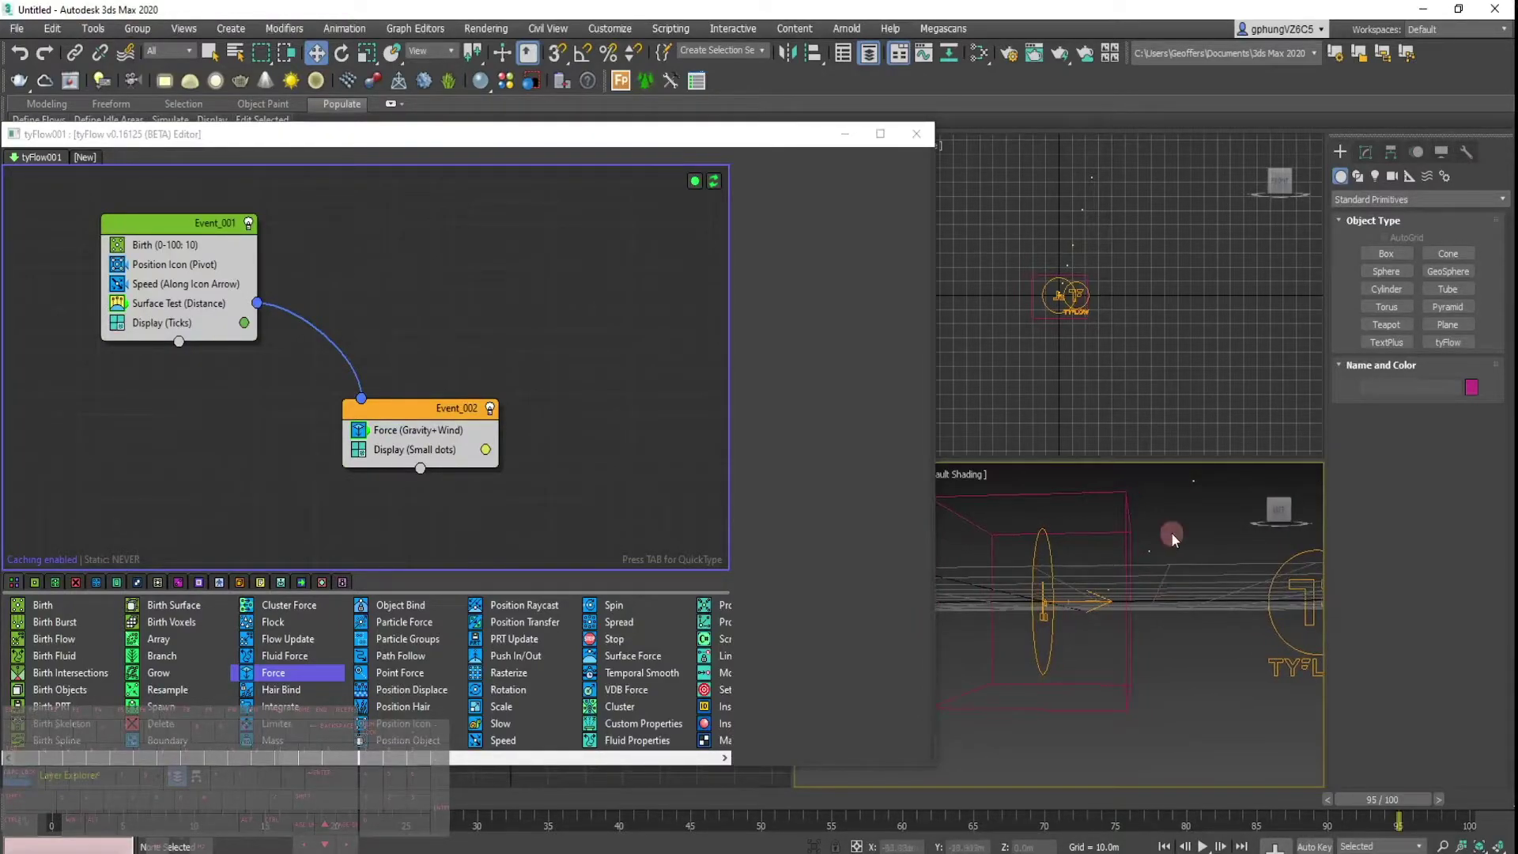
pyautogui.click(846, 133)
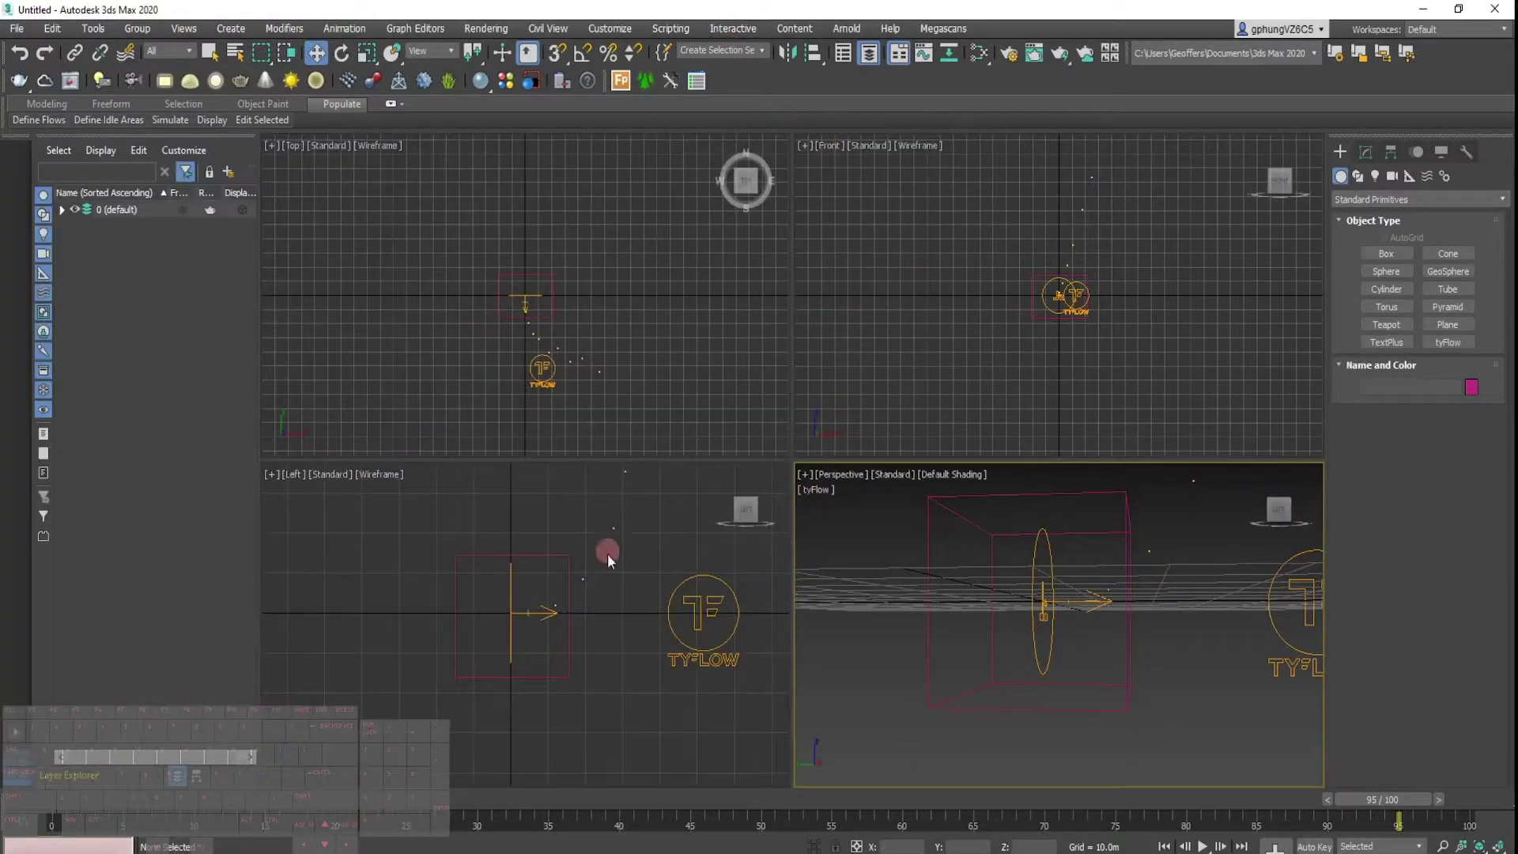
pyautogui.scroll(5, 541, 620)
pyautogui.scroll(2, 541, 620)
pyautogui.click(642, 611)
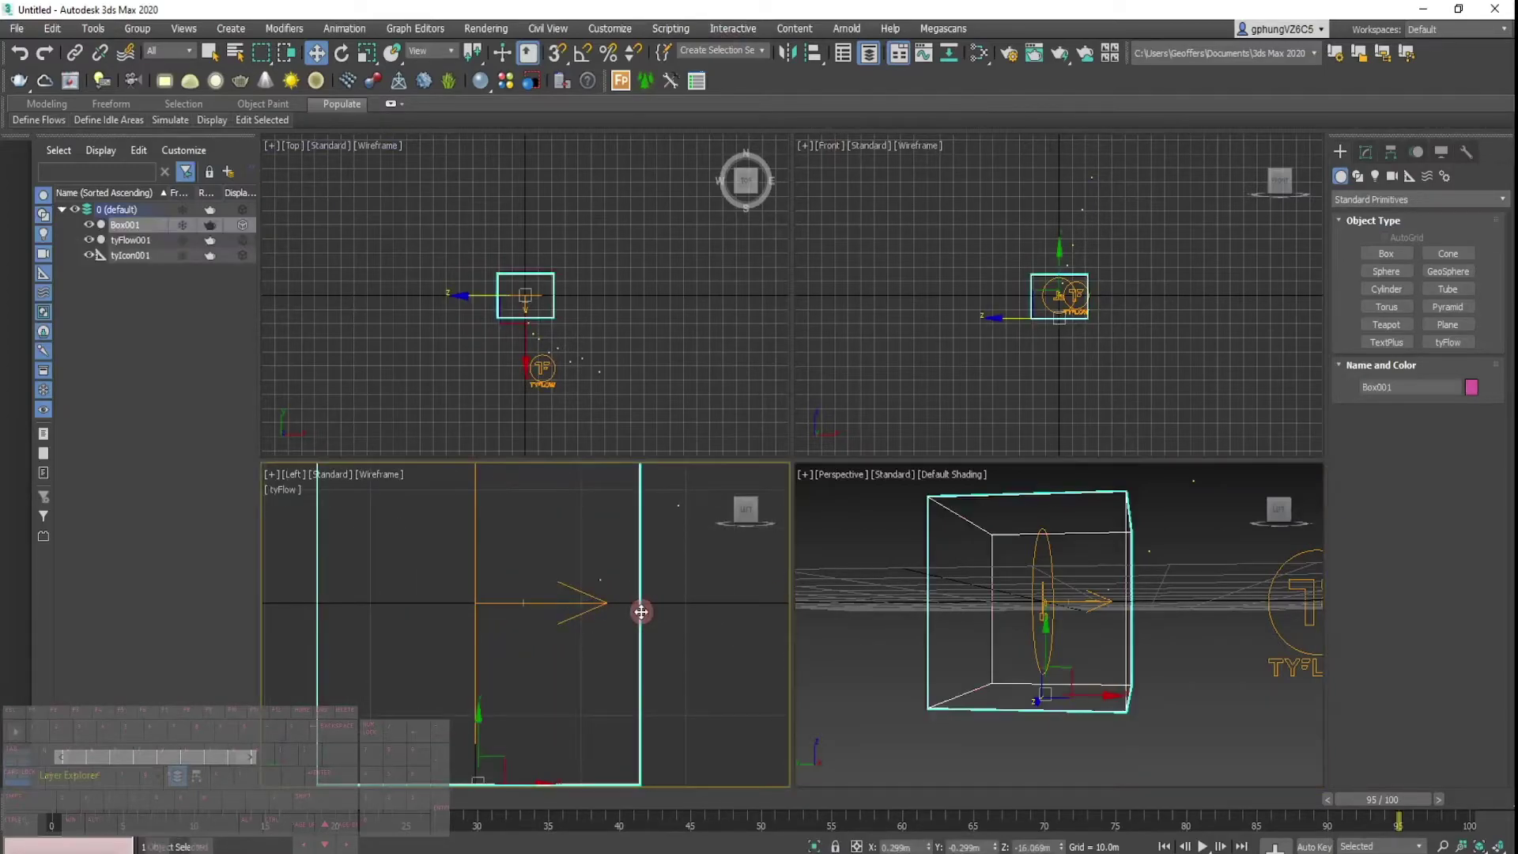
pyautogui.scroll(-2, 611, 610)
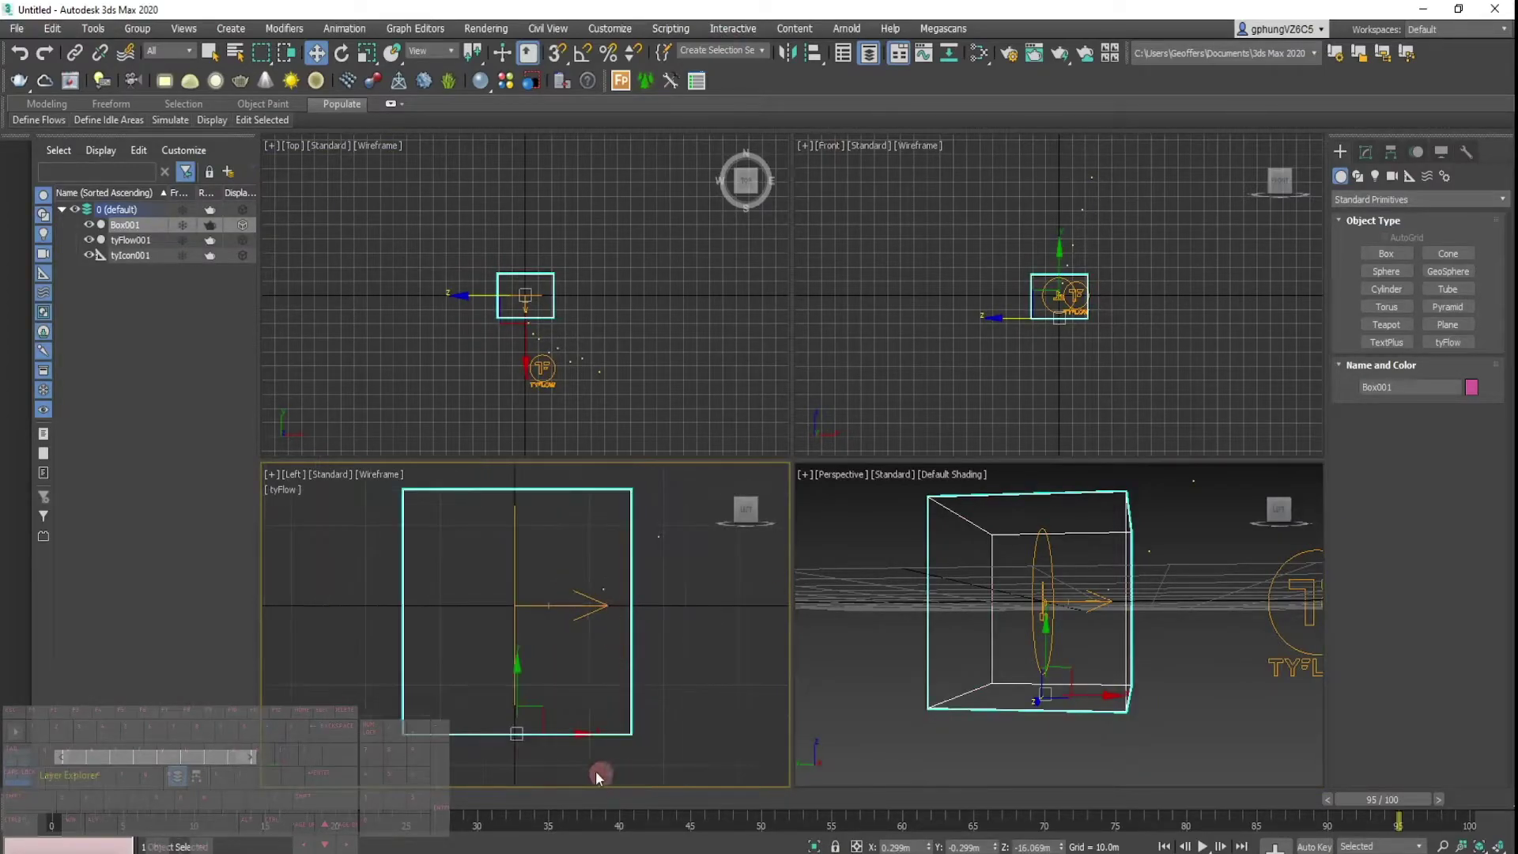
pyautogui.click(581, 733)
pyautogui.moveTo(581, 734); pyautogui.dragTo(685, 734)
pyautogui.press('e')
pyautogui.press('r')
pyautogui.moveTo(679, 659); pyautogui.dragTo(487, 675, button='middle')
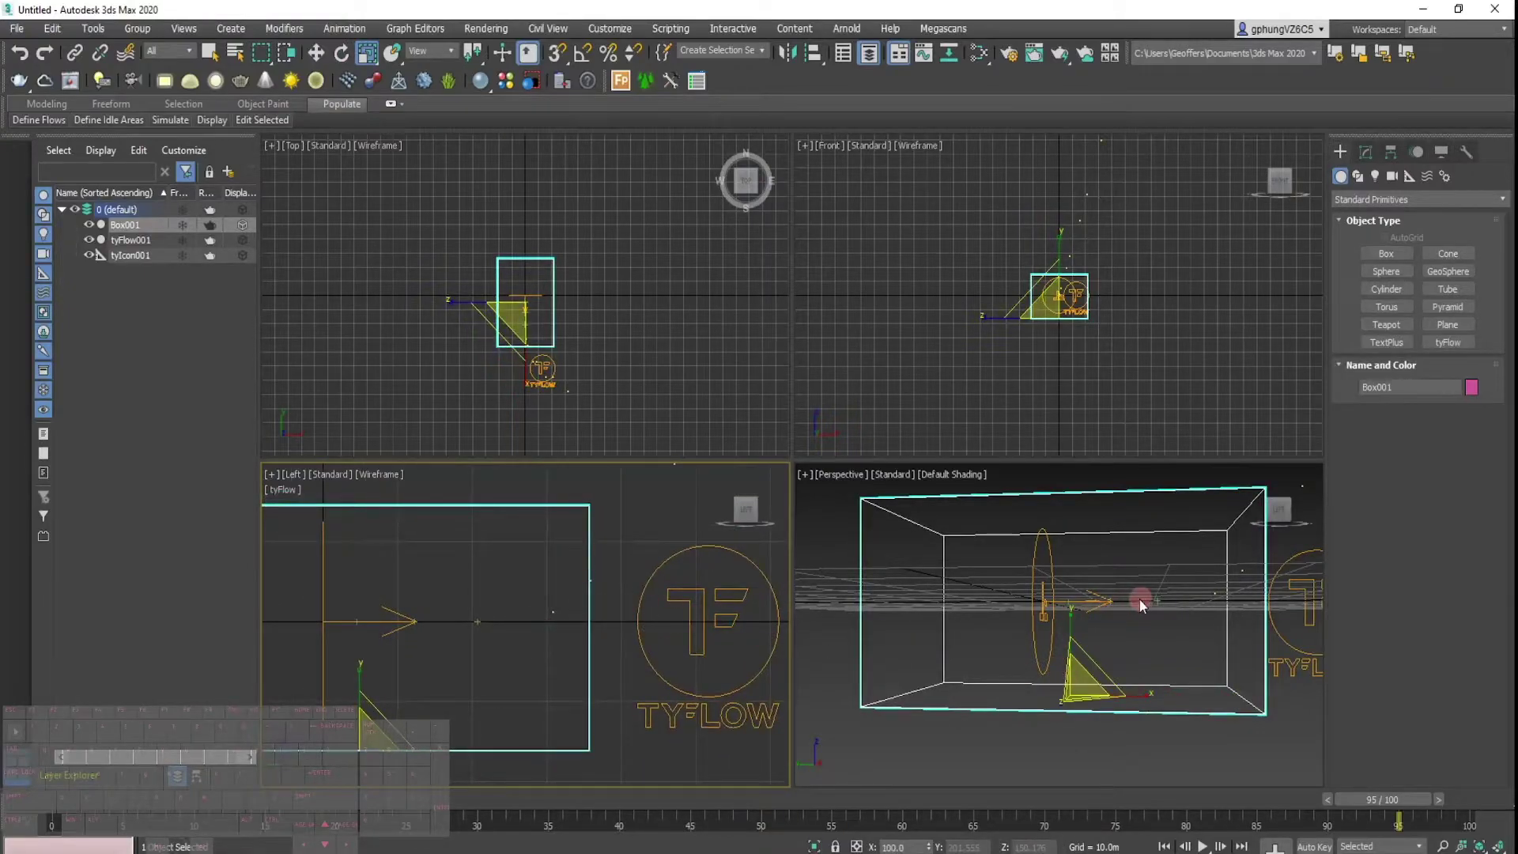
# Return to the tyFlow editor and add a Shape operator to Event_001 directly below the Surface Test.
pyautogui.keyDown('alt'); pyautogui.moveTo(1141, 600); pyautogui.dragTo(1115, 602, button='middle'); pyautogui.keyUp('alt')
pyautogui.moveTo(1115, 602)
pyautogui.mouseDown(button='middle')
pyautogui.moveTo(1051, 620)
pyautogui.moveTo(1099, 617)
pyautogui.mouseUp(button='middle')
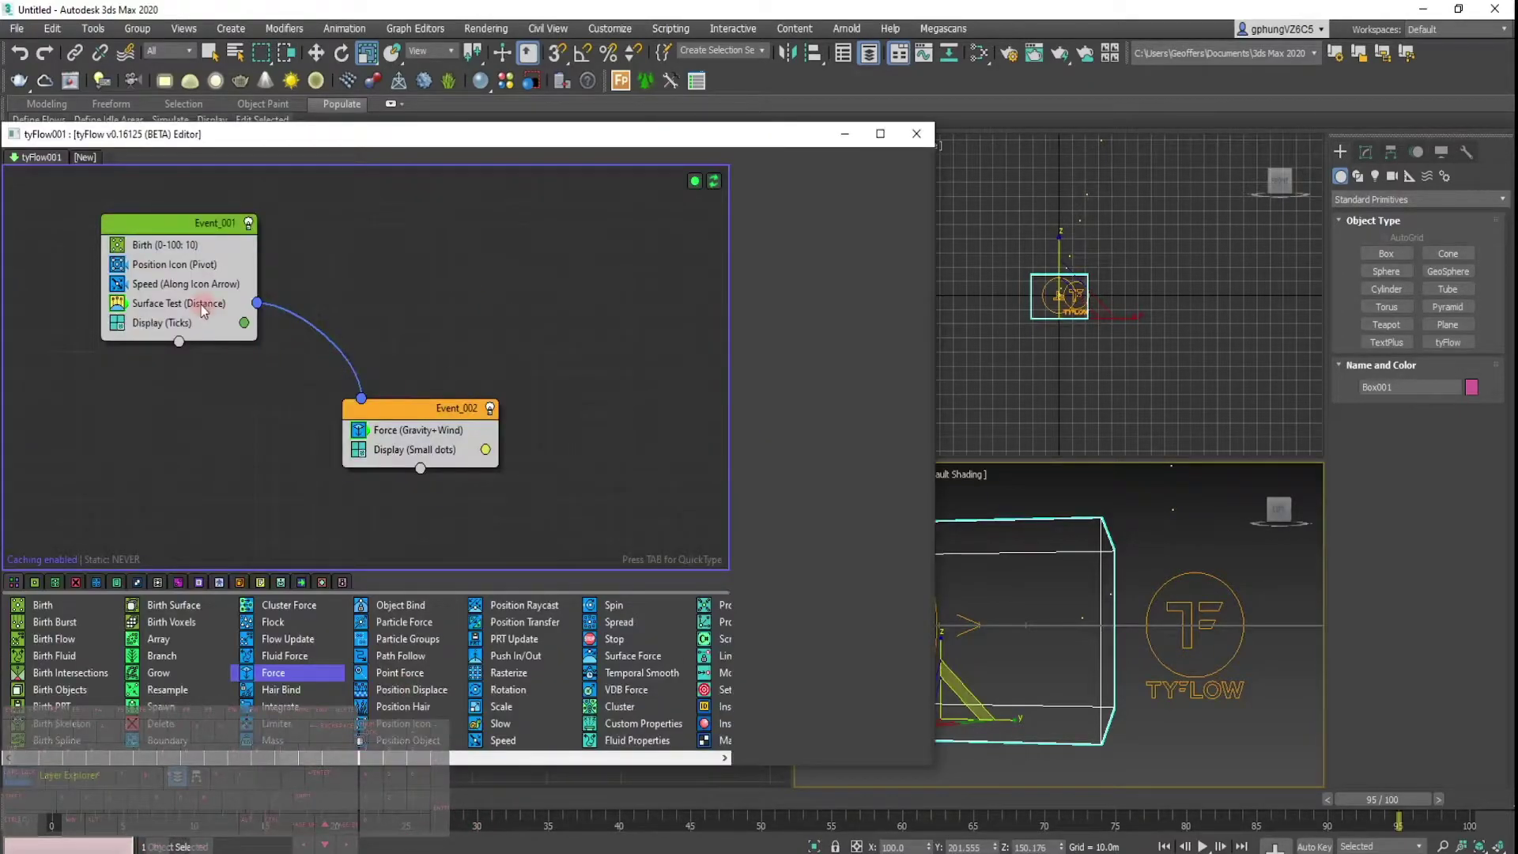
pyautogui.click(203, 307)
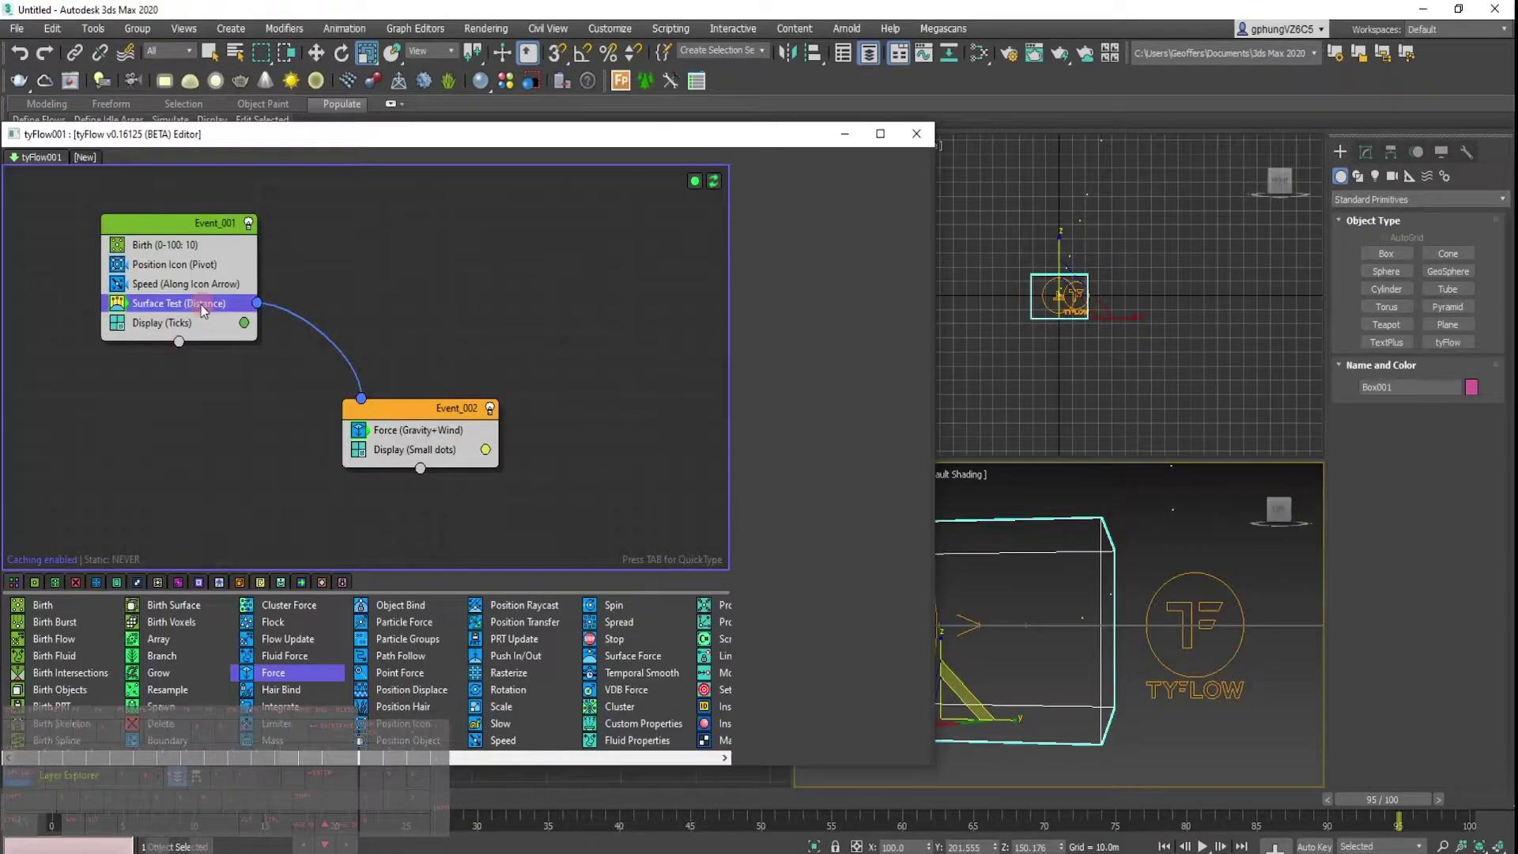
pyautogui.rightClick(204, 310)
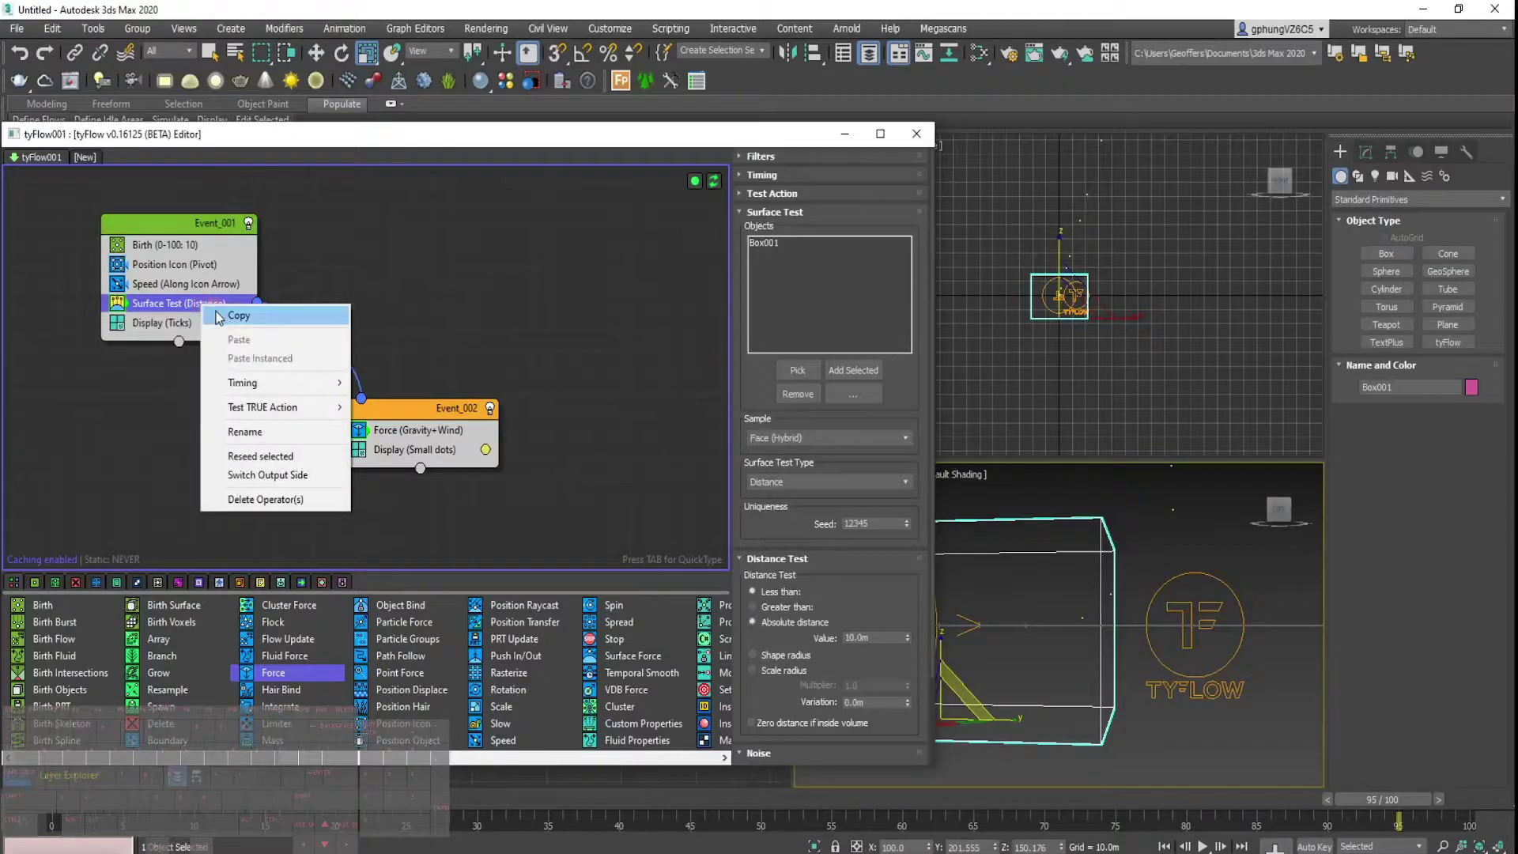
pyautogui.click(187, 309)
pyautogui.press('Tab')
pyautogui.write('shape')
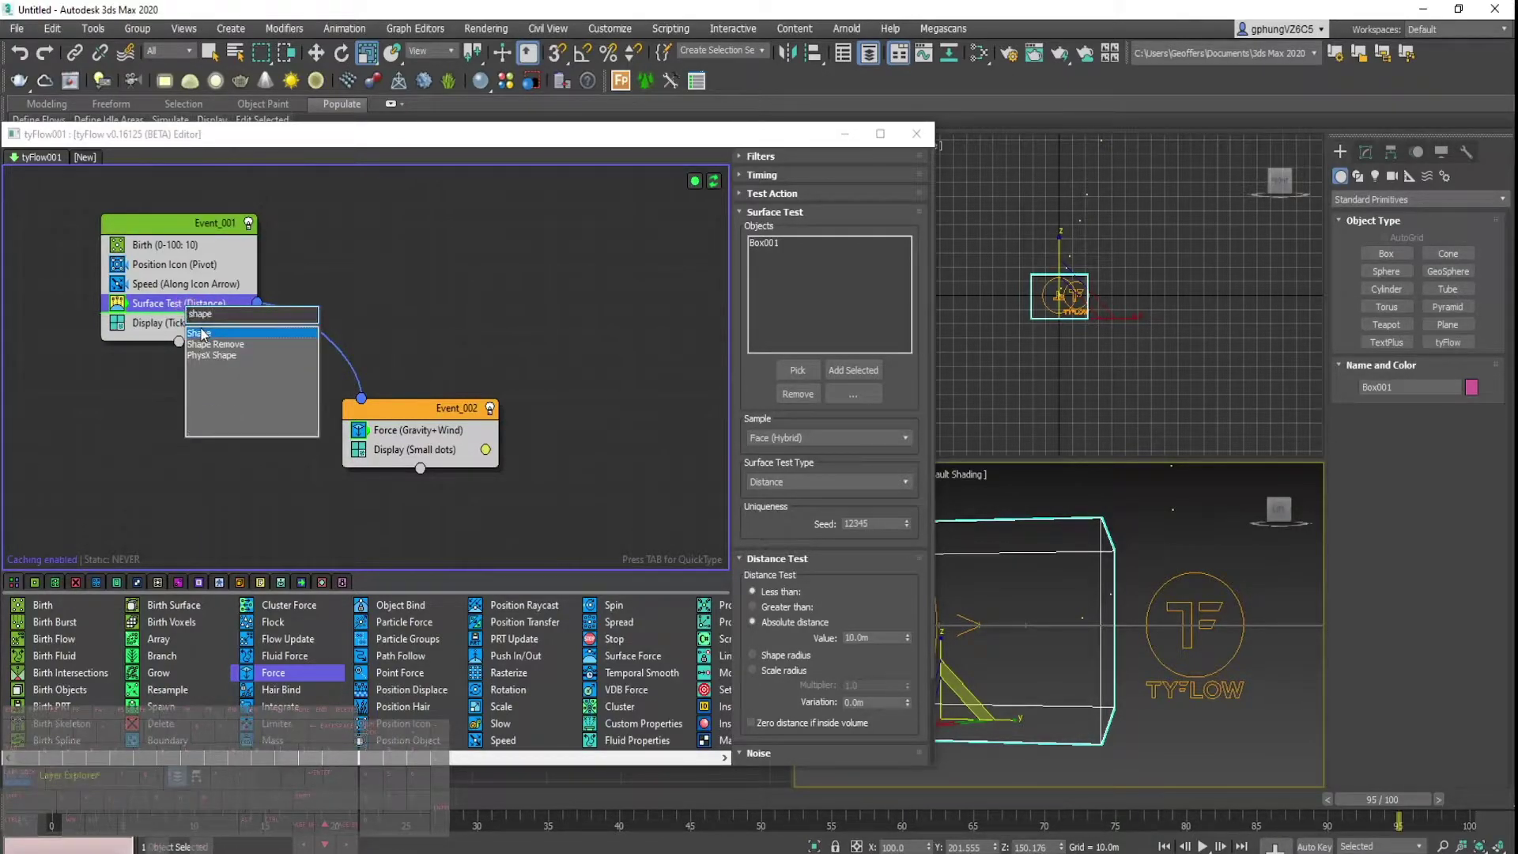
pyautogui.click(200, 332)
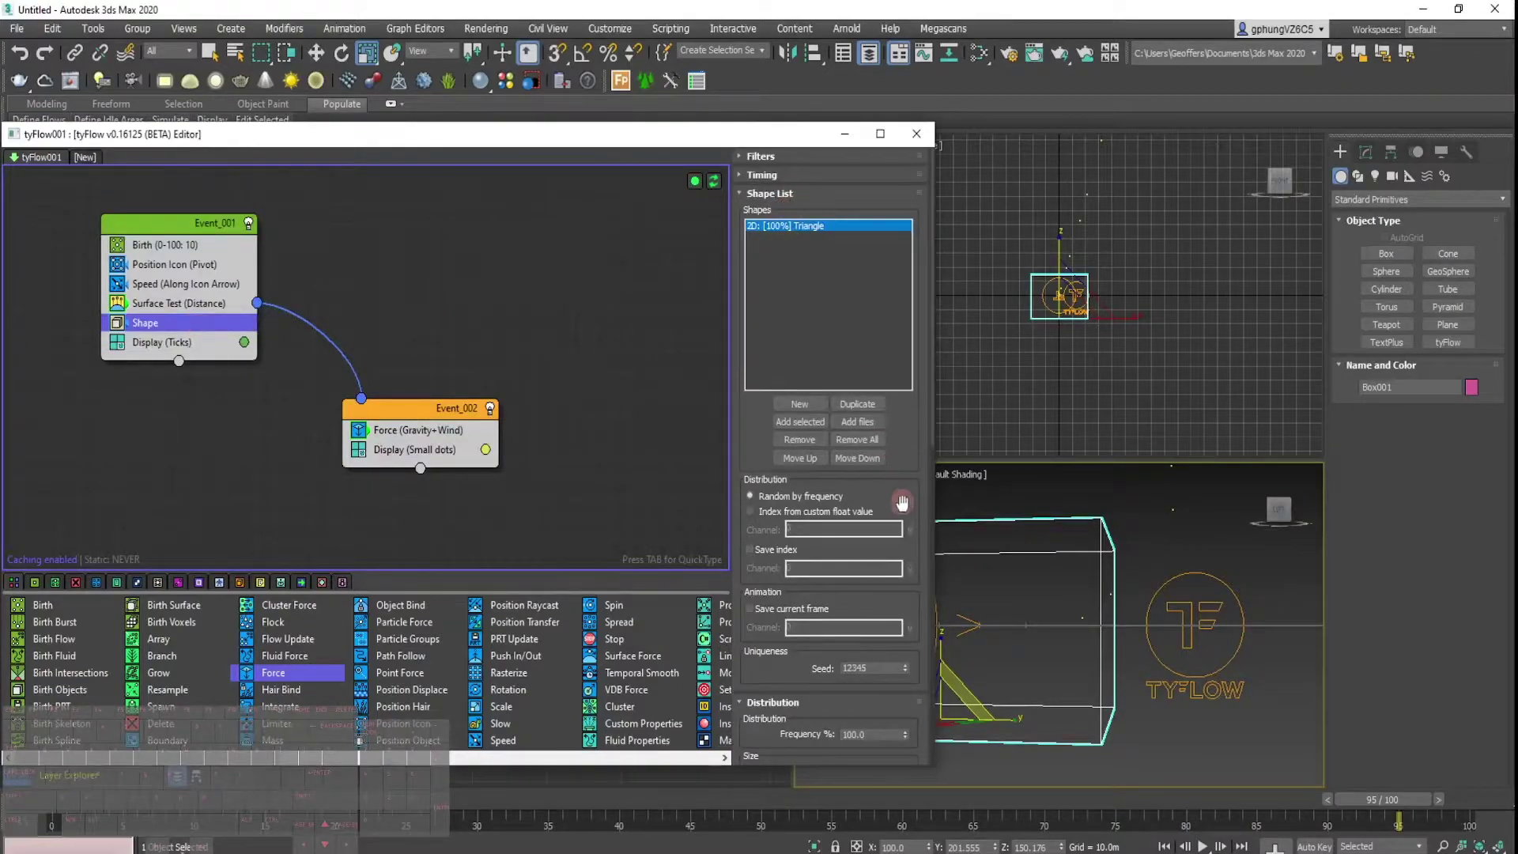
# Set the Shape operator's mesh type to the 3D Sphere (MidRes).
pyautogui.scroll(-3, 923, 537)
pyautogui.scroll(-1, 923, 537)
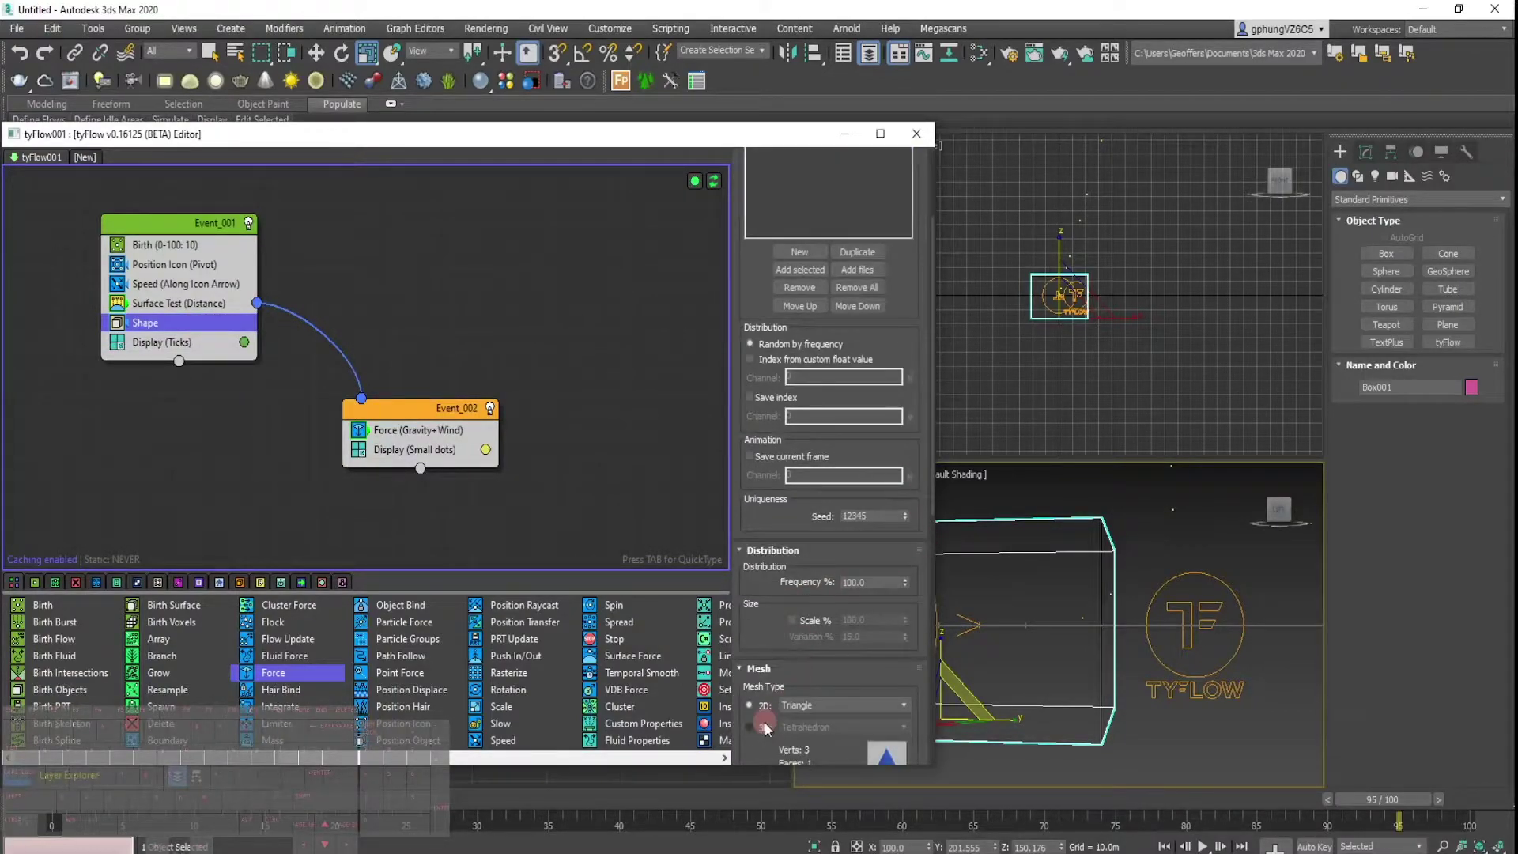
pyautogui.click(760, 733)
pyautogui.click(841, 728)
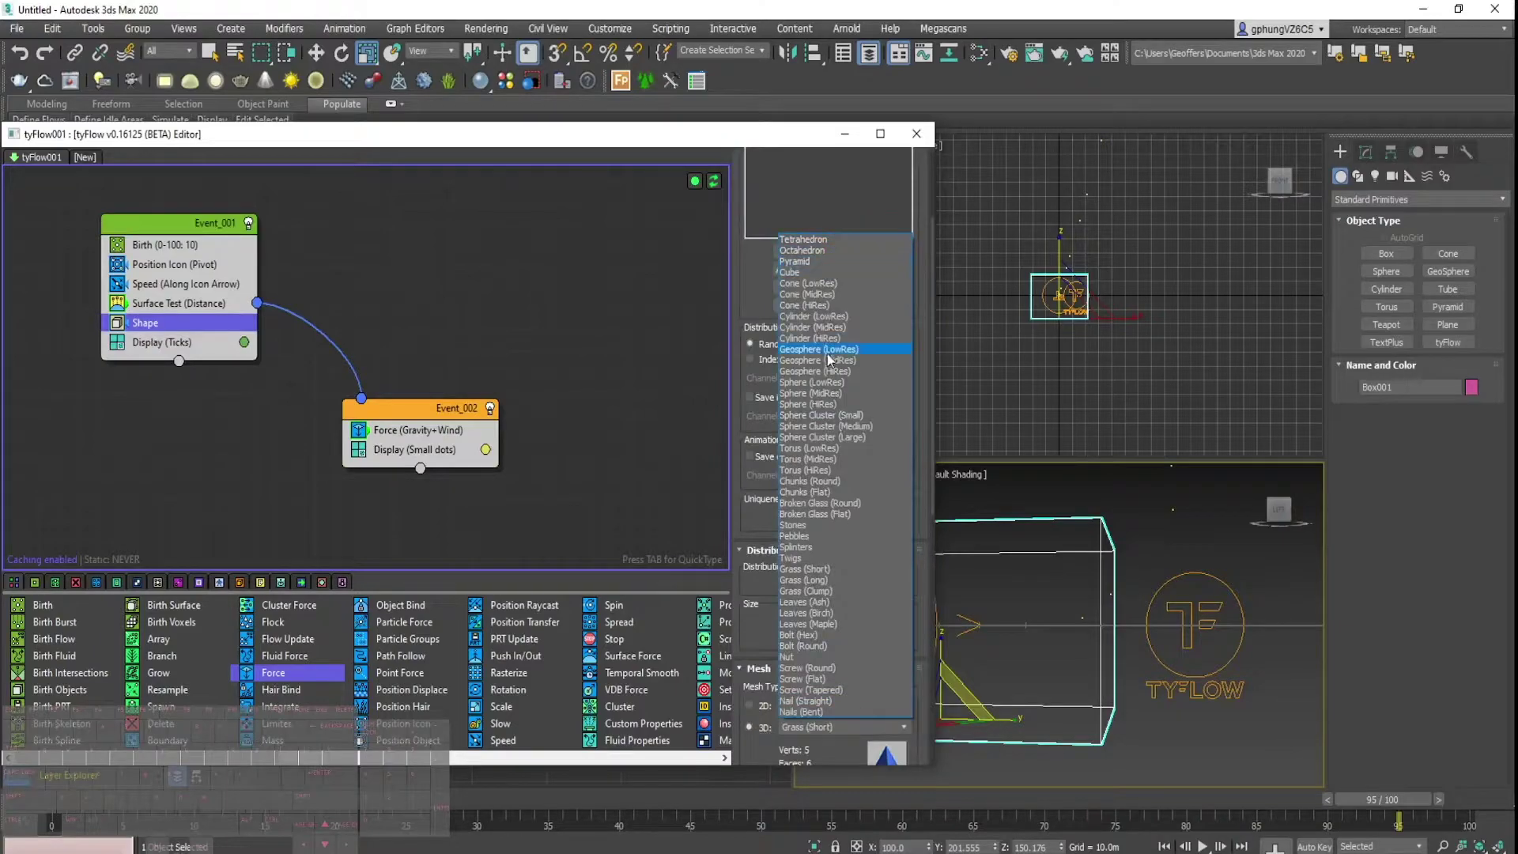
pyautogui.click(839, 393)
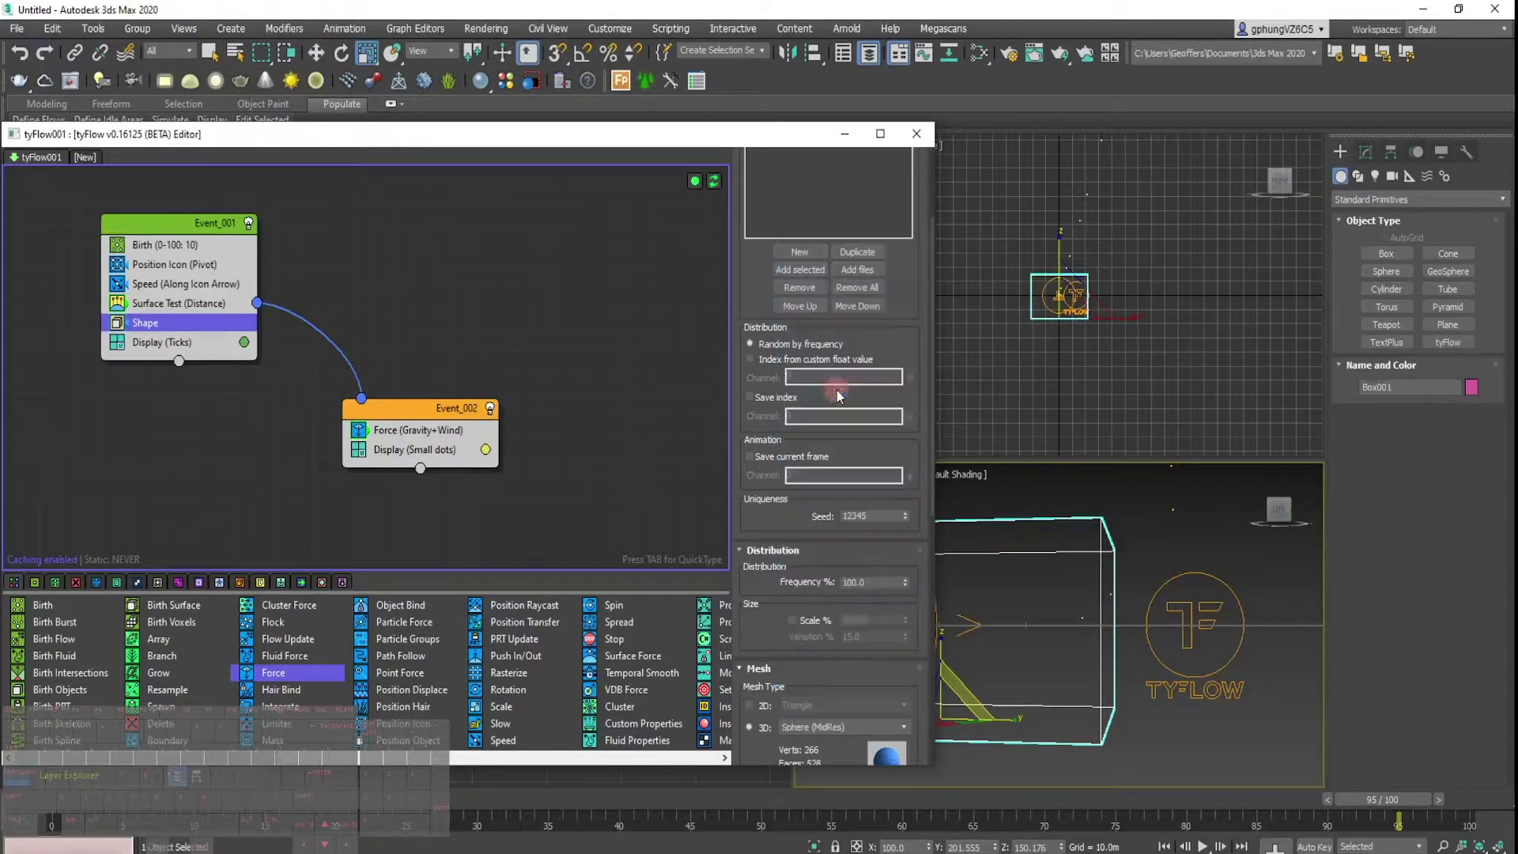
pyautogui.click(851, 583)
pyautogui.click(811, 624)
# Set the Display operators of Event_001 and Event_002 to show particles as Geometry.
pyautogui.click(183, 340)
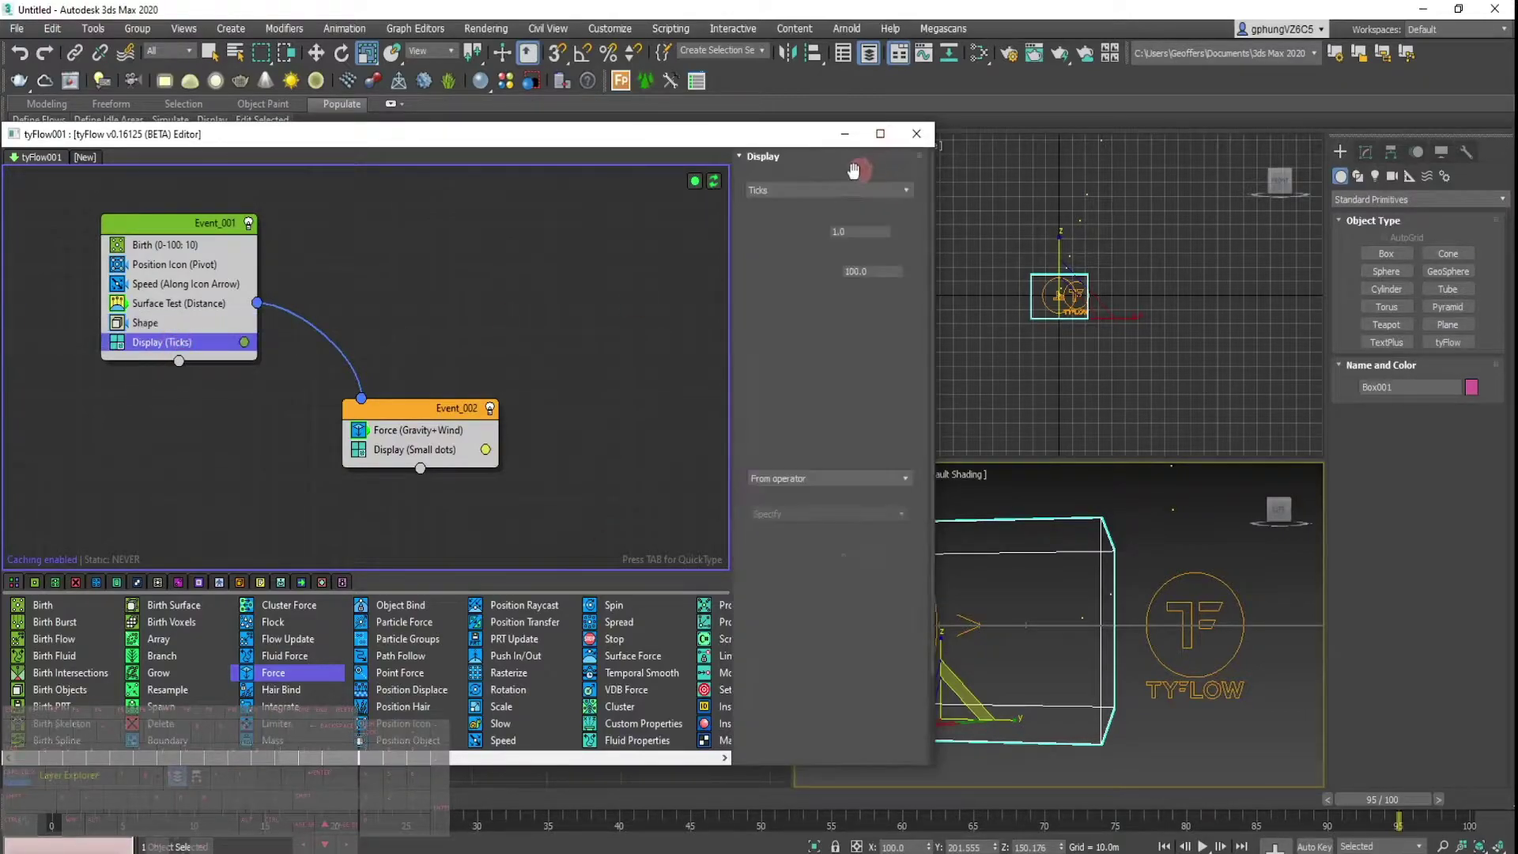
pyautogui.click(839, 190)
pyautogui.click(775, 261)
pyautogui.click(576, 431)
pyautogui.click(427, 449)
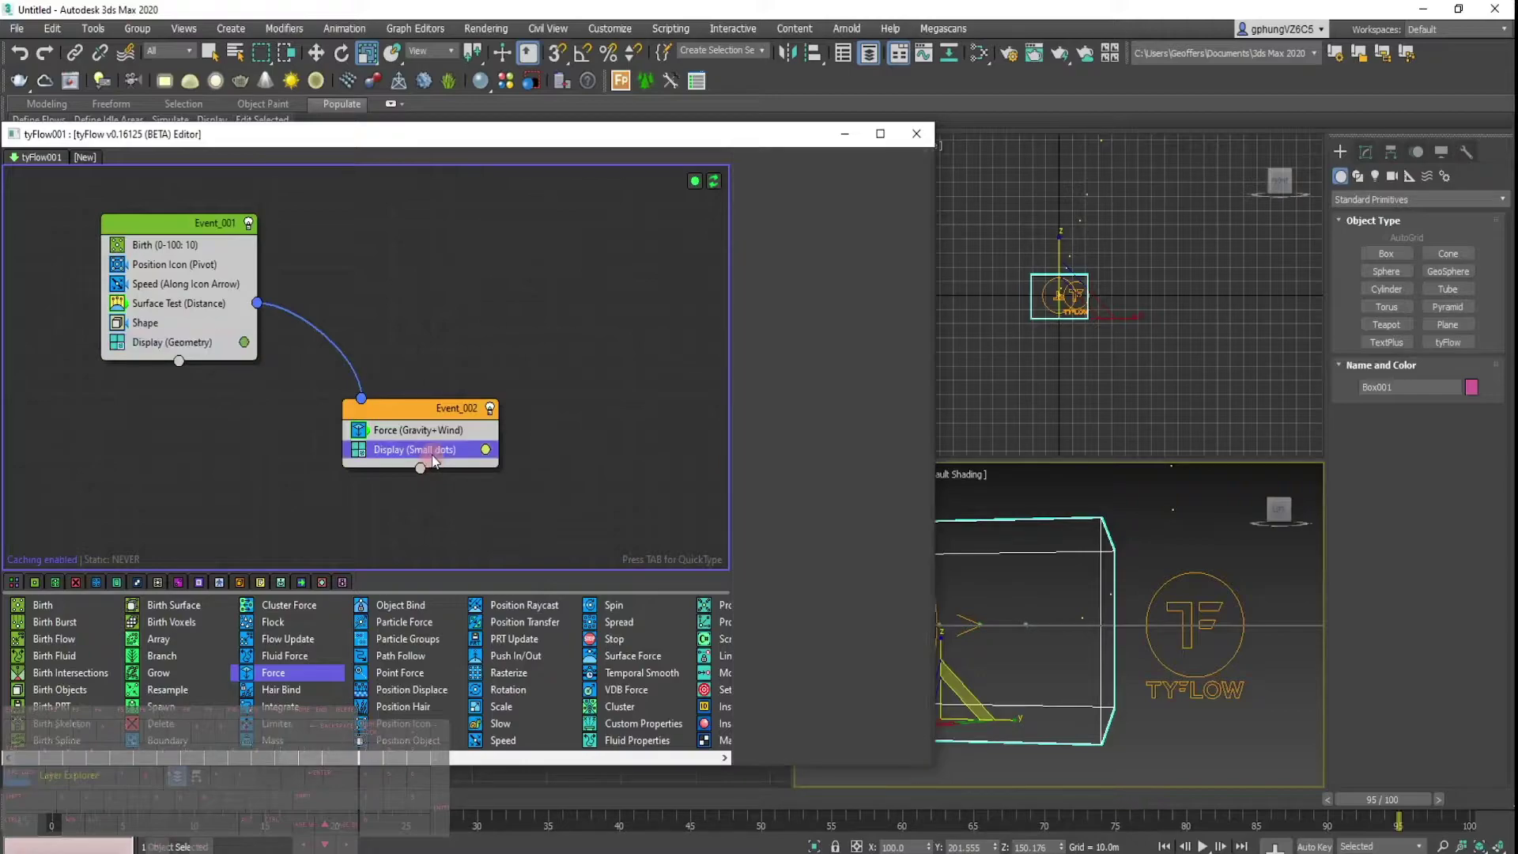
pyautogui.click(850, 191)
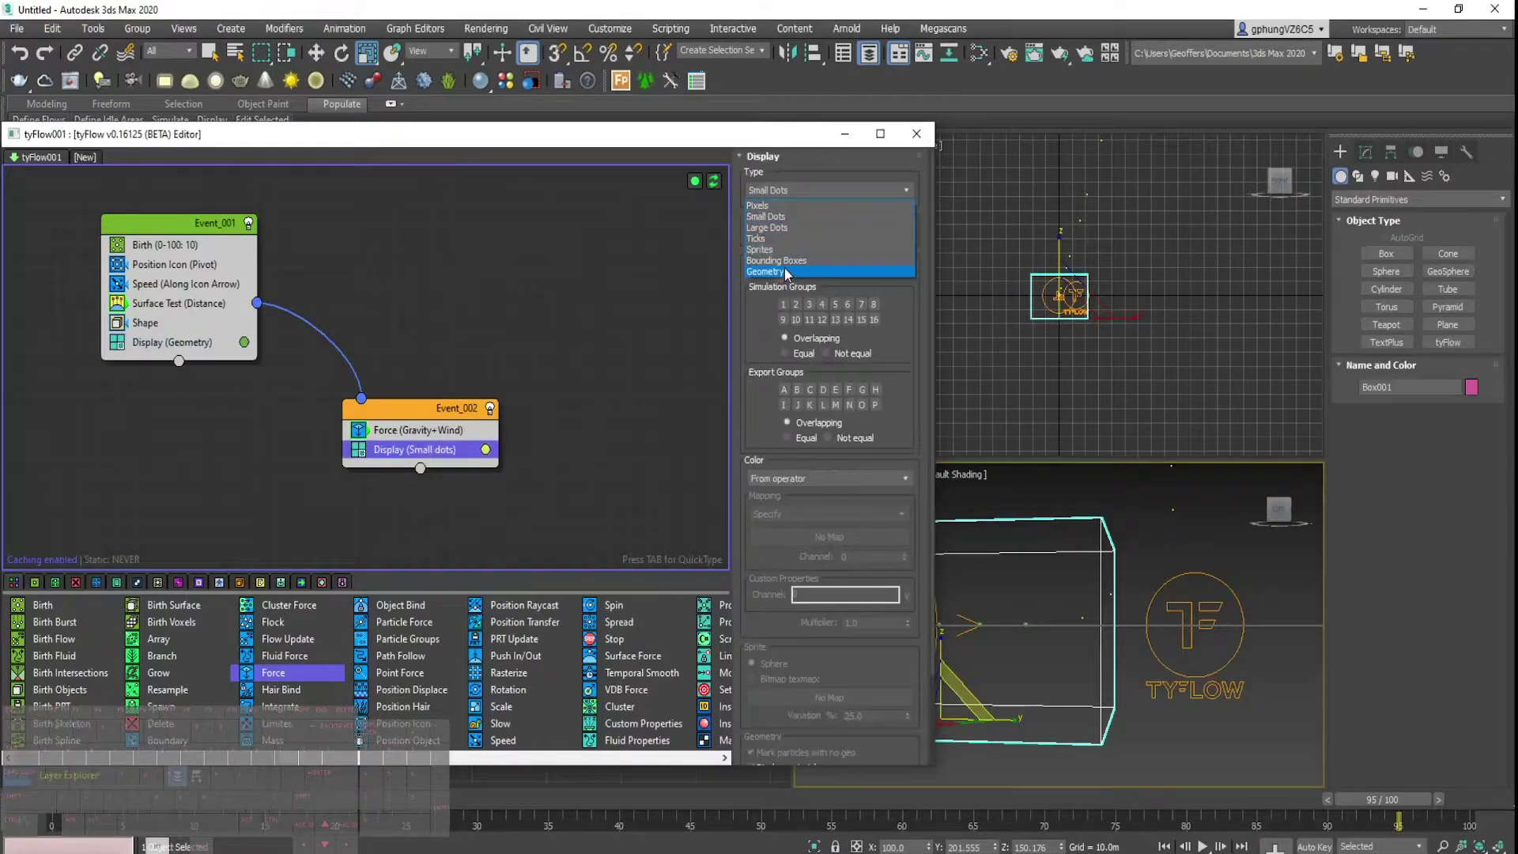
pyautogui.click(784, 265)
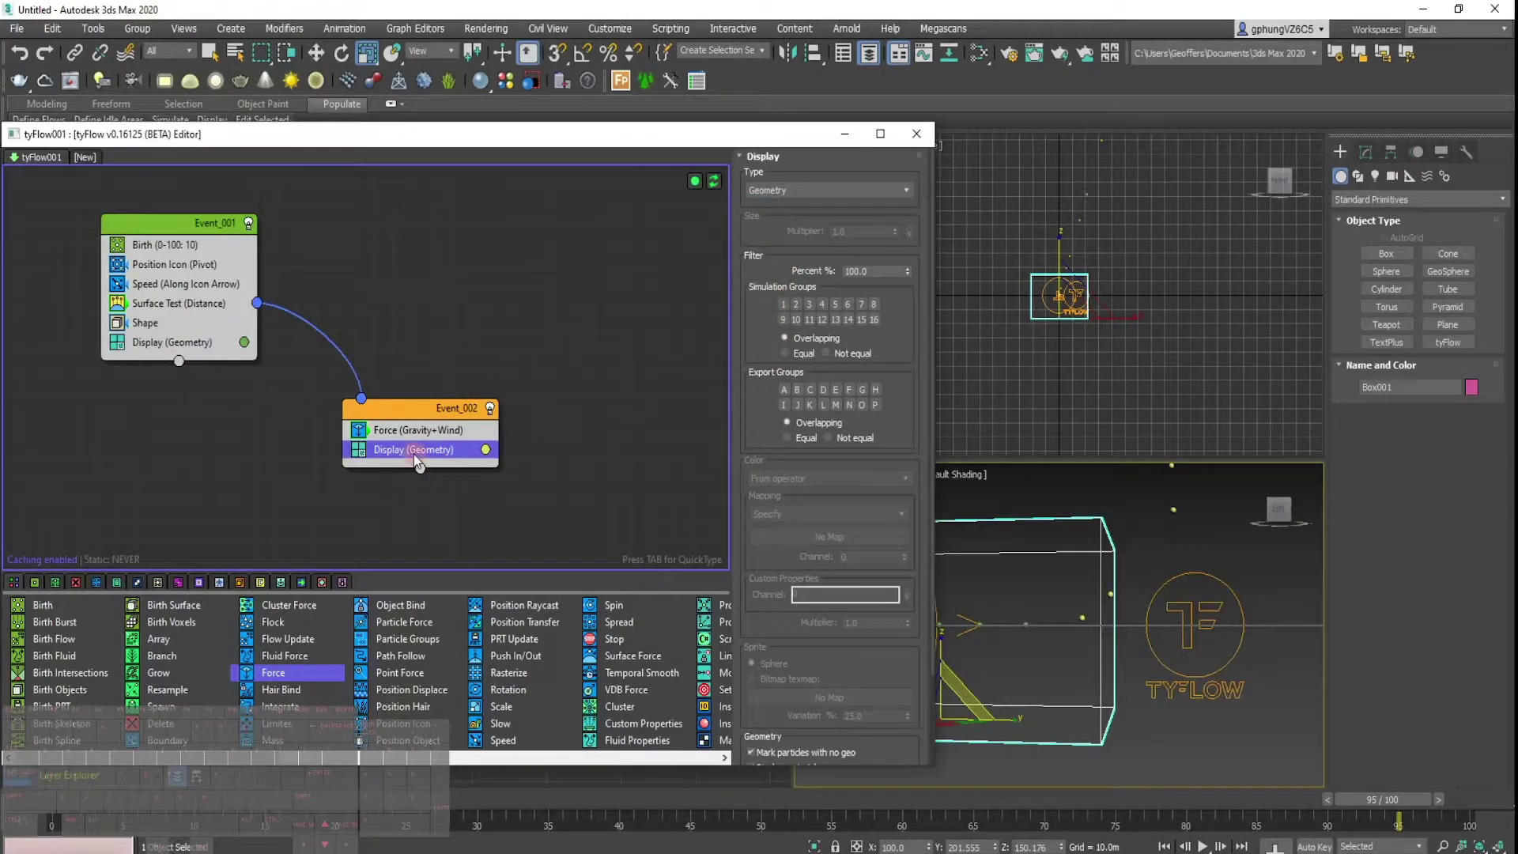
# Enable size scaling in the Event_001 Shape operator and set Scale to 1000%.
pyautogui.click(208, 324)
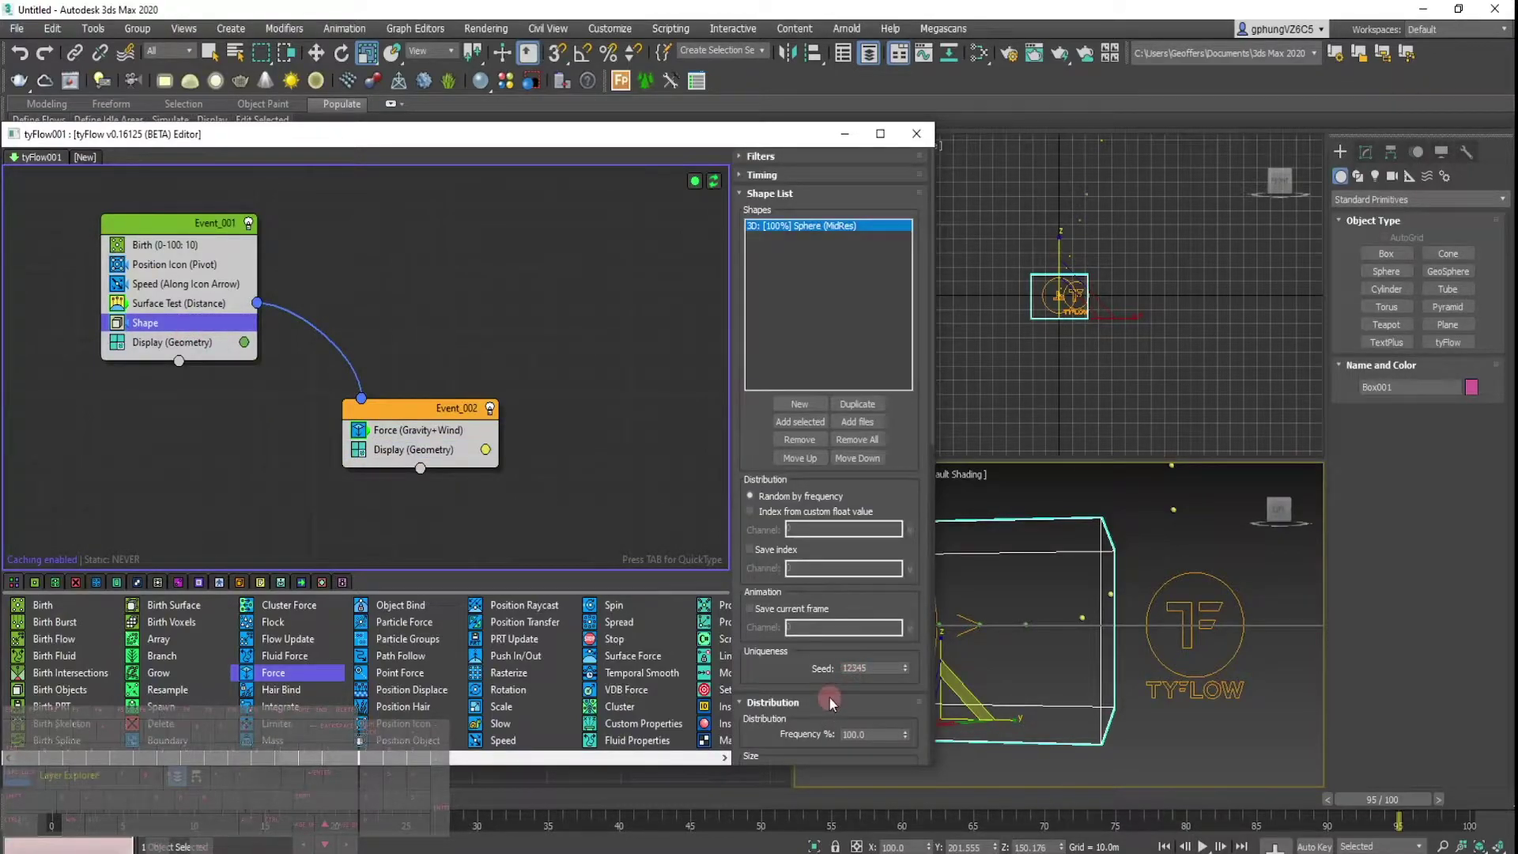
pyautogui.scroll(-2, 828, 698)
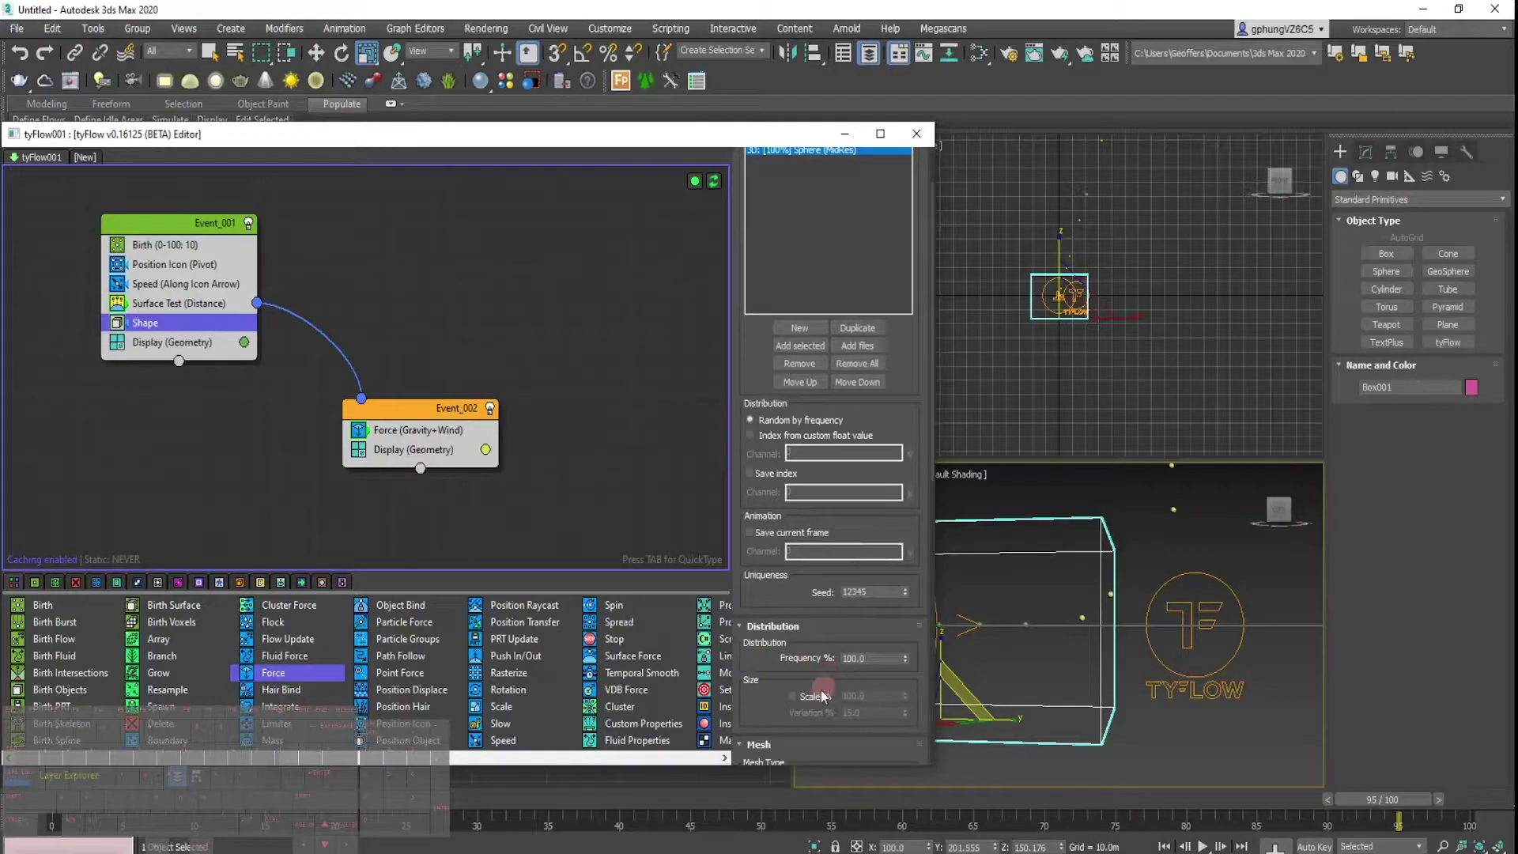
pyautogui.click(823, 696)
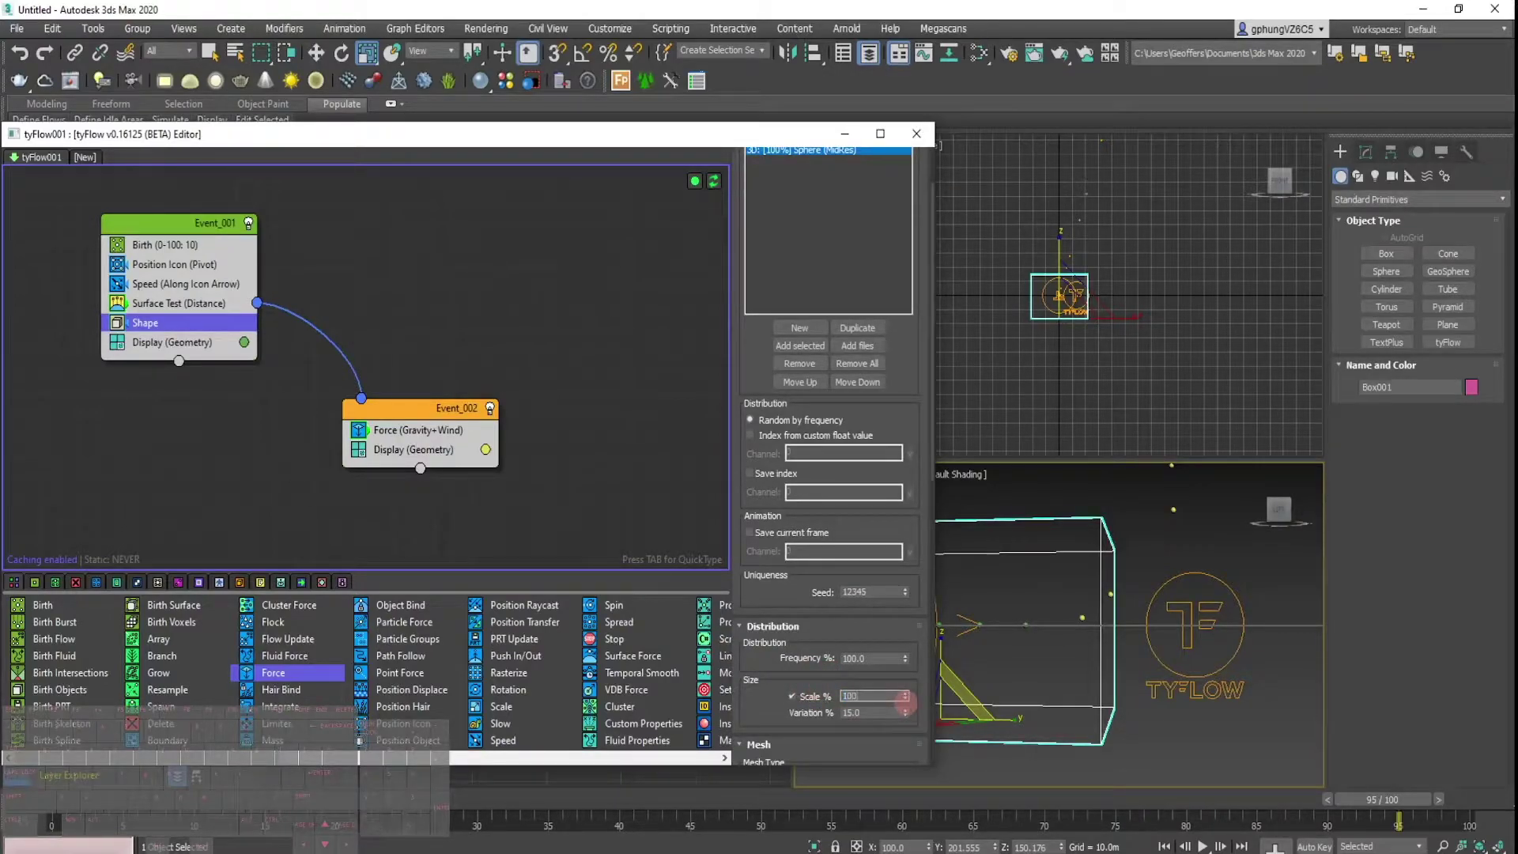
pyautogui.write('1000')
pyautogui.press('Return')
pyautogui.moveTo(1123, 636)
pyautogui.keyDown('alt'); pyautogui.mouseDown(button='middle')
pyautogui.moveTo(1152, 629)
pyautogui.moveTo(1126, 633)
pyautogui.moveTo(1152, 647)
pyautogui.moveTo(1103, 637)
pyautogui.mouseUp(button='middle'); pyautogui.keyUp('alt')
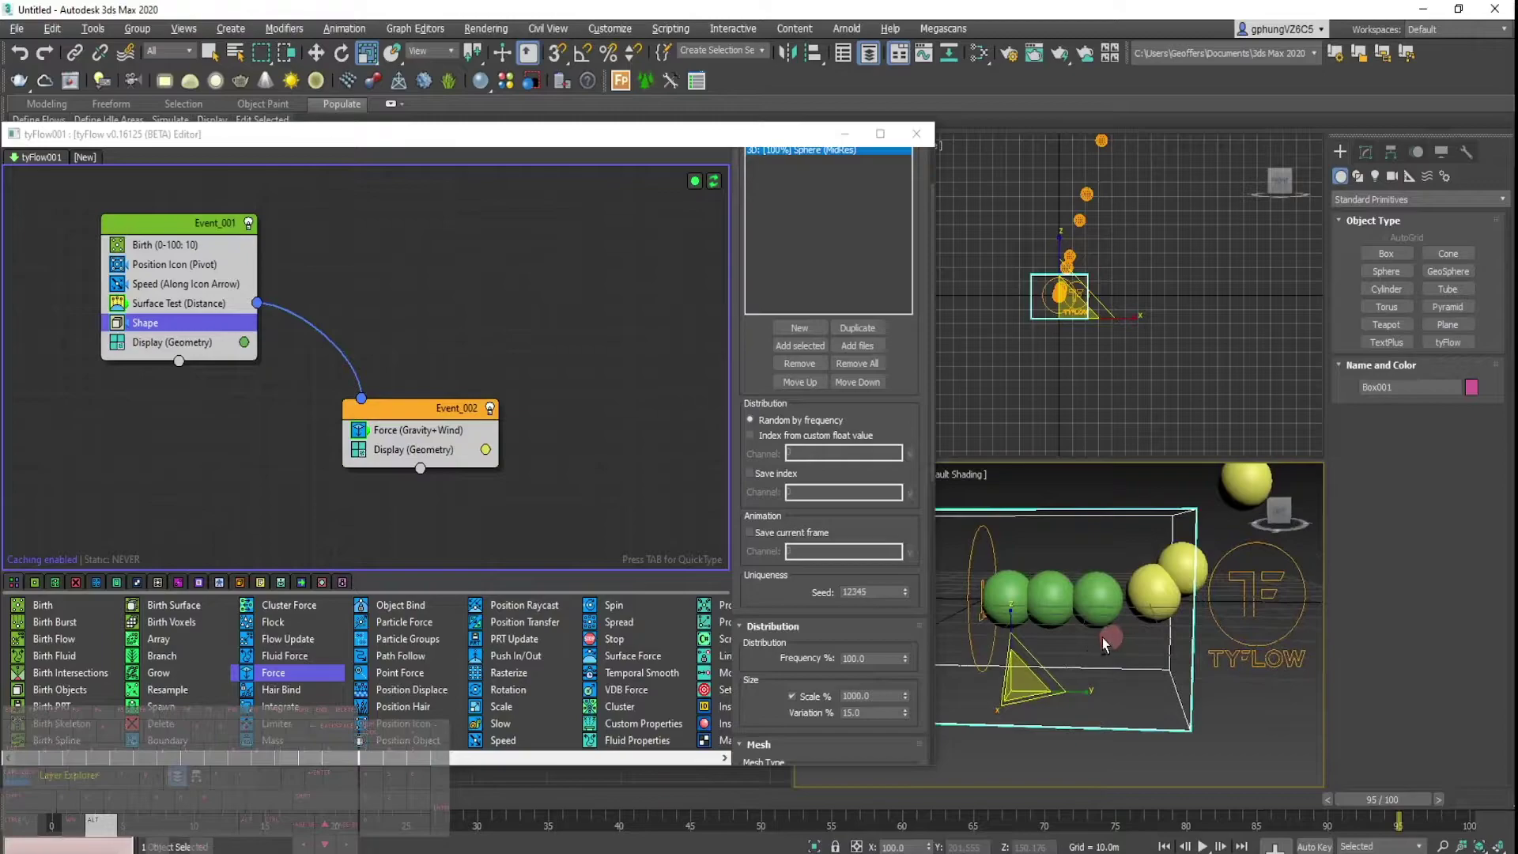
# Set the Shape operator's size Scale to 1300% and its Variation to 60%.
pyautogui.click(869, 658)
pyautogui.doubleClick(881, 696)
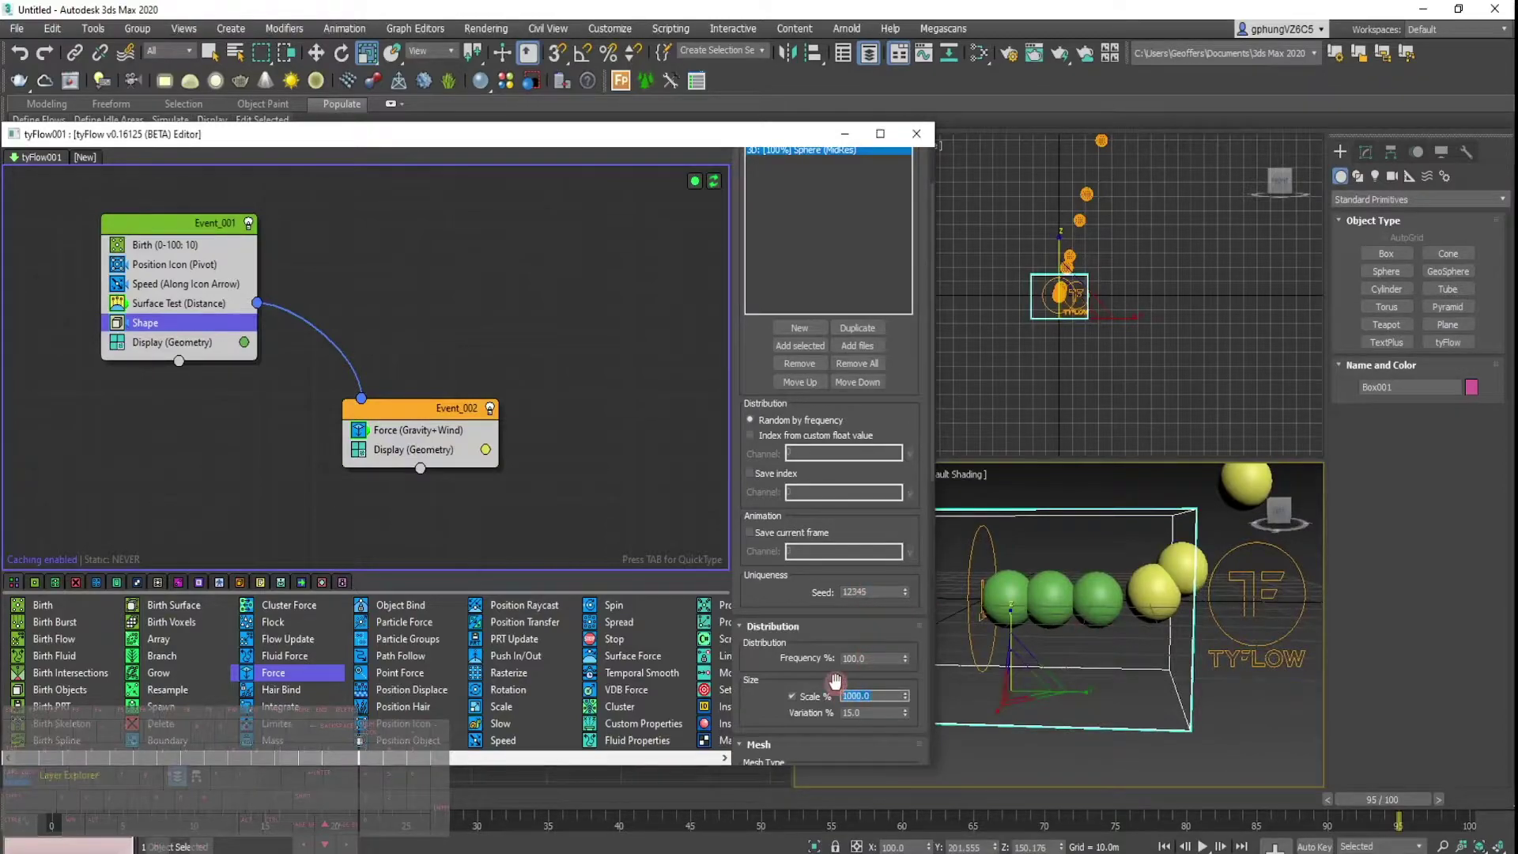
pyautogui.write('1300')
pyautogui.press('Tab')
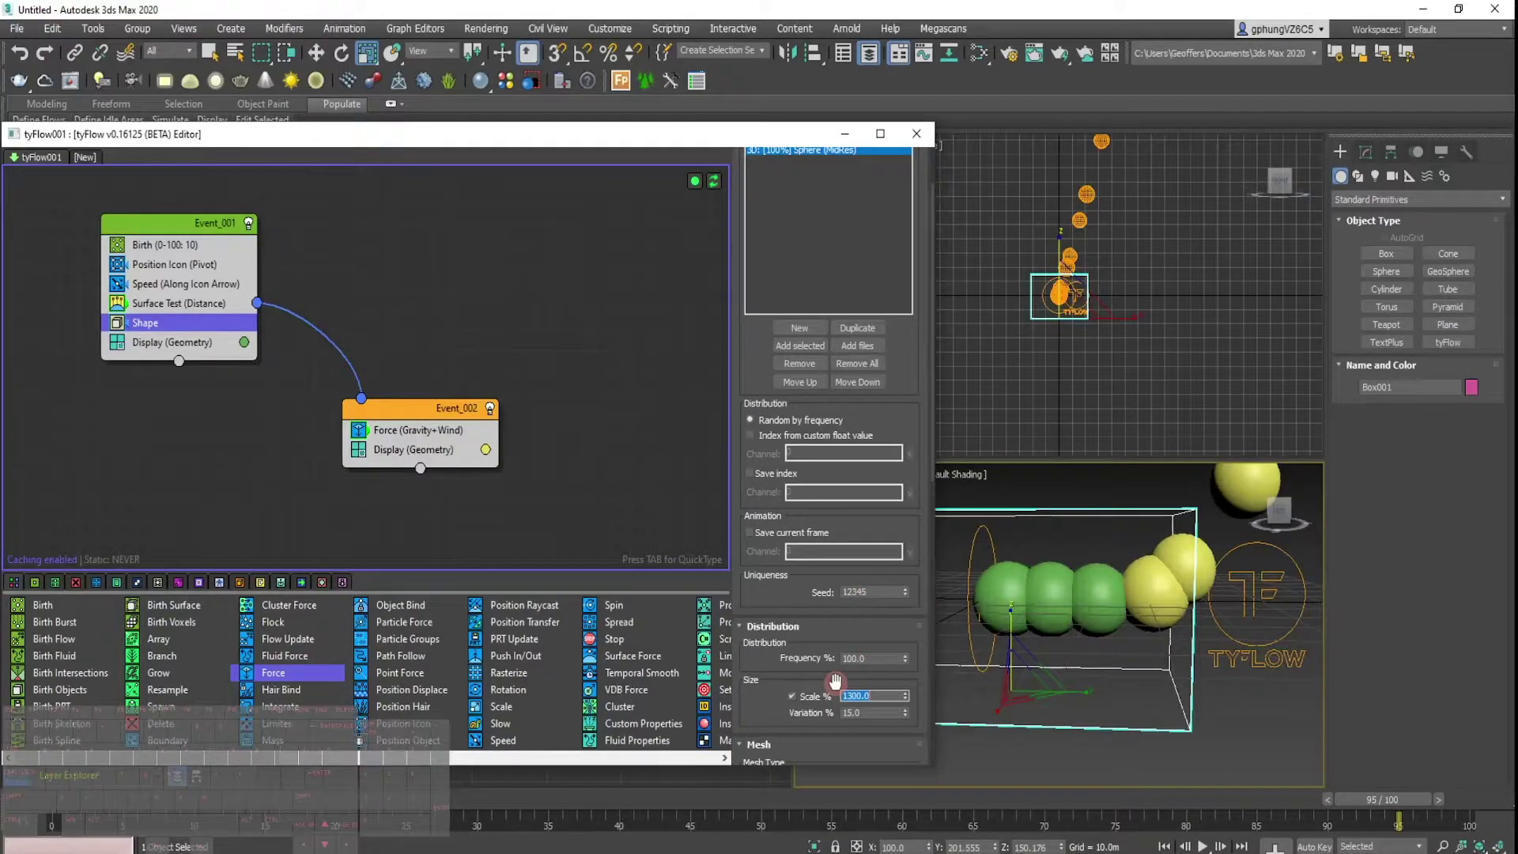
pyautogui.write('60')
pyautogui.press('Return')
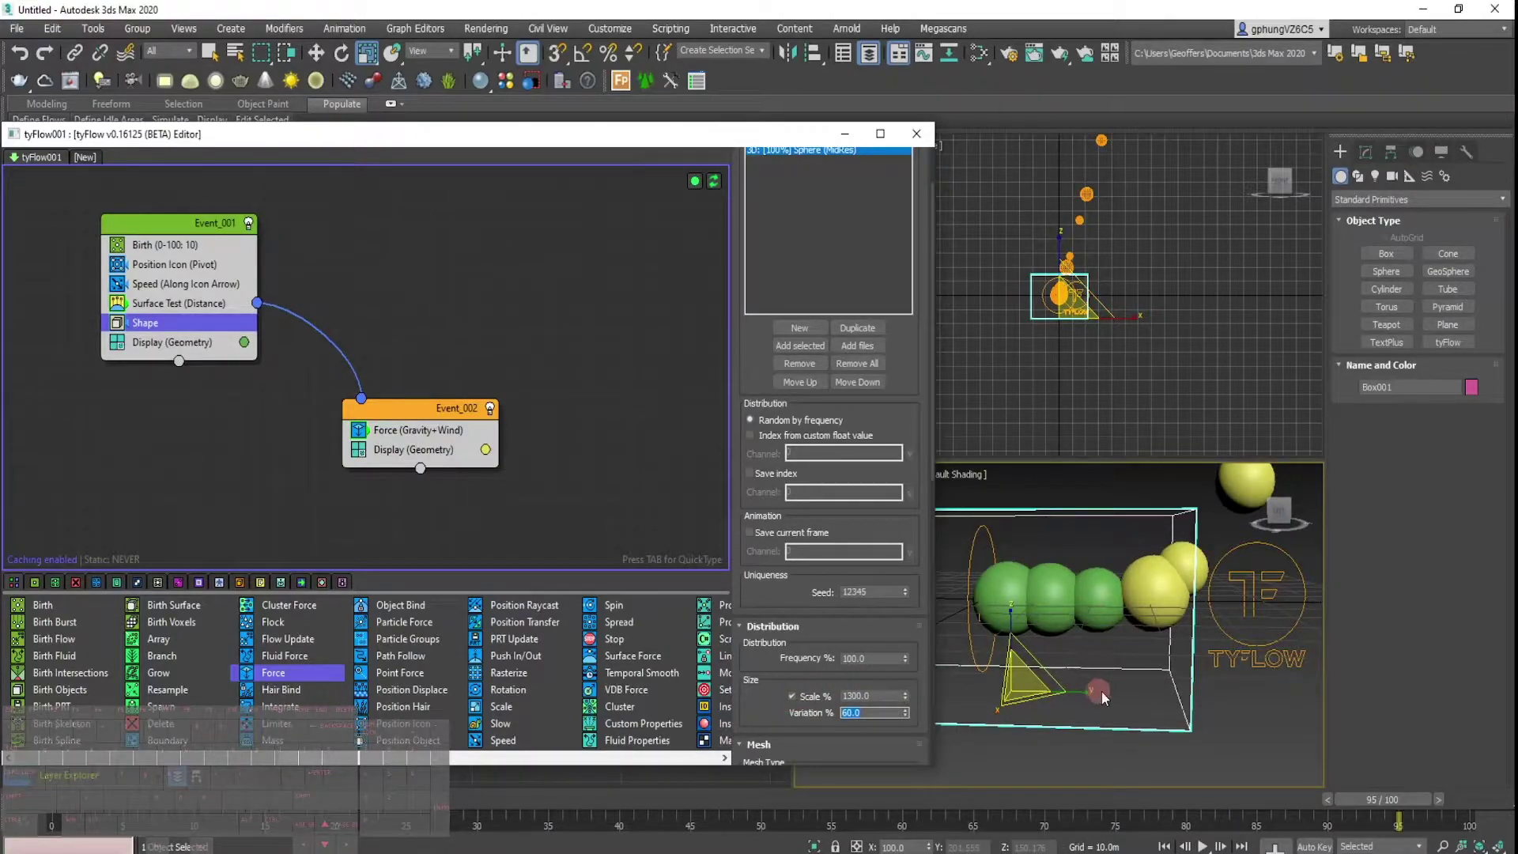
# Move Box001 along the Y axis to about Y 3.6 m and select Event_002 in the tyFlow editor.
pyautogui.click(1132, 726)
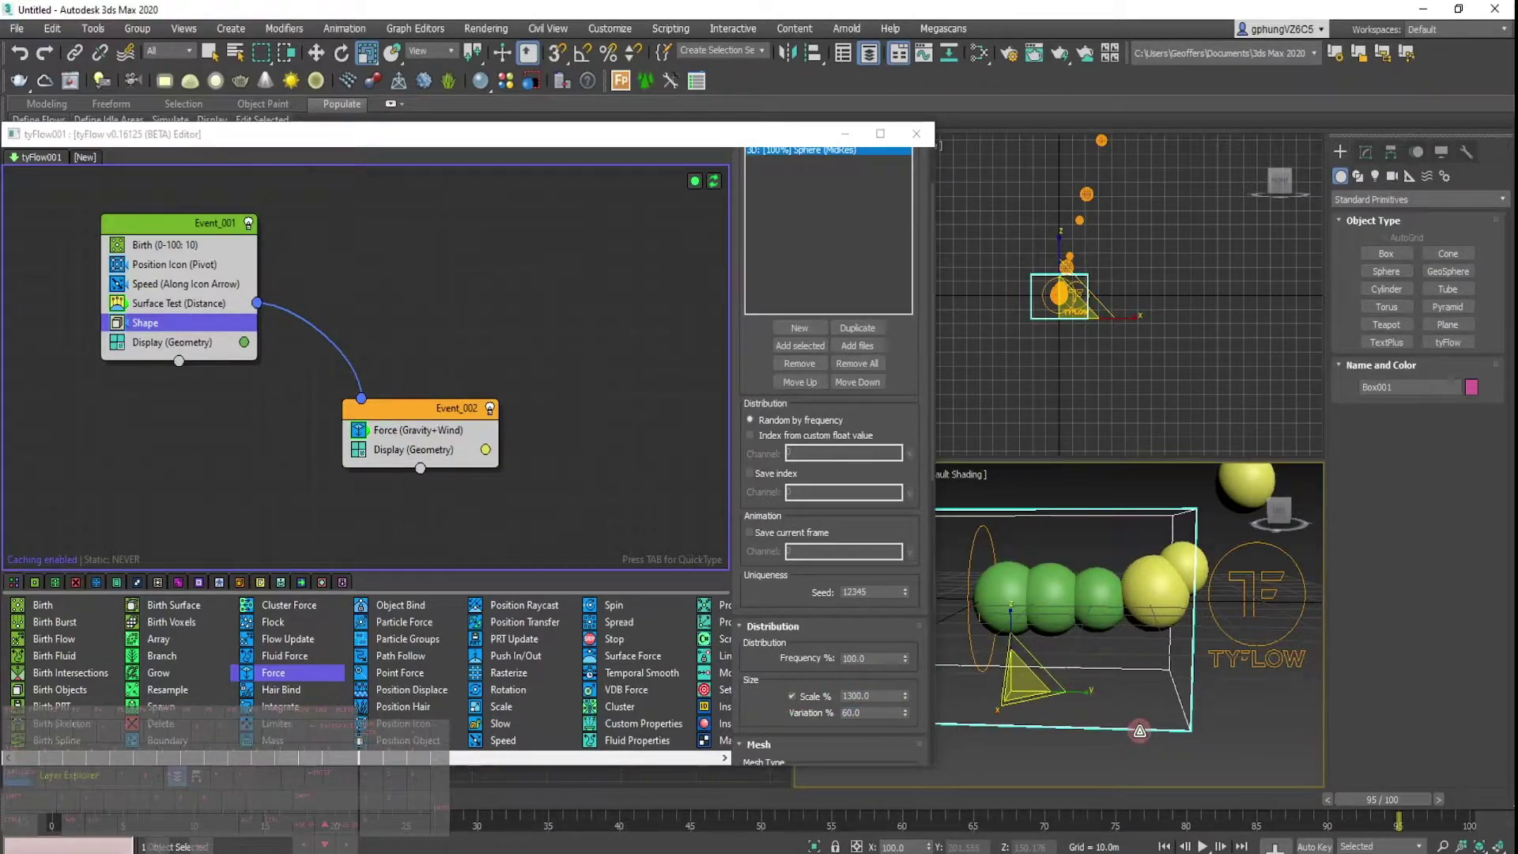
pyautogui.press('w')
pyautogui.moveTo(1025, 696); pyautogui.dragTo(1080, 691, button='middle')
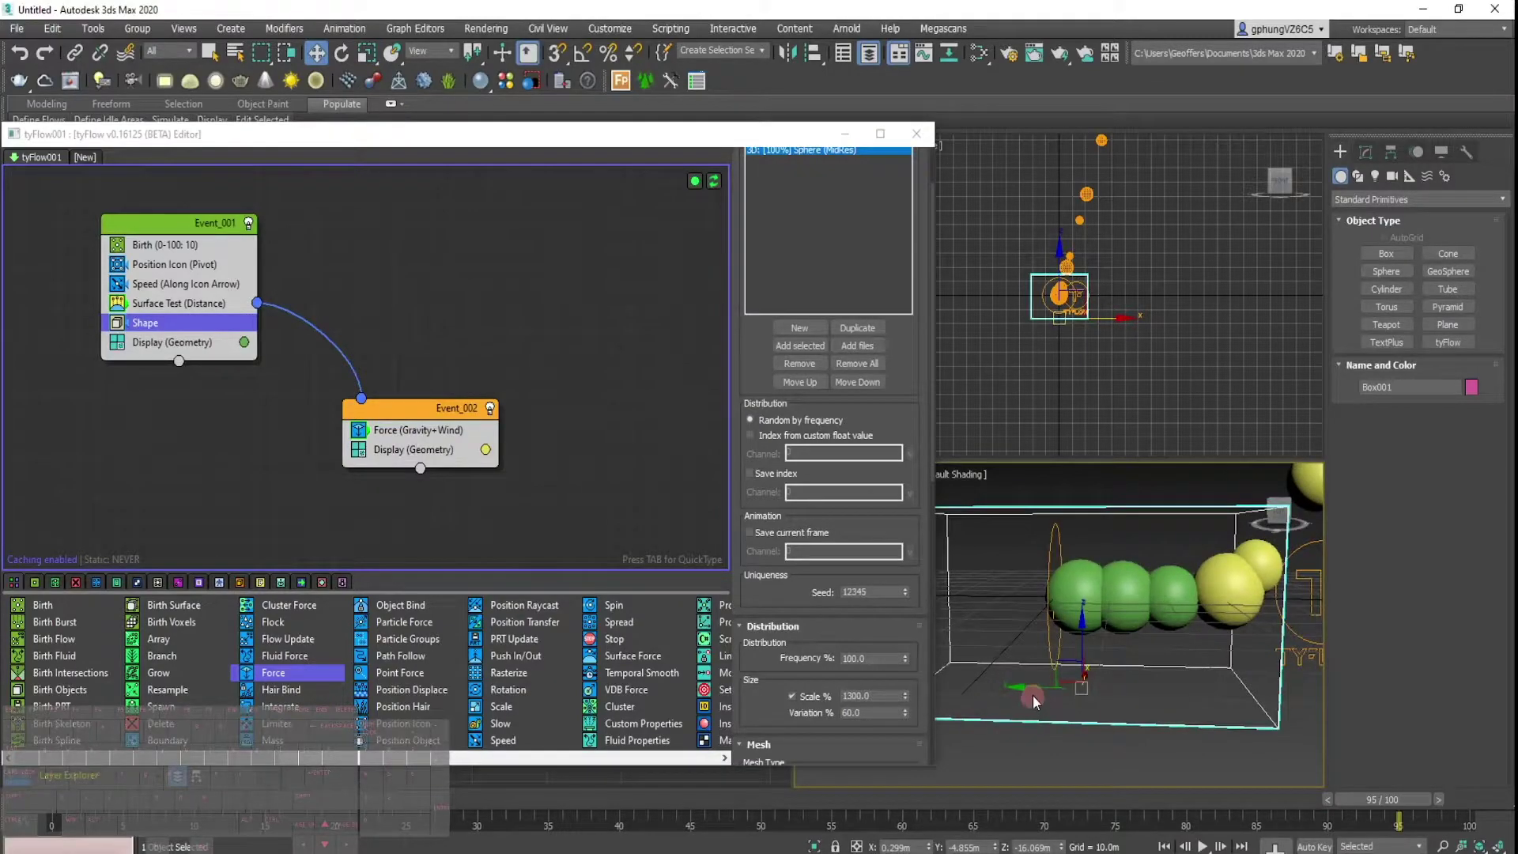
pyautogui.moveTo(1020, 689); pyautogui.dragTo(975, 678)
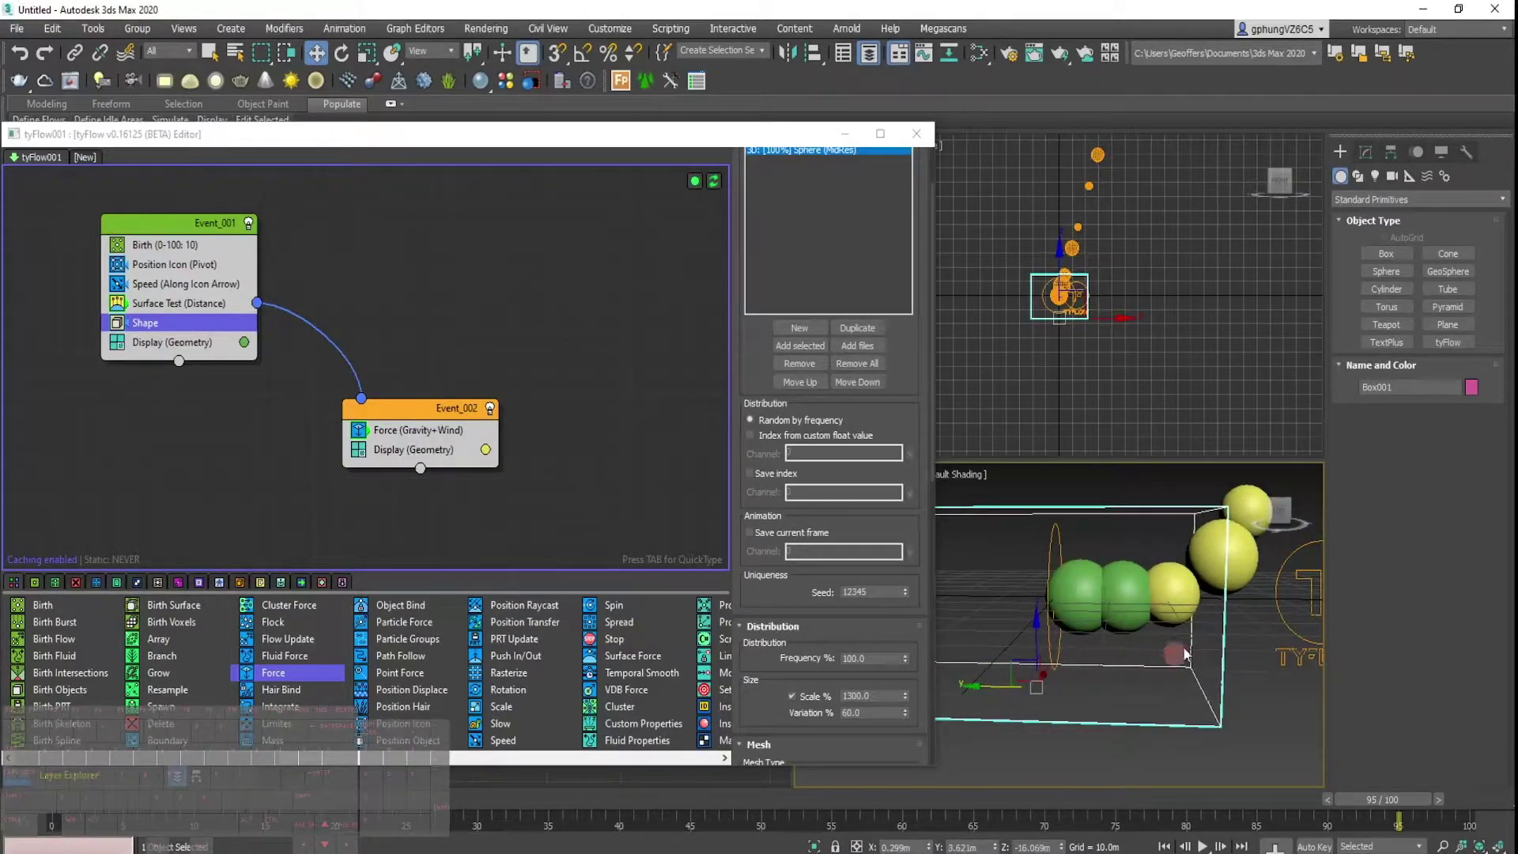
pyautogui.keyDown('alt'); pyautogui.moveTo(1184, 653); pyautogui.dragTo(1181, 647, button='middle'); pyautogui.keyUp('alt')
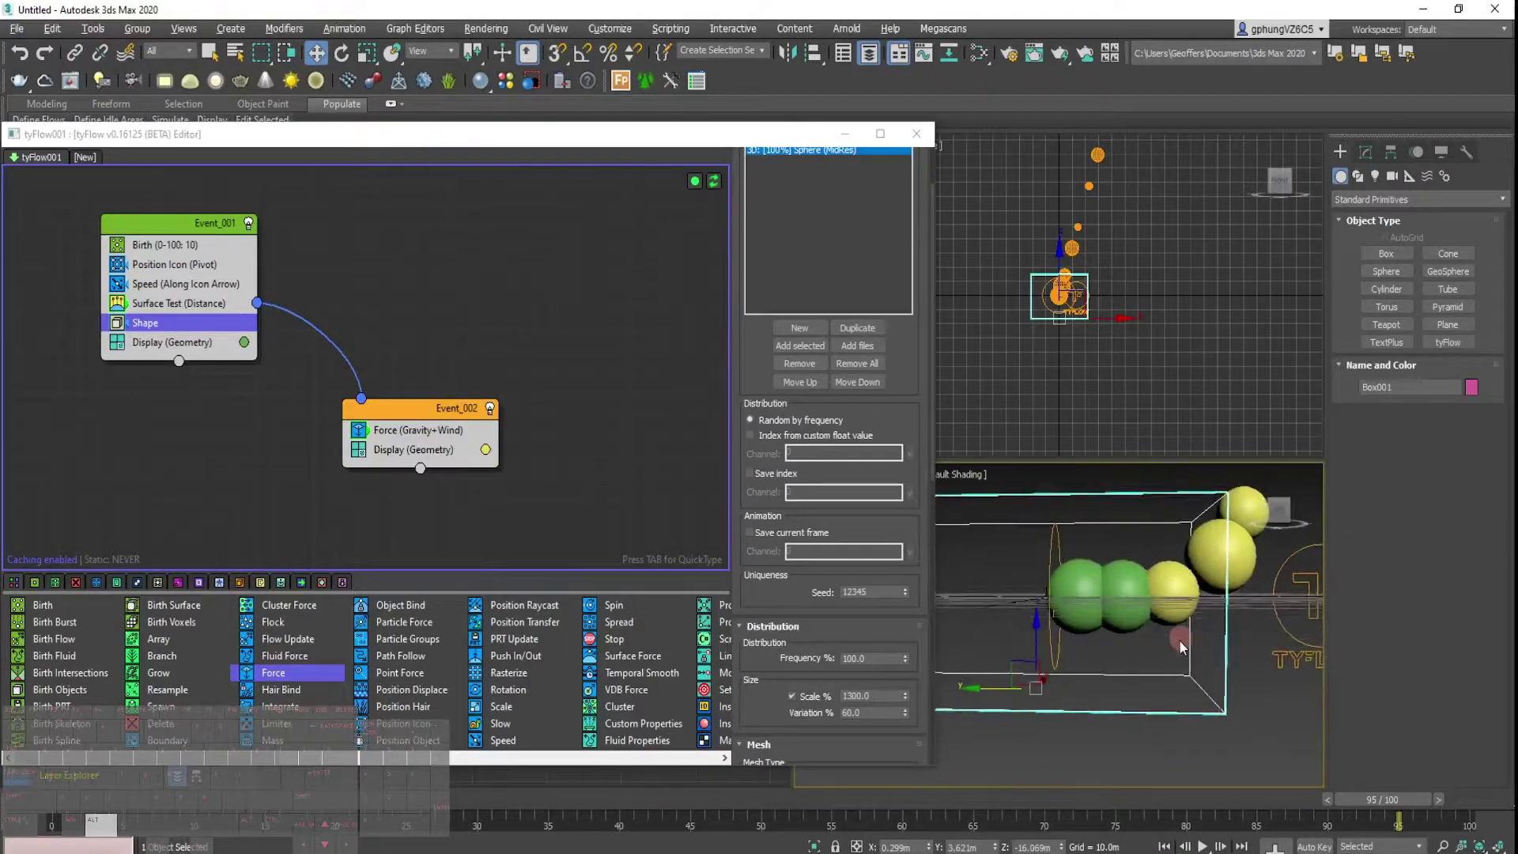
pyautogui.scroll(-5, 1077, 617)
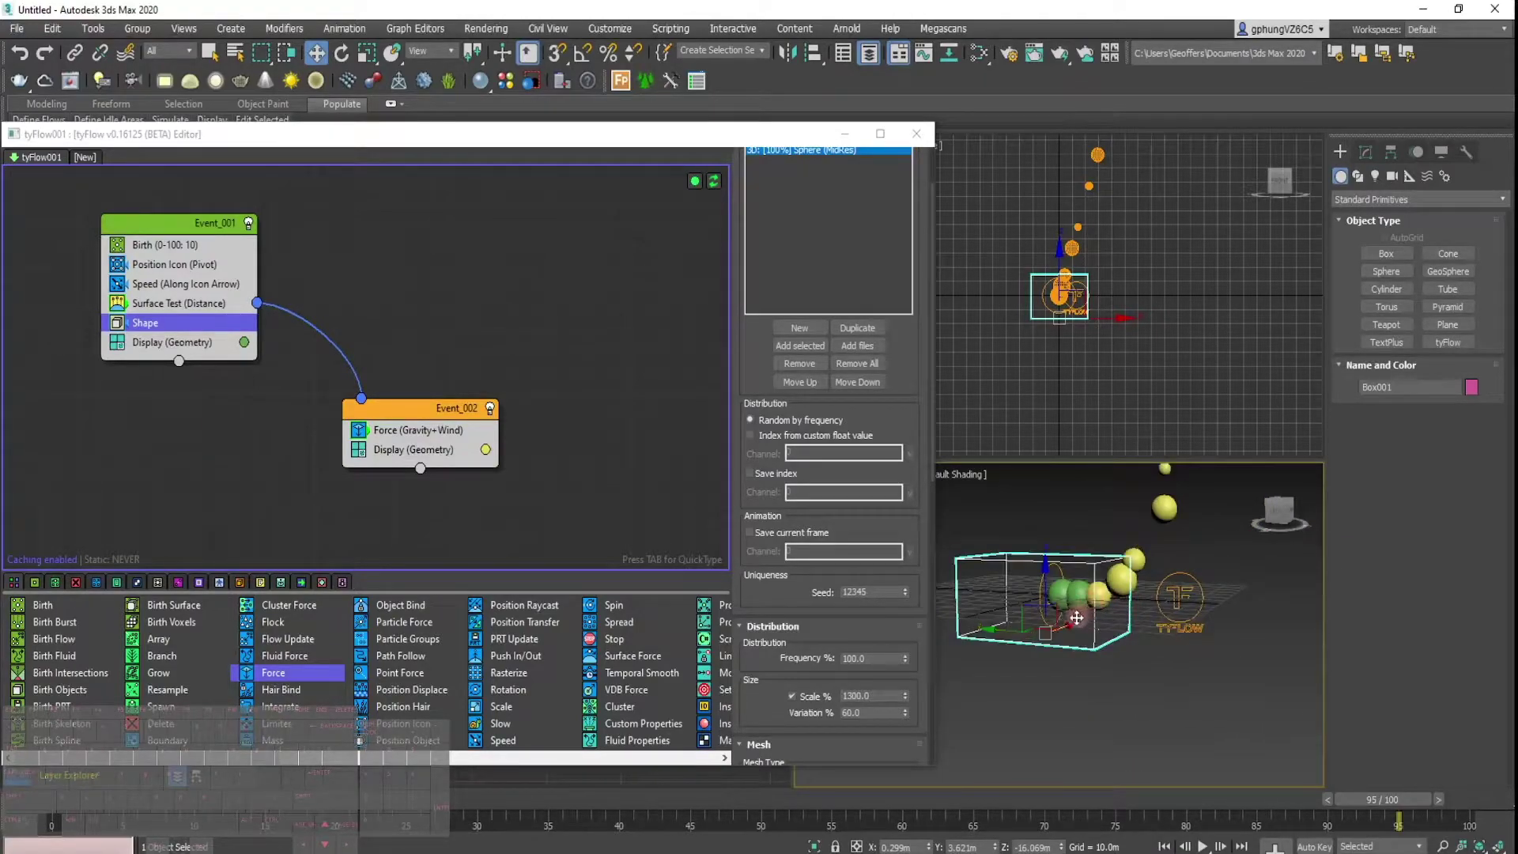
pyautogui.moveTo(1076, 618)
pyautogui.keyDown('alt'); pyautogui.mouseDown(button='middle')
pyautogui.moveTo(1128, 627)
pyautogui.moveTo(1101, 632)
pyautogui.mouseUp(button='middle'); pyautogui.keyUp('alt')
pyautogui.click(405, 409)
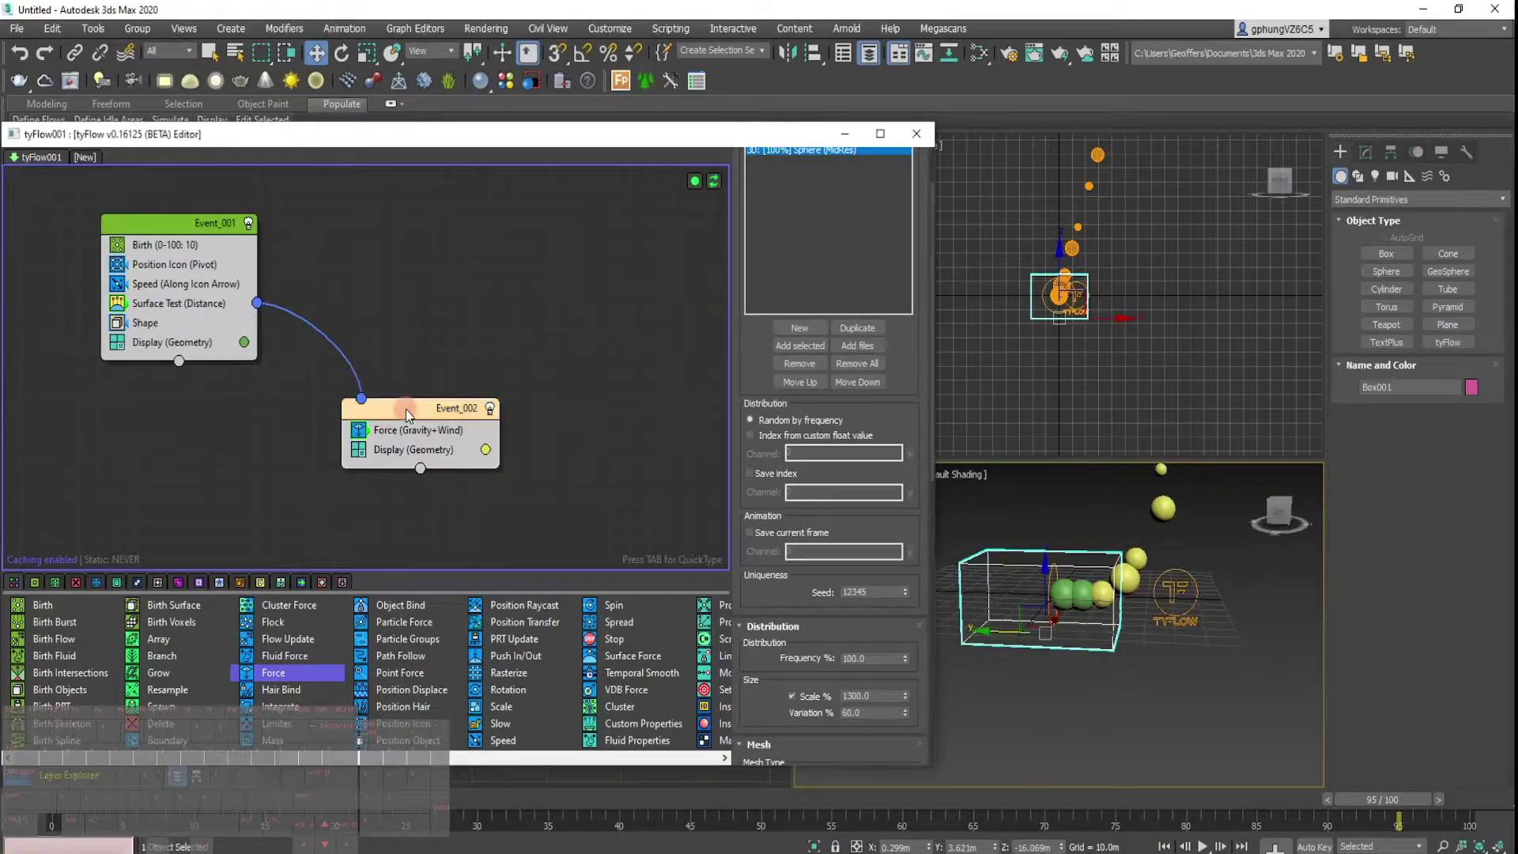
# Set the Event_002 Force operator's Built-in Noise Layer 1 Strength to 0.04 m and Frequency to 0.1.
pyautogui.click(413, 430)
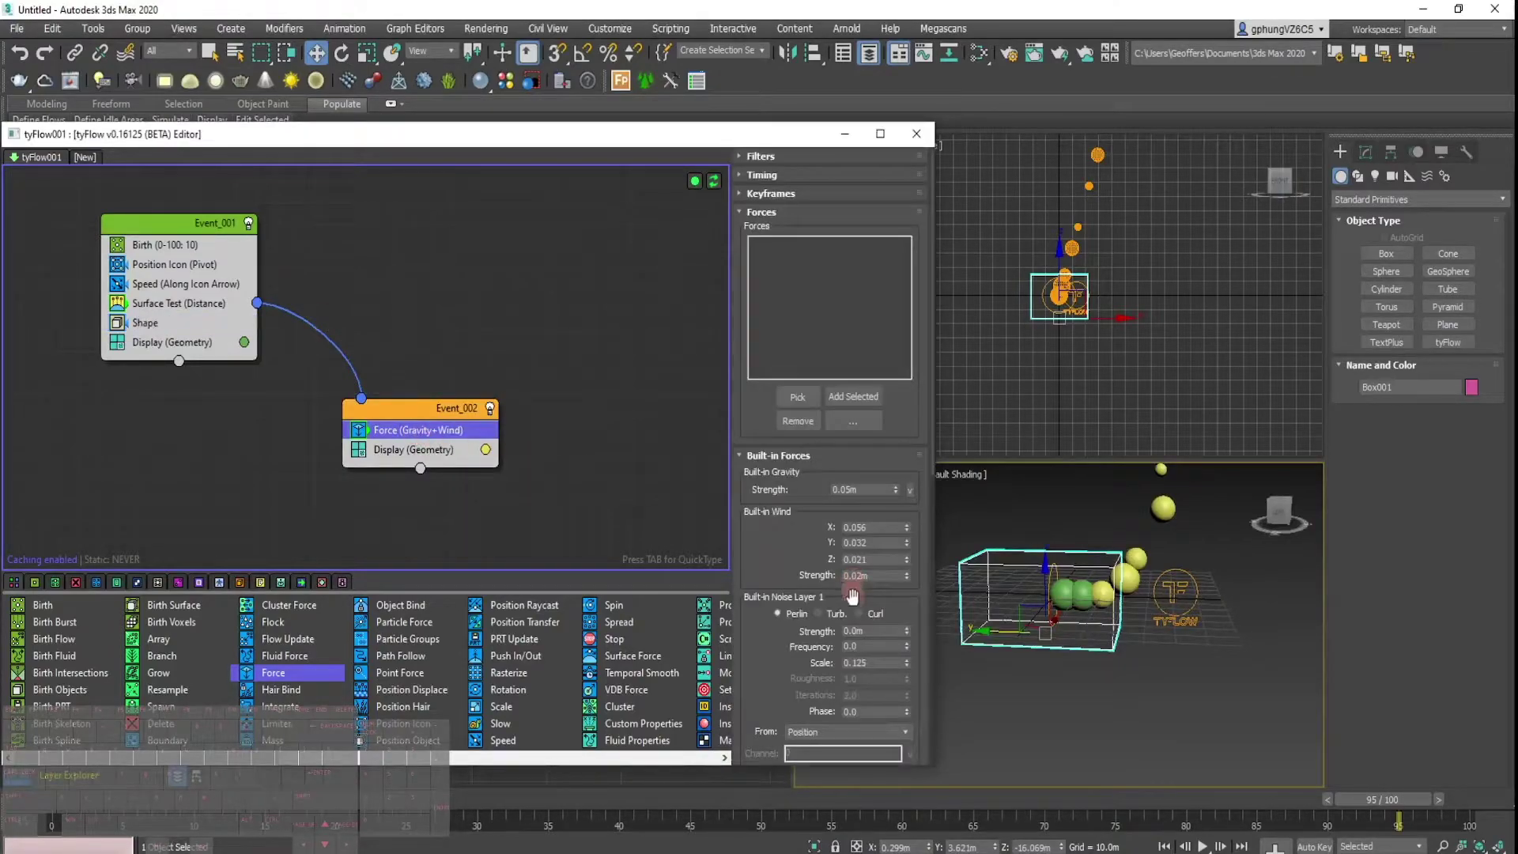
pyautogui.click(906, 628)
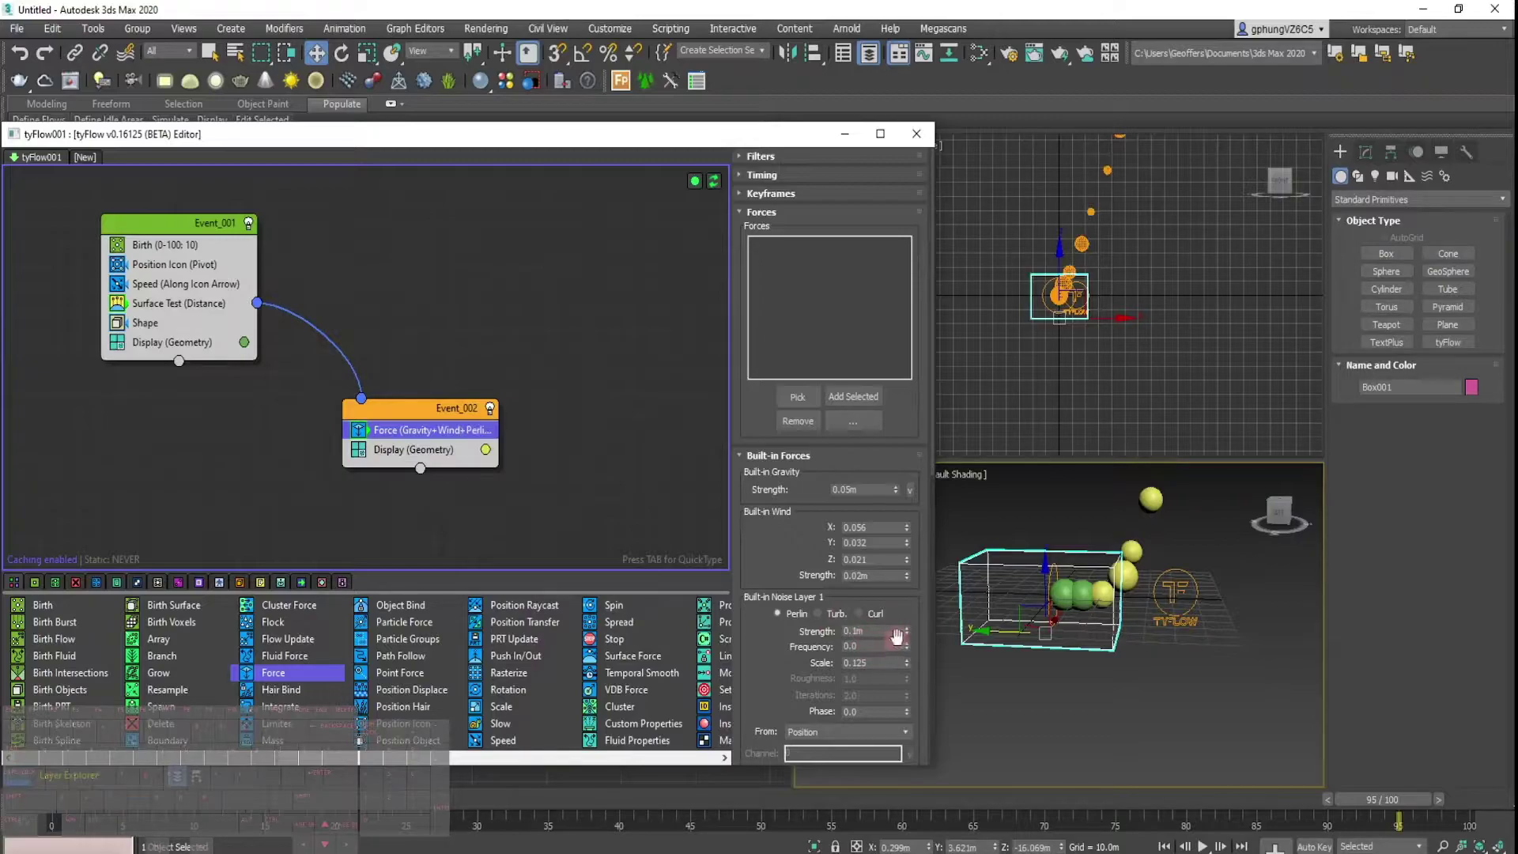
pyautogui.moveTo(875, 631); pyautogui.dragTo(784, 621)
pyautogui.write('0.0')
pyautogui.write('0.04')
pyautogui.press('Return')
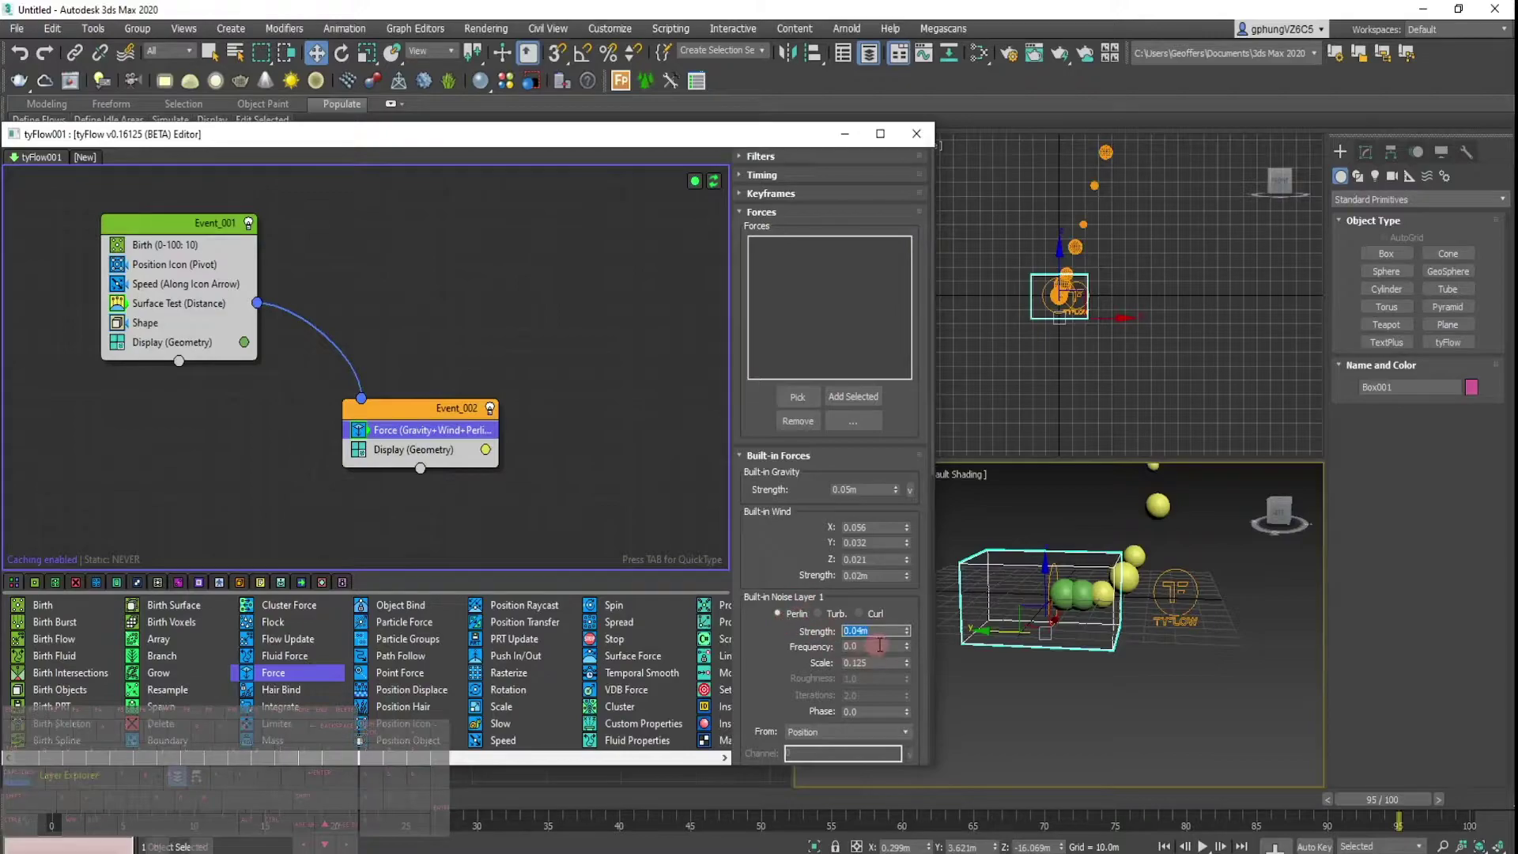
pyautogui.click(908, 642)
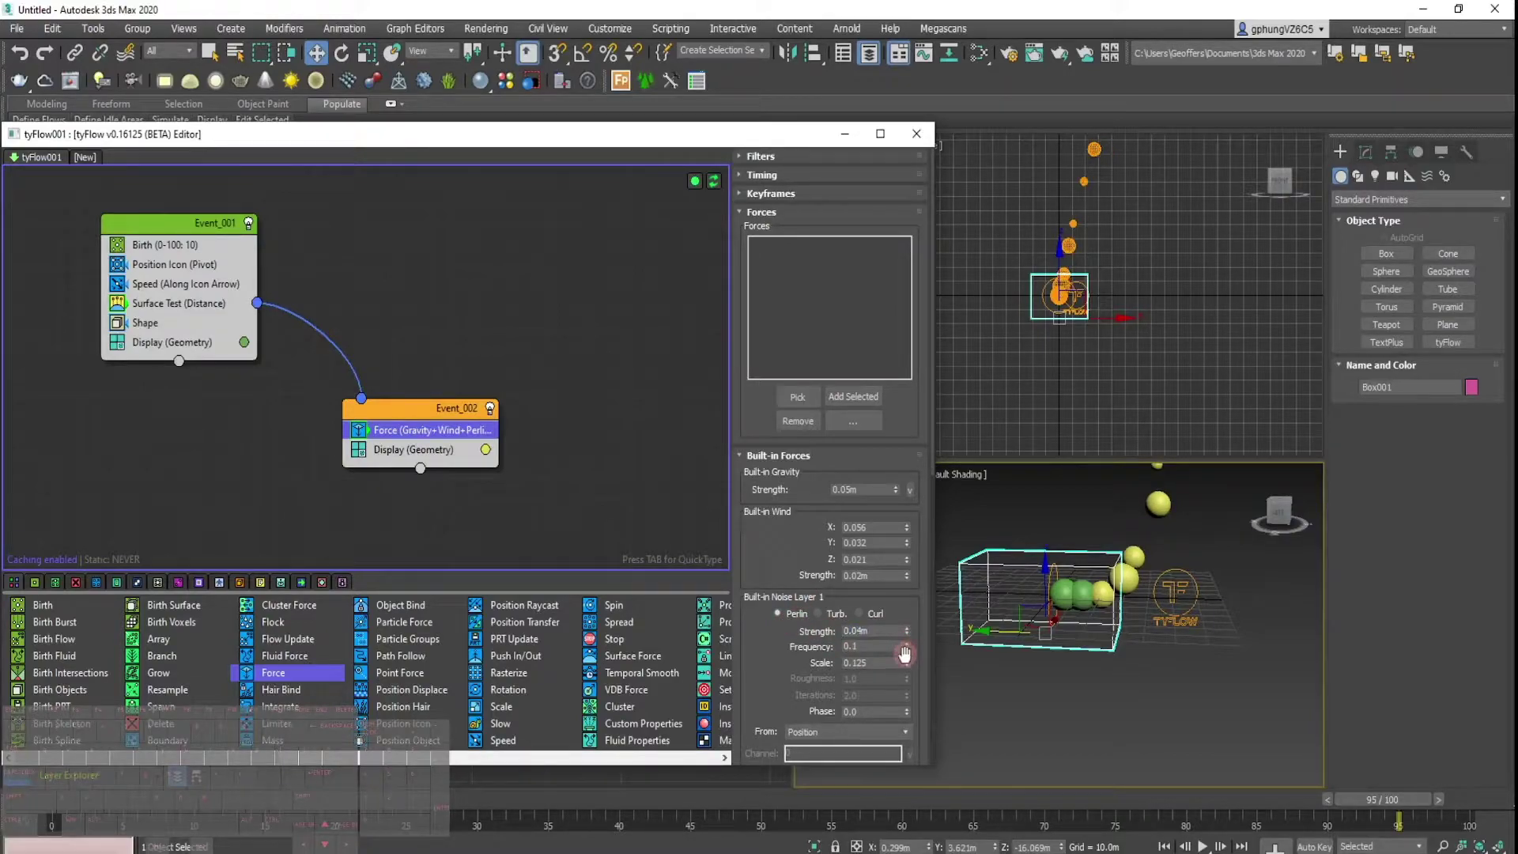
# Raise the Event_002 Force operator's built-in wind to X 0.24 and Y 0.136.
pyautogui.keyDown('alt'); pyautogui.moveTo(1152, 628); pyautogui.dragTo(1006, 621, button='middle'); pyautogui.keyUp('alt')
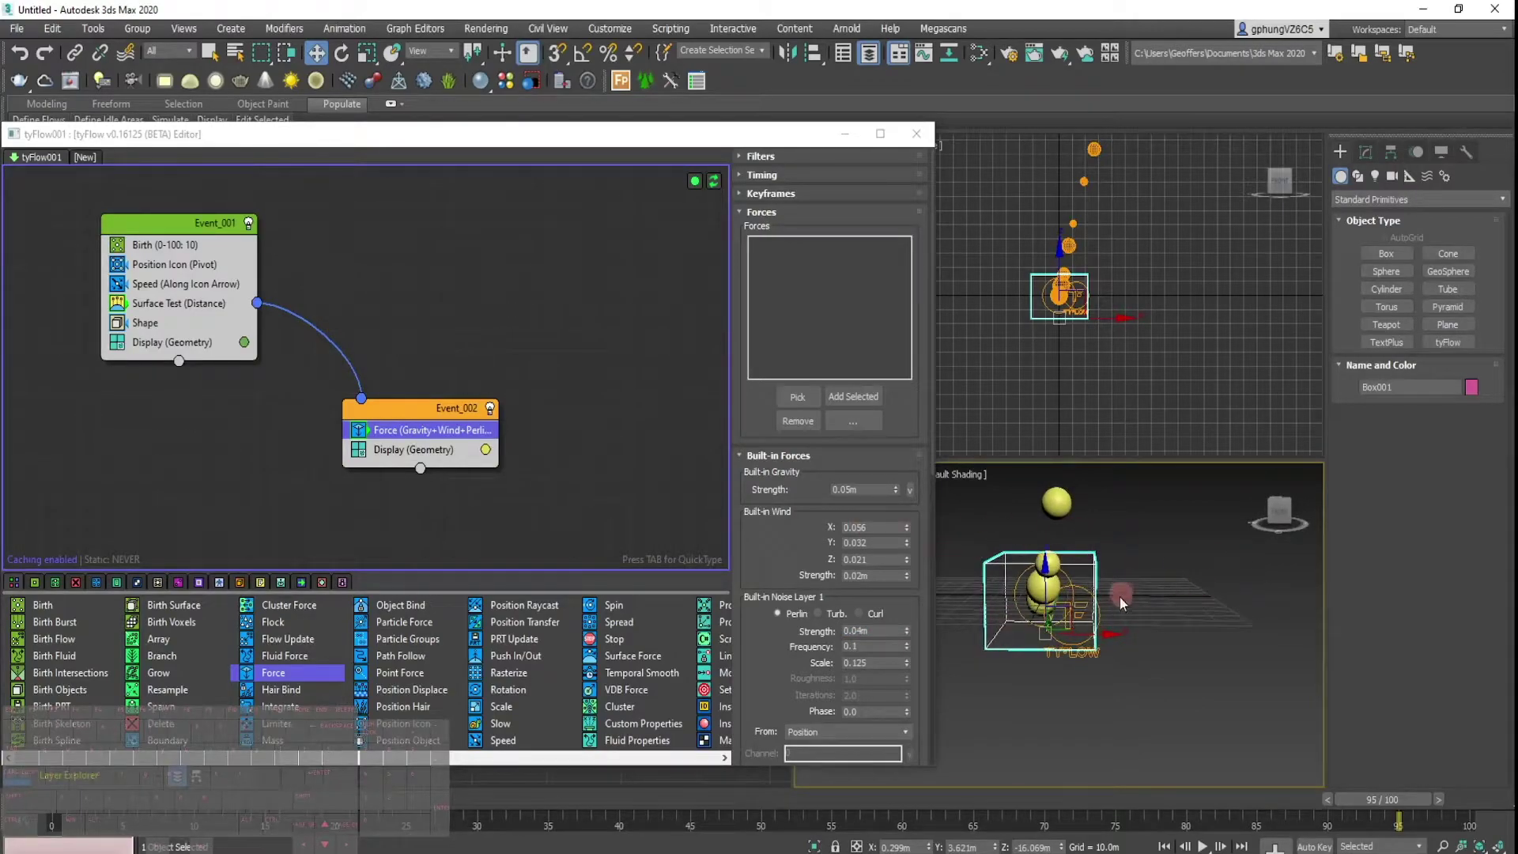
pyautogui.moveTo(625, 135); pyautogui.dragTo(621, 96)
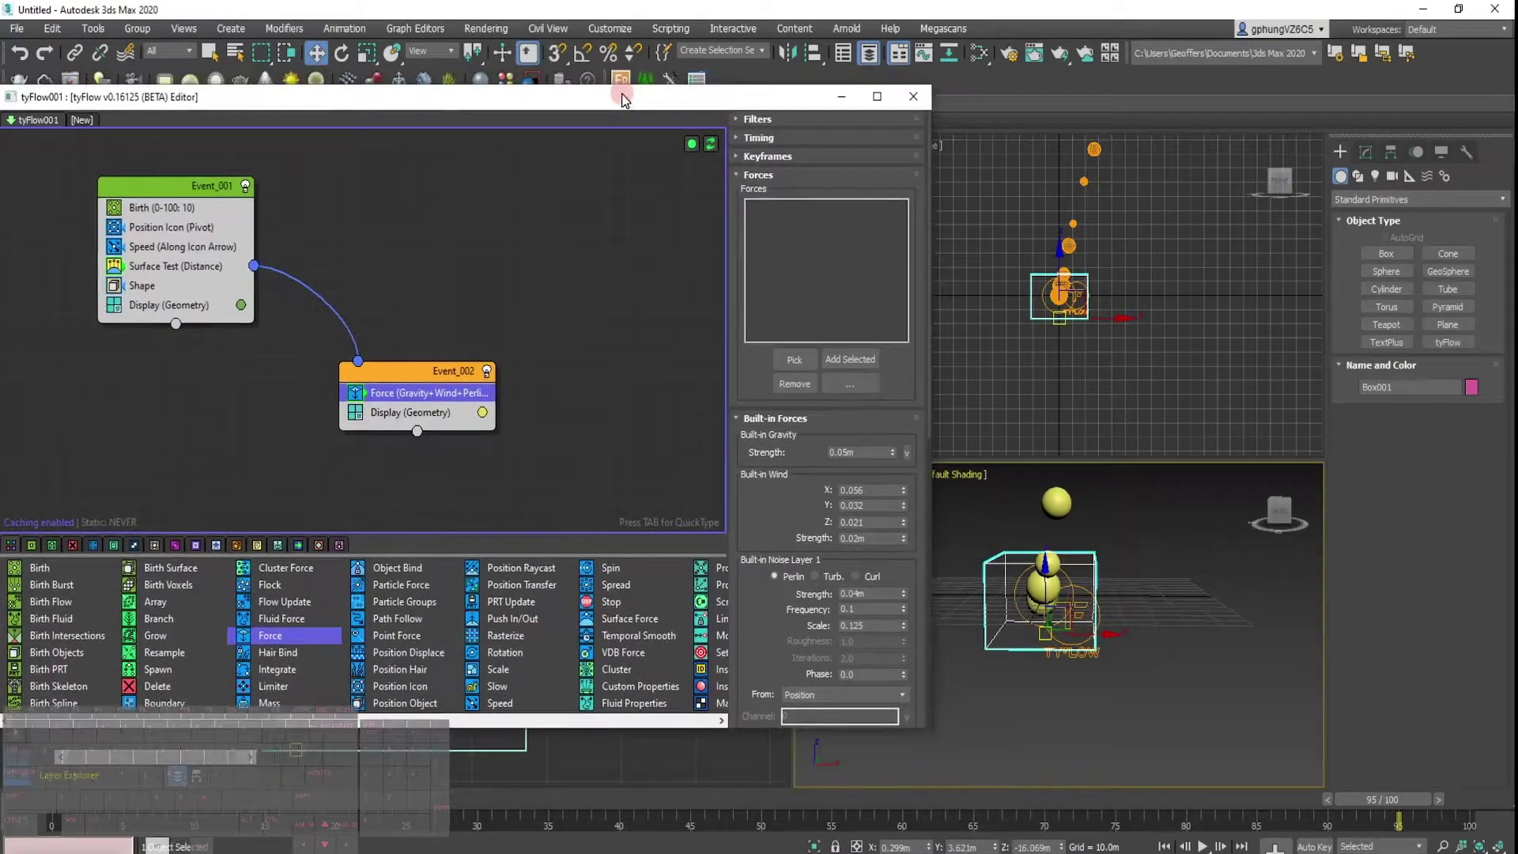
pyautogui.keyDown('alt'); pyautogui.moveTo(997, 546); pyautogui.dragTo(1096, 571, button='middle'); pyautogui.keyUp('alt')
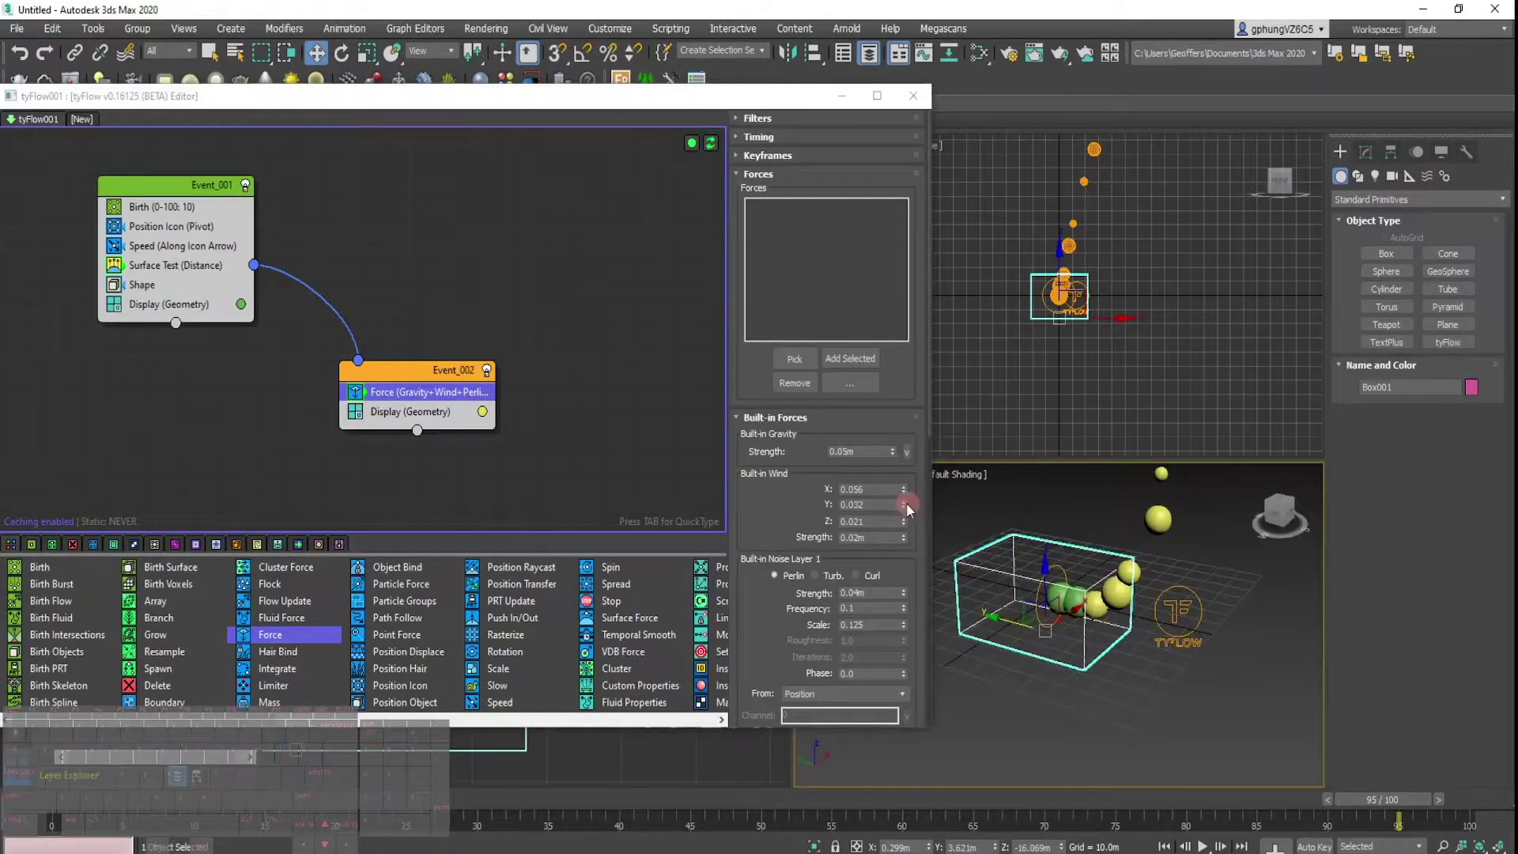
pyautogui.moveTo(906, 502); pyautogui.dragTo(904, 500)
pyautogui.keyDown('alt'); pyautogui.moveTo(1171, 597); pyautogui.dragTo(922, 505, button='middle'); pyautogui.keyUp('alt')
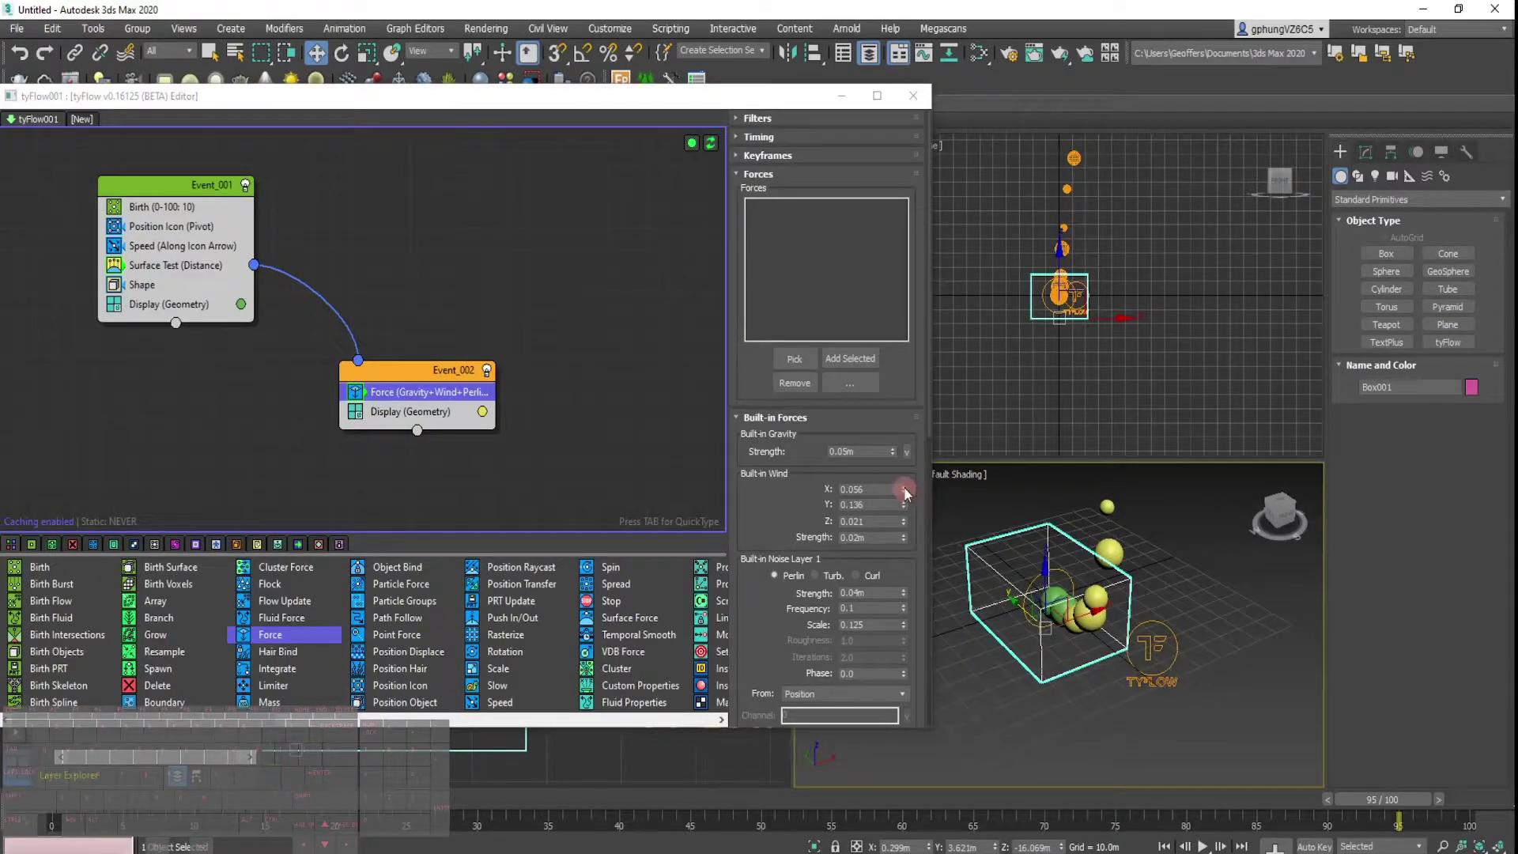
pyautogui.moveTo(906, 495); pyautogui.dragTo(906, 492)
pyautogui.keyDown('alt'); pyautogui.moveTo(1123, 554); pyautogui.dragTo(1177, 587, button='middle'); pyautogui.keyUp('alt')
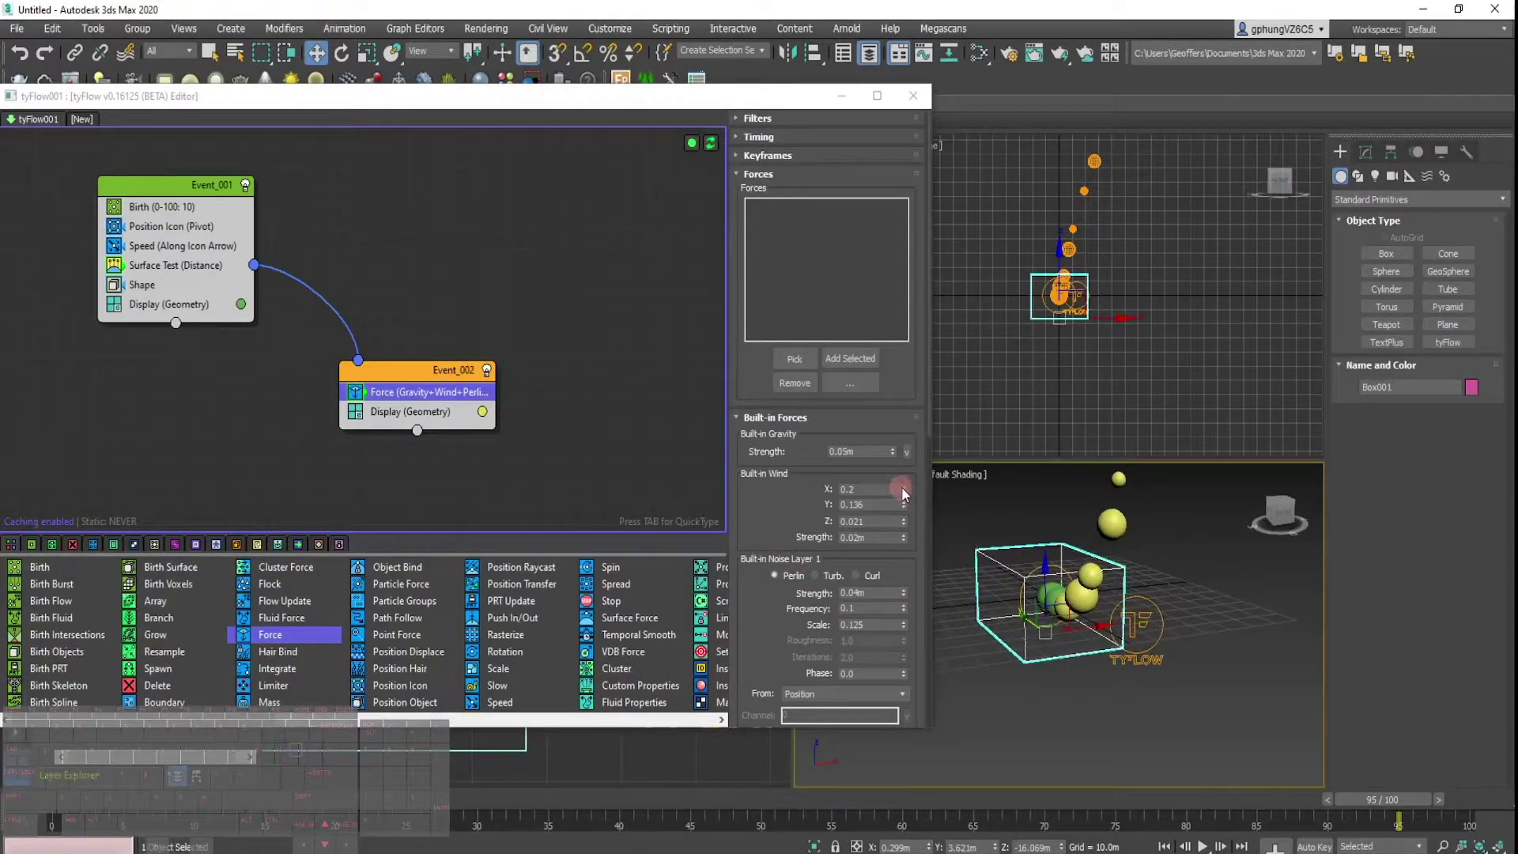
pyautogui.moveTo(904, 487); pyautogui.dragTo(903, 487)
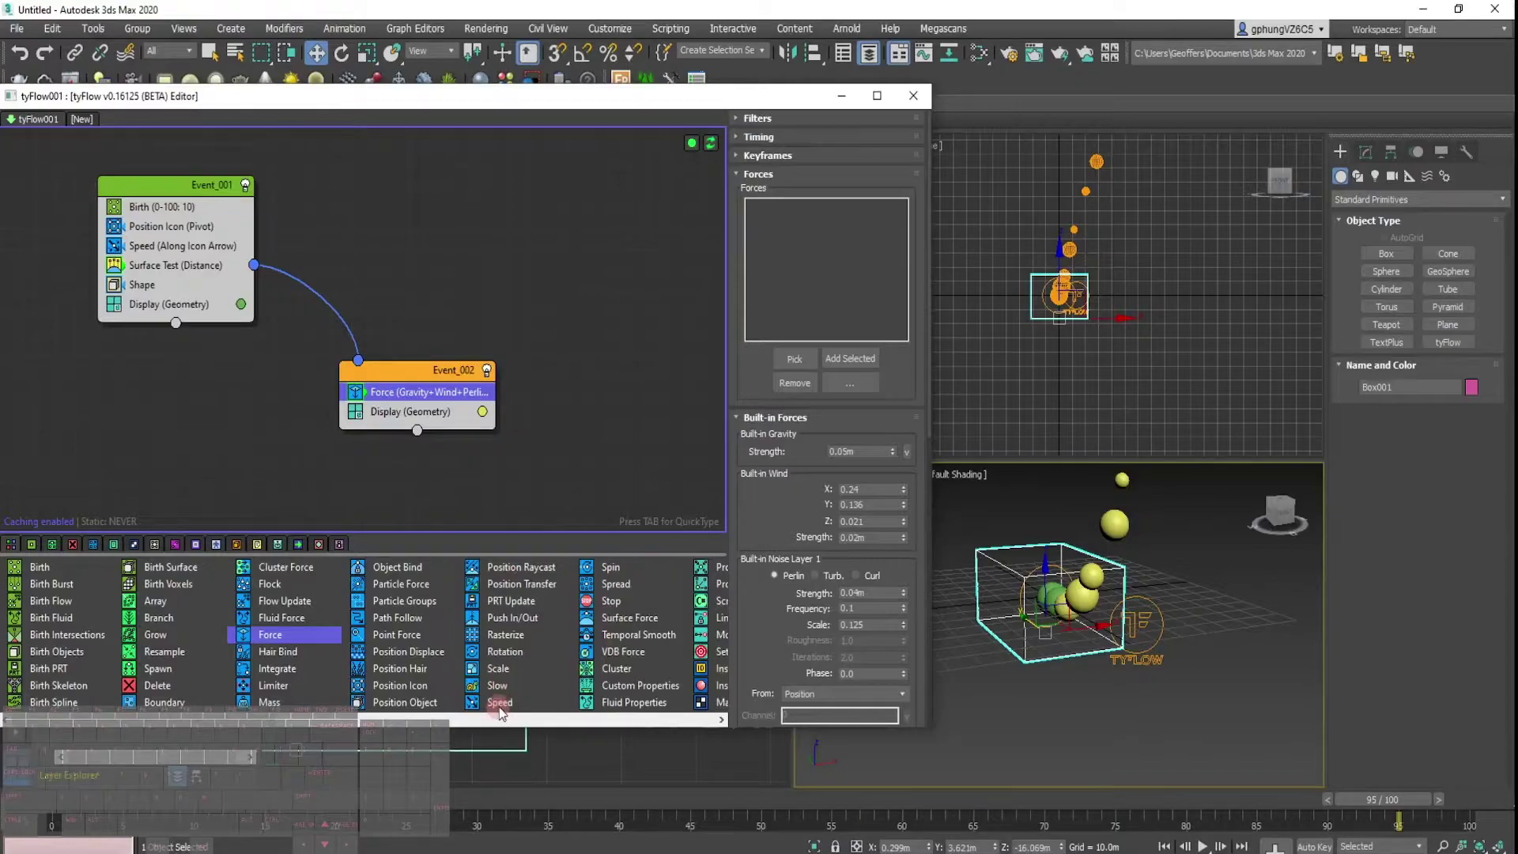
# Add a Slow operator between Force and Display in Event_002 and set its velocity Variation to 0.5%.
pyautogui.click(498, 687)
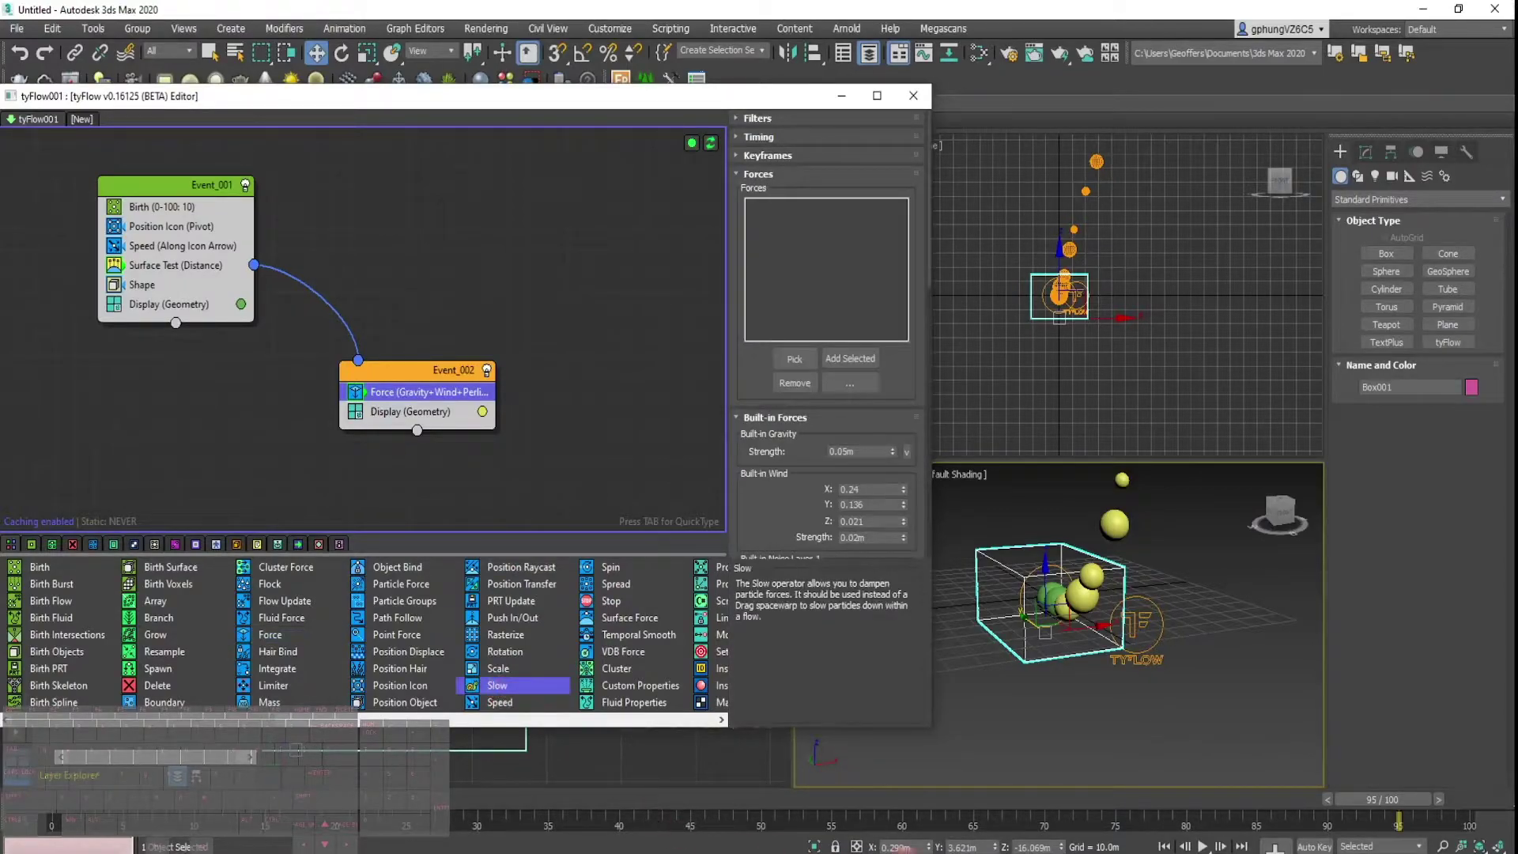
pyautogui.moveTo(1360, 807); pyautogui.dragTo(1176, 837)
pyautogui.press('w')
pyautogui.moveTo(498, 685); pyautogui.dragTo(444, 400)
pyautogui.moveTo(1221, 804)
pyautogui.mouseDown()
pyautogui.moveTo(411, 801)
pyautogui.moveTo(487, 771)
pyautogui.moveTo(641, 802)
pyautogui.moveTo(1215, 804)
pyautogui.mouseUp()
pyautogui.press('w')
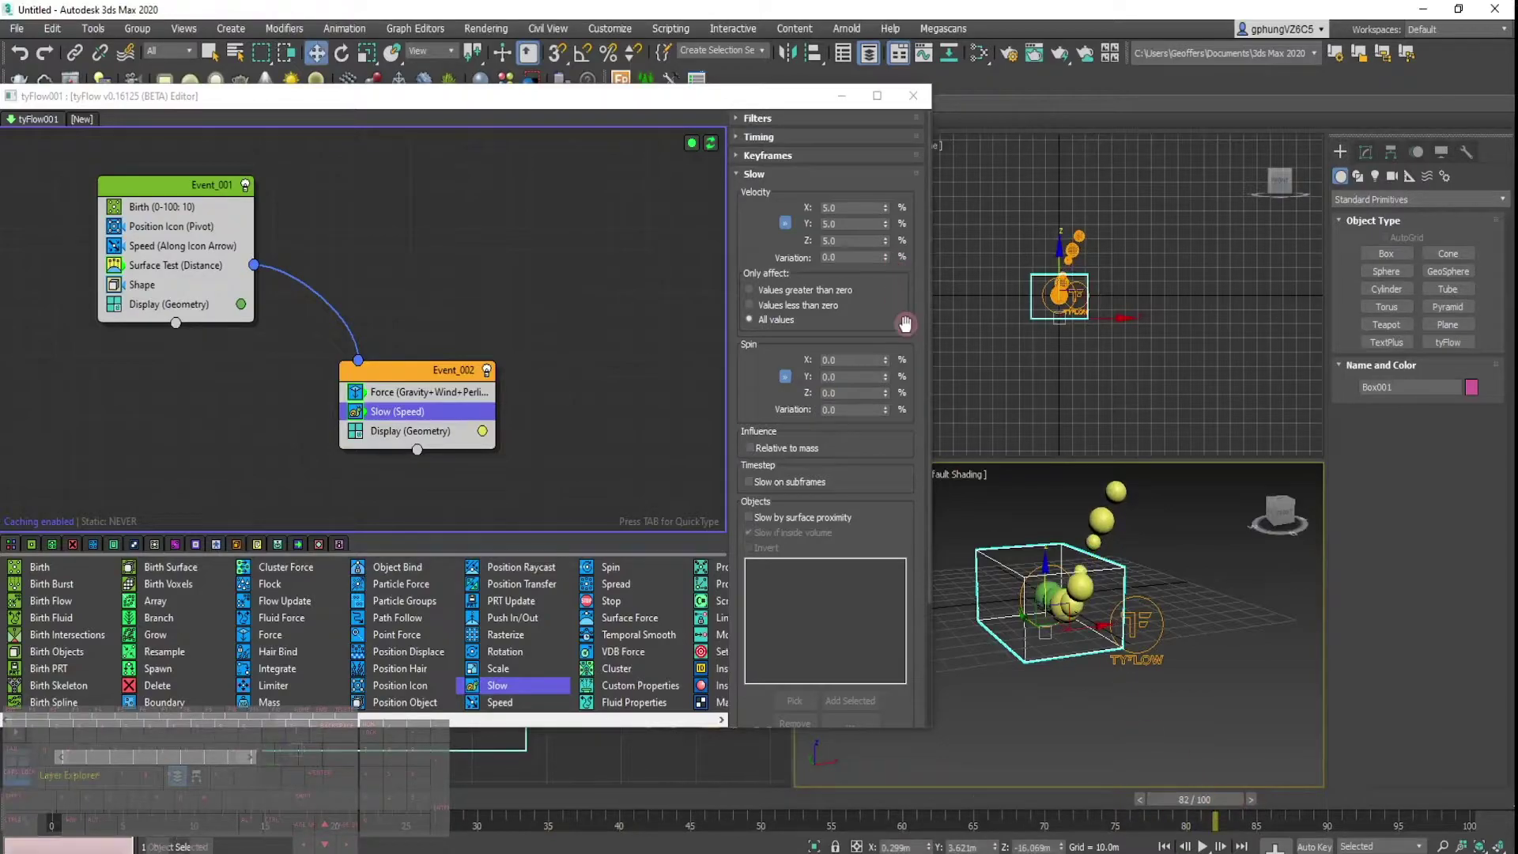
pyautogui.click(886, 254)
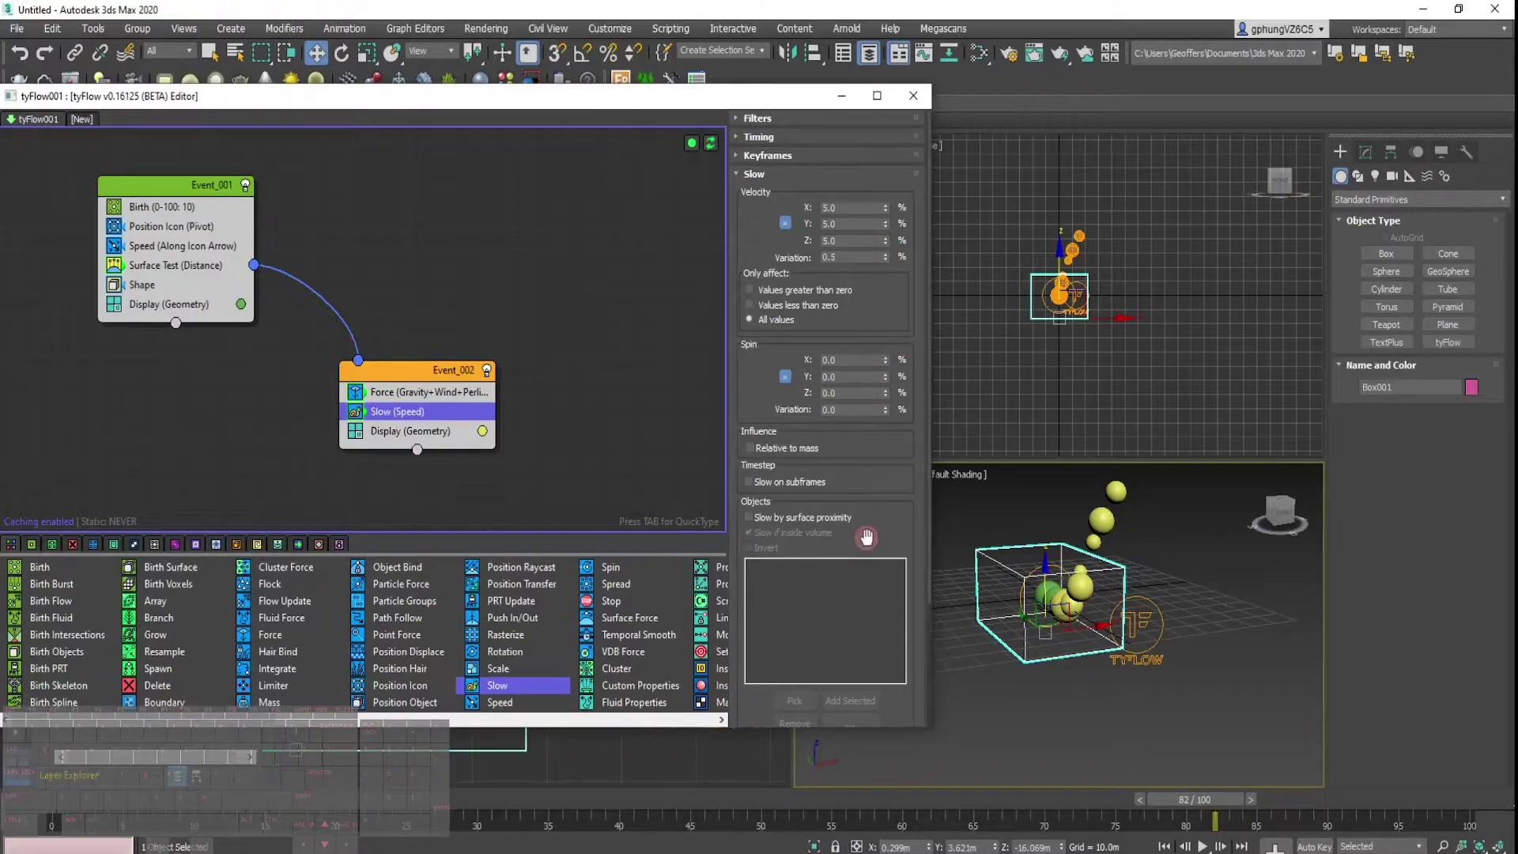
pyautogui.moveTo(1195, 801)
pyautogui.mouseDown()
pyautogui.moveTo(1045, 797)
pyautogui.moveTo(1172, 799)
pyautogui.mouseUp()
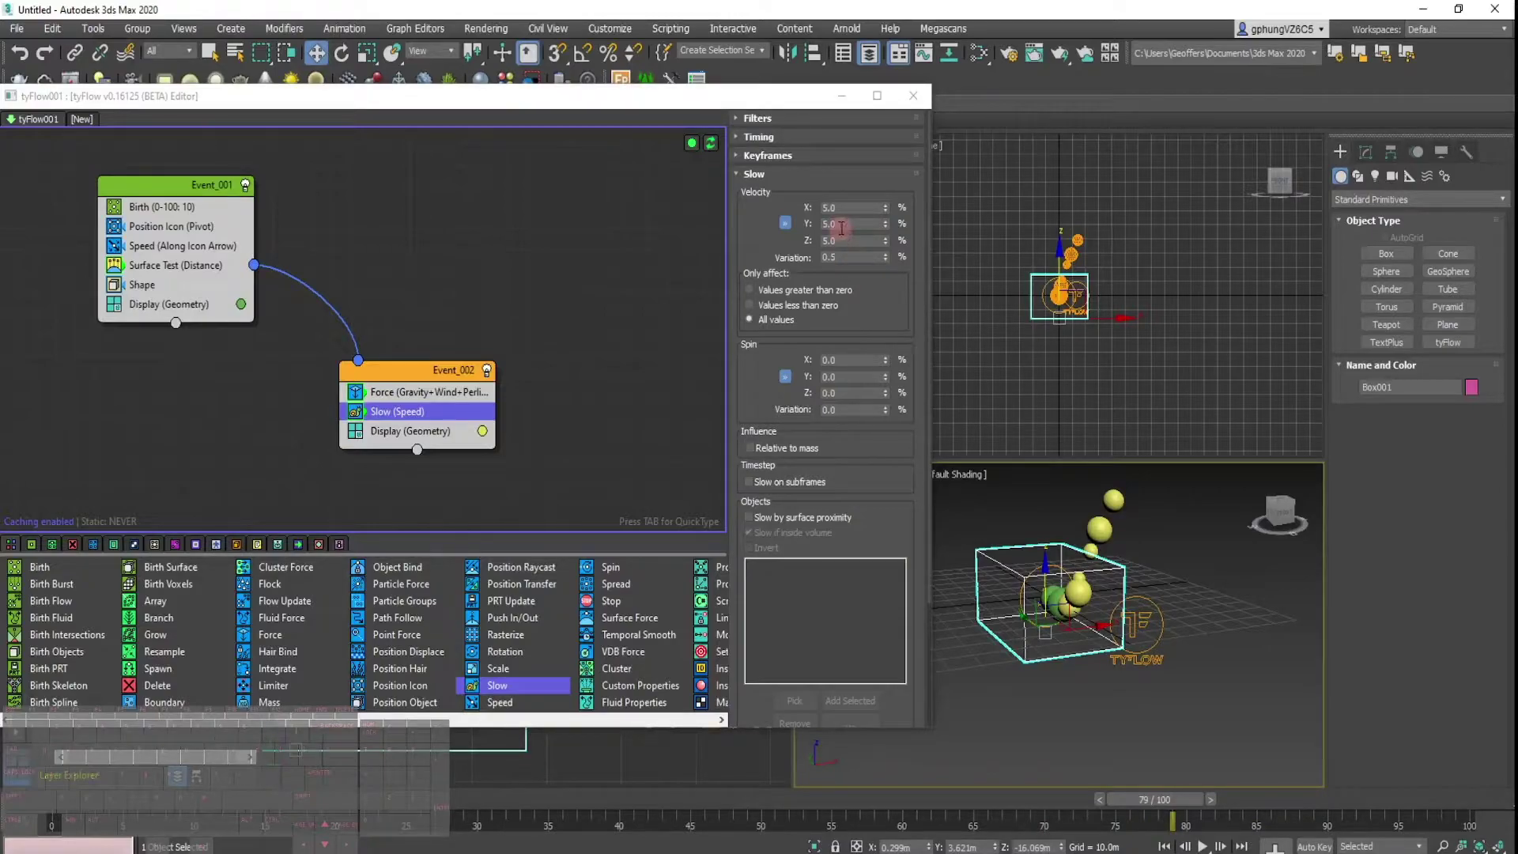
# Try Slow velocities of 60% and 5% on all axes, scrubbing the timeline to compare the particle motion.
pyautogui.moveTo(841, 226); pyautogui.dragTo(809, 218)
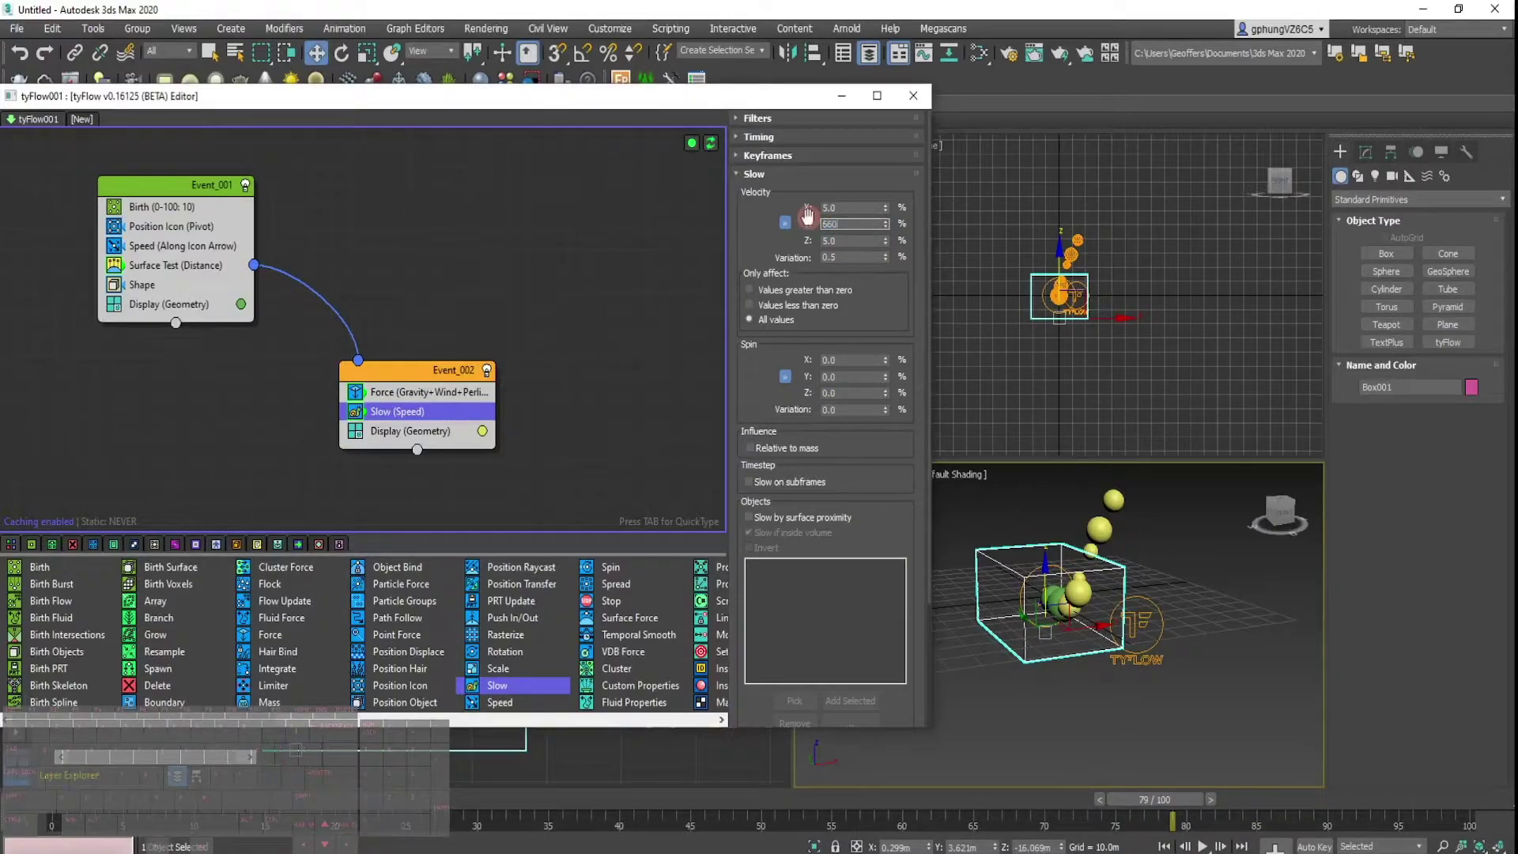
pyautogui.write('60')
pyautogui.press('Return')
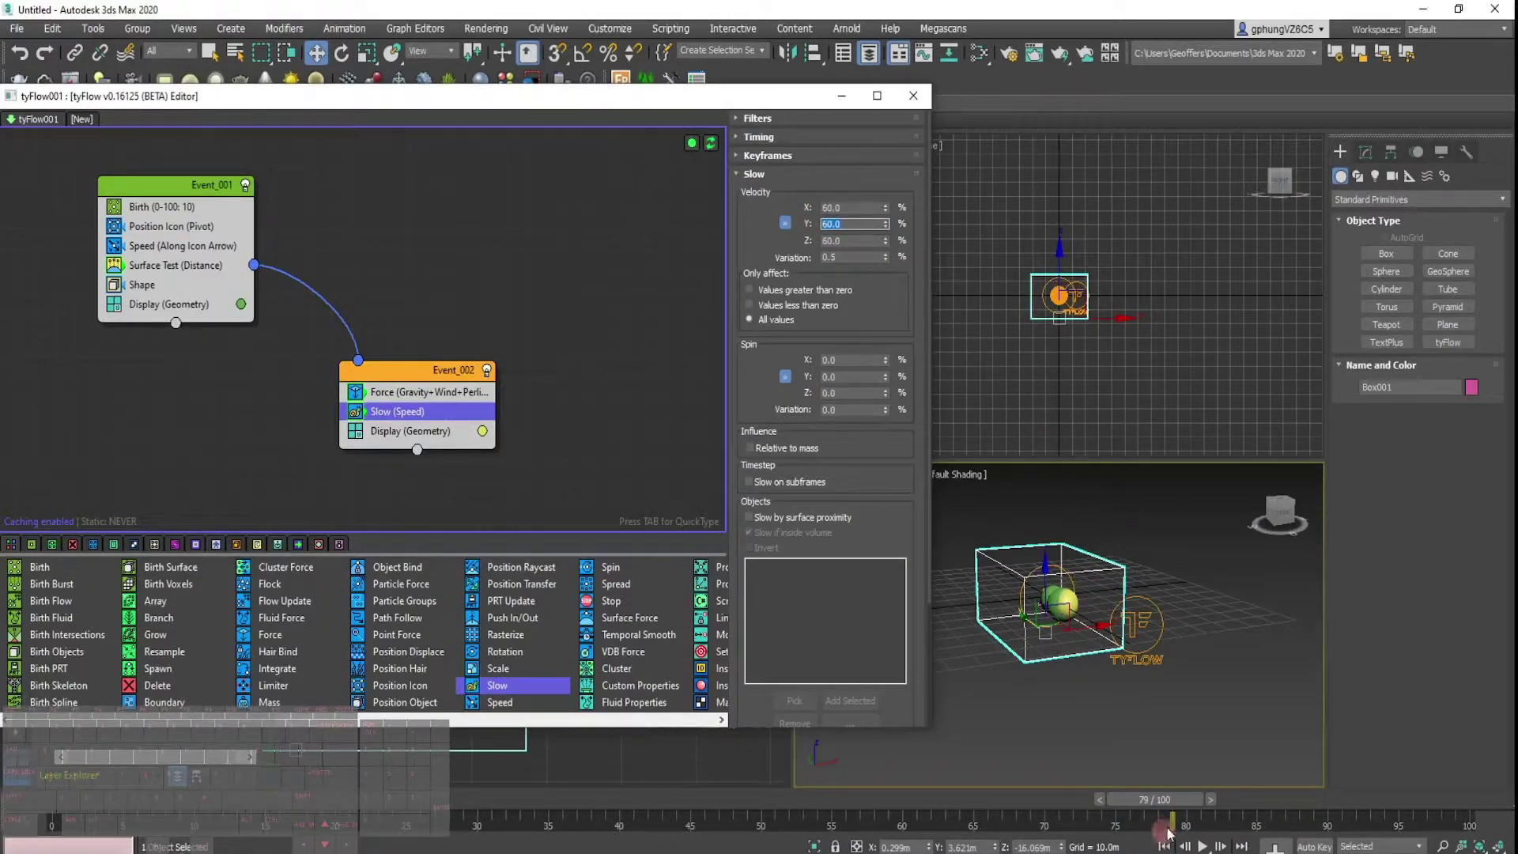
pyautogui.moveTo(1174, 799); pyautogui.dragTo(1393, 796)
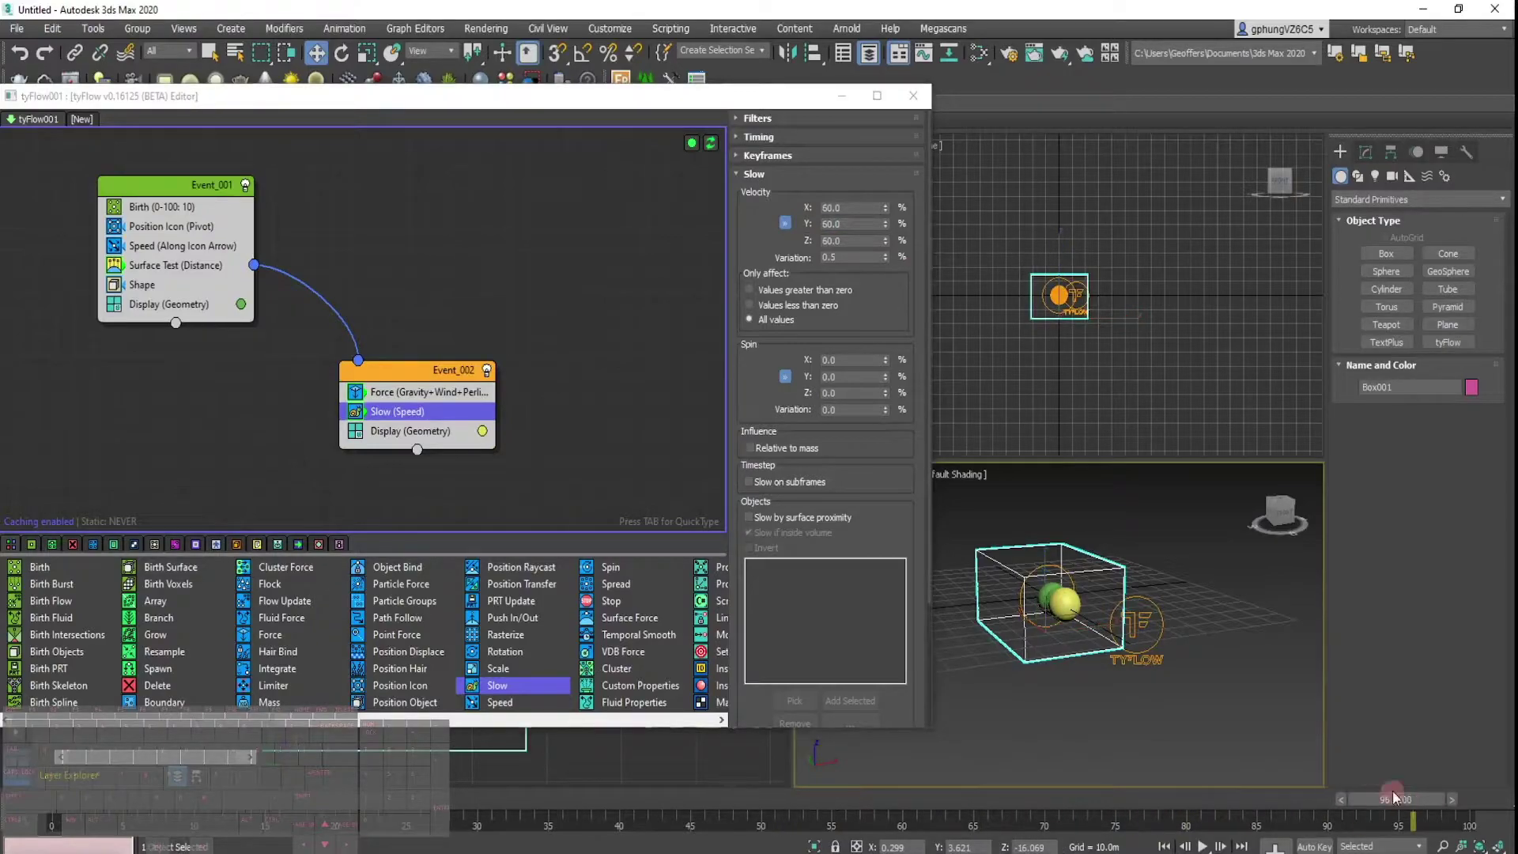
pyautogui.moveTo(851, 225); pyautogui.dragTo(769, 221)
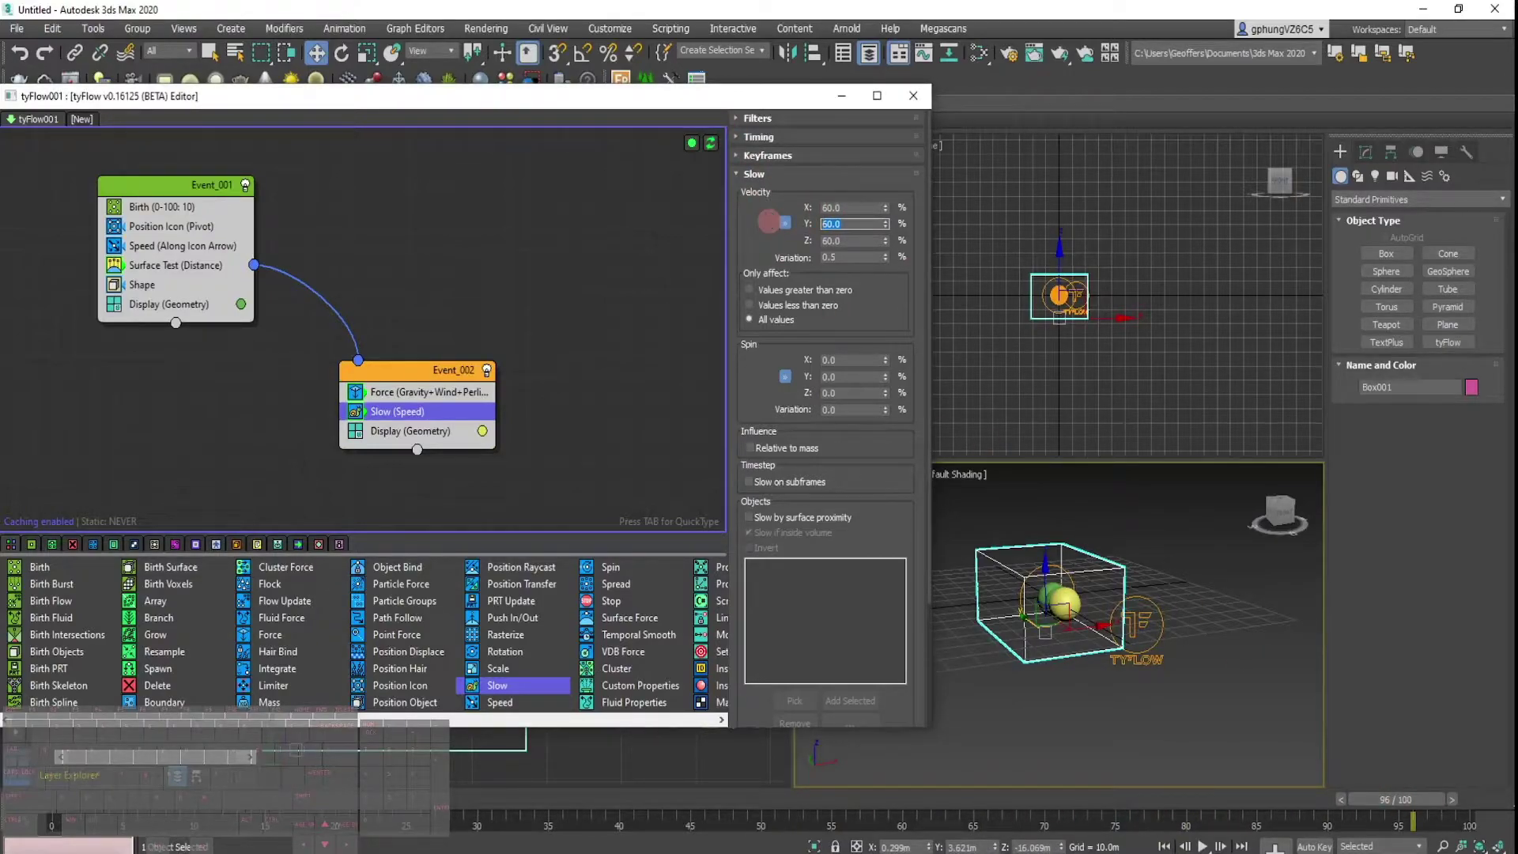
pyautogui.write('5')
pyautogui.press('Return')
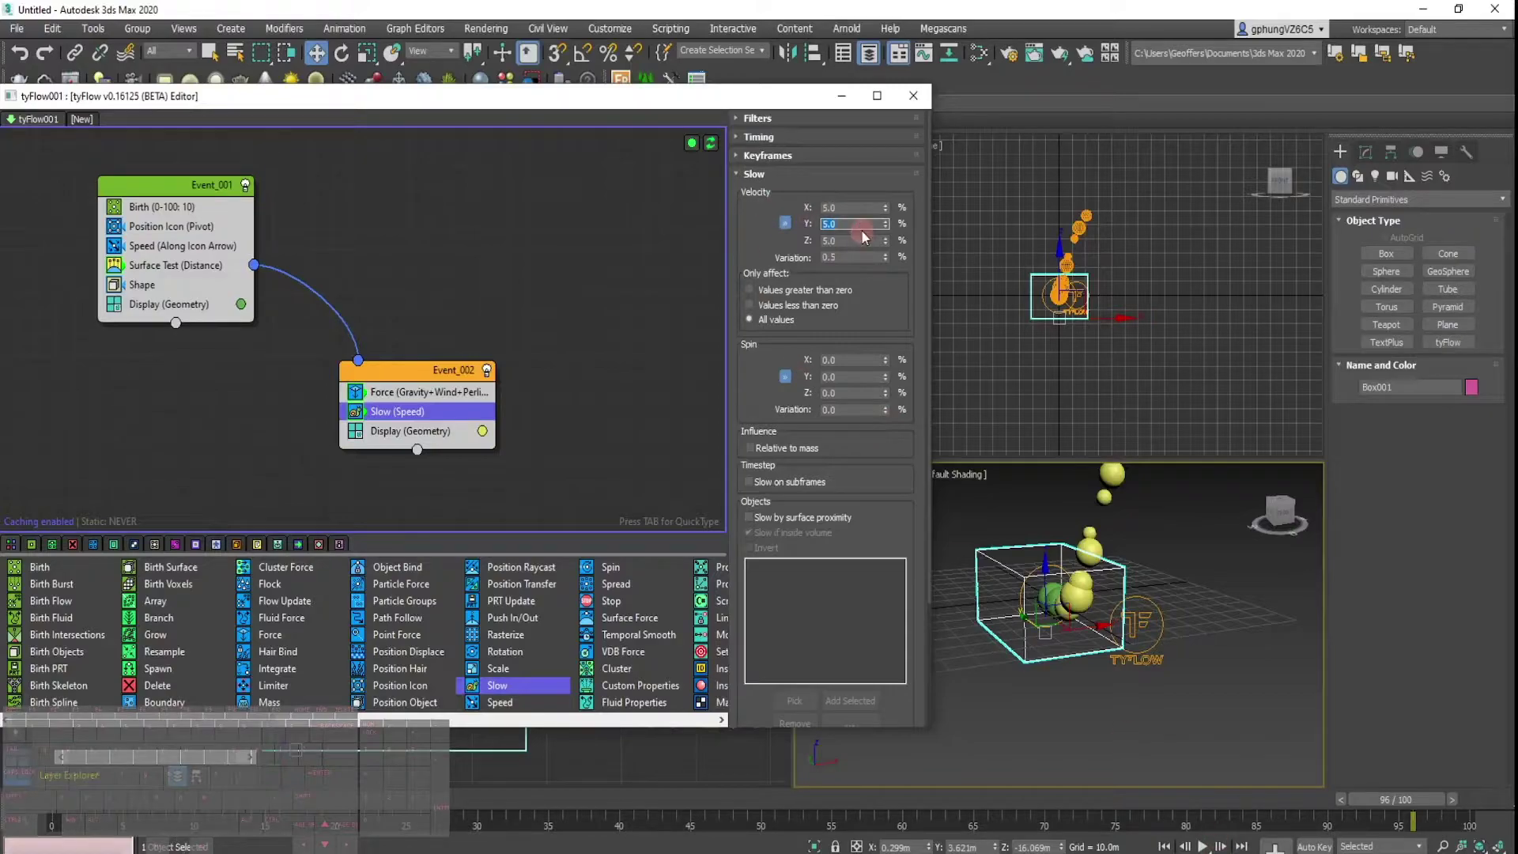
# Set the Slow velocity to 2% on all axes and inspect the particles up close at frame 79.
pyautogui.write('2')
pyautogui.press('Return')
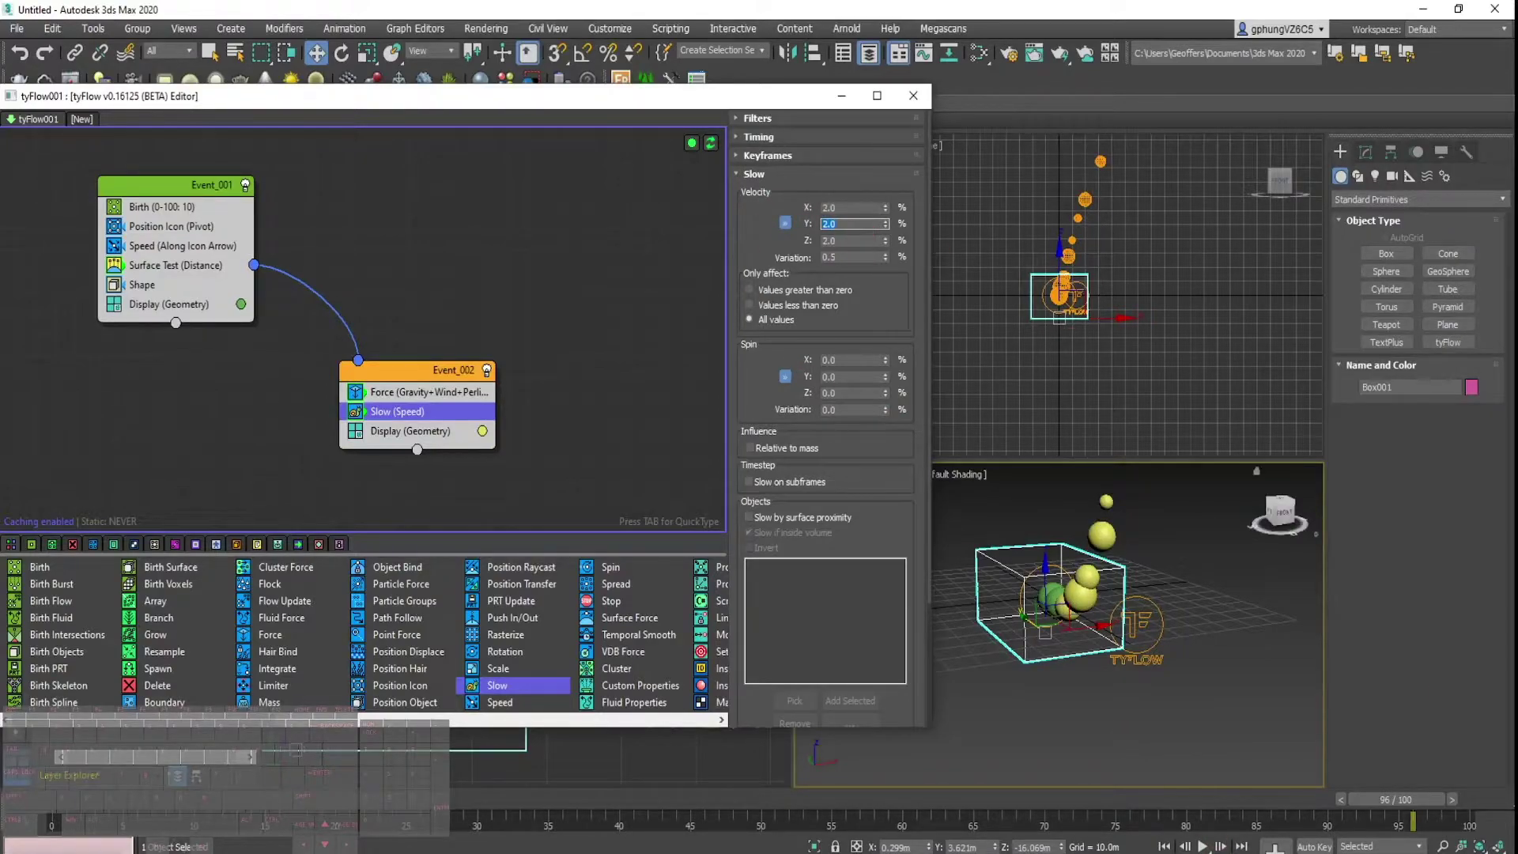
pyautogui.moveTo(1377, 822); pyautogui.dragTo(1156, 828)
pyautogui.press('w')
pyautogui.keyDown('alt'); pyautogui.moveTo(1057, 670); pyautogui.dragTo(1069, 577, button='middle'); pyautogui.keyUp('alt')
pyautogui.scroll(4, 1153, 546)
pyautogui.scroll(4, 1067, 574)
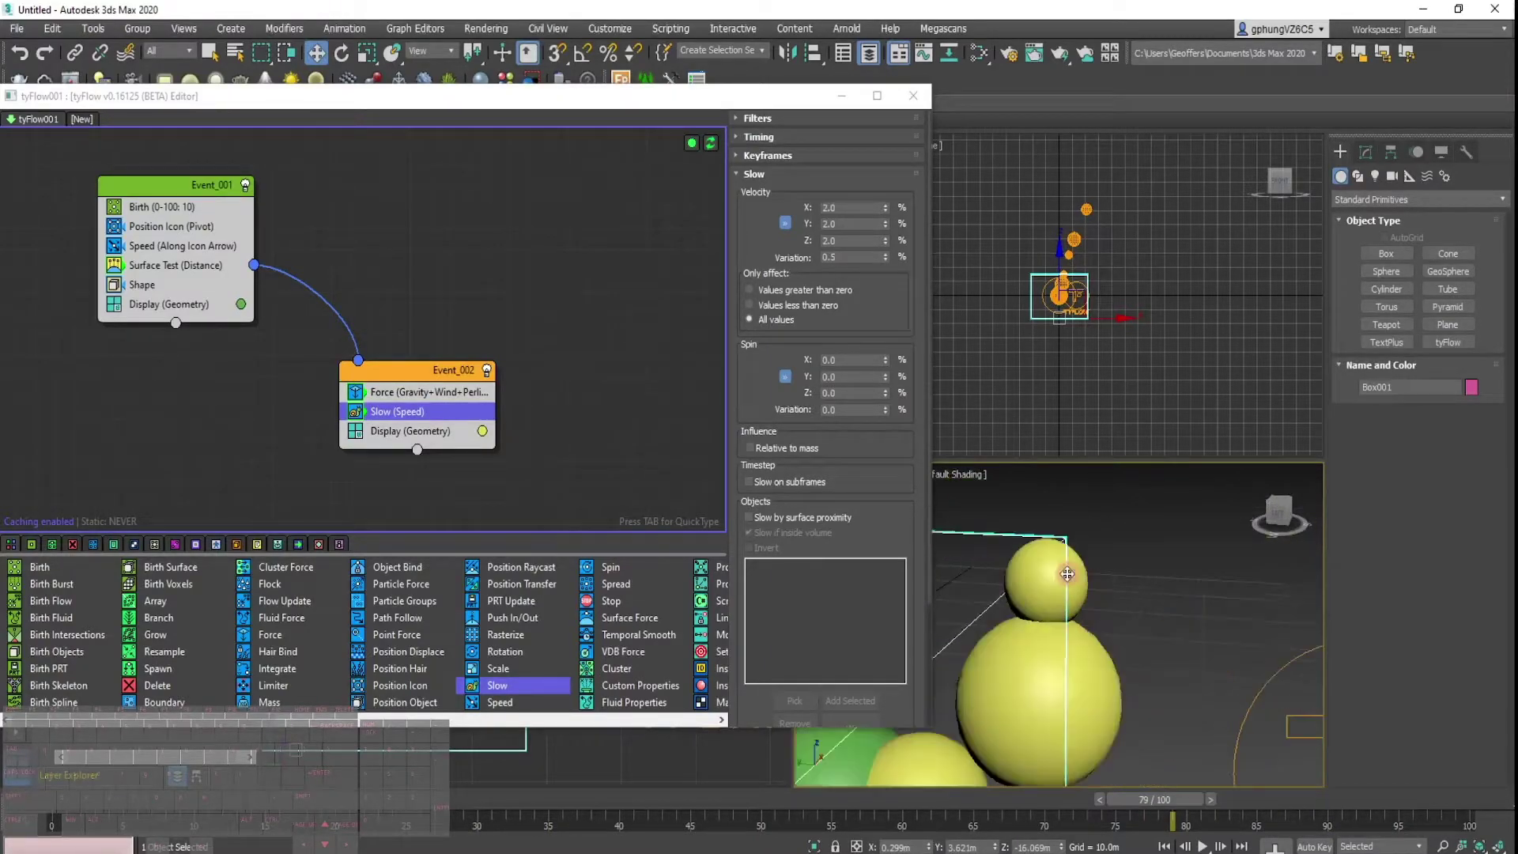
pyautogui.scroll(4, 1074, 629)
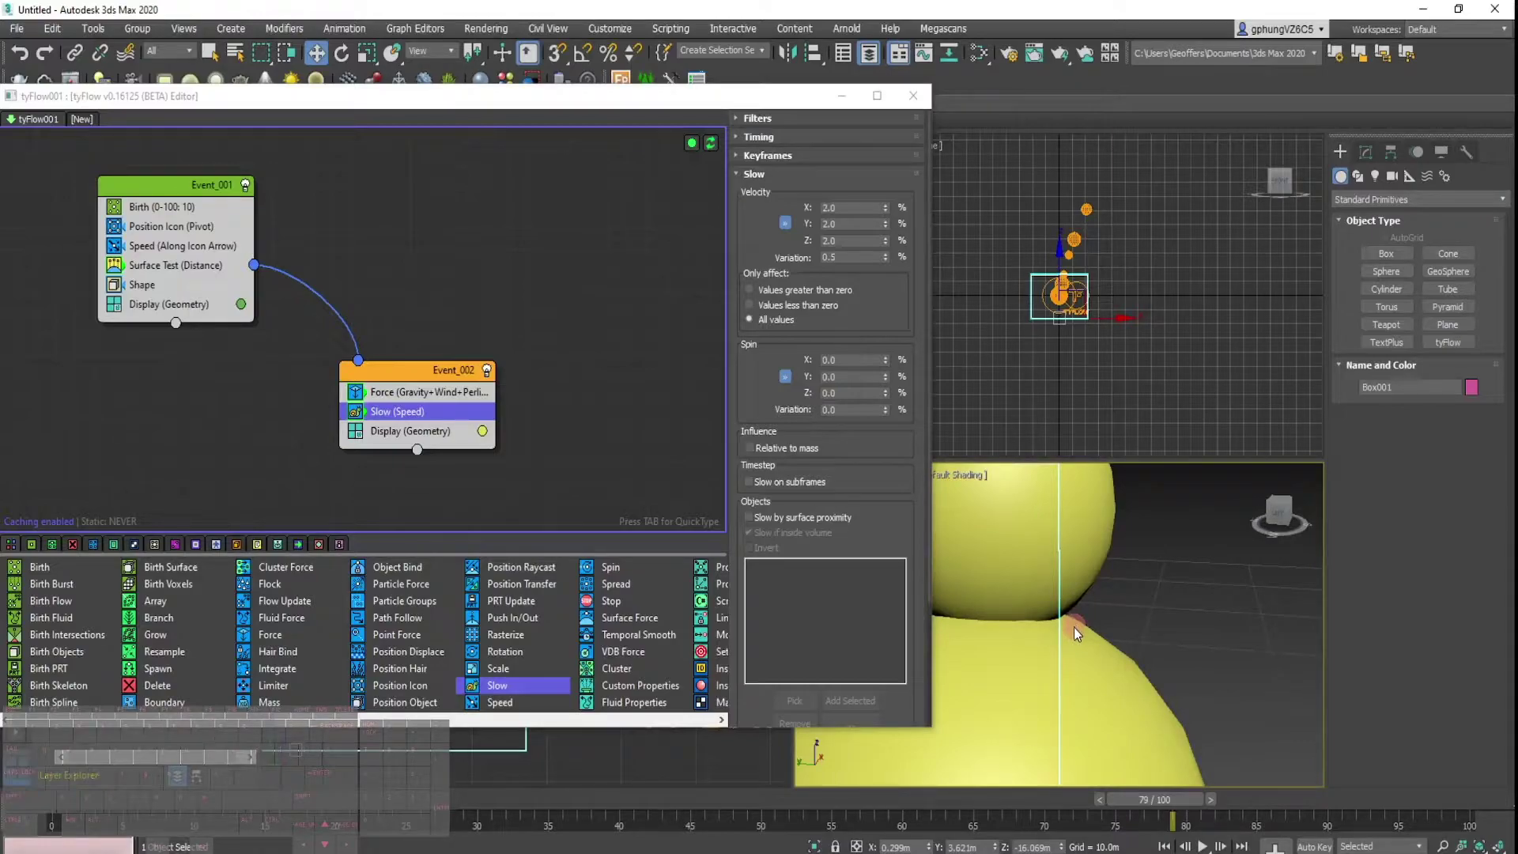
pyautogui.scroll(-5, 1074, 628)
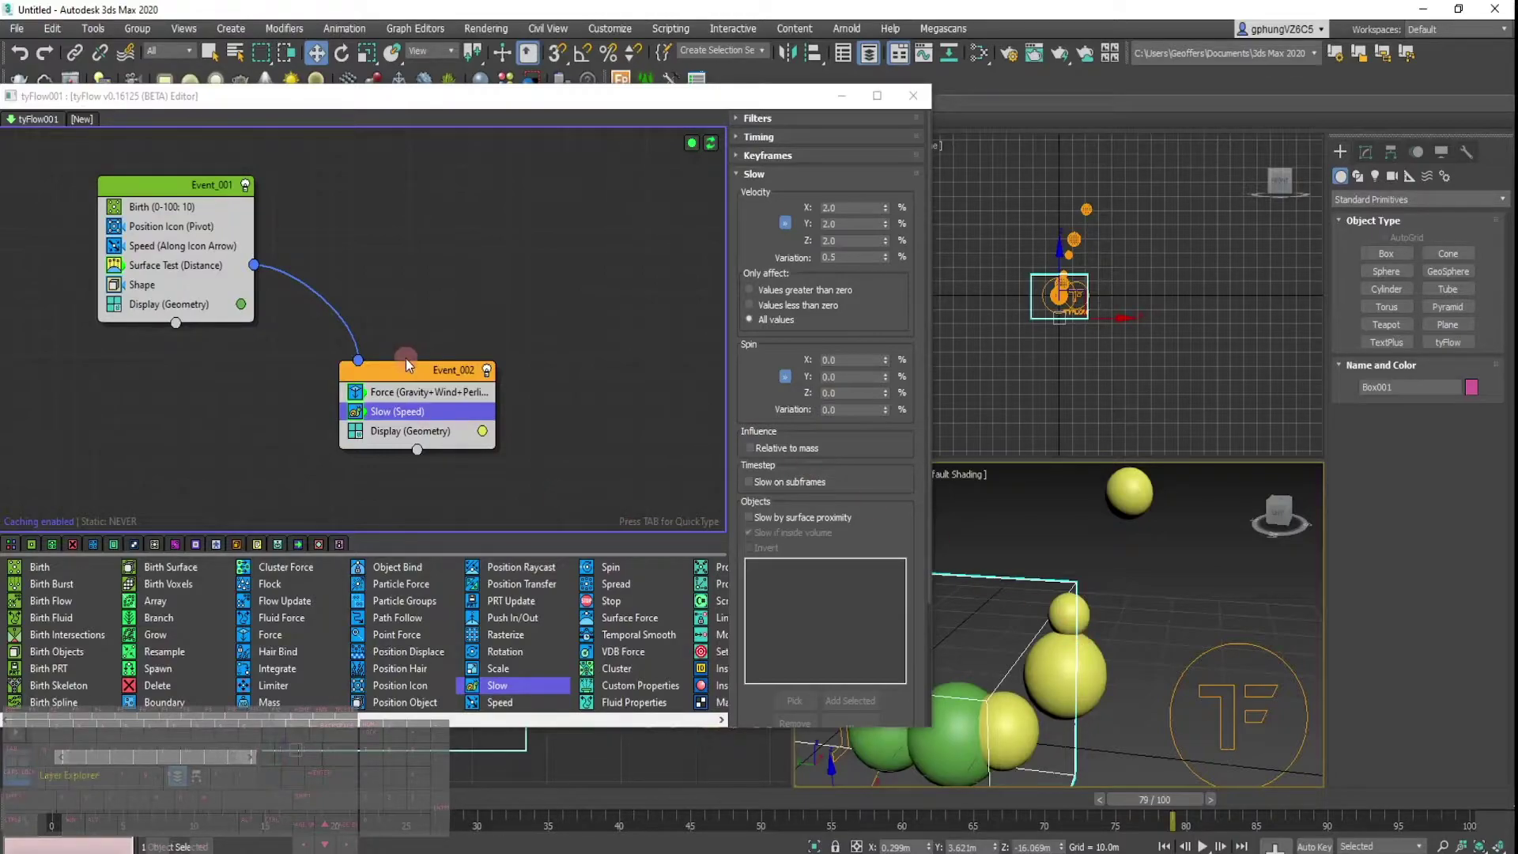
# Switch to the media player to review the reference video B10000.mp4, and return to 3ds Max.
pyautogui.moveTo(408, 368); pyautogui.dragTo(399, 341)
pyautogui.click(1248, 816)
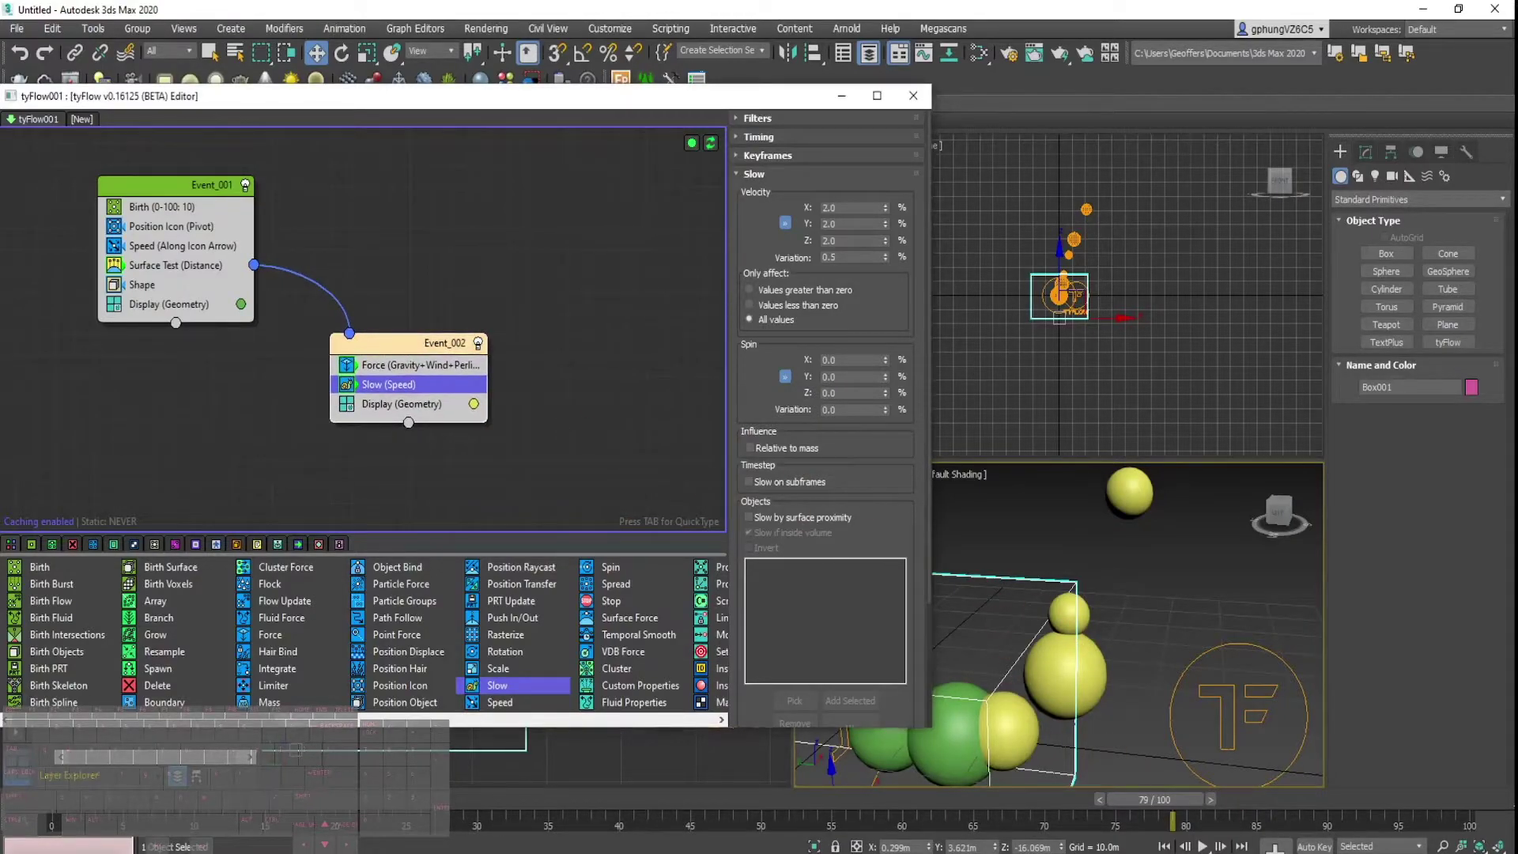
pyautogui.click(1113, 853)
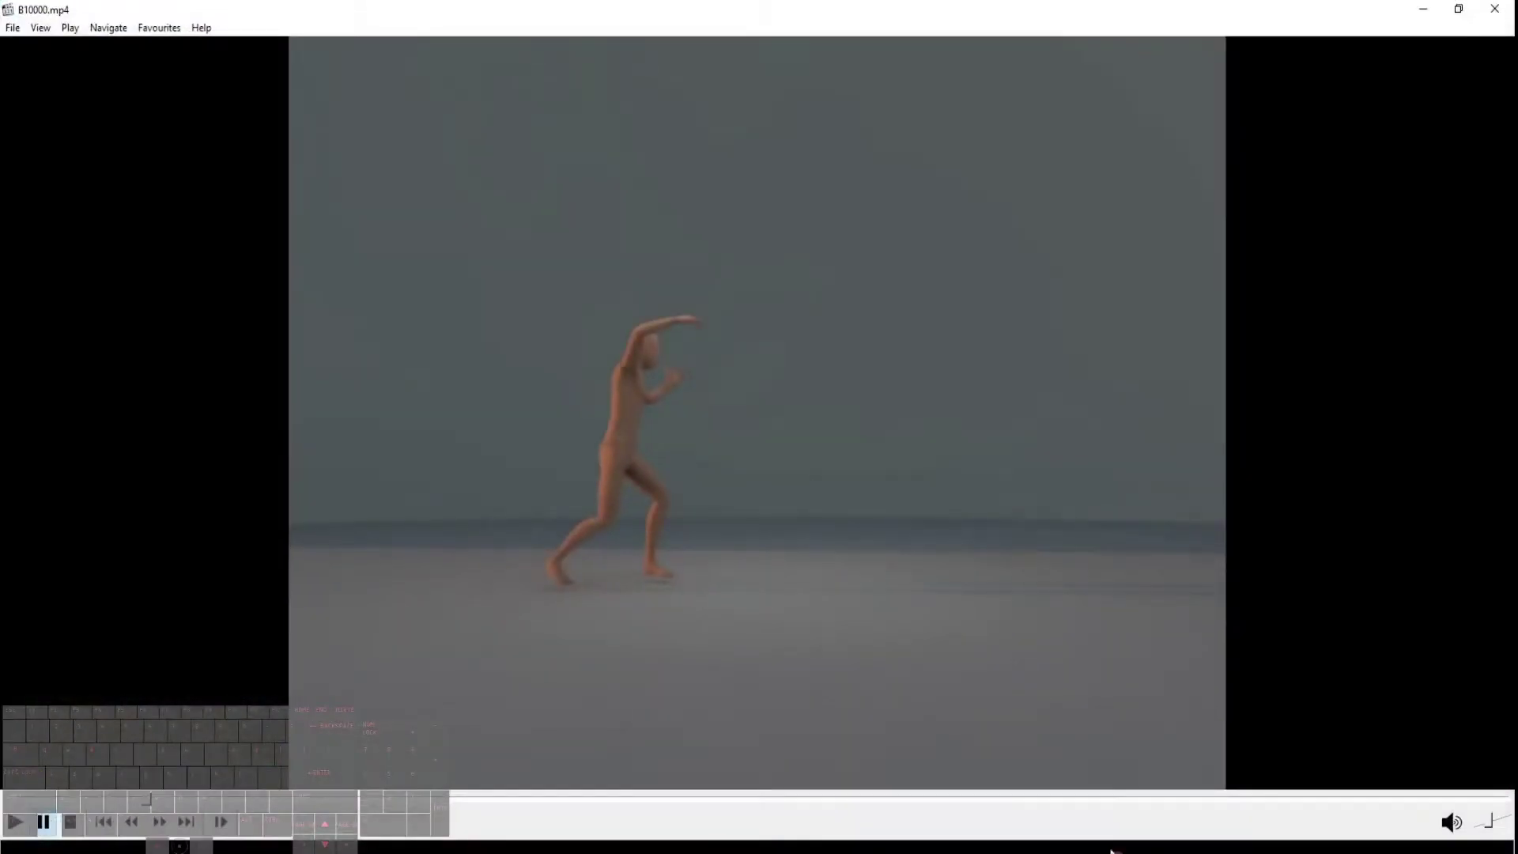
pyautogui.click(862, 800)
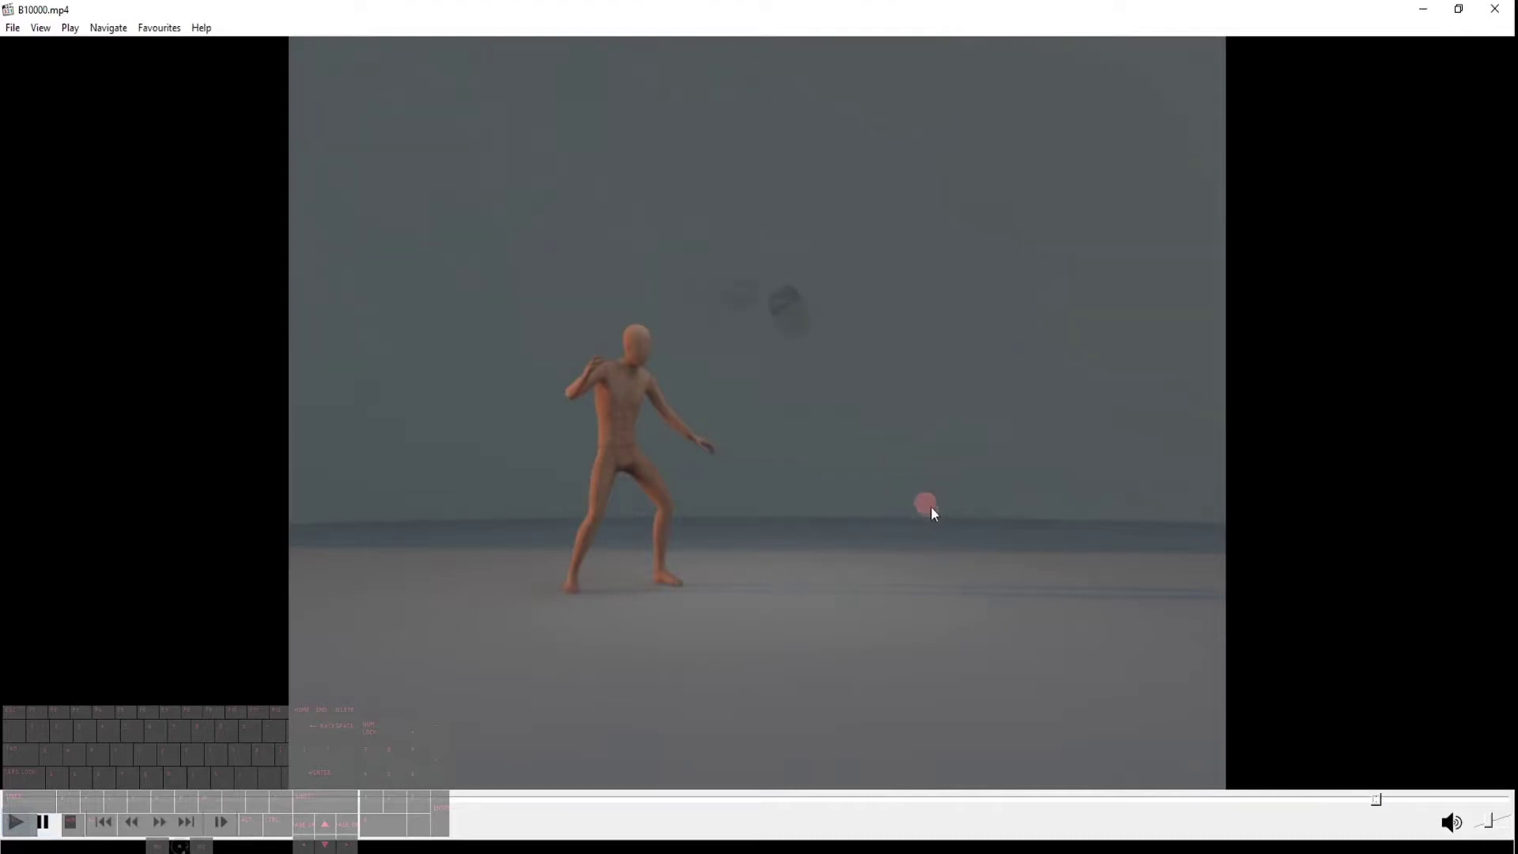
pyautogui.click(1426, 12)
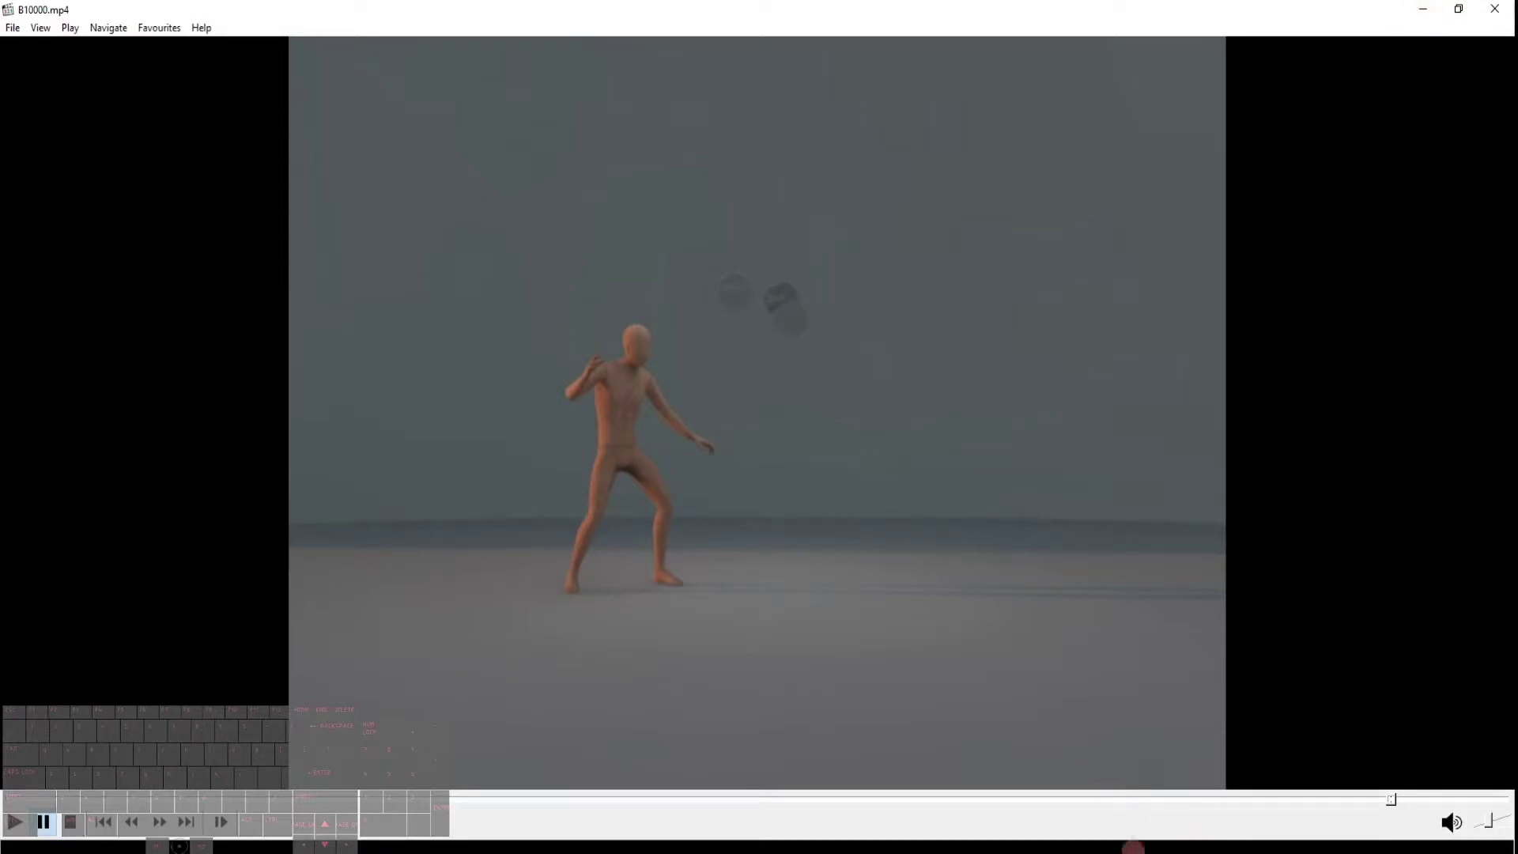
pyautogui.click(1423, 9)
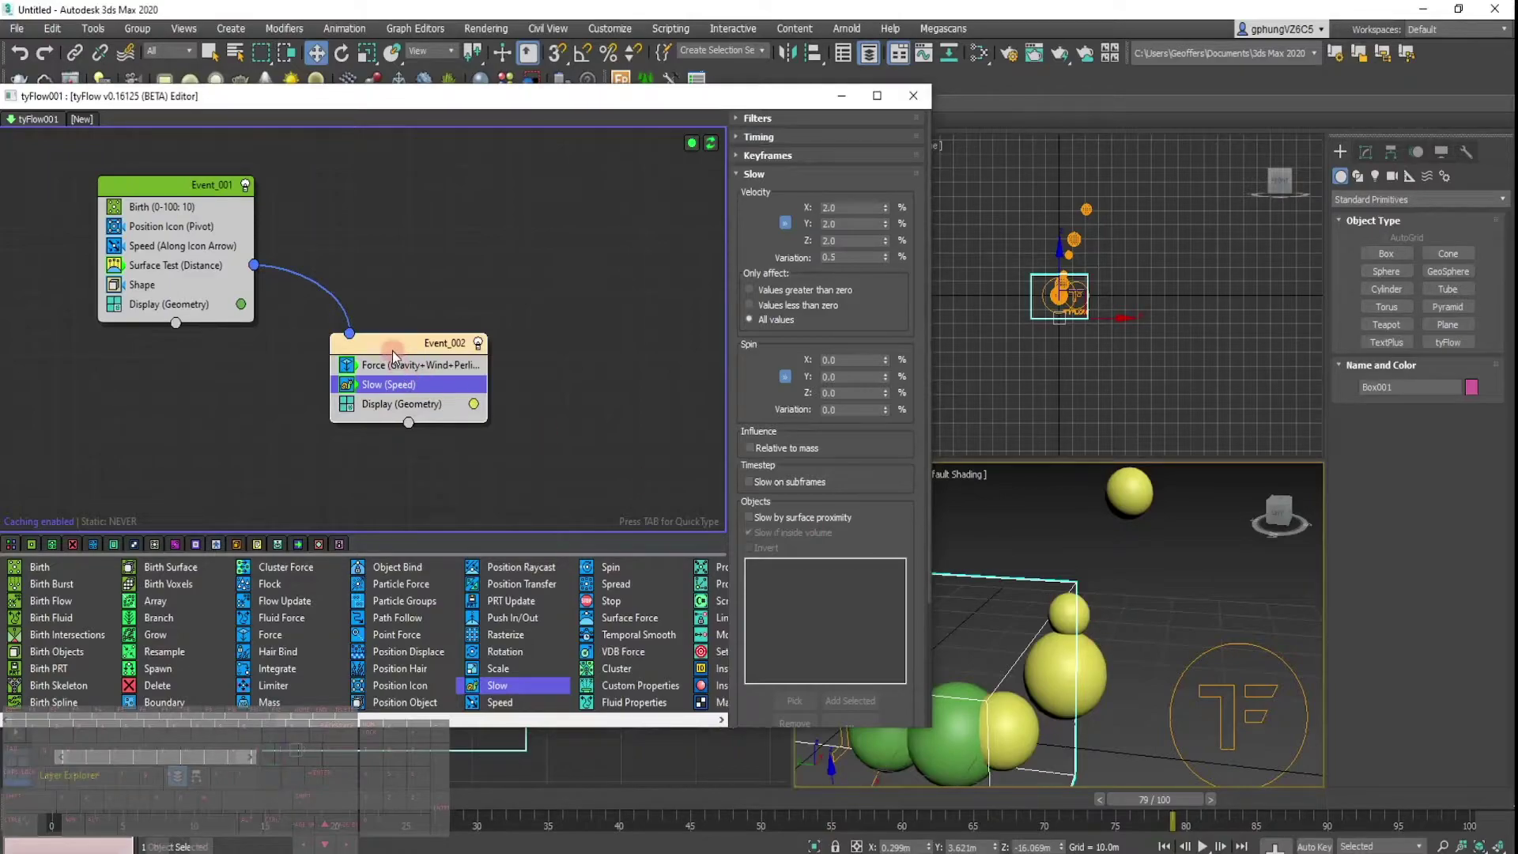
# Move Event_002 slightly closer to Event_001 and add a Surface Test operator between its Slow and Display operators.
pyautogui.moveTo(392, 350); pyautogui.dragTo(381, 337)
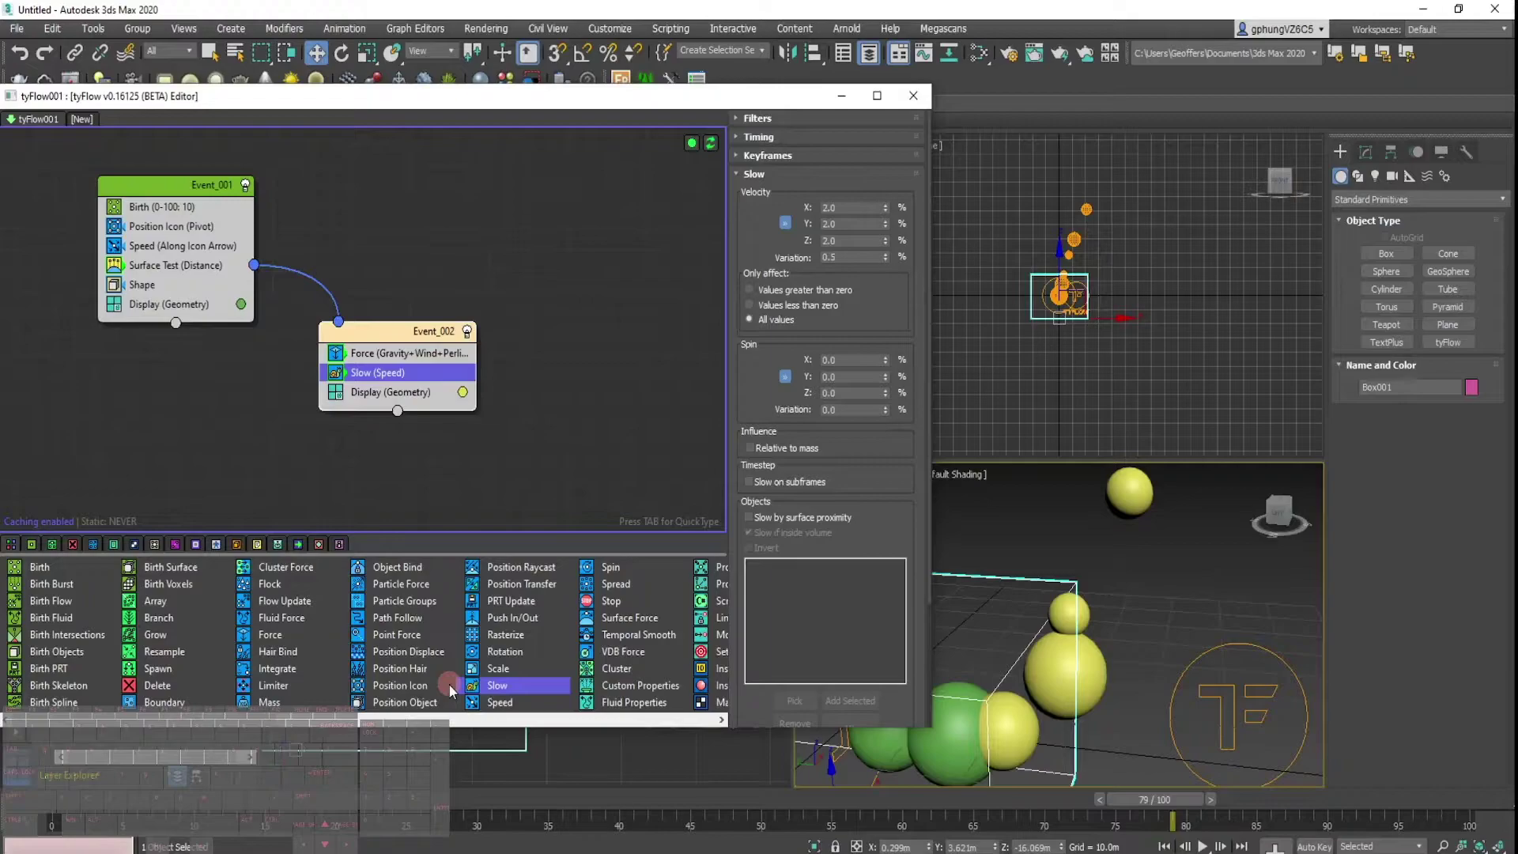
pyautogui.scroll(-5, 449, 682)
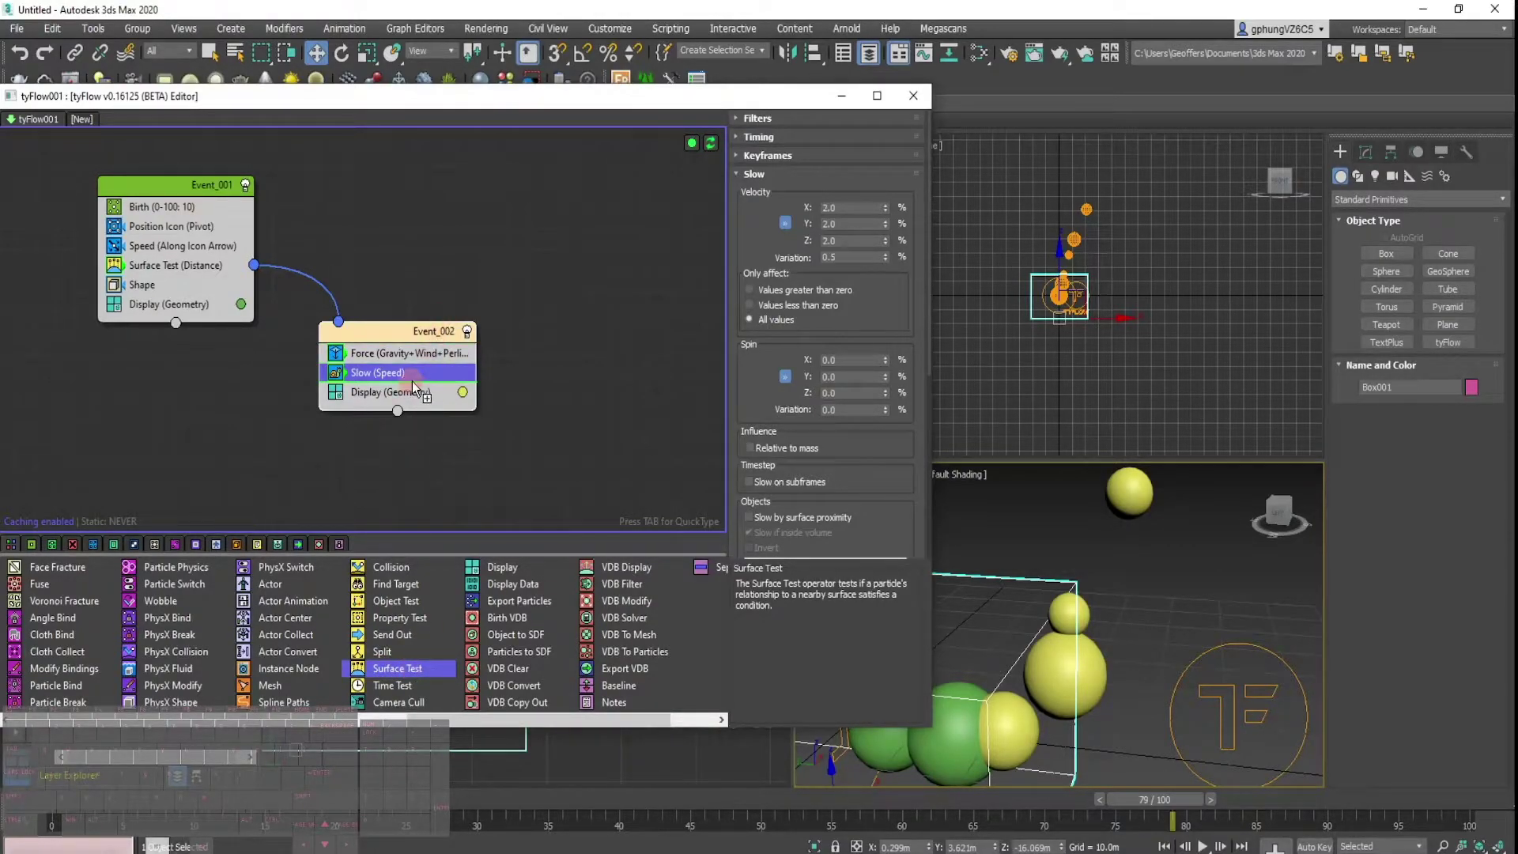
pyautogui.moveTo(411, 381); pyautogui.dragTo(411, 383)
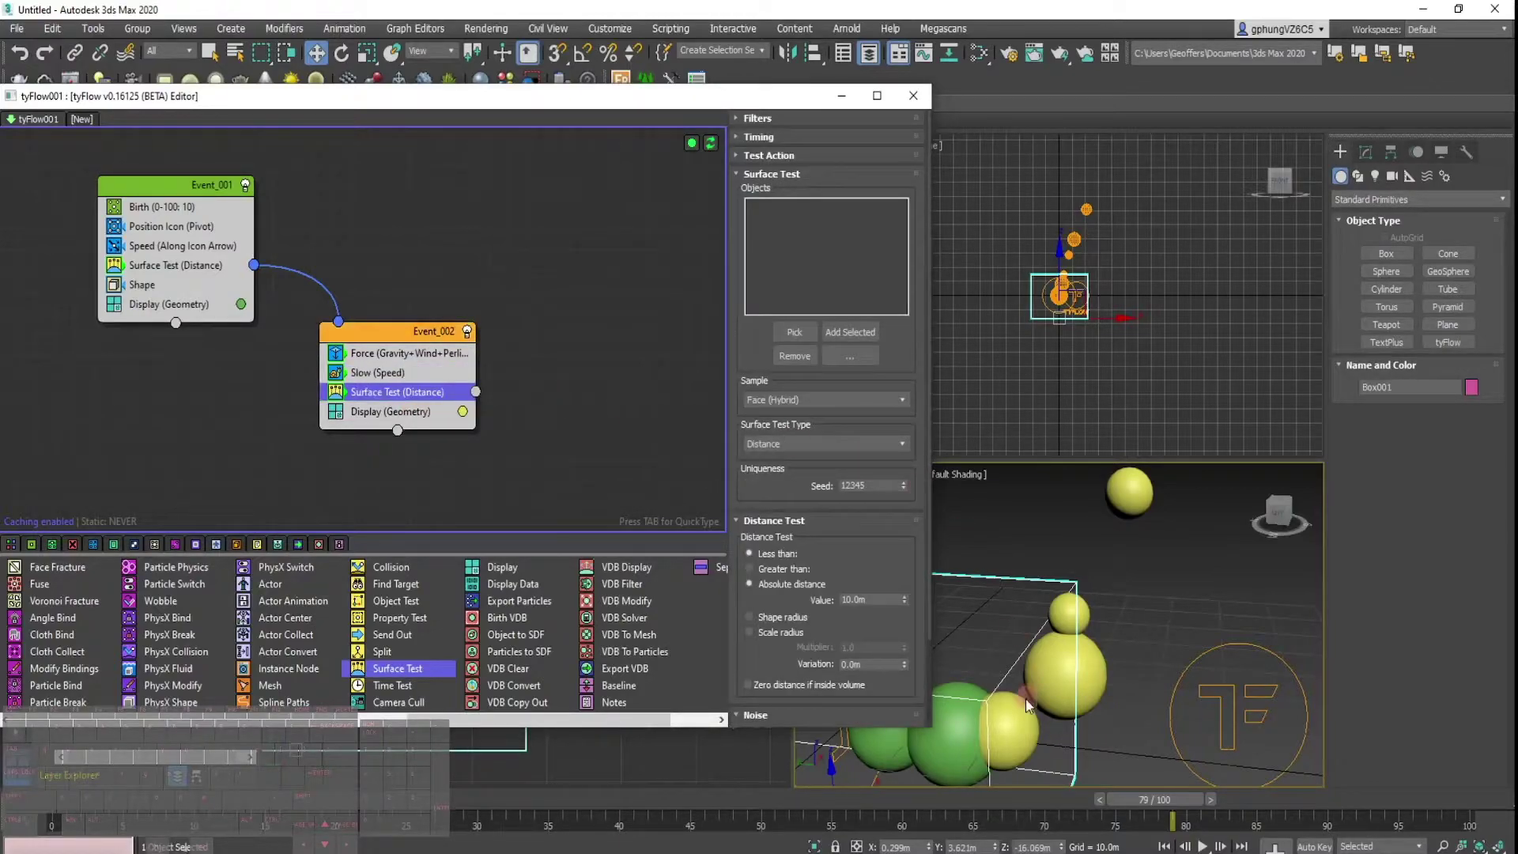
# Deselect Box001 and minimize the tyFlow editor to uncover the four viewports.
pyautogui.scroll(-5, 1165, 535)
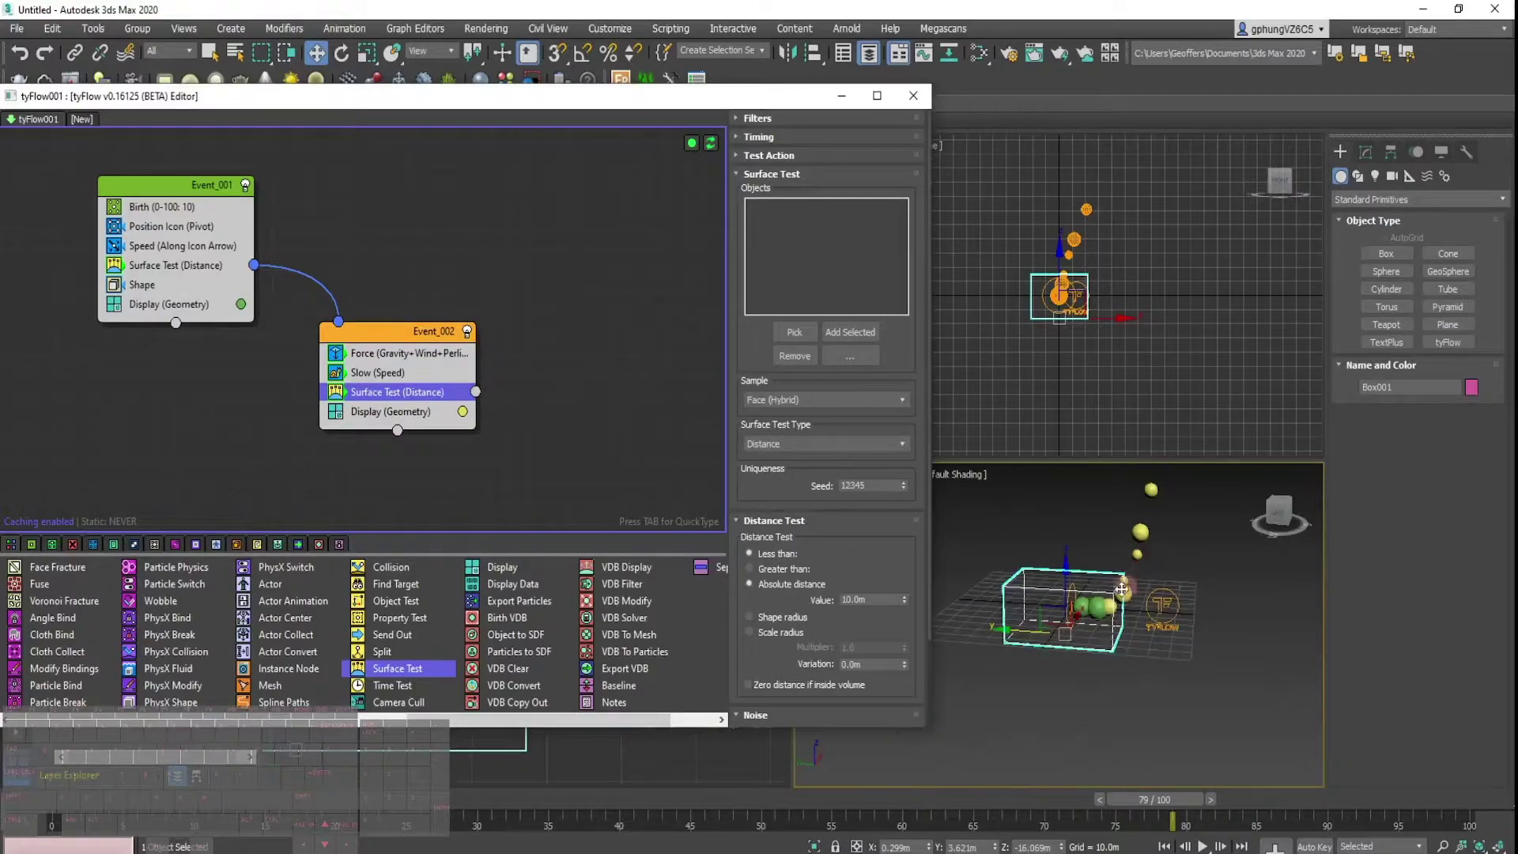
pyautogui.keyDown('alt'); pyautogui.moveTo(1148, 495); pyautogui.dragTo(1097, 583, button='middle'); pyautogui.keyUp('alt')
pyautogui.click(1135, 507)
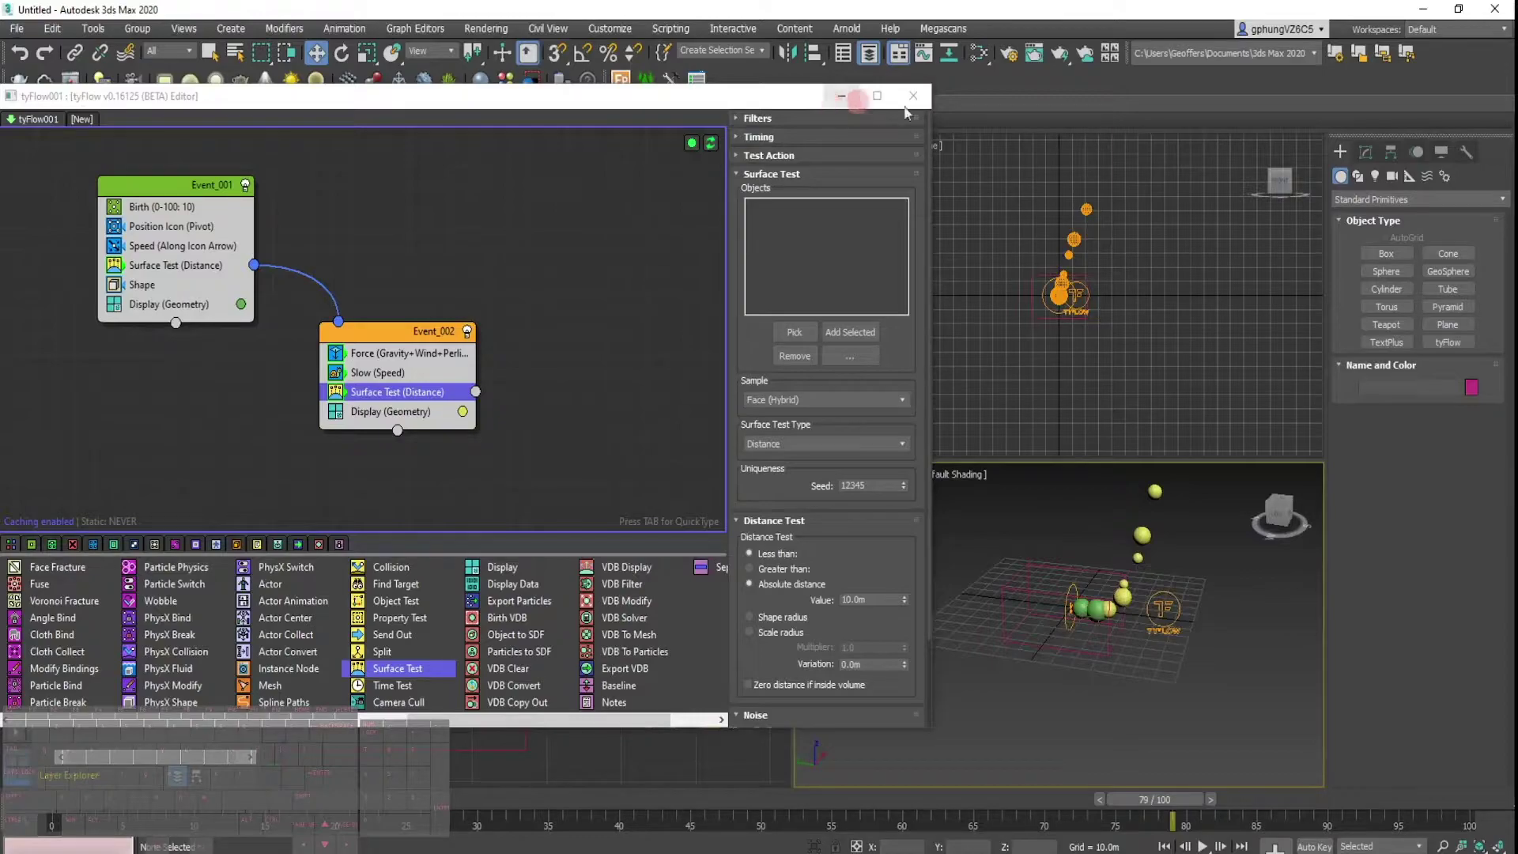
pyautogui.click(1352, 156)
pyautogui.click(1368, 152)
pyautogui.click(1347, 150)
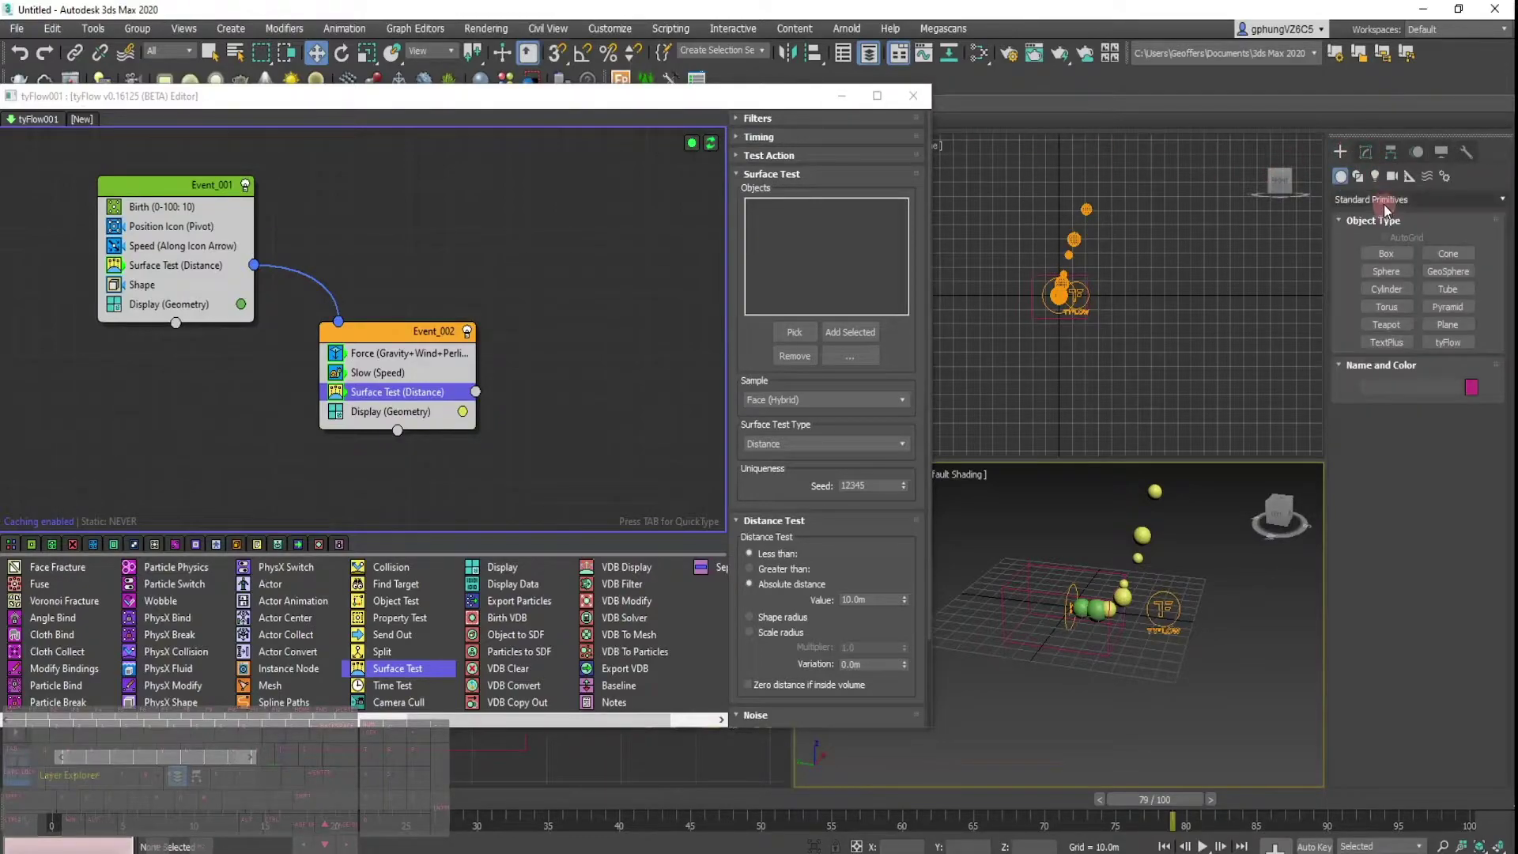
pyautogui.keyDown('alt'); pyautogui.moveTo(1111, 590); pyautogui.dragTo(1003, 509, button='middle'); pyautogui.keyUp('alt')
pyautogui.click(1077, 572)
pyautogui.scroll(5, 1077, 575)
pyautogui.scroll(-2, 1077, 575)
pyautogui.click(842, 96)
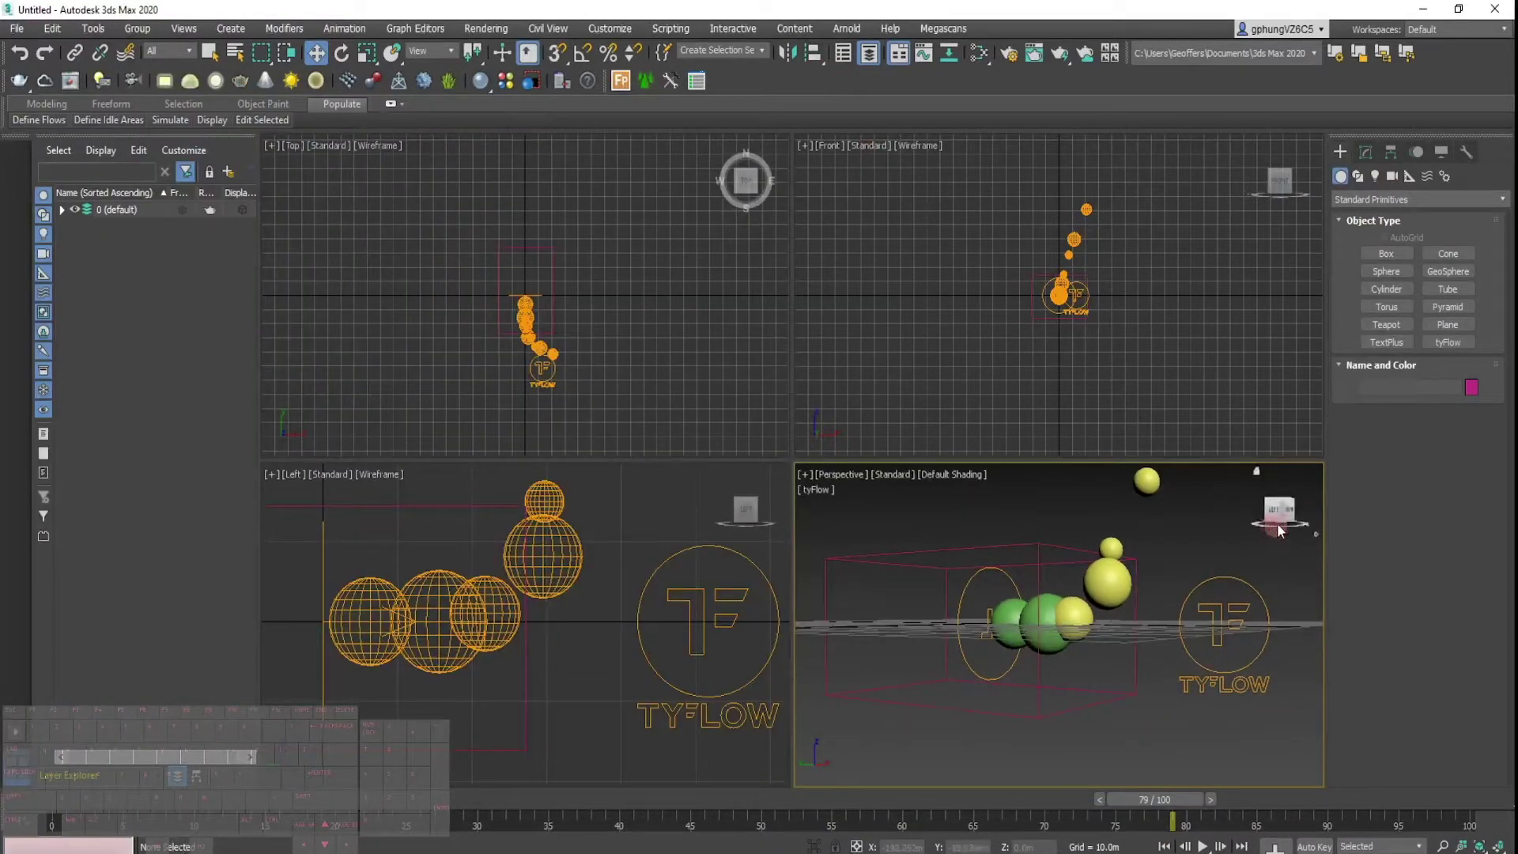
# Create a targeted VRay physical camera in the Perspective view beside the emitter box, and deselect it.
pyautogui.click(1278, 511)
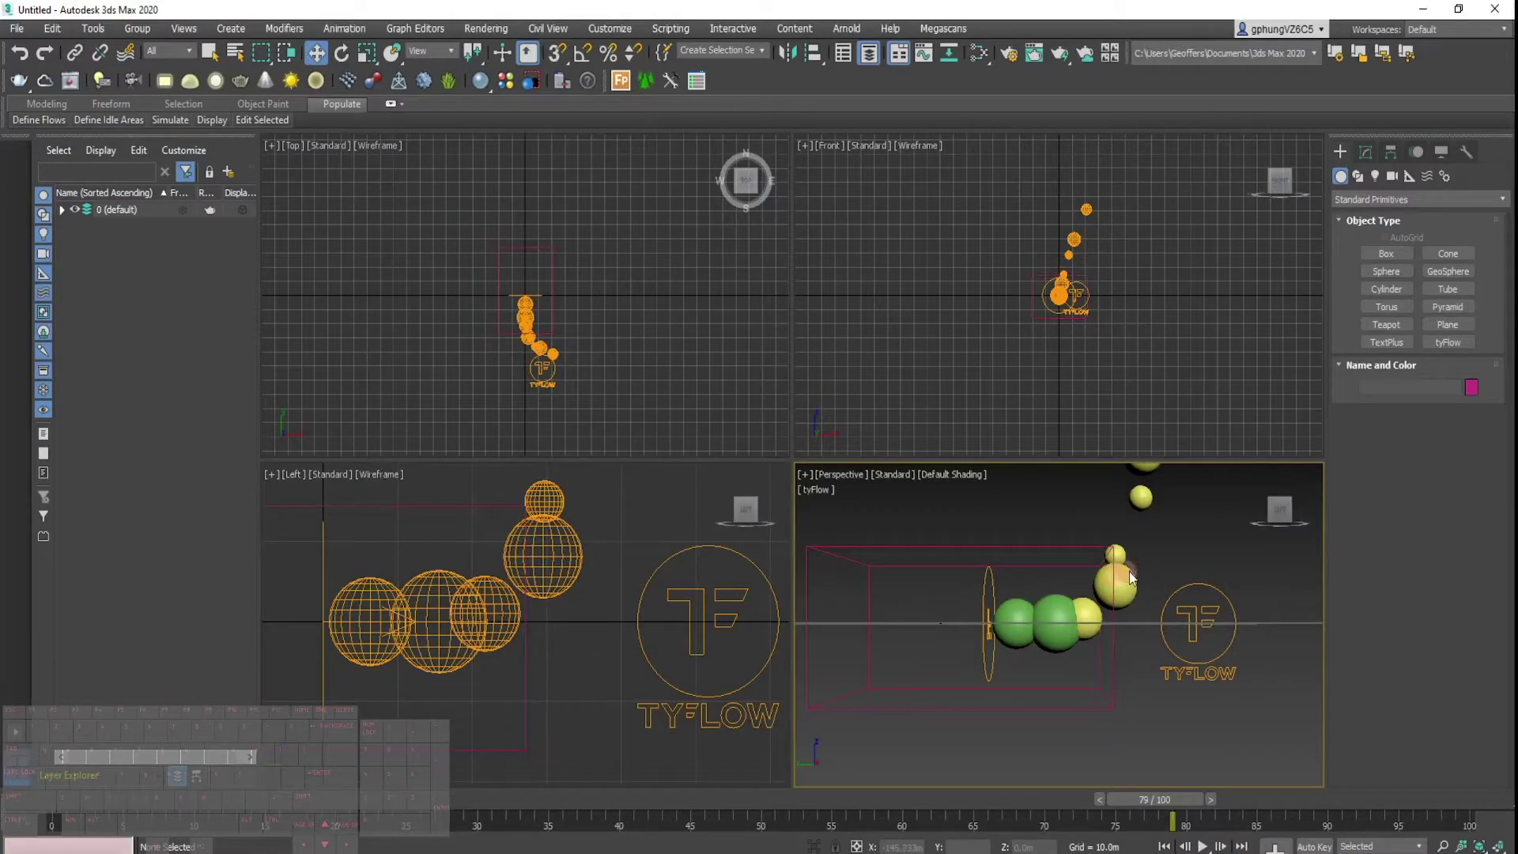
pyautogui.moveTo(1048, 558); pyautogui.dragTo(1045, 571, button='middle')
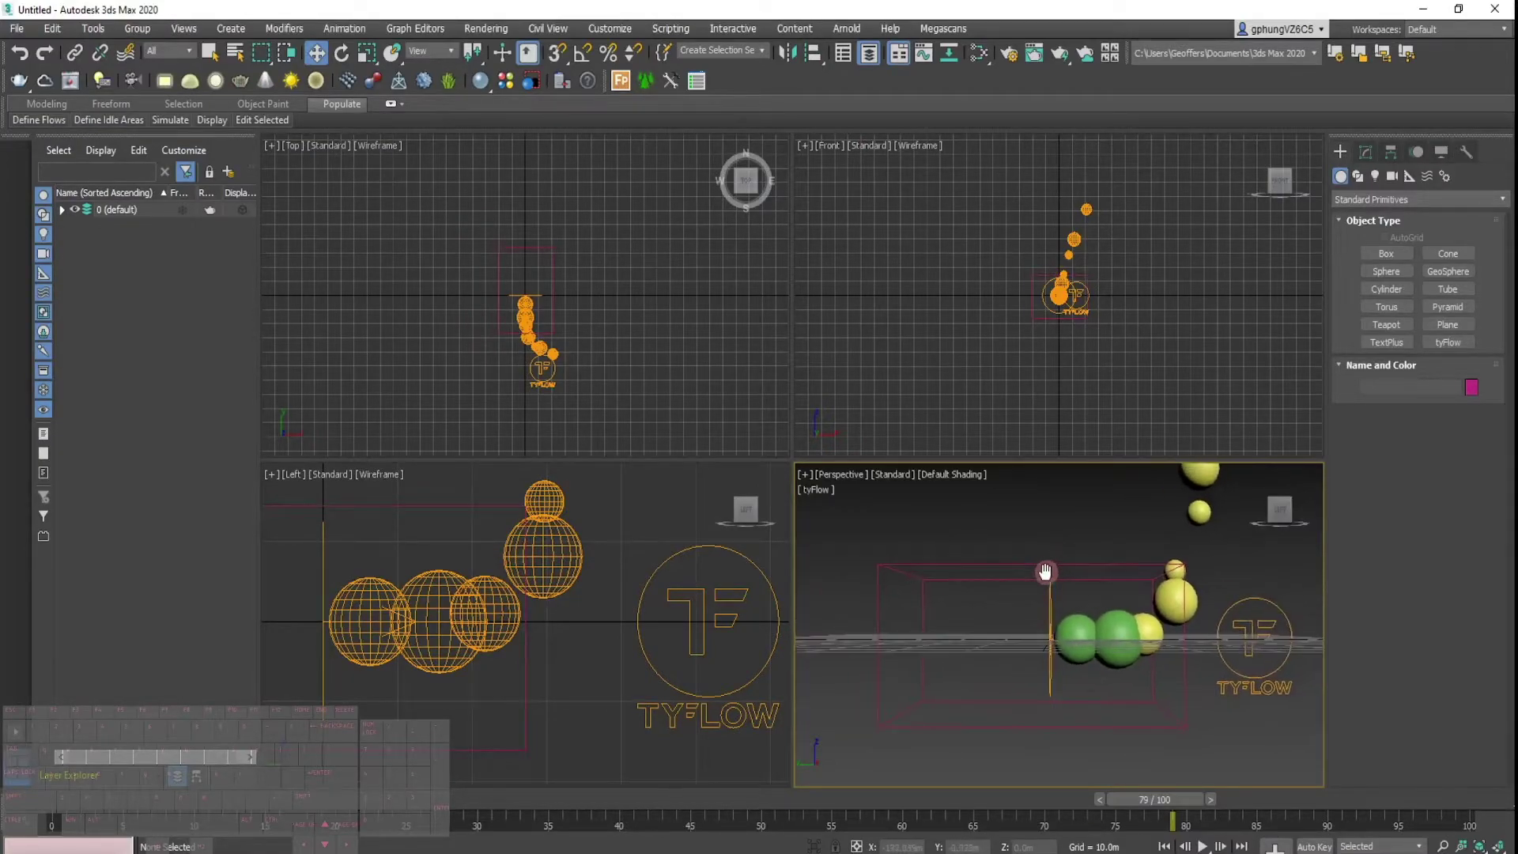
pyautogui.click(1386, 254)
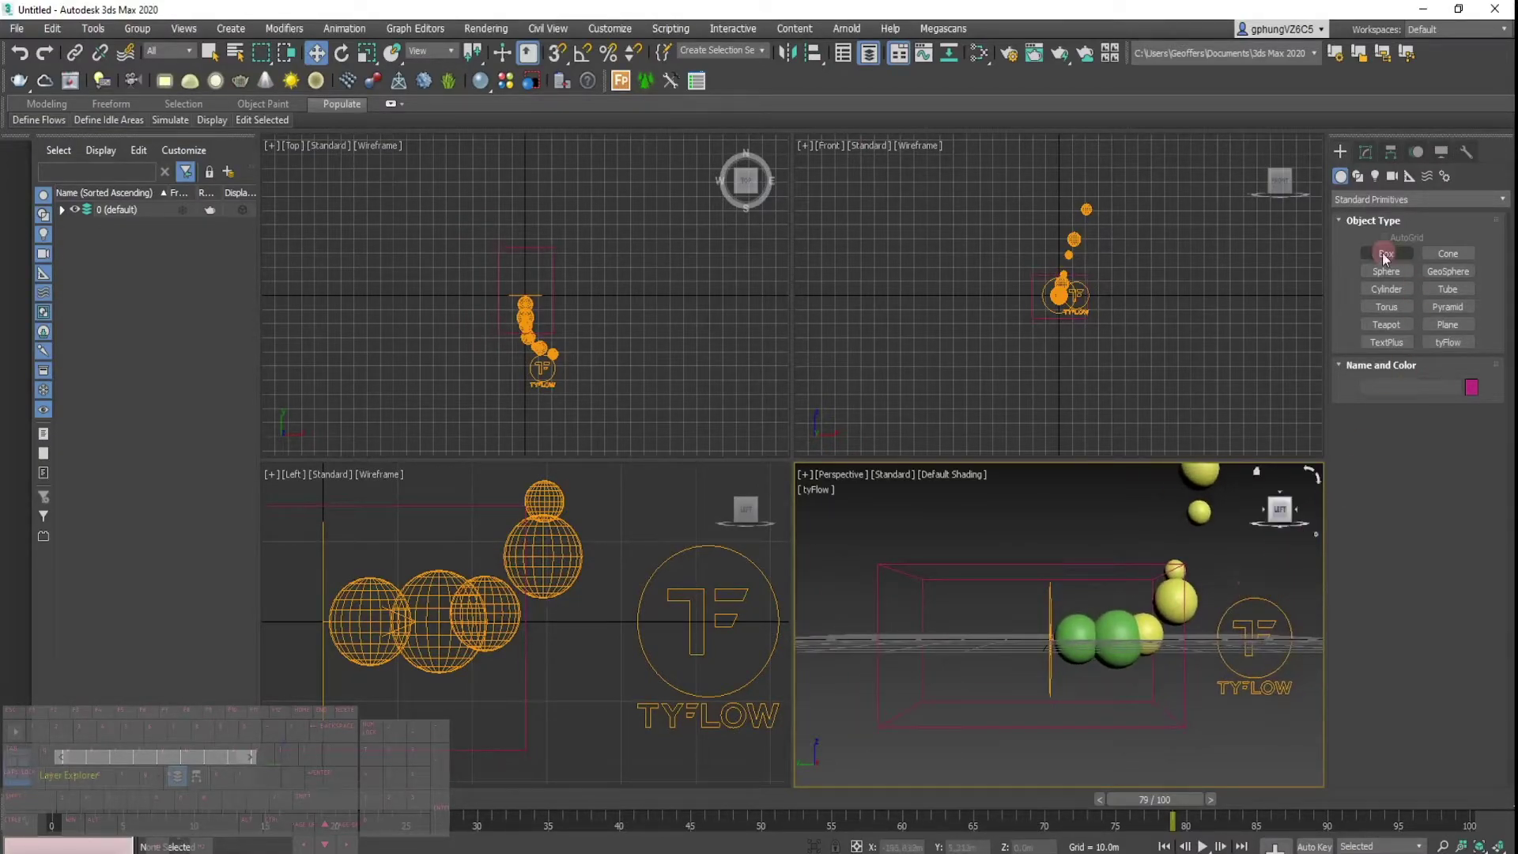
pyautogui.click(1390, 177)
pyautogui.click(1389, 200)
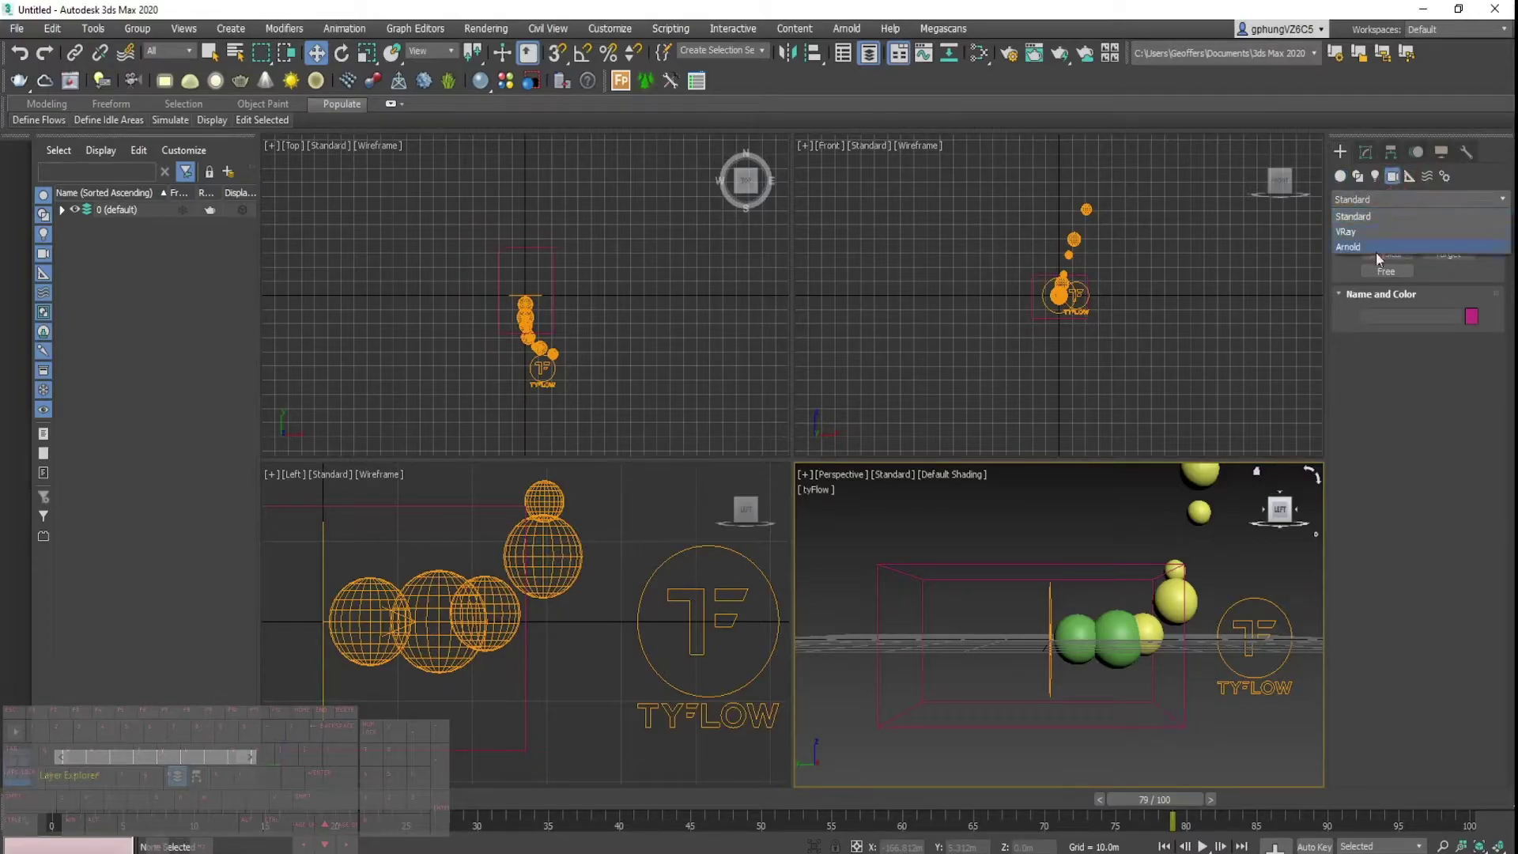
pyautogui.click(1379, 233)
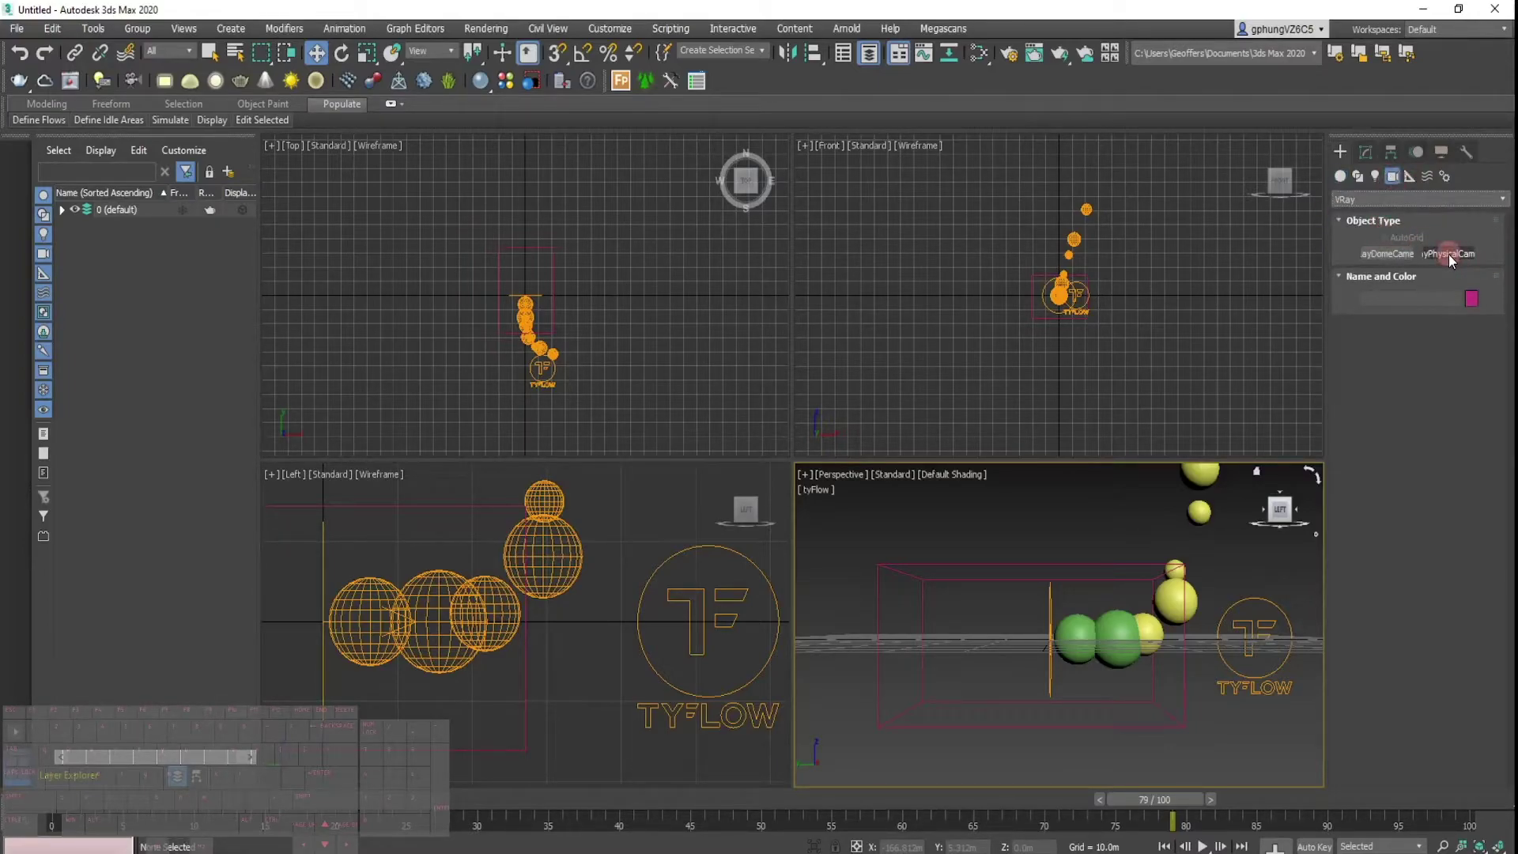
pyautogui.moveTo(1028, 516); pyautogui.dragTo(978, 583)
pyautogui.press('w')
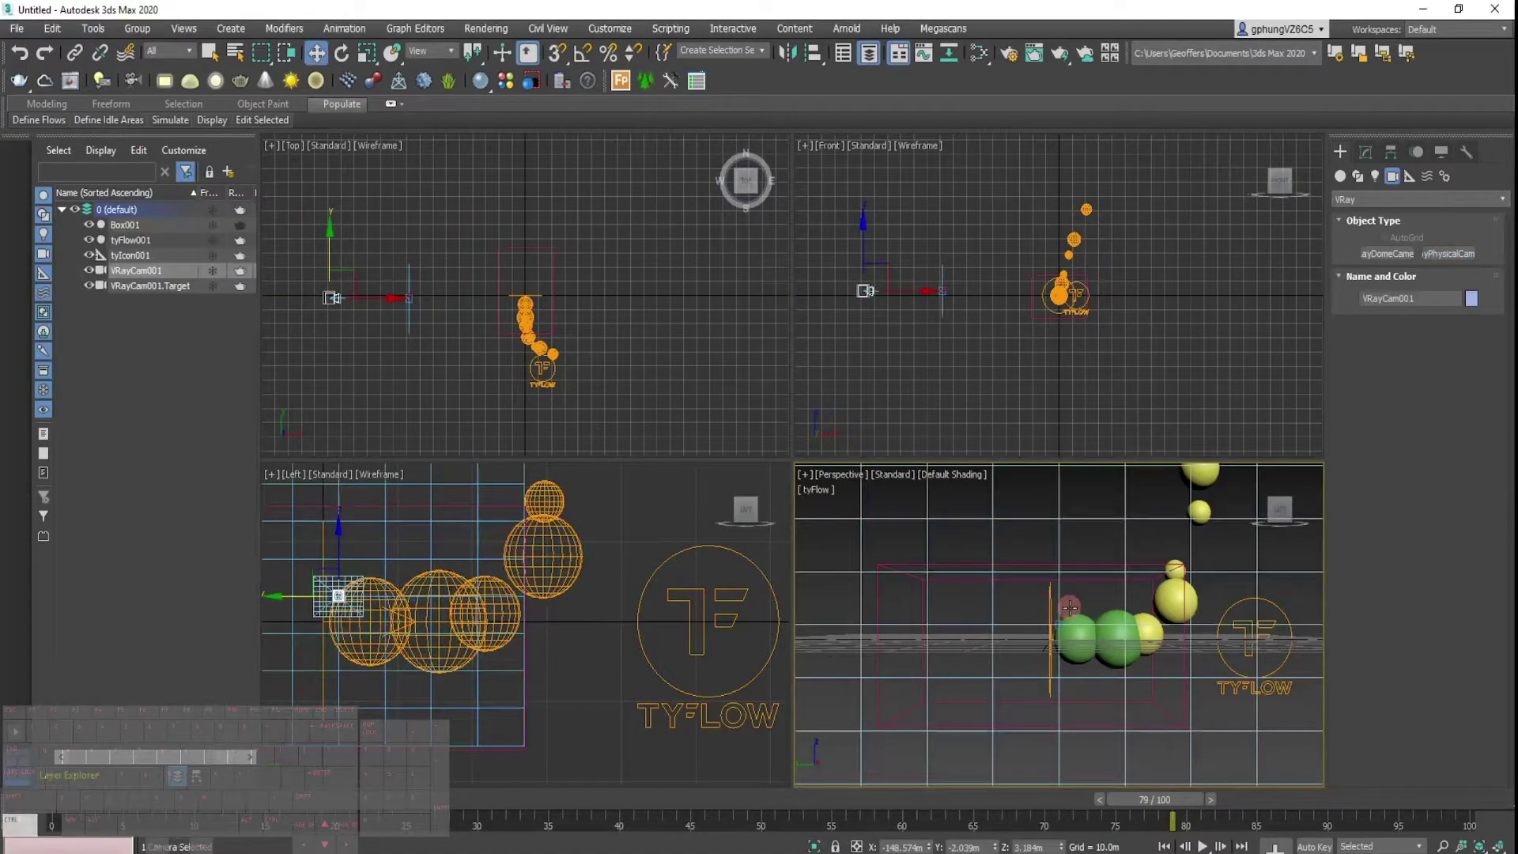
pyautogui.click(1017, 544)
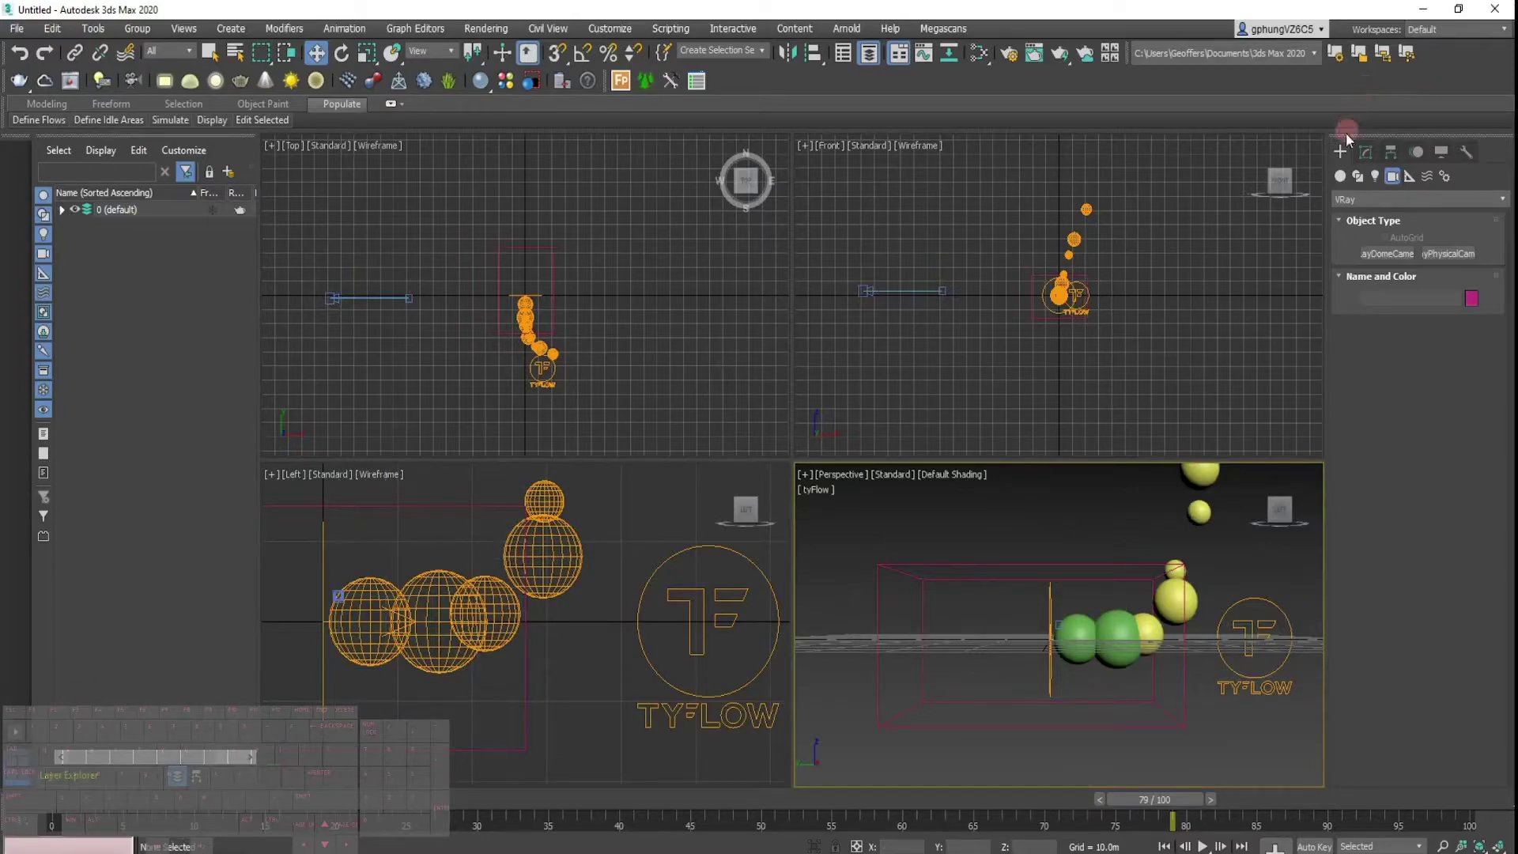
# Create a sphere with a radius of about 182 m centred on the particle emitter in the Top view.
pyautogui.click(1347, 176)
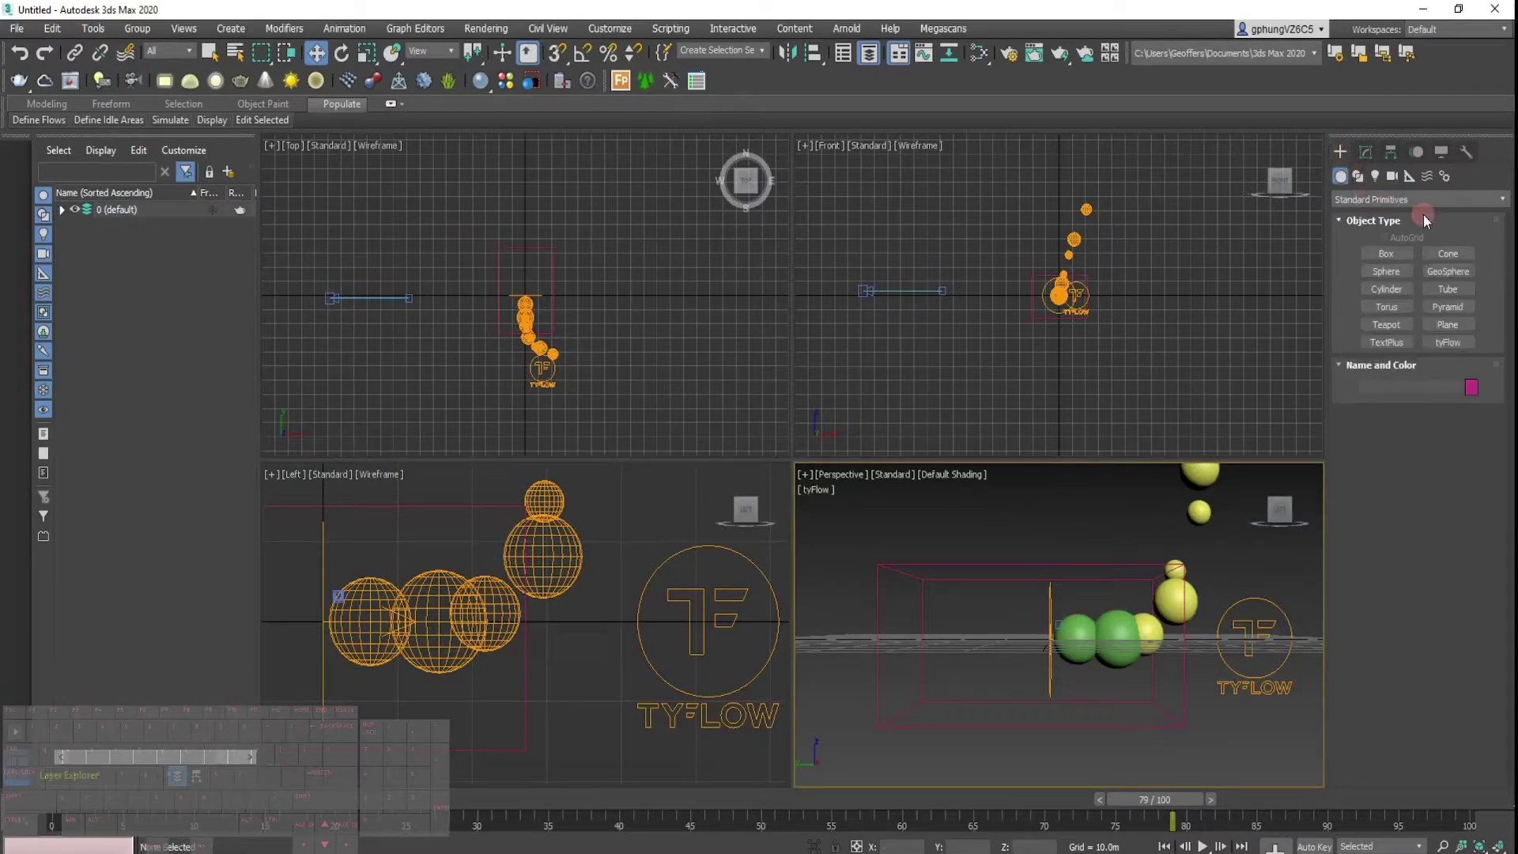
pyautogui.click(1387, 272)
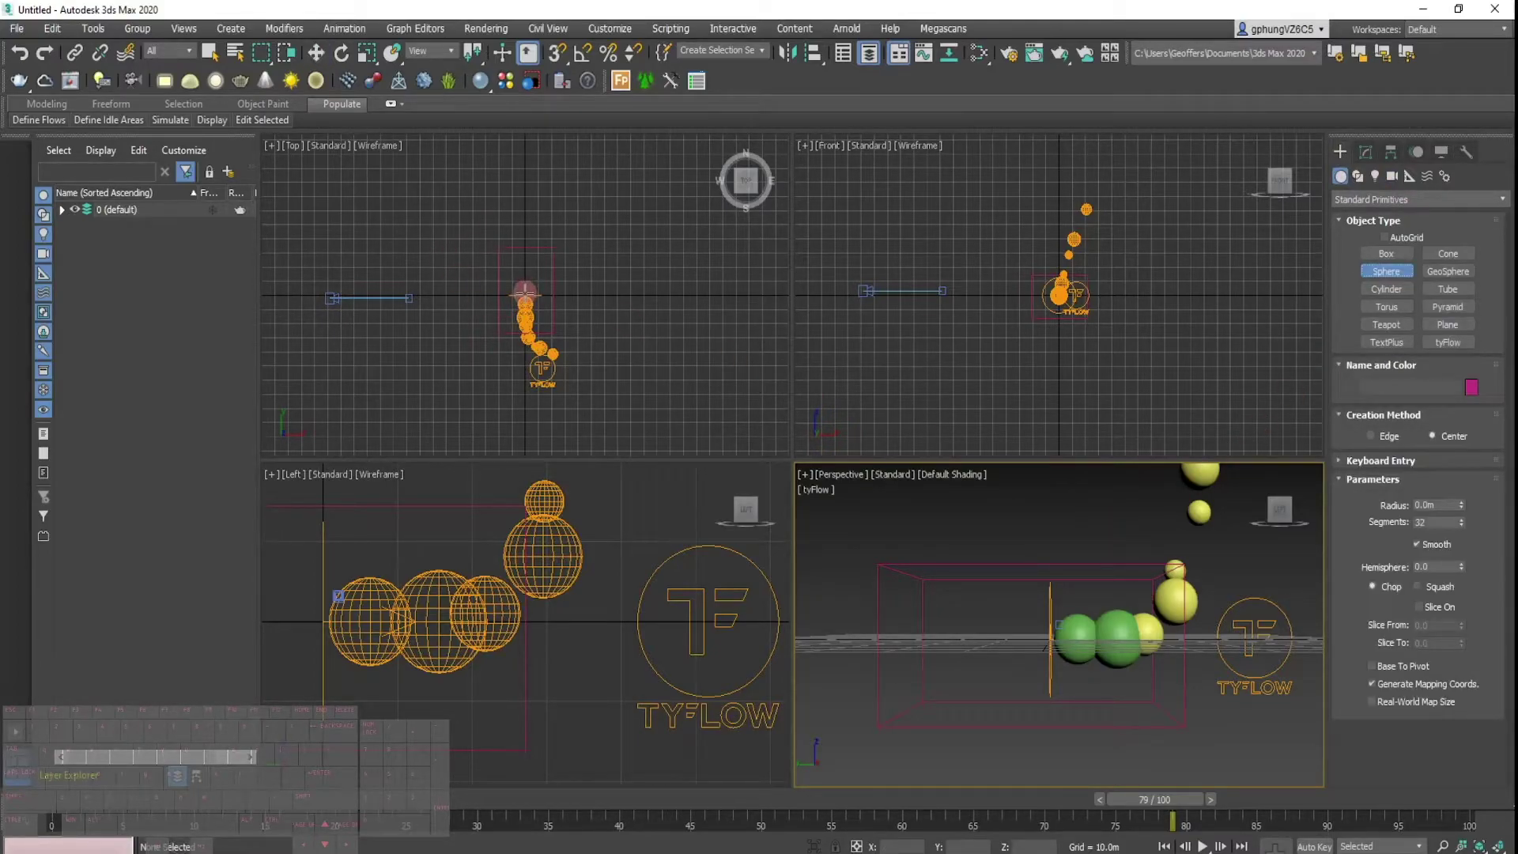
pyautogui.moveTo(525, 292); pyautogui.dragTo(764, 281)
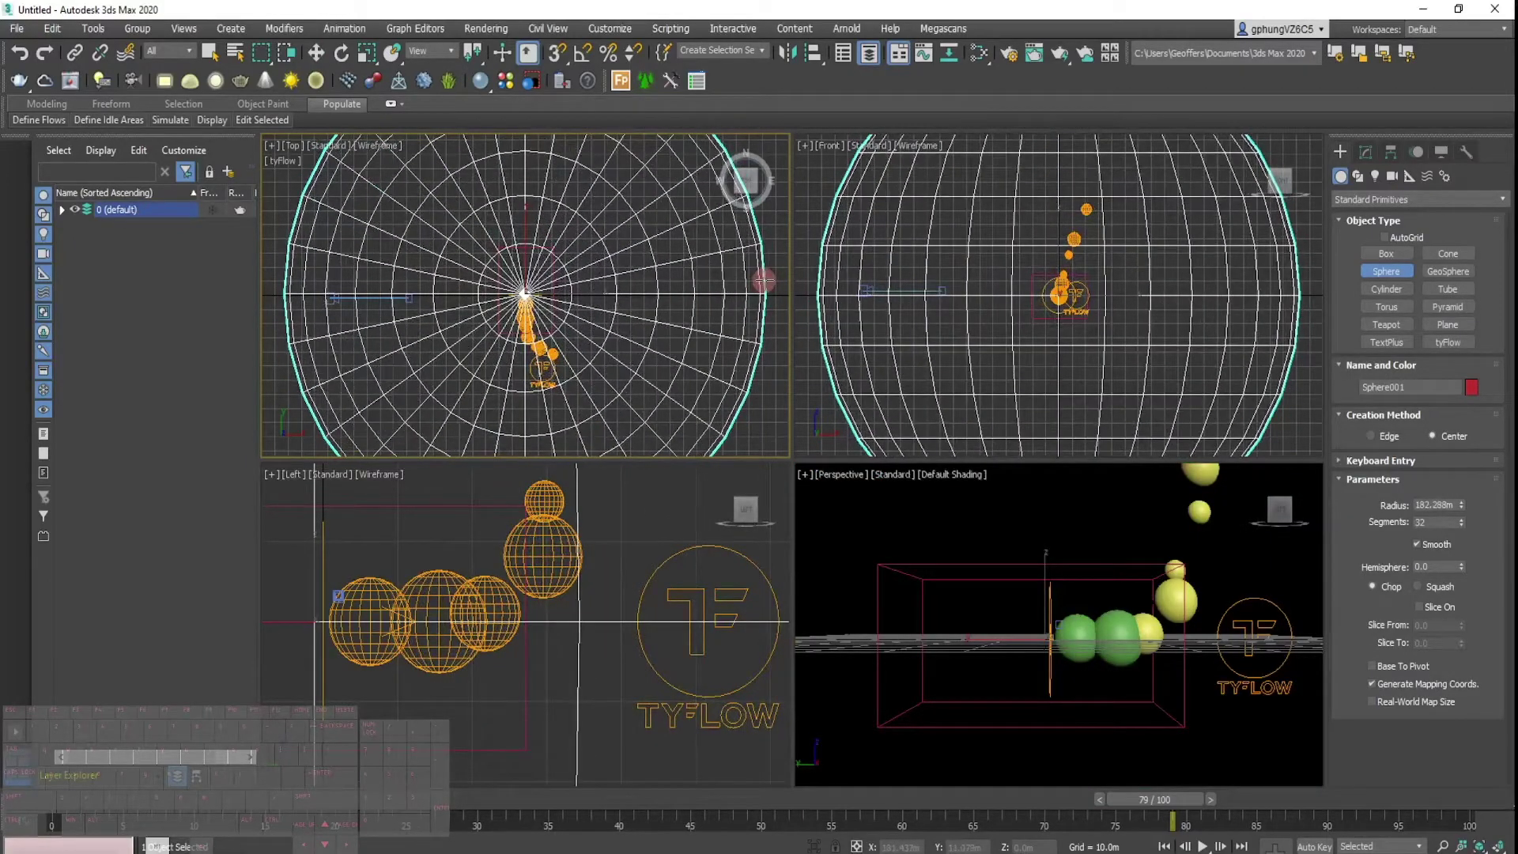
pyautogui.scroll(-5, 613, 561)
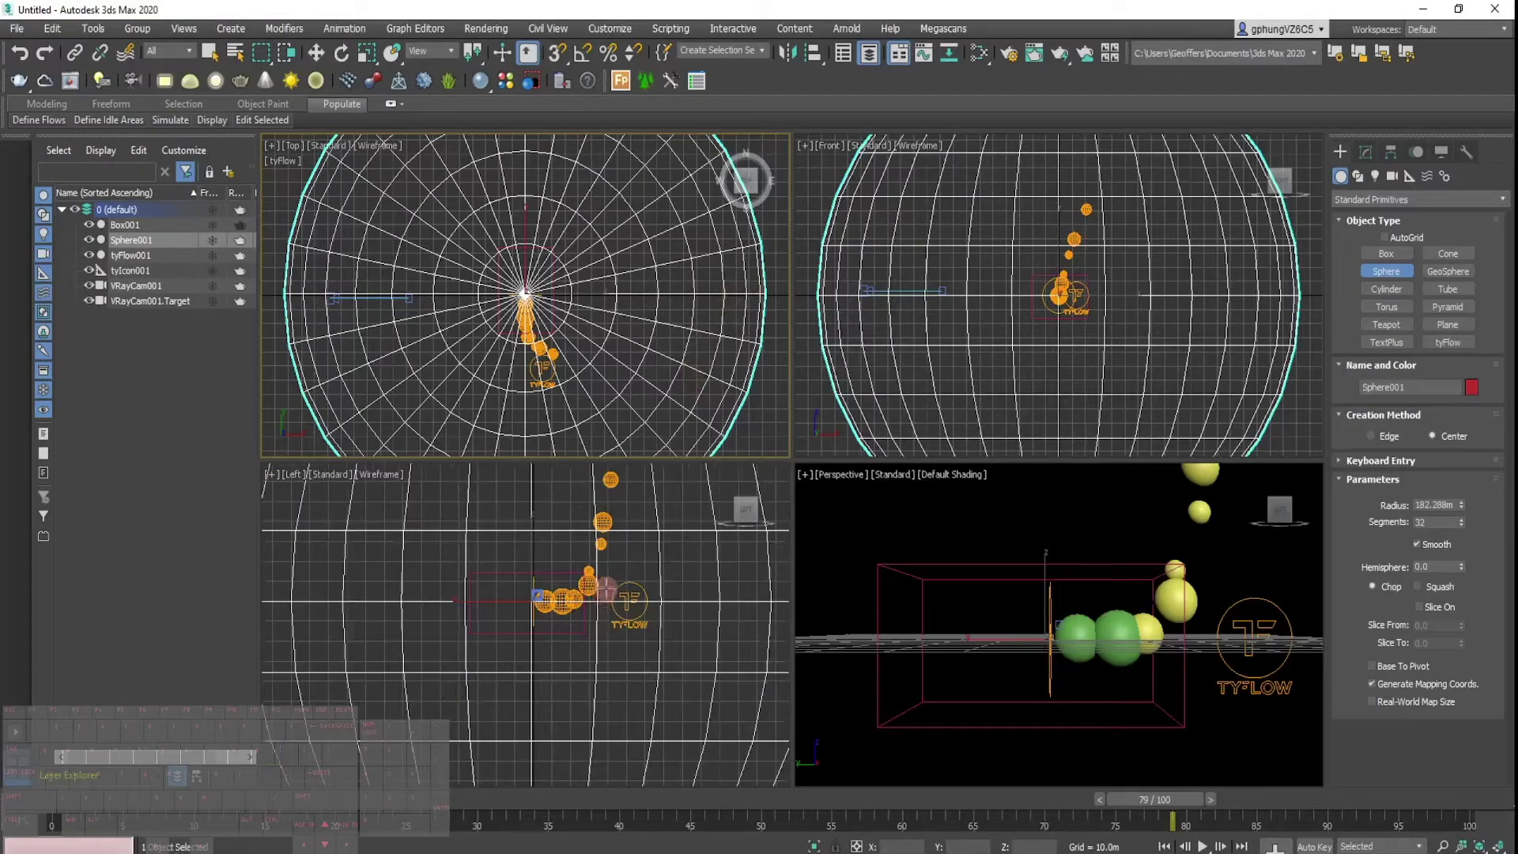
pyautogui.scroll(1, 614, 562)
pyautogui.scroll(-1, 615, 578)
pyautogui.rightClick(647, 590)
# Flatten the large sphere vertically to about 39% and raise it to about 14 m in the Left view.
pyautogui.press('e')
pyautogui.press('r')
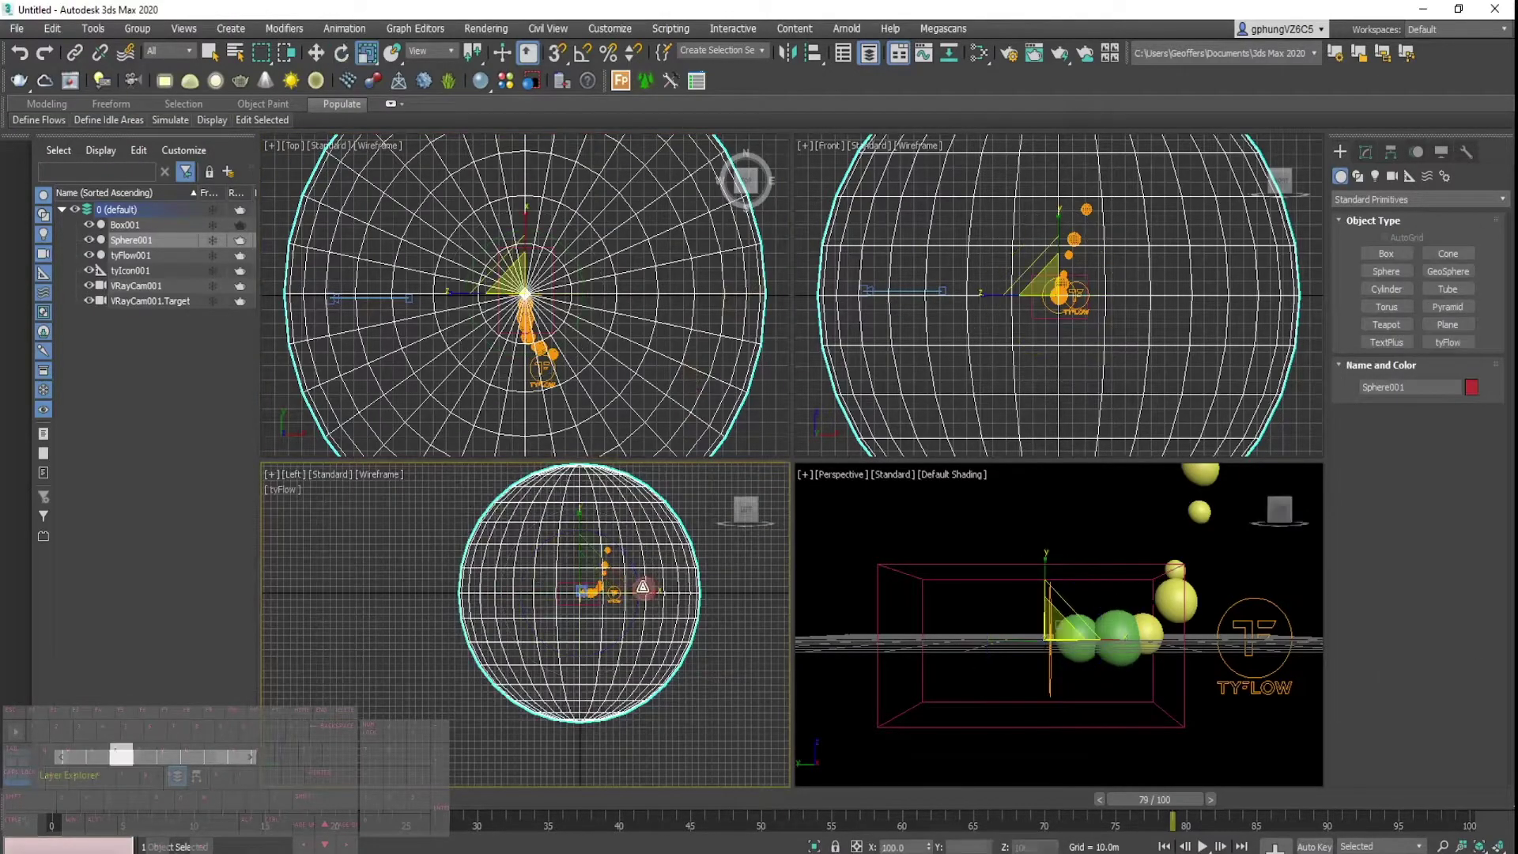
pyautogui.moveTo(579, 511); pyautogui.dragTo(583, 608)
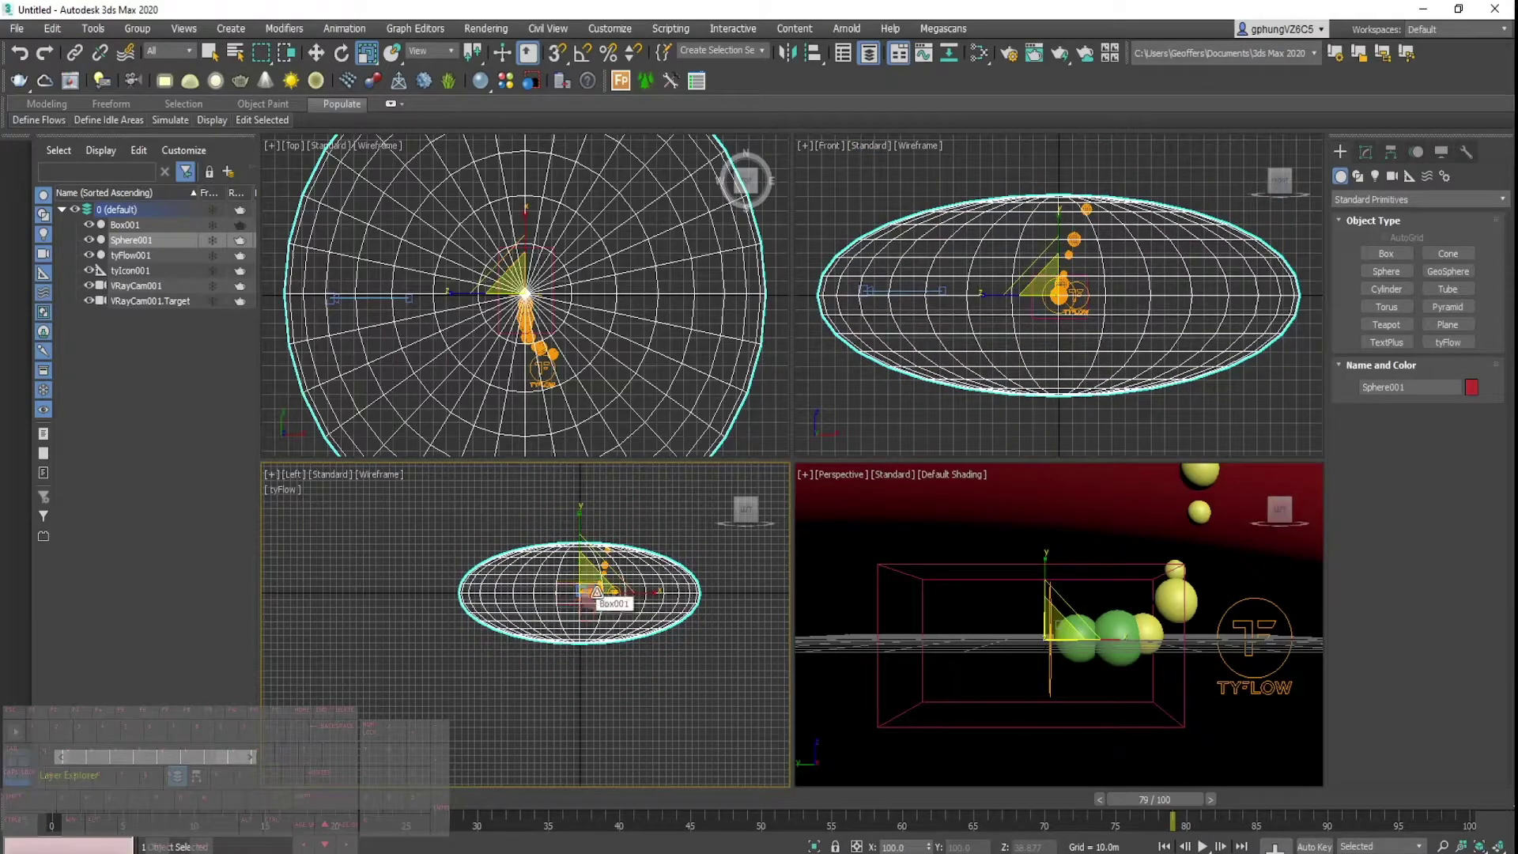
pyautogui.scroll(2, 613, 558)
pyautogui.scroll(4, 613, 559)
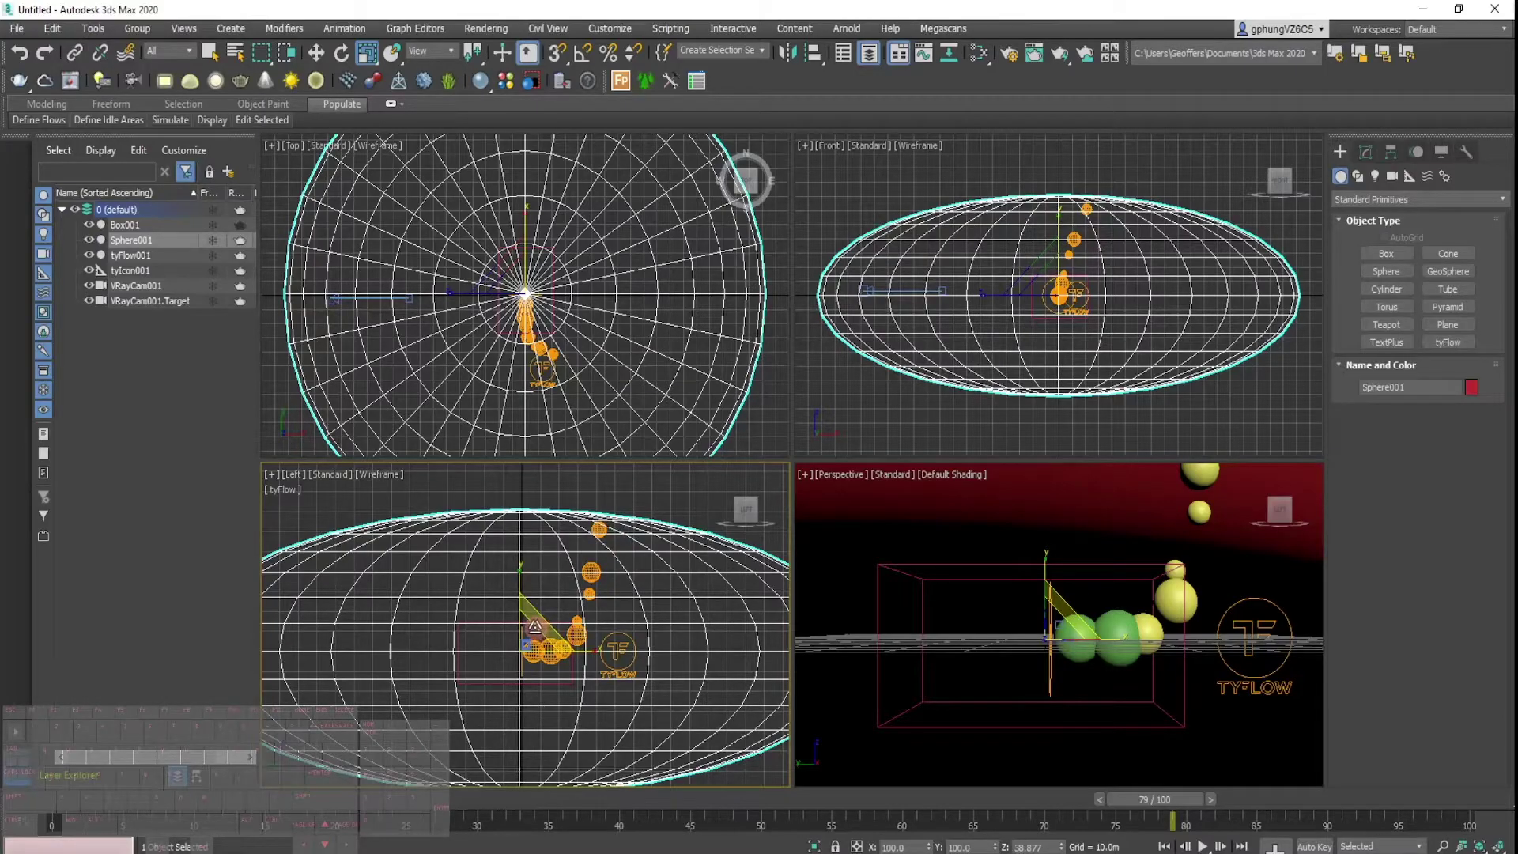
pyautogui.press('w')
pyautogui.moveTo(522, 587)
pyautogui.mouseDown()
pyautogui.moveTo(521, 680)
pyautogui.moveTo(529, 559)
pyautogui.mouseUp()
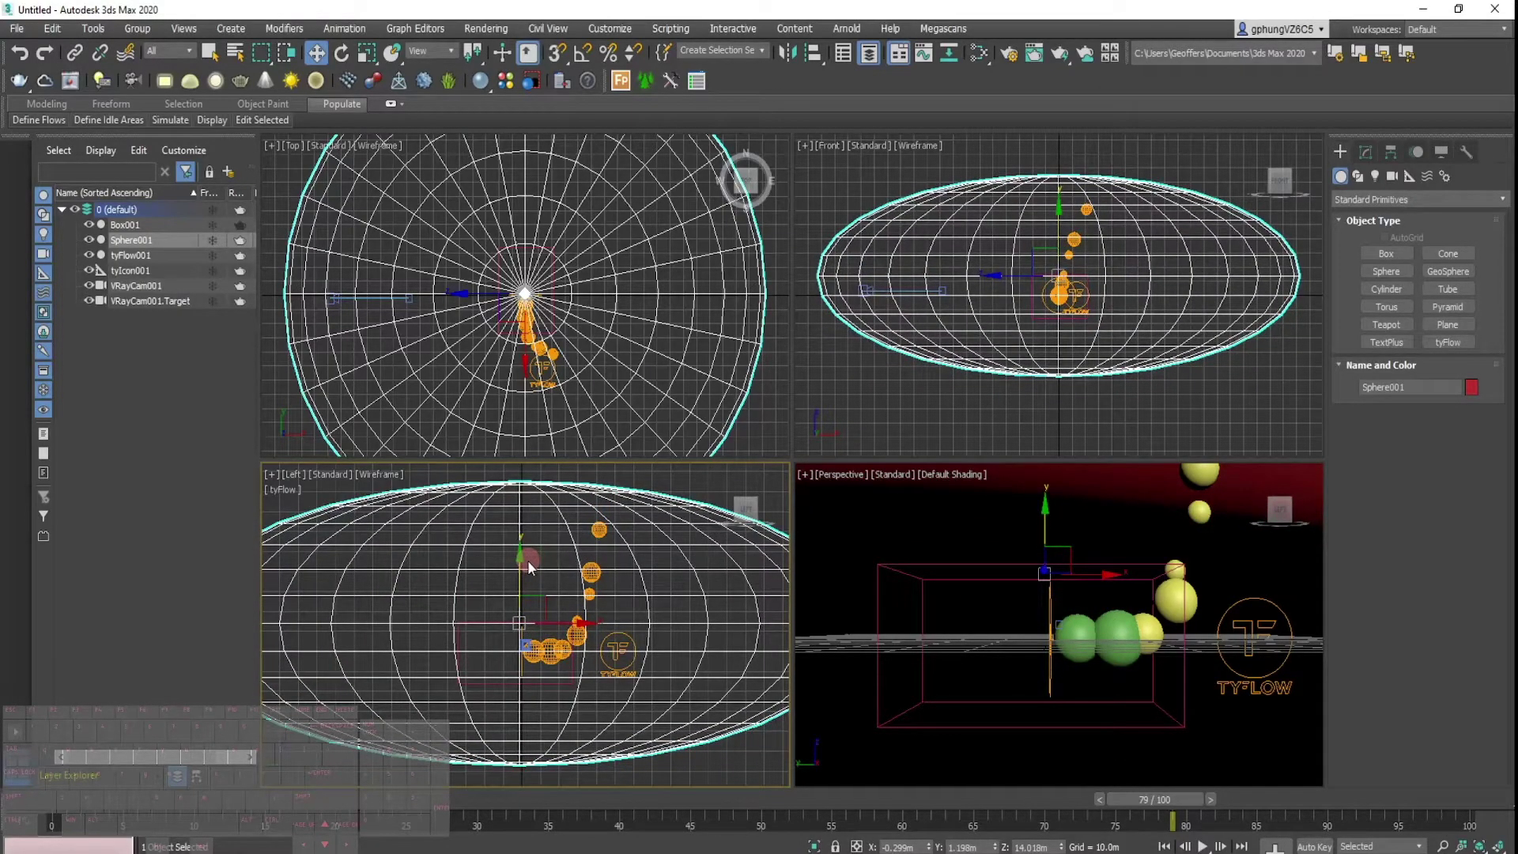
# Stretch the flattened sphere to about 324% in X and 195% in Y, and reduce its height to about 38%.
pyautogui.press('r')
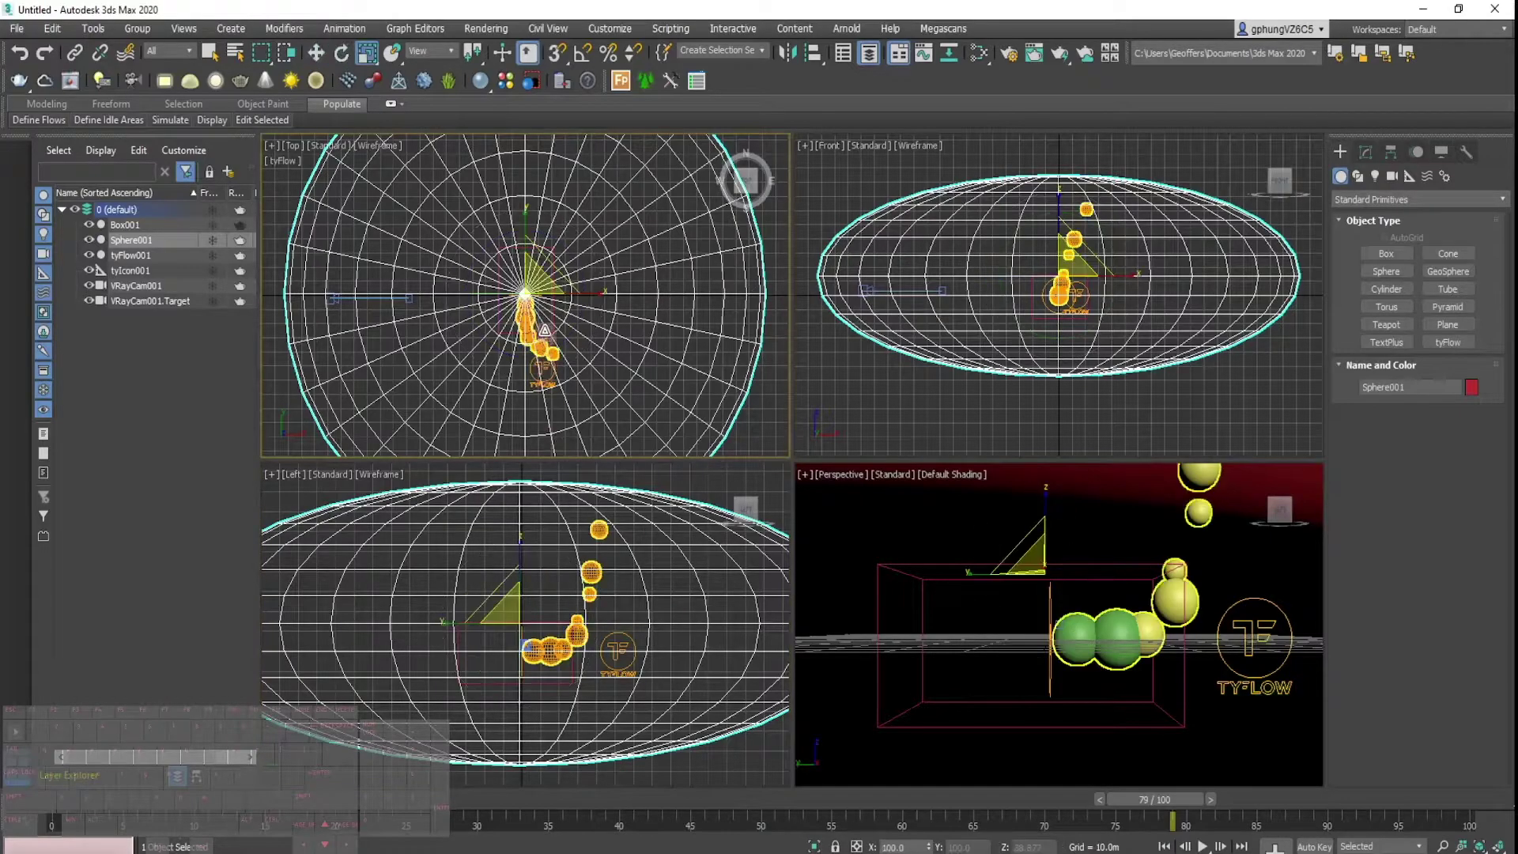
pyautogui.moveTo(526, 240); pyautogui.dragTo(526, 178)
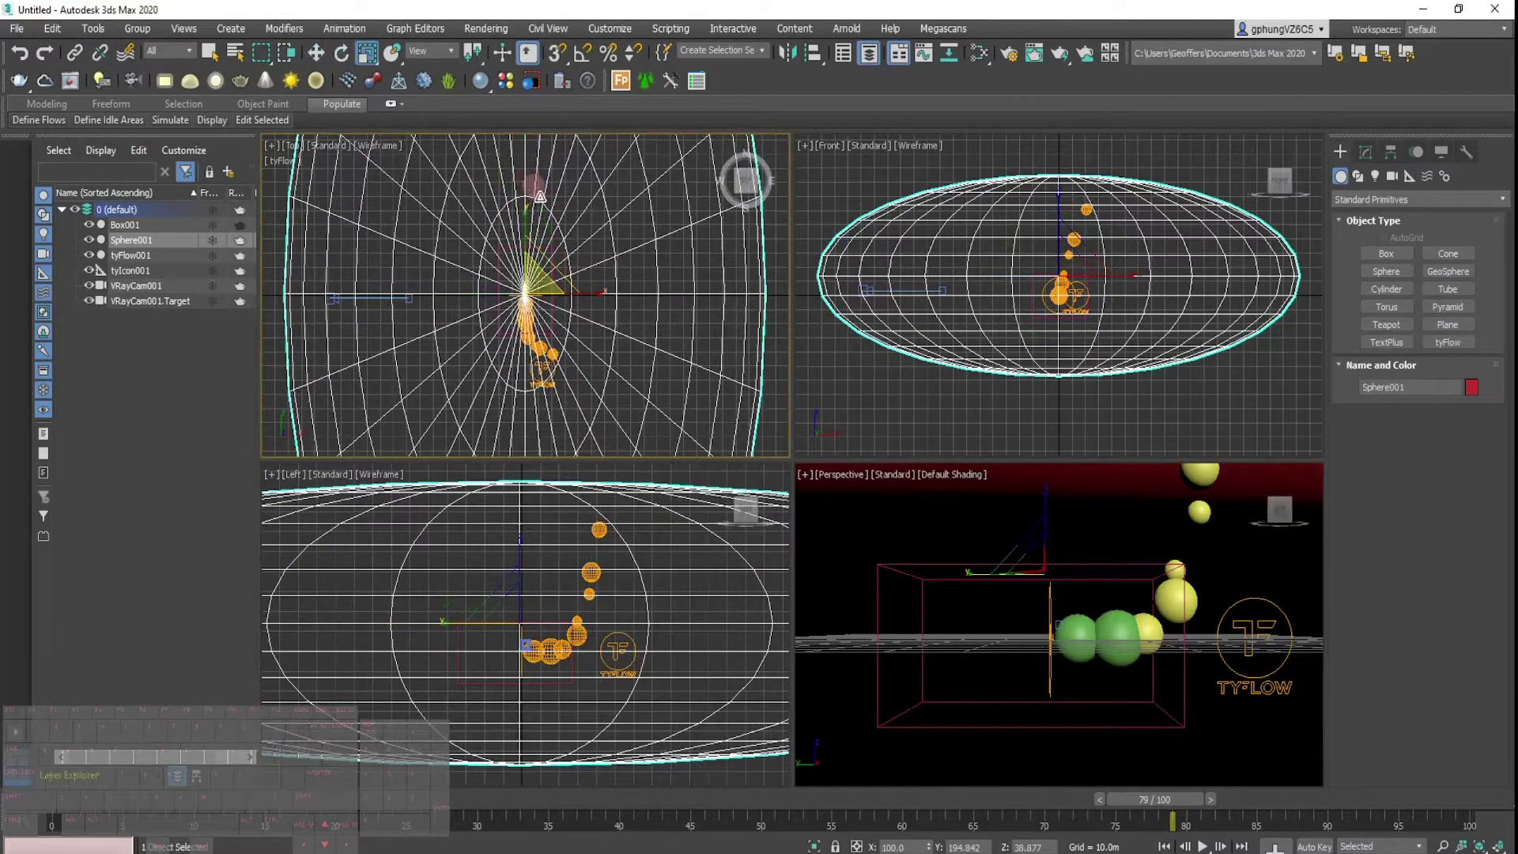
pyautogui.moveTo(592, 287); pyautogui.dragTo(718, 291)
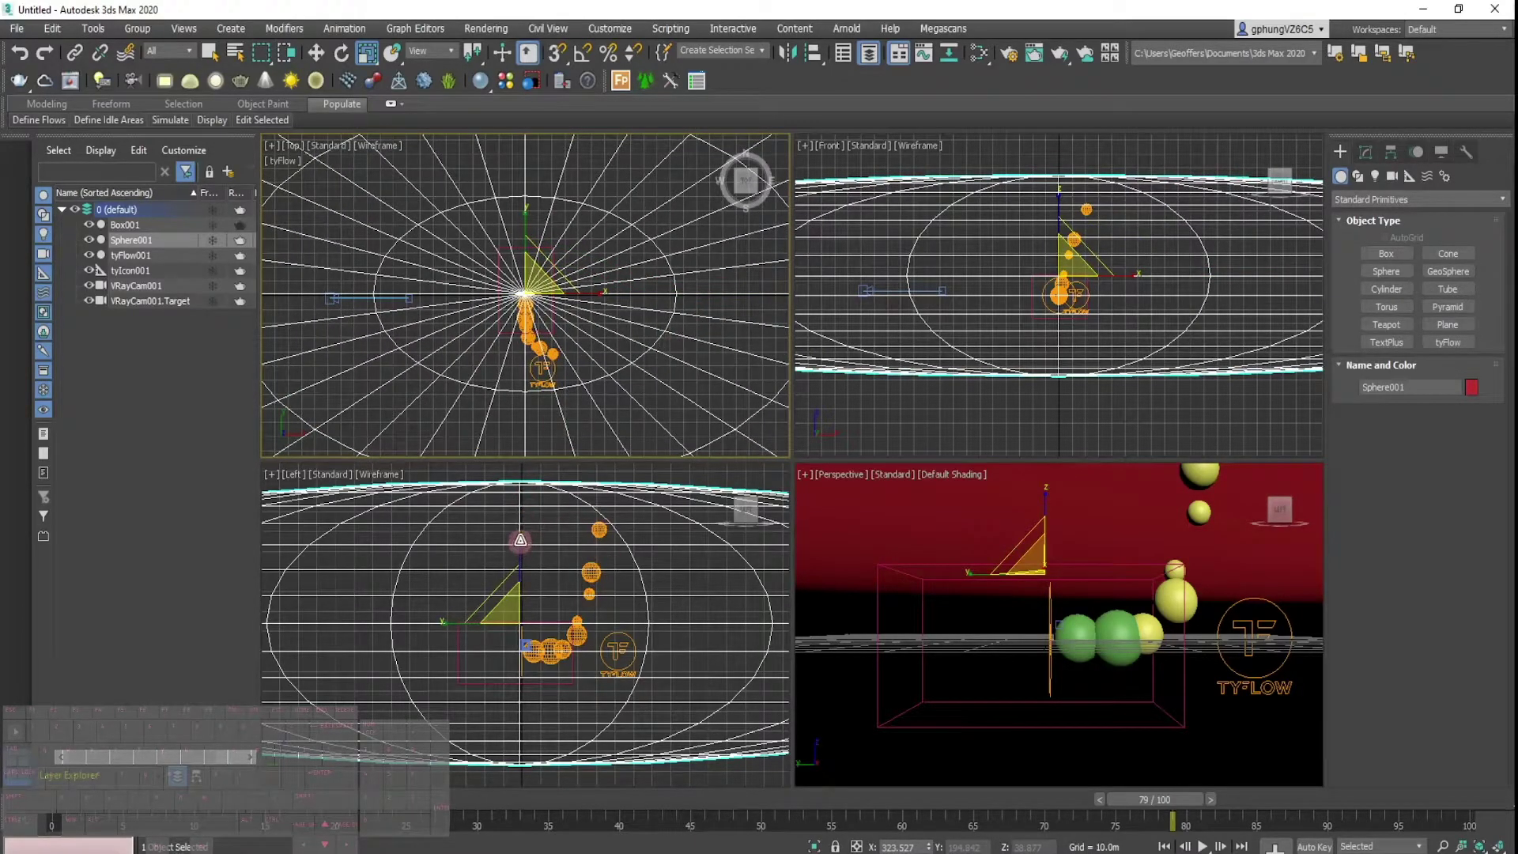
pyautogui.click(525, 544)
pyautogui.moveTo(521, 537); pyautogui.dragTo(523, 539)
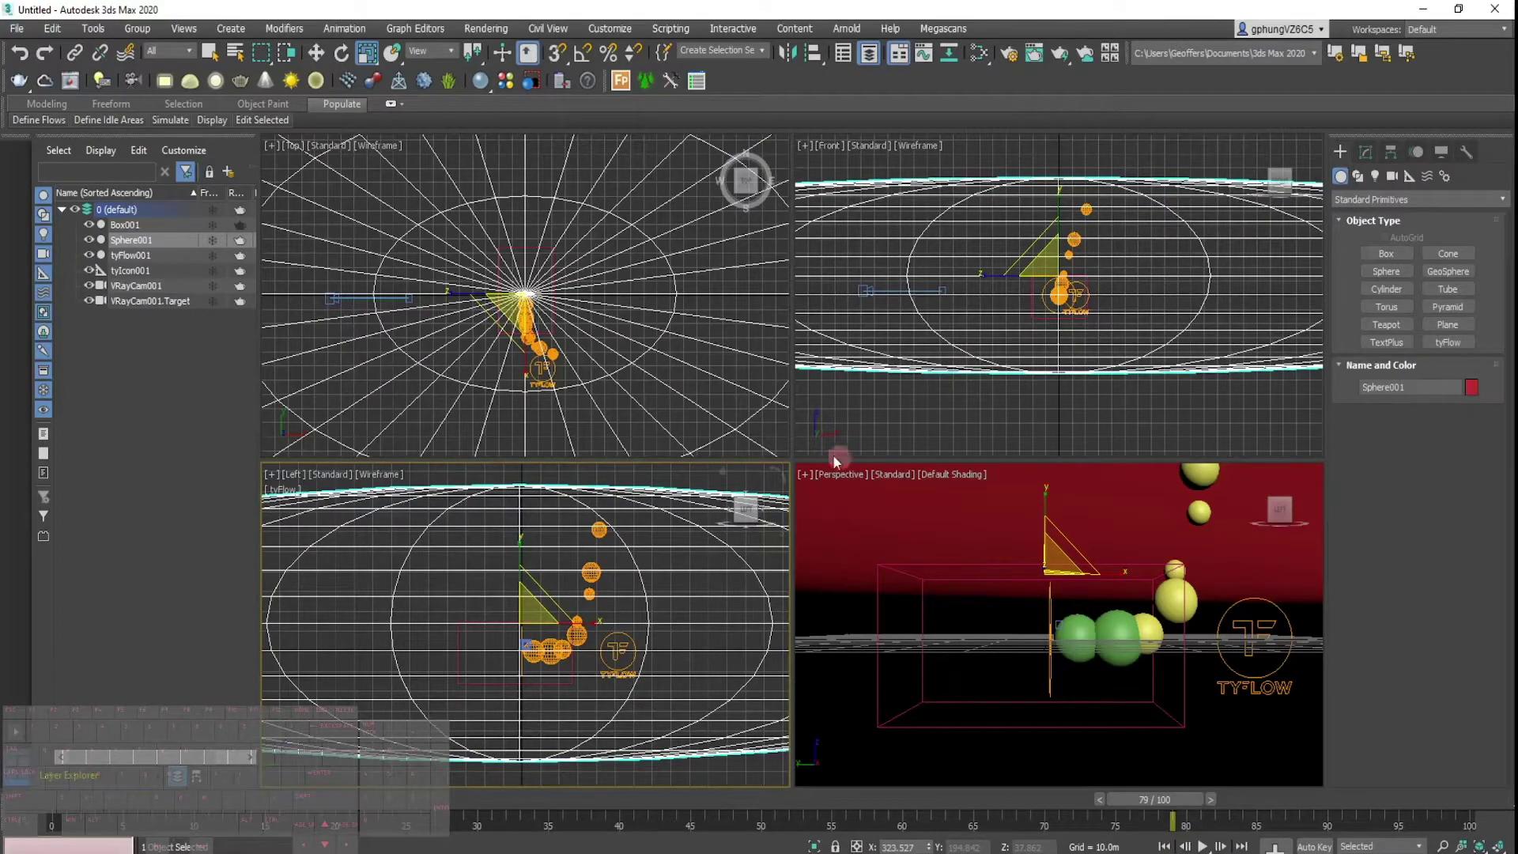
pyautogui.press('q')
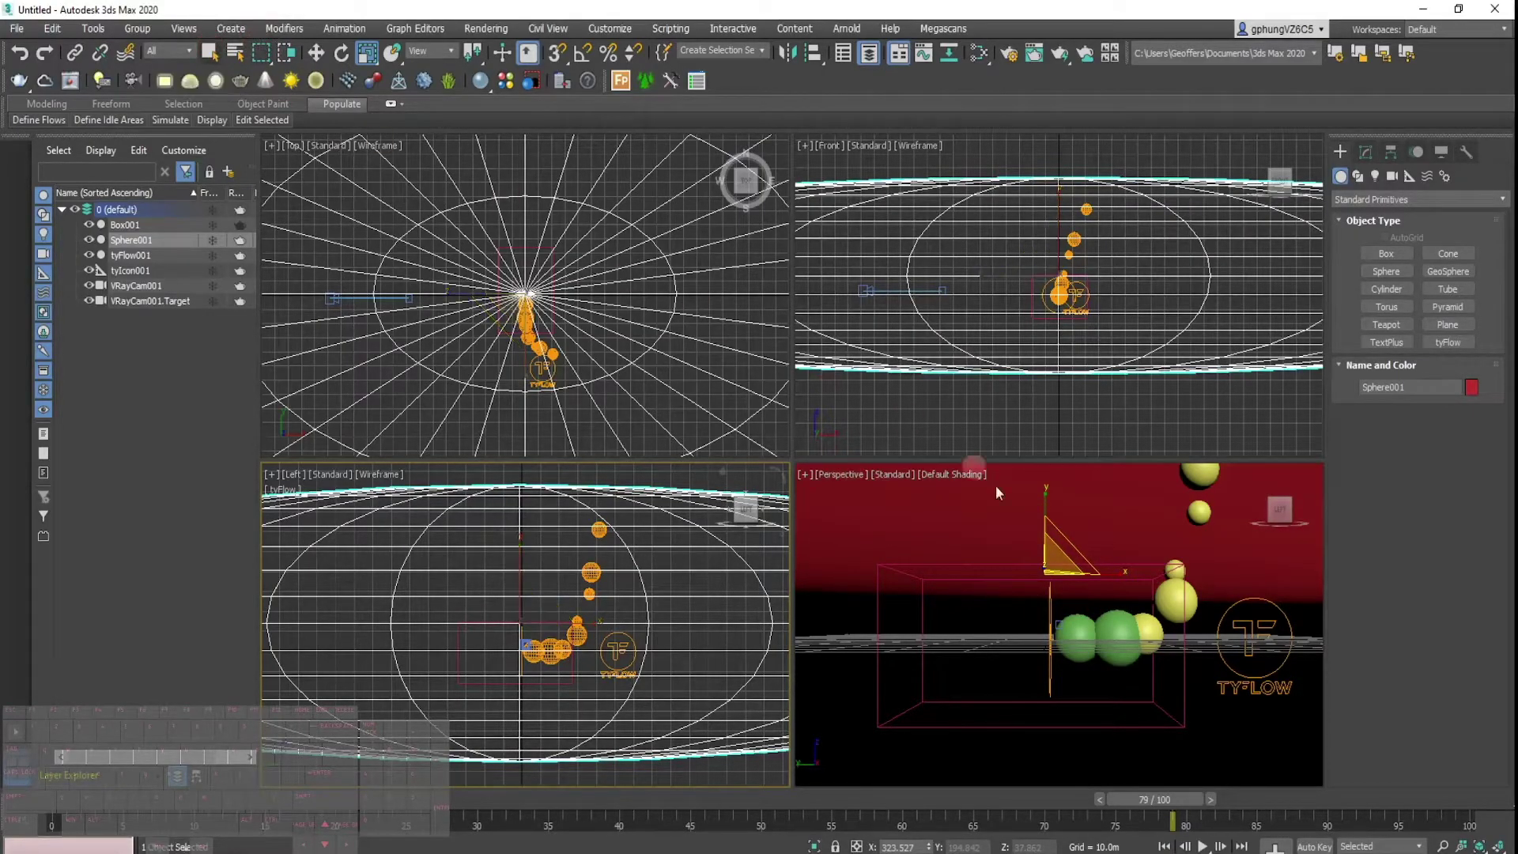
pyautogui.click(843, 474)
pyautogui.moveTo(933, 491)
pyautogui.click(1142, 492)
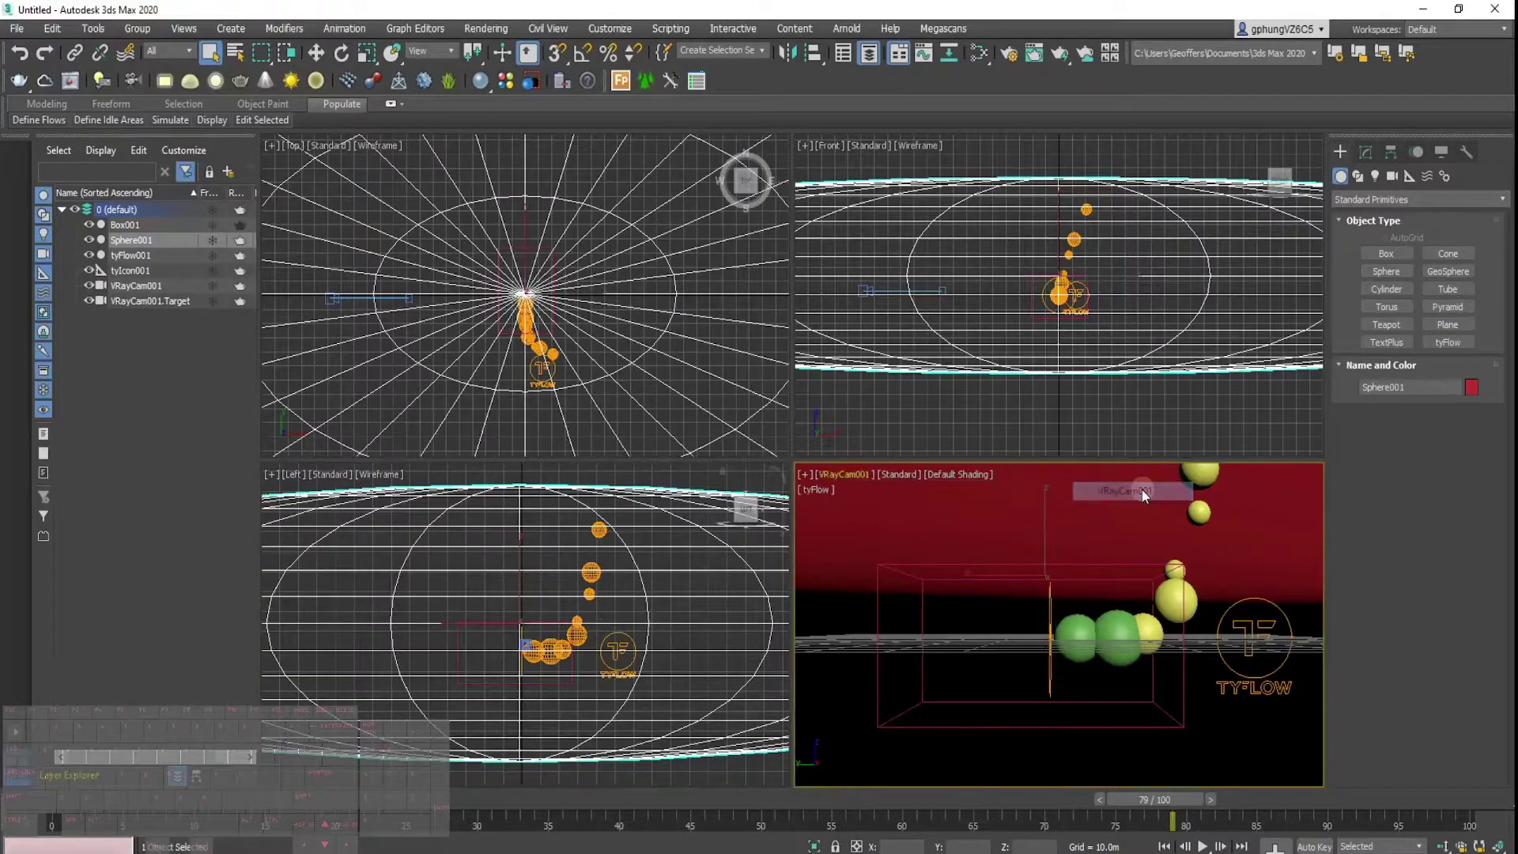
pyautogui.click(864, 478)
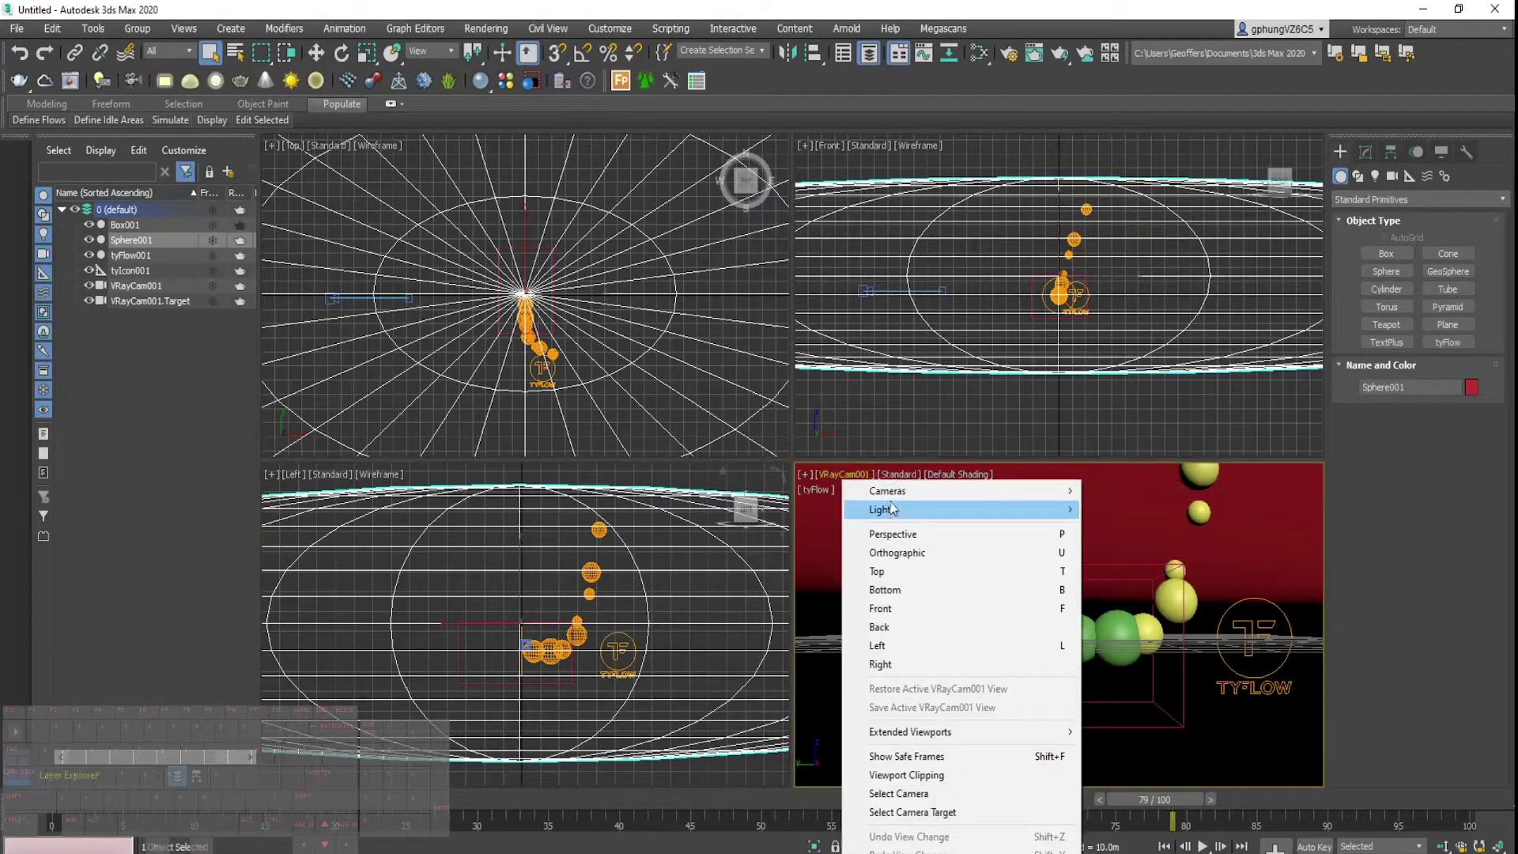
pyautogui.click(988, 534)
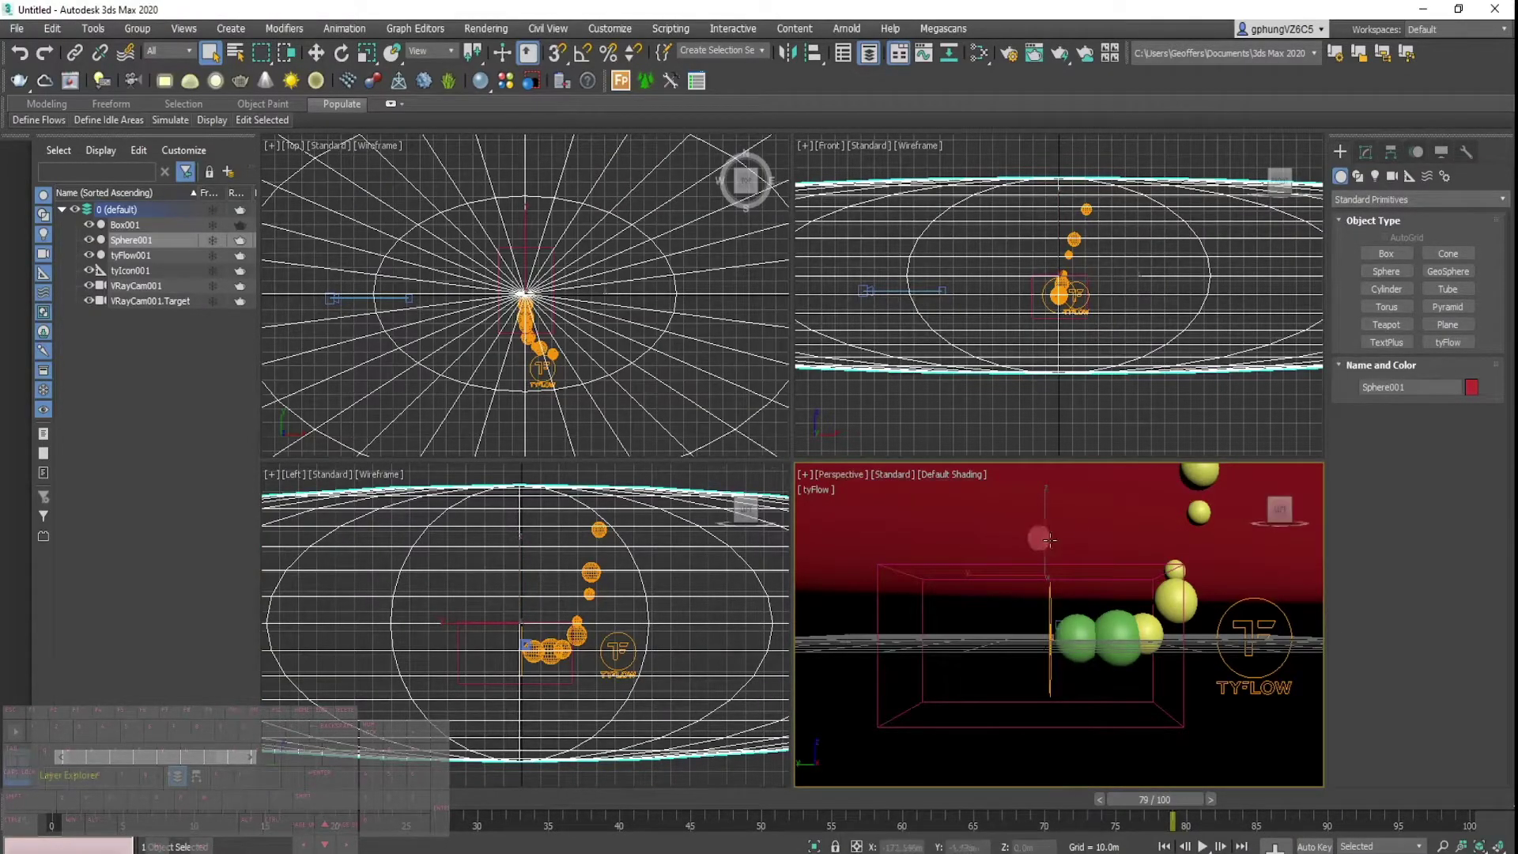
# View the flattened sphere from outside in the Perspective view and make it see-through.
pyautogui.keyDown('alt'); pyautogui.moveTo(1130, 575); pyautogui.dragTo(1115, 584); pyautogui.keyUp('alt')
pyautogui.keyDown('alt'); pyautogui.moveTo(1115, 584); pyautogui.dragTo(1098, 586, button='middle'); pyautogui.keyUp('alt')
pyautogui.scroll(-3, 1098, 586)
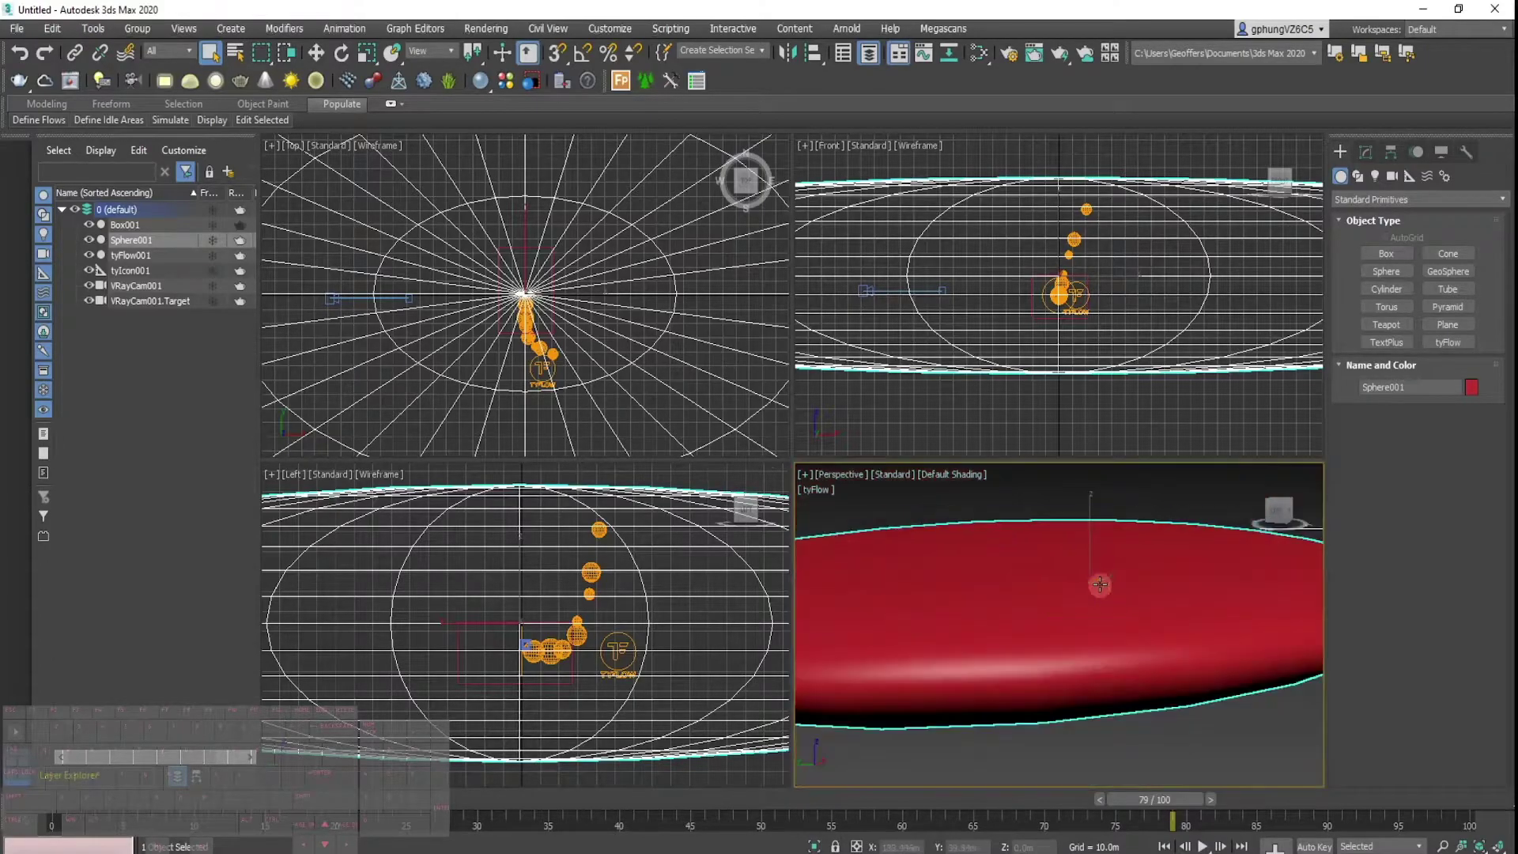
pyautogui.scroll(1, 1111, 576)
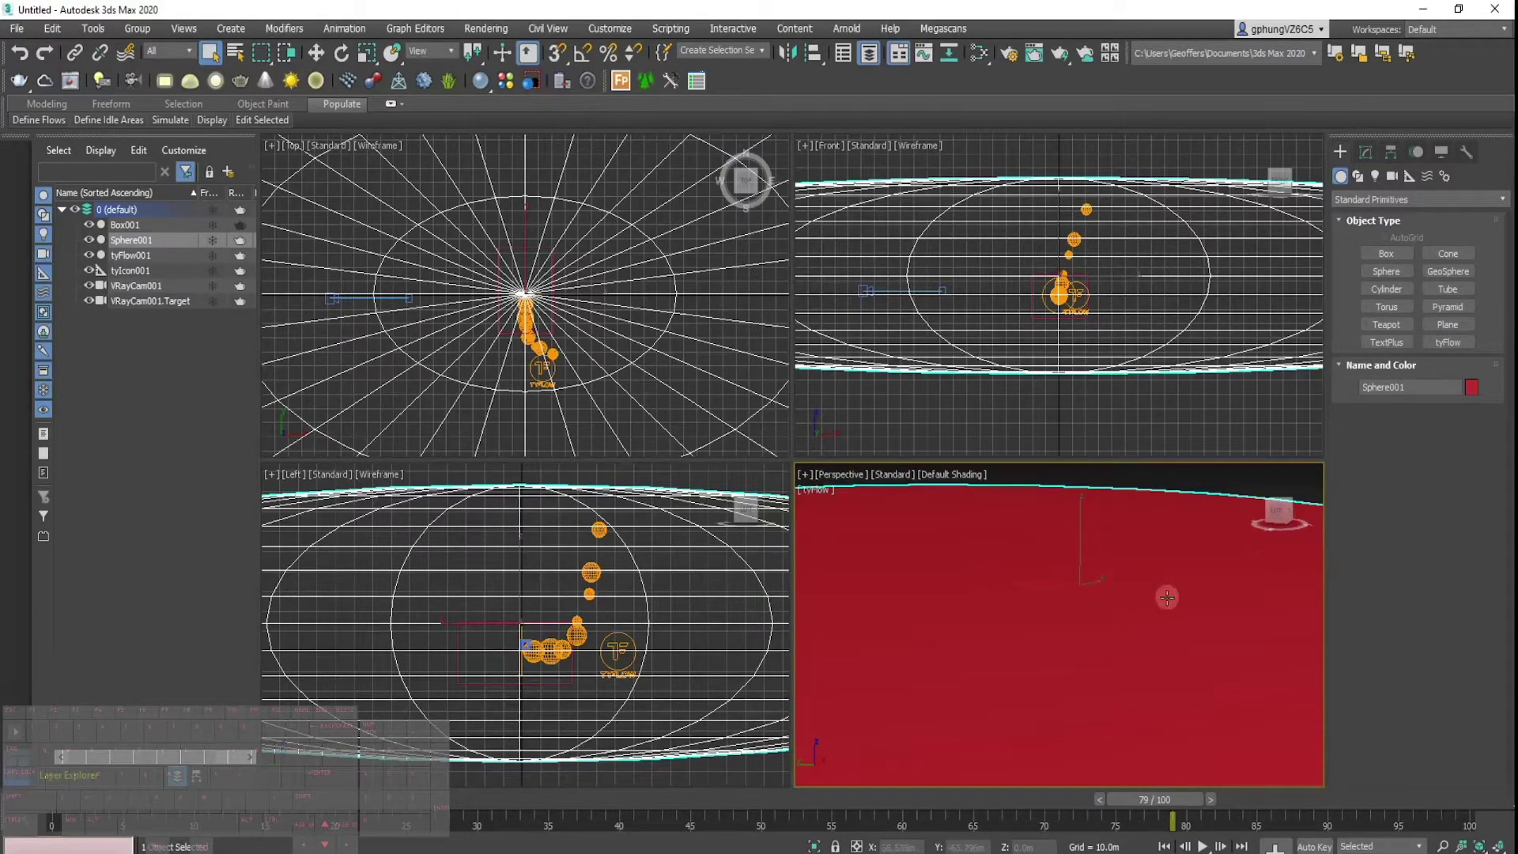
pyautogui.hotkey('alt', 'x')
# Set the flattened sphere to Display as Box and make it non-renderable in its object properties.
pyautogui.rightClick(1195, 570)
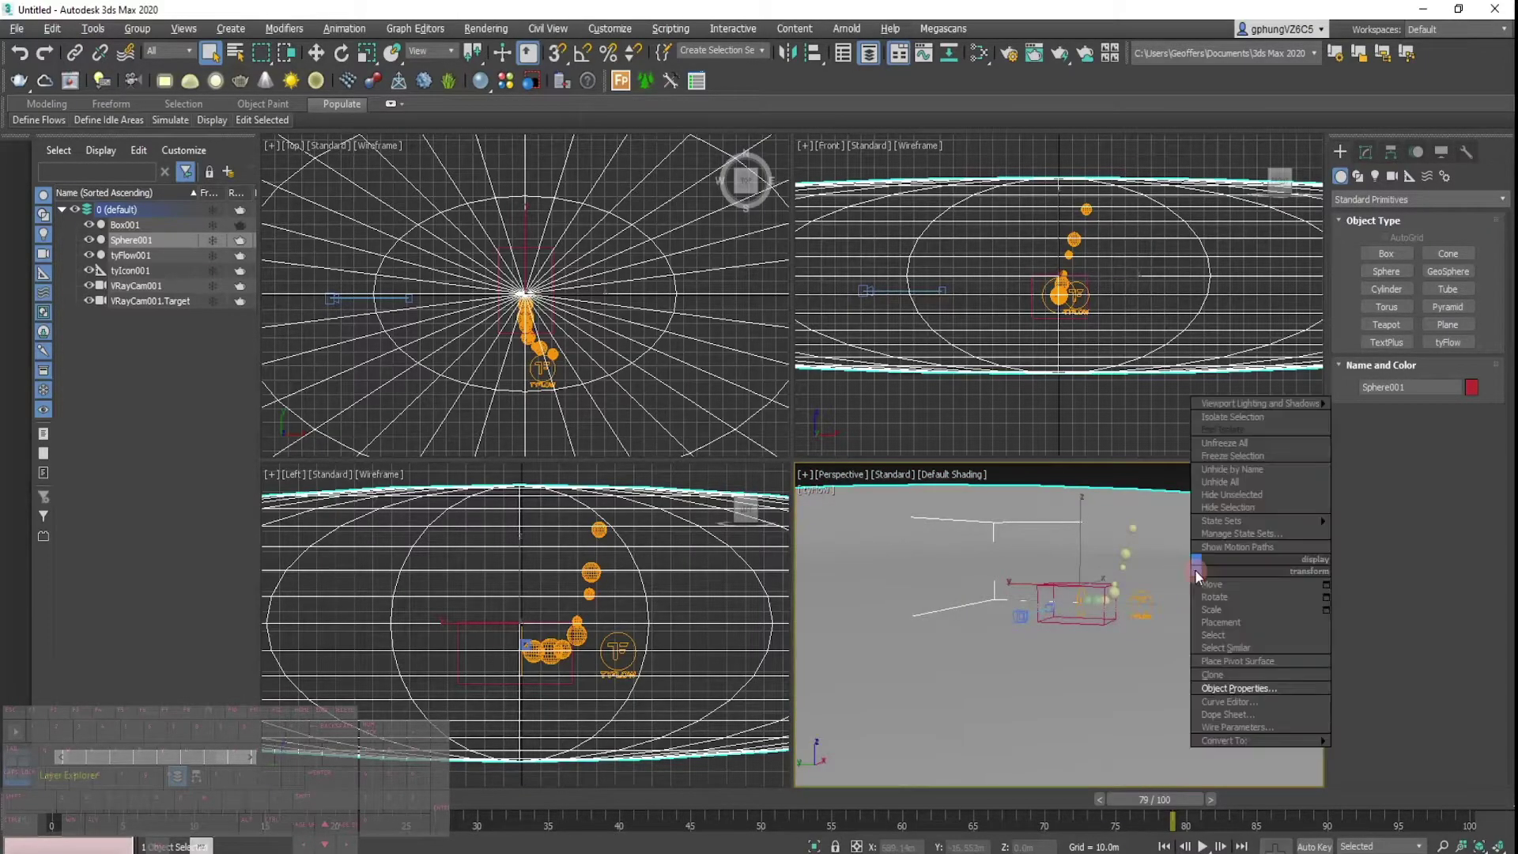
pyautogui.click(1239, 688)
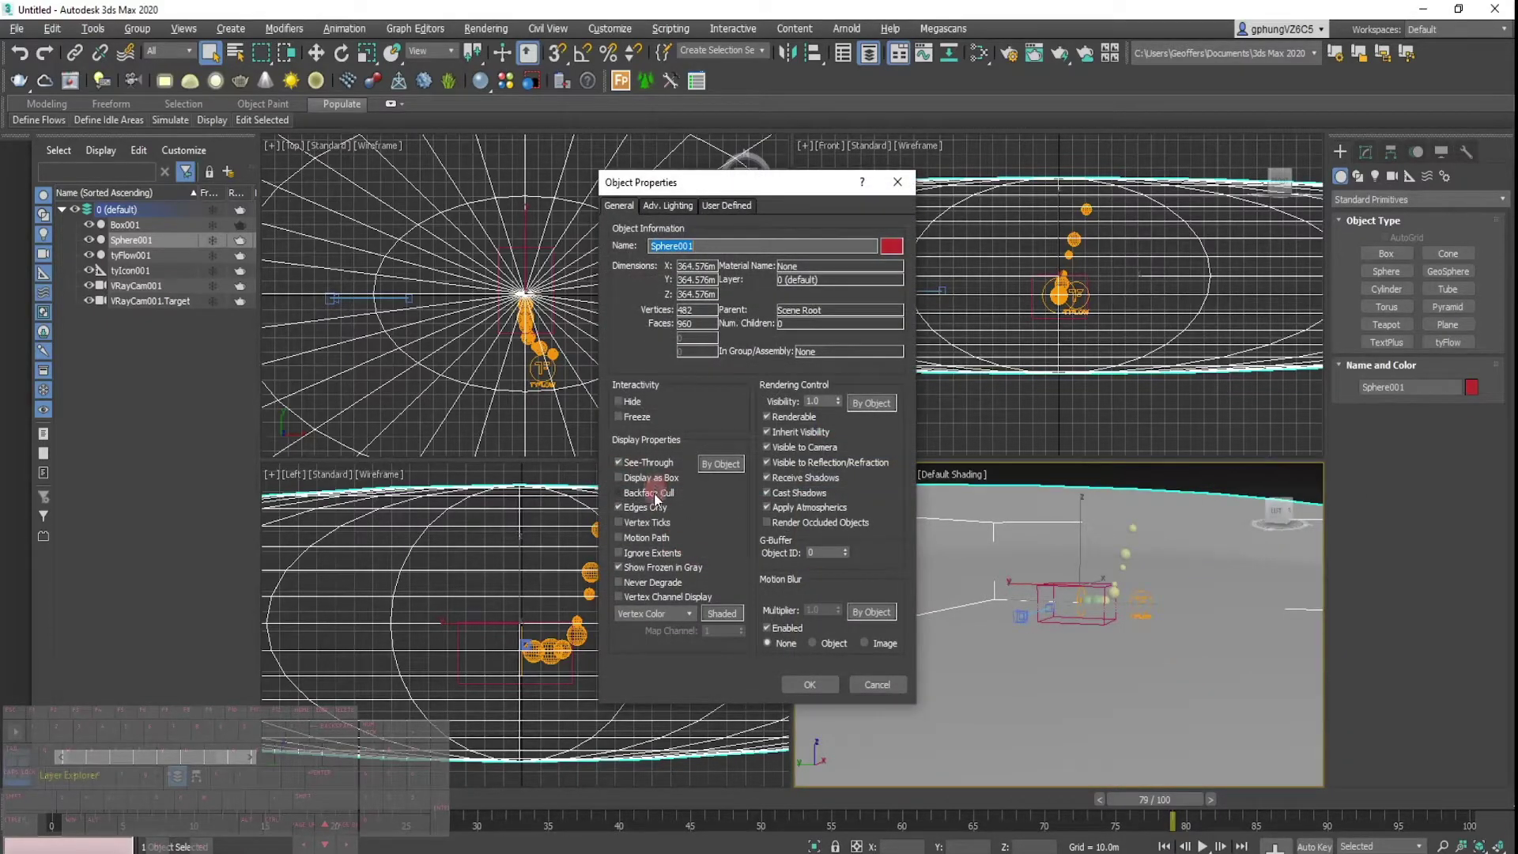
pyautogui.click(647, 478)
pyautogui.click(794, 418)
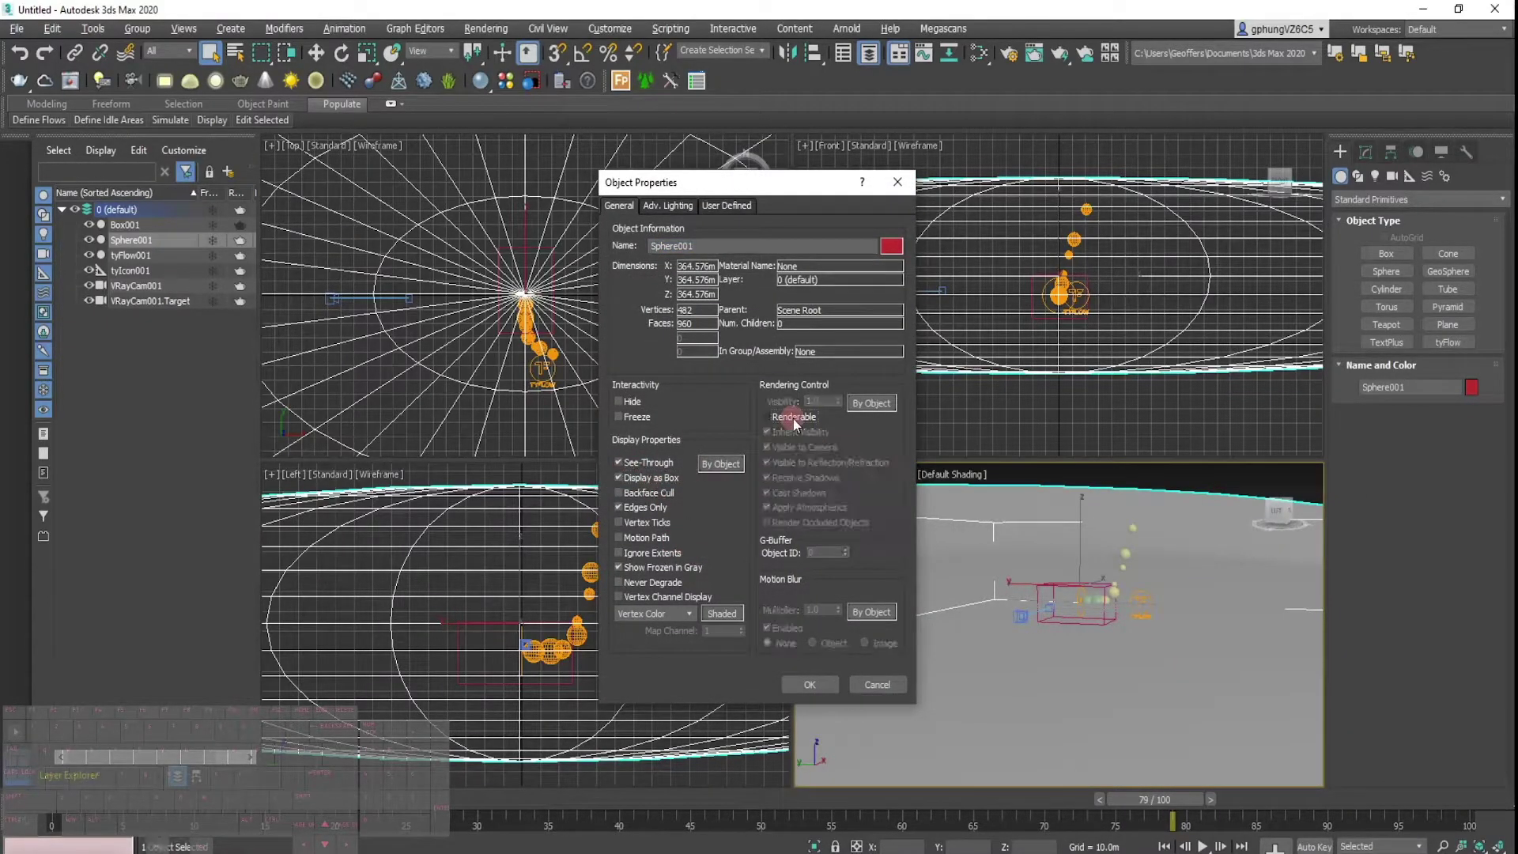
pyautogui.click(810, 684)
pyautogui.keyDown('alt'); pyautogui.moveTo(1079, 597); pyautogui.dragTo(1095, 585, button='middle'); pyautogui.keyUp('alt')
pyautogui.moveTo(600, 514); pyautogui.dragTo(599, 582, button='middle')
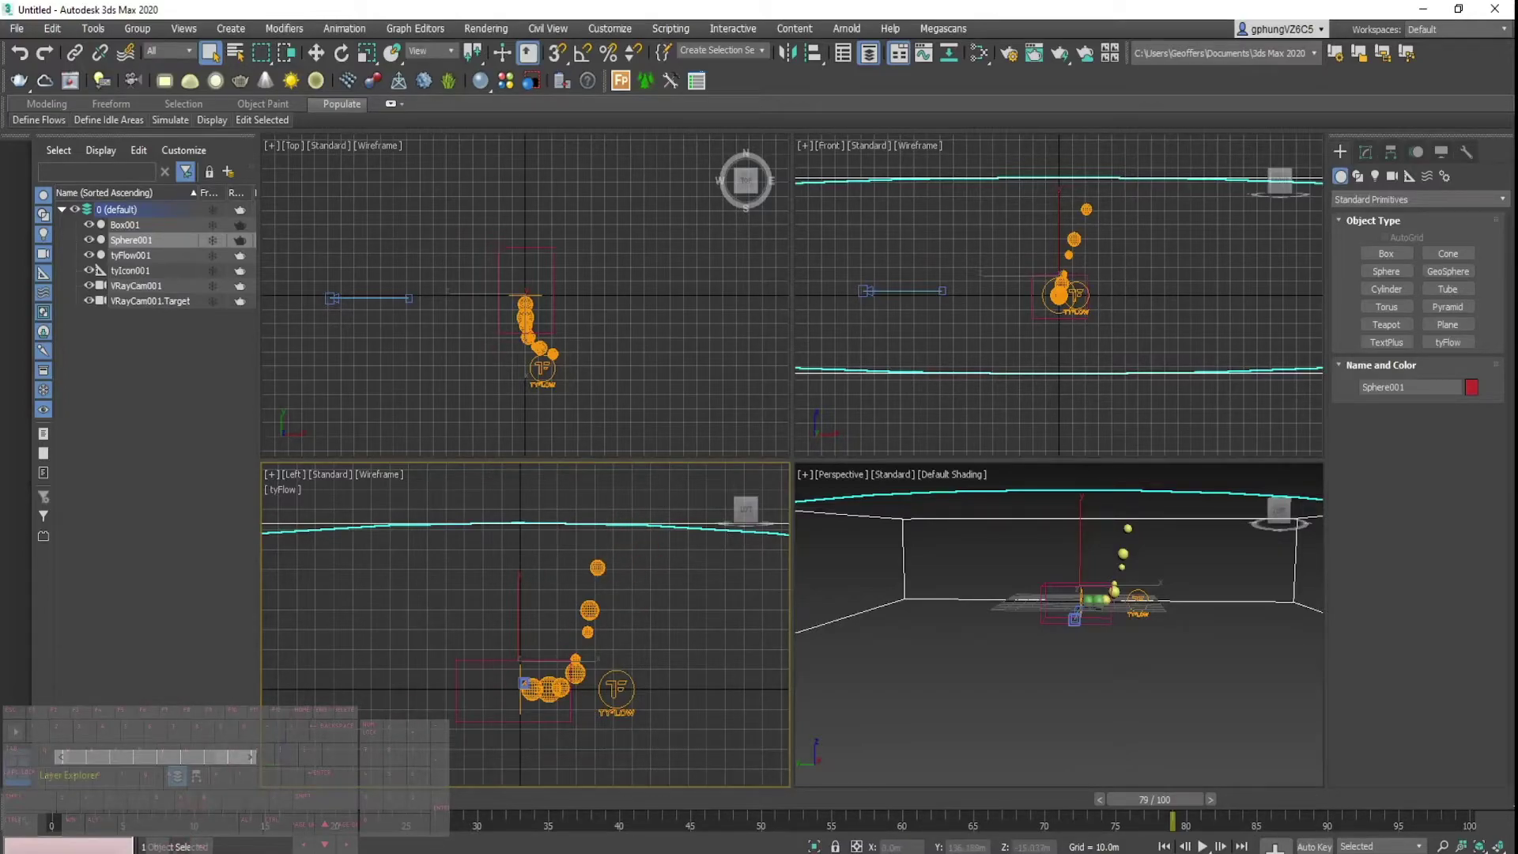
# Switch back to the tyFlow editor, add a new event with a Delete operator, and connect Event_002's Surface Test to it.
pyautogui.hotkey('alt', 'Tab')
pyautogui.moveTo(564, 352); pyautogui.dragTo(497, 281, button='middle')
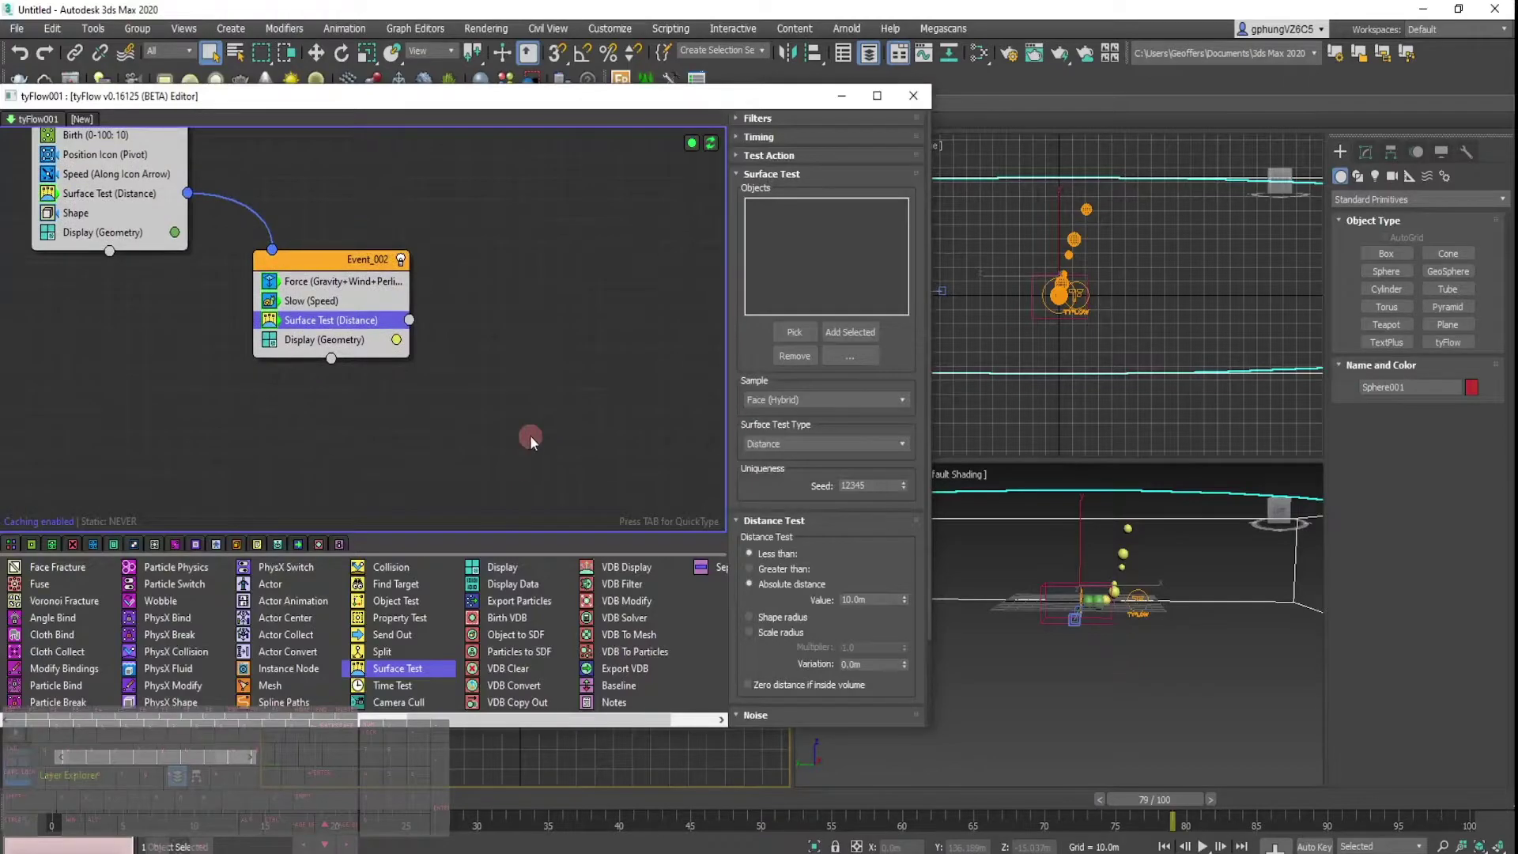
pyautogui.rightClick(515, 409)
pyautogui.click(519, 416)
pyautogui.press('Tab')
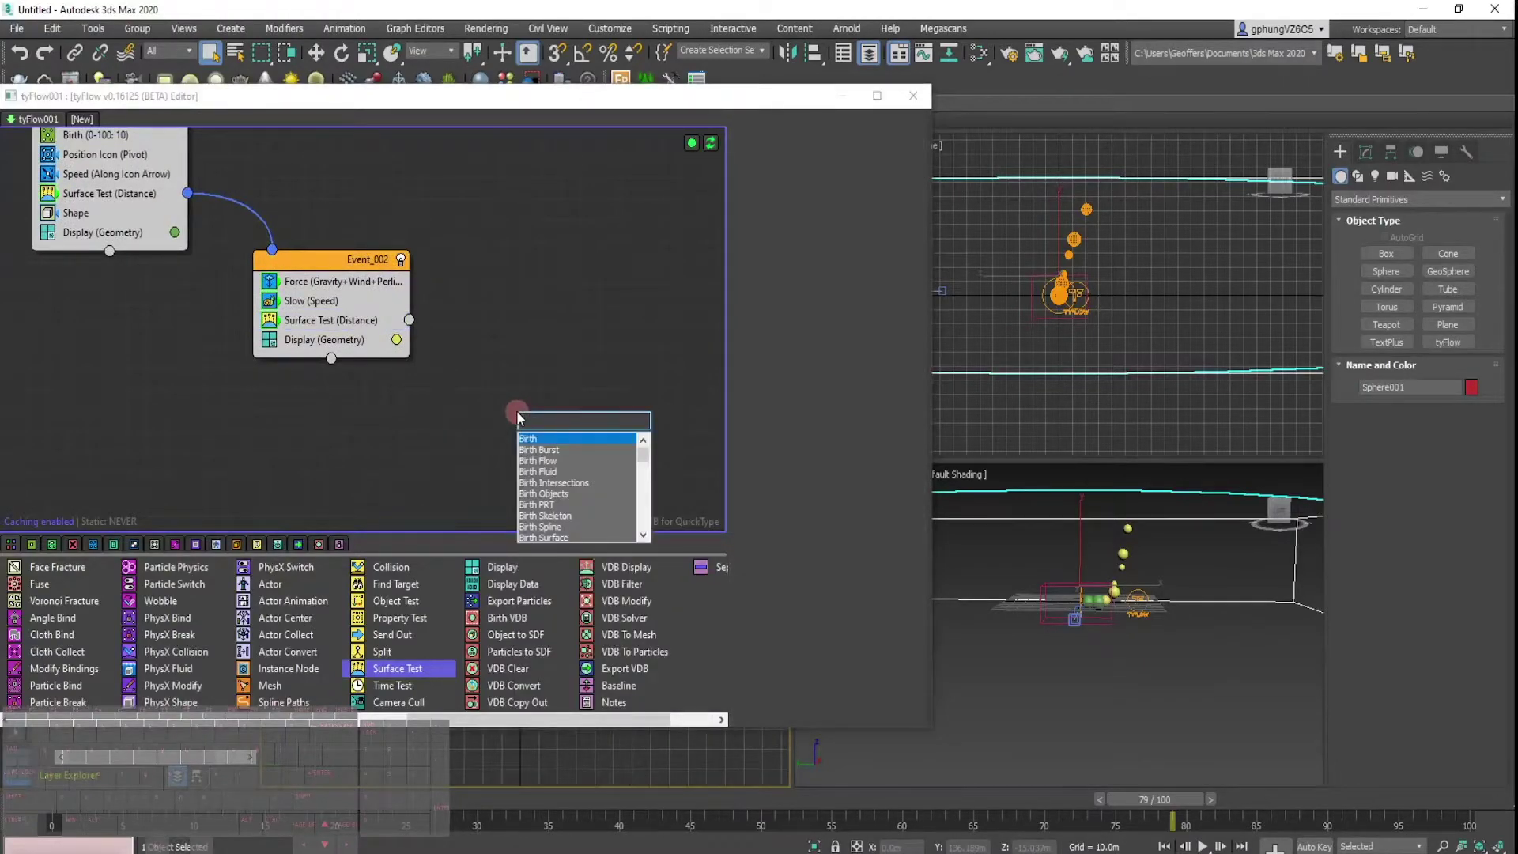
pyautogui.write('del')
pyautogui.press('Return')
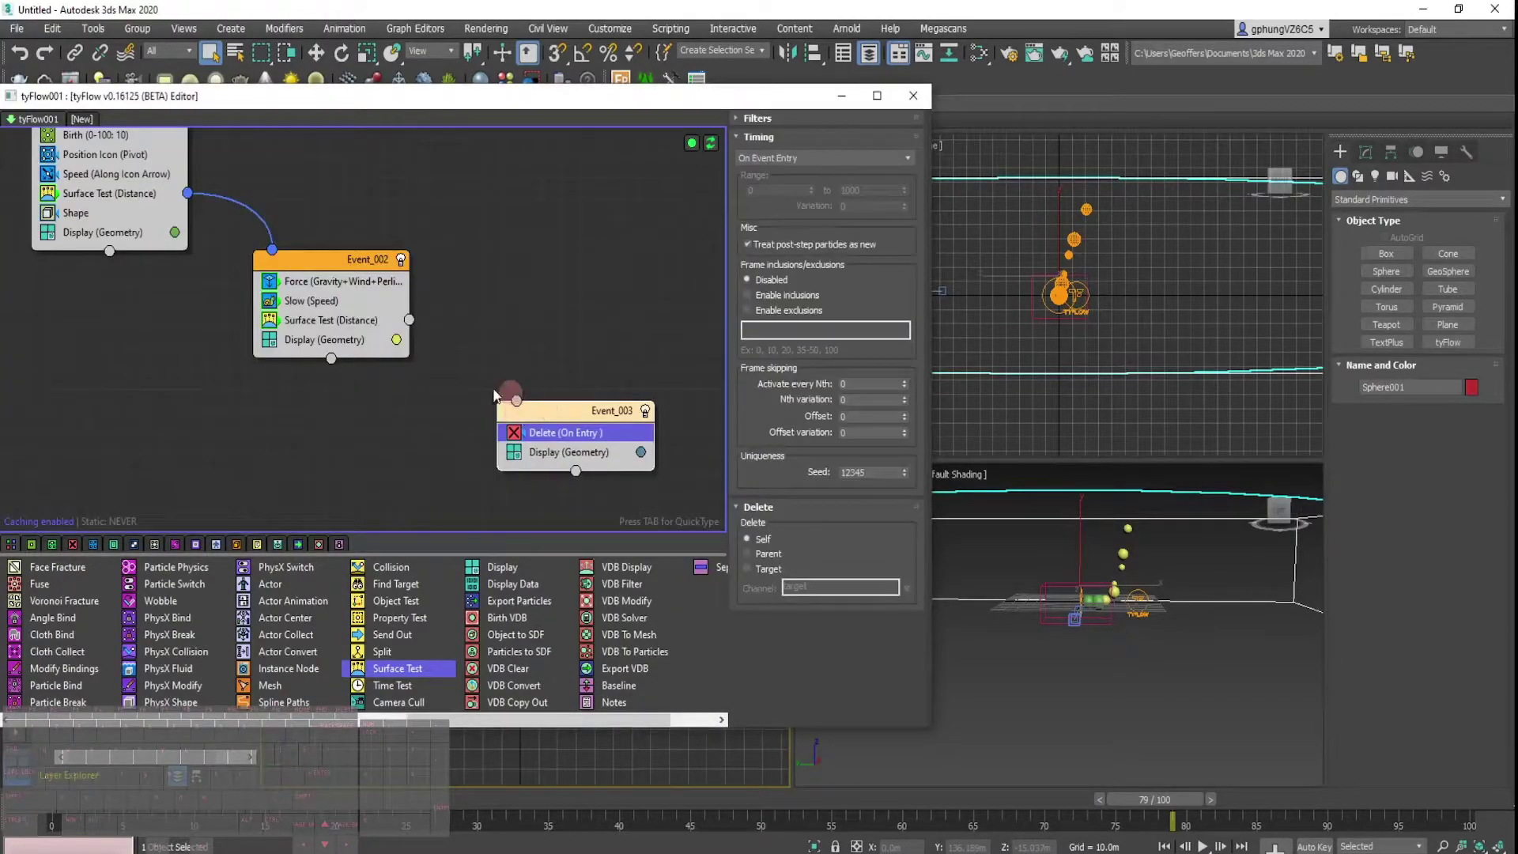
pyautogui.moveTo(409, 320); pyautogui.dragTo(527, 386)
# Set Event_002's Surface Test to use the flattened sphere as its test object with the Volume (Outside) test type.
pyautogui.click(320, 325)
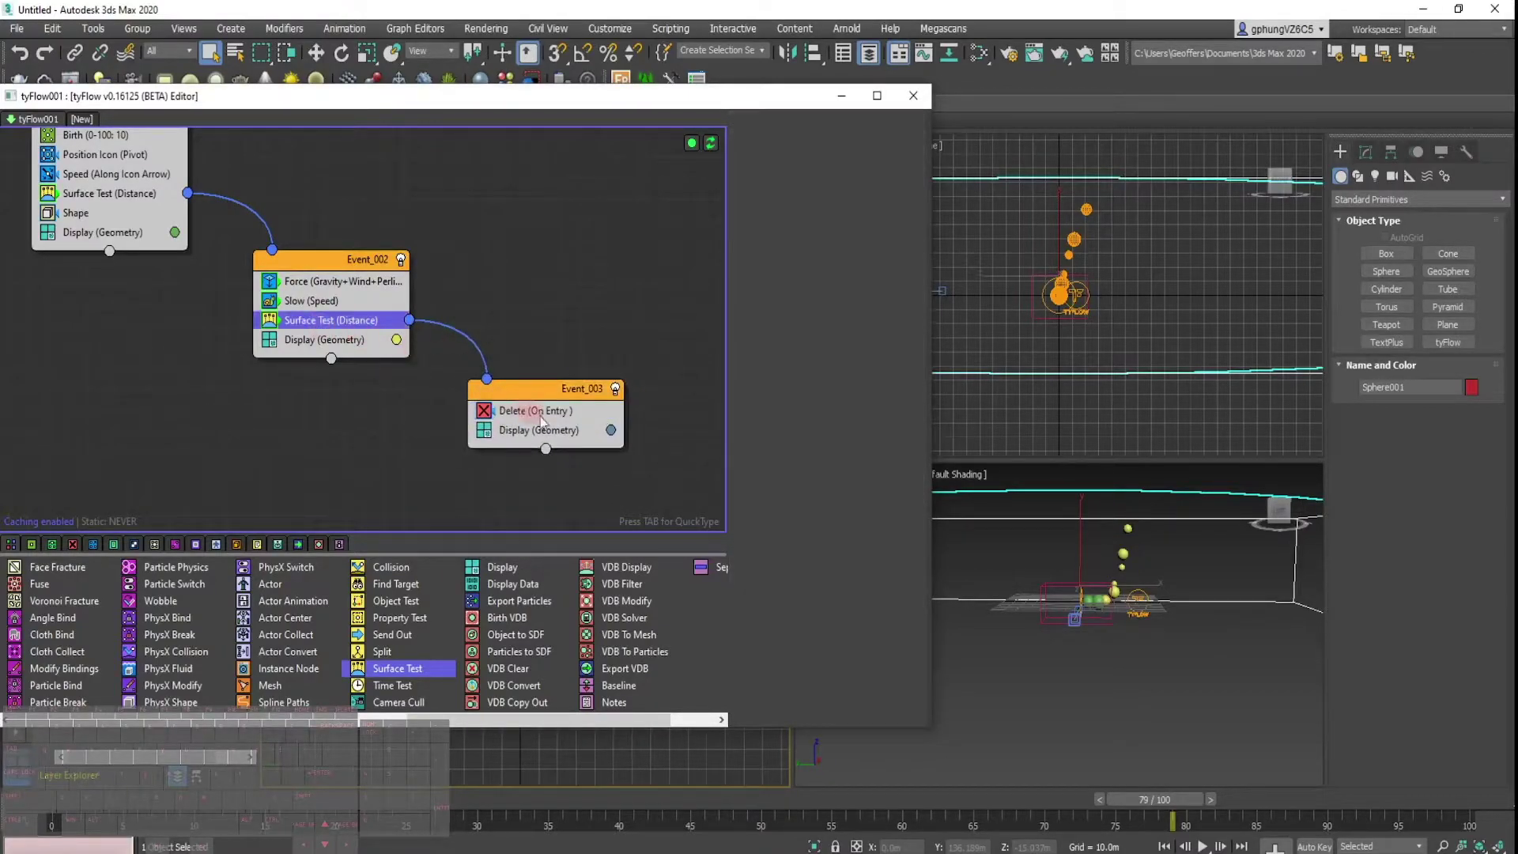
pyautogui.click(789, 335)
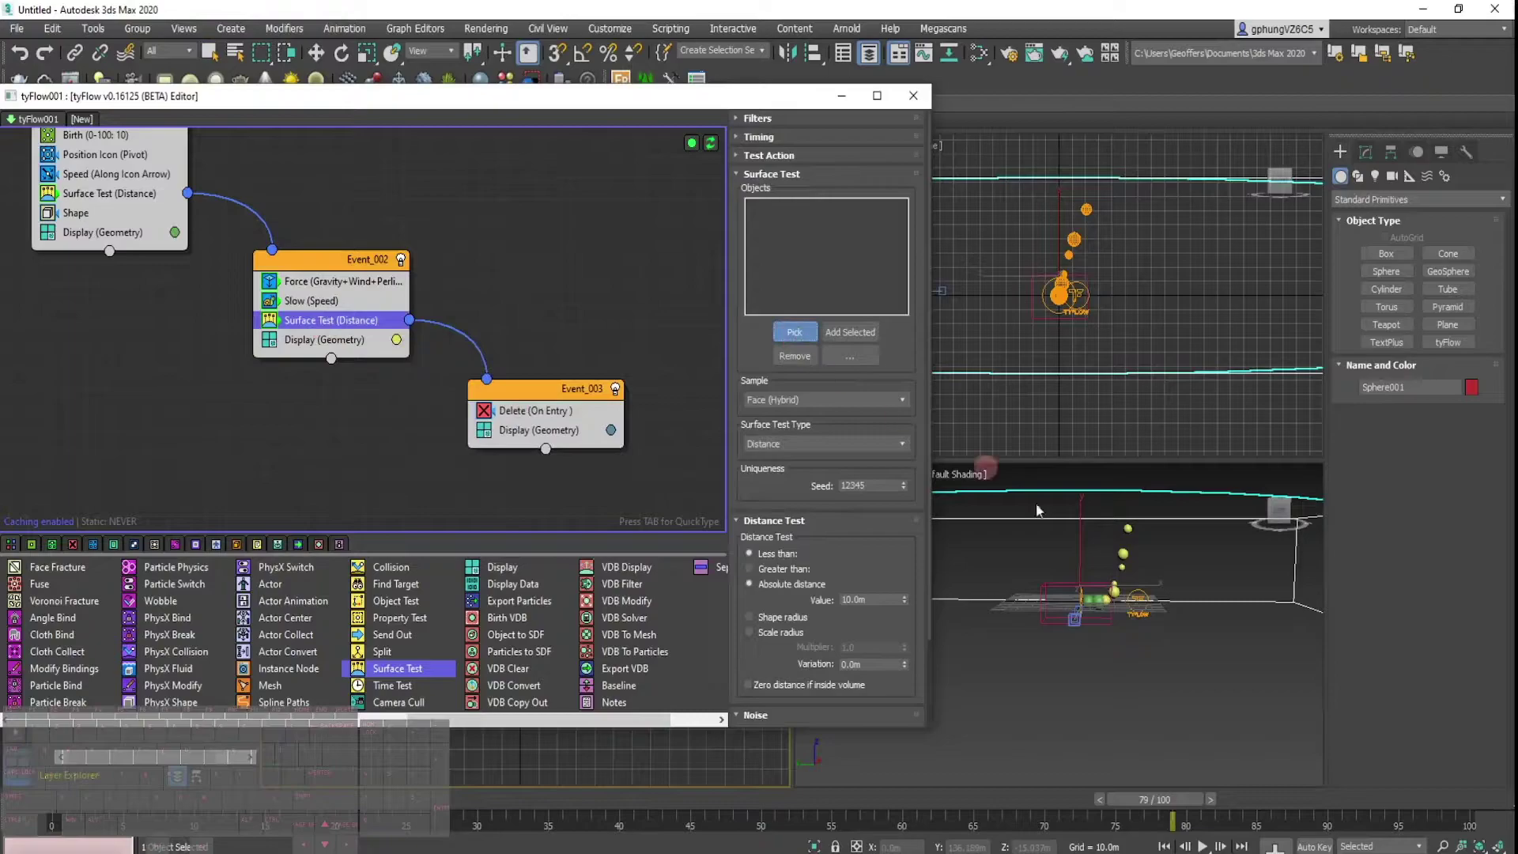
pyautogui.click(1191, 497)
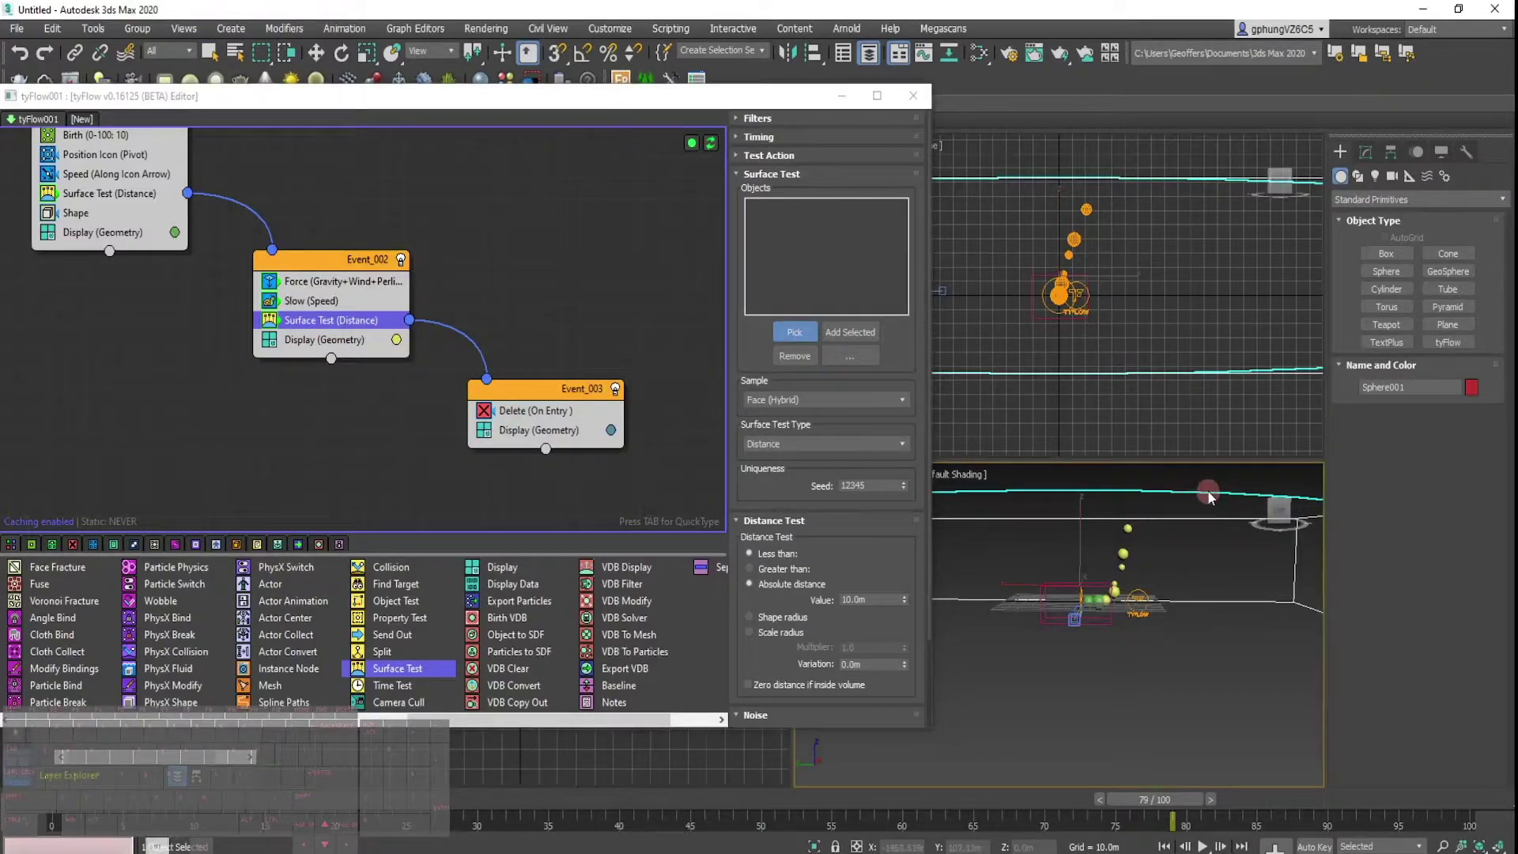
pyautogui.click(1144, 373)
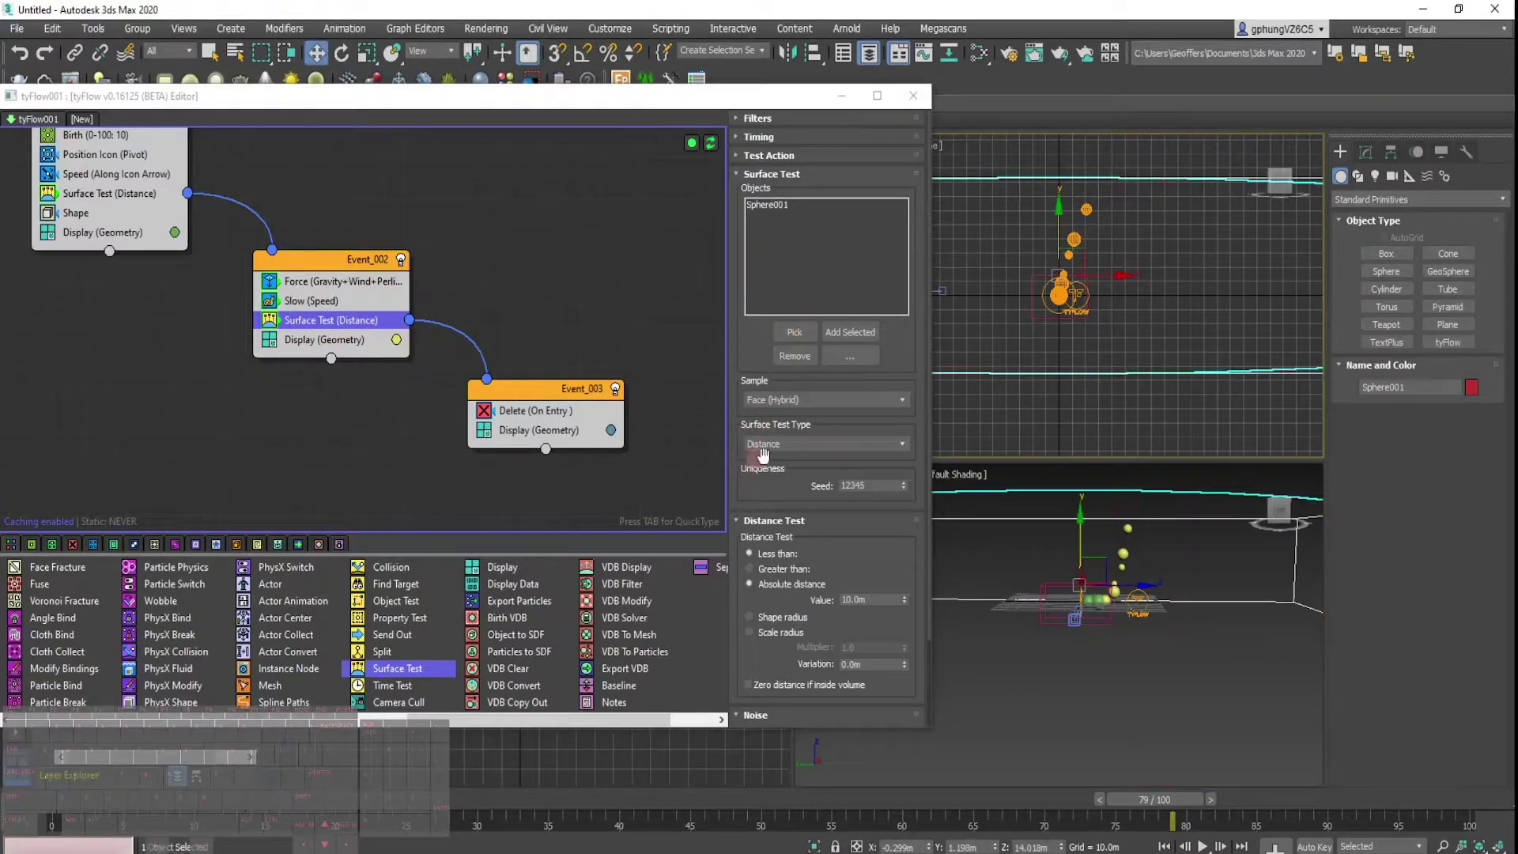
pyautogui.click(823, 443)
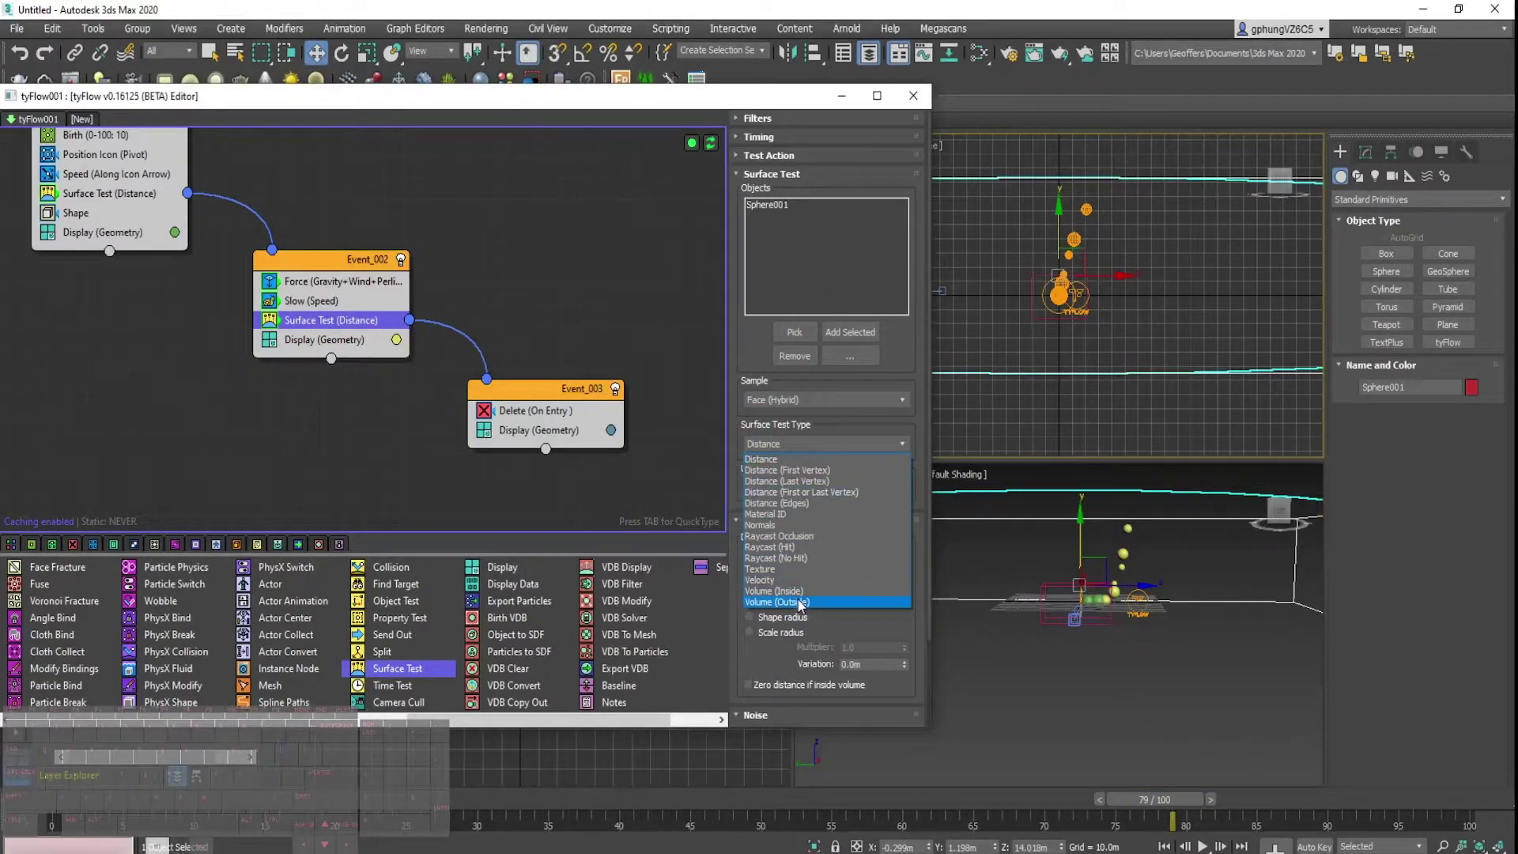
pyautogui.click(799, 603)
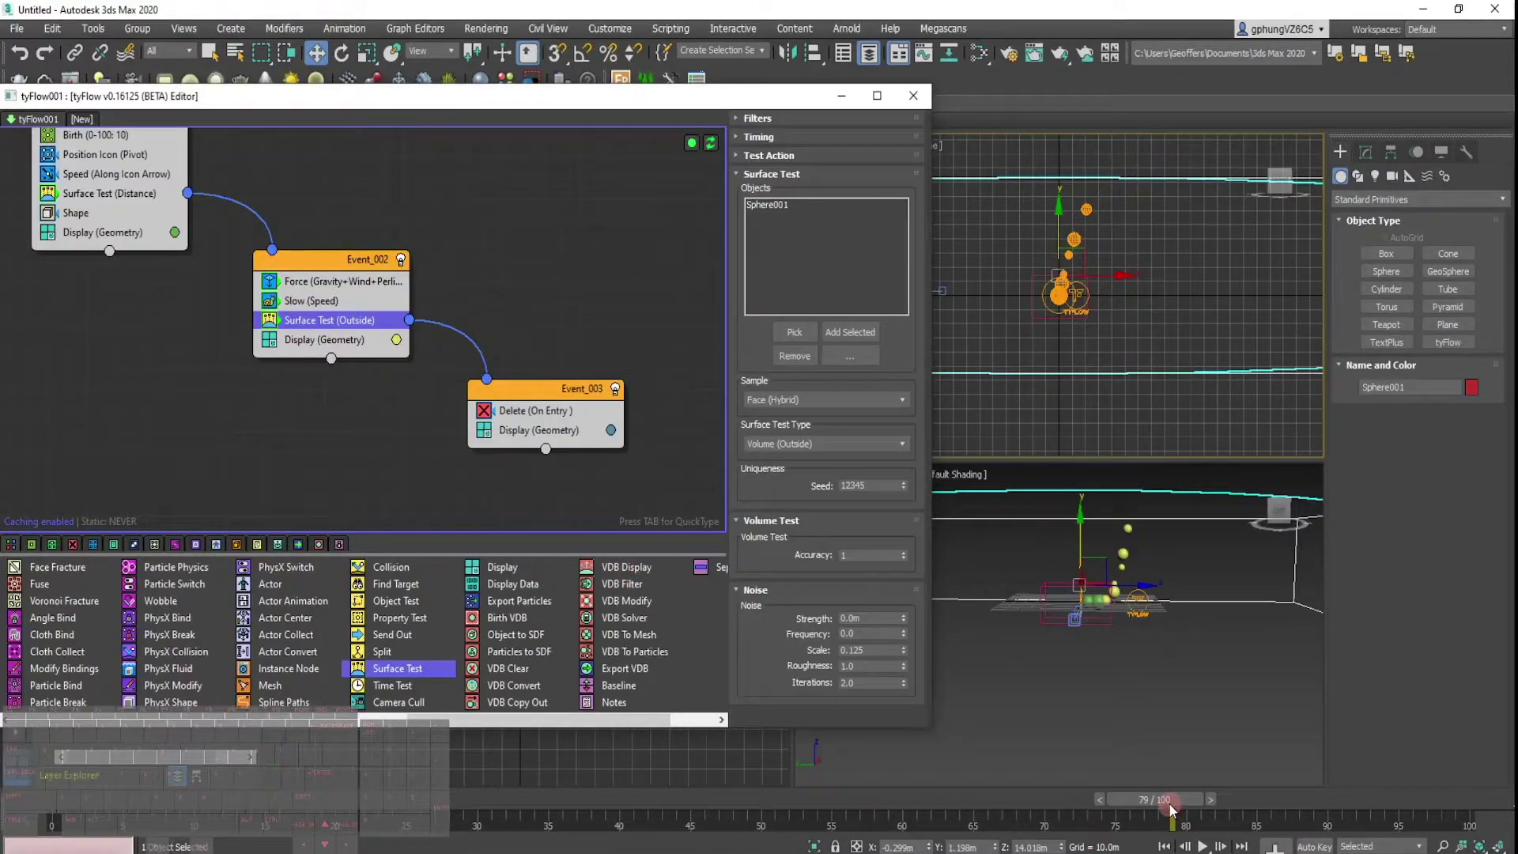
# Scrub the timeline forward to frame 100 to check the rising bubbles against the top of the bounding sphere.
pyautogui.moveTo(1167, 804); pyautogui.dragTo(1349, 817)
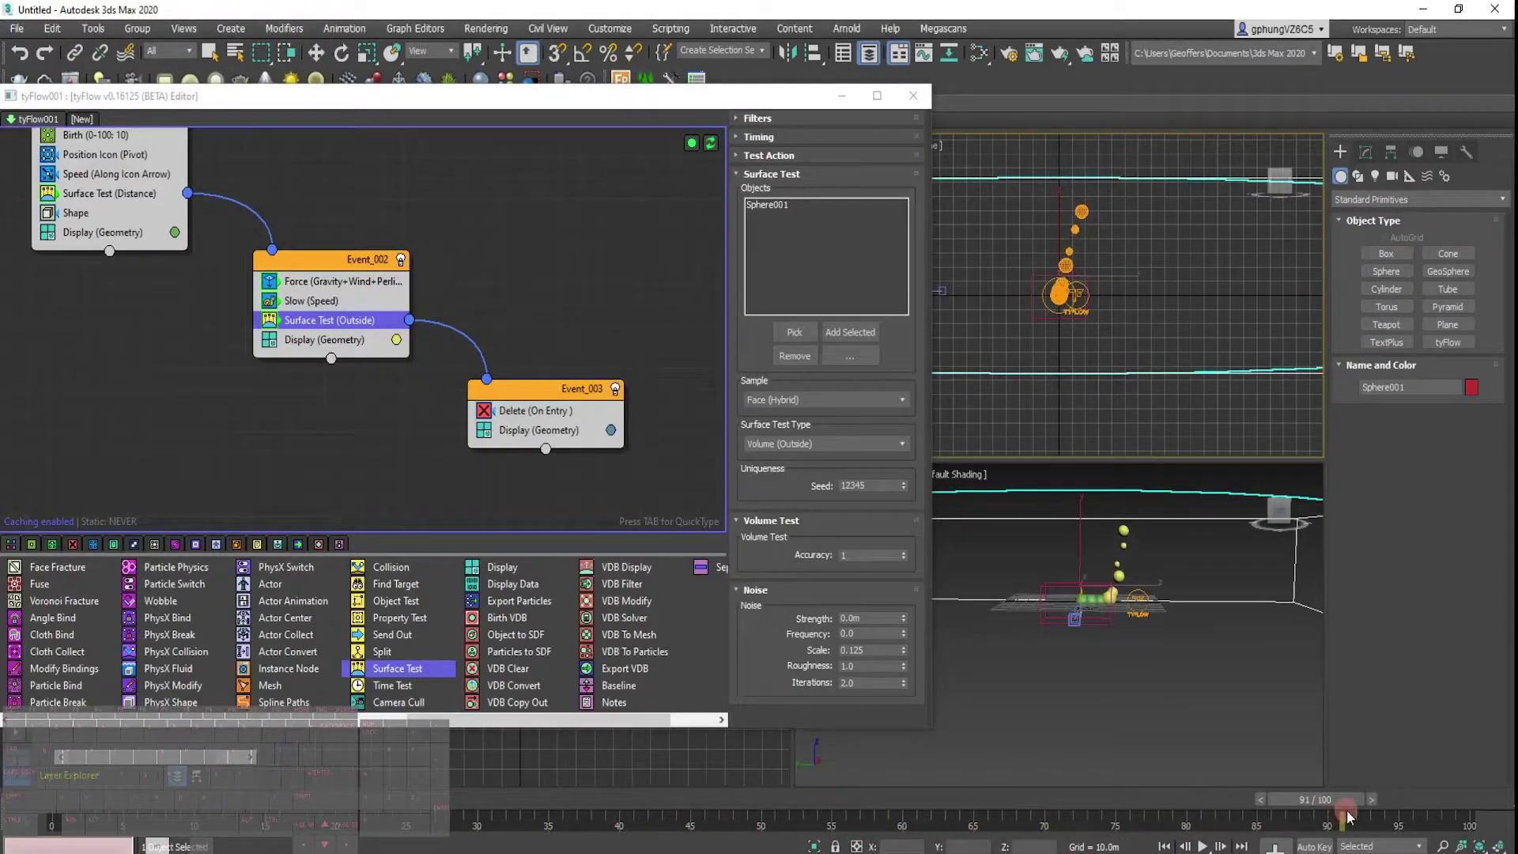
pyautogui.press('w')
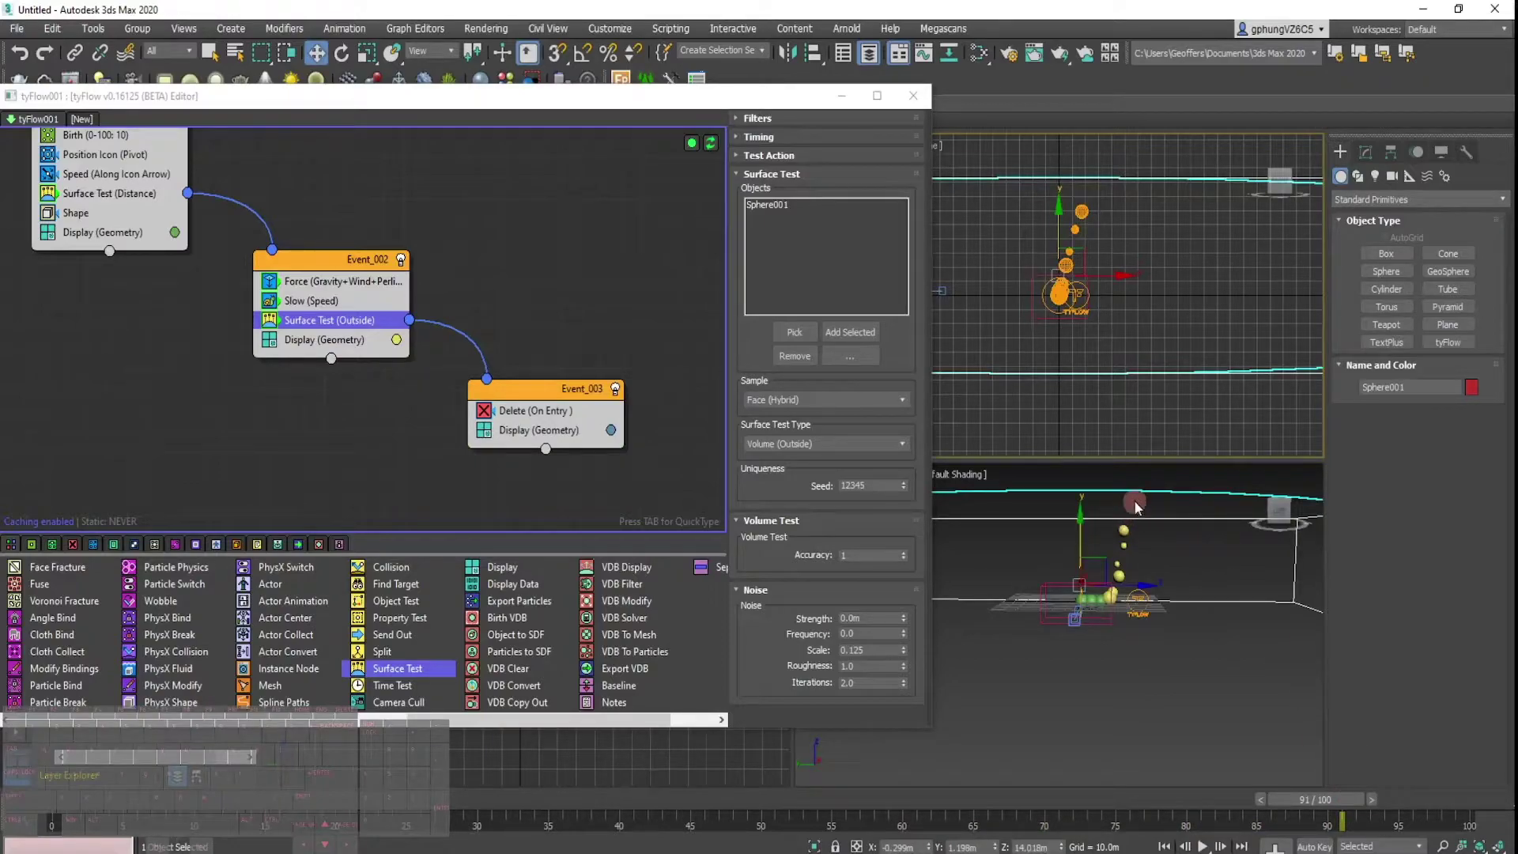
pyautogui.moveTo(1327, 807); pyautogui.dragTo(1455, 804)
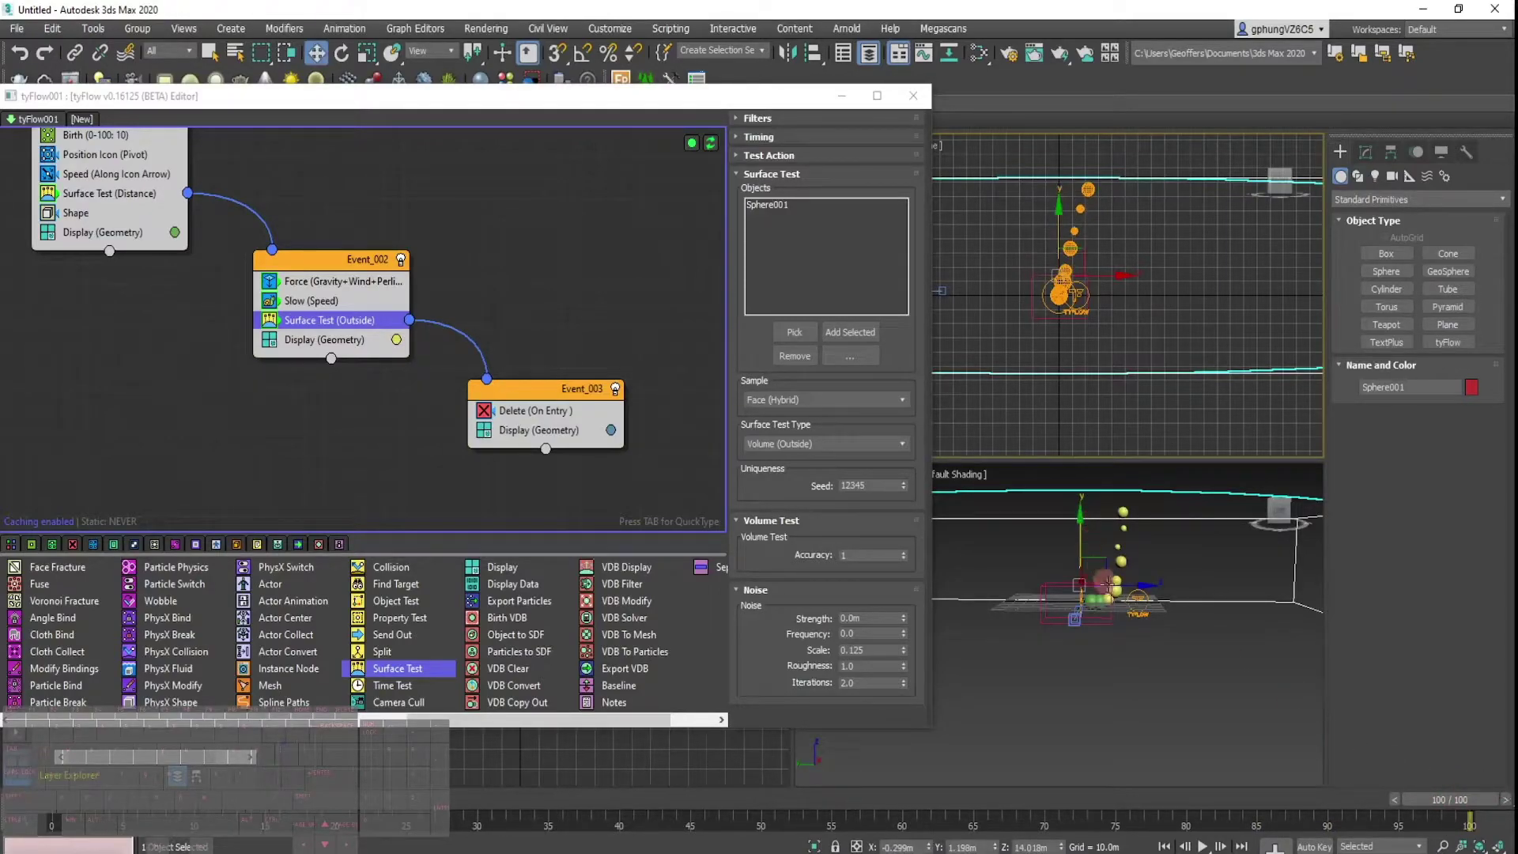
# Scale the bounding sphere down along its vertical axis and scrub the final frames to check the bubble deletion.
pyautogui.press('e')
pyautogui.press('r')
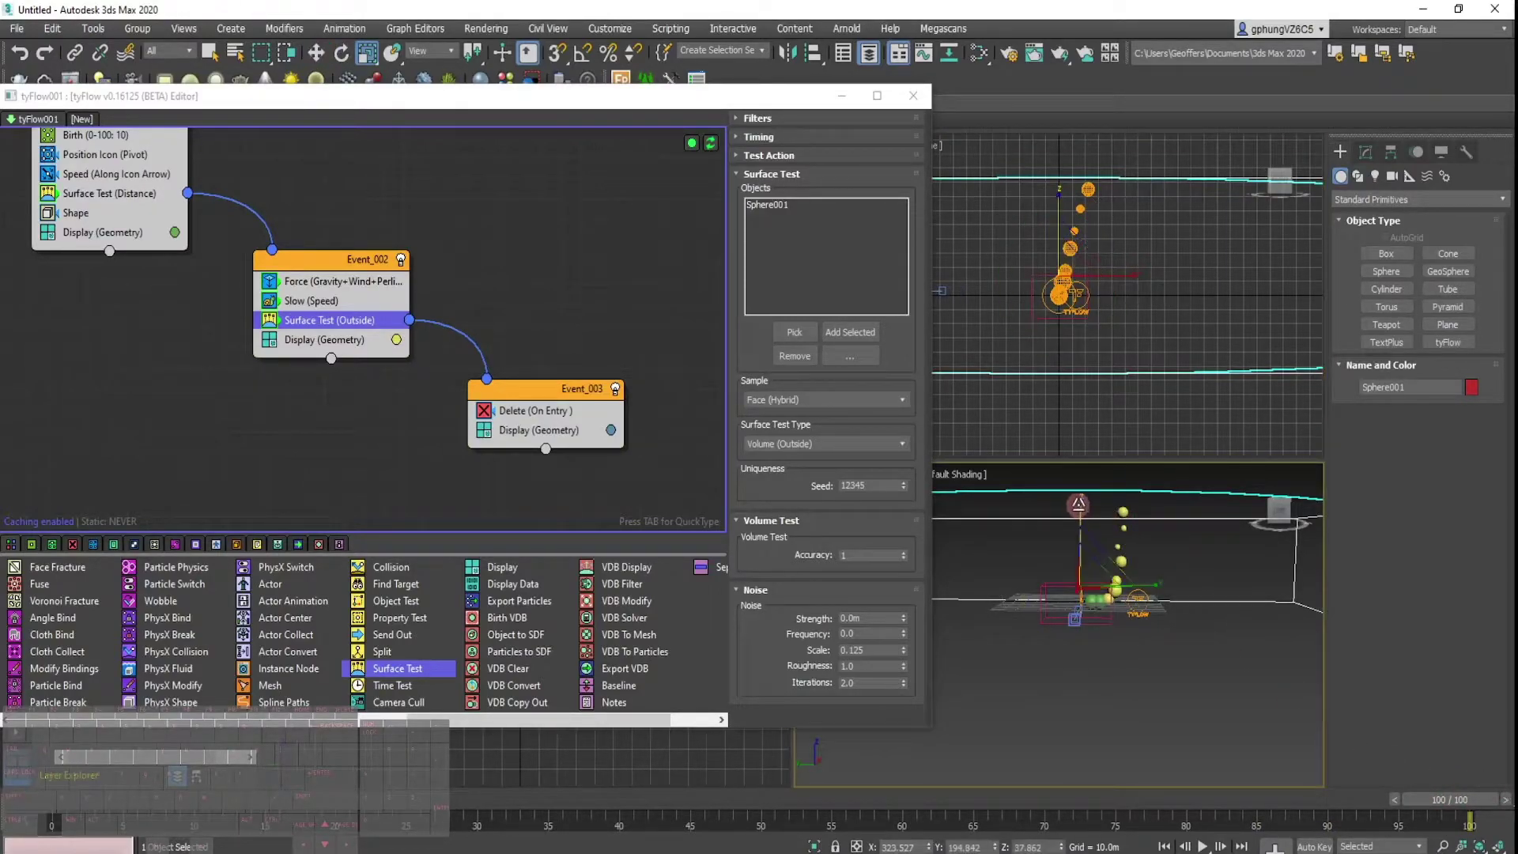
pyautogui.moveTo(1079, 504)
pyautogui.mouseDown()
pyautogui.moveTo(1084, 528)
pyautogui.moveTo(1080, 512)
pyautogui.mouseUp()
pyautogui.moveTo(1469, 799); pyautogui.dragTo(1436, 764)
pyautogui.press('r')
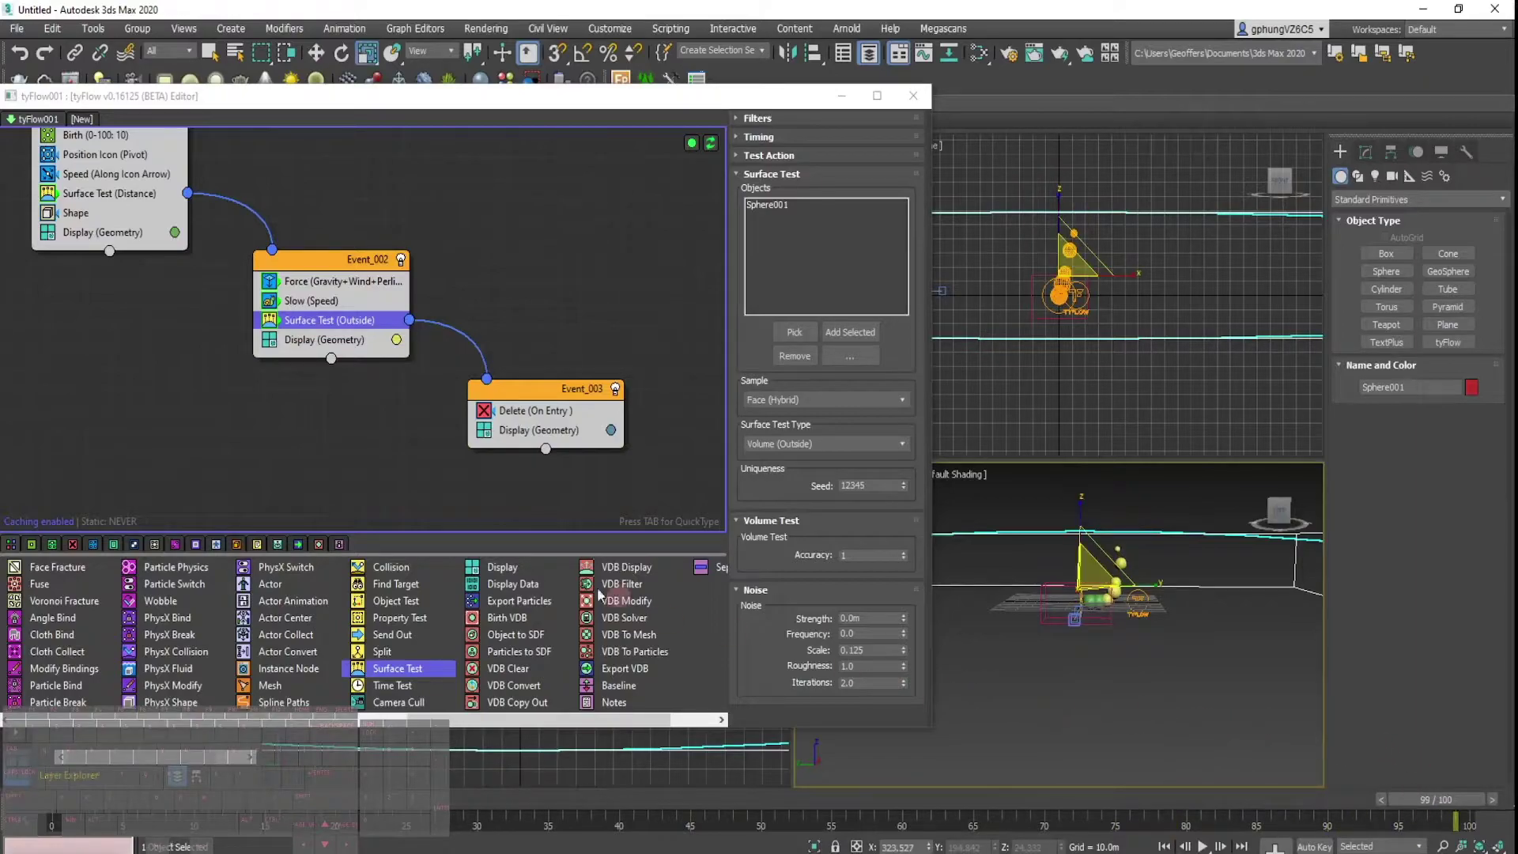
# Shift the Event_003 node slightly in the flow graph and minimize the tyFlow editor to reveal the viewports.
pyautogui.click(553, 464)
pyautogui.moveTo(547, 390)
pyautogui.mouseDown()
pyautogui.moveTo(520, 391)
pyautogui.moveTo(538, 394)
pyautogui.mouseUp()
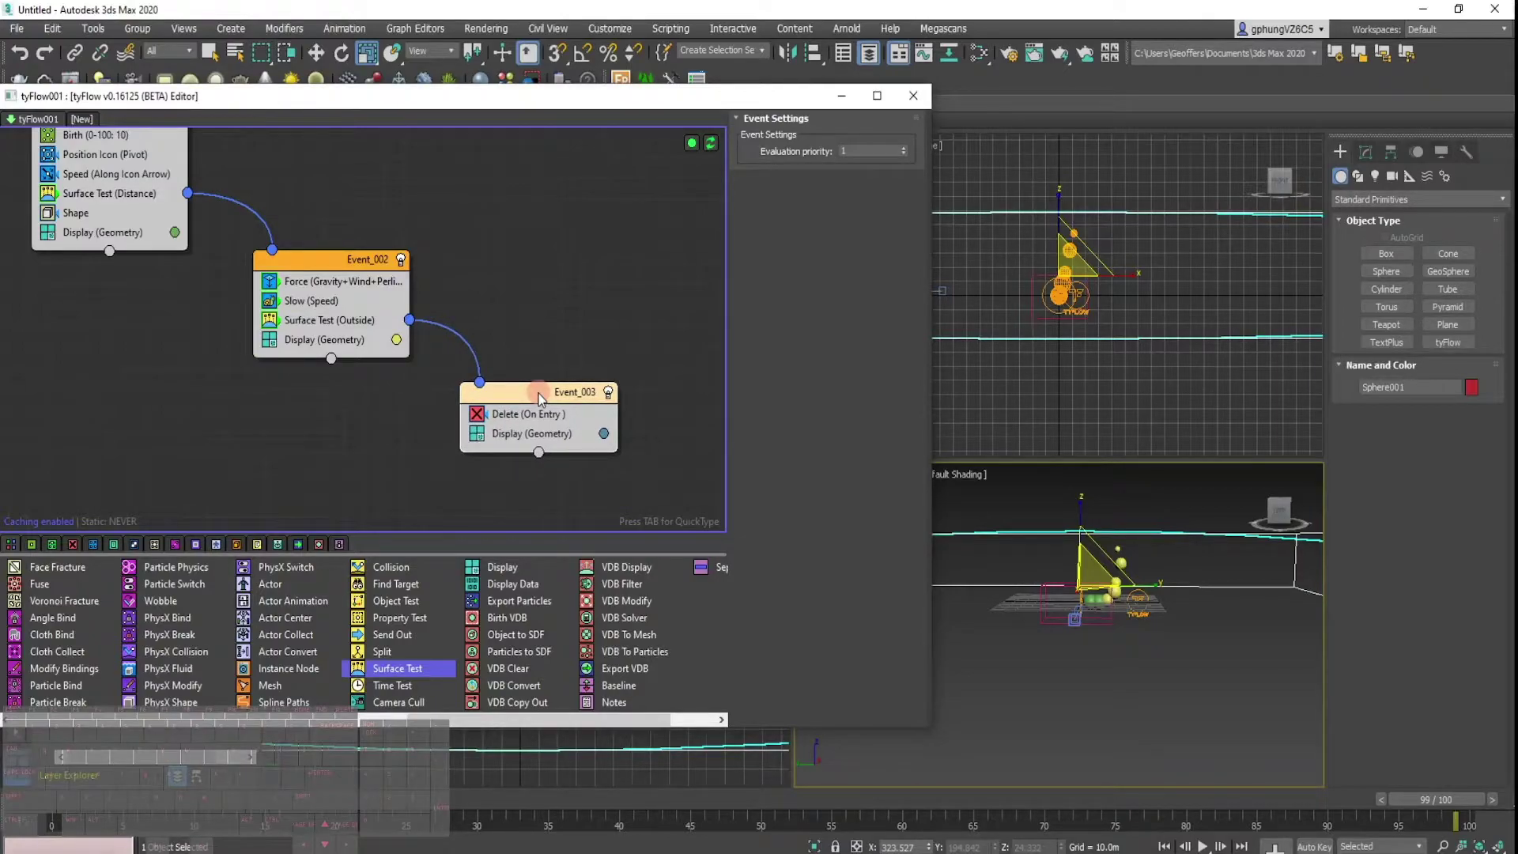
pyautogui.click(843, 96)
pyautogui.click(844, 98)
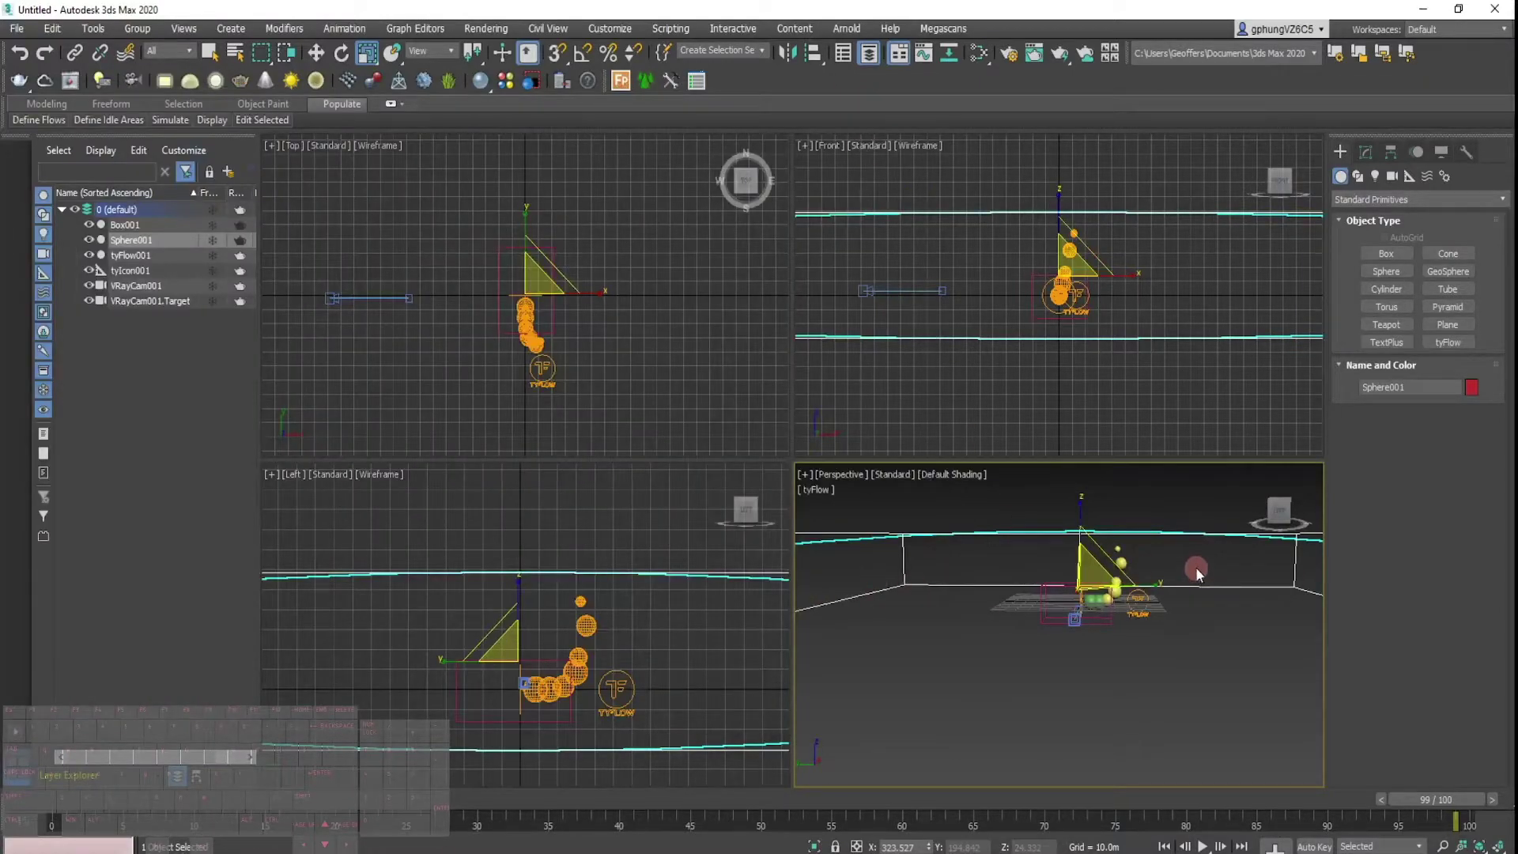
# Add a Mesh operator to Event_003 in the tyFlow editor and turn off its Render Only option.
pyautogui.click(98, 850)
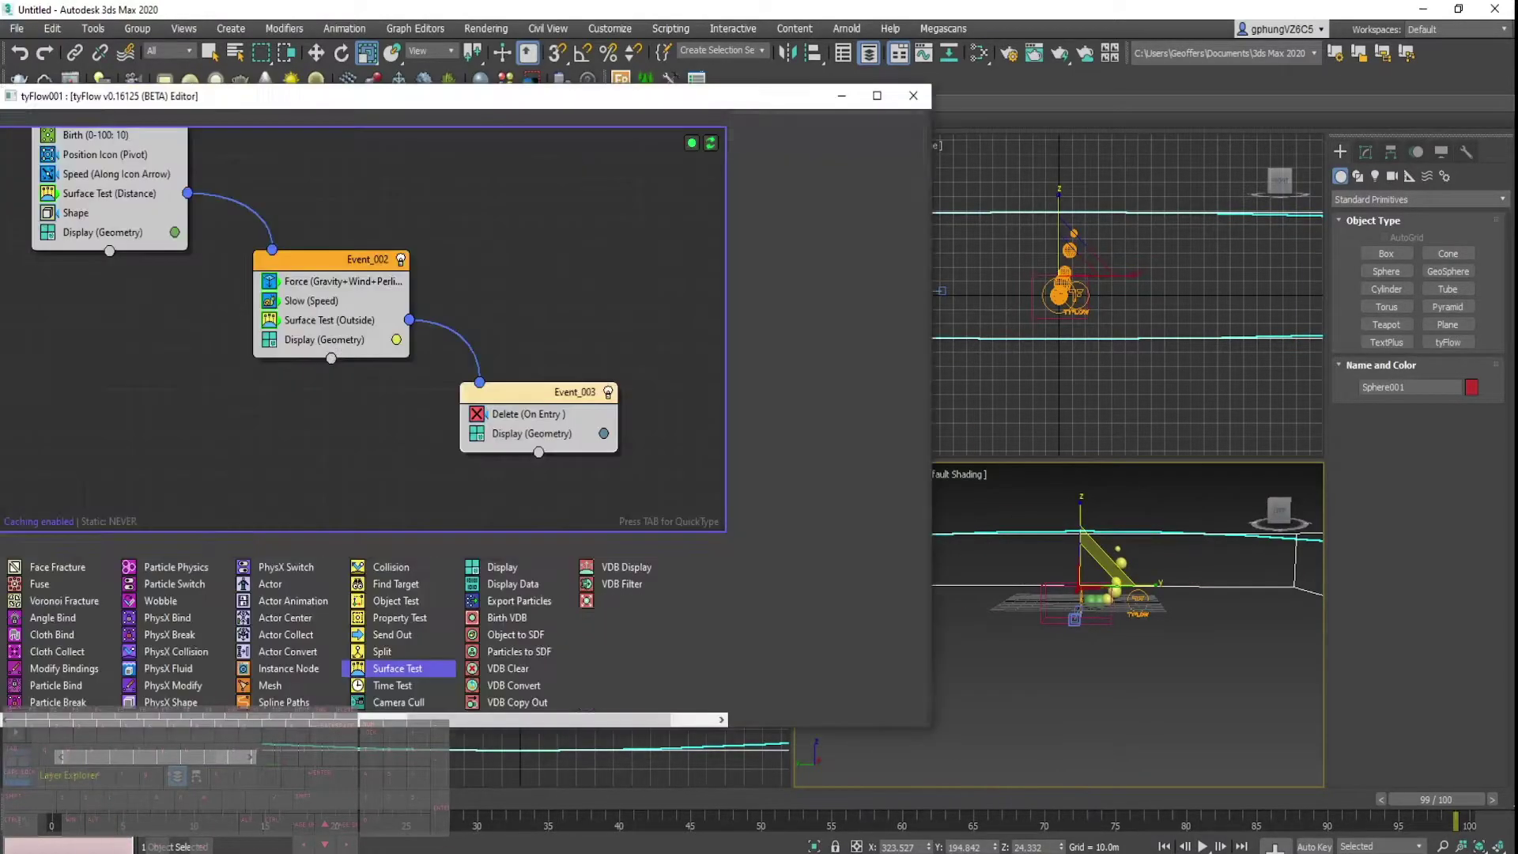
pyautogui.rightClick(504, 438)
pyautogui.click(498, 437)
pyautogui.press('Tab')
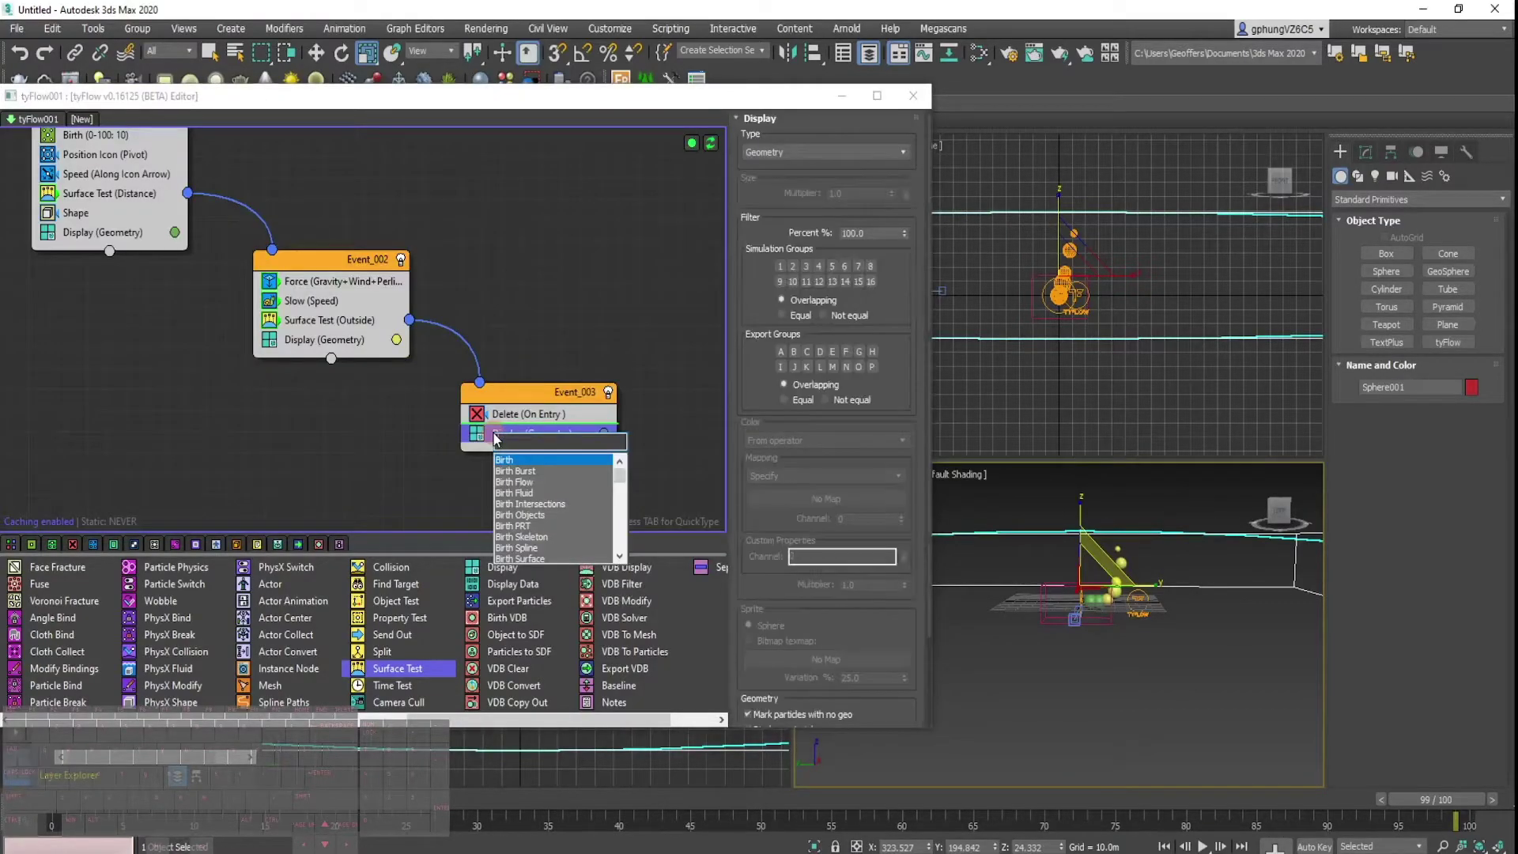
pyautogui.write('mesh')
pyautogui.press('Return')
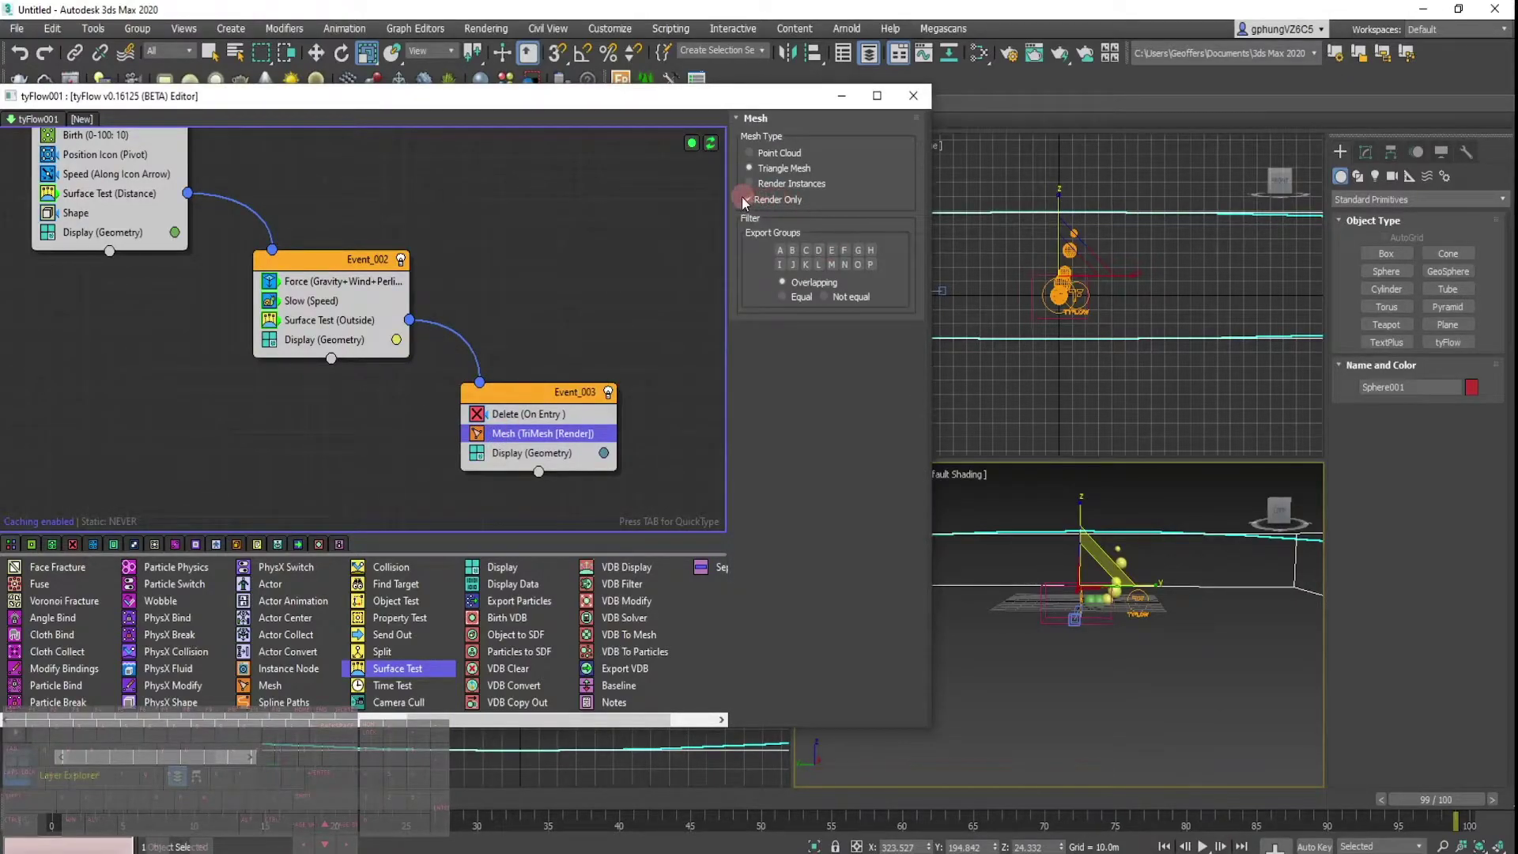
# Copy the Mesh operator from Event_003 and paste it into Event_002 and the birth event.
pyautogui.rightClick(518, 454)
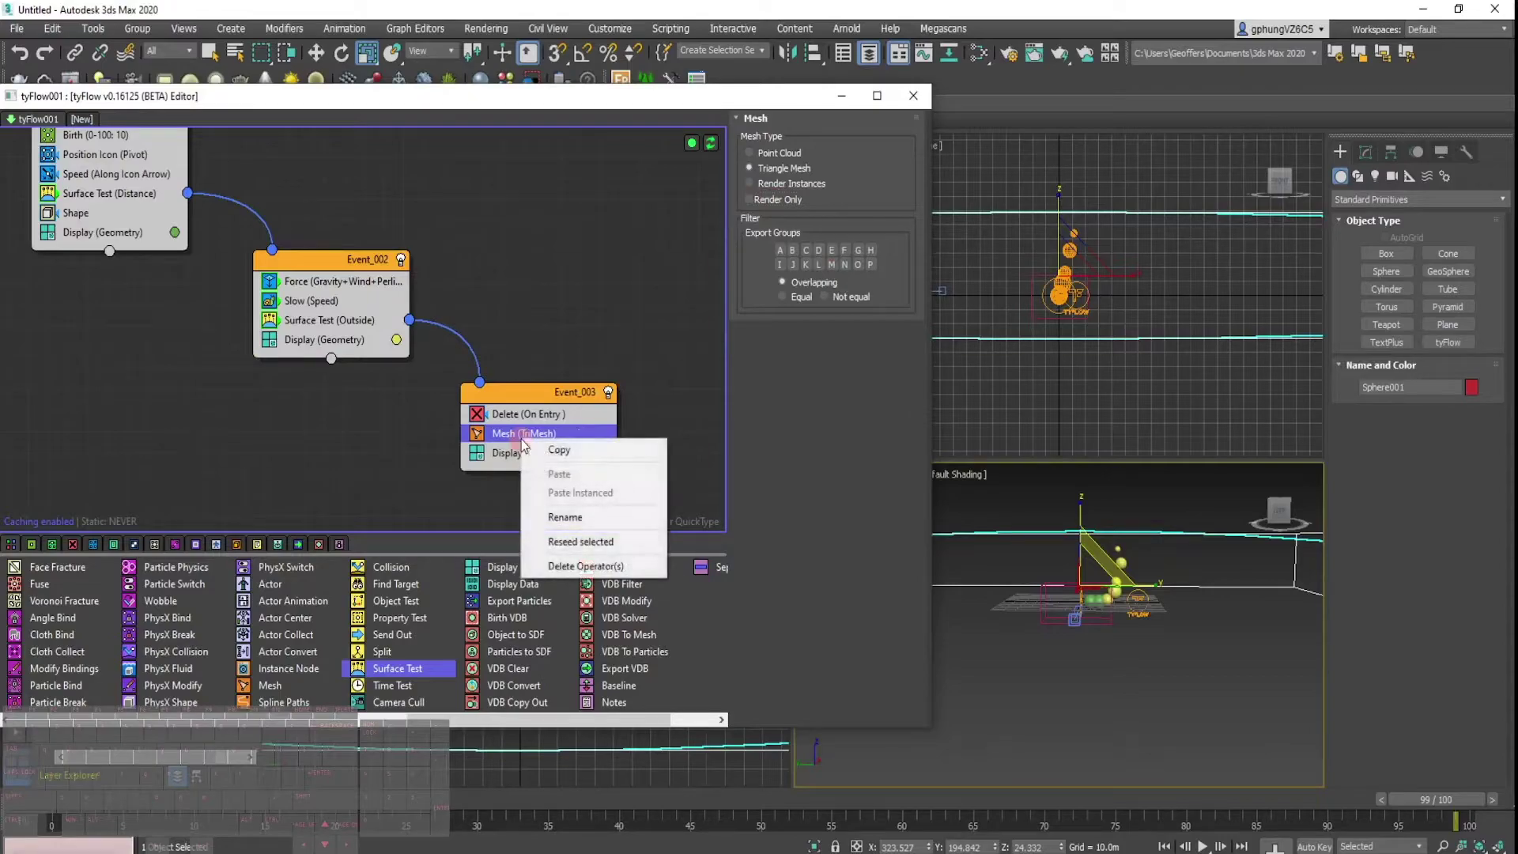
pyautogui.press('Escape')
pyautogui.rightClick(327, 341)
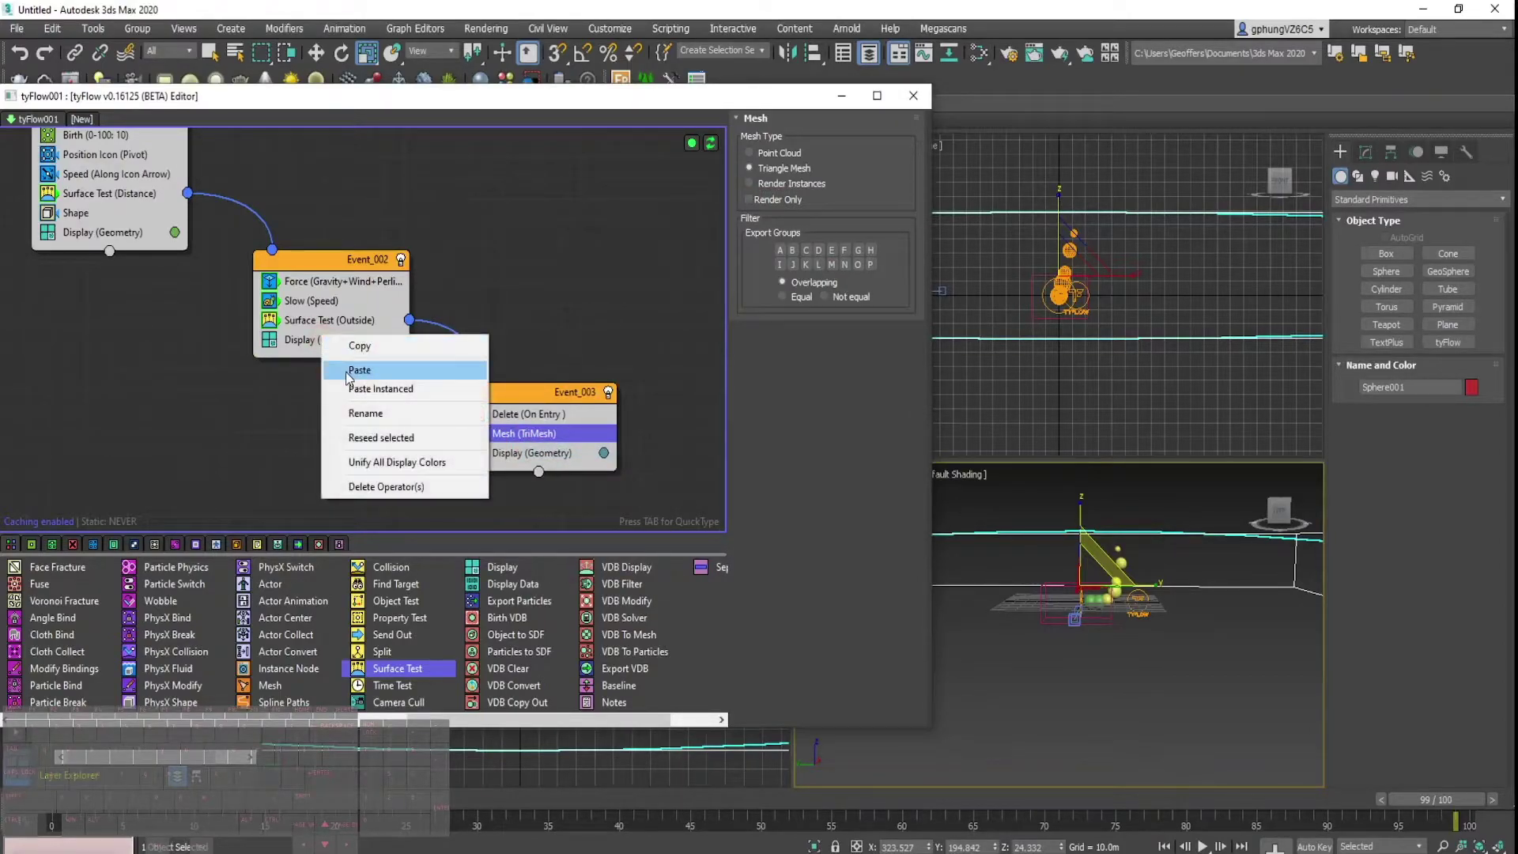
pyautogui.click(360, 369)
pyautogui.rightClick(126, 222)
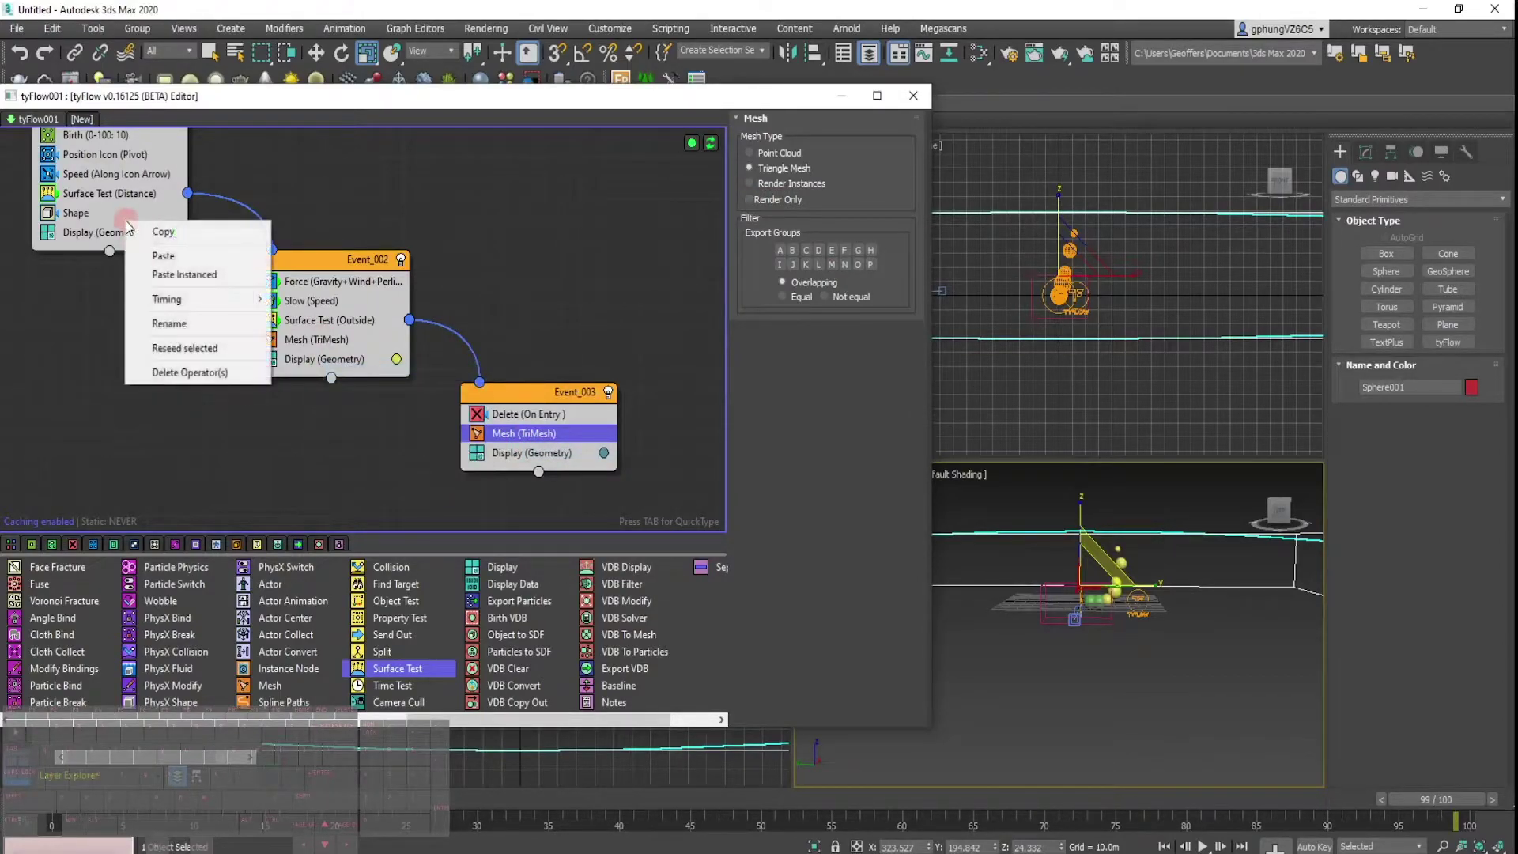
pyautogui.click(162, 256)
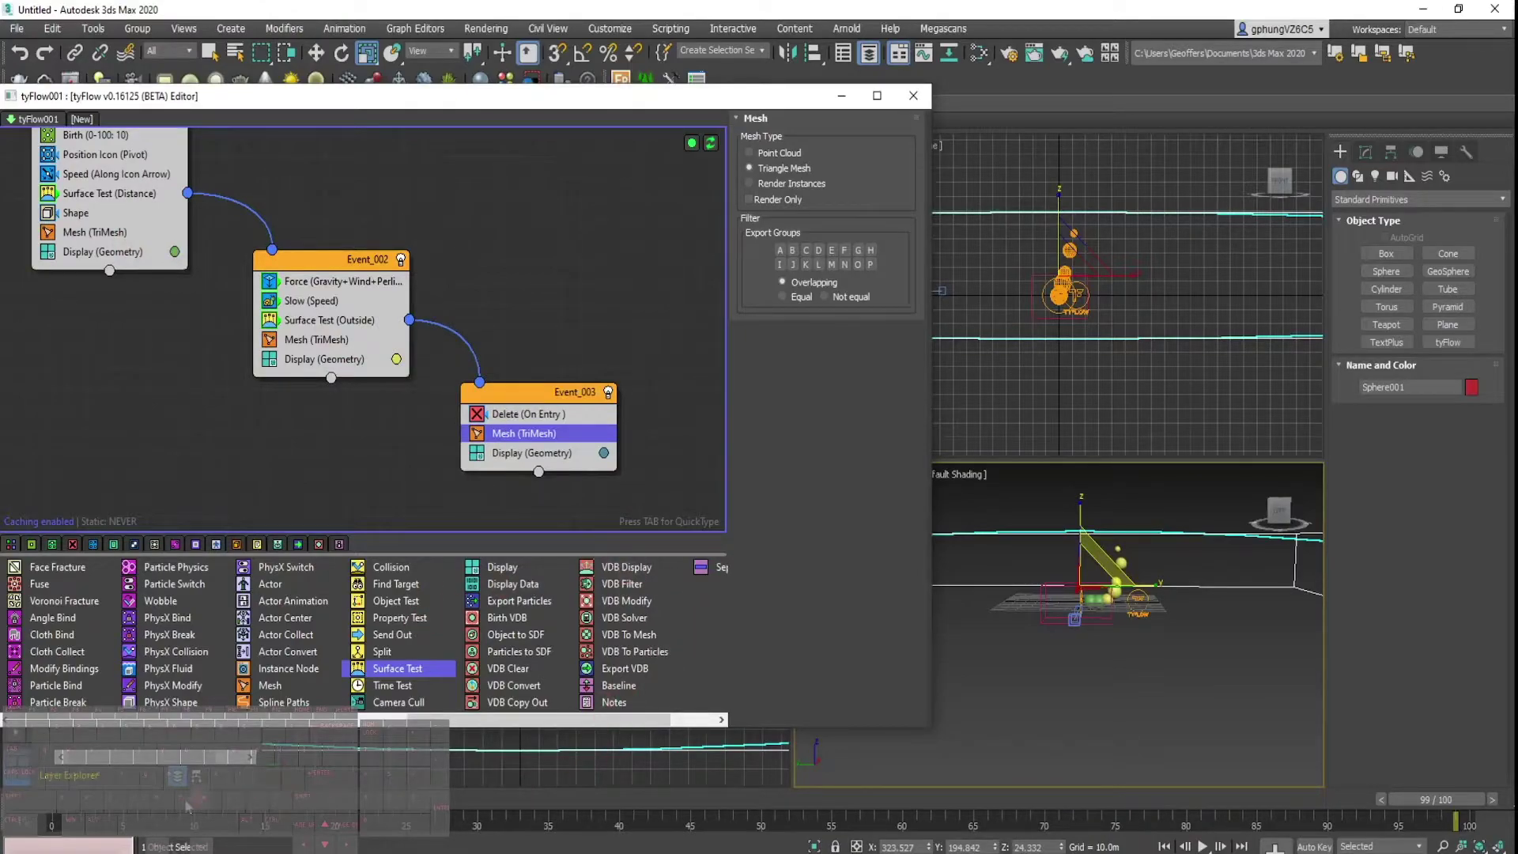
# Go to frame 100, minimise the tyFlow editor, and bring the particle spheres into close view in Perspective.
pyautogui.moveTo(1247, 812); pyautogui.dragTo(1471, 817)
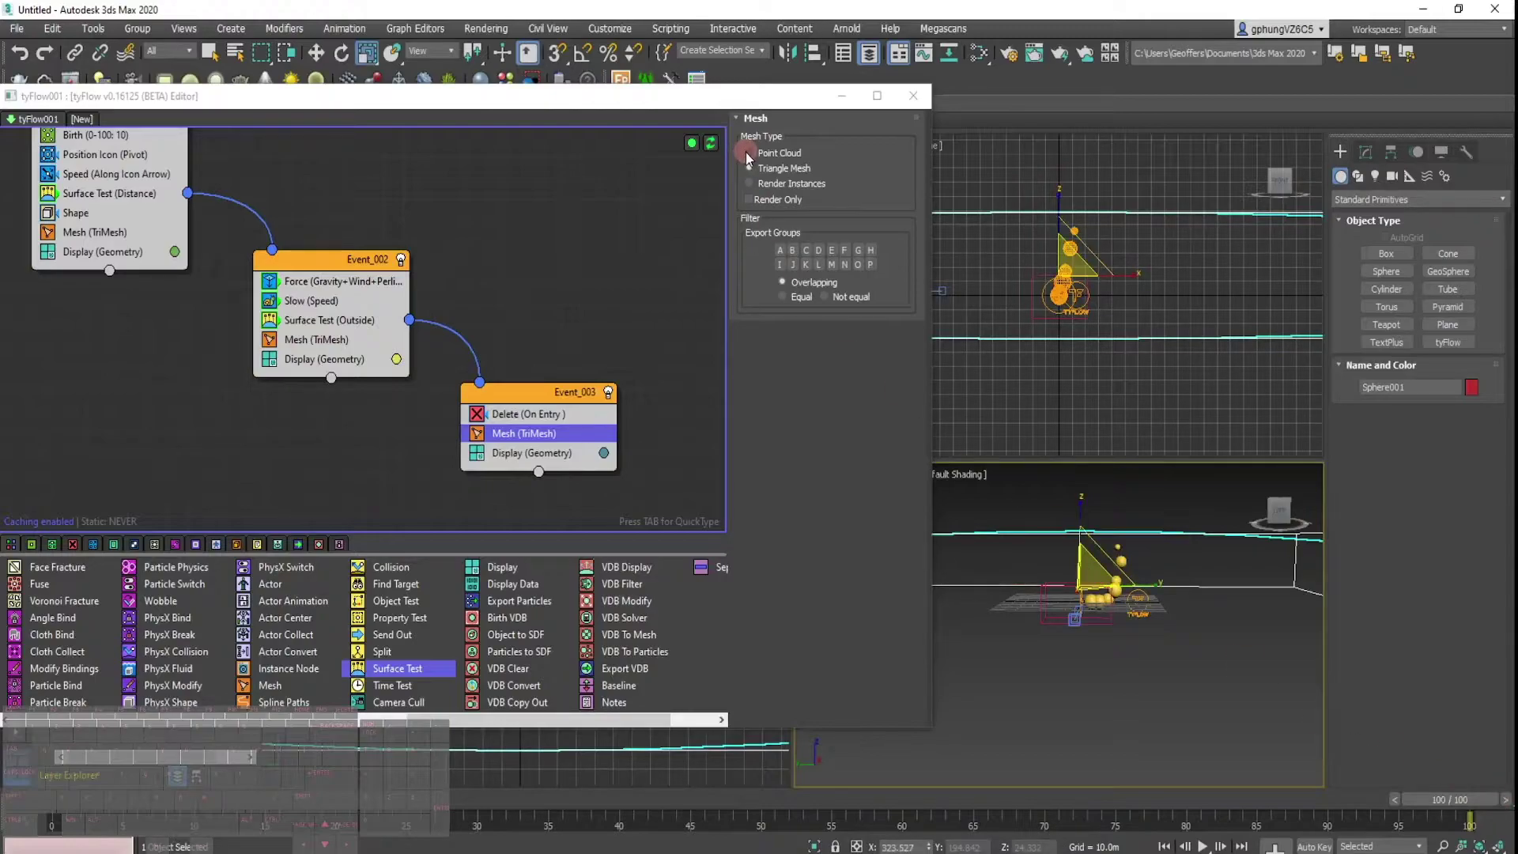
pyautogui.click(842, 96)
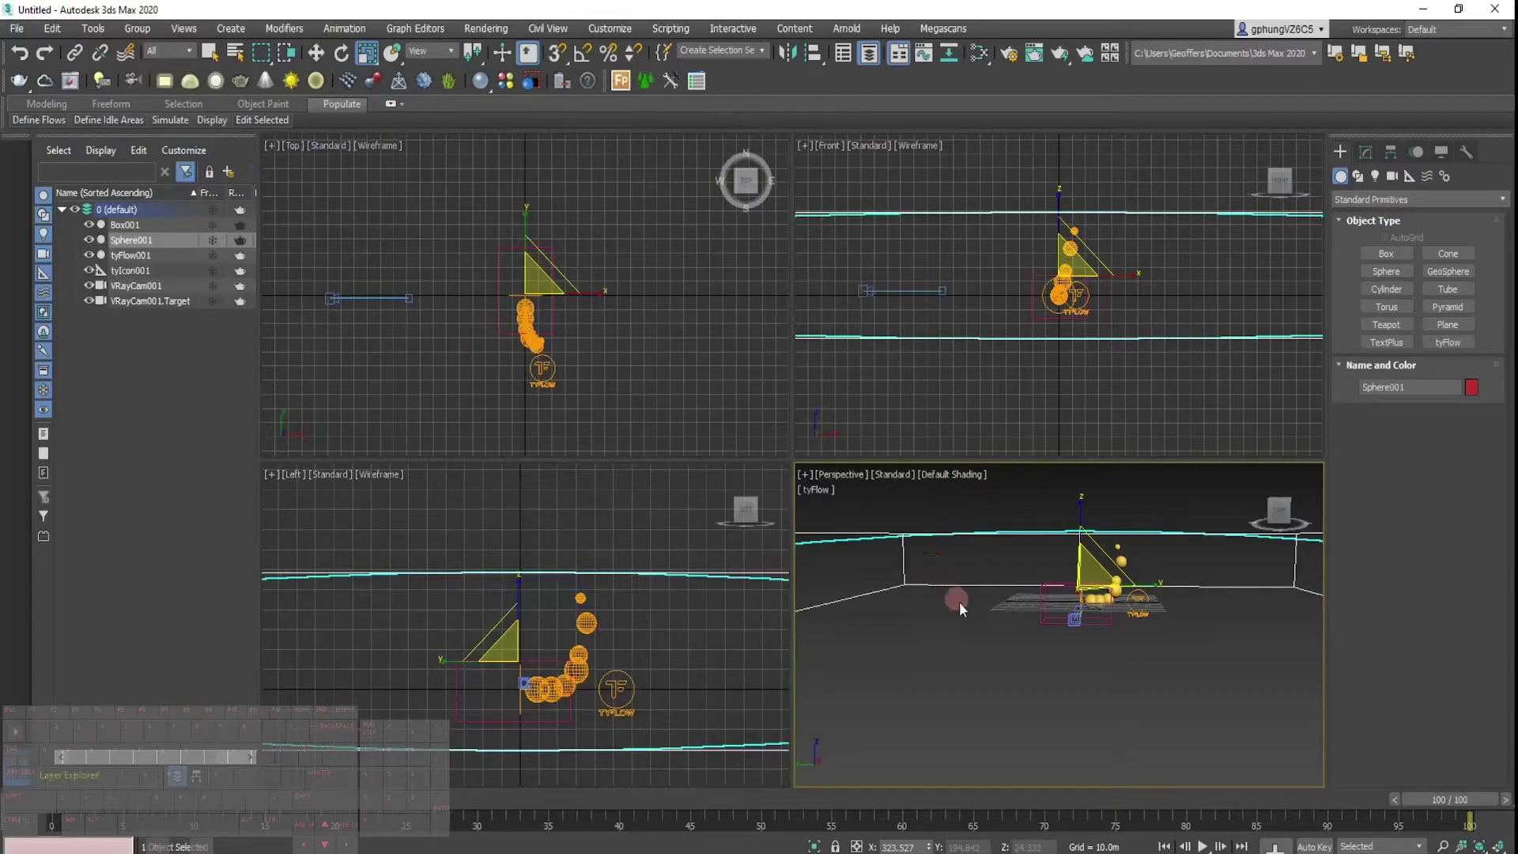
pyautogui.click(1151, 688)
pyautogui.keyDown('alt'); pyautogui.moveTo(1112, 639); pyautogui.dragTo(1108, 628, button='middle'); pyautogui.keyUp('alt')
pyautogui.scroll(3, 1132, 601)
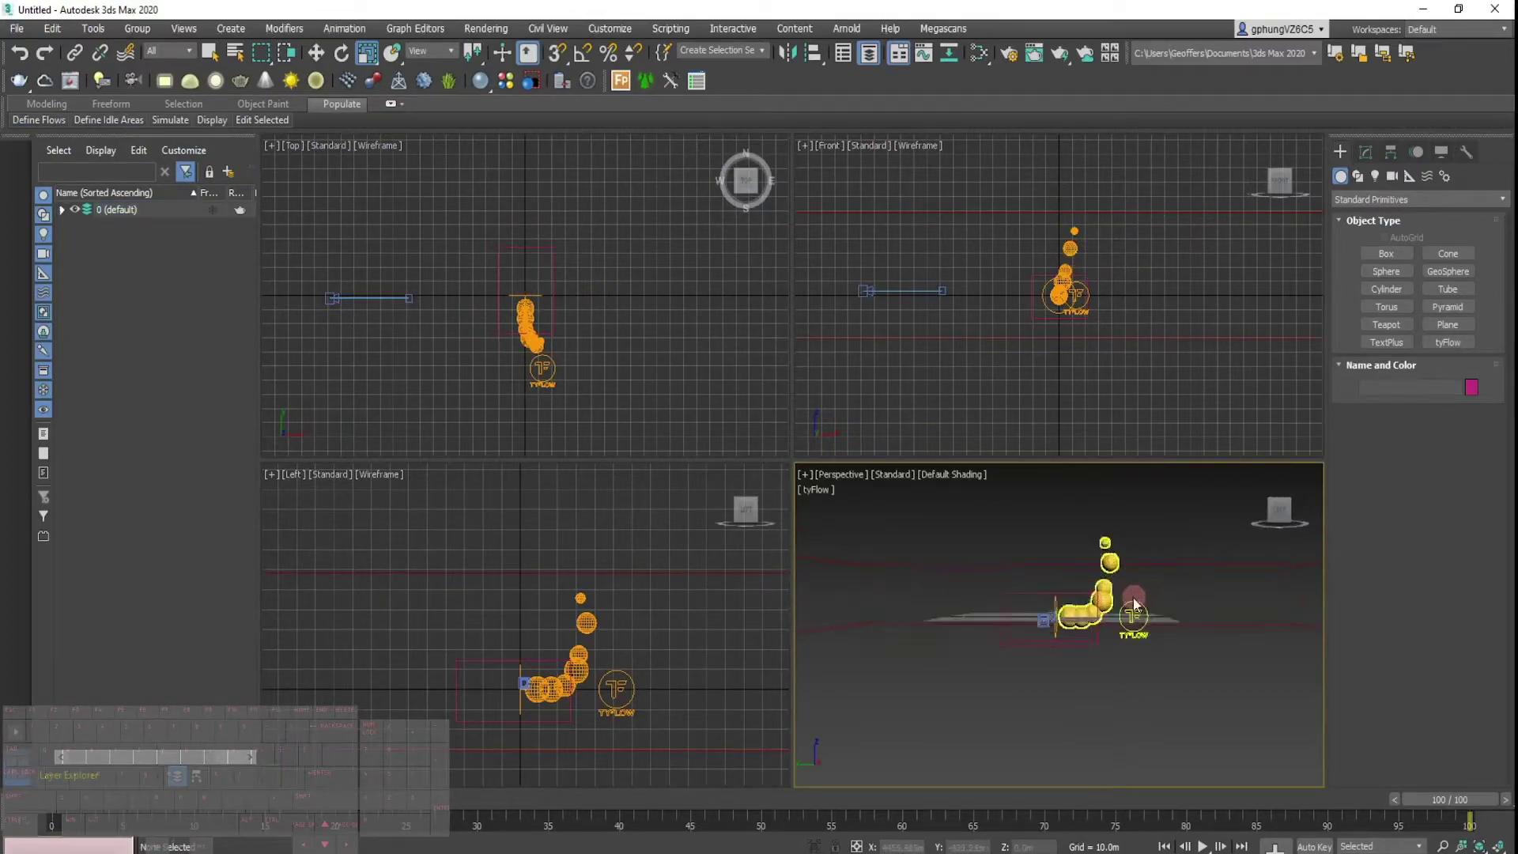
pyautogui.moveTo(1132, 598); pyautogui.dragTo(1051, 627, button='middle')
pyautogui.scroll(2, 988, 633)
pyautogui.moveTo(940, 654); pyautogui.dragTo(1031, 611, button='middle')
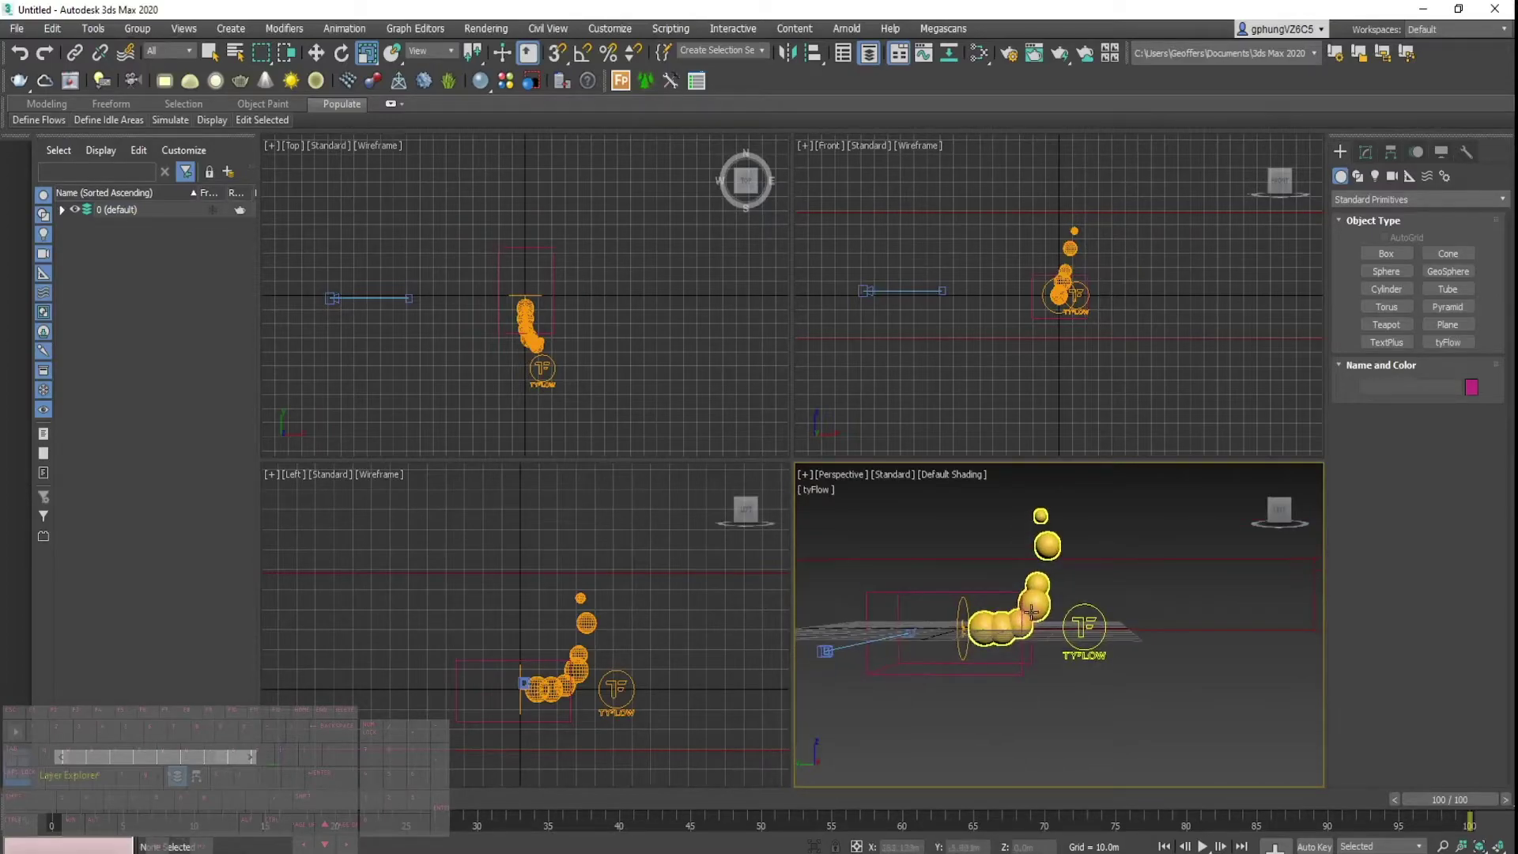
pyautogui.scroll(3, 1042, 613)
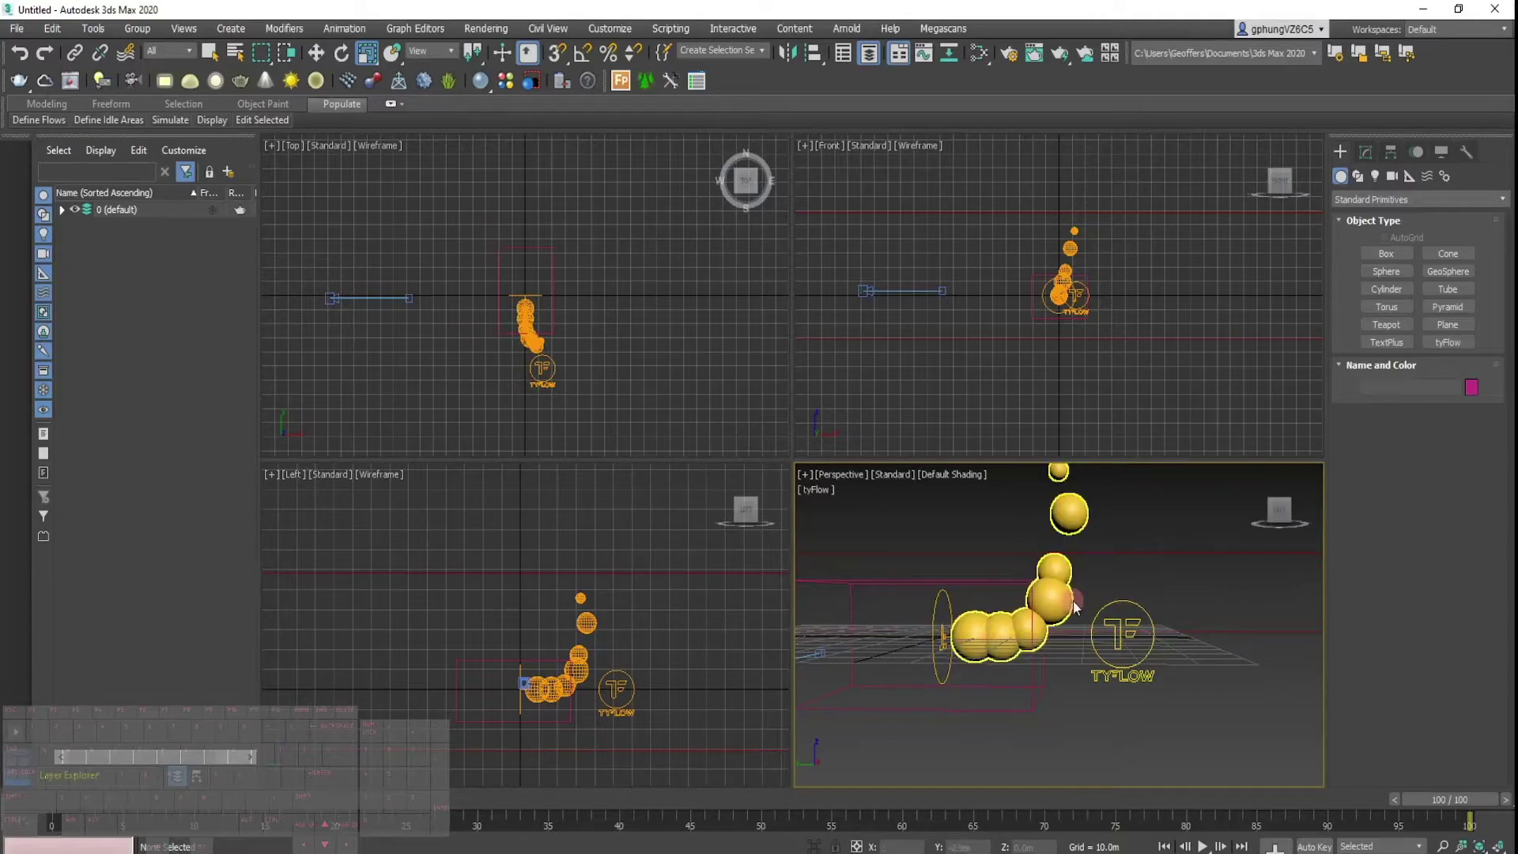
# Create a tyMesher object in the Perspective viewport beside the tyFlow icon.
pyautogui.click(1392, 199)
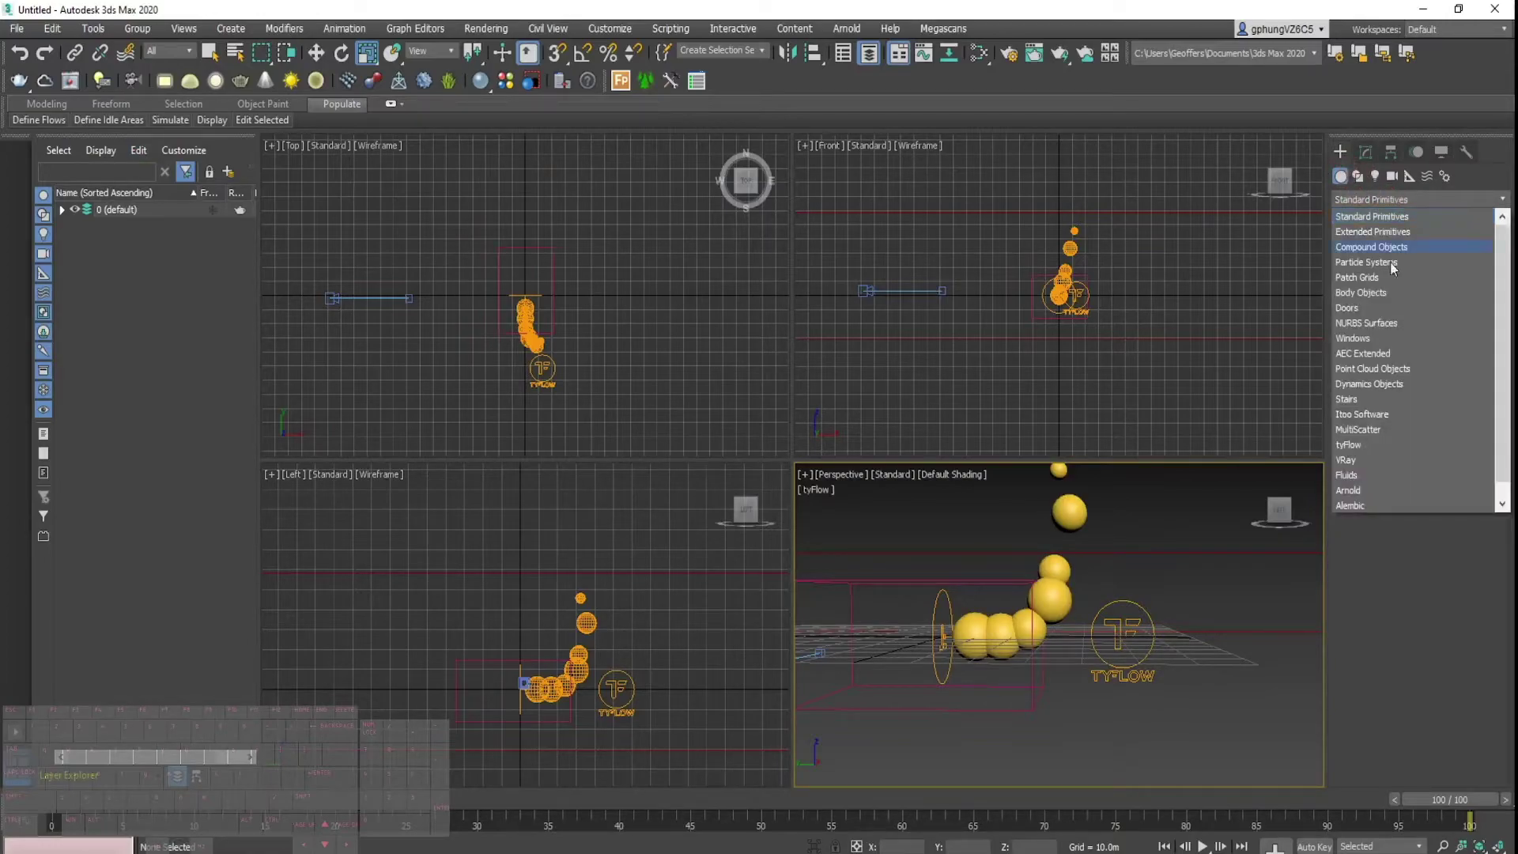
pyautogui.click(1382, 447)
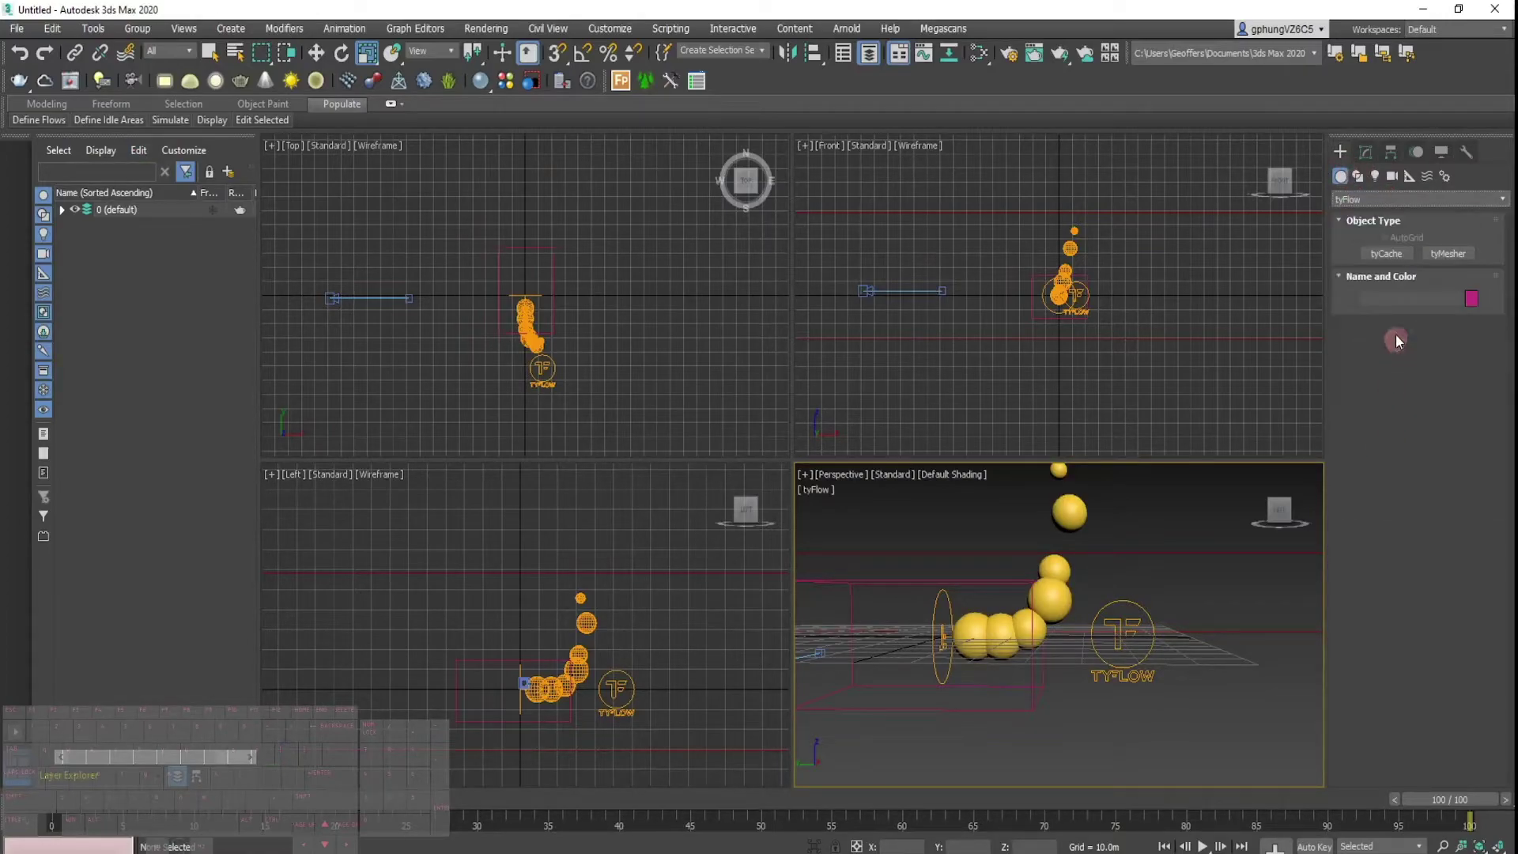
pyautogui.click(1450, 253)
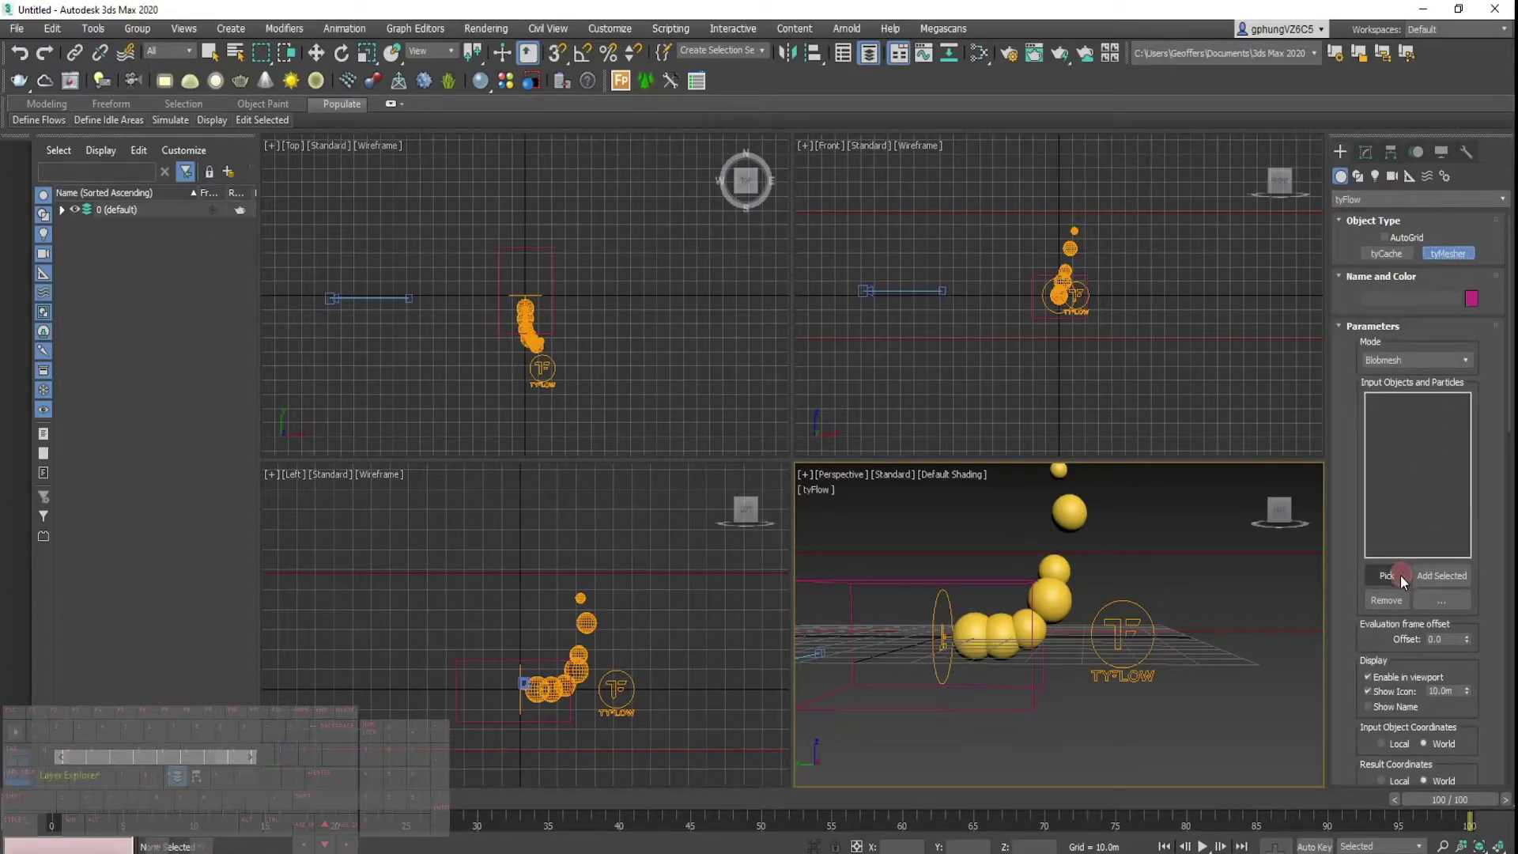
pyautogui.click(1205, 614)
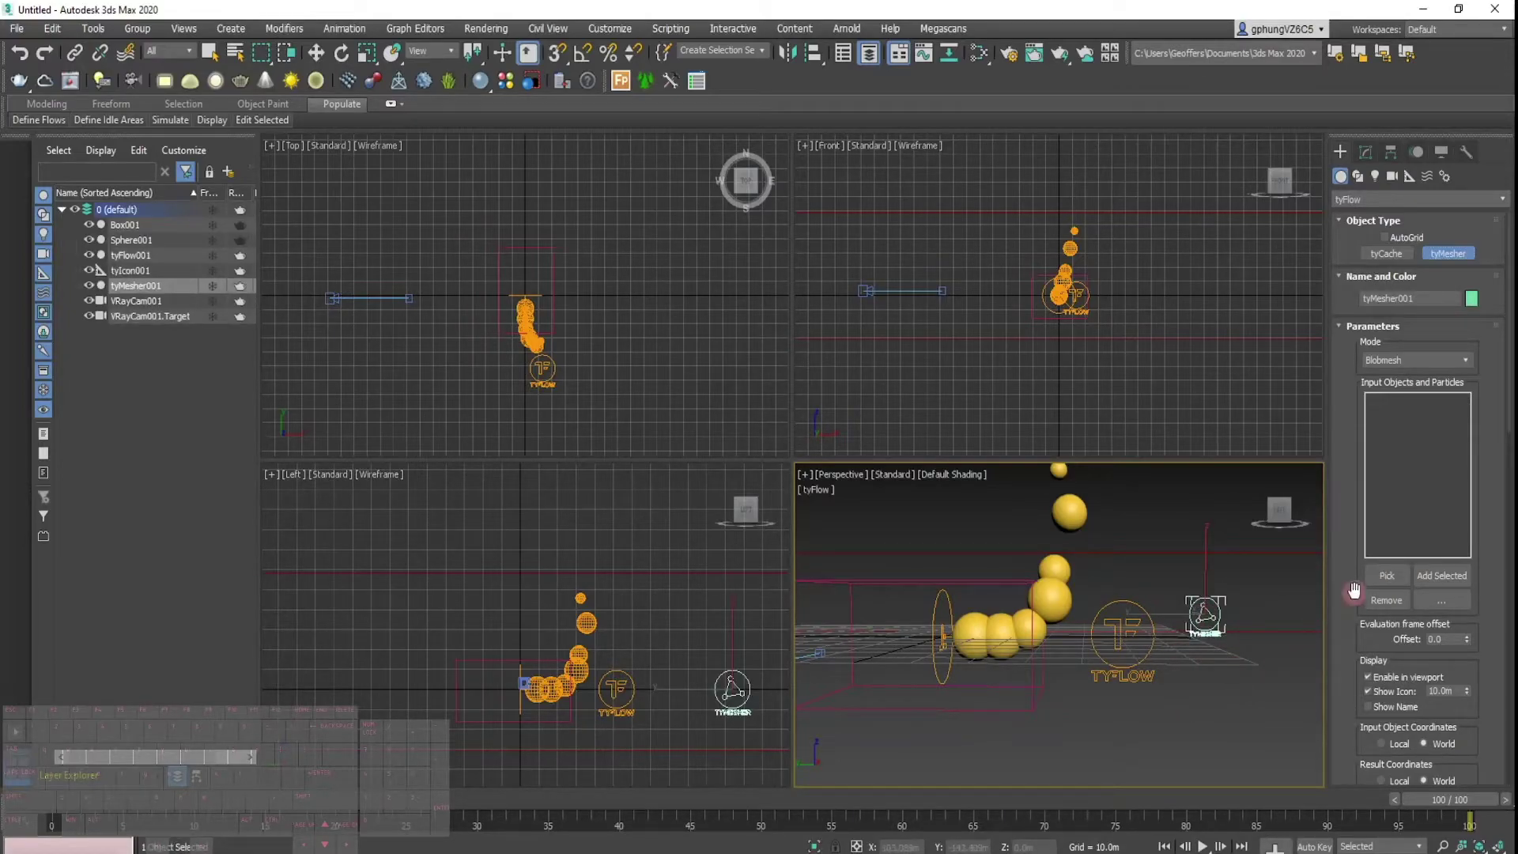
pyautogui.rightClick(1165, 610)
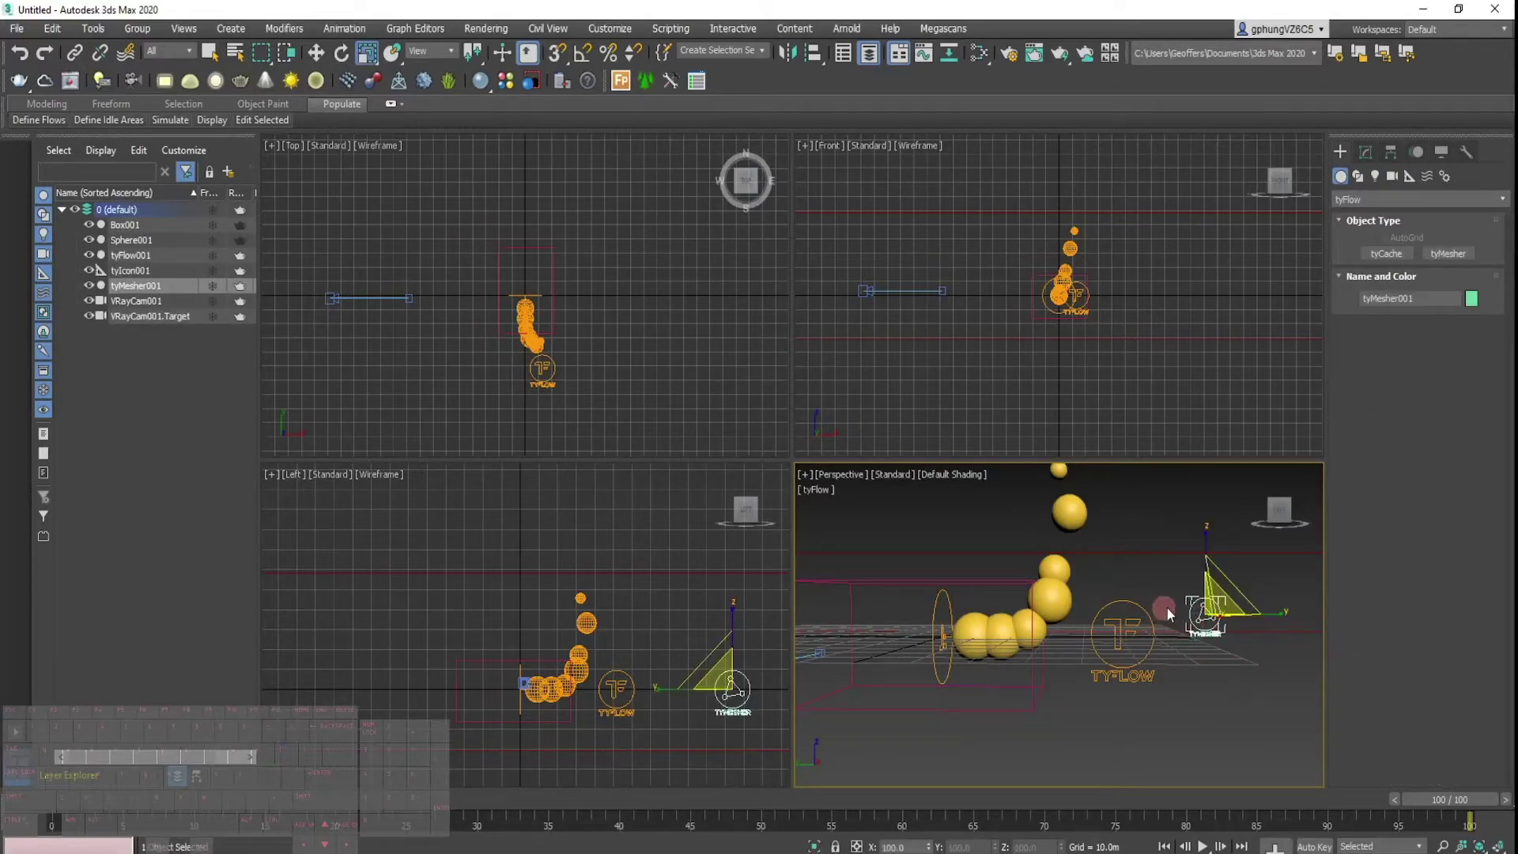
# Pick the tyFlow001 particles as the tyMesher's input object.
pyautogui.click(1368, 151)
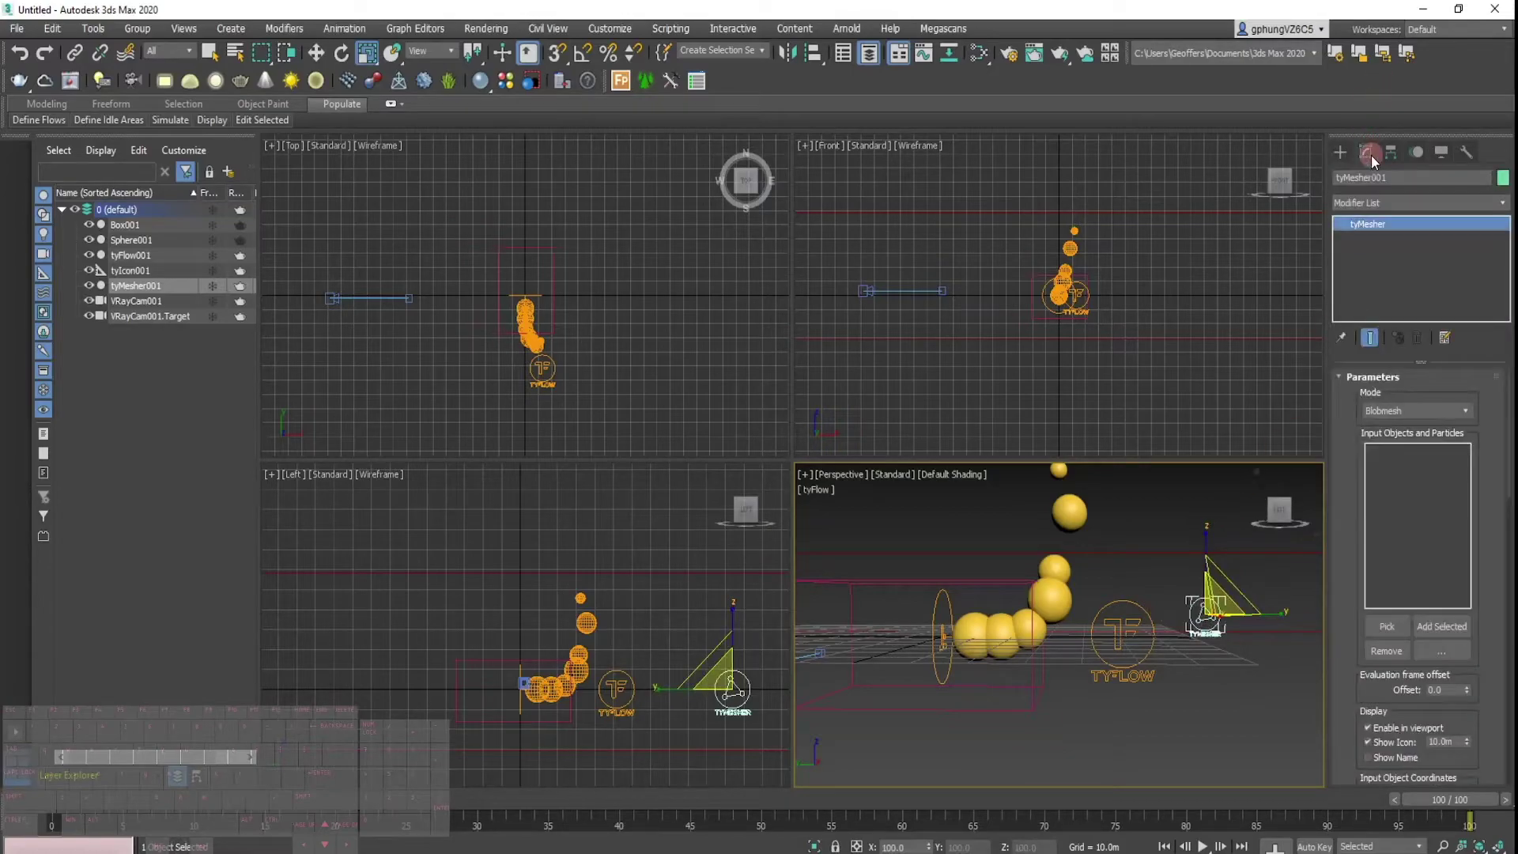
pyautogui.click(1386, 626)
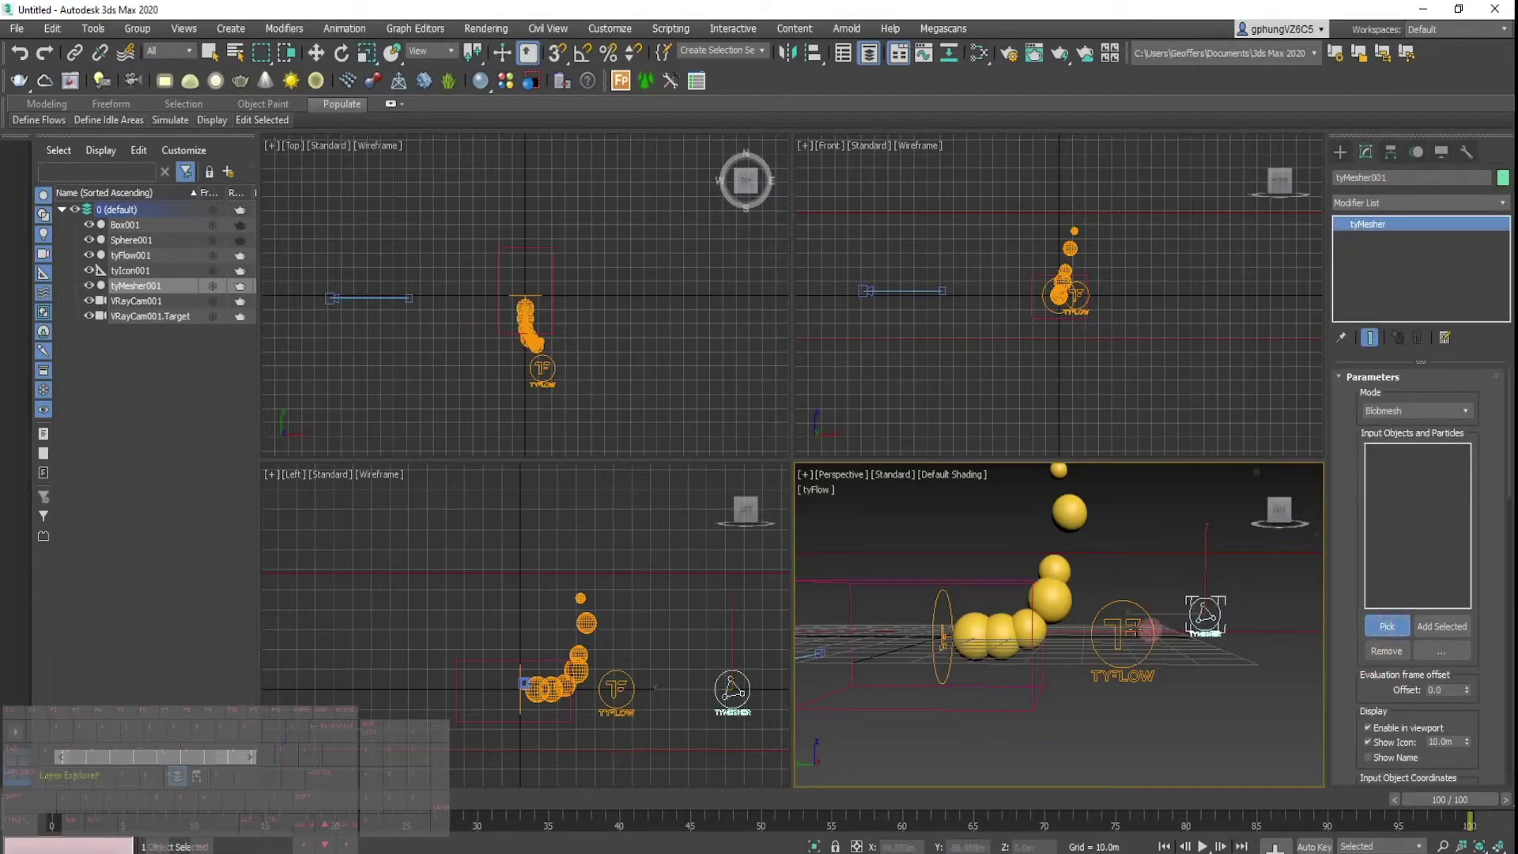
pyautogui.click(1061, 603)
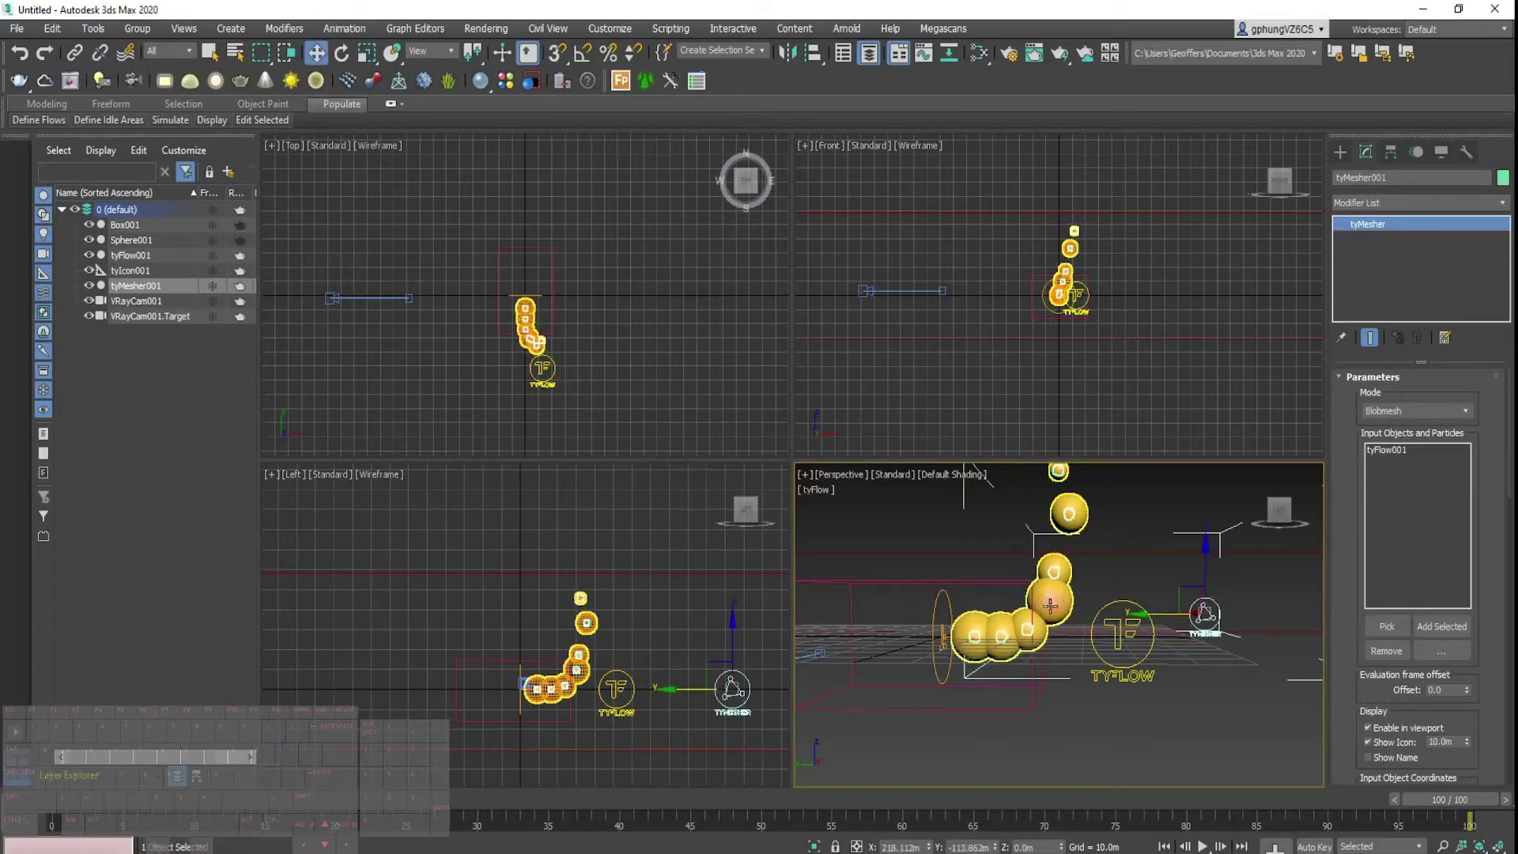
pyautogui.scroll(3, 1059, 605)
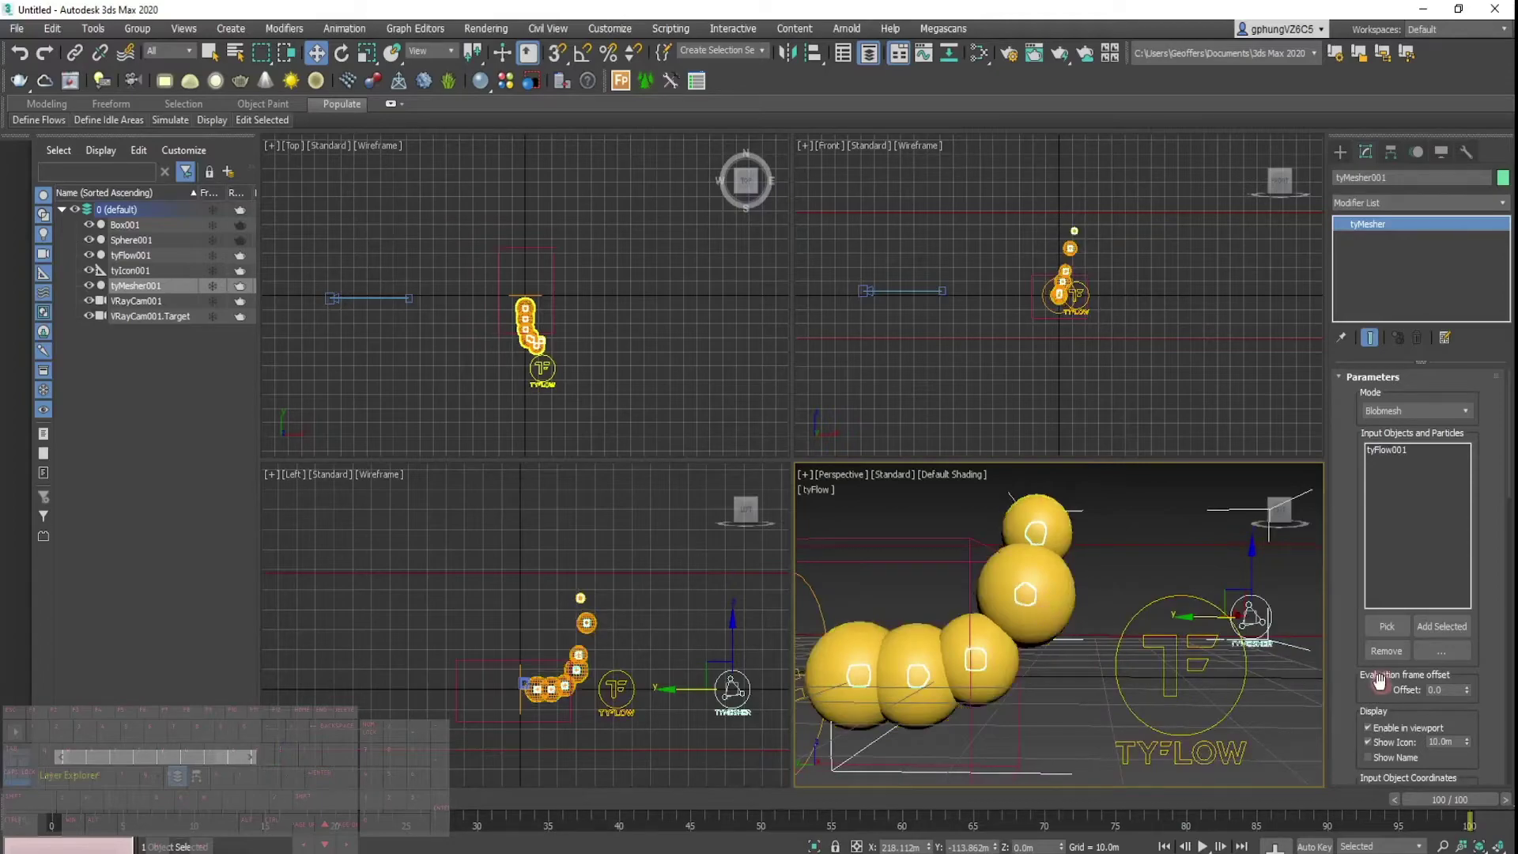
# Look through the tyMesher's mode, display, update and Blobmesh parameters.
pyautogui.scroll(-2, 1491, 708)
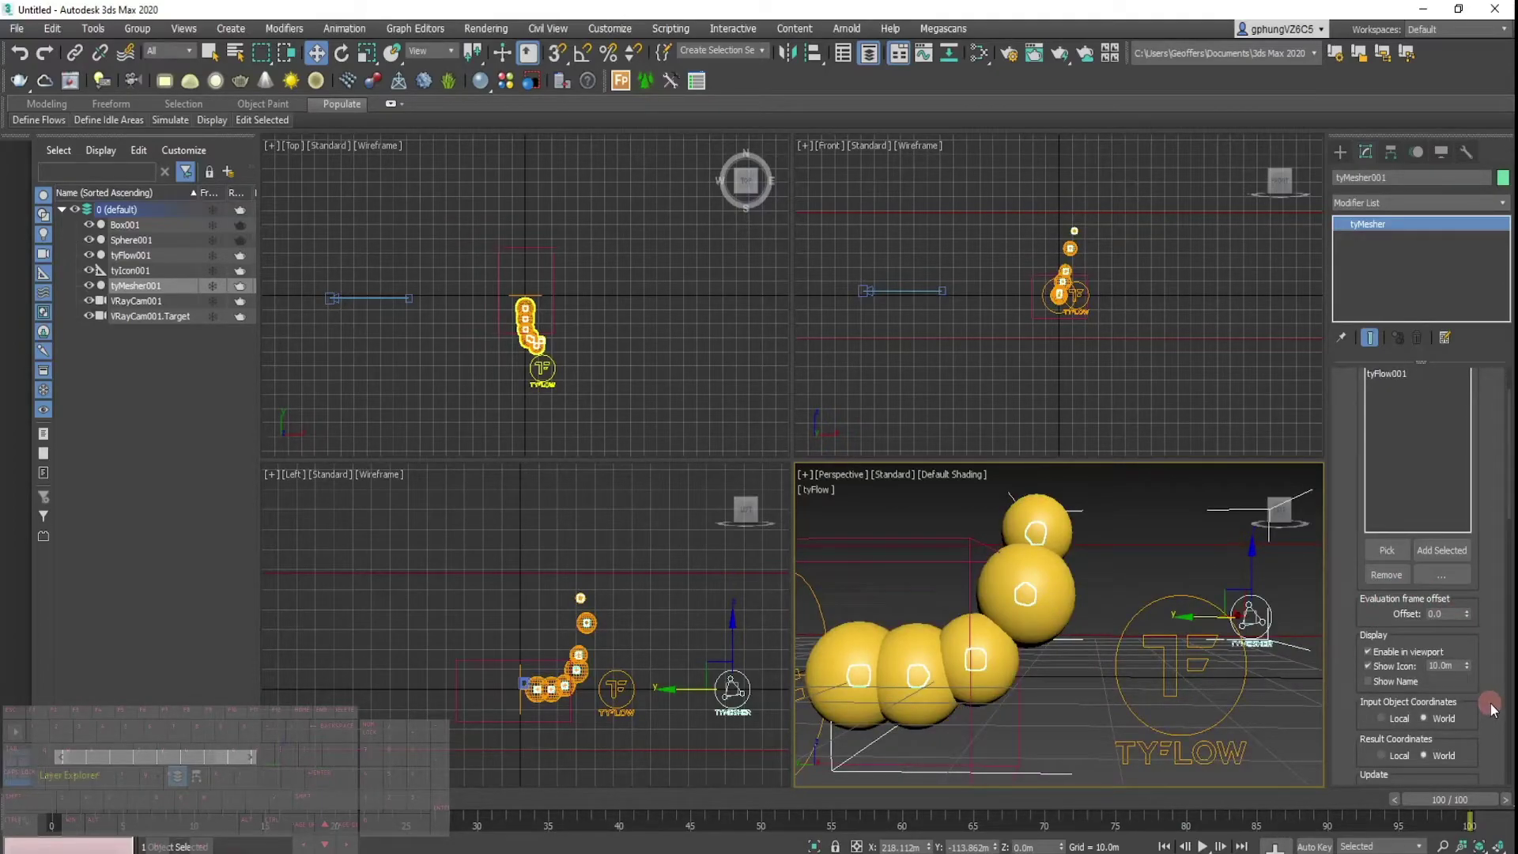
pyautogui.scroll(-4, 1491, 708)
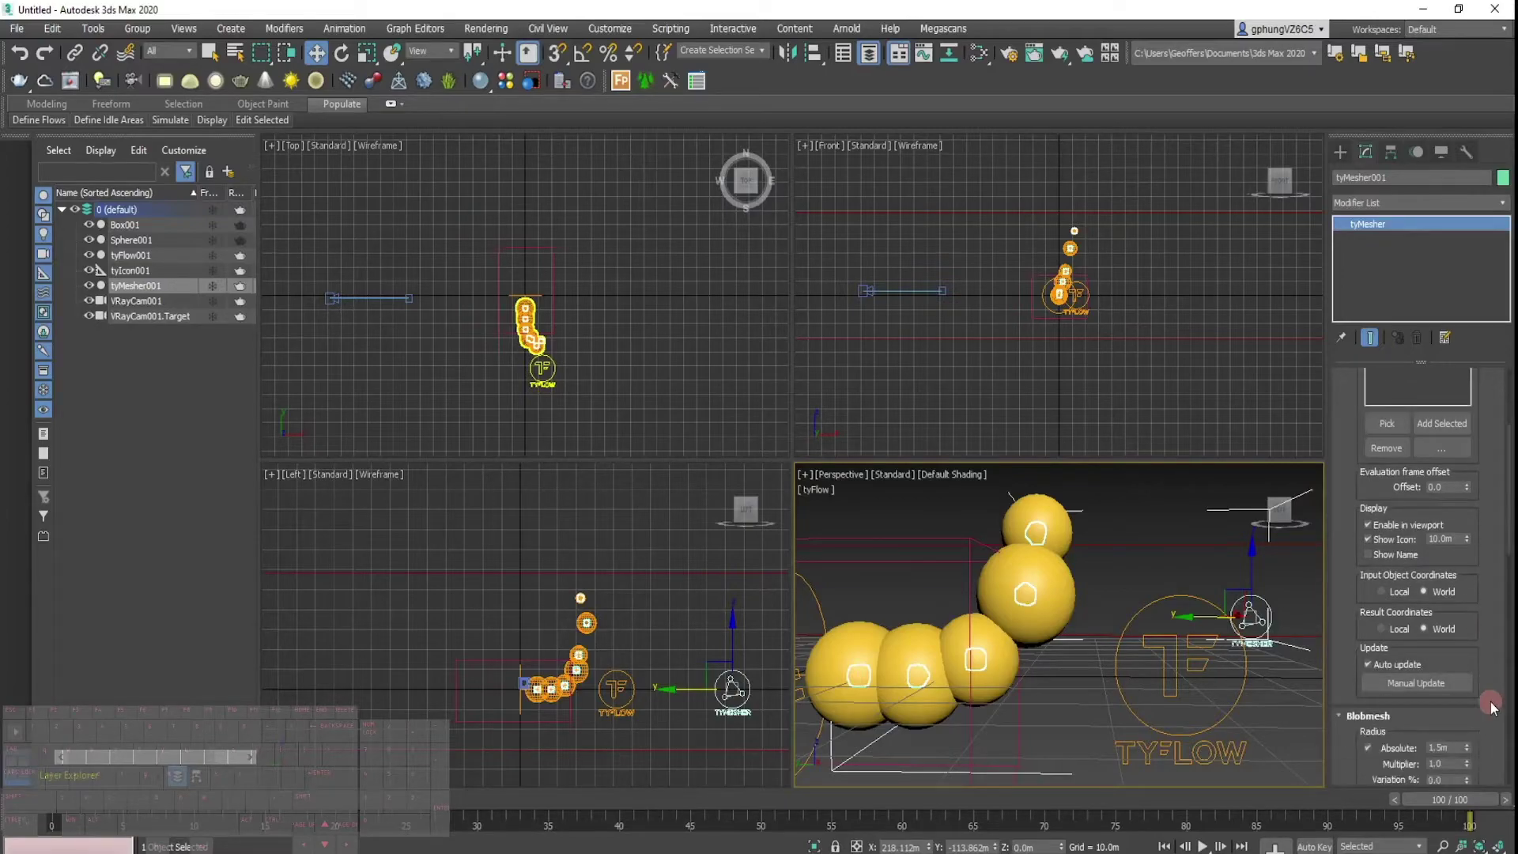
pyautogui.scroll(-1, 1491, 707)
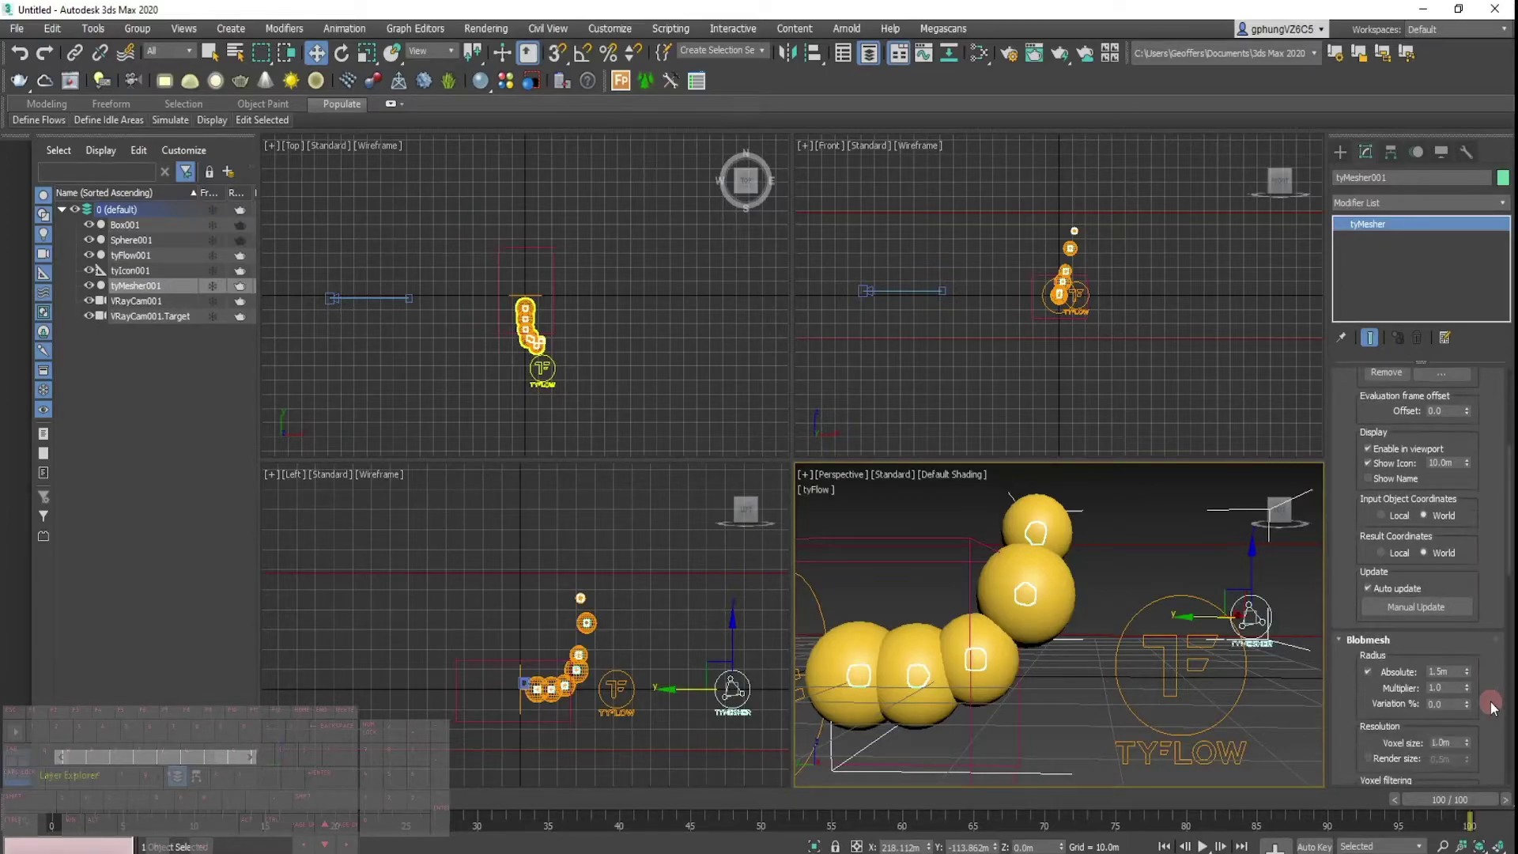
pyautogui.scroll(-1, 1492, 708)
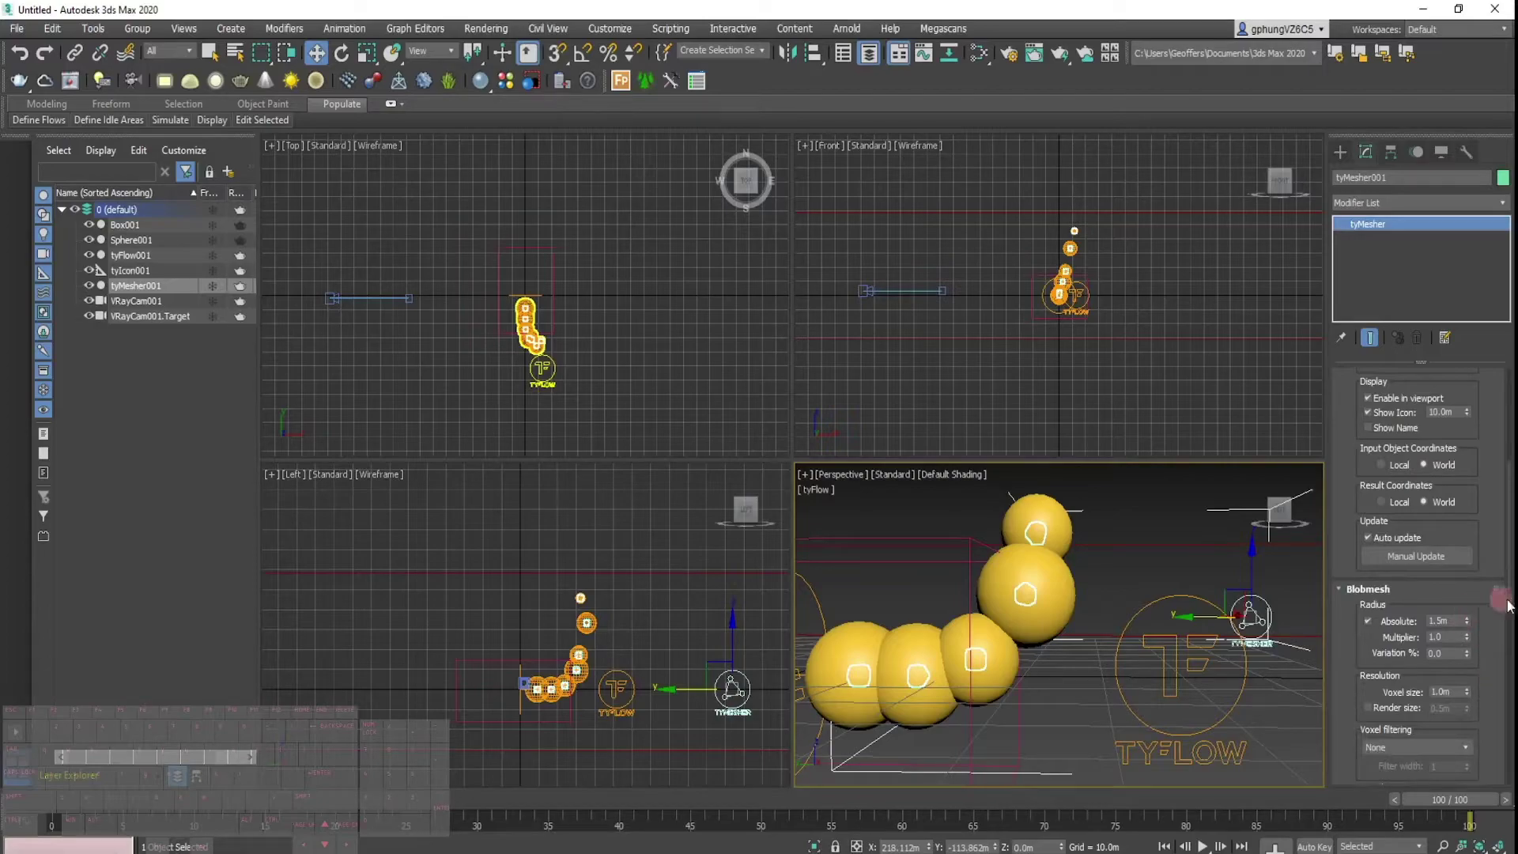
pyautogui.scroll(6, 1489, 623)
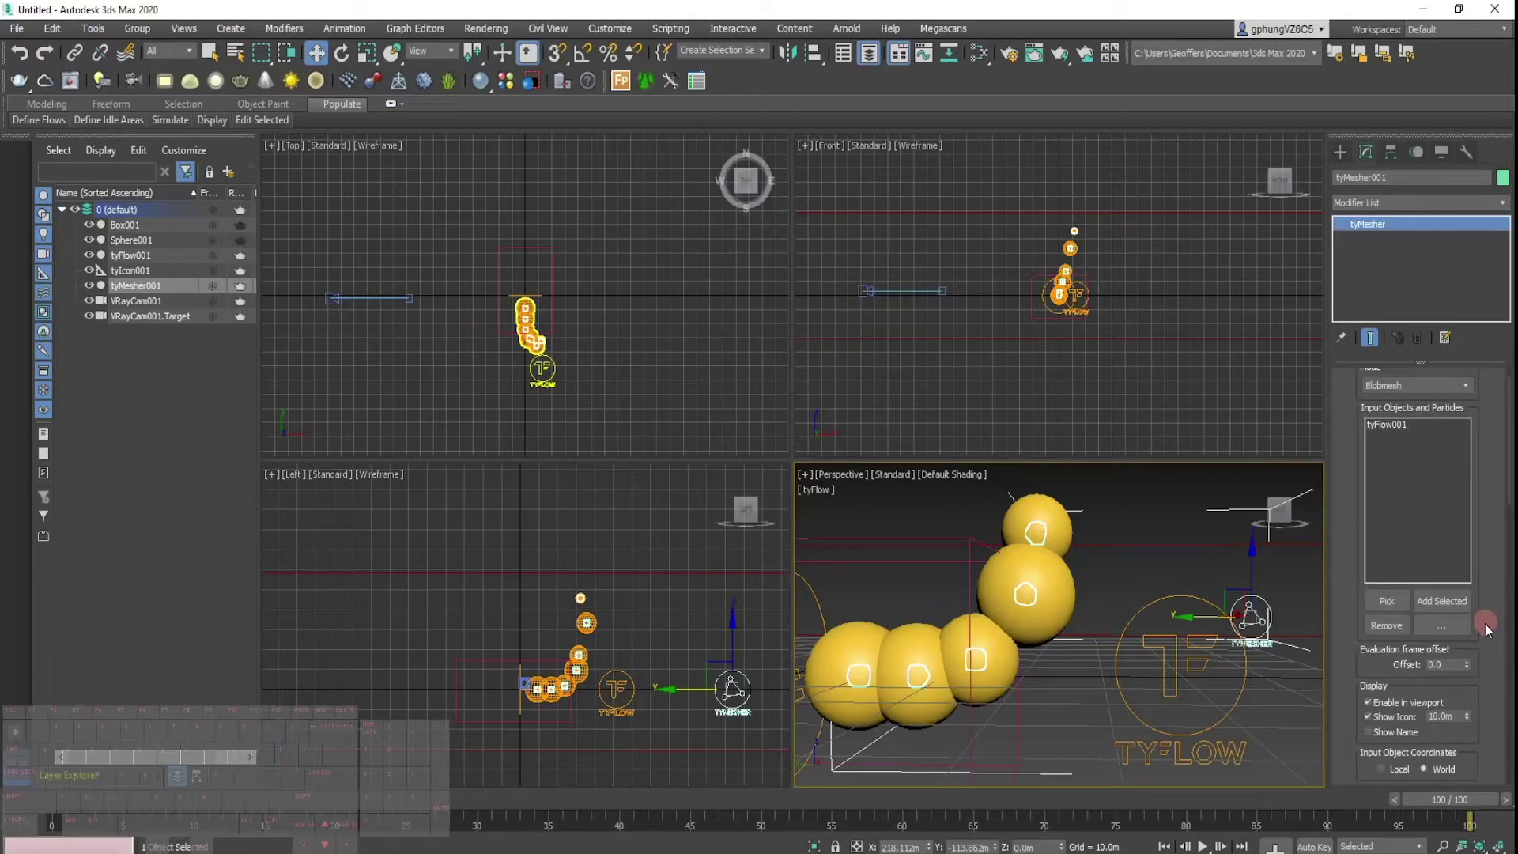
pyautogui.scroll(1, 1486, 624)
pyautogui.click(1396, 410)
pyautogui.click(1397, 411)
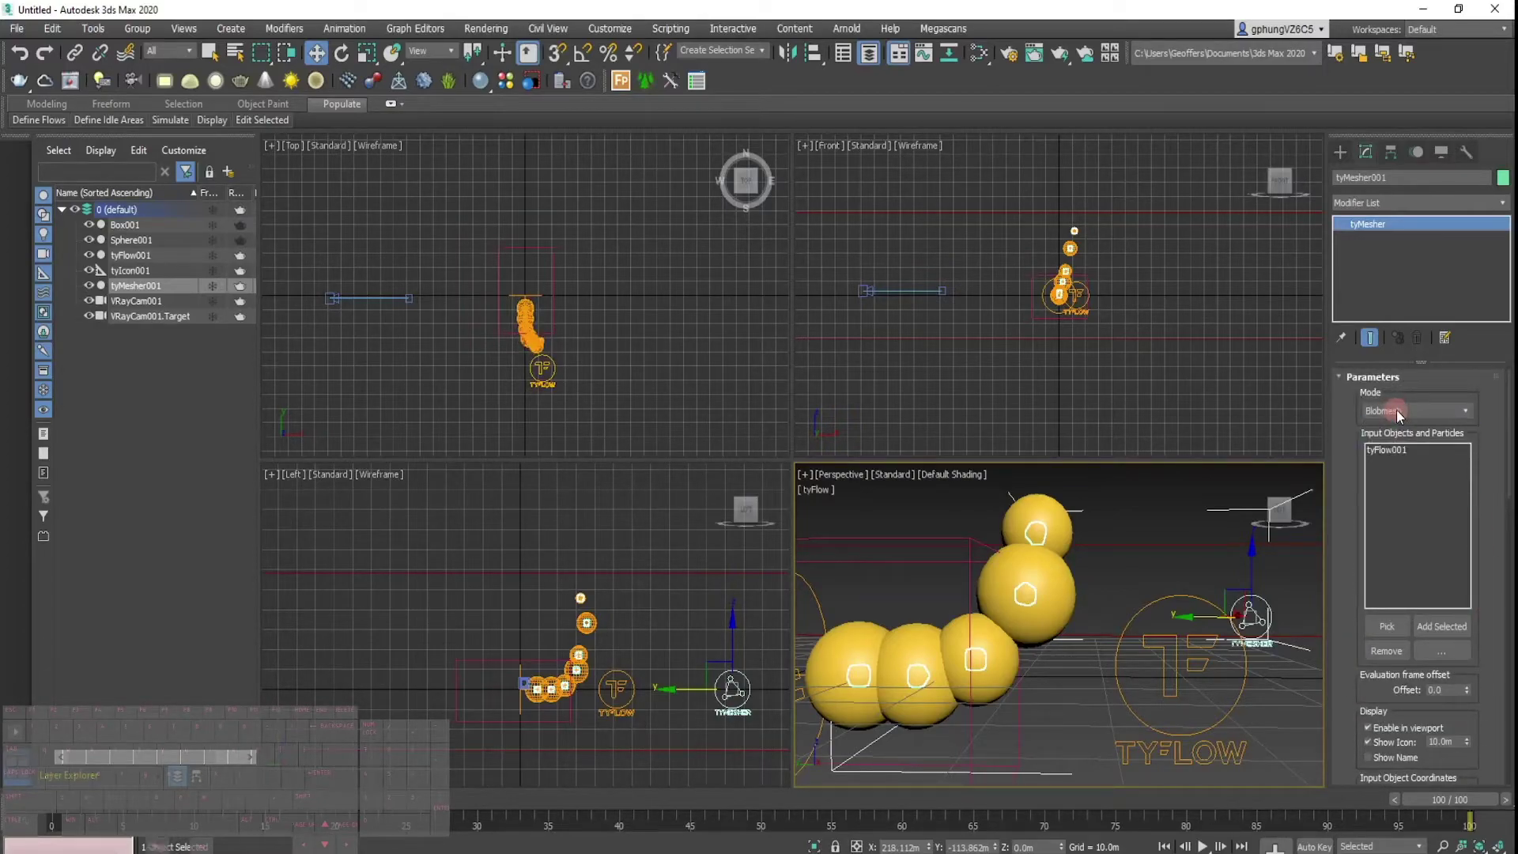
# Set the tyMesher's absolute Blobmesh radius to 6.6 m.
pyautogui.scroll(-8, 1484, 601)
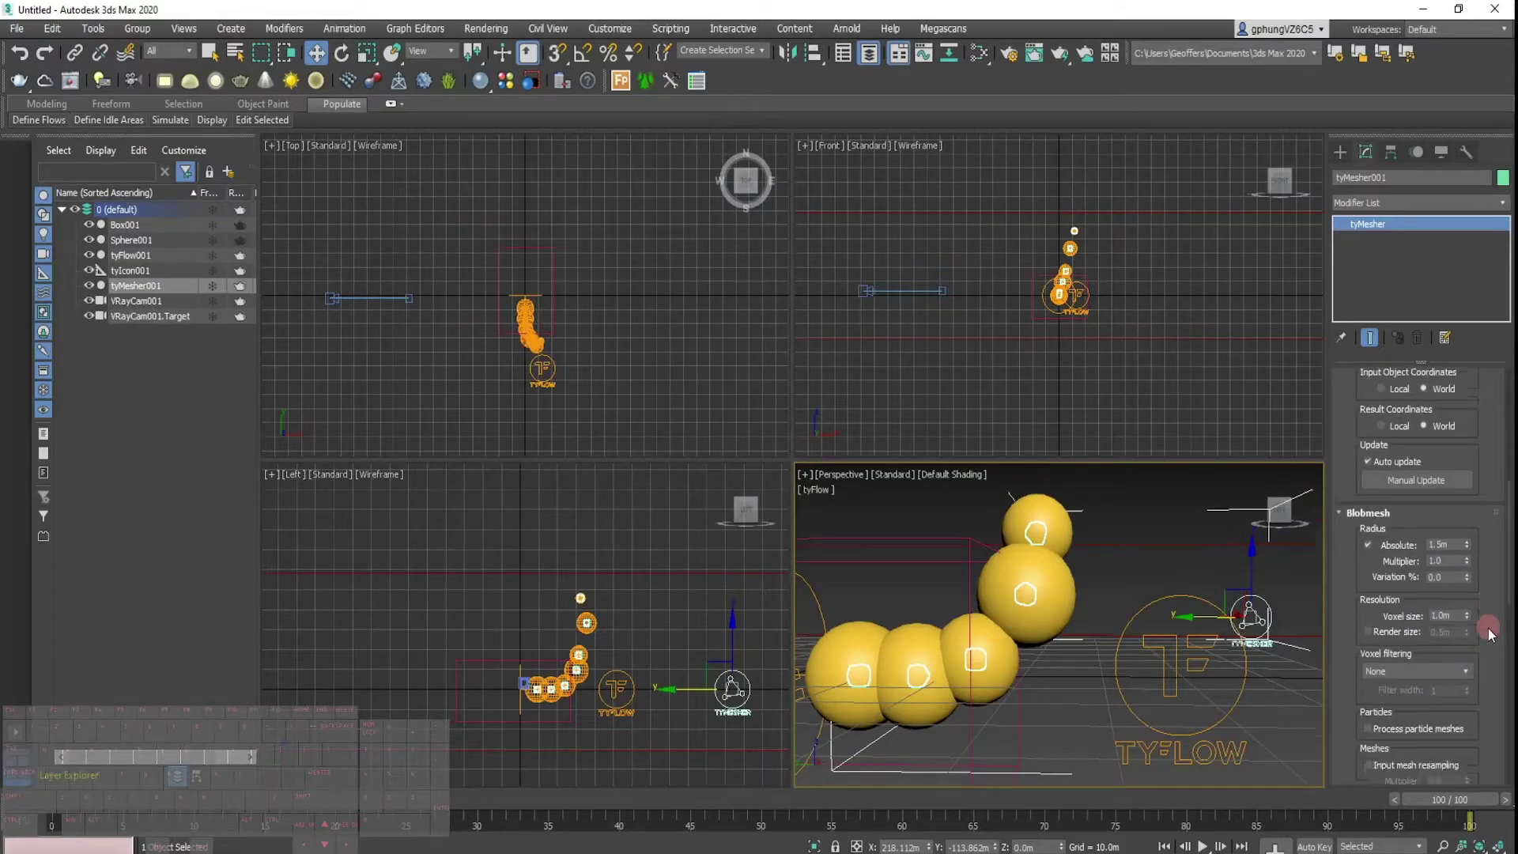
pyautogui.scroll(-2, 1490, 630)
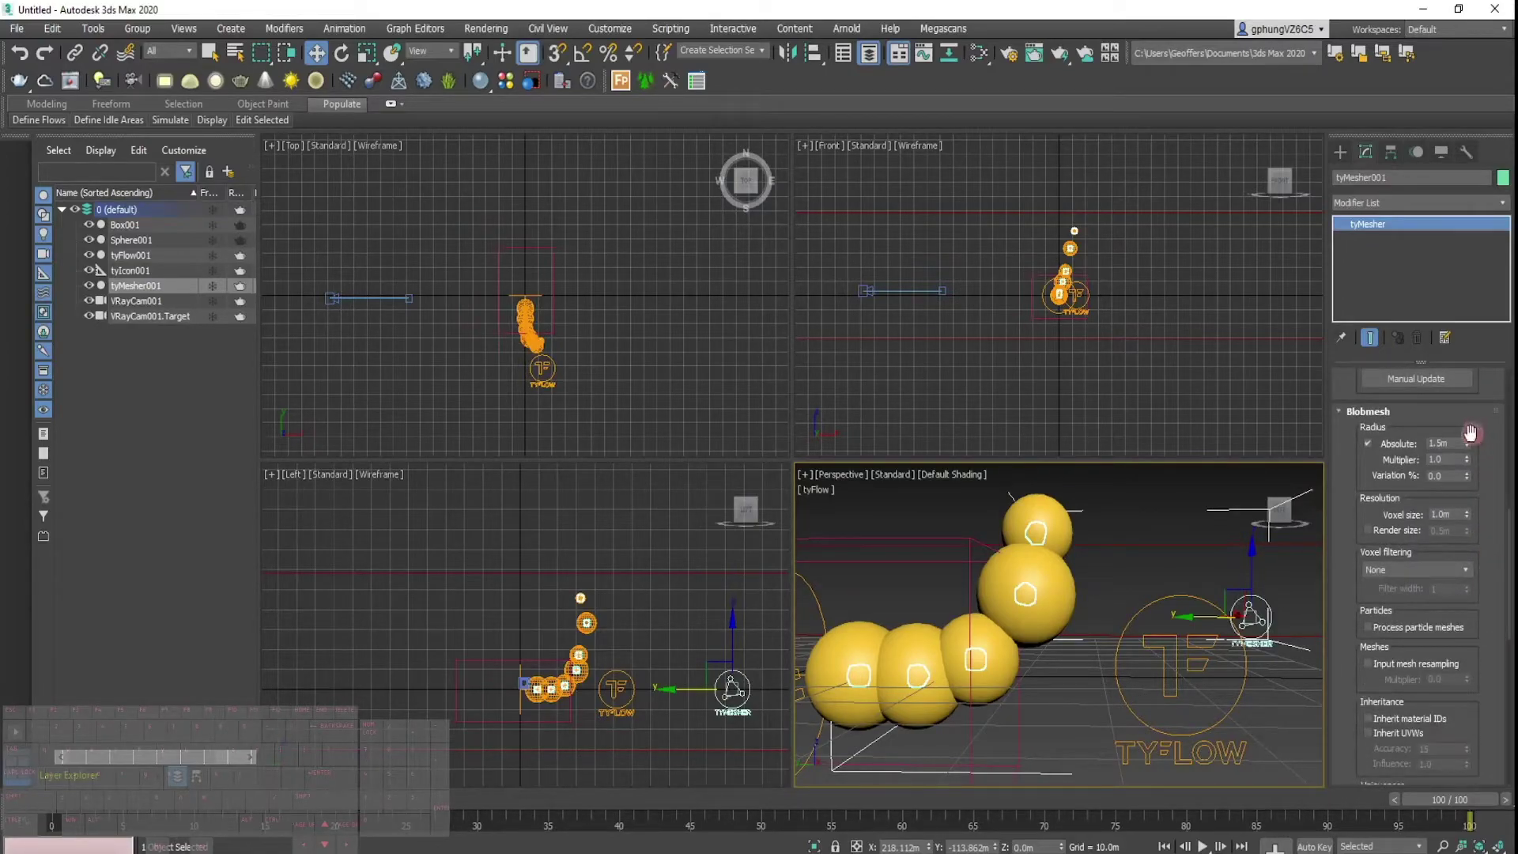
pyautogui.moveTo(1469, 441); pyautogui.dragTo(1466, 439)
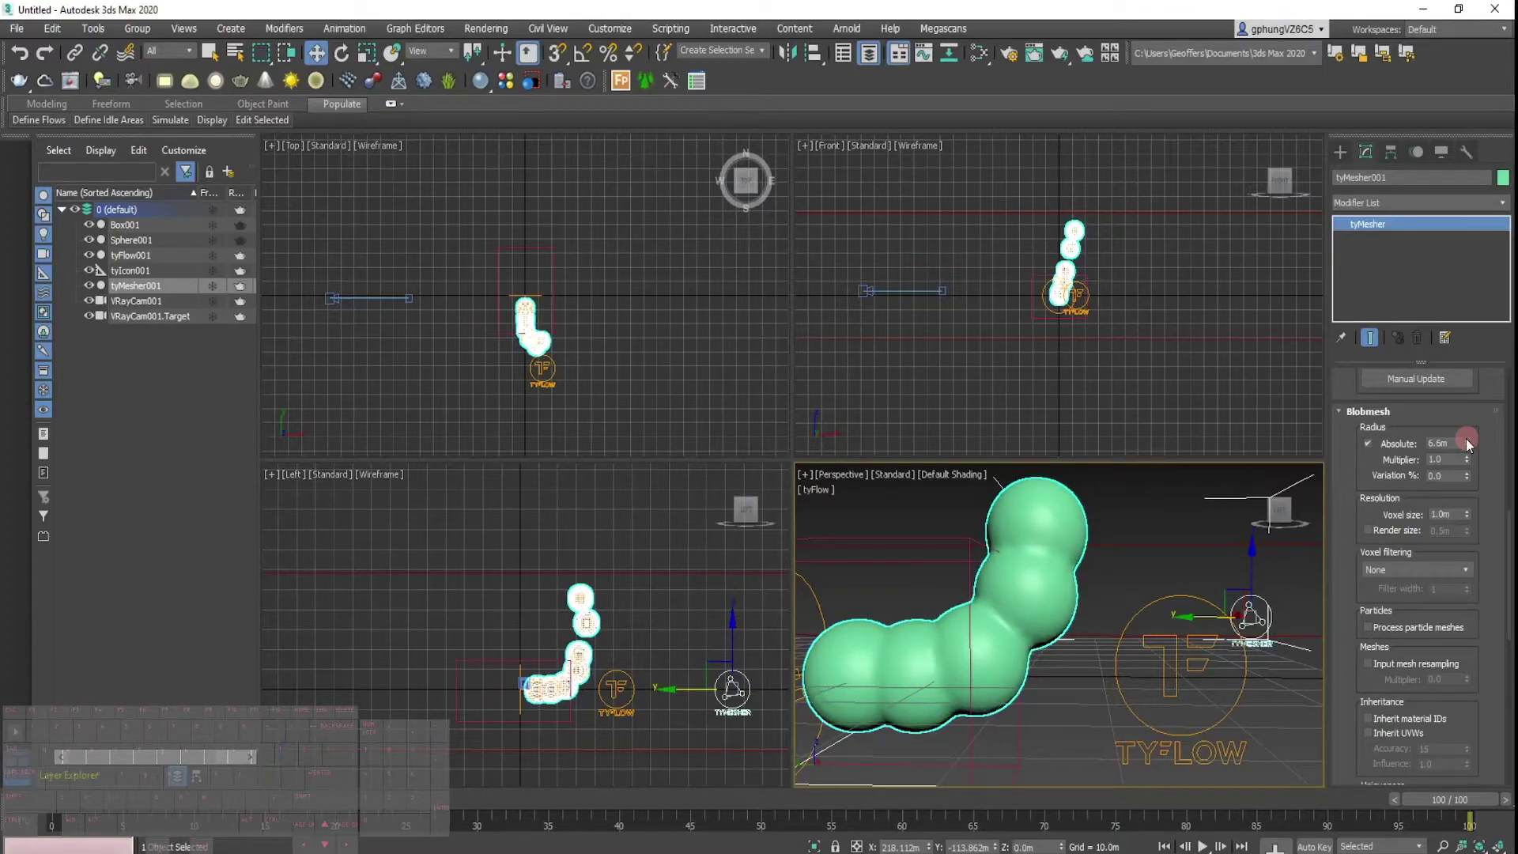
# Try a radius multiplier of 1.01 and a variation of 0.1% on the blobmesh, and restore them to 1.0 and 0.0.
pyautogui.scroll(6, 585, 664)
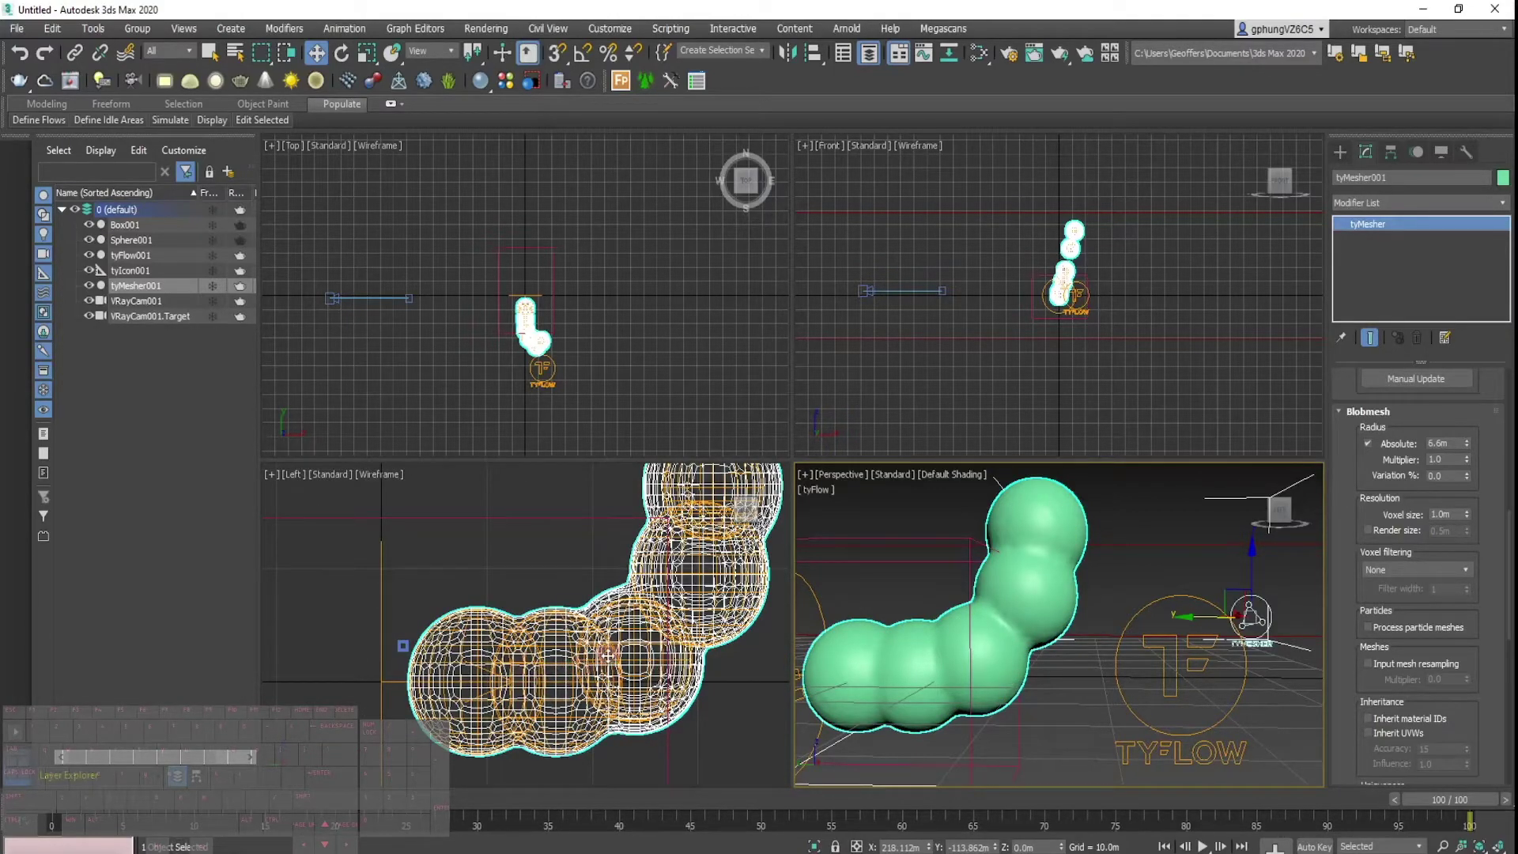
pyautogui.click(1465, 459)
pyautogui.click(1467, 457)
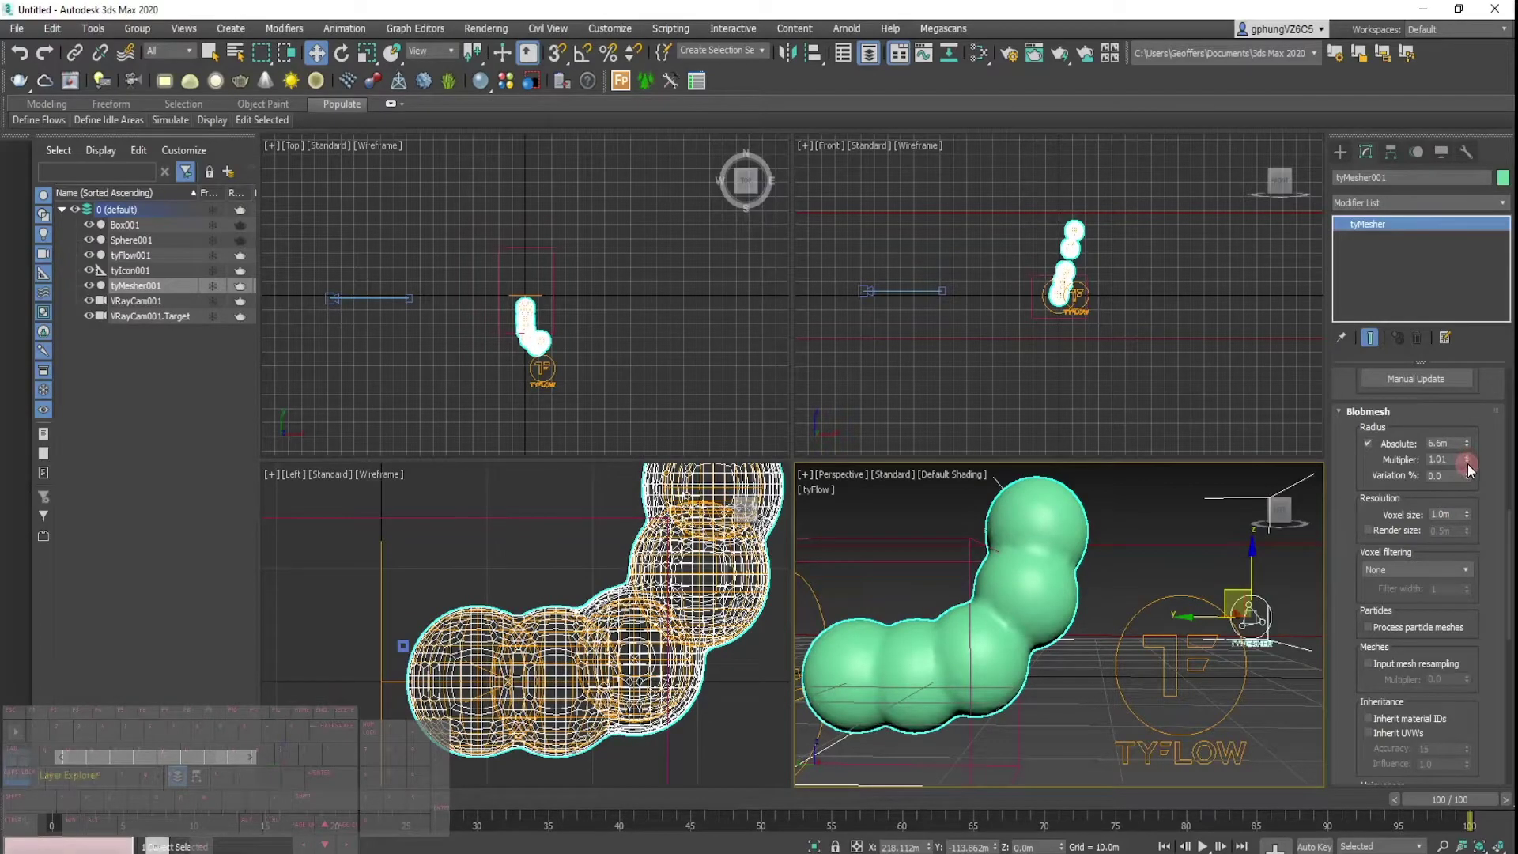
pyautogui.click(1467, 464)
pyautogui.click(1468, 472)
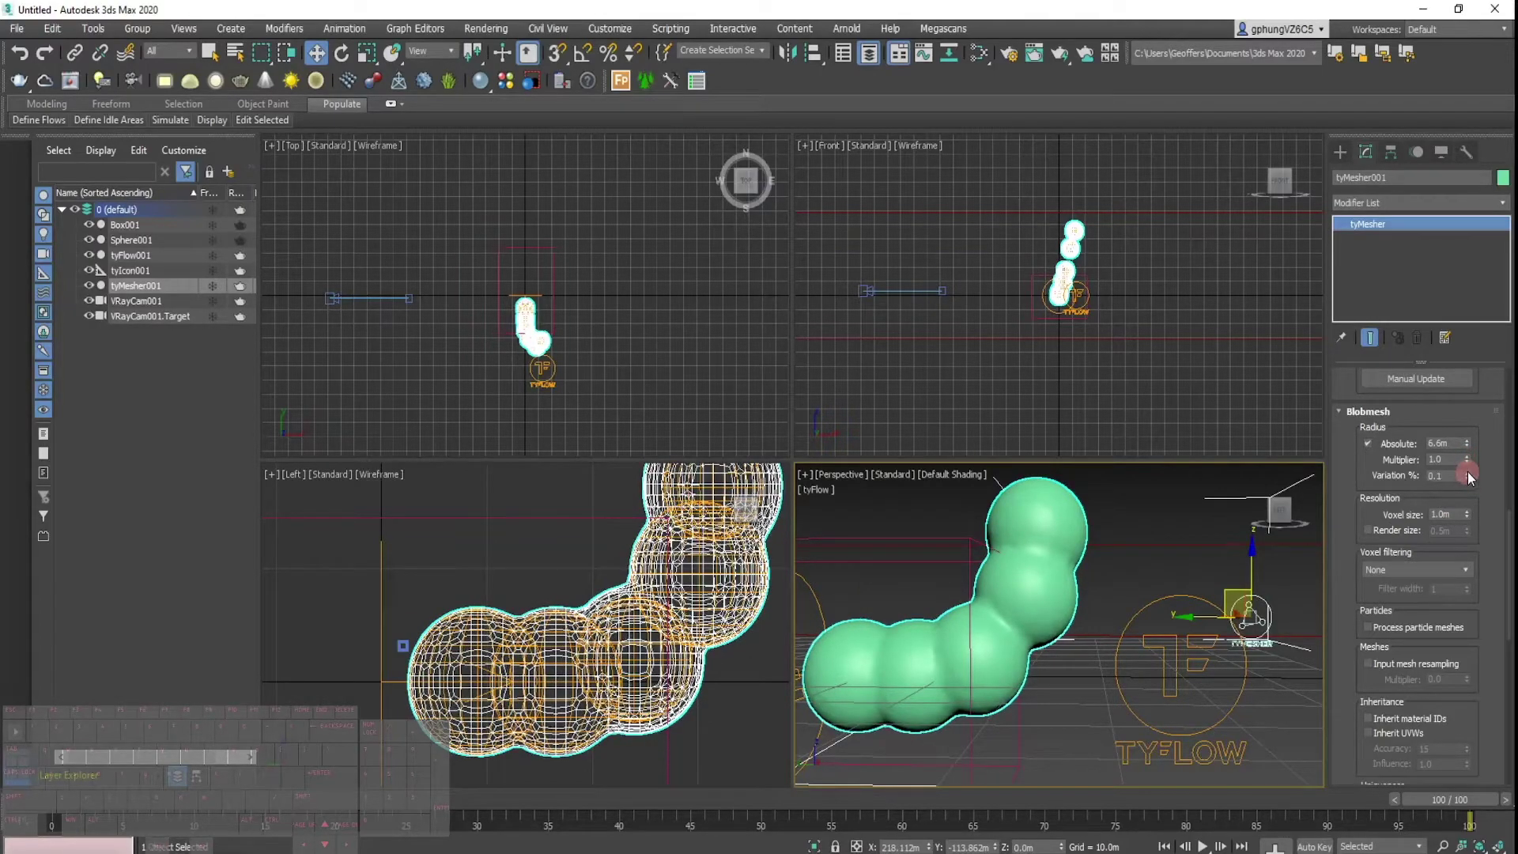
pyautogui.click(1468, 478)
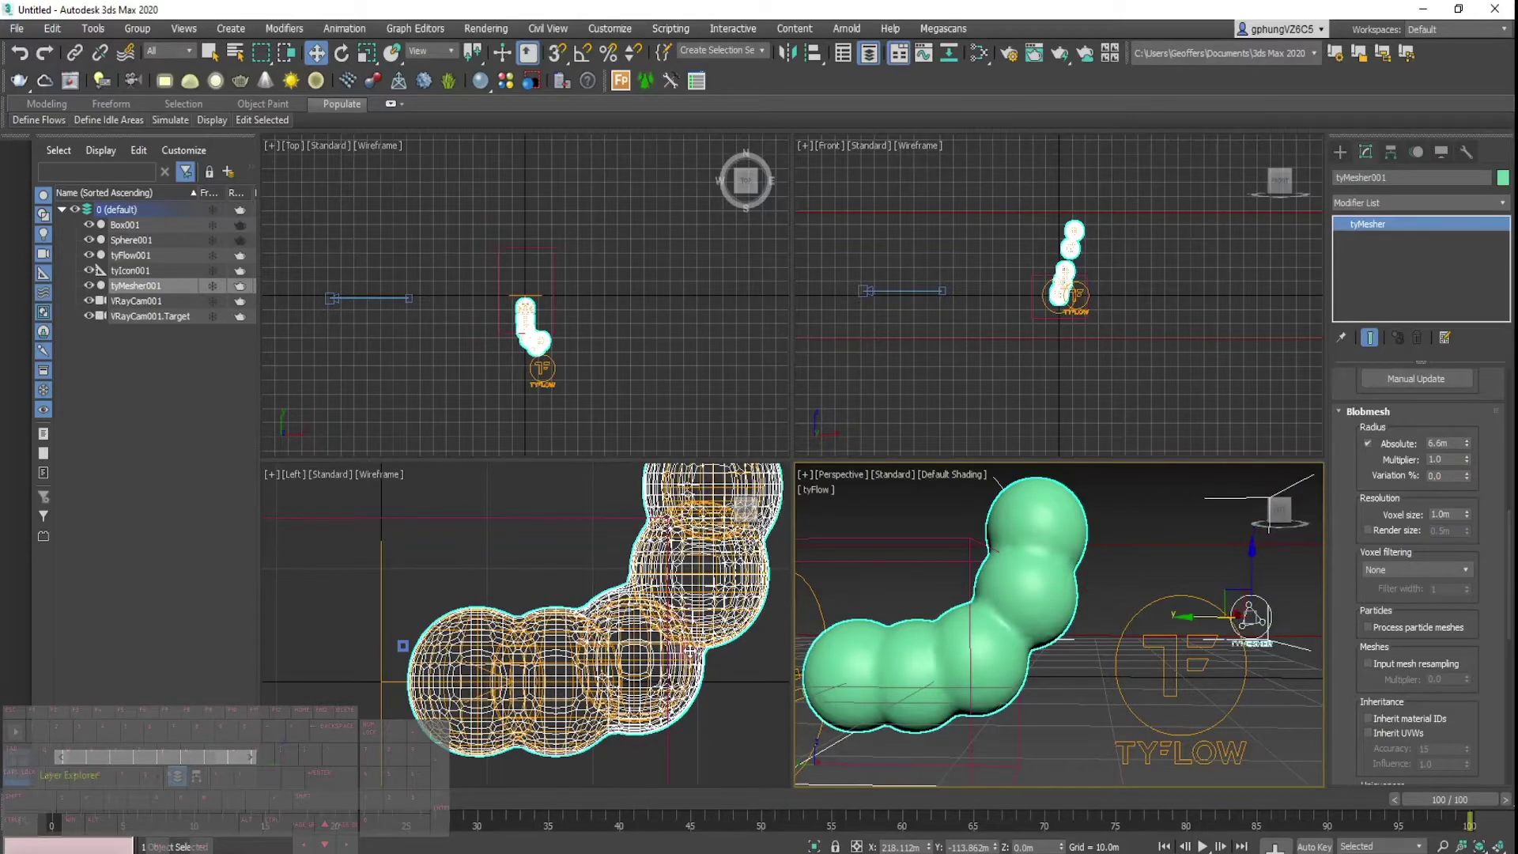
# Set the blobmesh's voxel size to 0.61 m and show edged faces in the Perspective view to inspect the mesh density.
pyautogui.click(1467, 518)
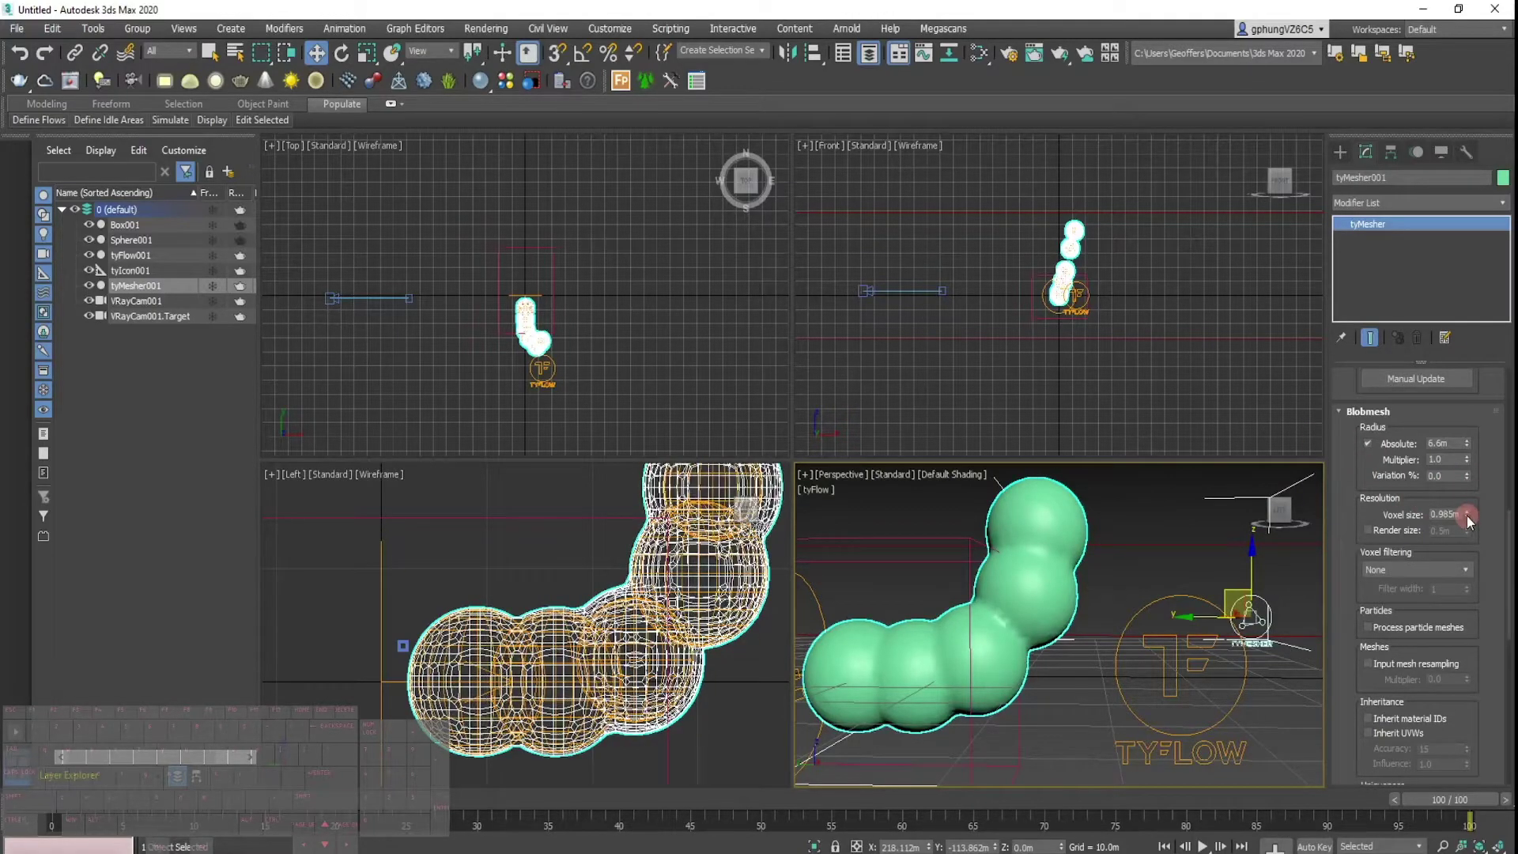
pyautogui.moveTo(1468, 516); pyautogui.dragTo(1466, 515)
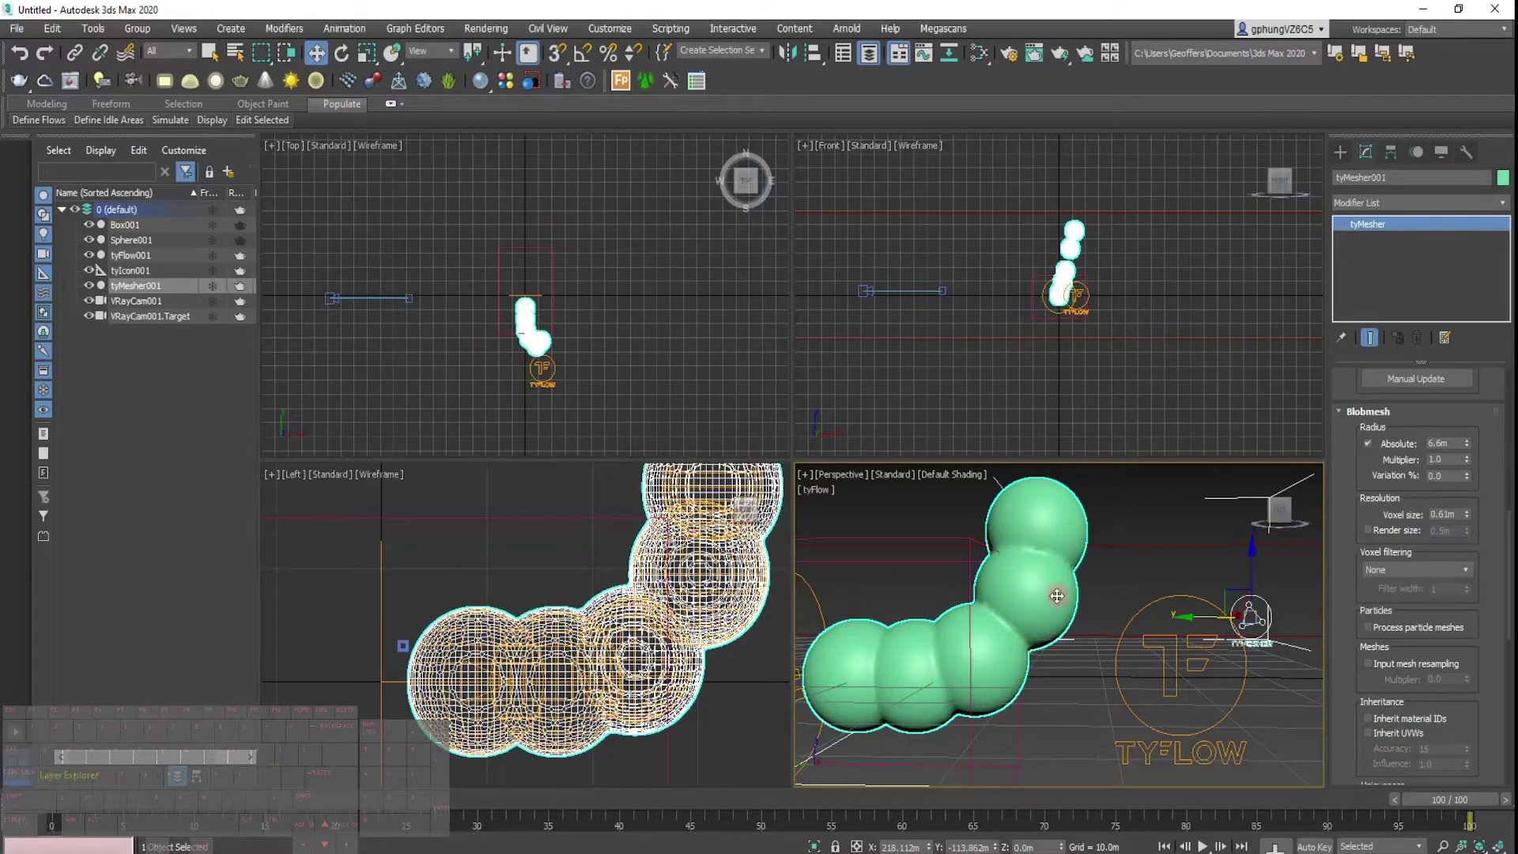
pyautogui.press('F4')
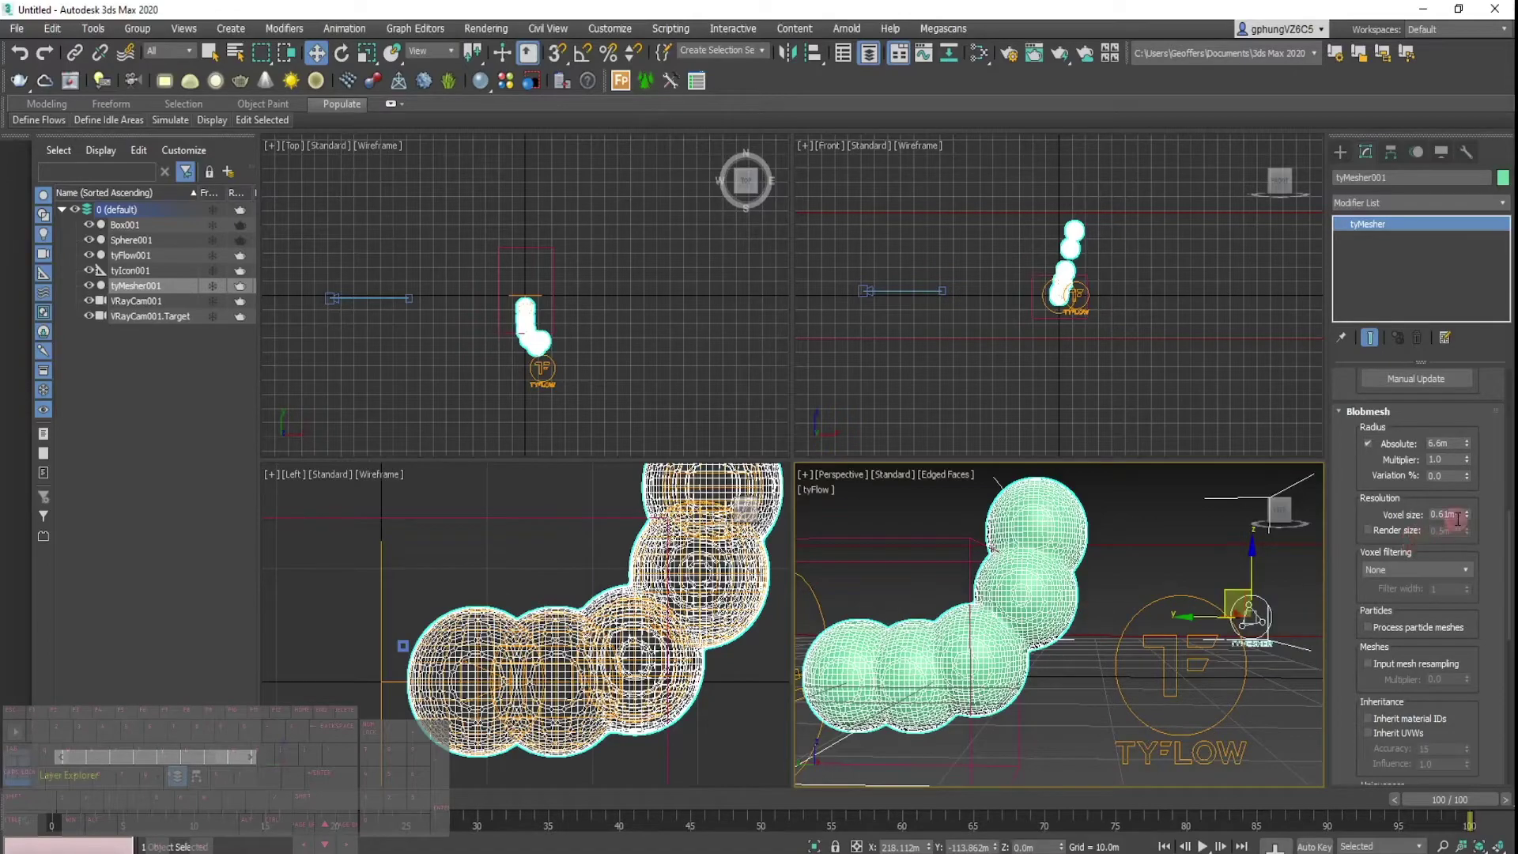
pyautogui.moveTo(1464, 517); pyautogui.dragTo(1469, 517)
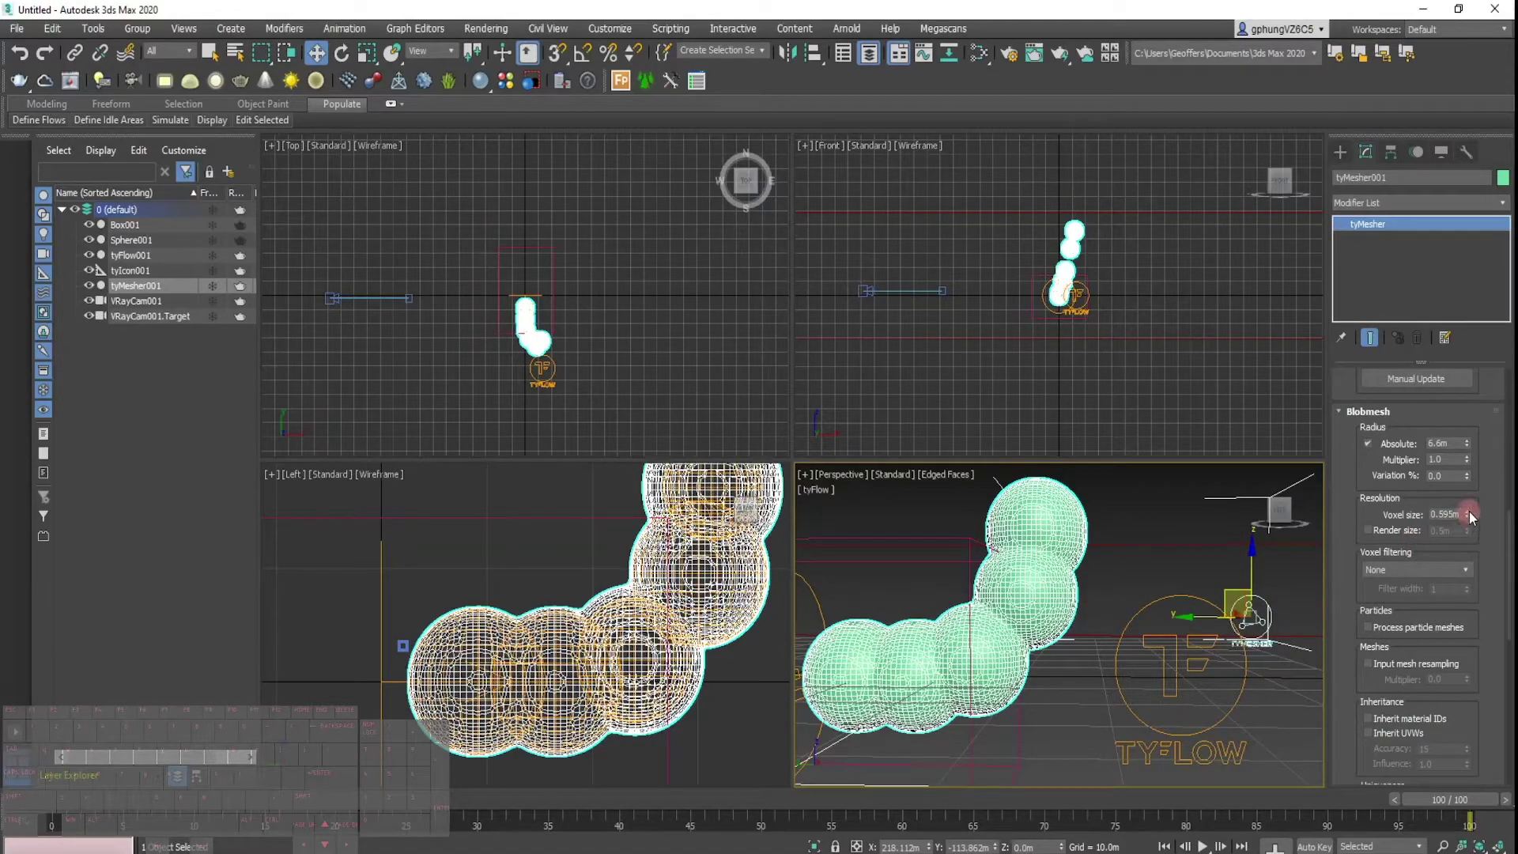
pyautogui.click(1468, 513)
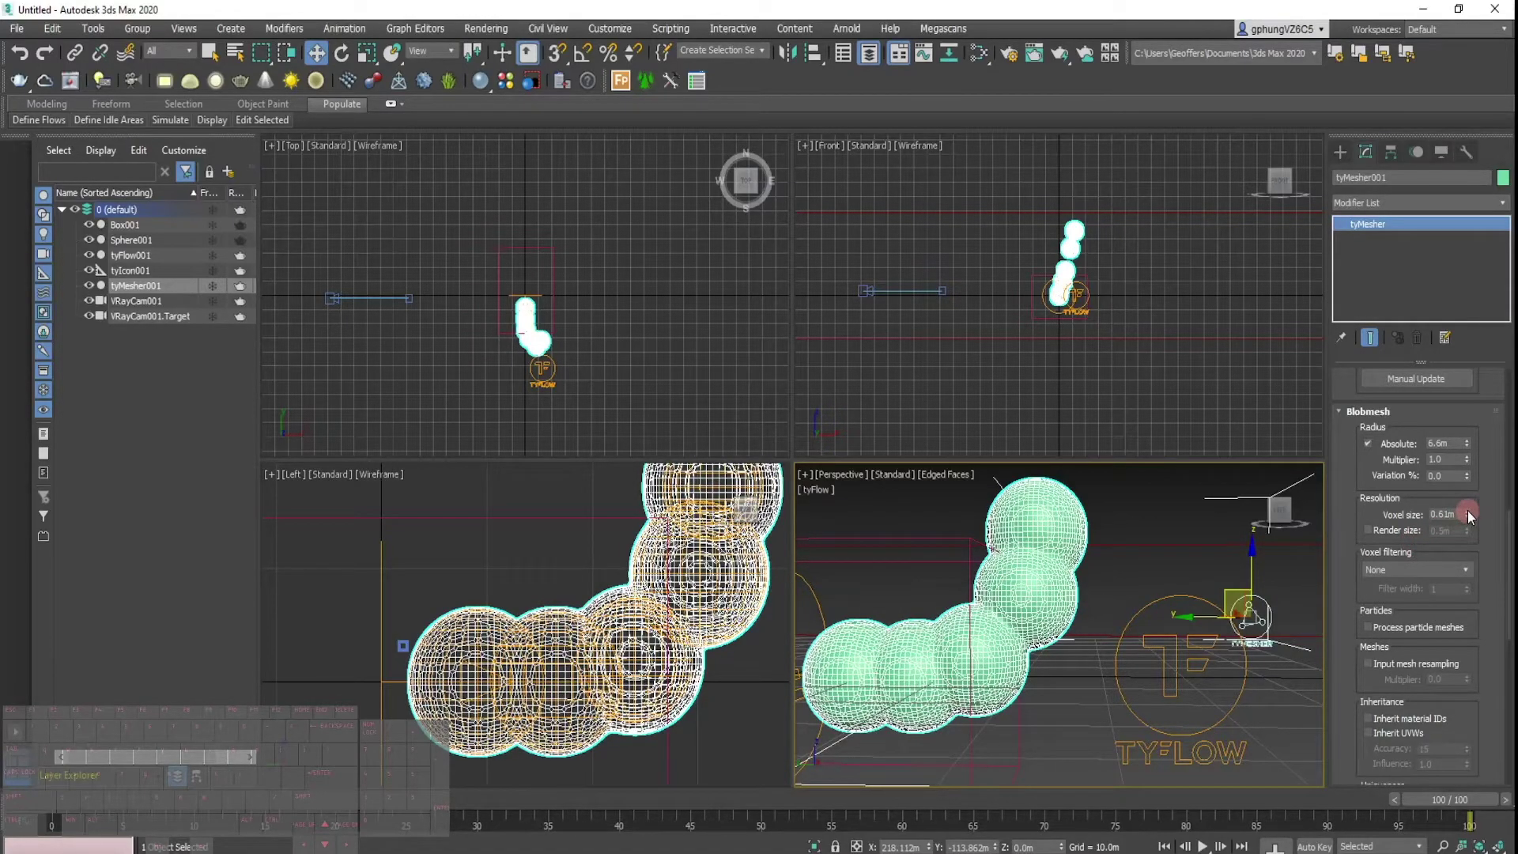
pyautogui.scroll(5, 1019, 595)
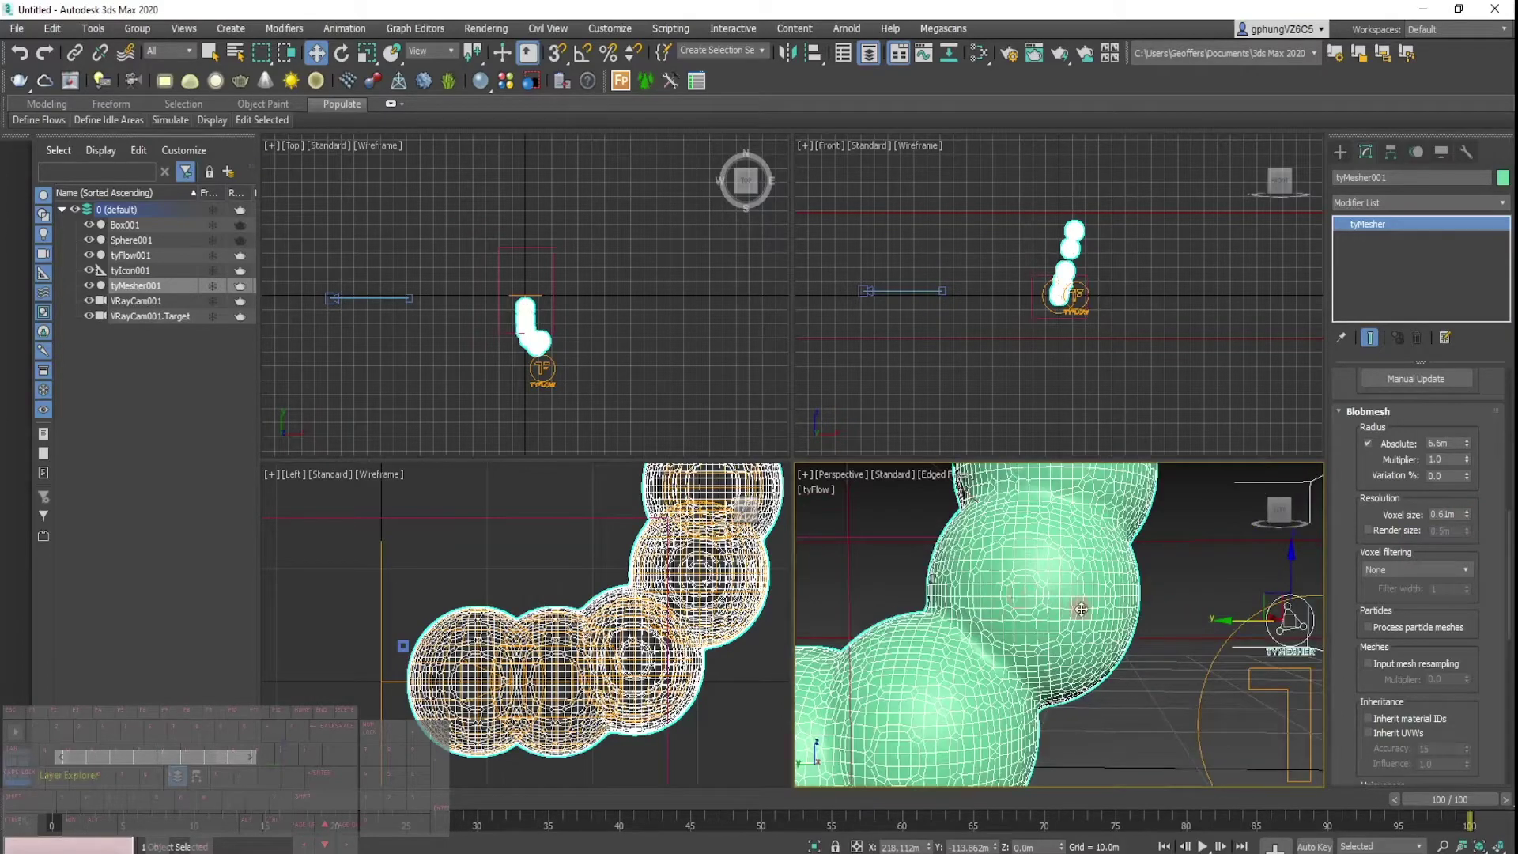
pyautogui.moveTo(1049, 628); pyautogui.dragTo(1102, 653, button='middle')
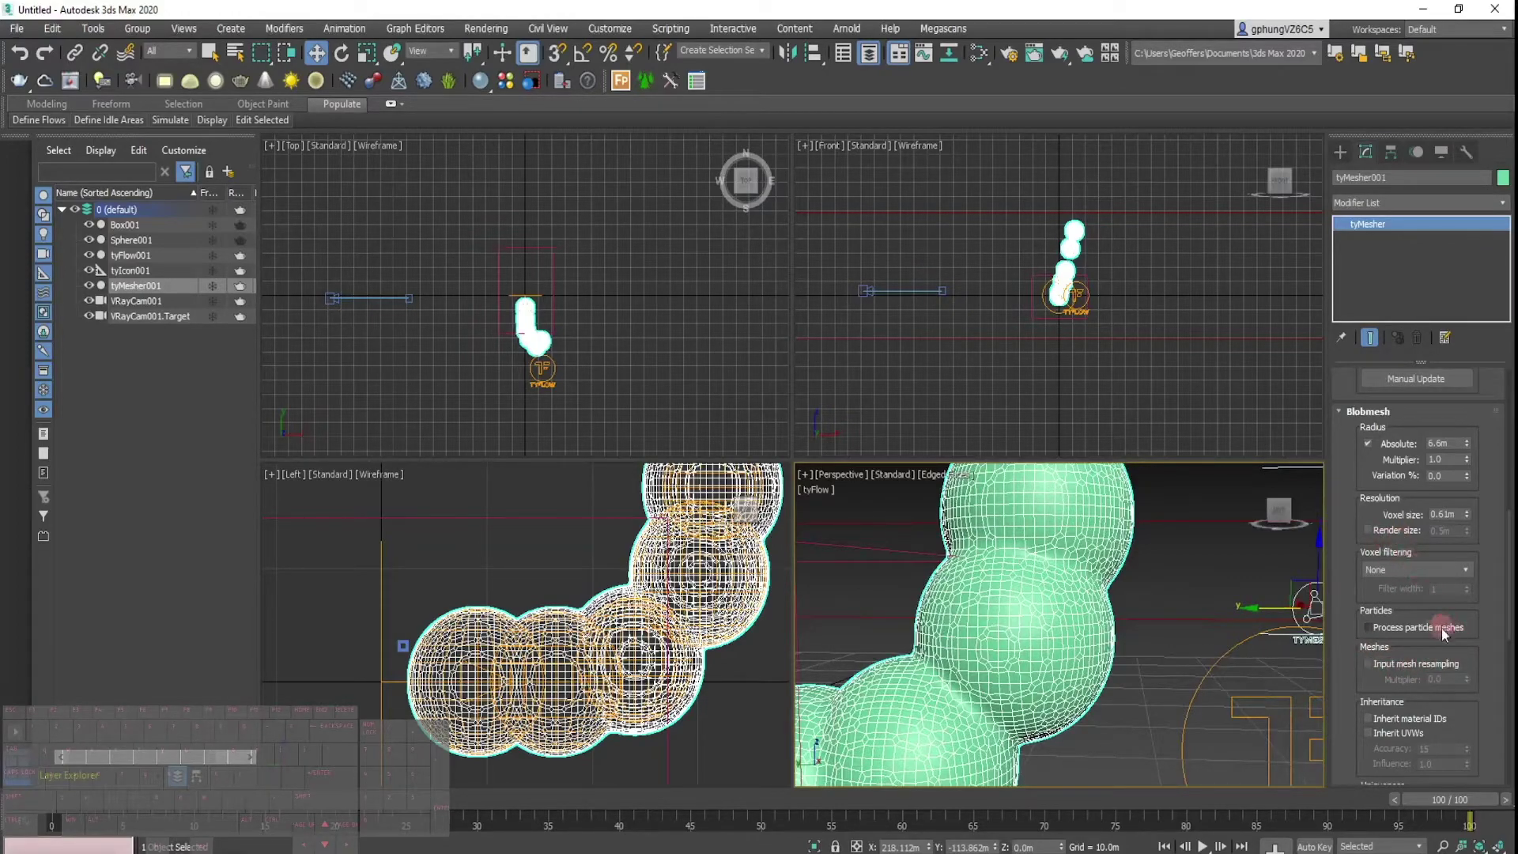
# Set the tyMesher's voxel filtering to Gaussian to smooth the joins between the spheres.
pyautogui.click(1443, 629)
pyautogui.click(1437, 626)
pyautogui.scroll(-3, 1470, 723)
pyautogui.scroll(-10, 1483, 718)
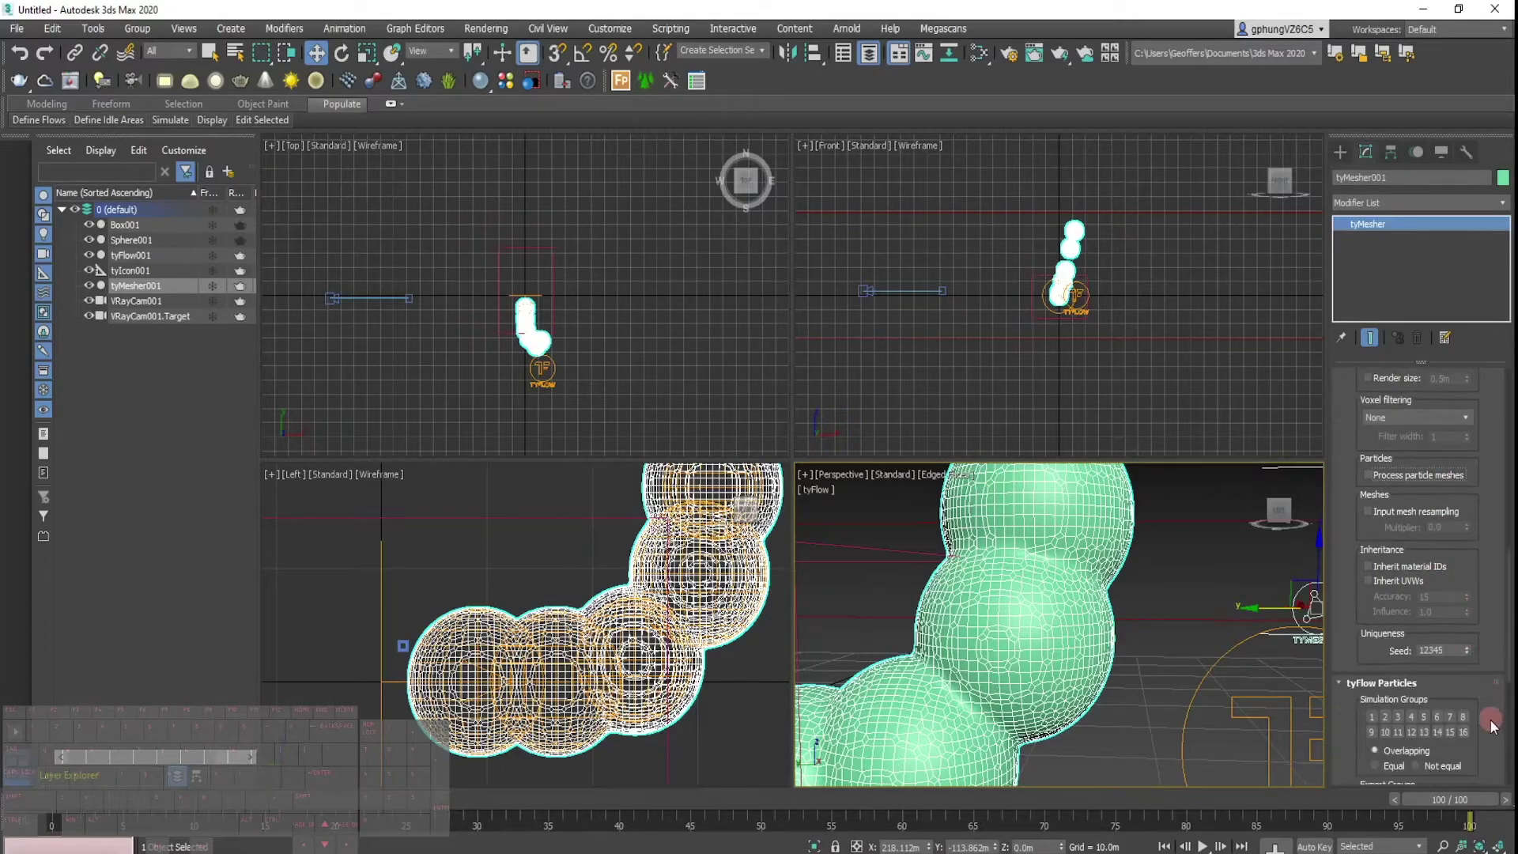
pyautogui.scroll(-4, 1491, 726)
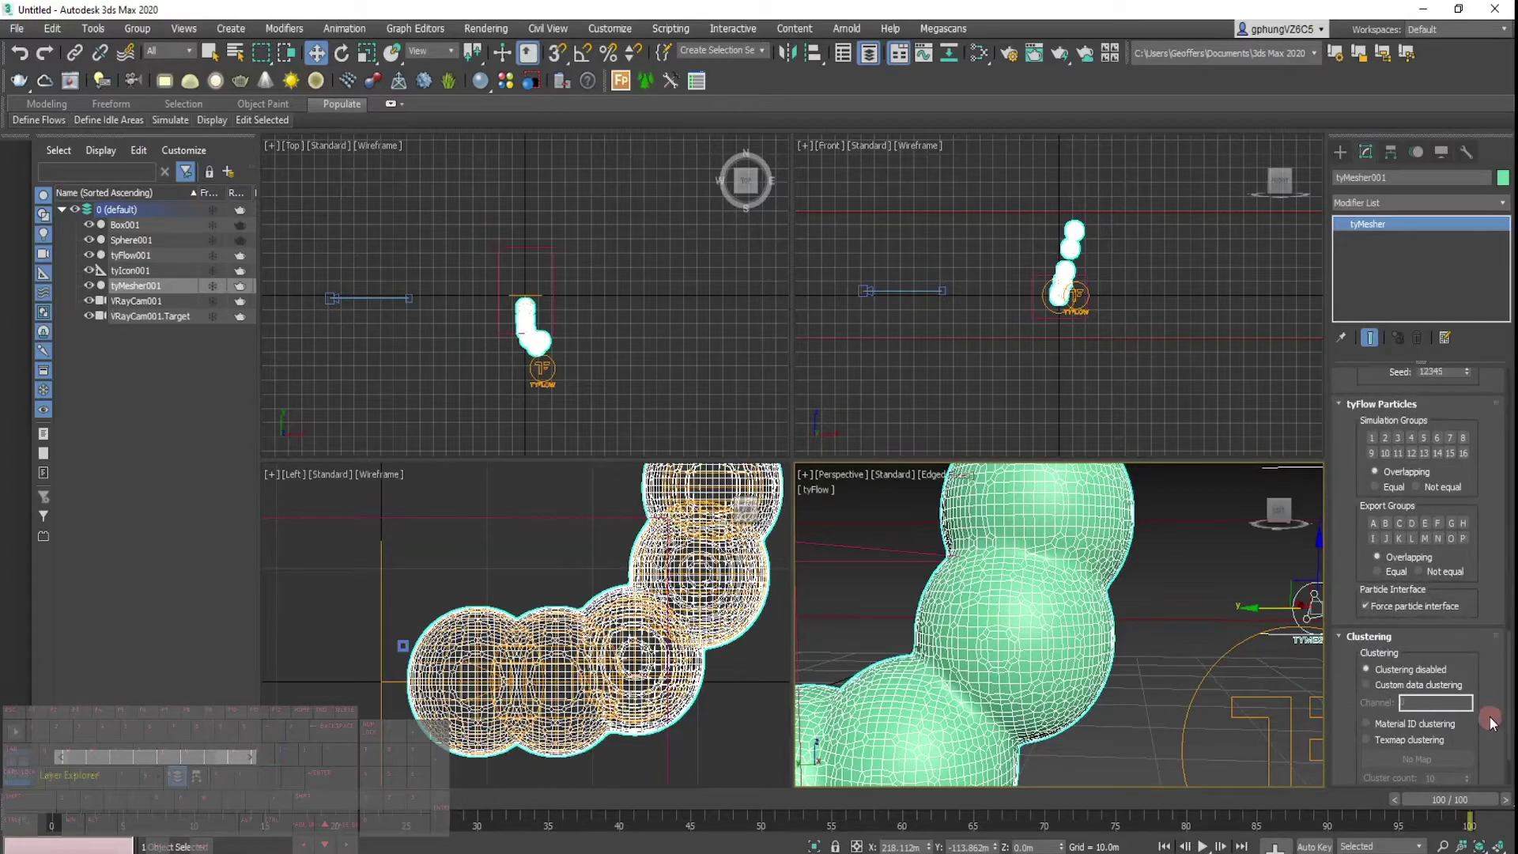
pyautogui.scroll(15, 1493, 632)
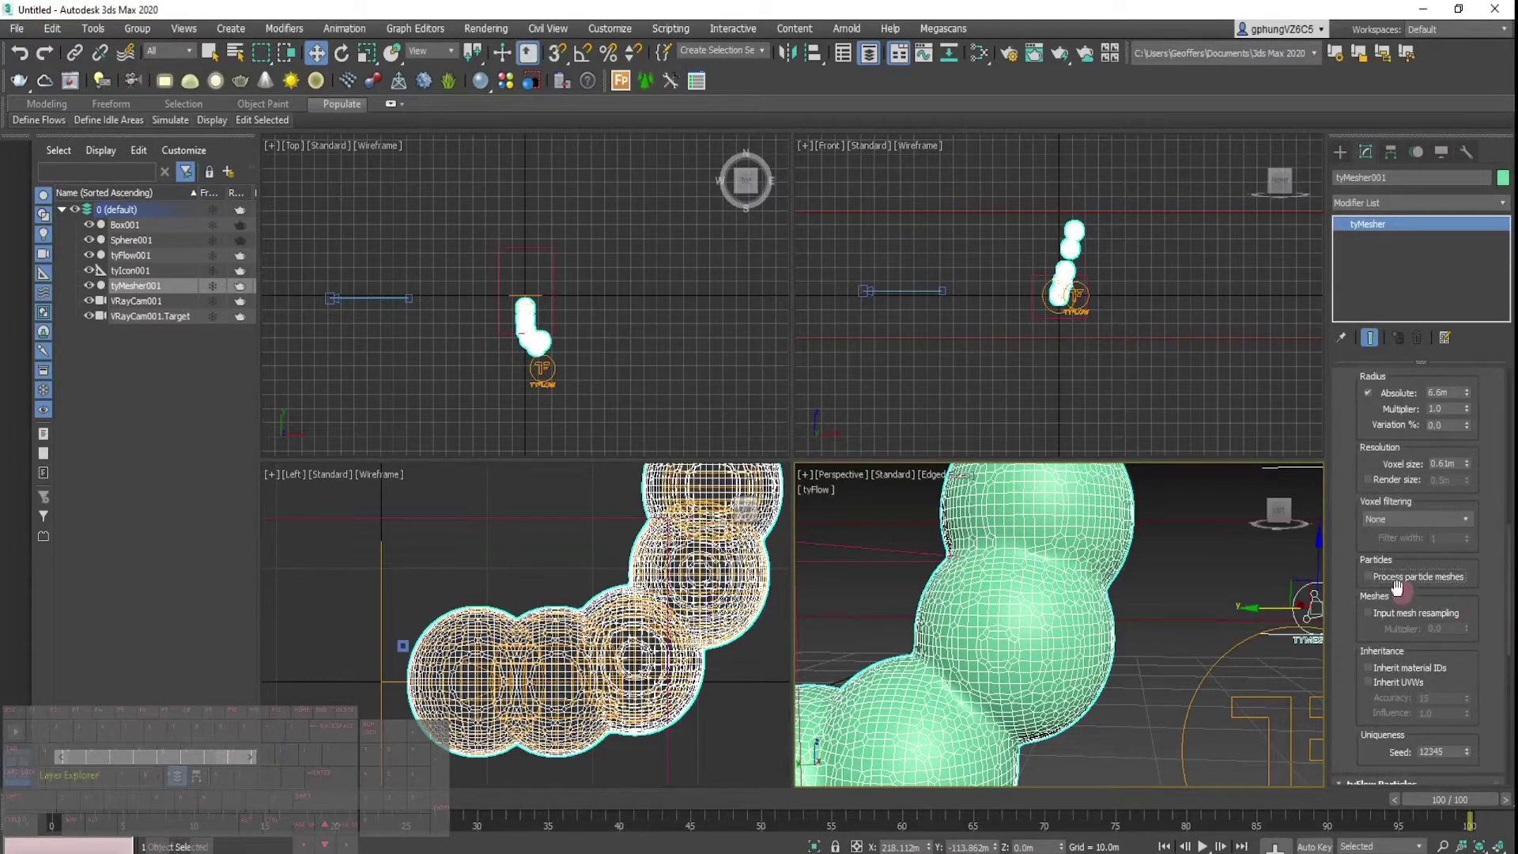
pyautogui.click(1401, 518)
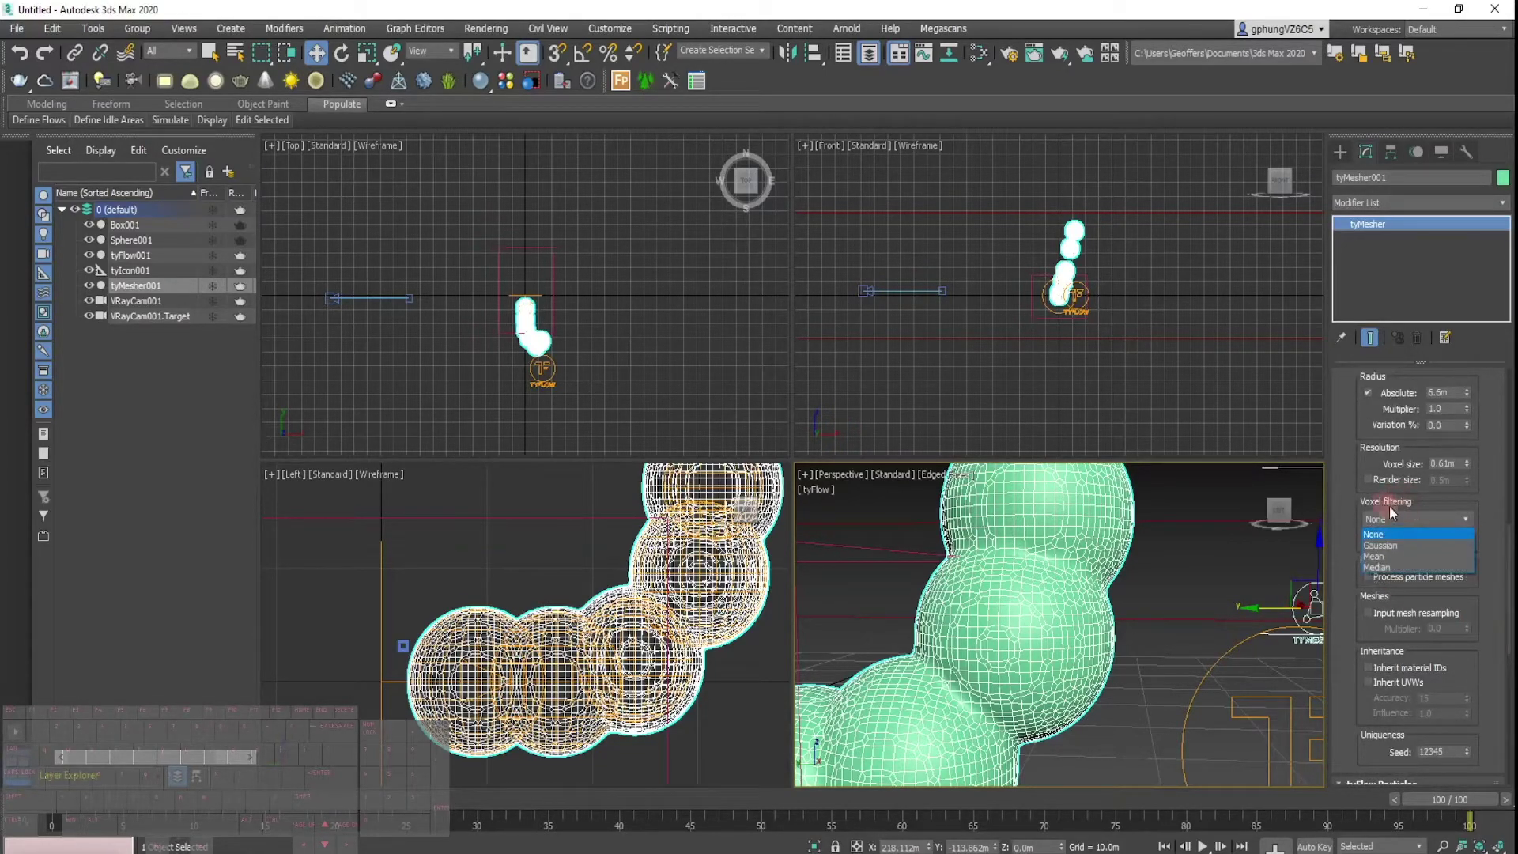
pyautogui.click(1396, 544)
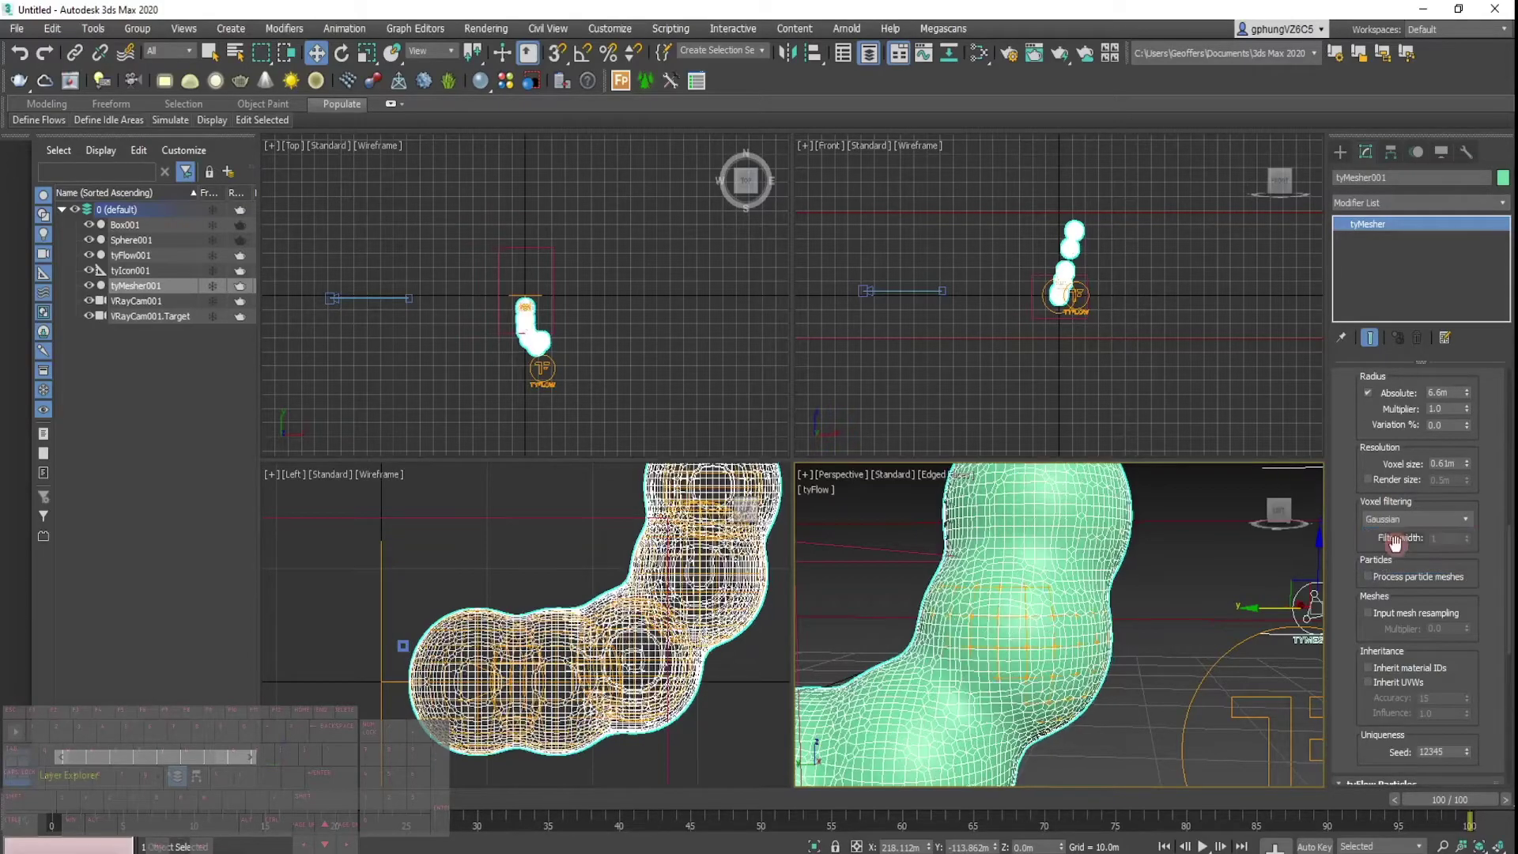
pyautogui.moveTo(1058, 650); pyautogui.dragTo(1139, 614, button='middle')
pyautogui.scroll(-3, 1140, 634)
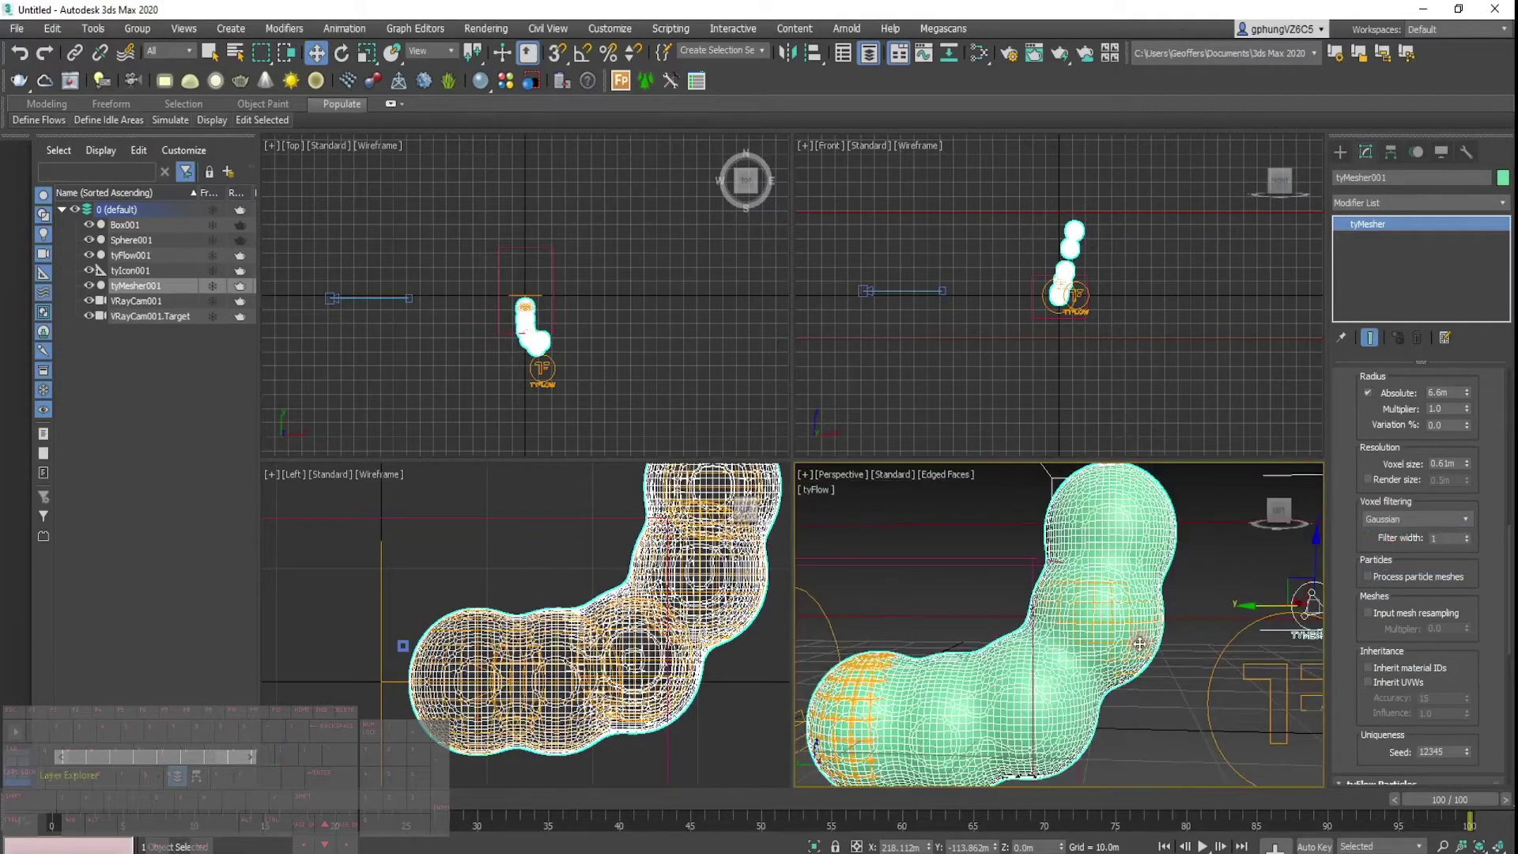
pyautogui.keyDown('alt'); pyautogui.moveTo(1111, 703); pyautogui.dragTo(1139, 648, button='middle'); pyautogui.keyUp('alt')
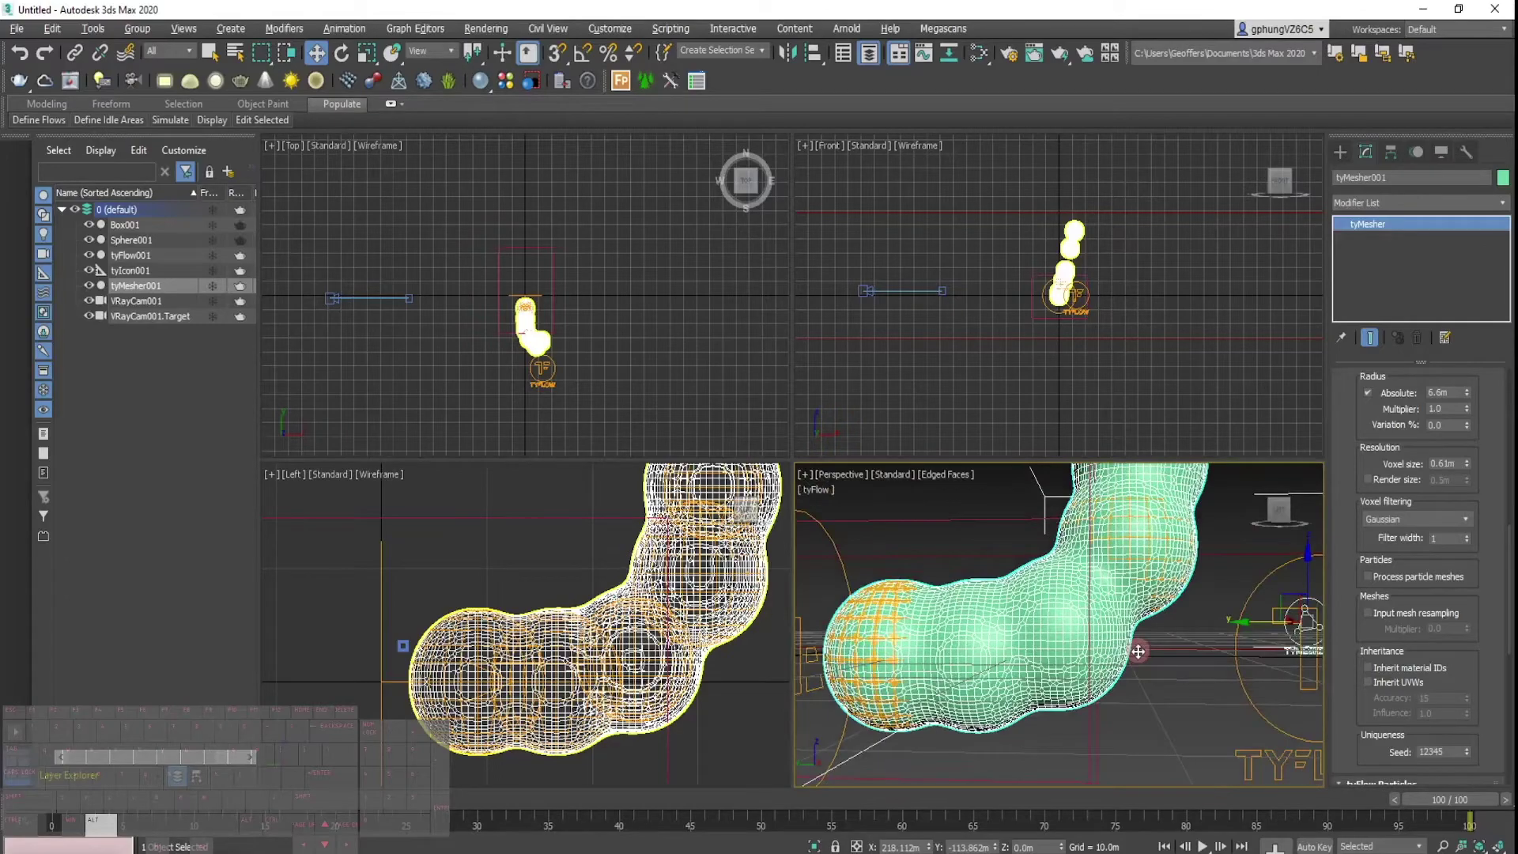
# Set the blobmesh's absolute radius to 6.7 m and its voxel size to 0.595 m, and inspect the smoothed mesh.
pyautogui.moveTo(1468, 392); pyautogui.dragTo(1468, 386)
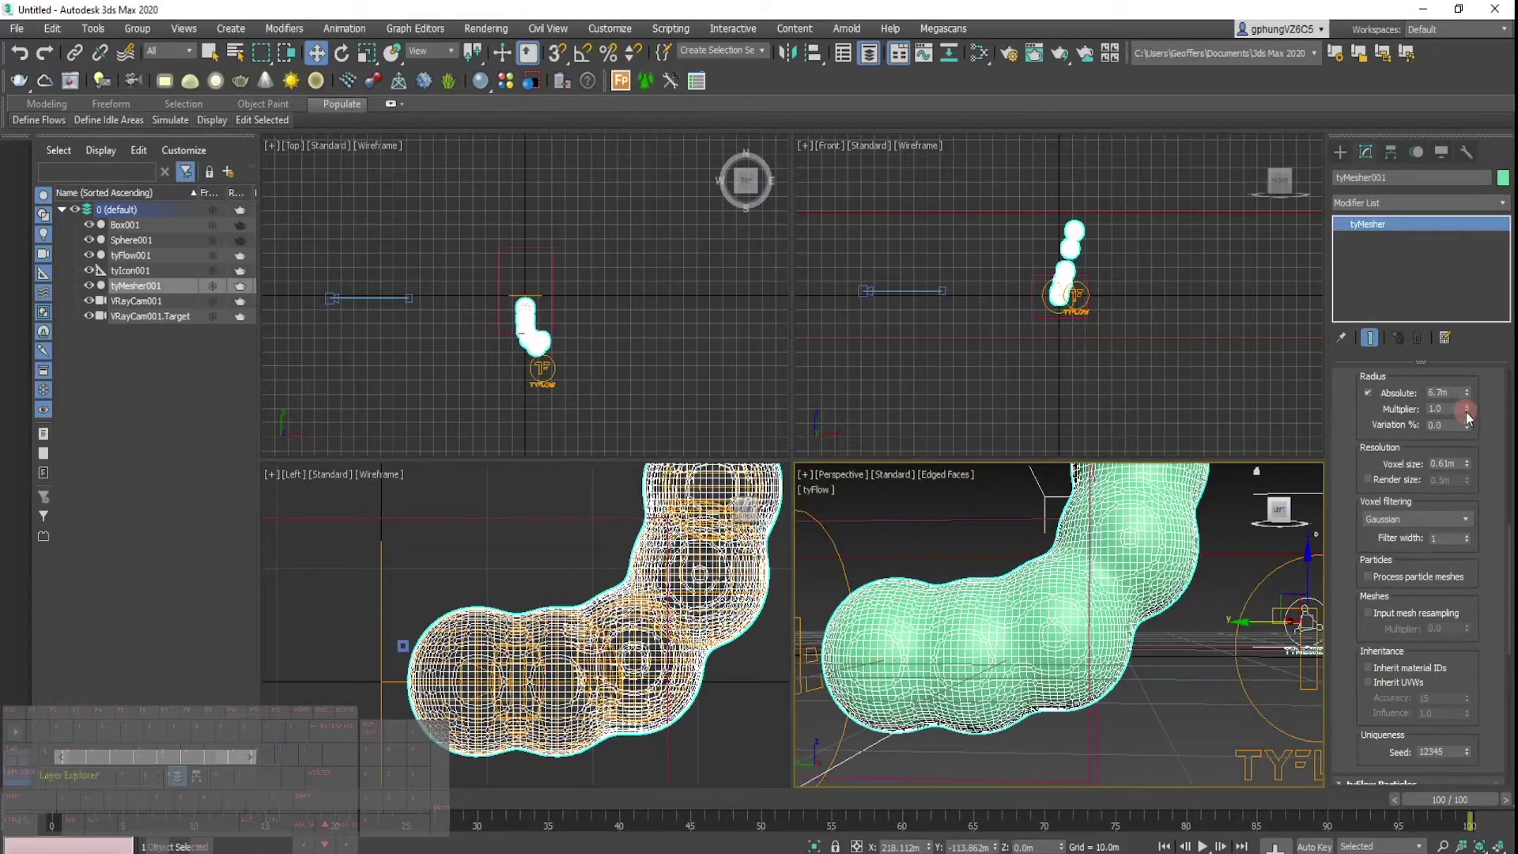
pyautogui.click(1468, 467)
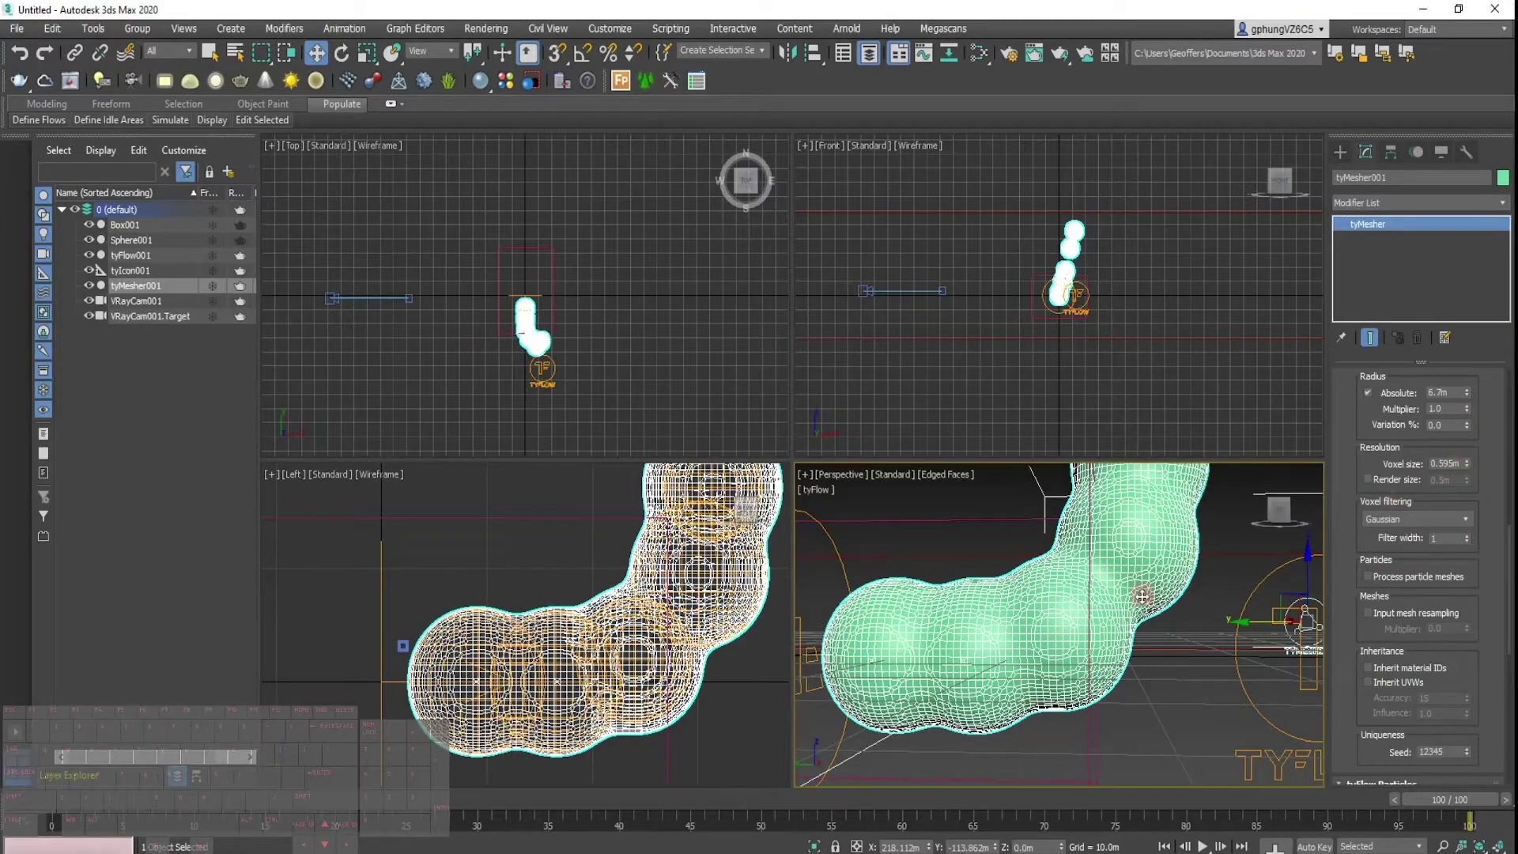
pyautogui.keyDown('alt'); pyautogui.moveTo(1165, 590); pyautogui.dragTo(1142, 620, button='middle'); pyautogui.keyUp('alt')
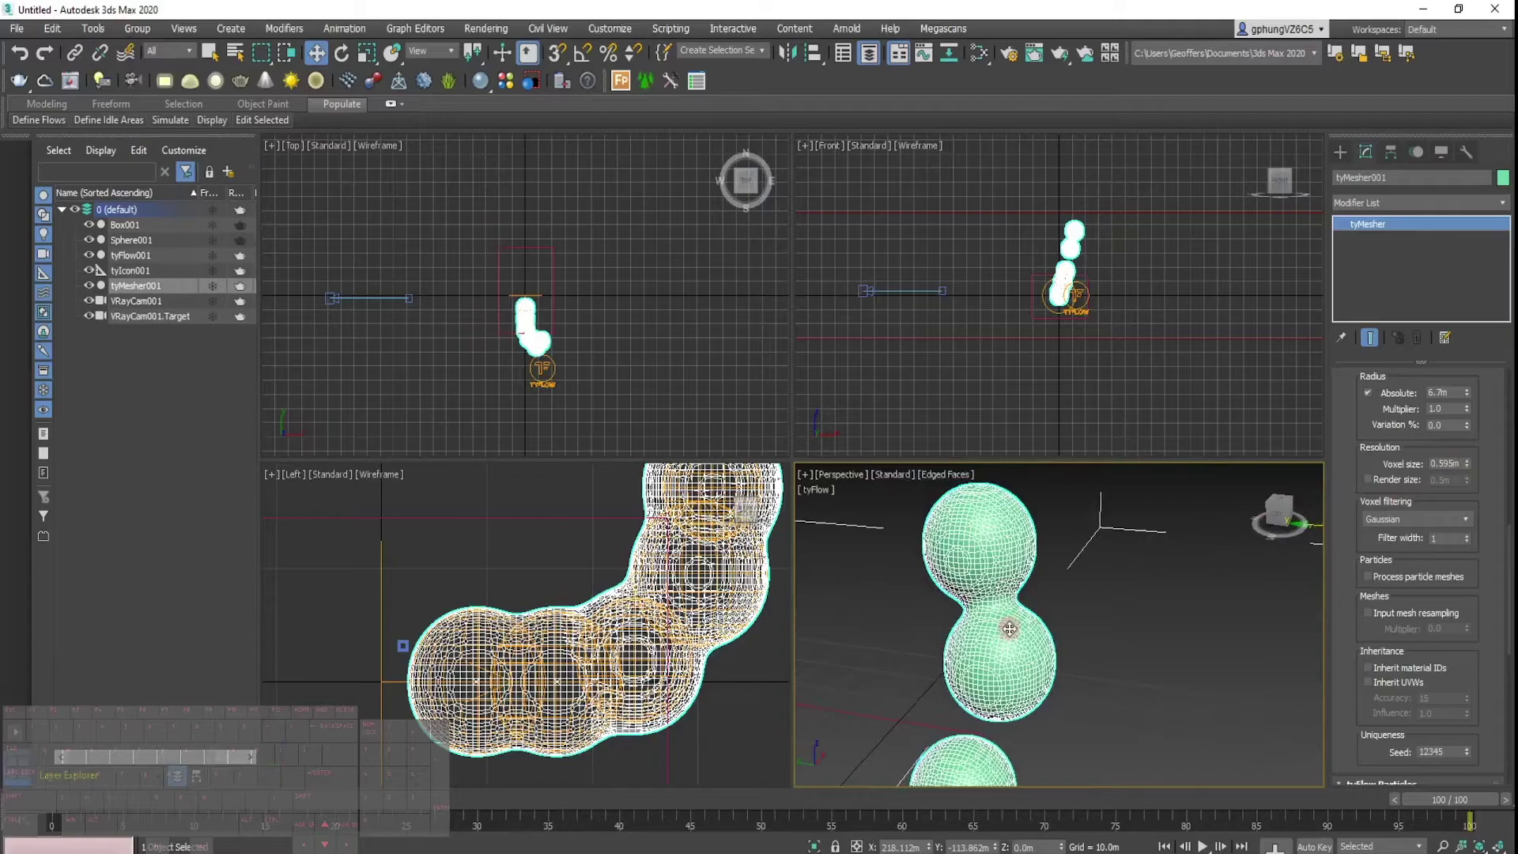
pyautogui.scroll(2, 1020, 617)
pyautogui.scroll(2, 1079, 569)
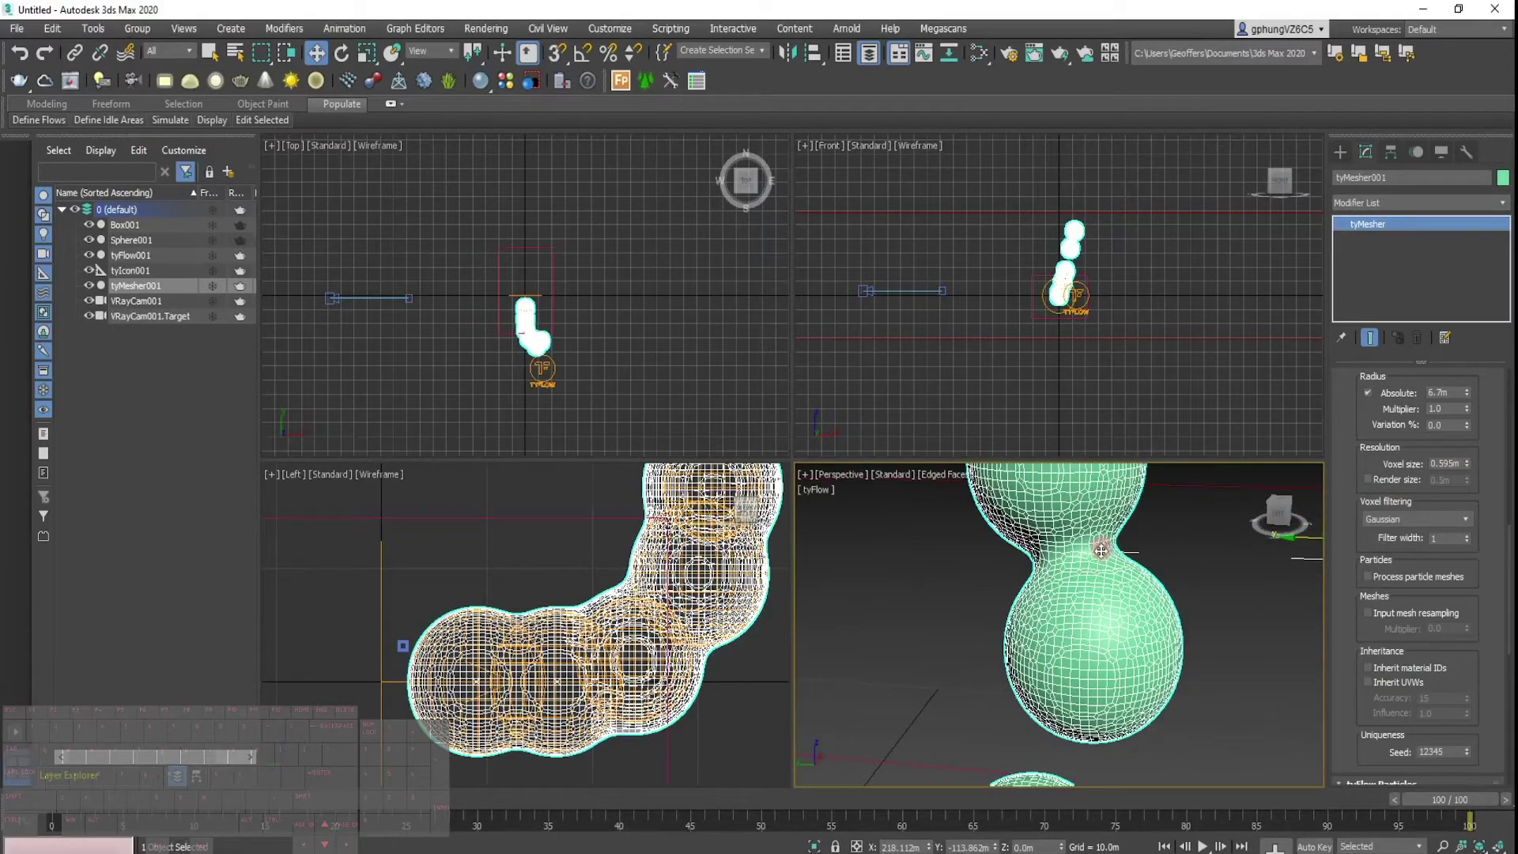
pyautogui.moveTo(1087, 586)
pyautogui.keyDown('alt'); pyautogui.mouseDown(button='middle')
pyautogui.moveTo(1101, 583)
pyautogui.moveTo(1080, 592)
pyautogui.mouseUp(button='middle'); pyautogui.keyUp('alt')
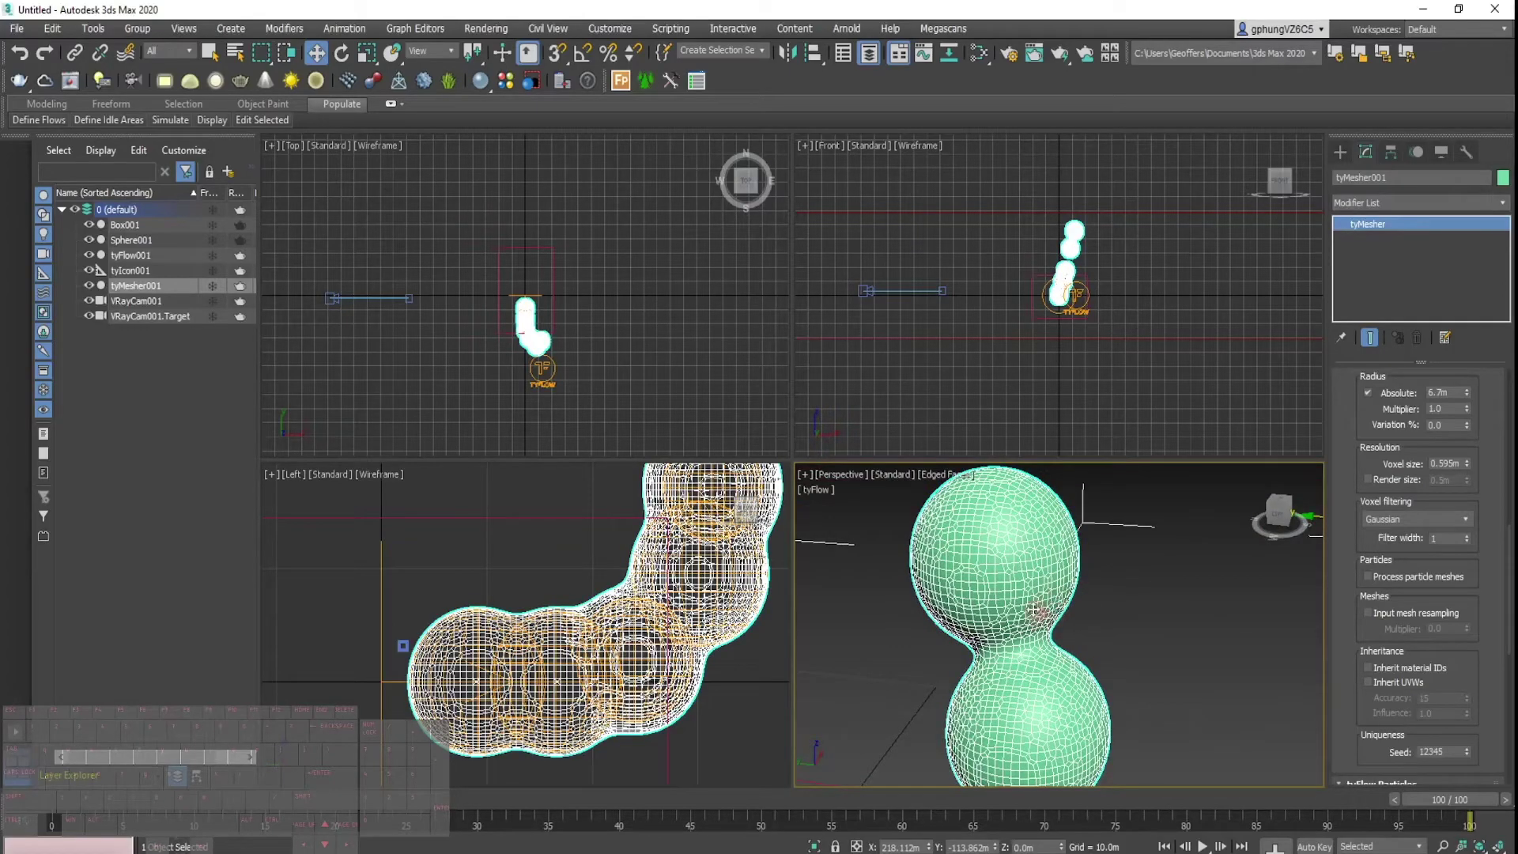
pyautogui.keyDown('alt'); pyautogui.moveTo(1018, 663); pyautogui.dragTo(1033, 552, button='middle'); pyautogui.keyUp('alt')
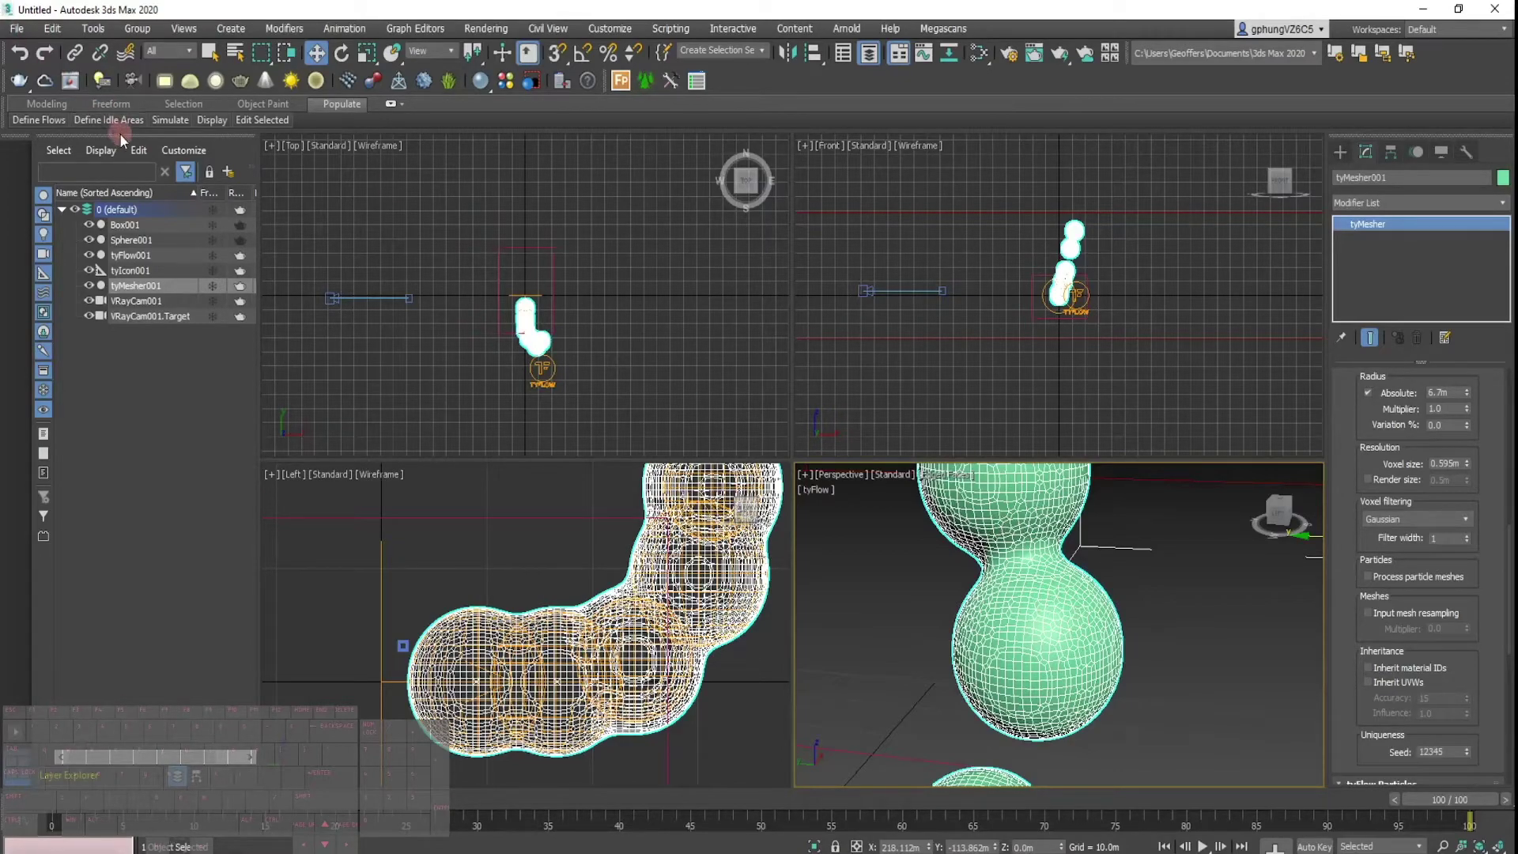
# Hide the tyFlow001 object and its tyIcon001 in the scene.
pyautogui.click(89, 271)
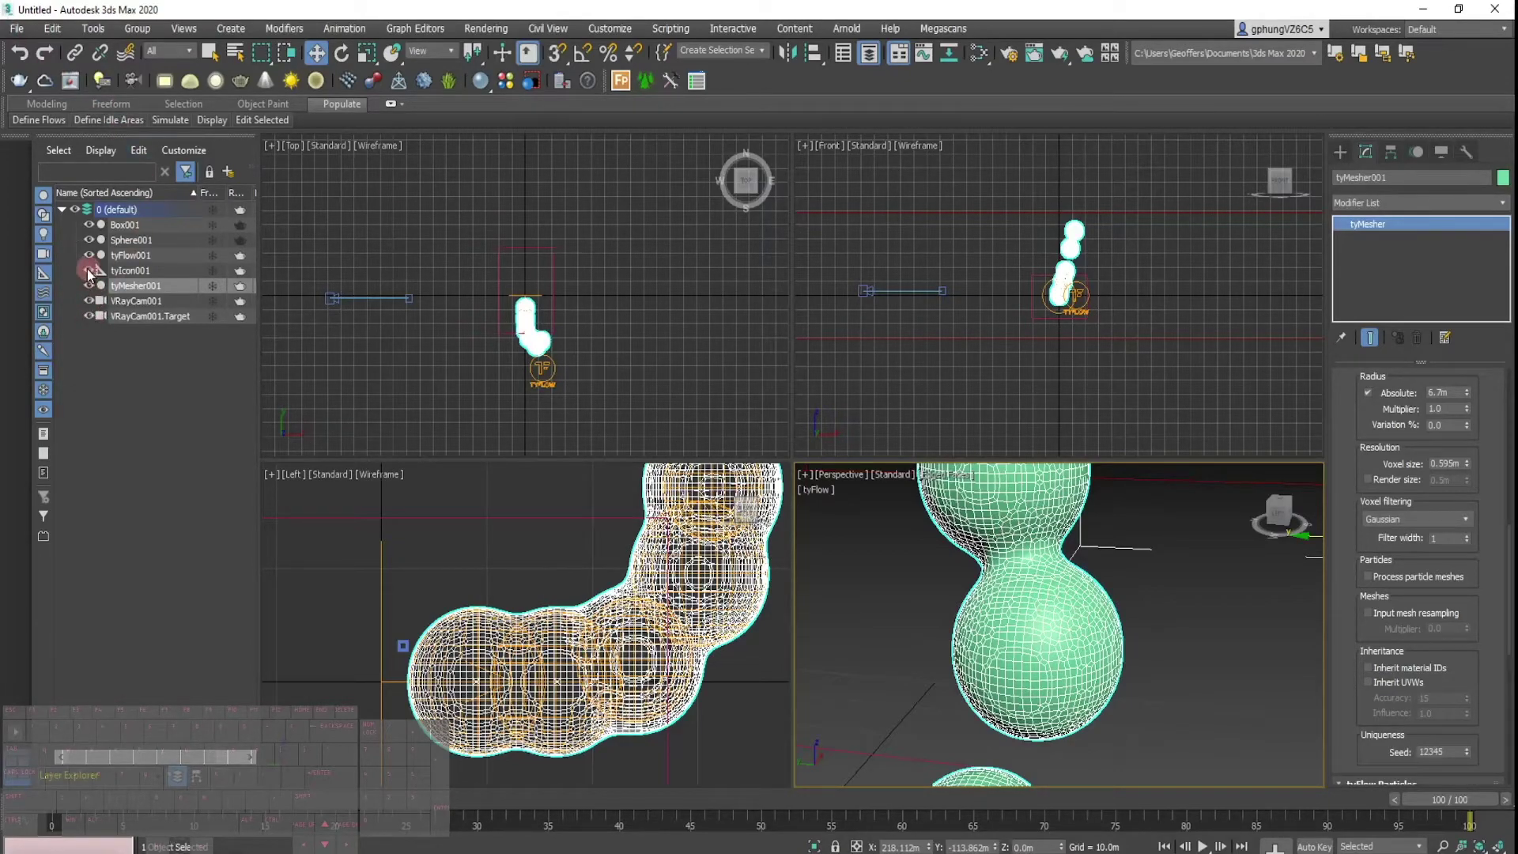
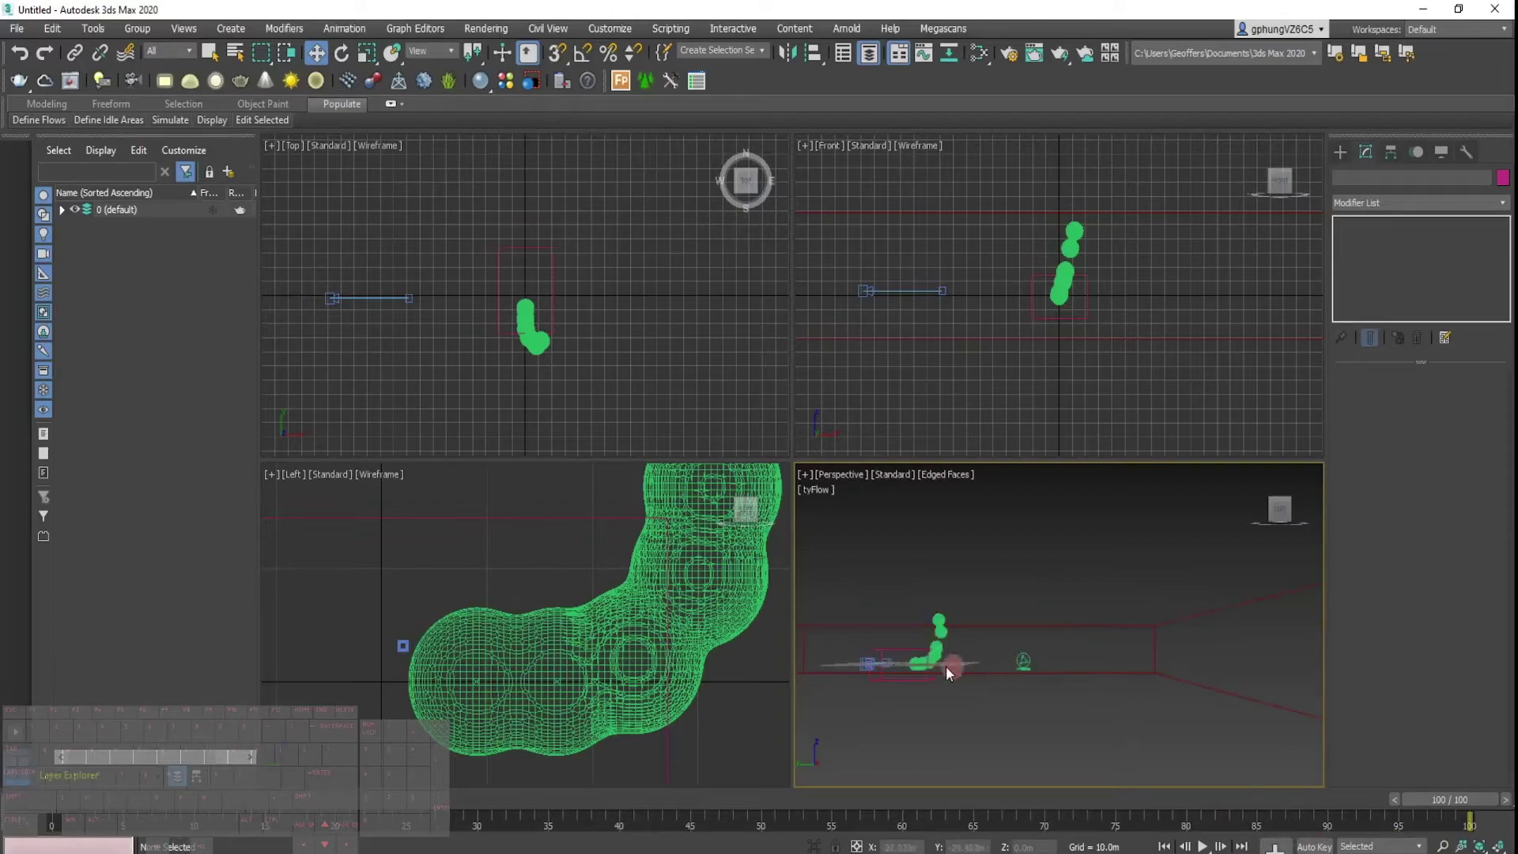
pyautogui.moveTo(916, 669); pyautogui.dragTo(942, 670, button='middle')
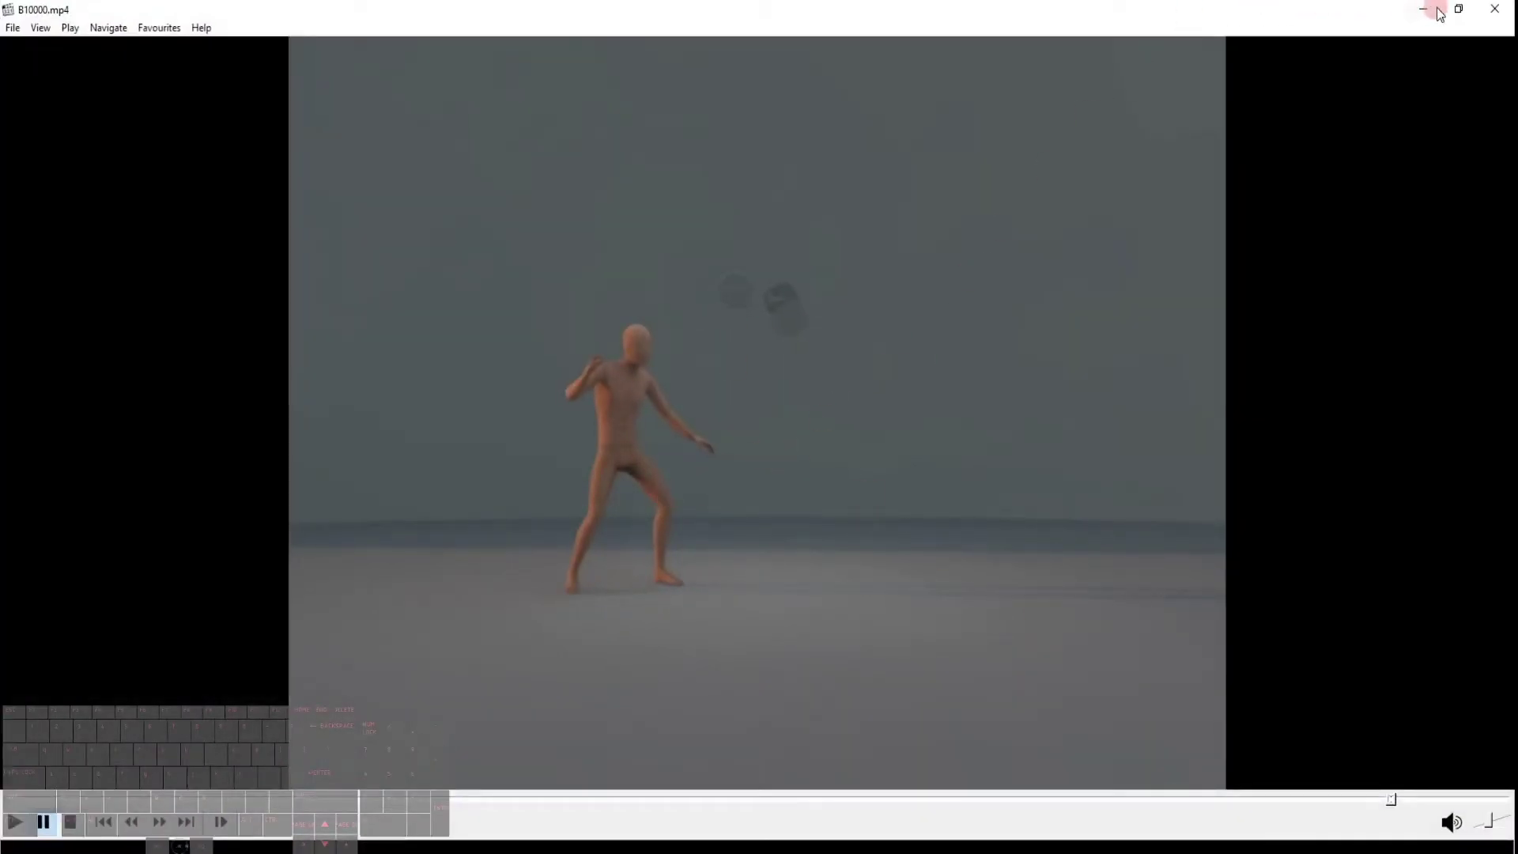
pyautogui.click(1435, 9)
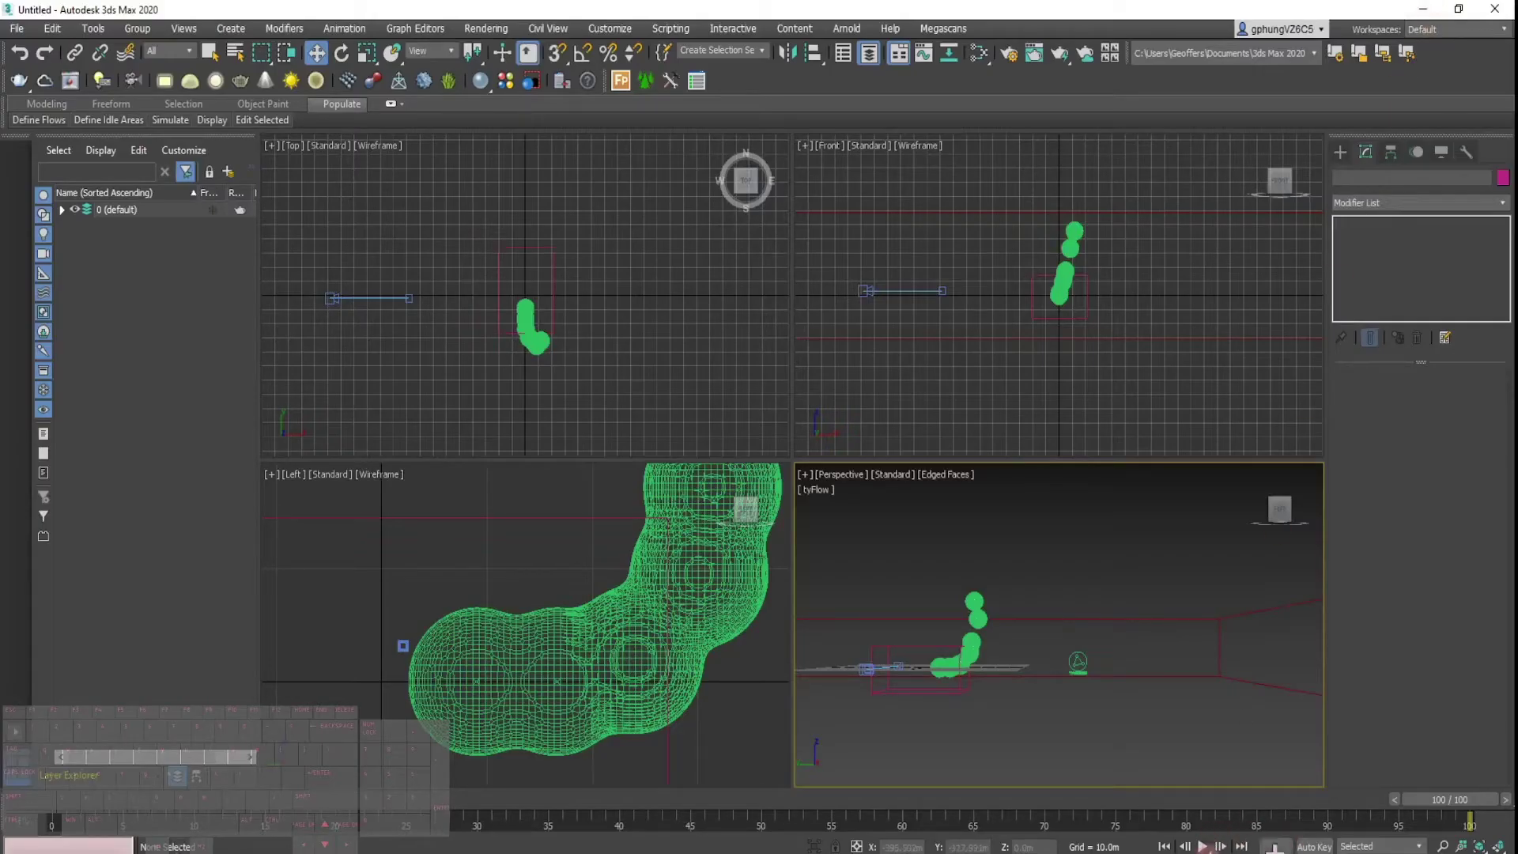
# Set the animation's end time to frame 180 and go to frame 169.
pyautogui.click(1242, 853)
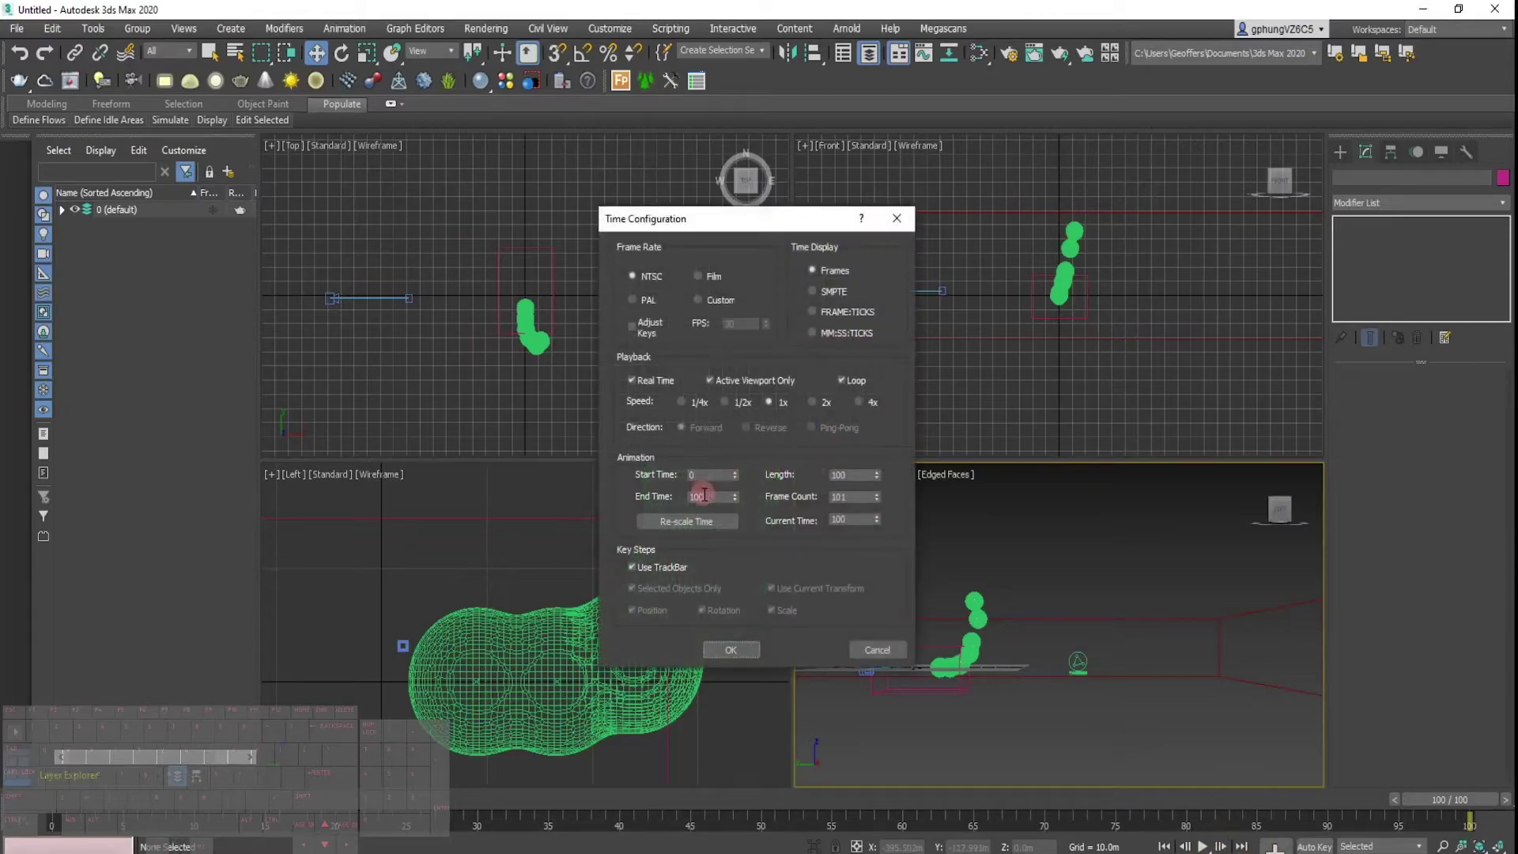
pyautogui.write('180')
pyautogui.press('Return')
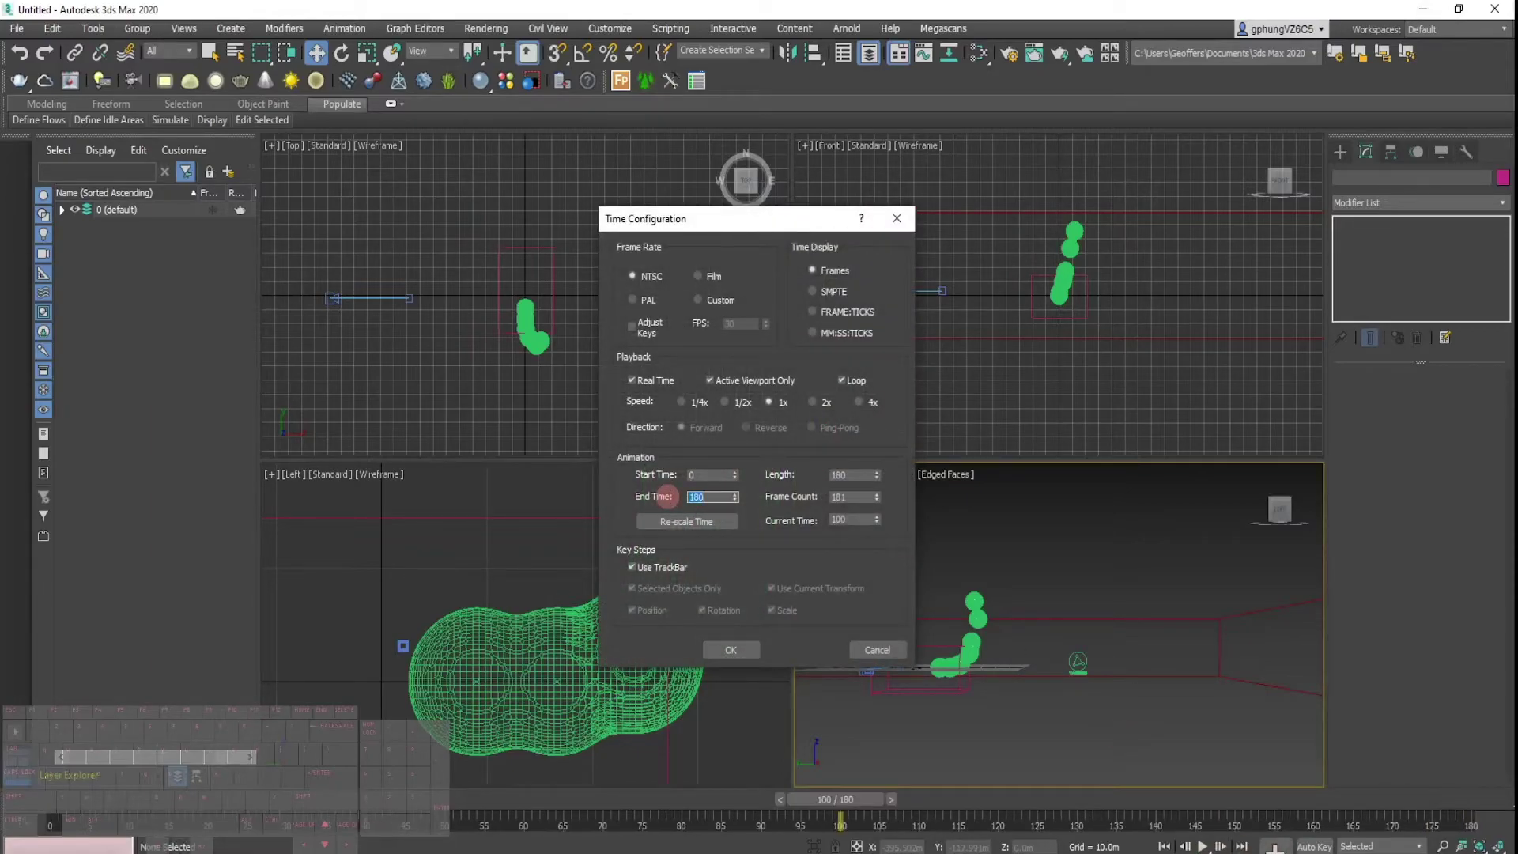
pyautogui.click(724, 650)
pyautogui.moveTo(886, 800); pyautogui.dragTo(1372, 819)
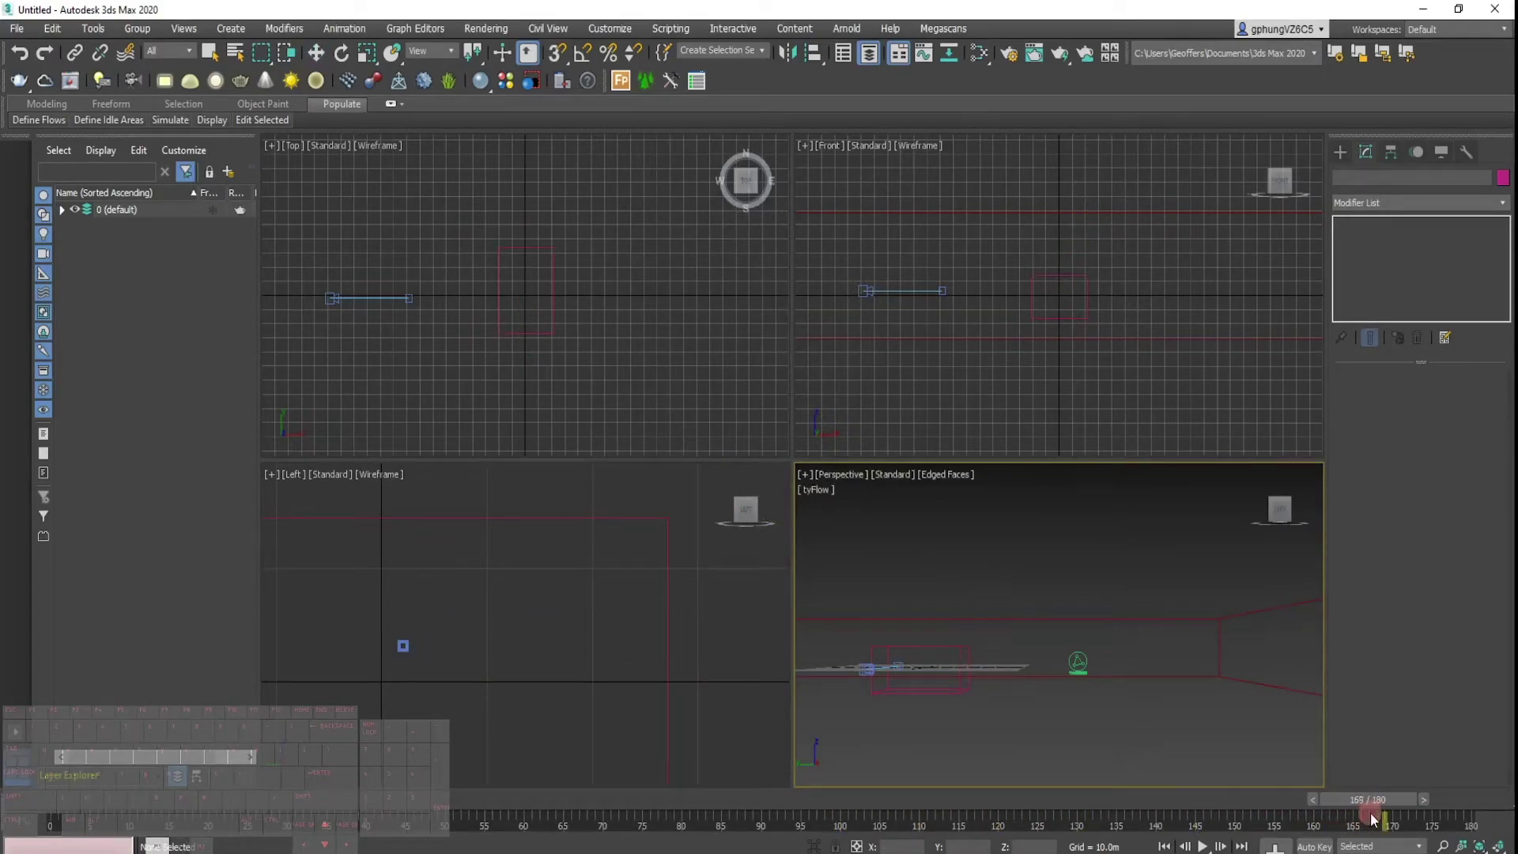
# Make V-Ray the current renderer while starting a VRaySun.
pyautogui.press('w')
pyautogui.click(1073, 651)
pyautogui.keyDown('alt'); pyautogui.moveTo(995, 687); pyautogui.dragTo(1006, 695, button='middle'); pyautogui.keyUp('alt')
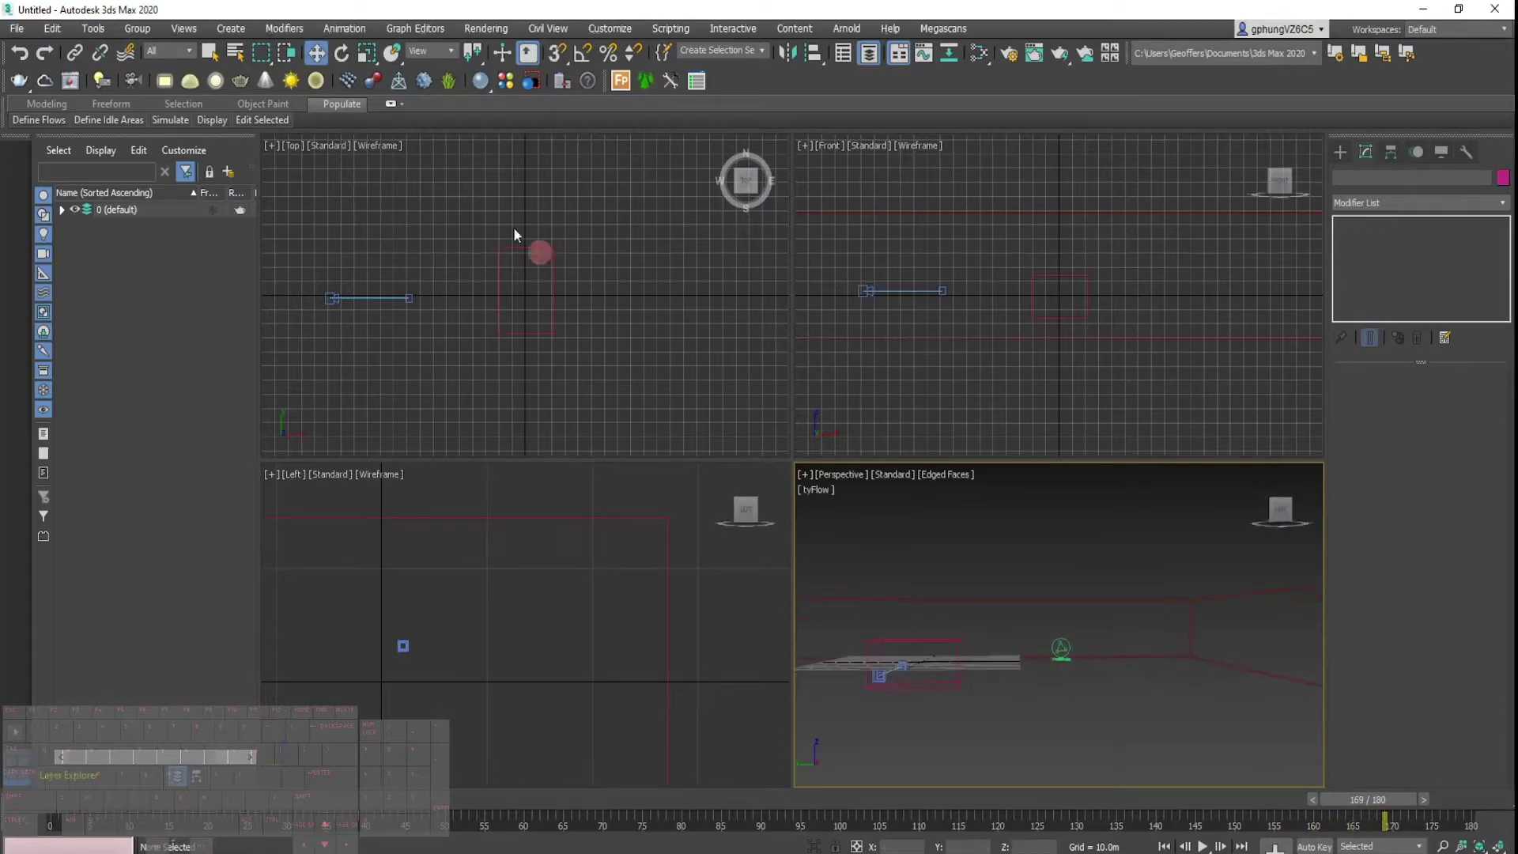
pyautogui.click(292, 82)
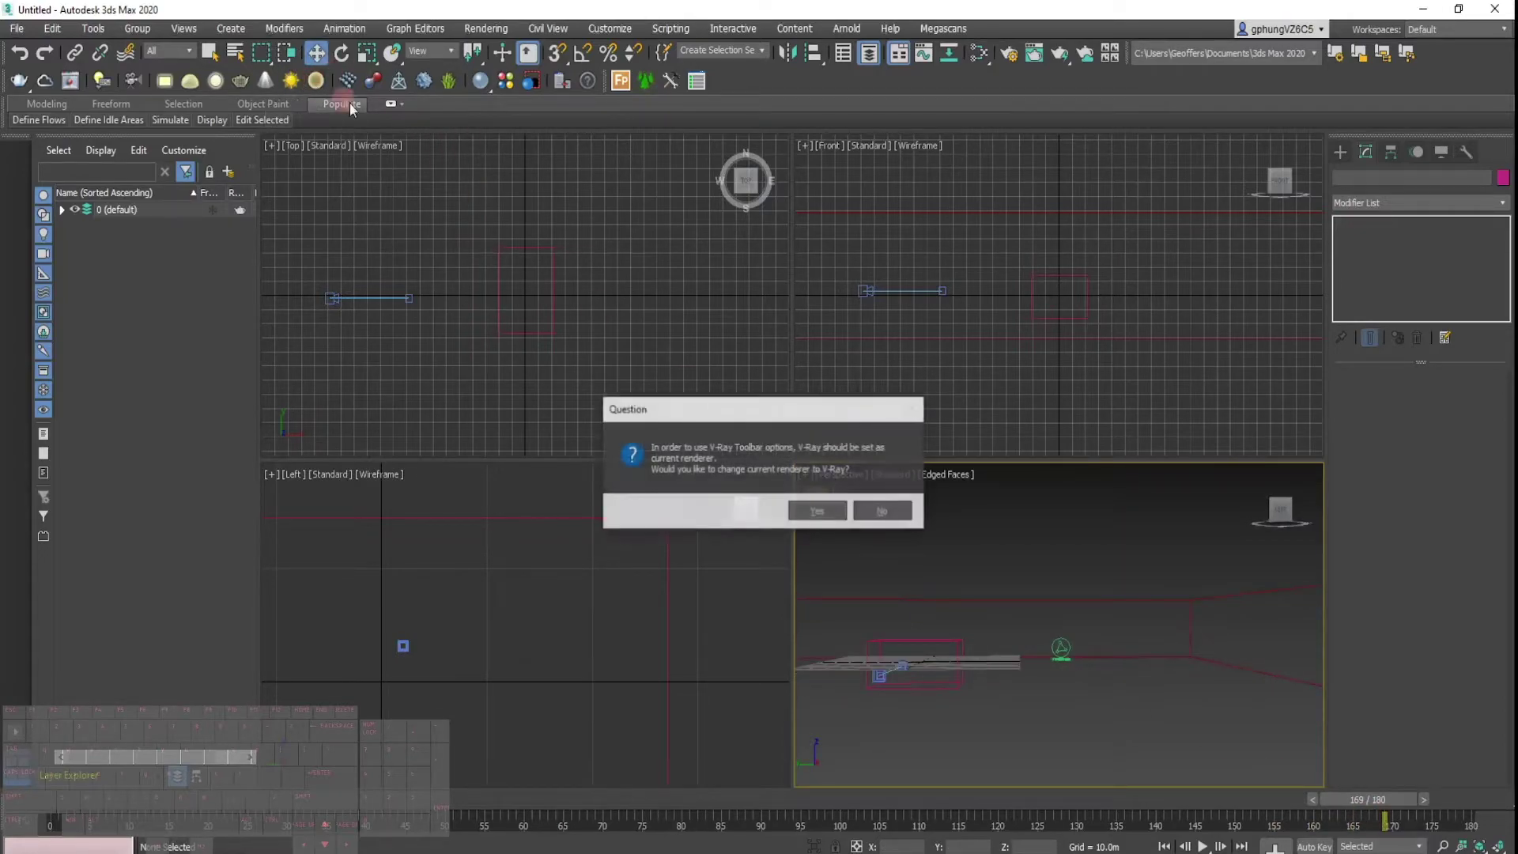
pyautogui.click(819, 513)
# Place a VRaySun aimed towards the scene in the Top view, add the VRaySky environment map, and set the sun's intensity multiplier to 0.2.
pyautogui.scroll(-6, 525, 276)
pyautogui.moveTo(382, 214); pyautogui.dragTo(503, 268)
pyautogui.click(801, 498)
pyautogui.moveTo(935, 657); pyautogui.dragTo(1004, 668, button='middle')
pyautogui.scroll(-5, 1004, 668)
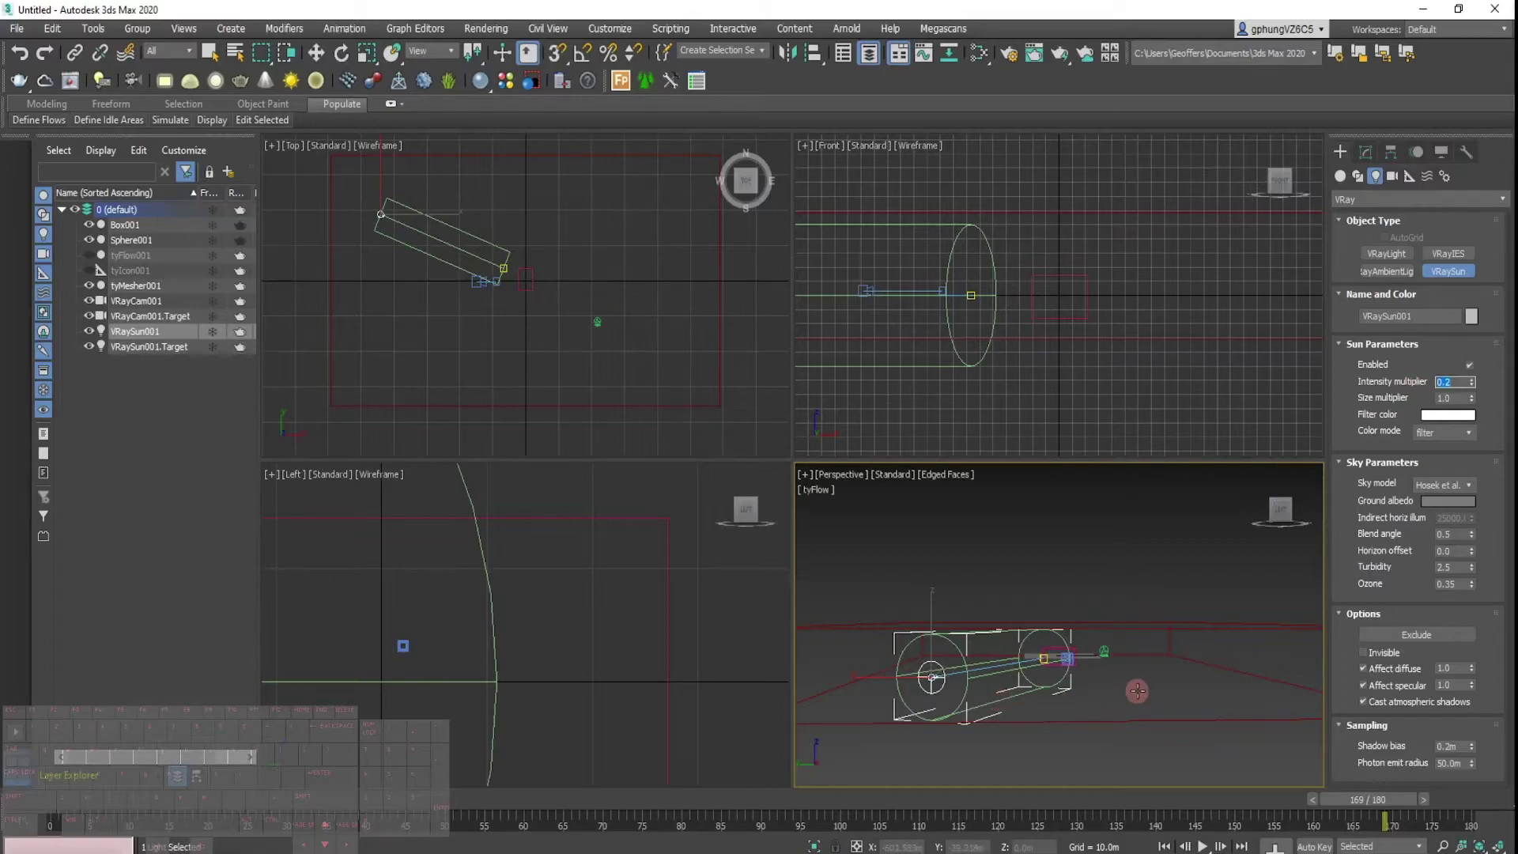
pyautogui.click(211, 53)
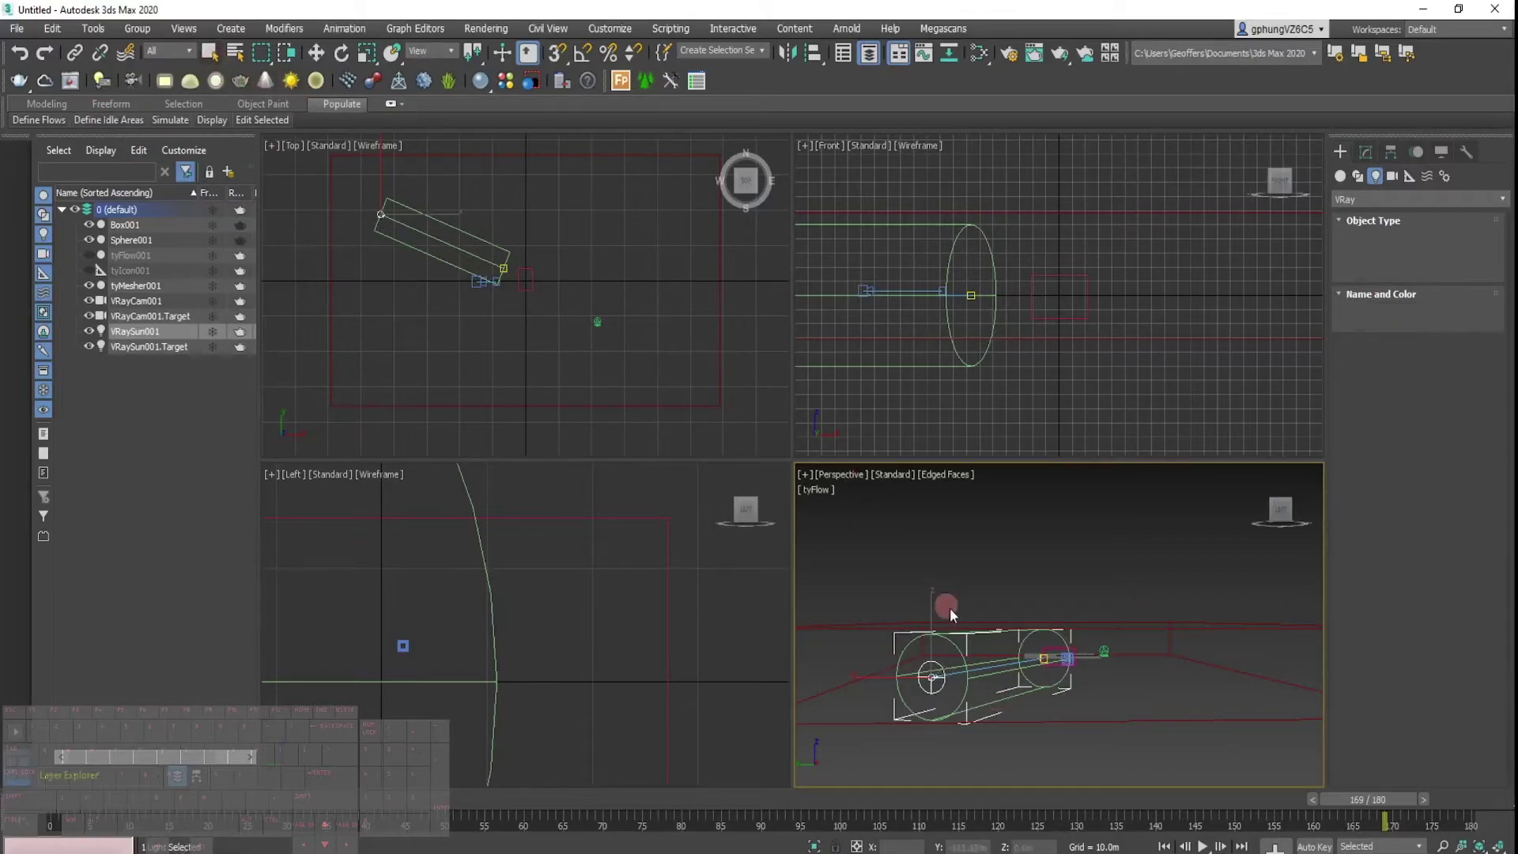
# Set the scene's exposure control to VRay Exposure Control in the environment settings.
pyautogui.scroll(3, 1077, 664)
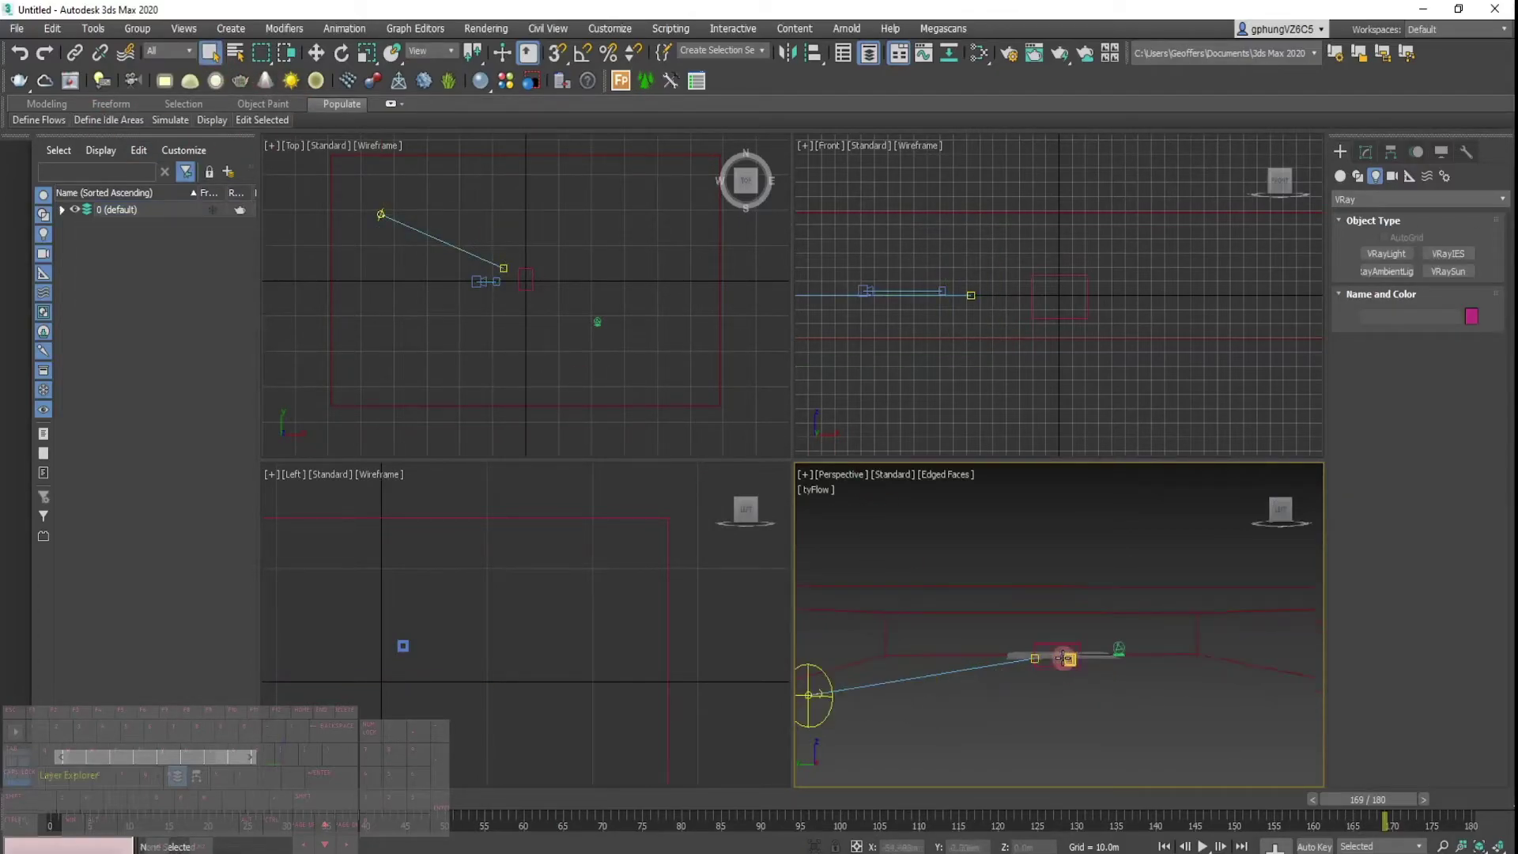
pyautogui.click(488, 28)
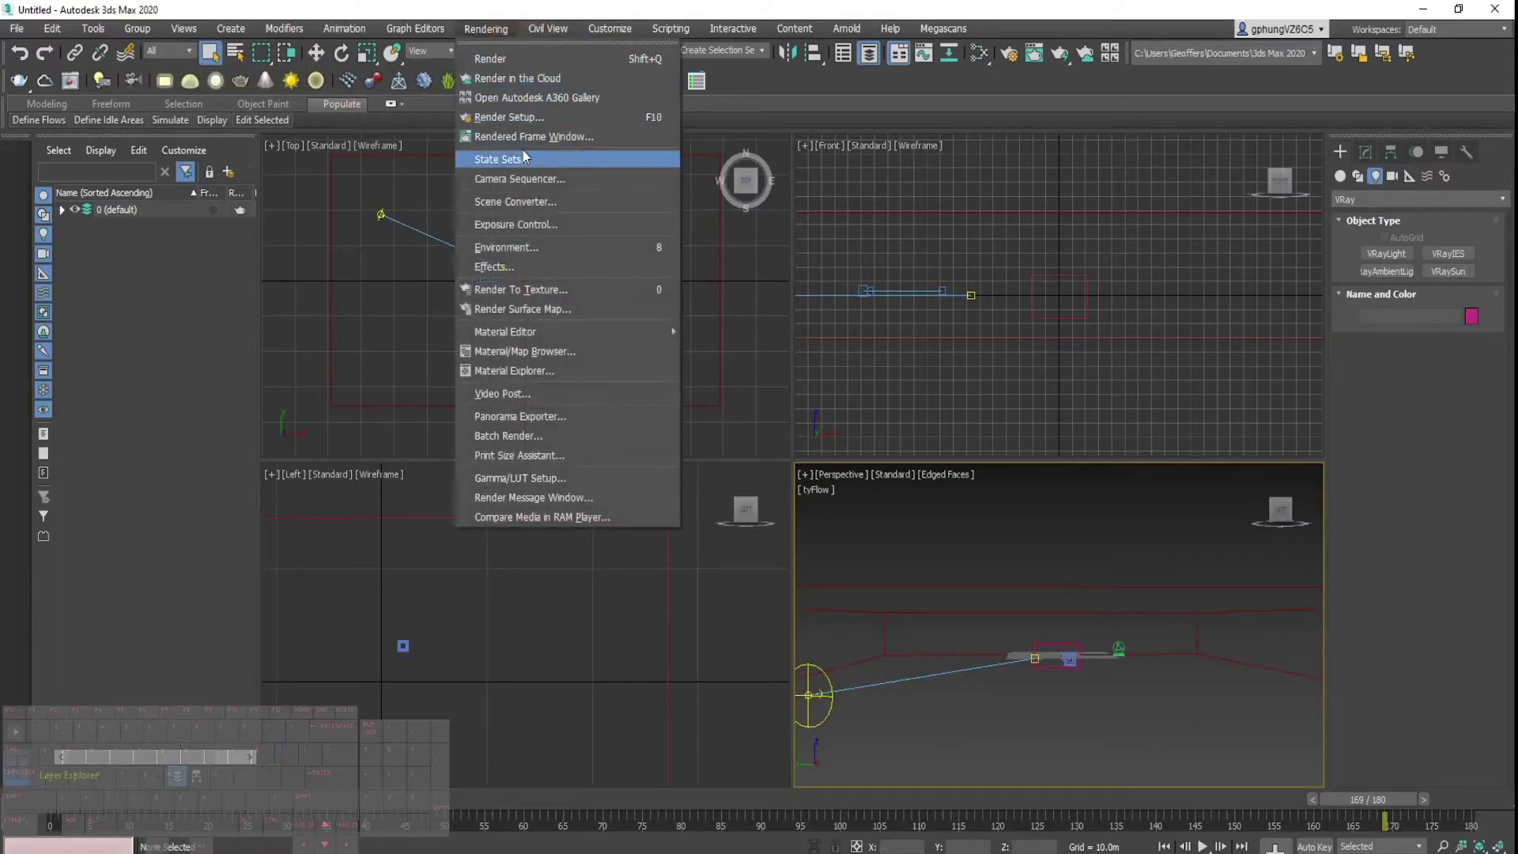
pyautogui.click(541, 224)
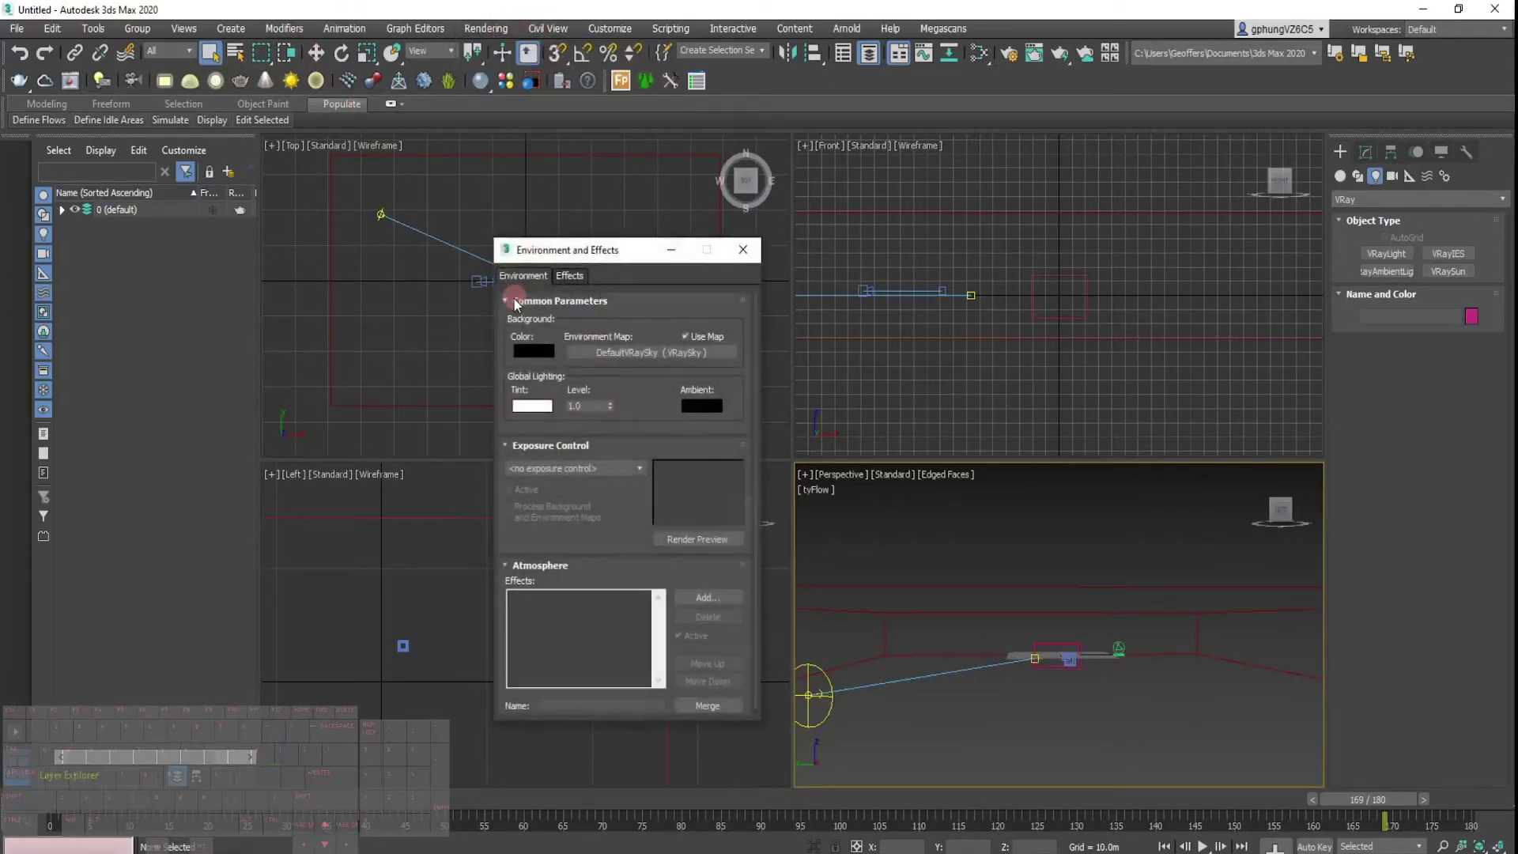
pyautogui.click(594, 468)
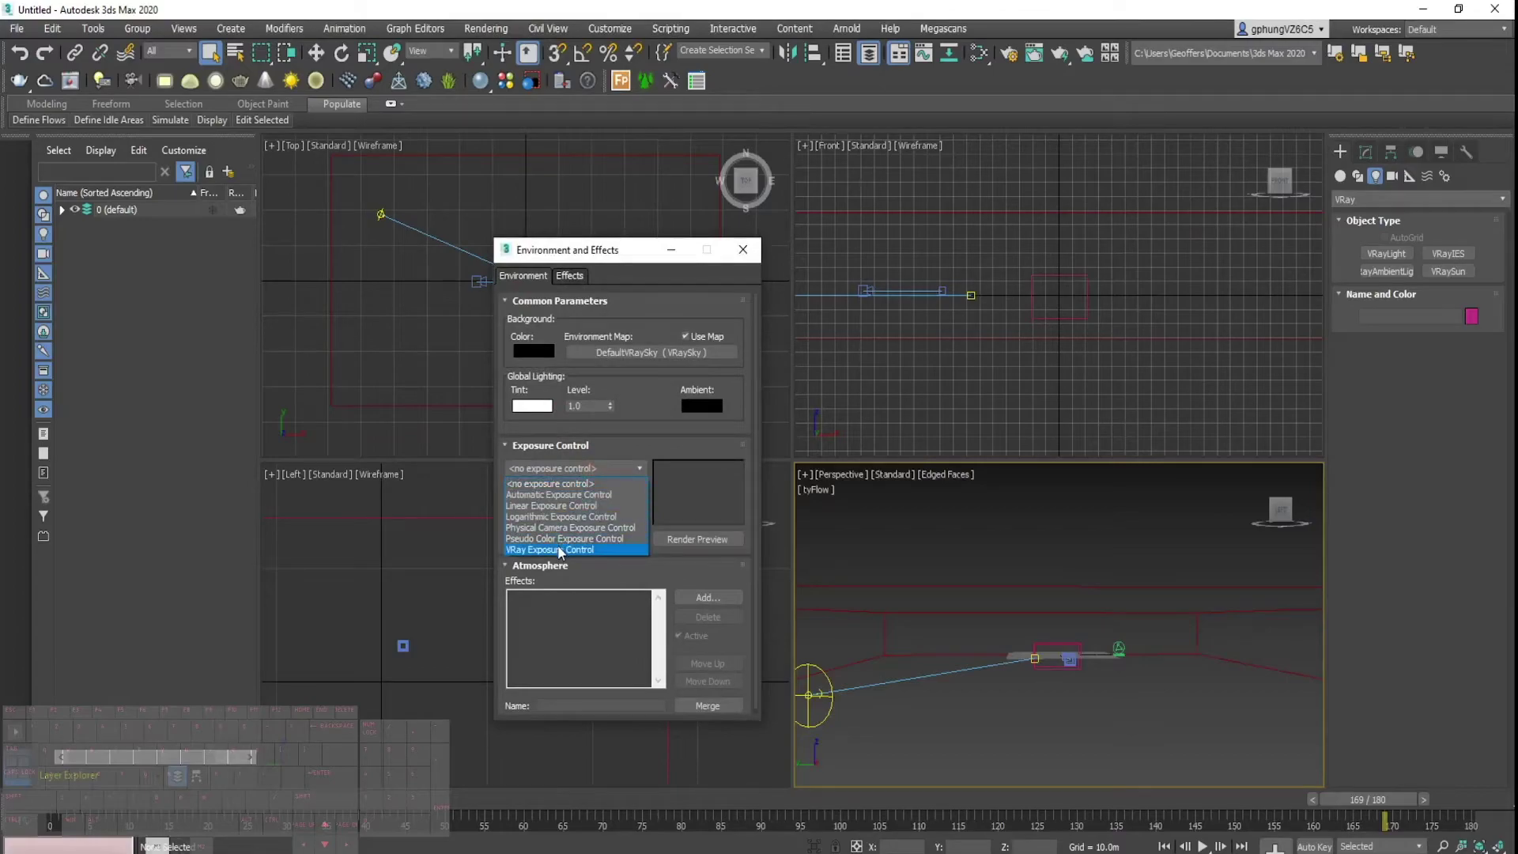
pyautogui.click(559, 550)
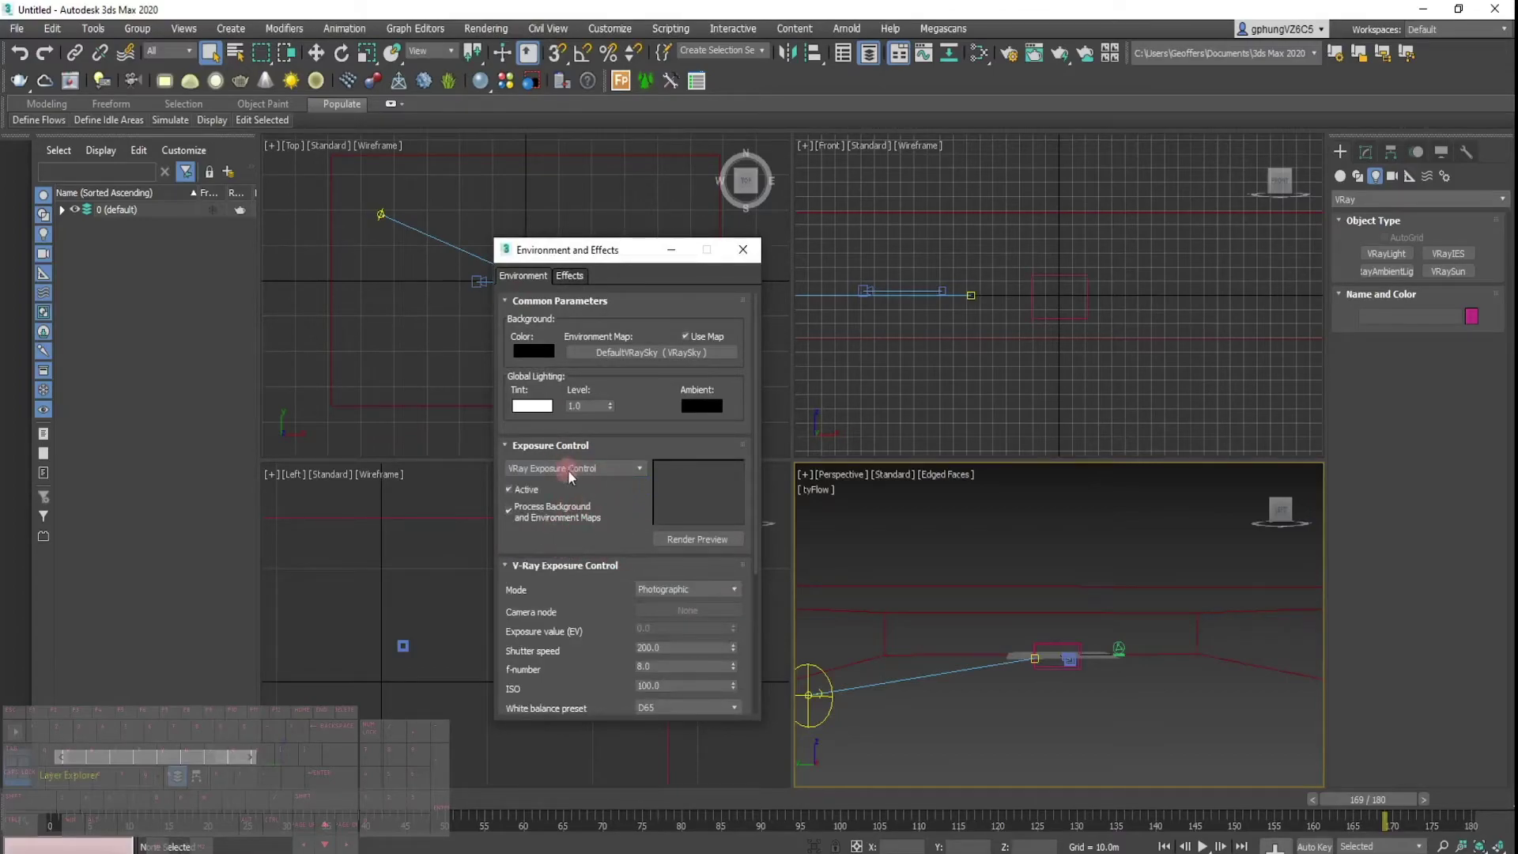
pyautogui.click(740, 251)
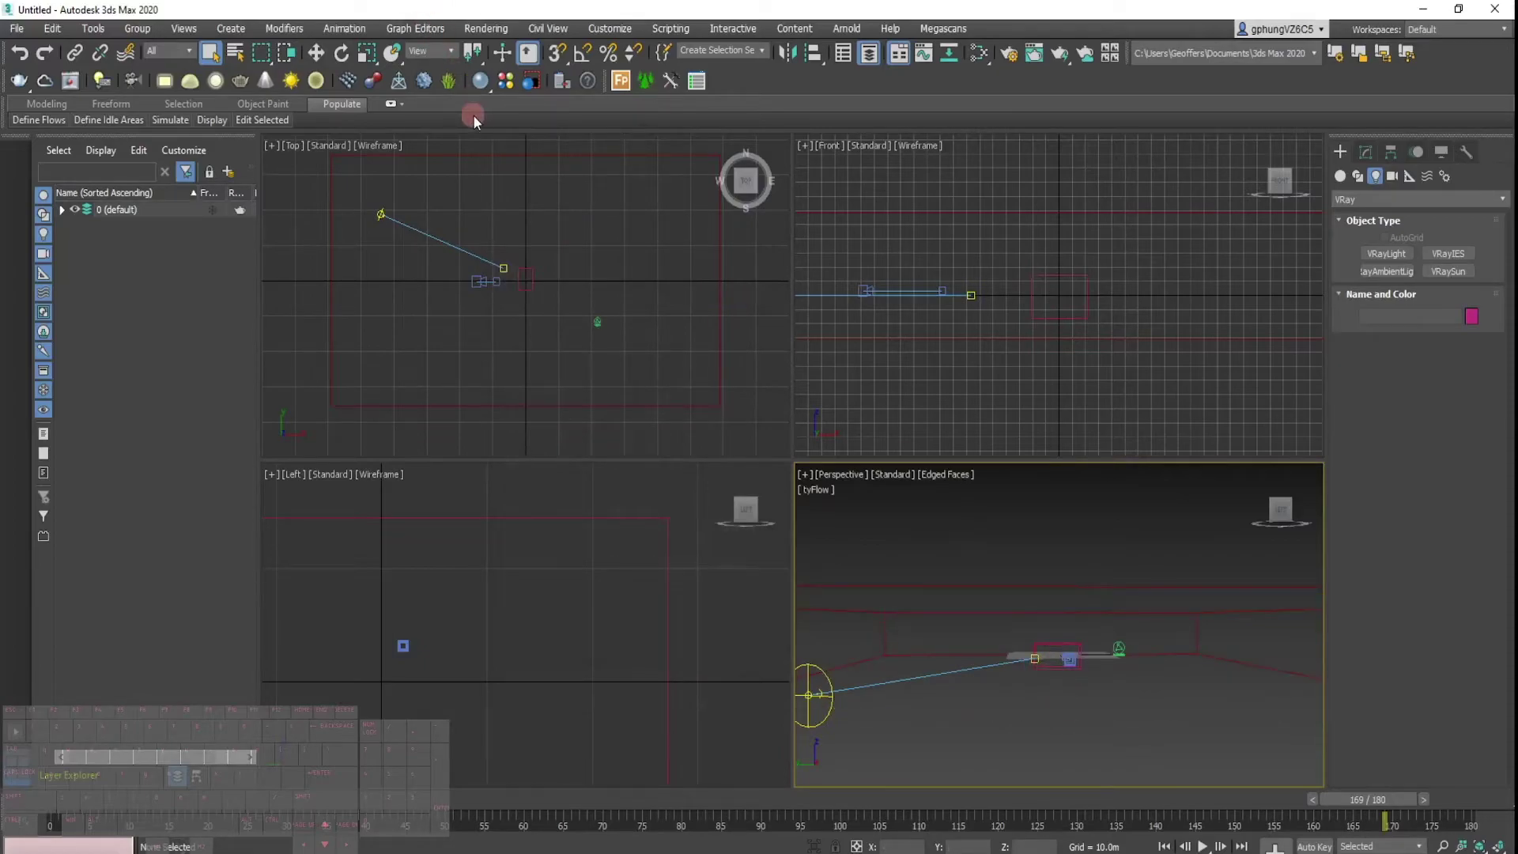
# Load the Alcohol material from the Liquid category of the V-Ray Asset Browser into the Slate Material Editor.
pyautogui.click(508, 81)
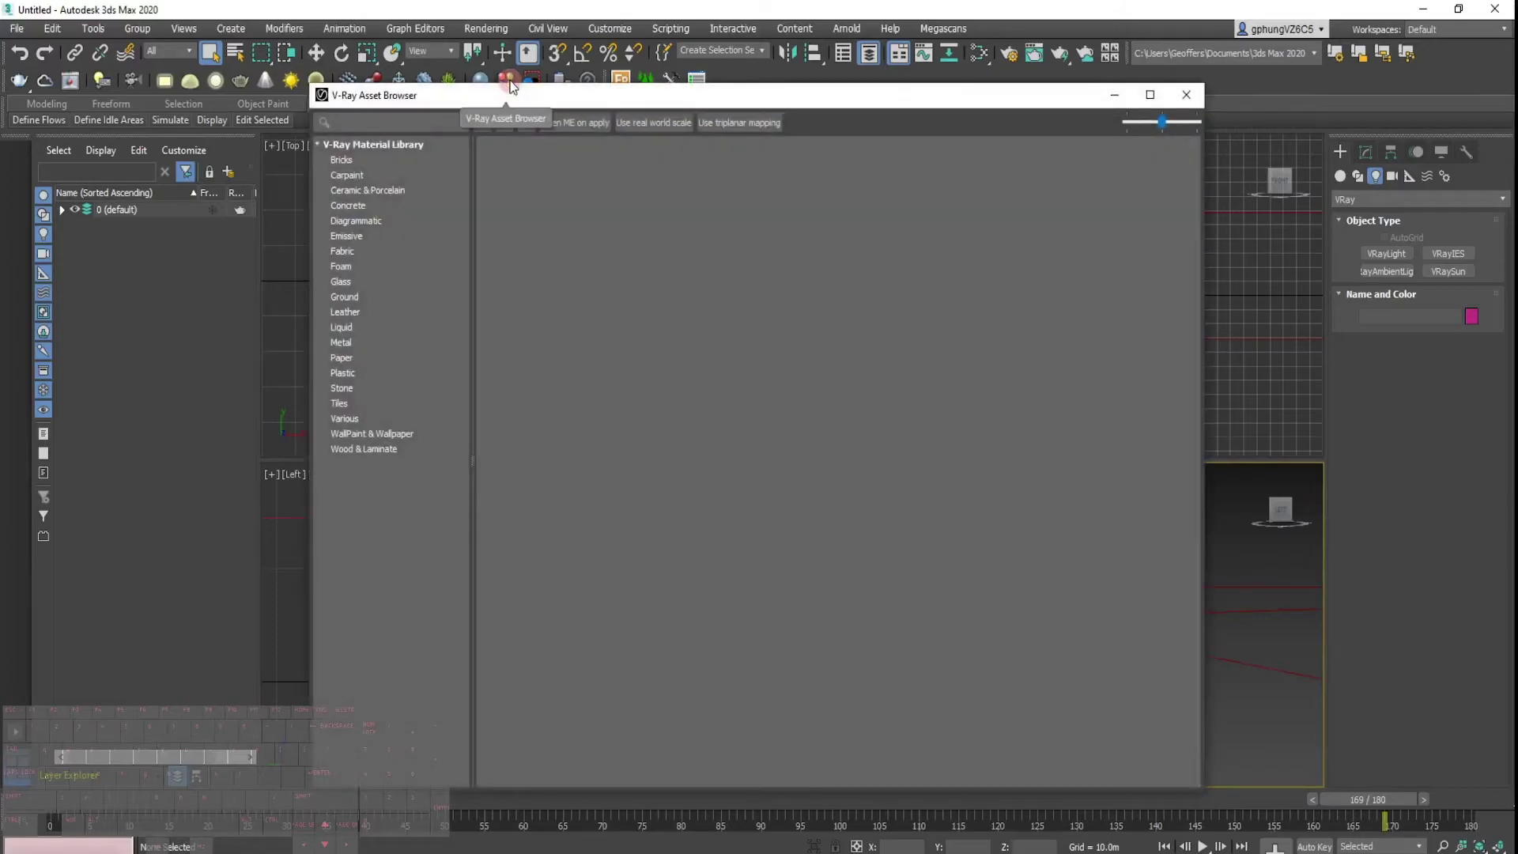
pyautogui.moveTo(809, 107); pyautogui.dragTo(582, 123)
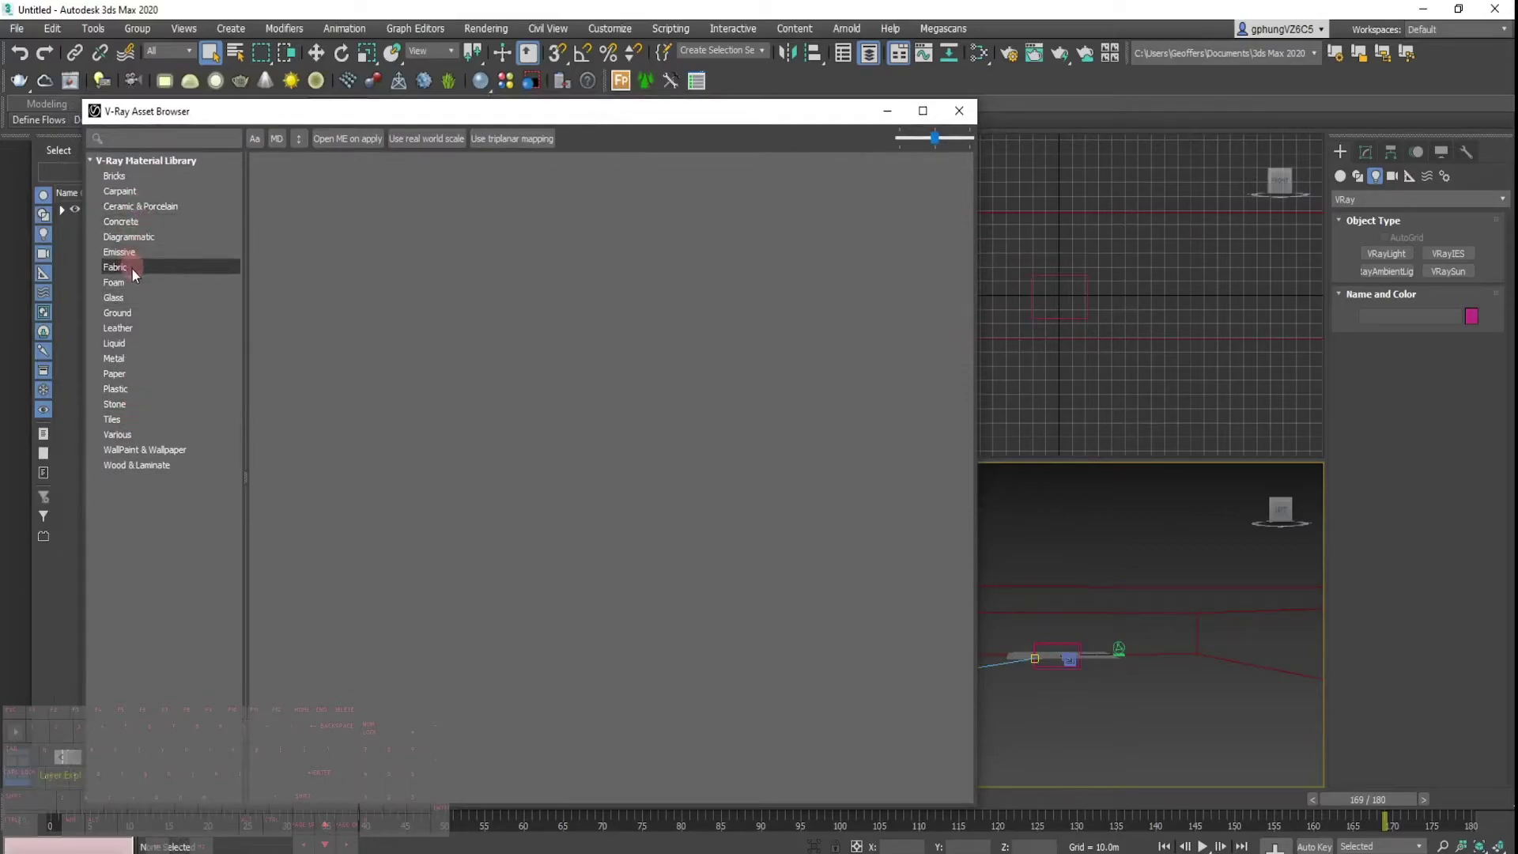
pyautogui.click(126, 345)
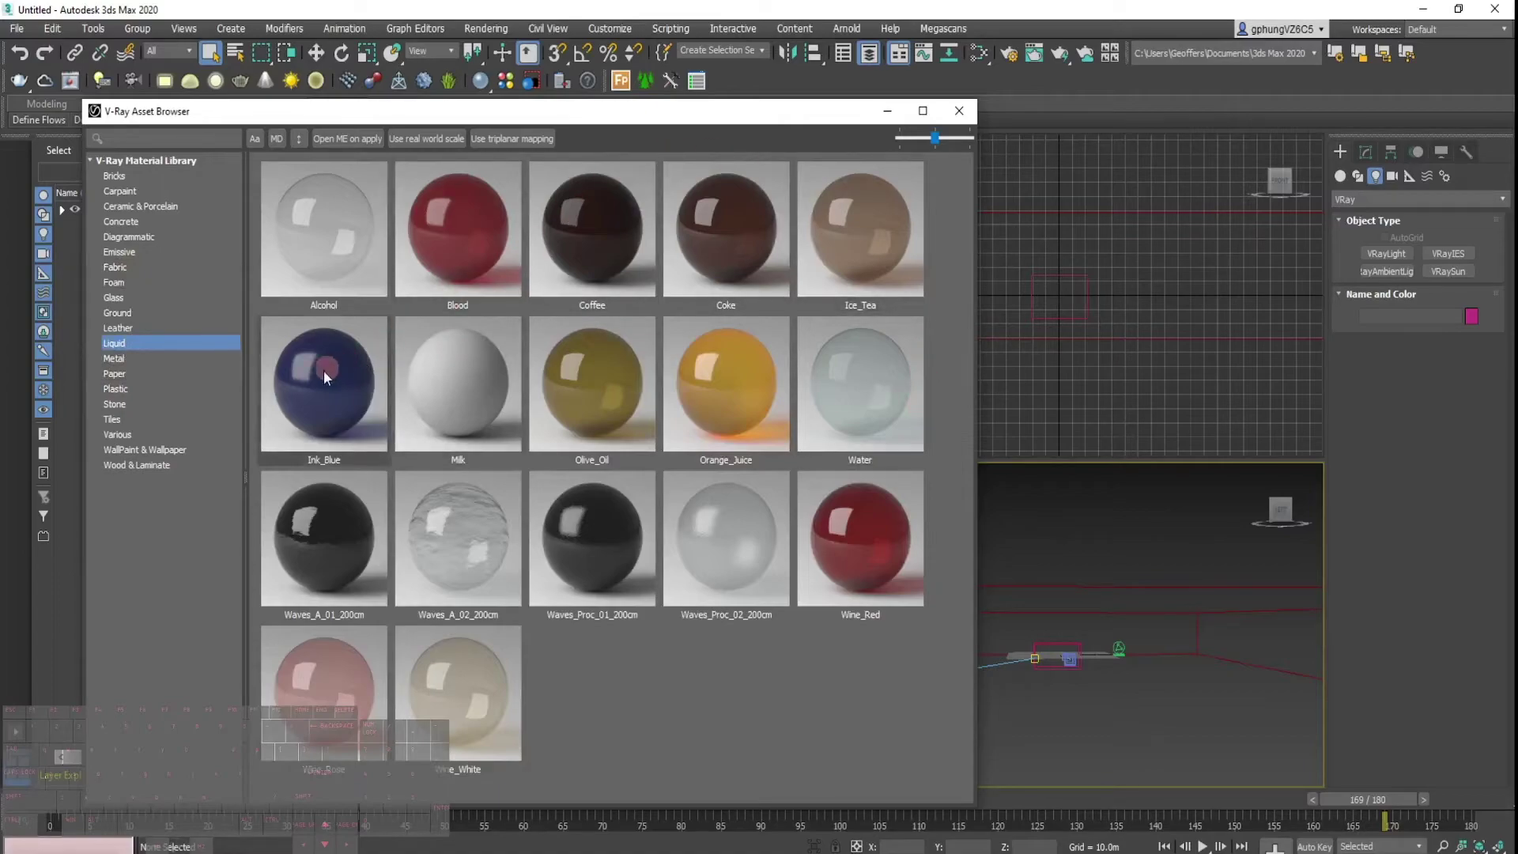
pyautogui.moveTo(321, 248)
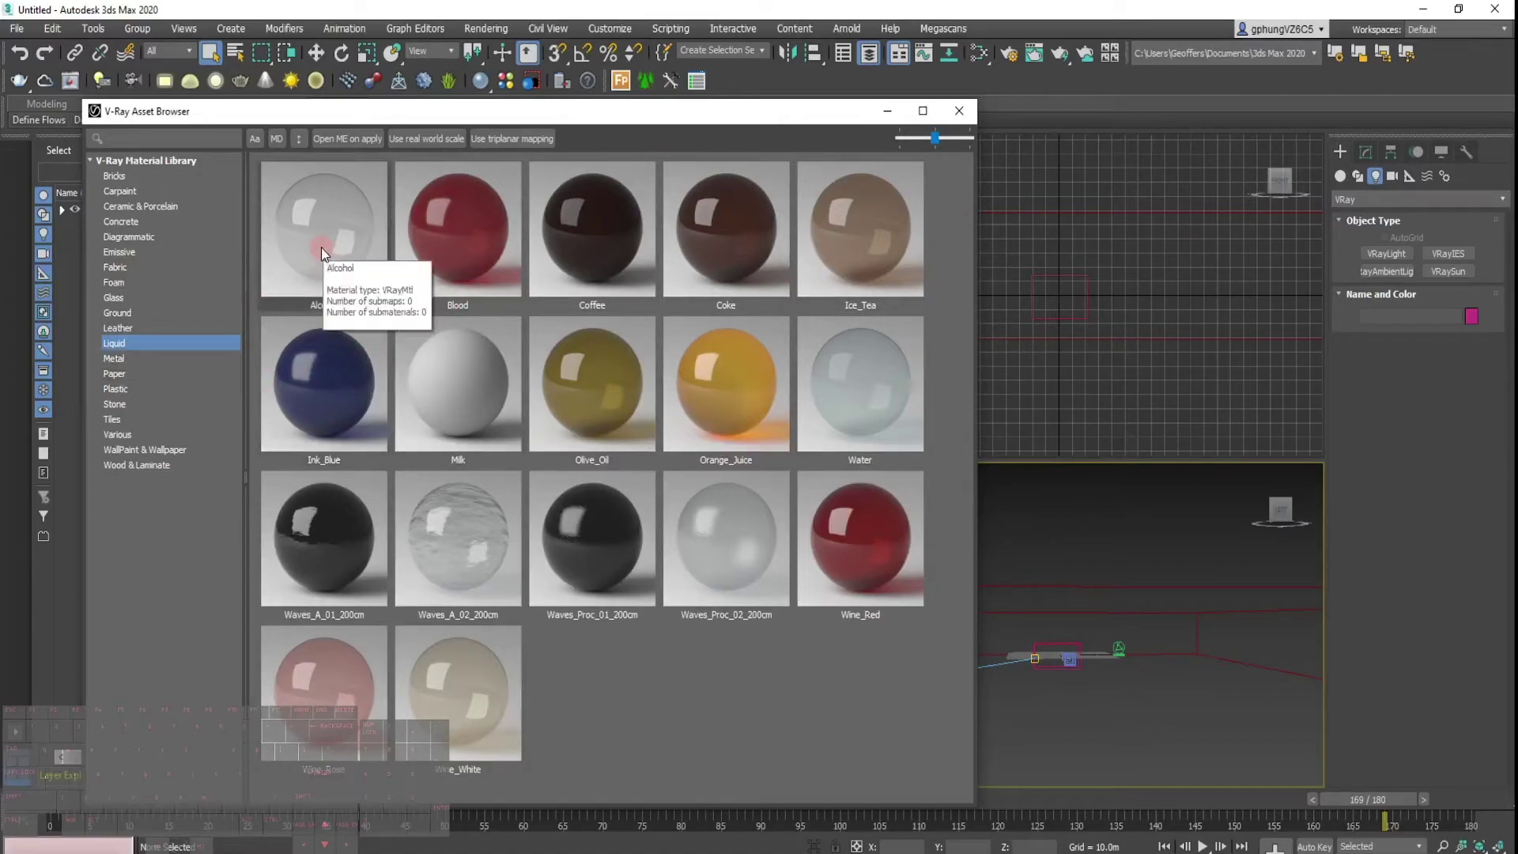
pyautogui.rightClick(329, 242)
pyautogui.click(387, 276)
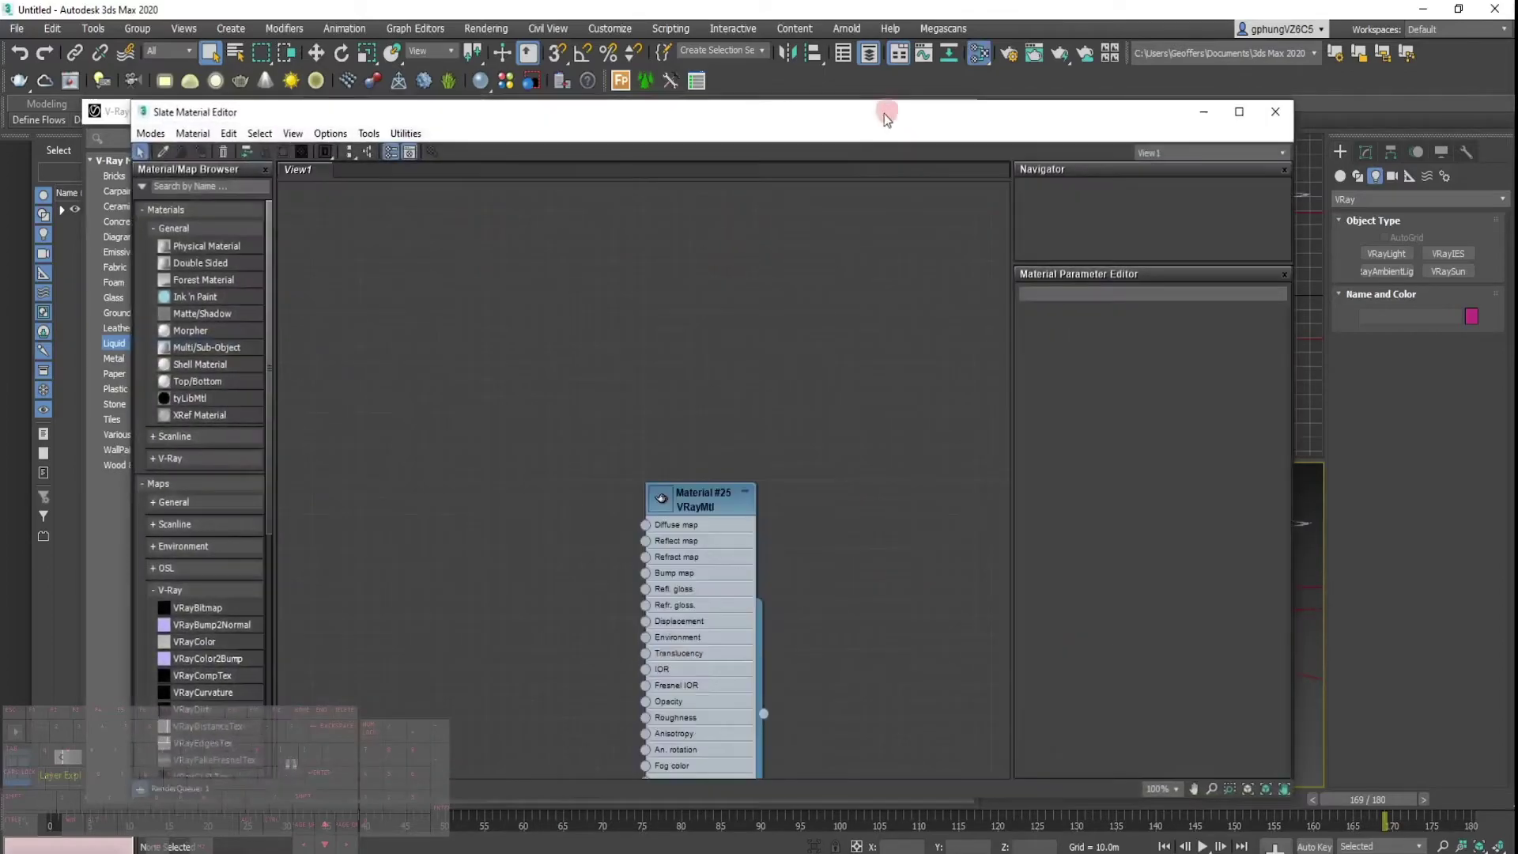
# Assign the loaded VRayMtl liquid material to tyMesher001 and minimize the material editor and asset browser.
pyautogui.moveTo(880, 119); pyautogui.dragTo(609, 82)
pyautogui.scroll(5, 1066, 661)
pyautogui.moveTo(1067, 643); pyautogui.dragTo(1168, 648, button='middle')
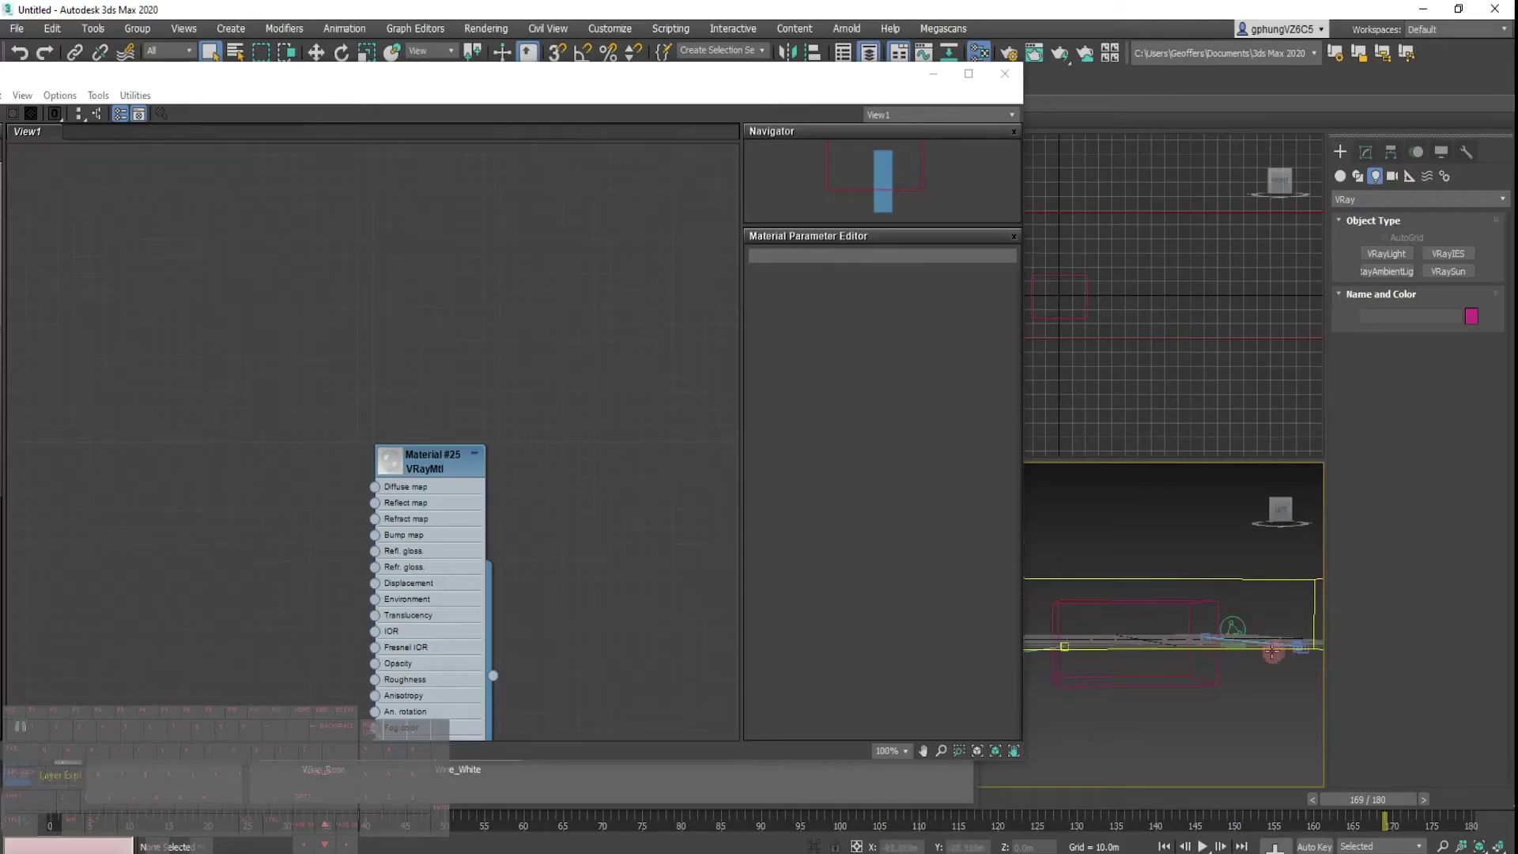
pyautogui.moveTo(1275, 652); pyautogui.dragTo(1246, 663, button='middle')
pyautogui.scroll(3, 1216, 695)
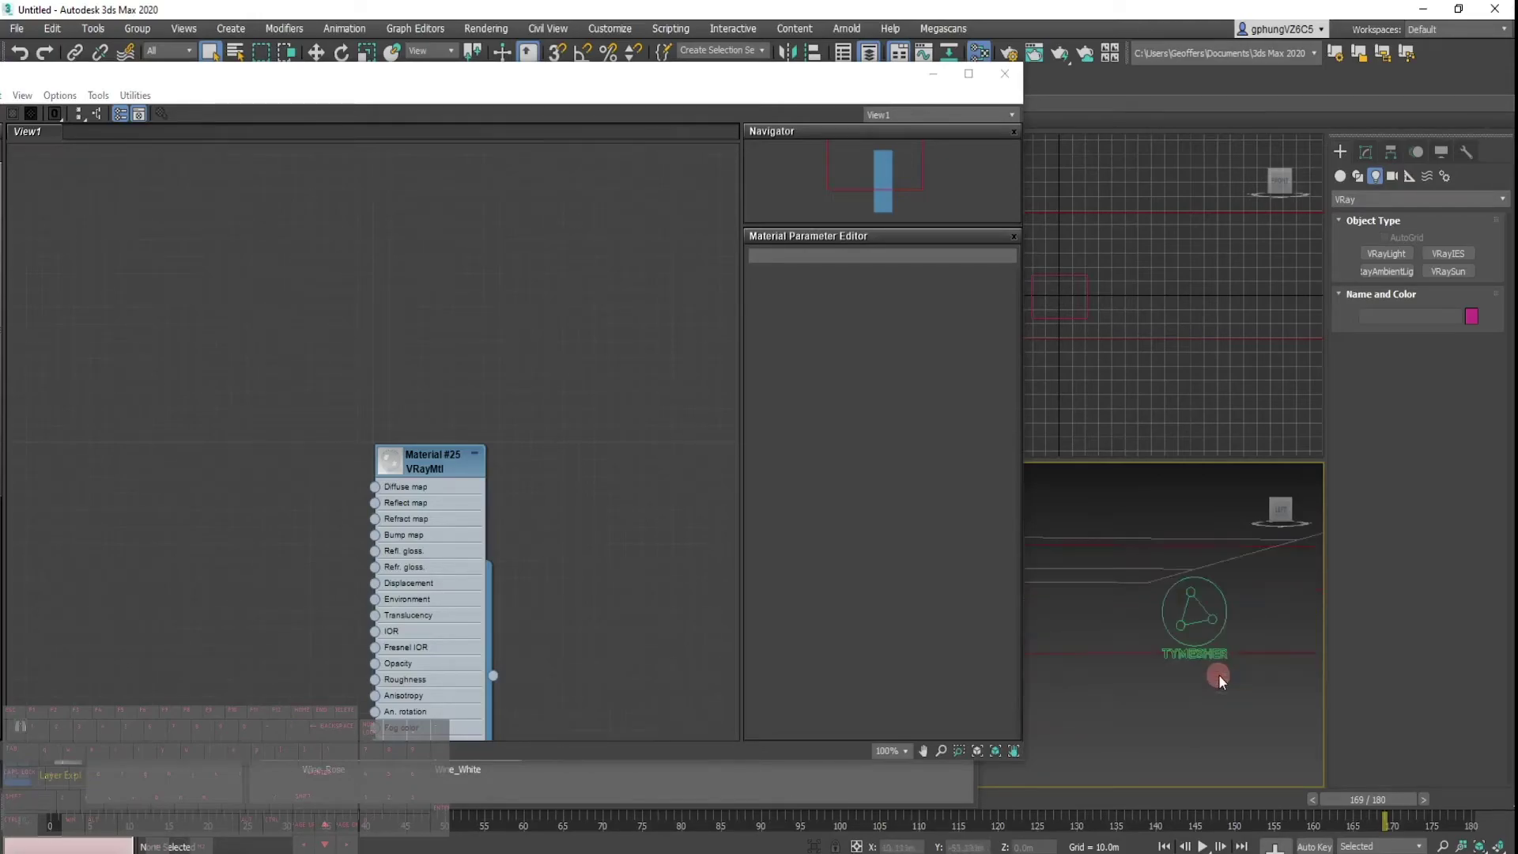
pyautogui.click(1222, 629)
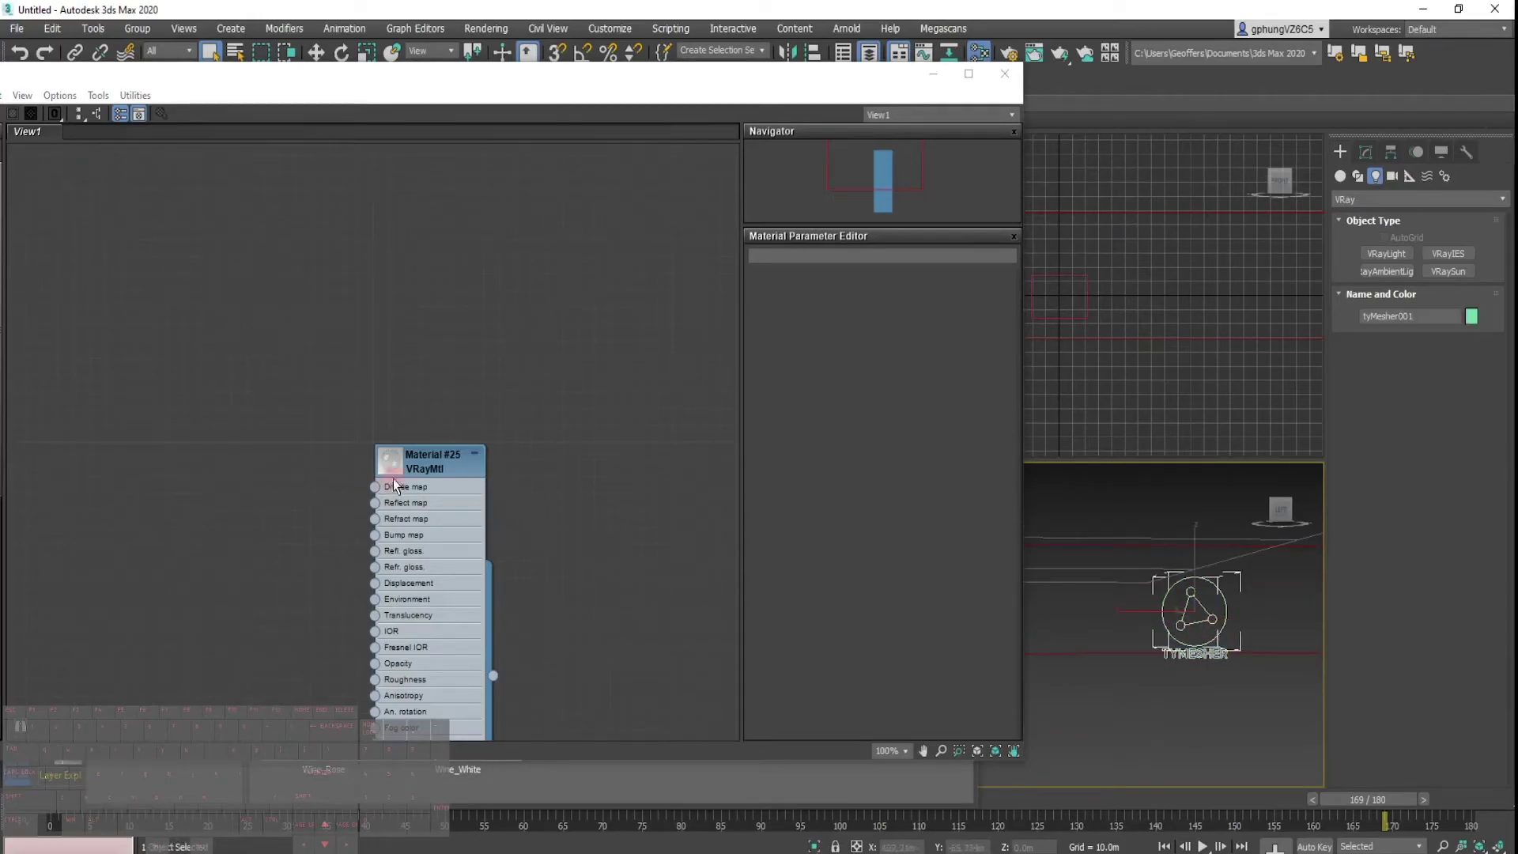
pyautogui.rightClick(418, 457)
pyautogui.click(518, 47)
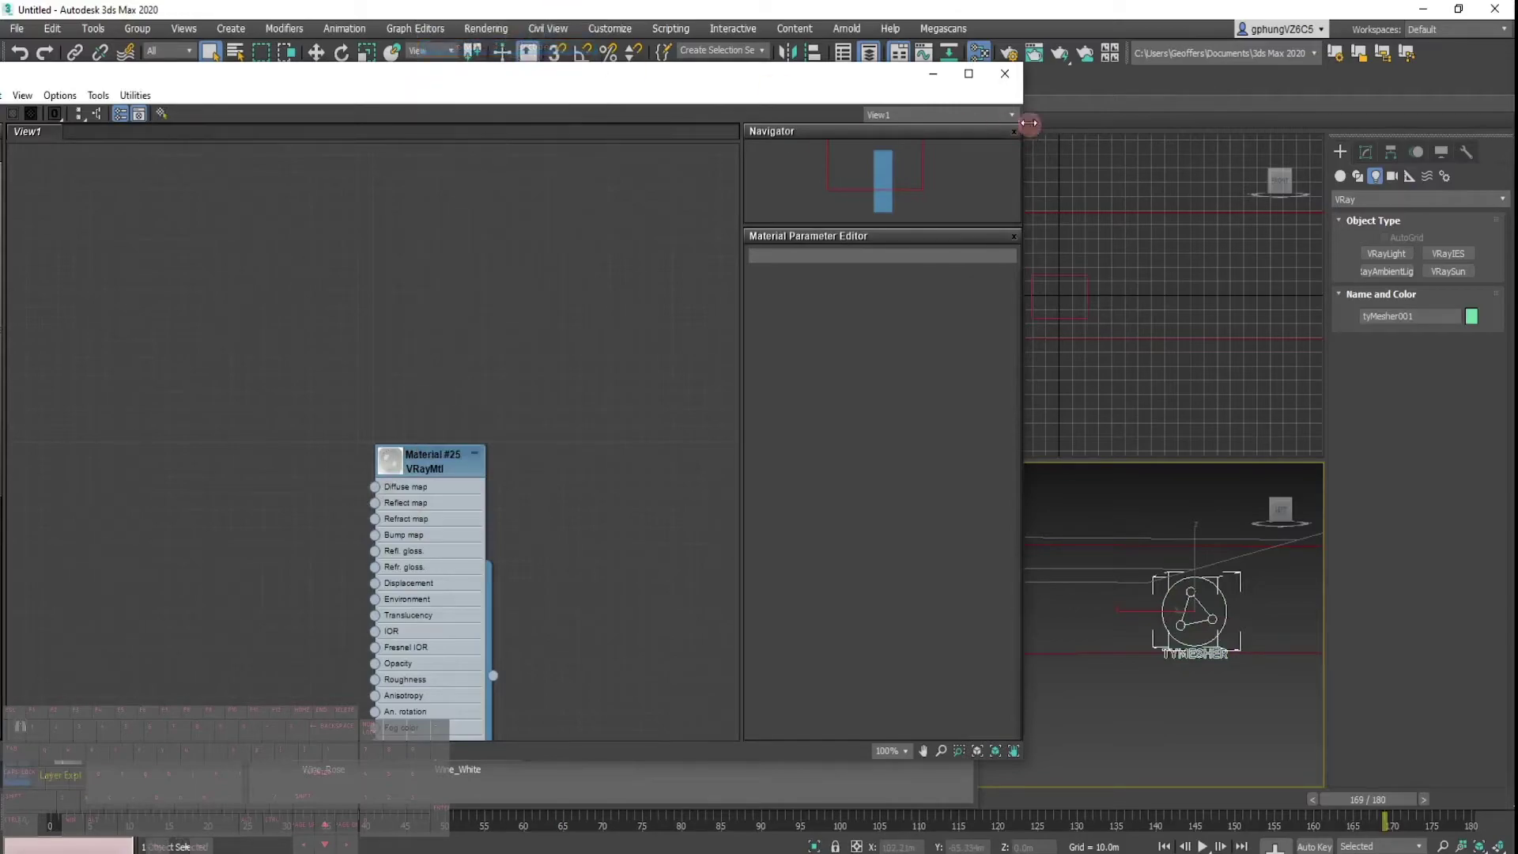
pyautogui.click(935, 82)
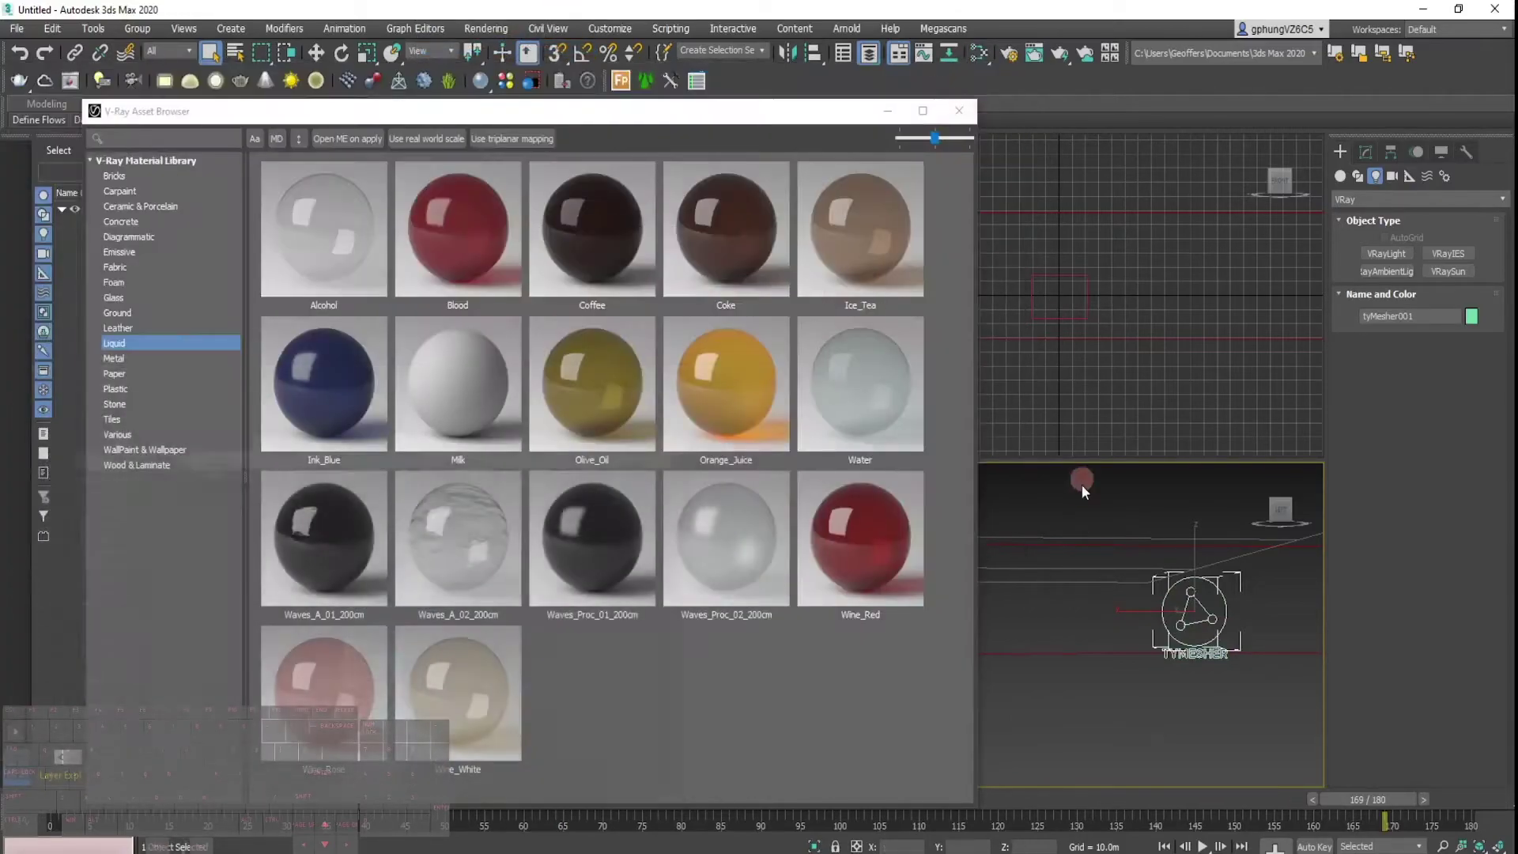
pyautogui.click(890, 111)
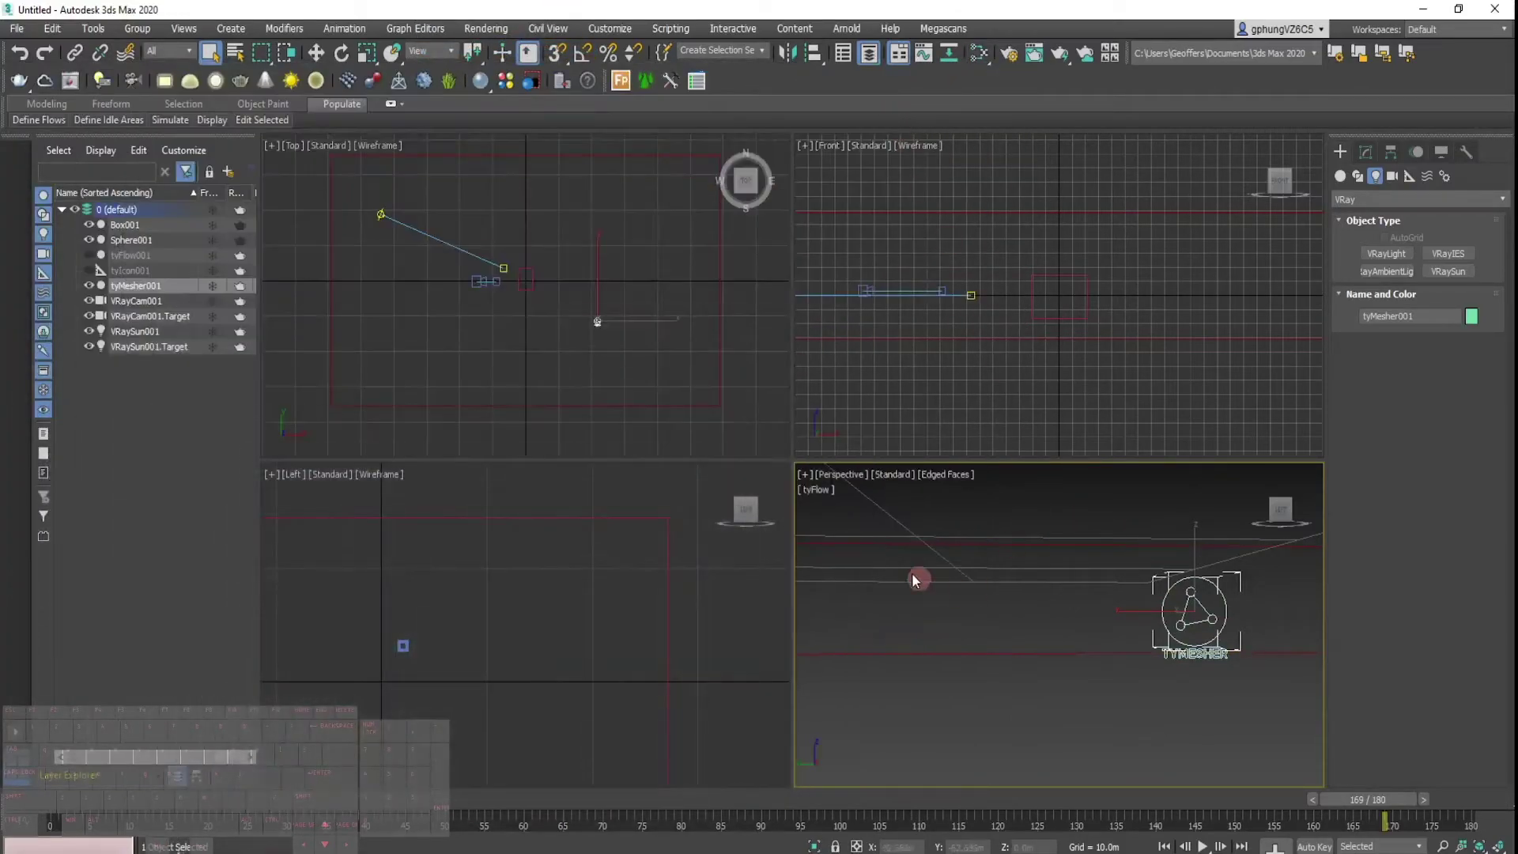
# Set the Perspective viewport to Performance quality and go to frame 114 to view the blobmesh.
pyautogui.click(899, 471)
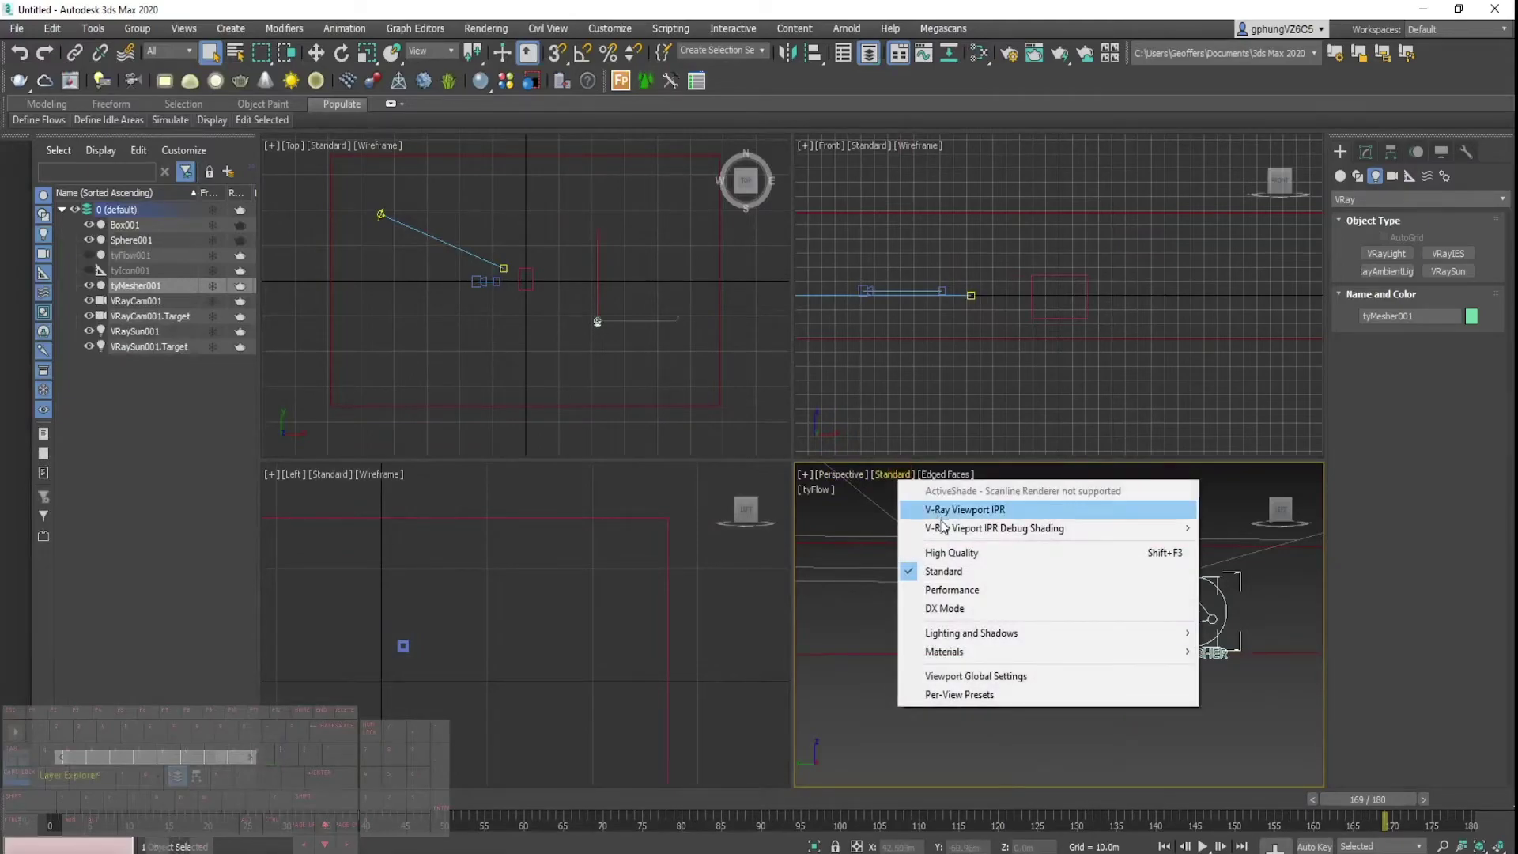
pyautogui.click(972, 591)
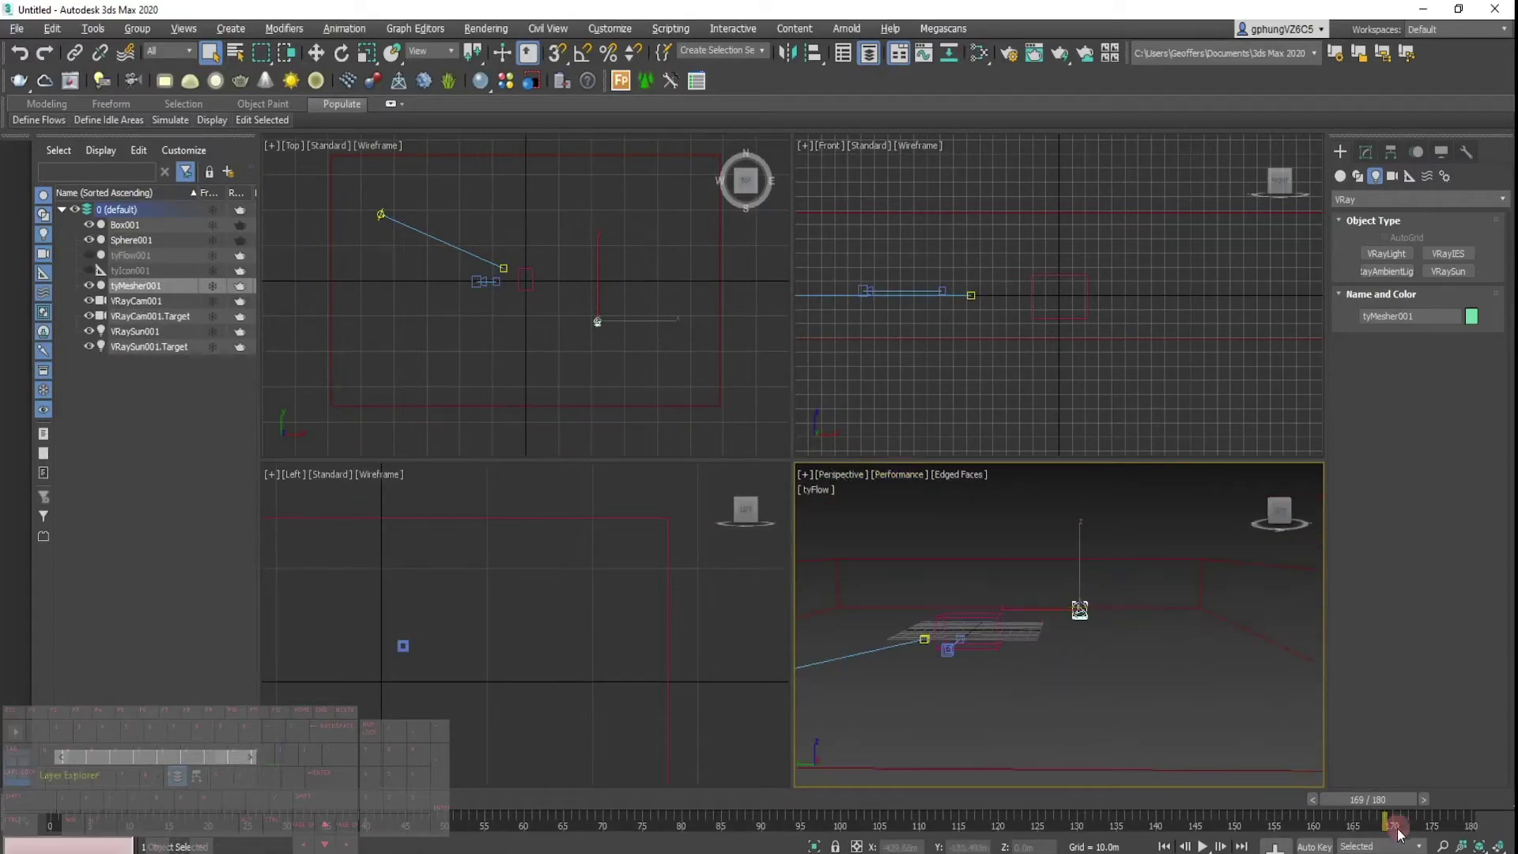
pyautogui.moveTo(1370, 805); pyautogui.dragTo(957, 638)
pyautogui.scroll(5, 973, 576)
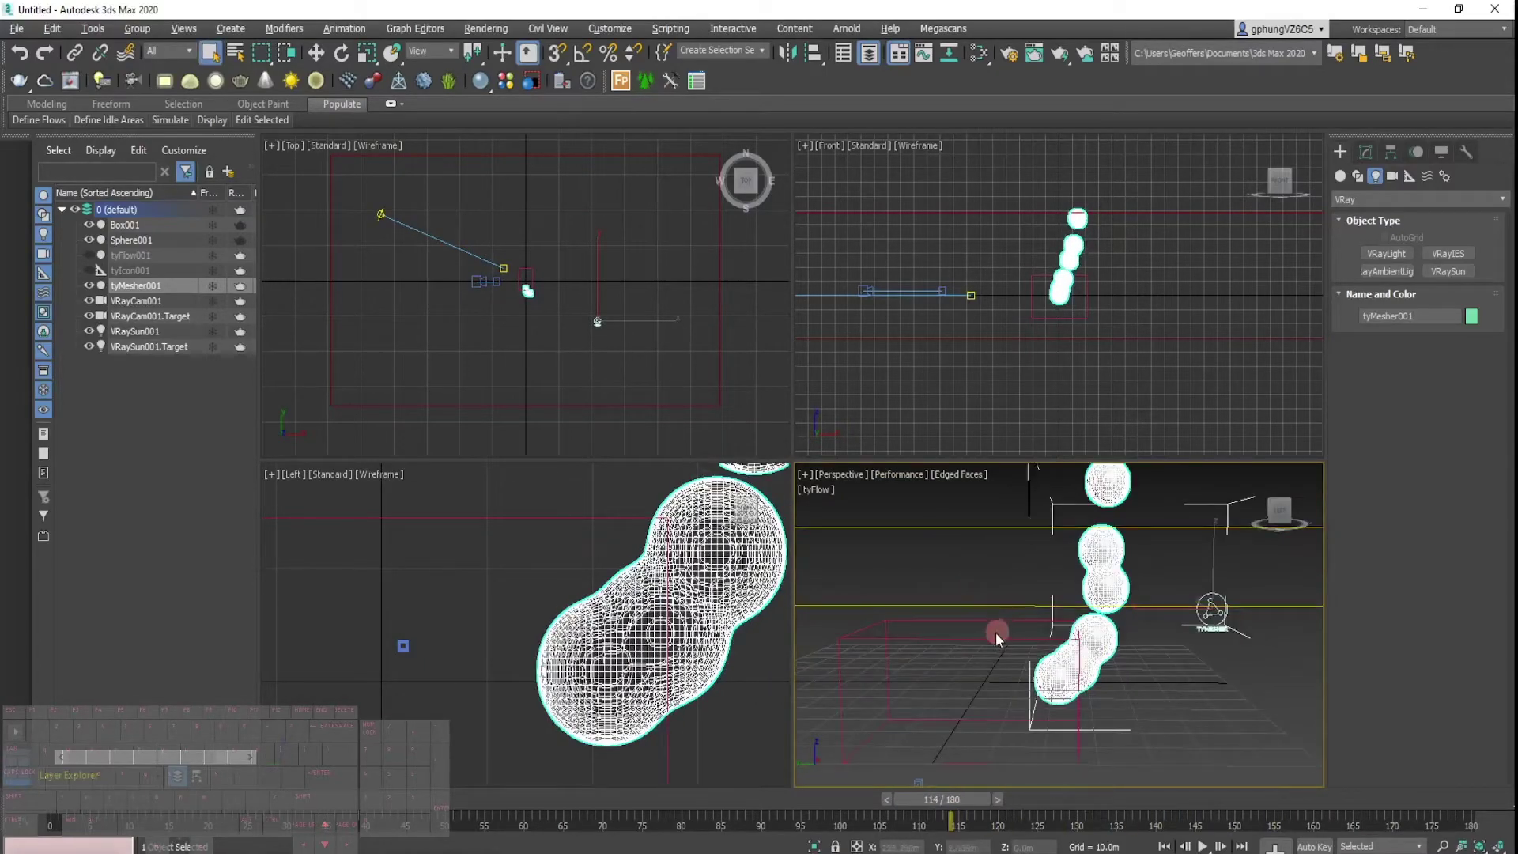
pyautogui.keyDown('alt'); pyautogui.moveTo(991, 635); pyautogui.dragTo(996, 627, button='middle'); pyautogui.keyUp('alt')
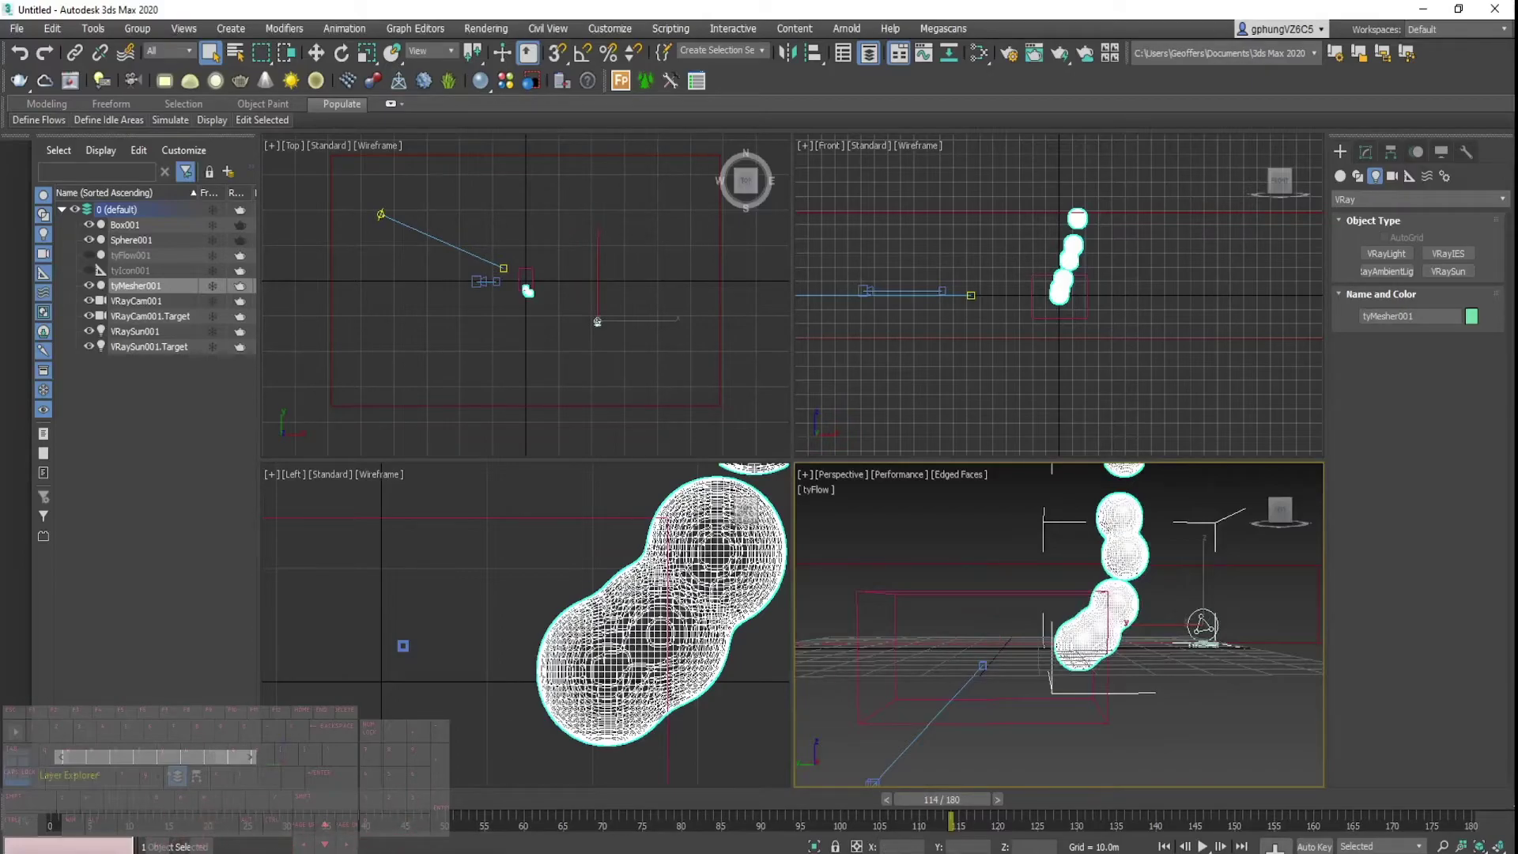
# Switch to the Mixamo site in the browser, search for "magic", and apply the Magic Heal animation to the character.
pyautogui.hotkey('alt', 'Tab')
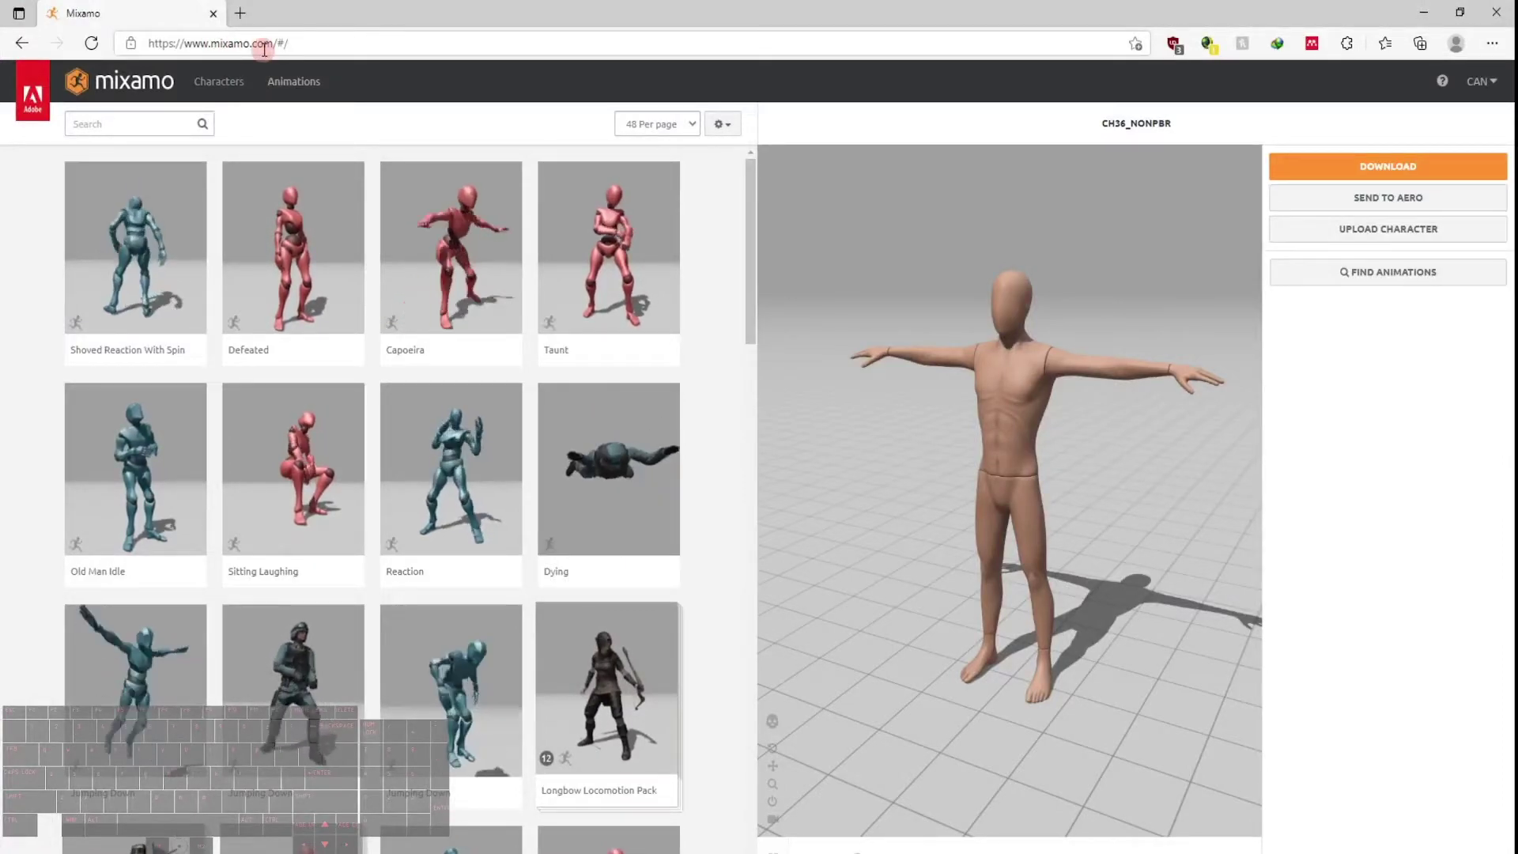
pyautogui.click(139, 124)
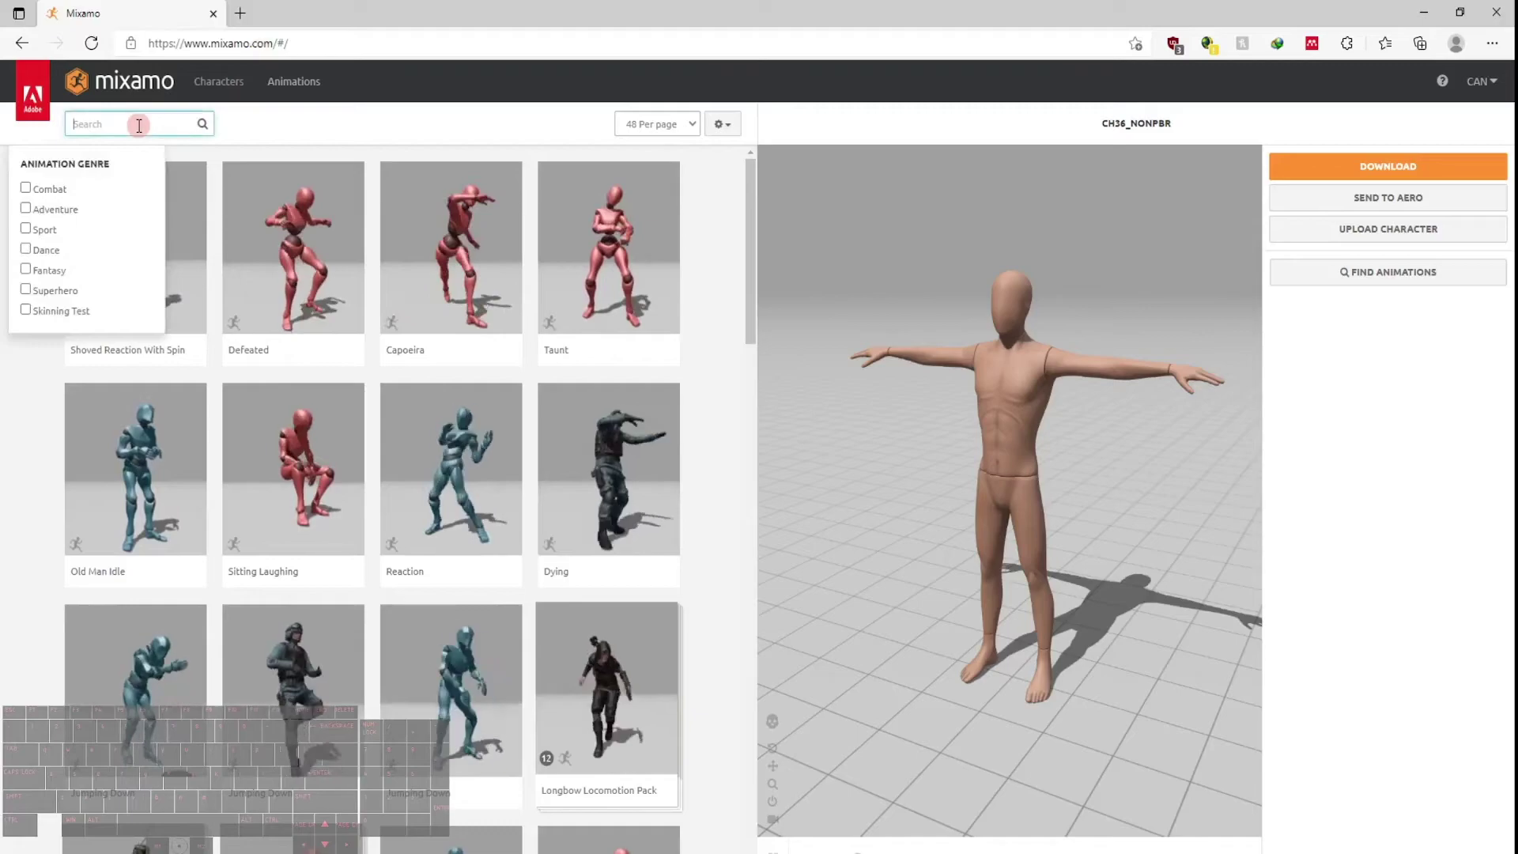
pyautogui.write('m')
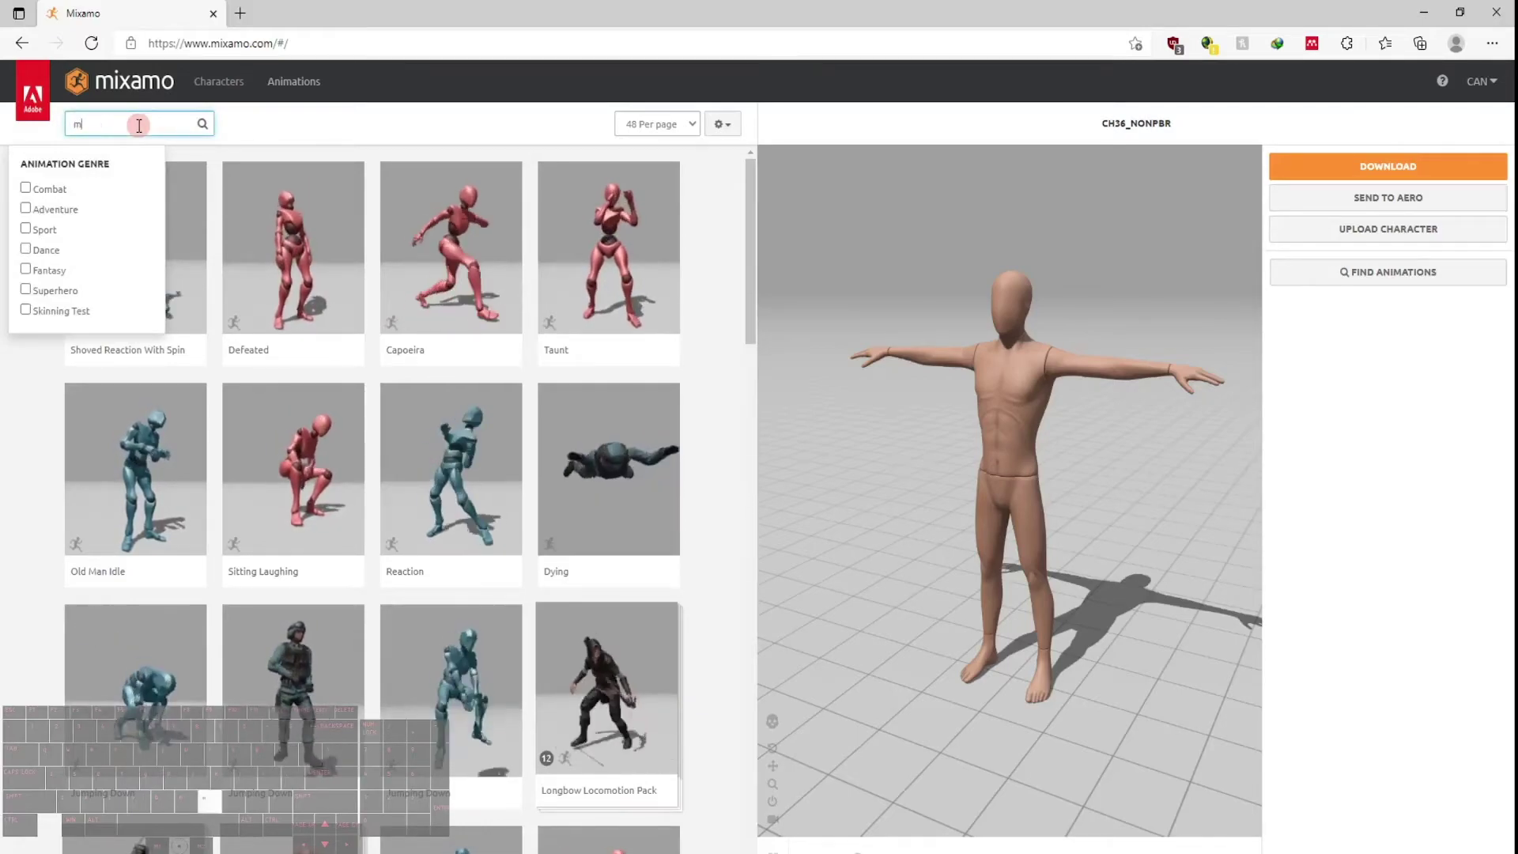
pyautogui.write('agic')
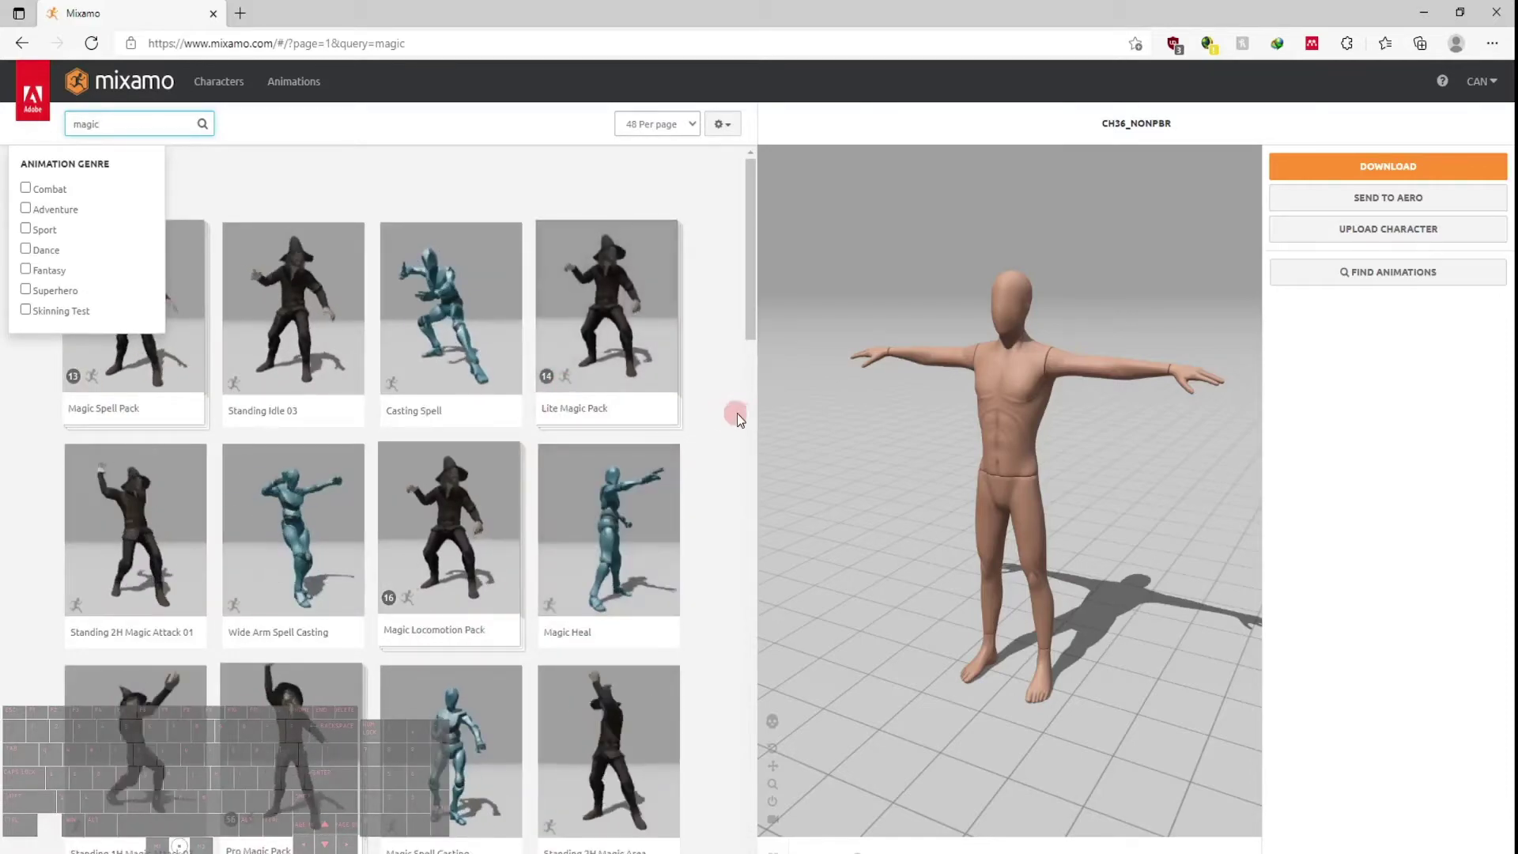
pyautogui.scroll(-1, 719, 566)
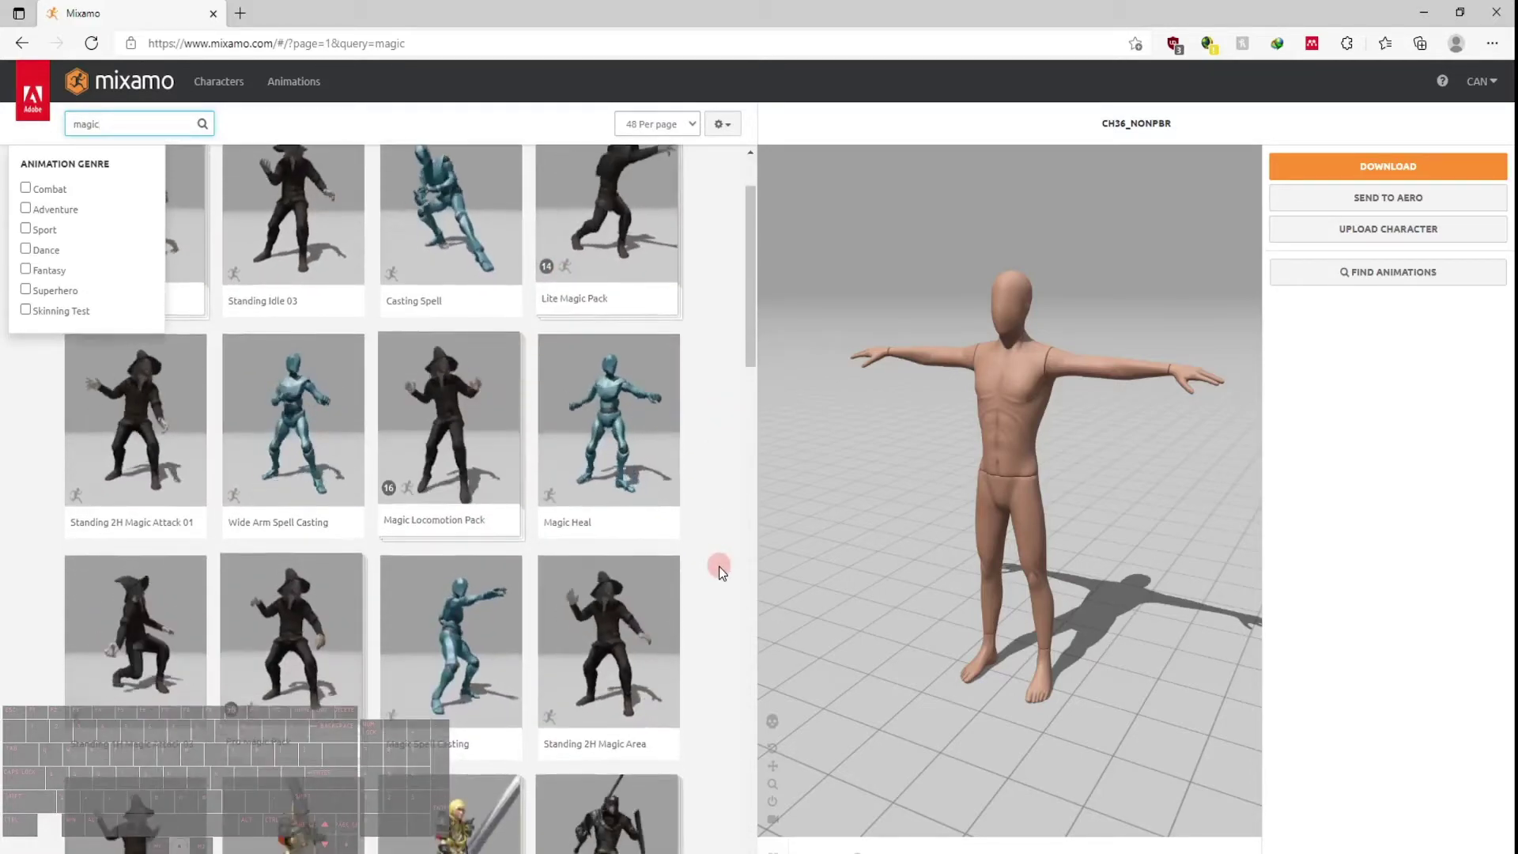
pyautogui.click(610, 449)
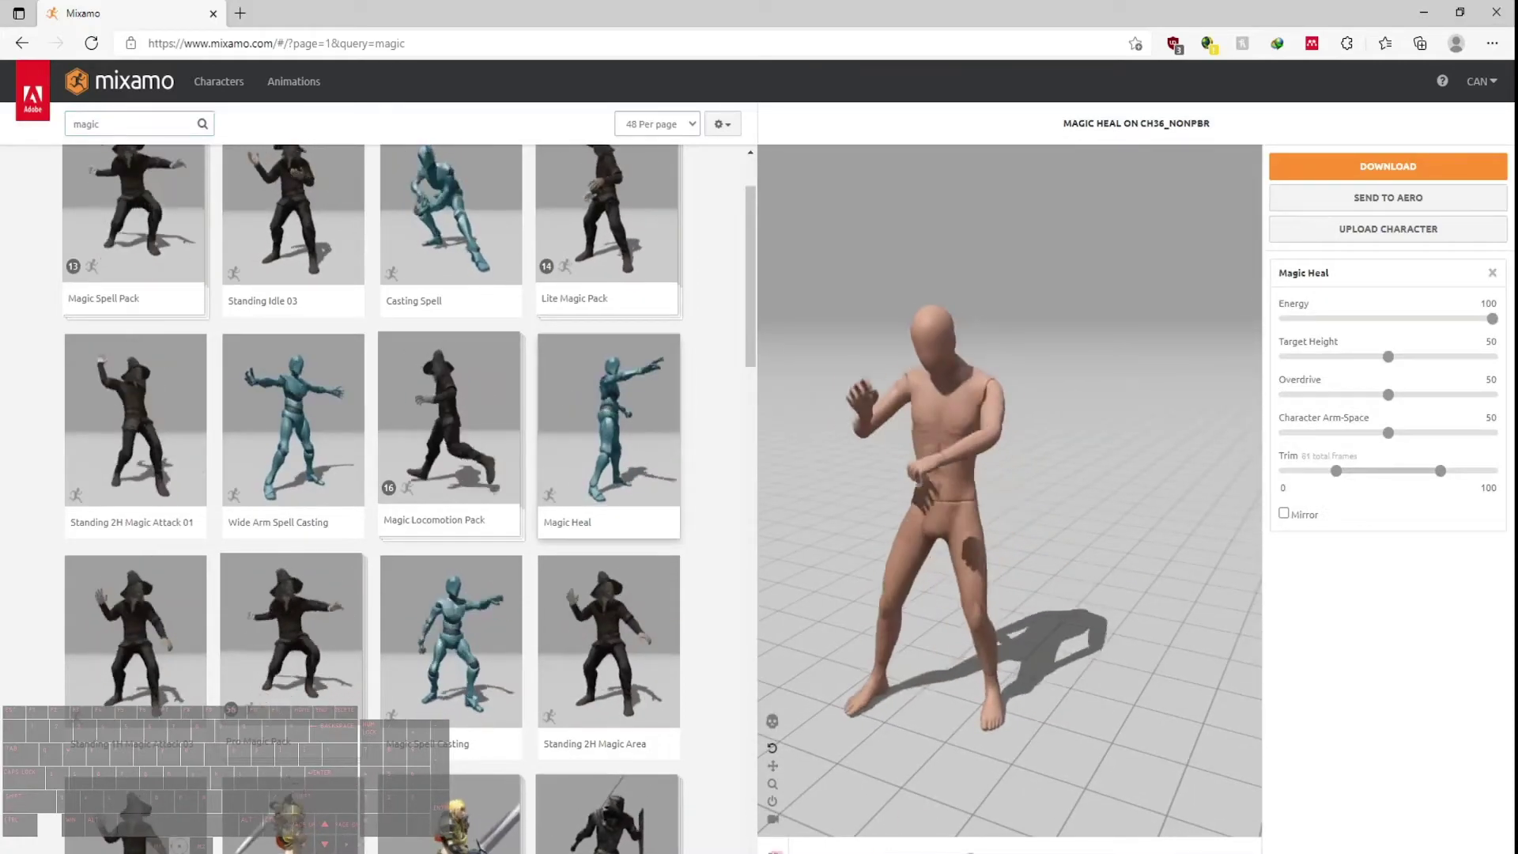
# Review the Magic Heal download settings with the FBX Binary(.fbx) format, and close them without downloading.
pyautogui.click(1353, 166)
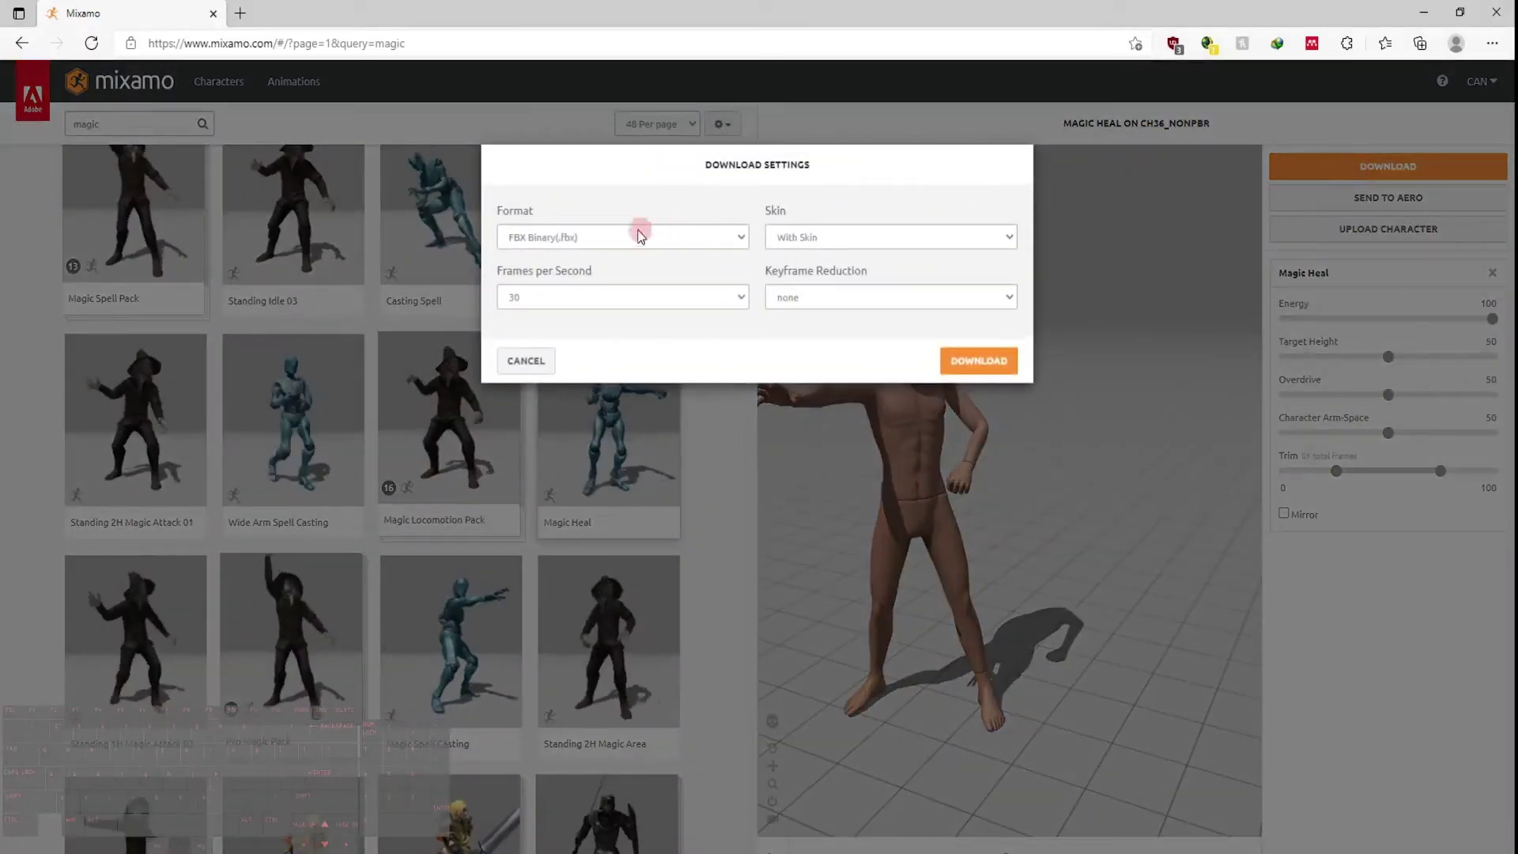
pyautogui.click(580, 237)
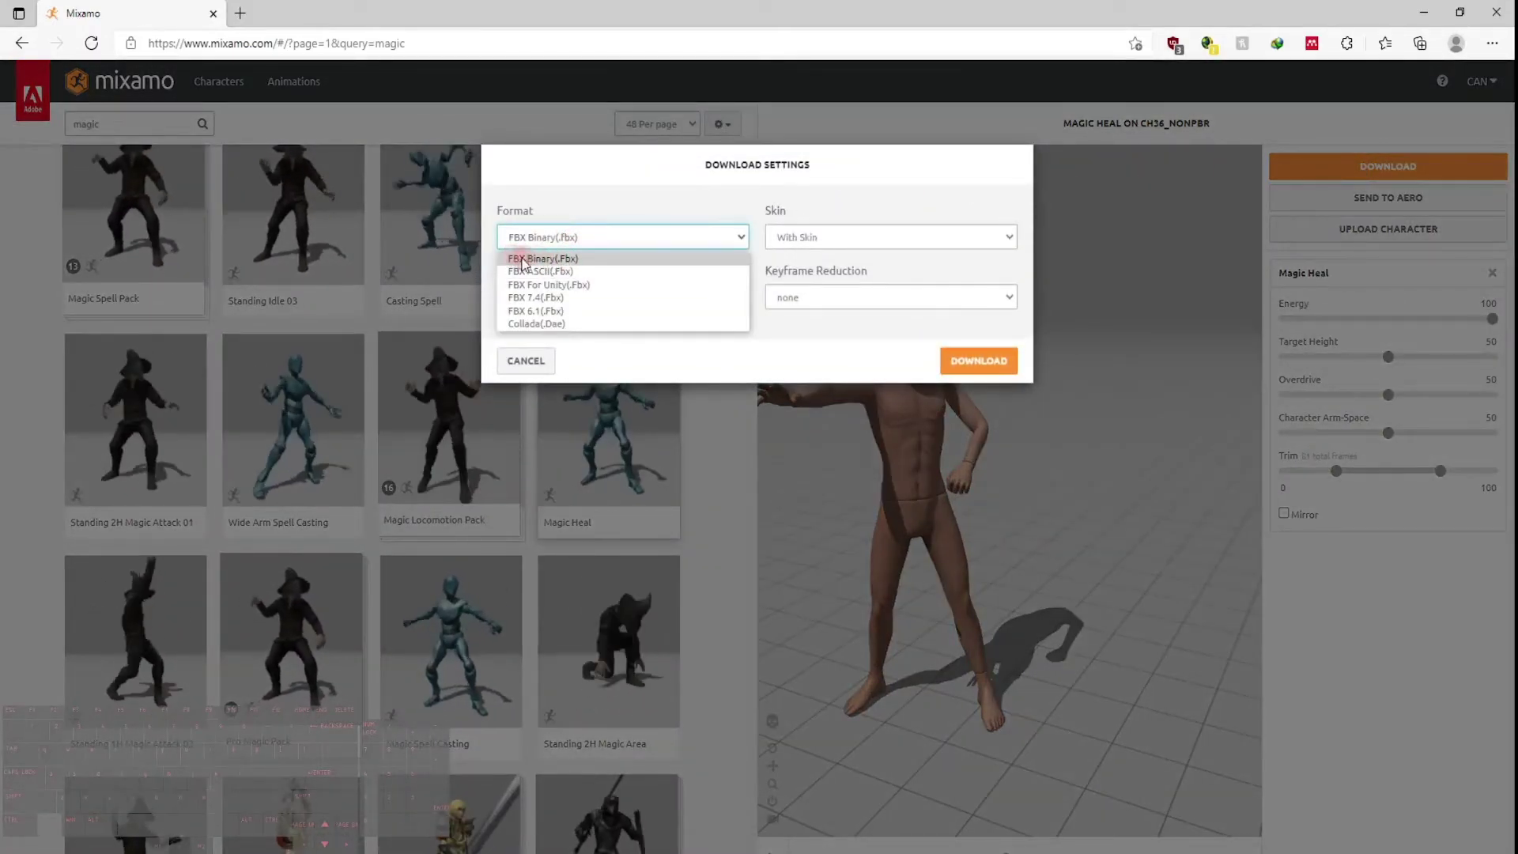
pyautogui.click(601, 260)
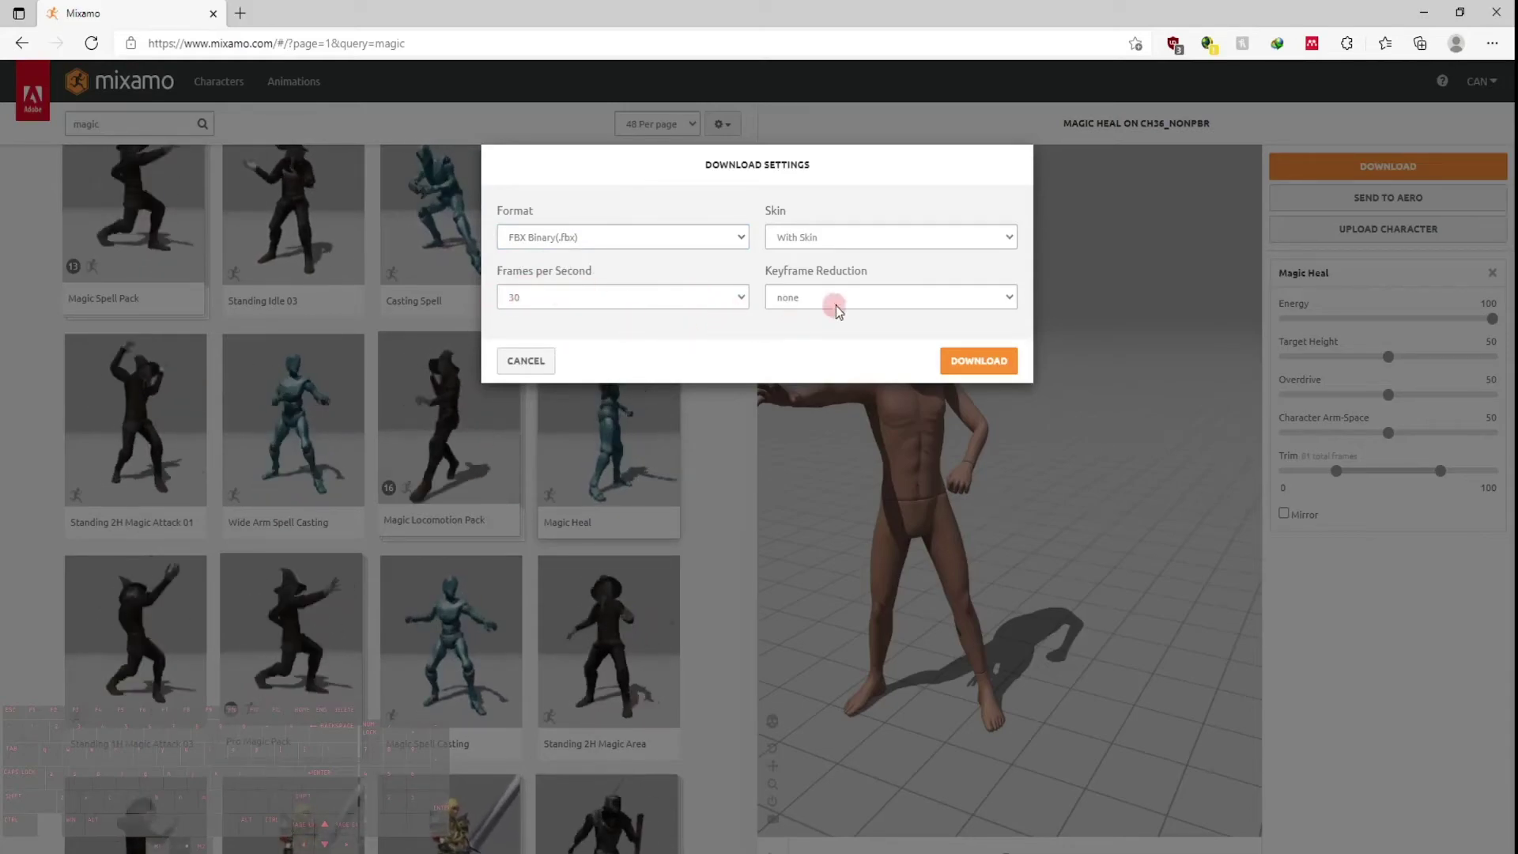
pyautogui.click(542, 363)
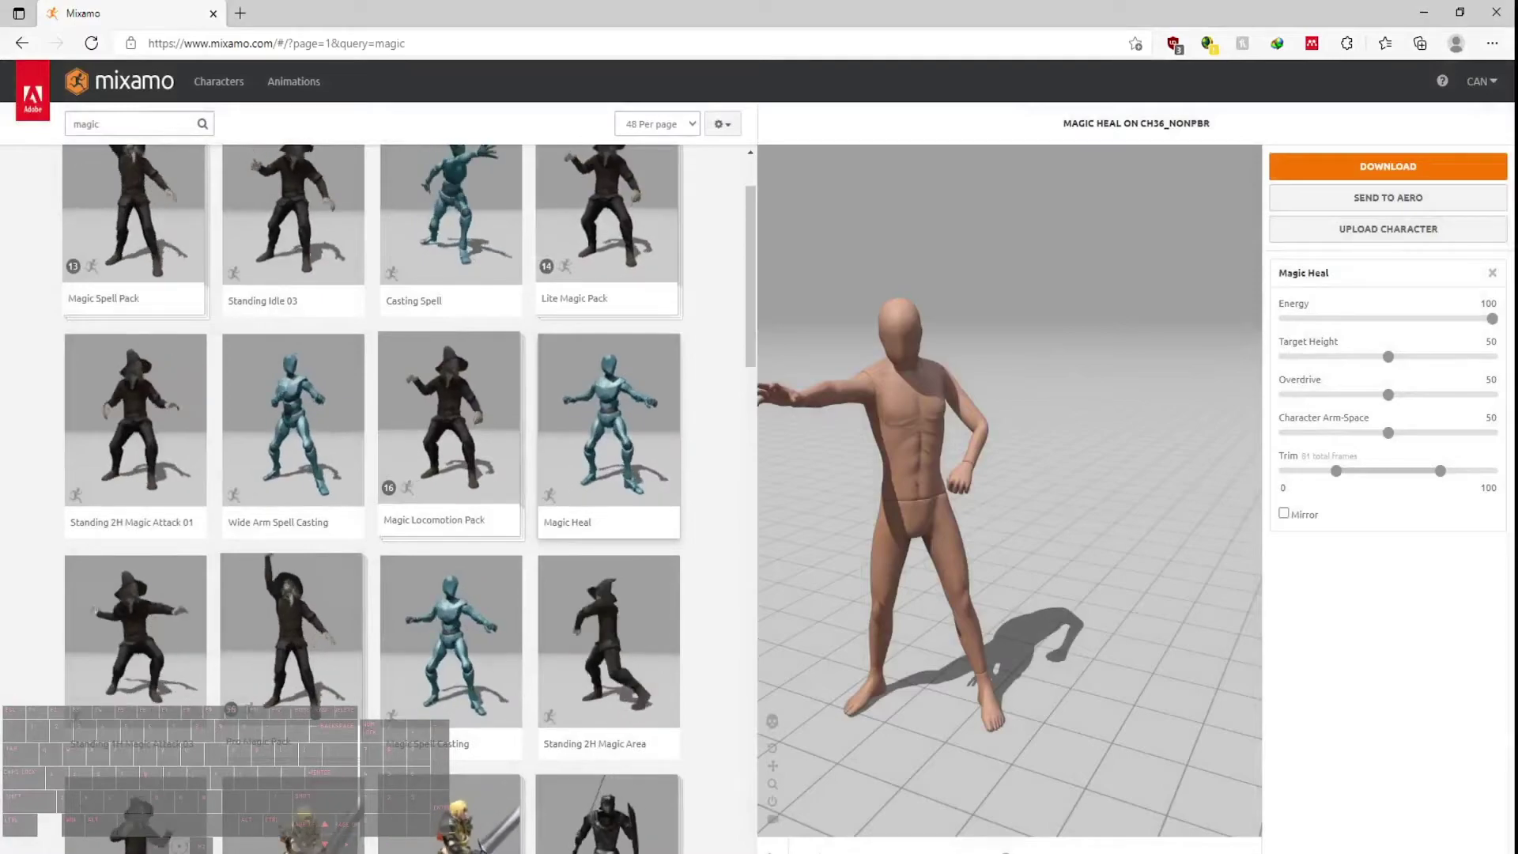
# Look up the character file in the file explorer and switch back to 3ds Max.
pyautogui.click(188, 826)
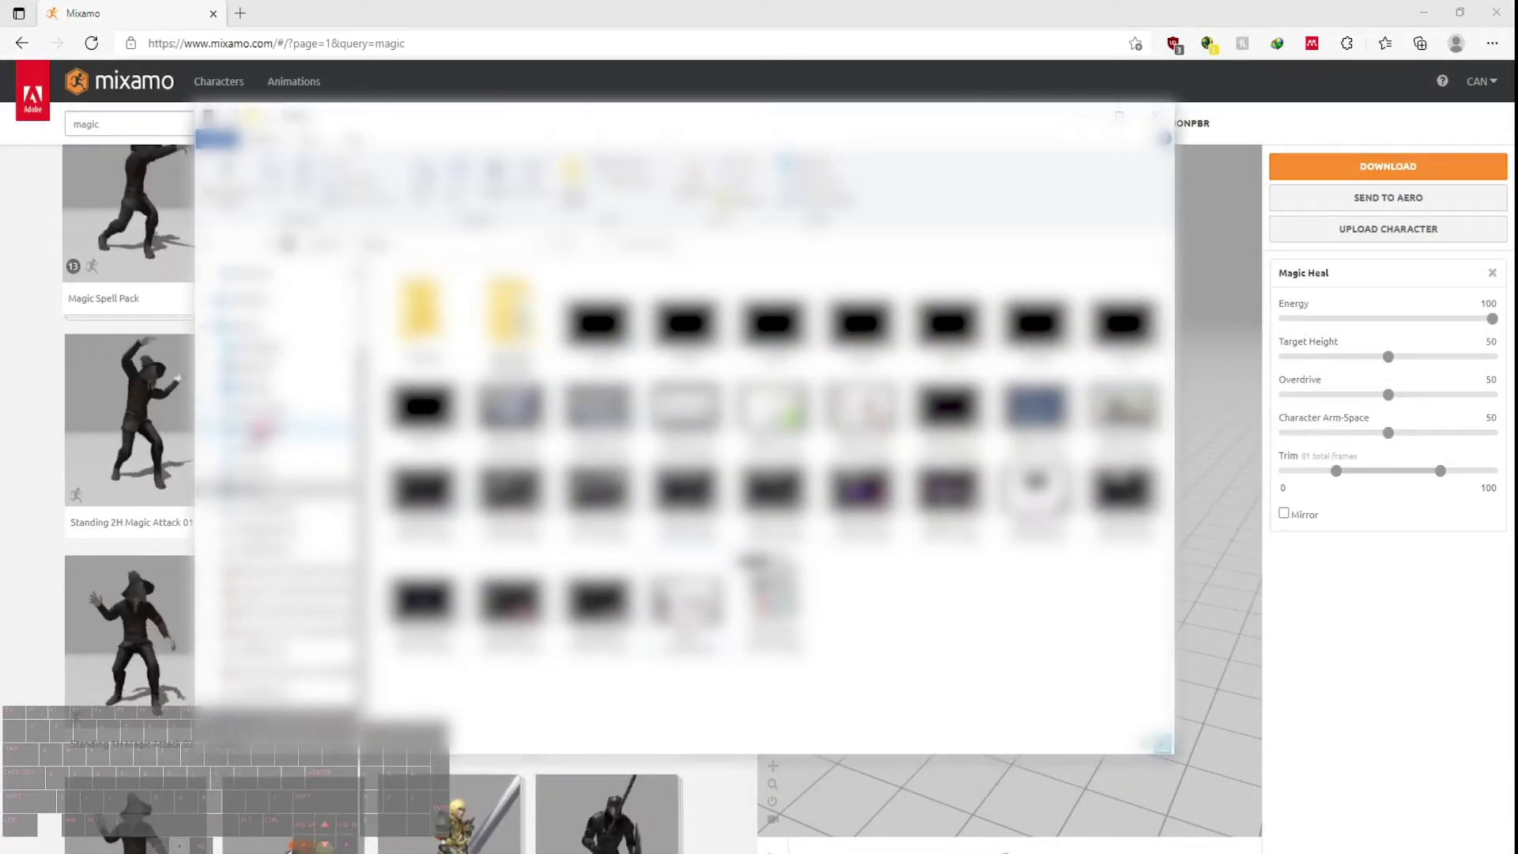
pyautogui.click(261, 429)
pyautogui.click(519, 371)
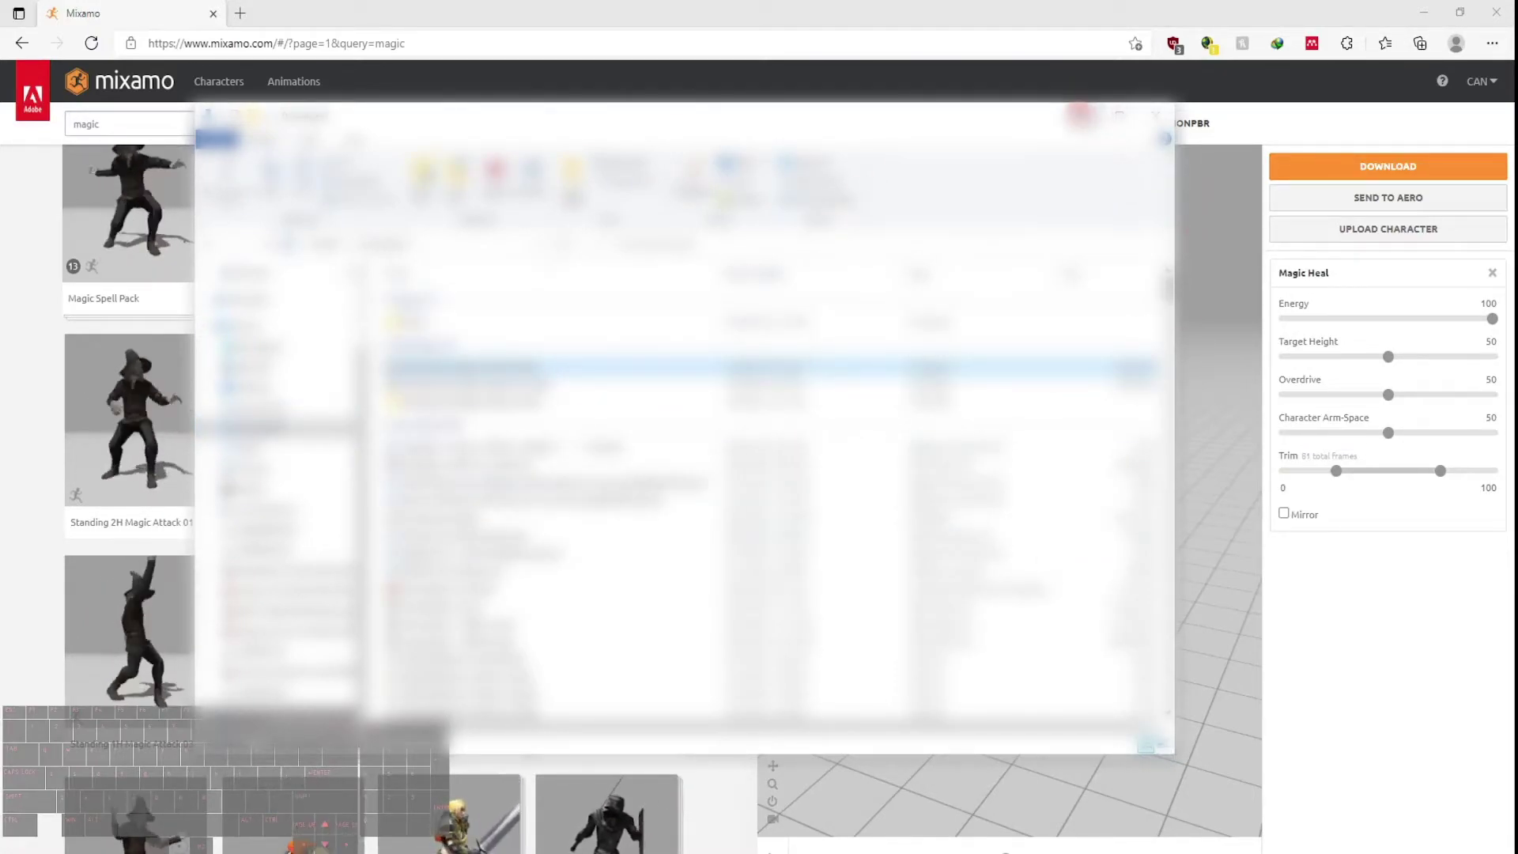
pyautogui.click(1083, 116)
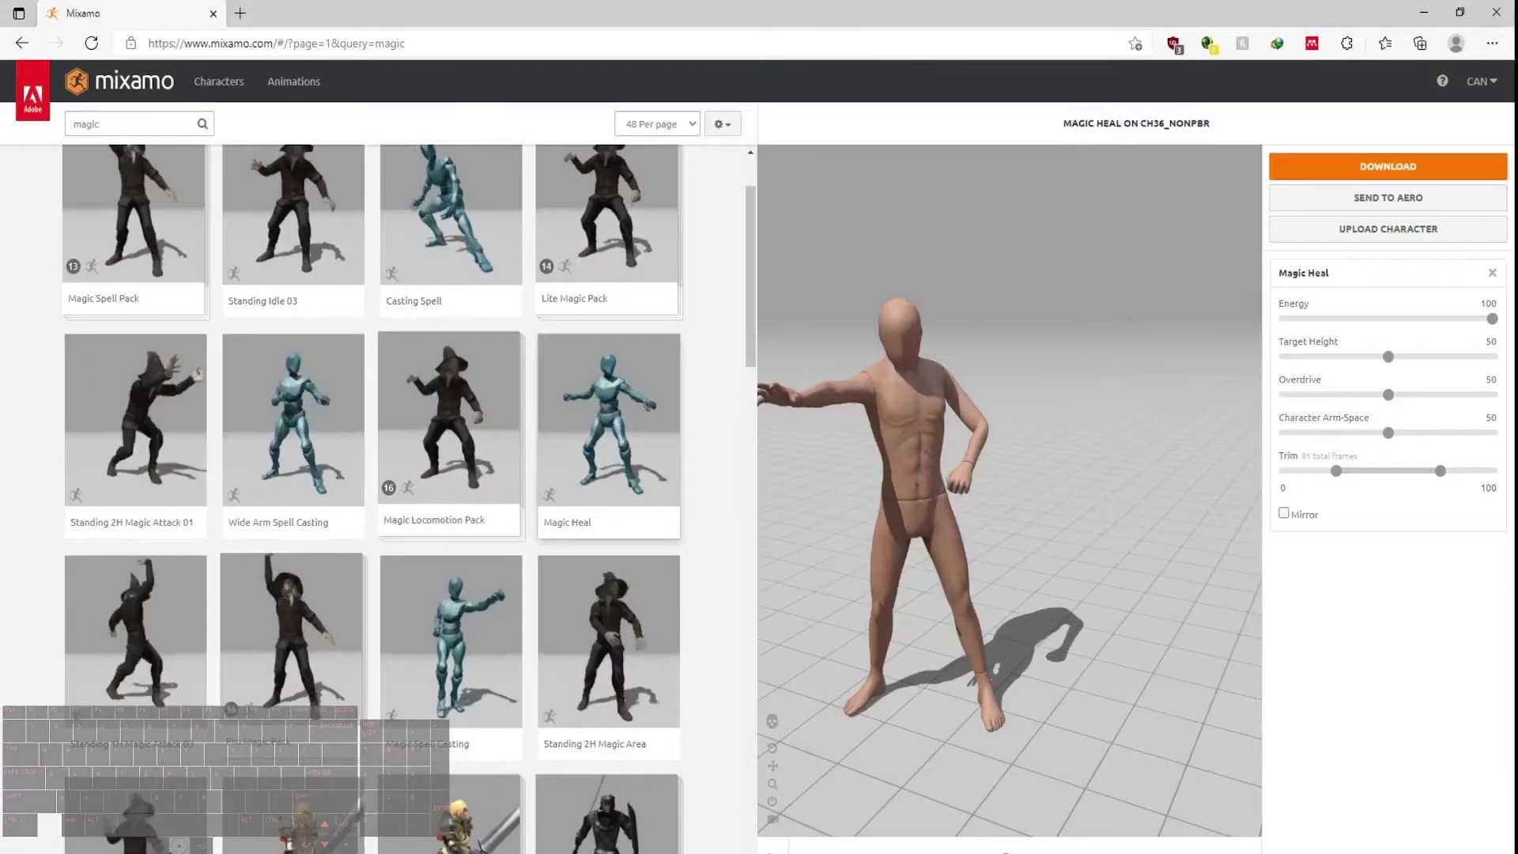
pyautogui.click(1136, 850)
pyautogui.hotkey('alt', 'Tab')
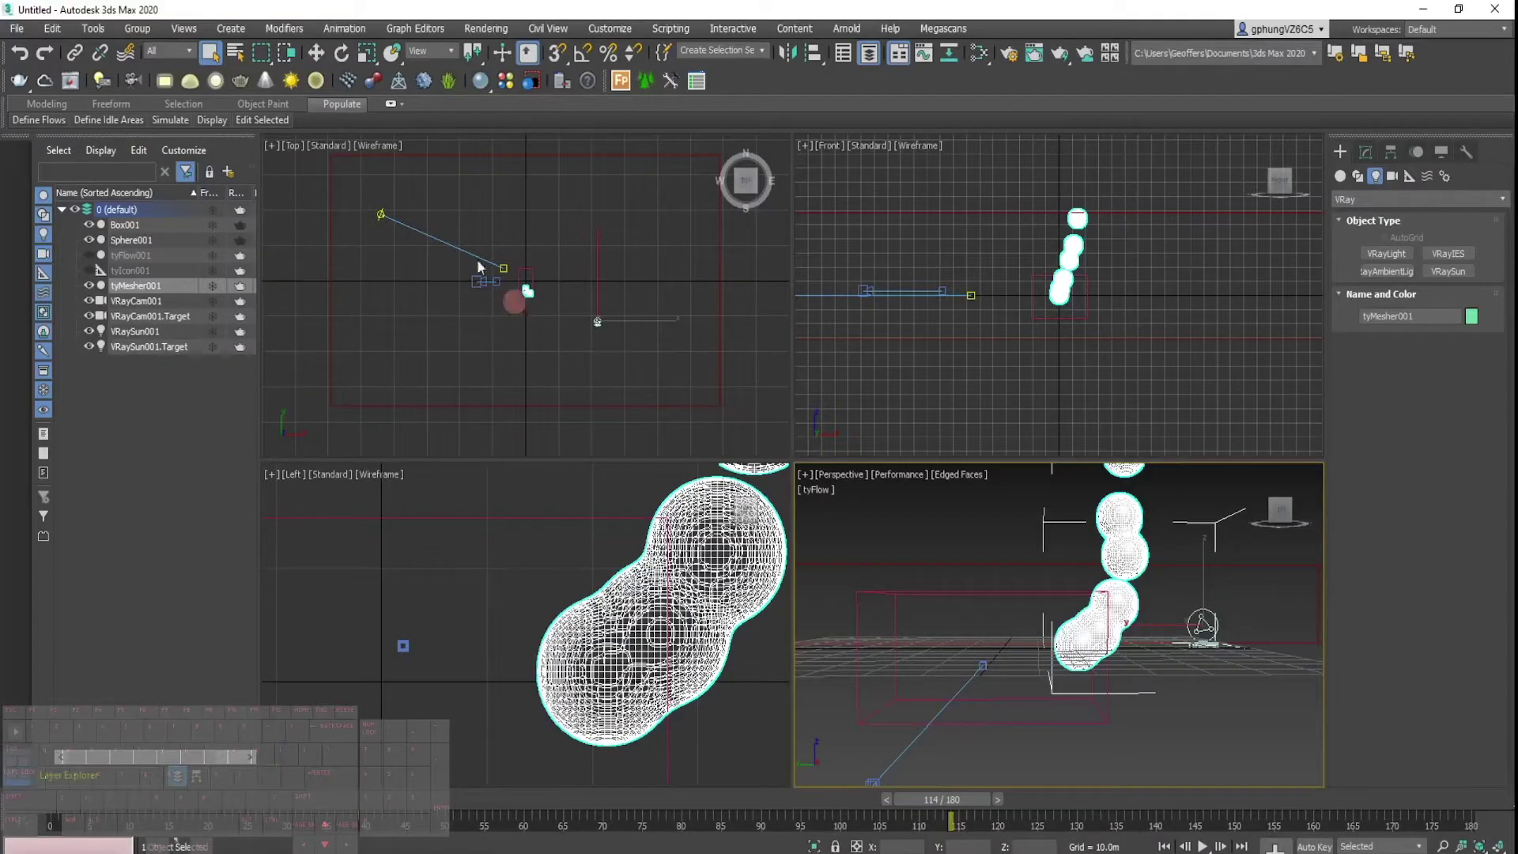
# Unhide tyFlow001 and import Standing 2H Magic Attack 01.fbx from the Downloads folder with the default FBX import options.
pyautogui.click(6, 30)
pyautogui.click(85, 254)
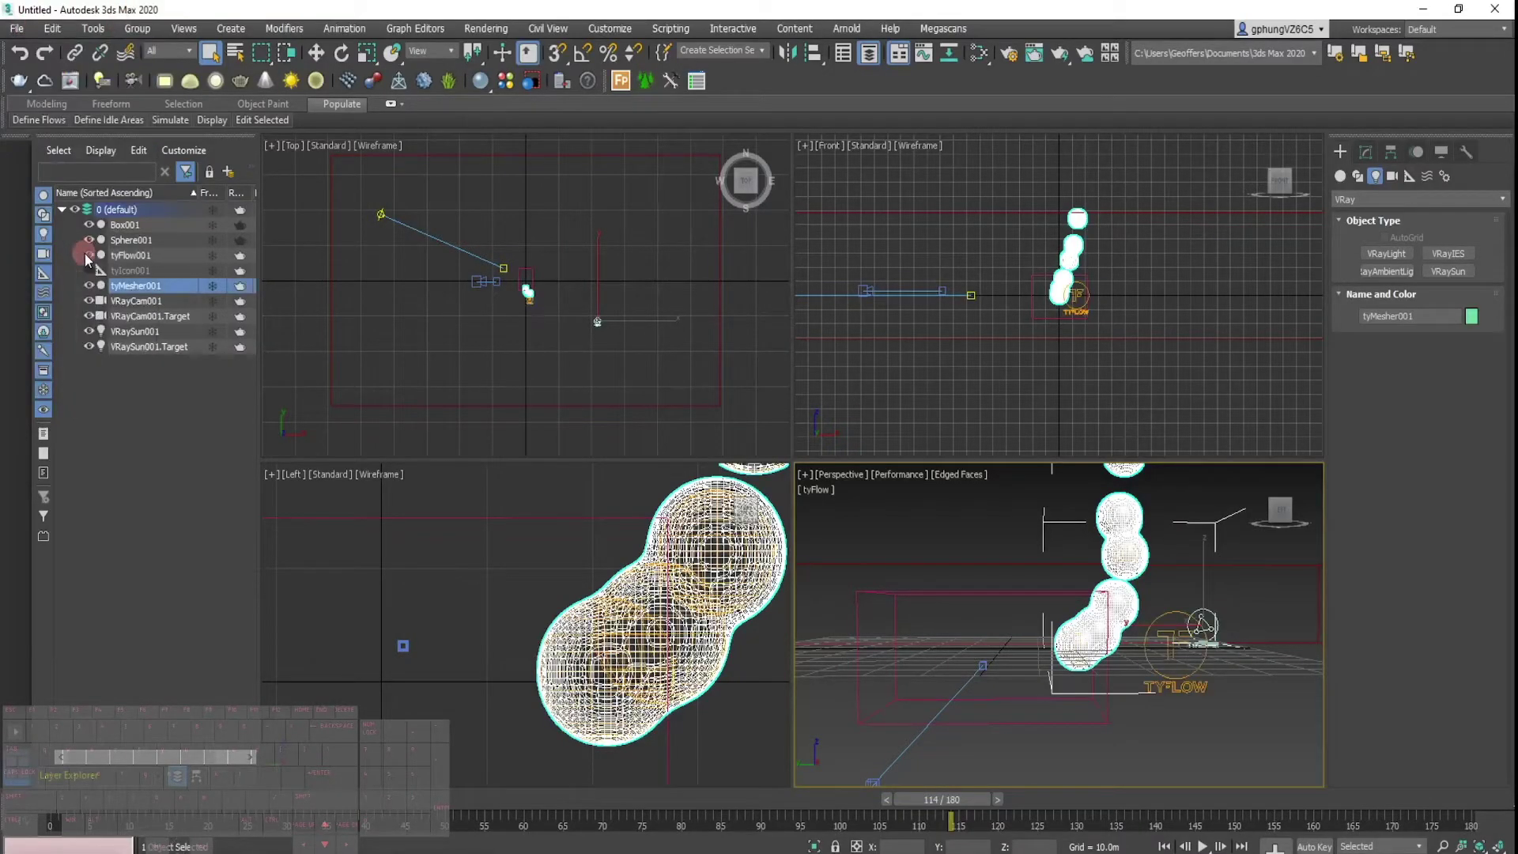
pyautogui.click(13, 30)
pyautogui.moveTo(77, 261)
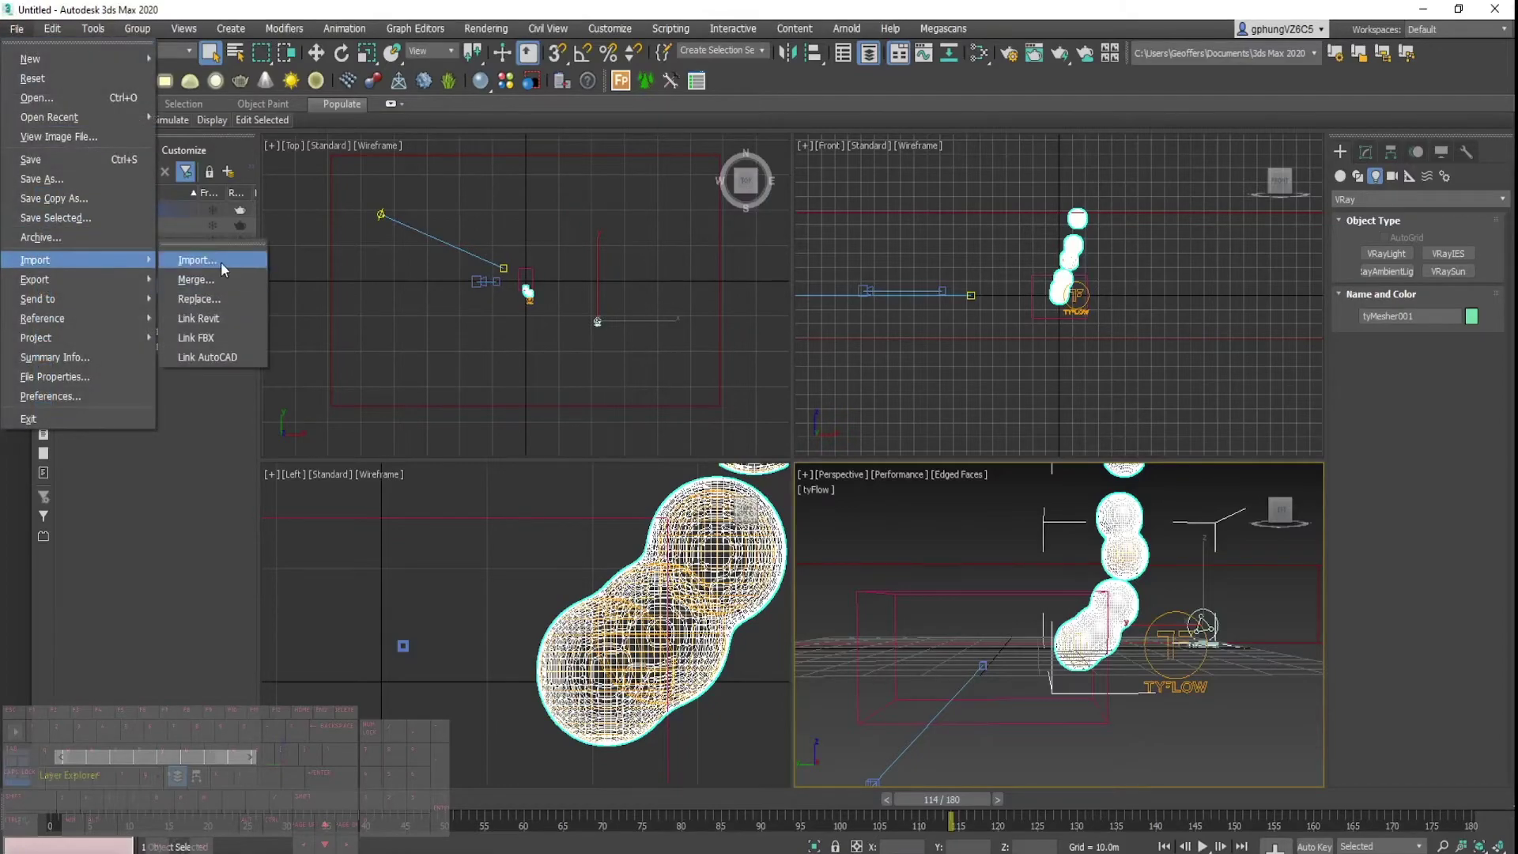
pyautogui.click(220, 262)
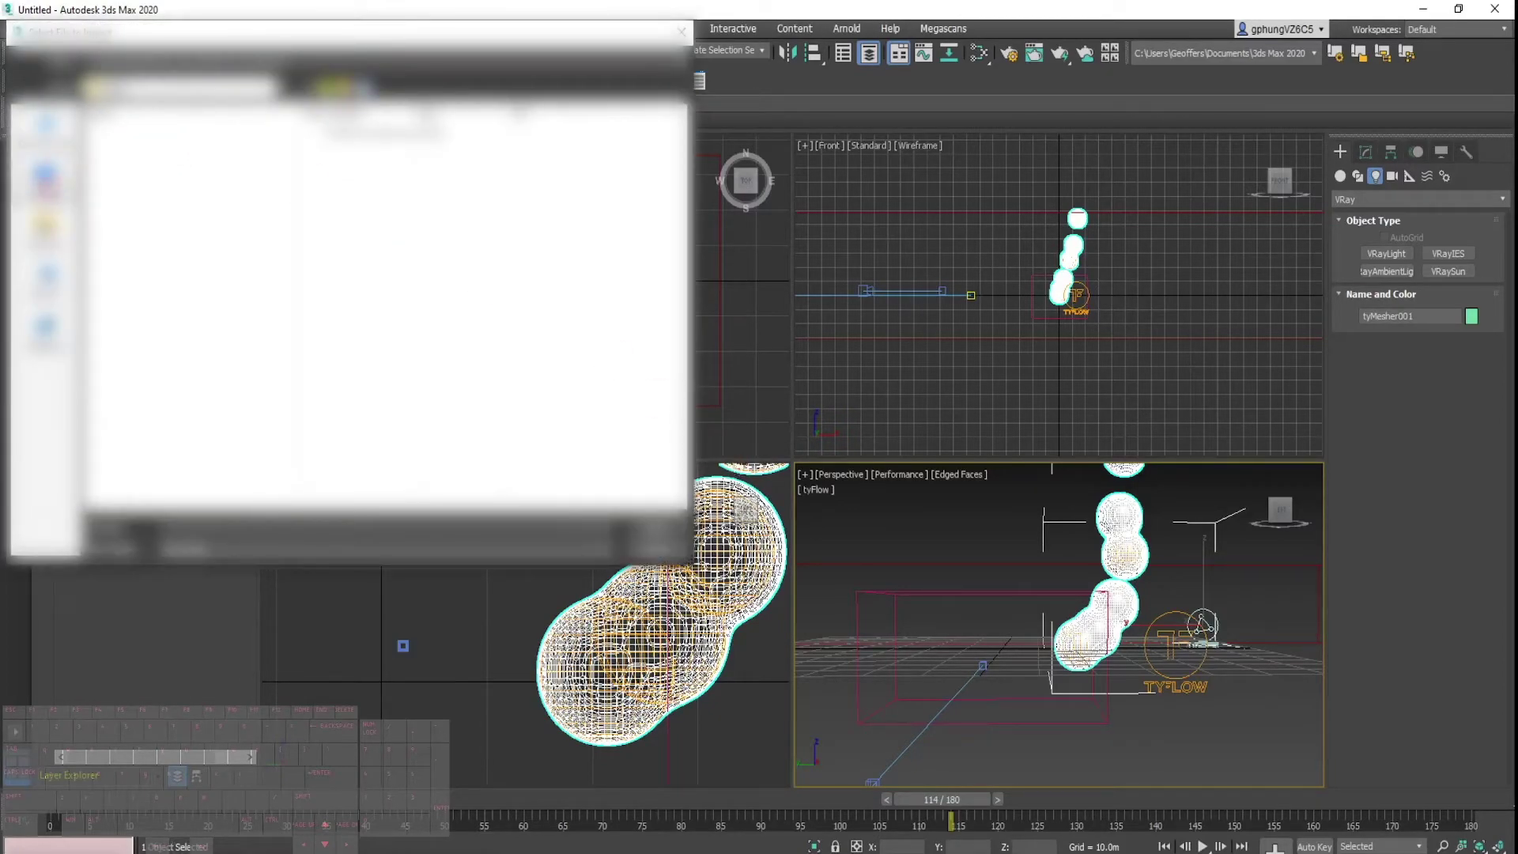
pyautogui.click(48, 283)
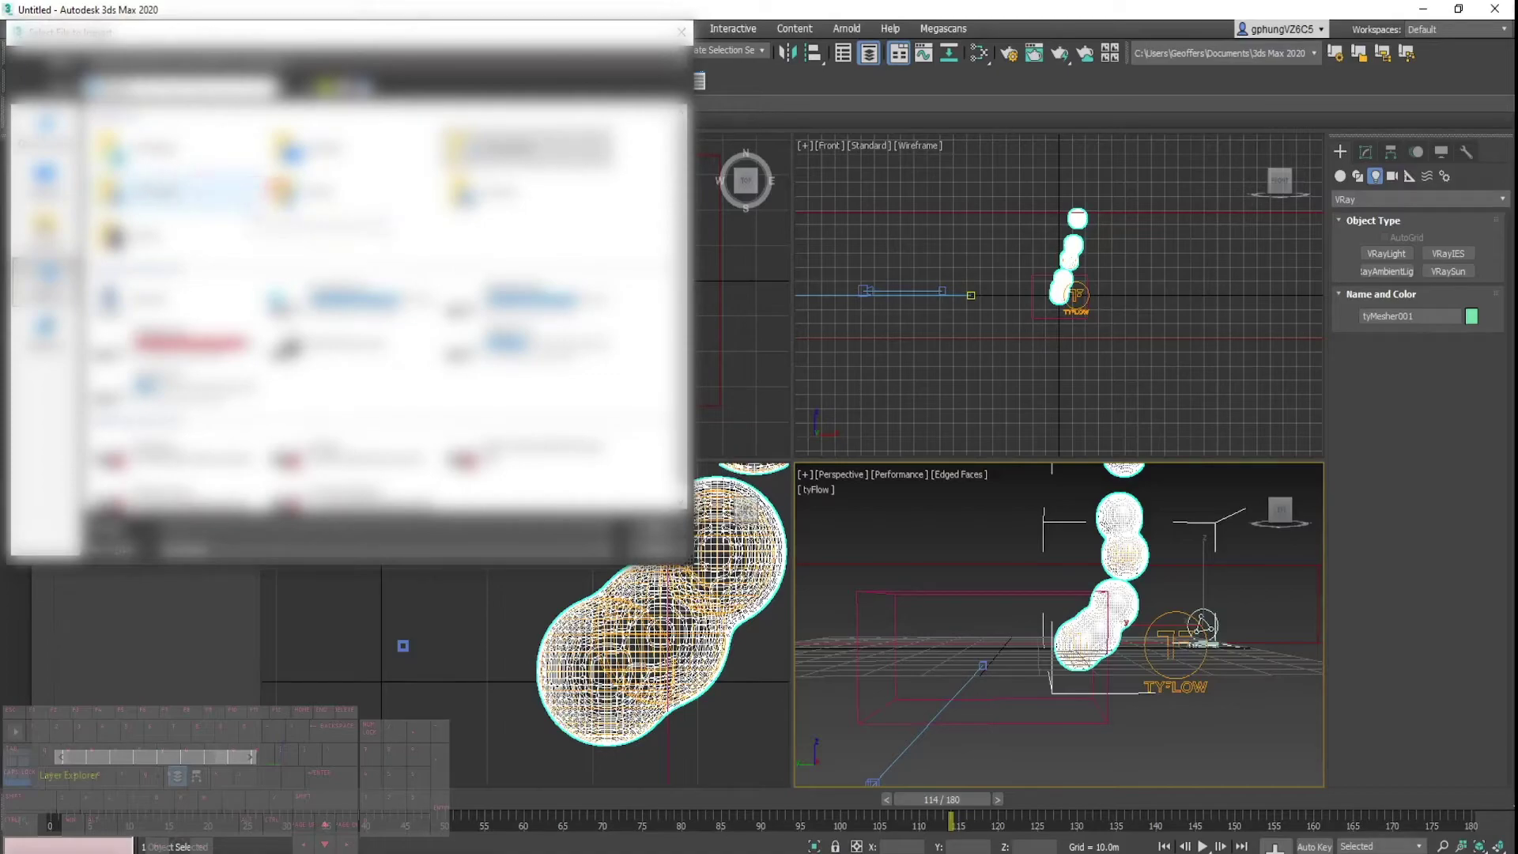
pyautogui.doubleClick(166, 188)
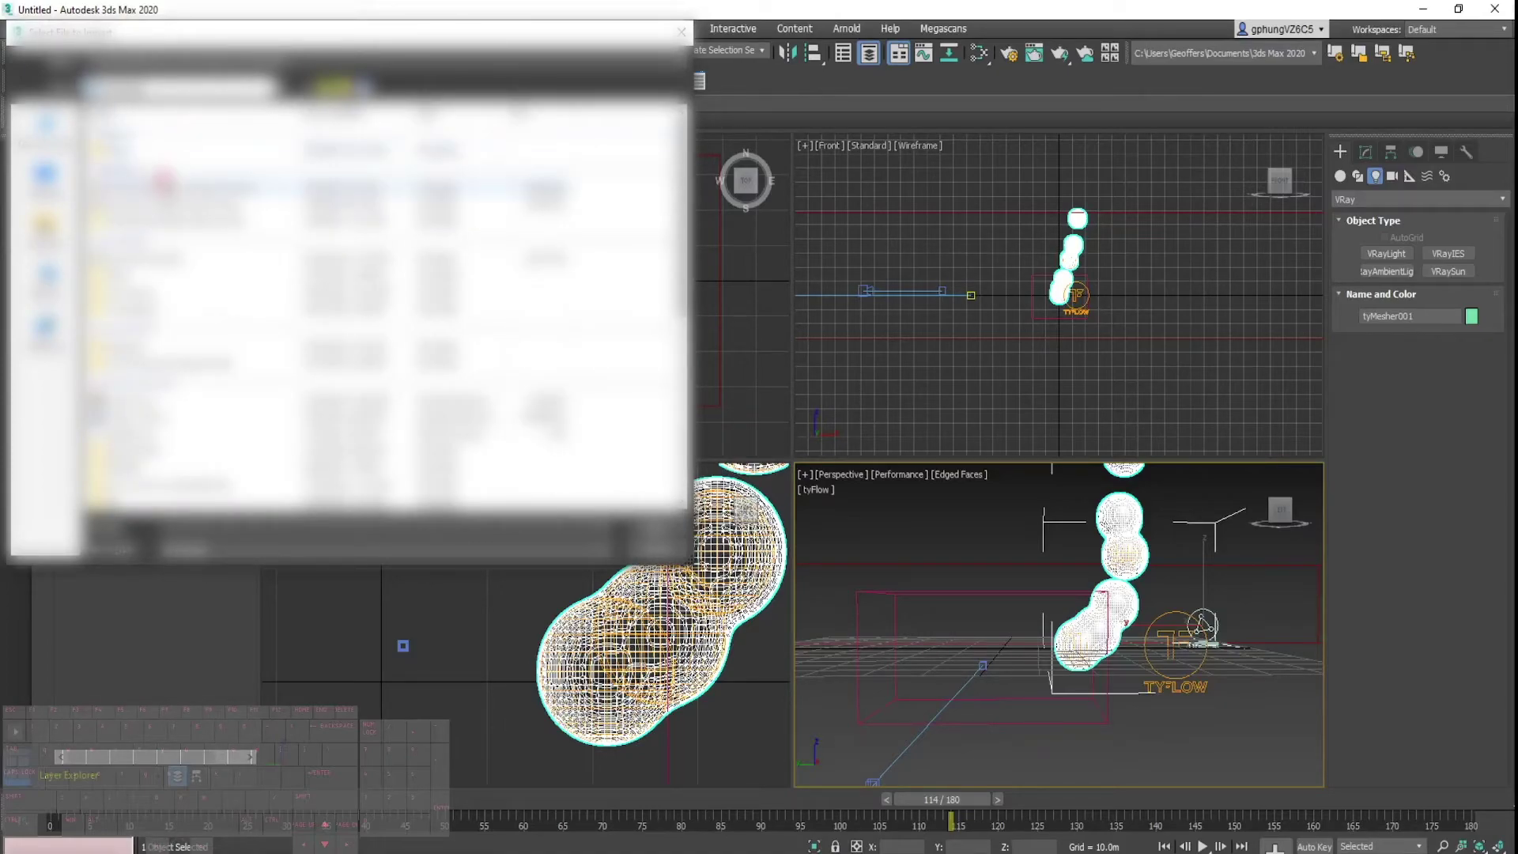
pyautogui.click(165, 189)
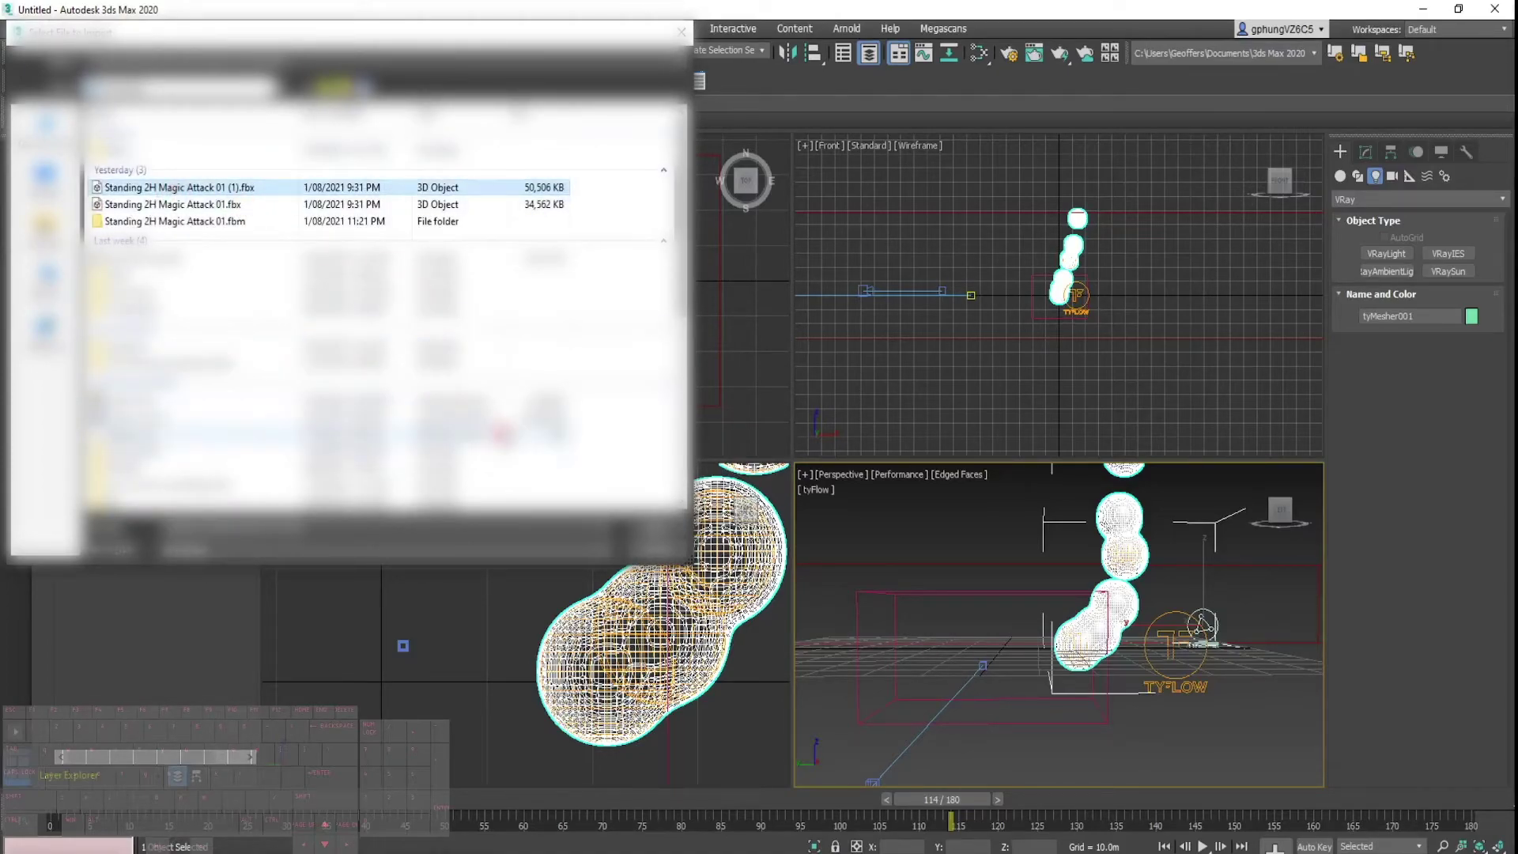
pyautogui.click(261, 204)
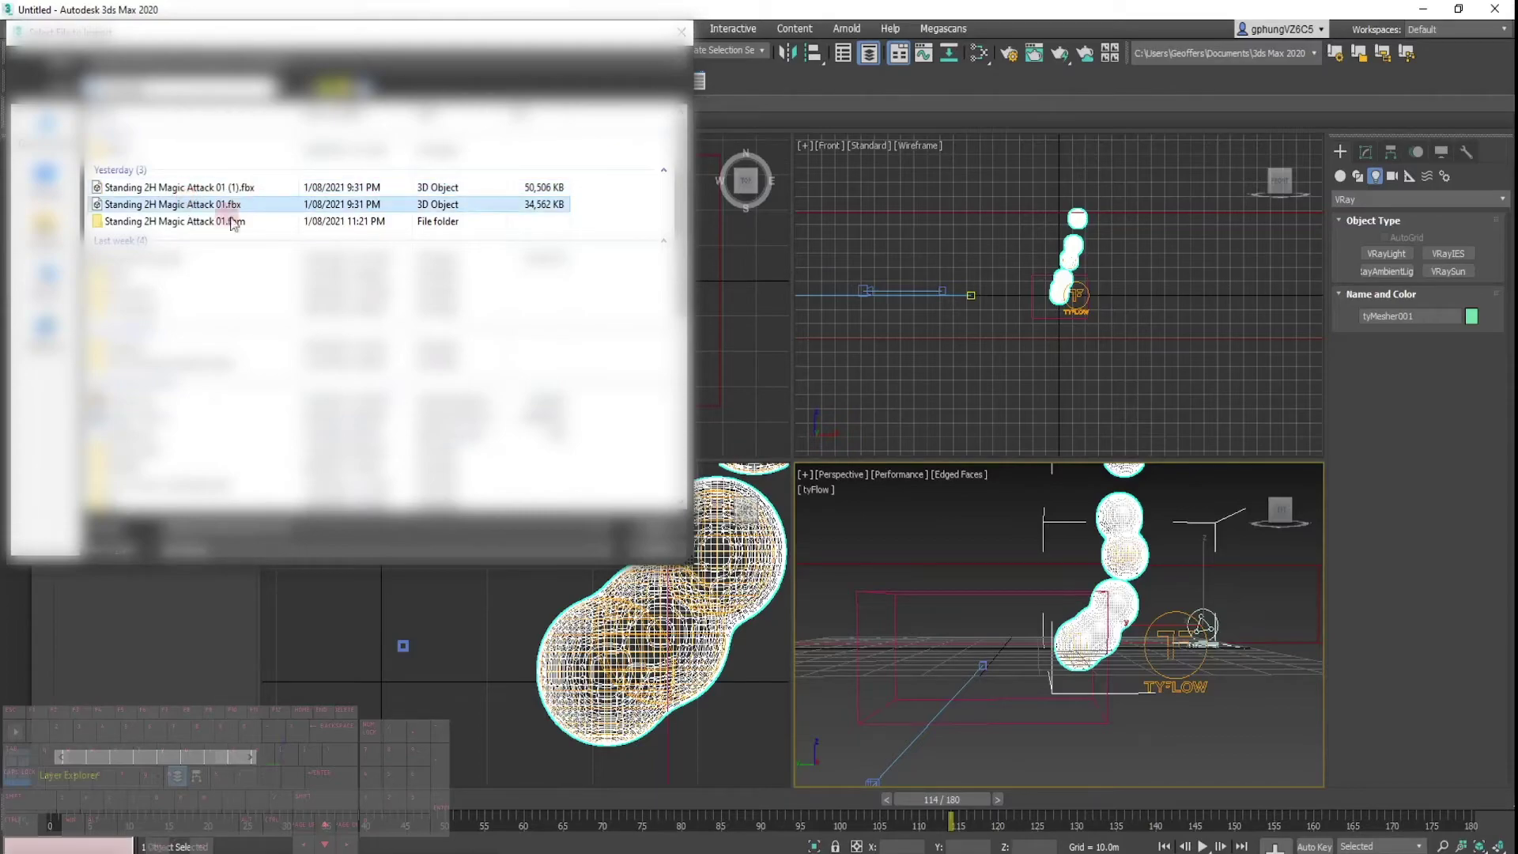
pyautogui.click(674, 534)
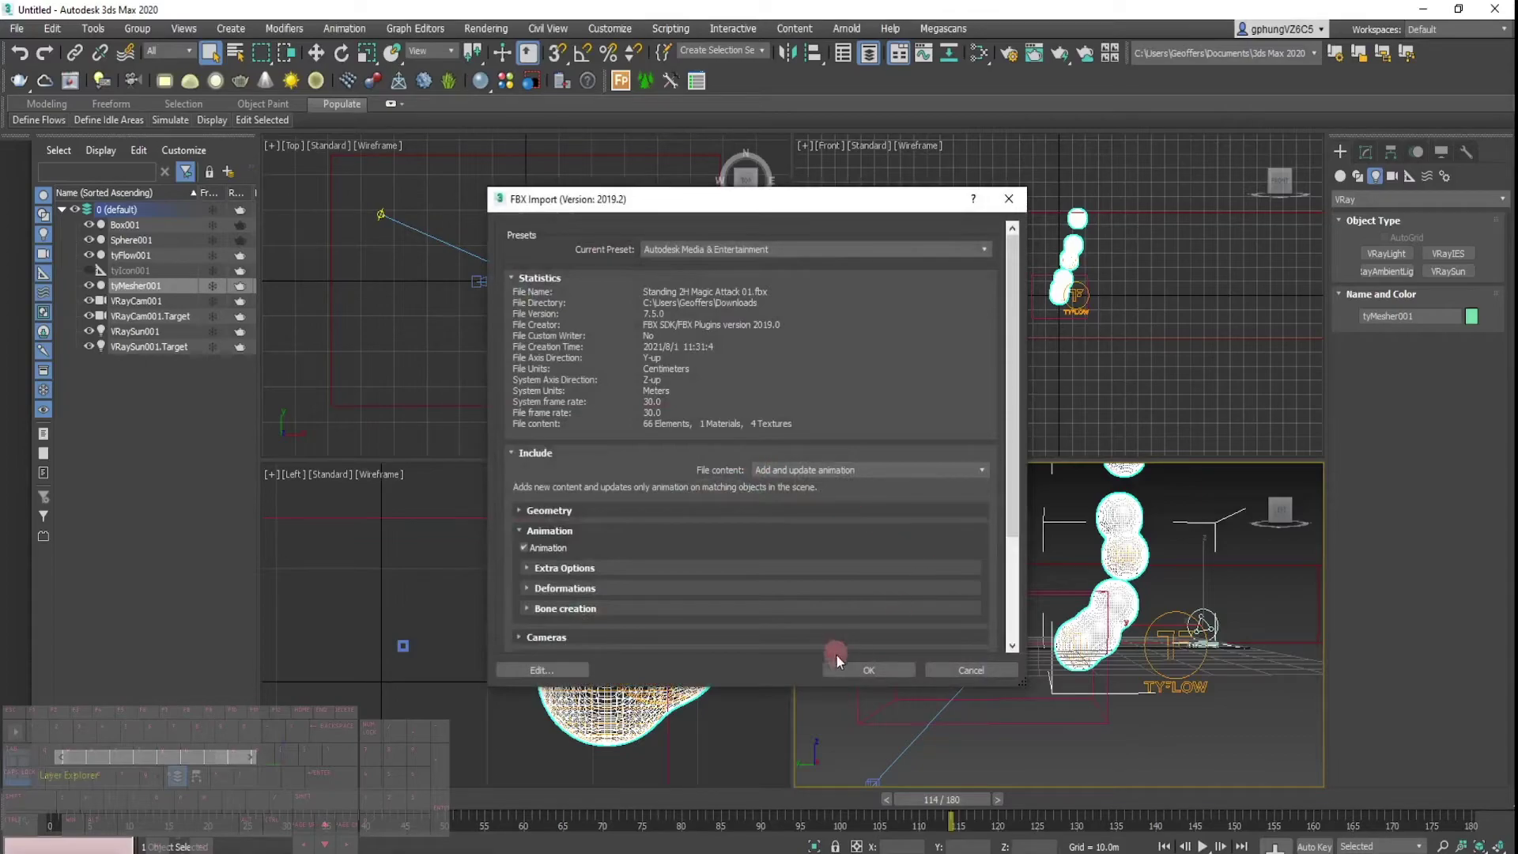
pyautogui.click(866, 668)
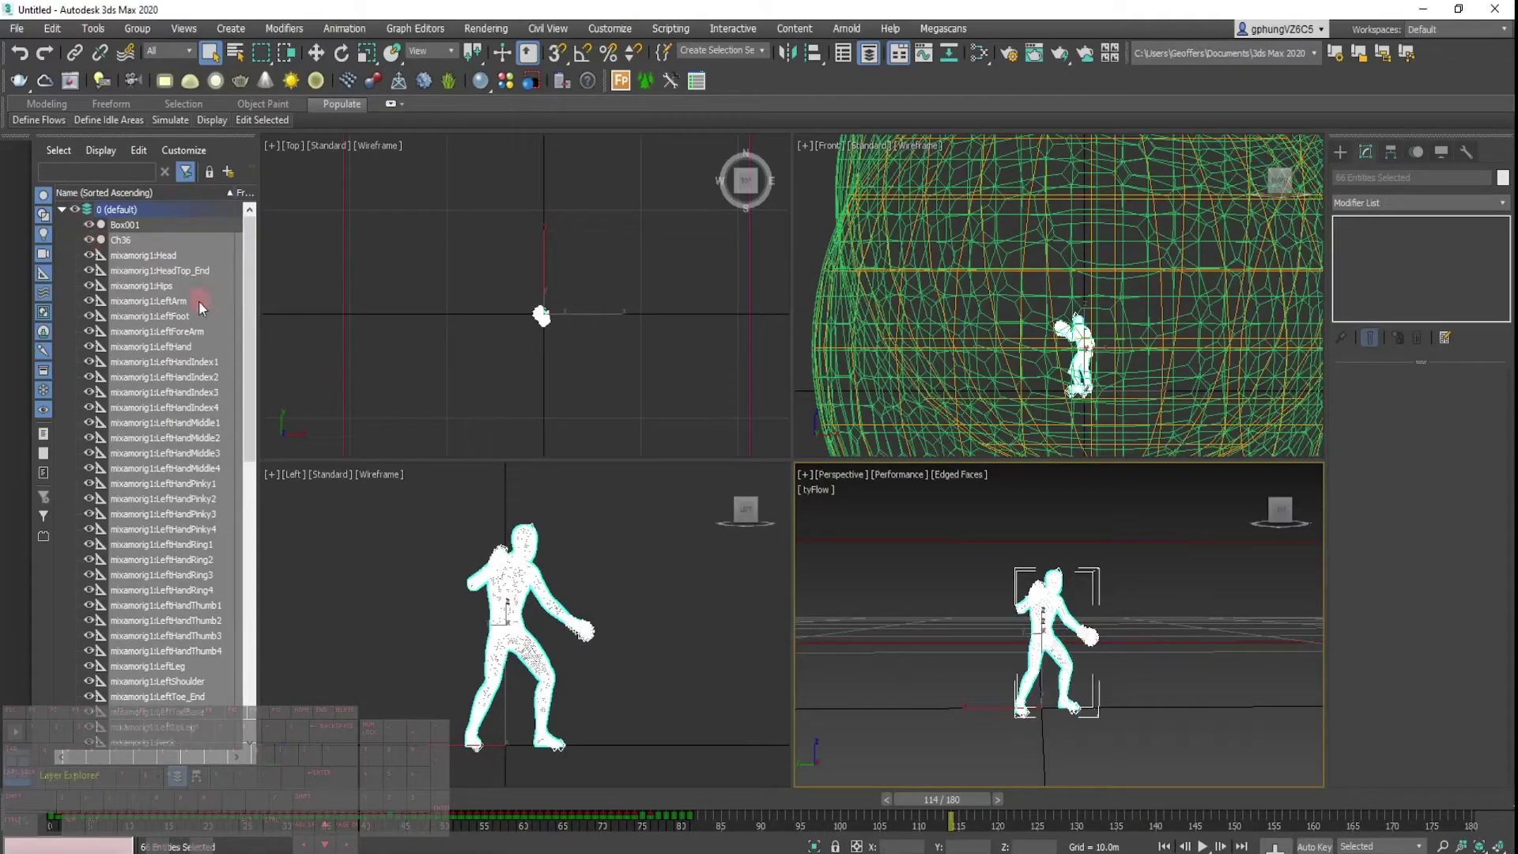
# Scale the whole imported character up uniformly, with all its bones selected, until its size matches the blobmesh.
pyautogui.scroll(-10, 182, 428)
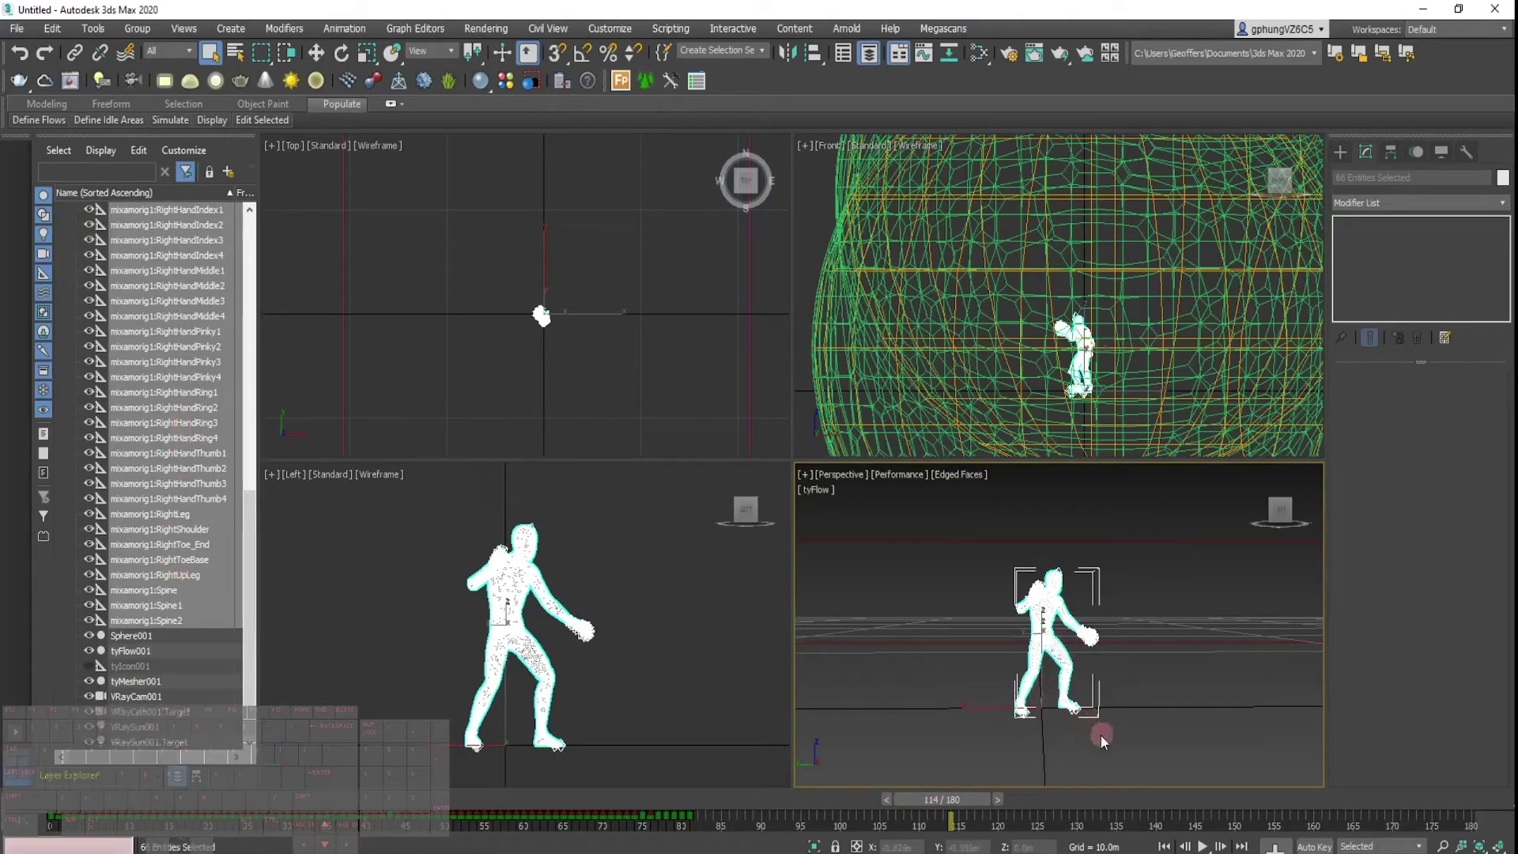
pyautogui.press('e')
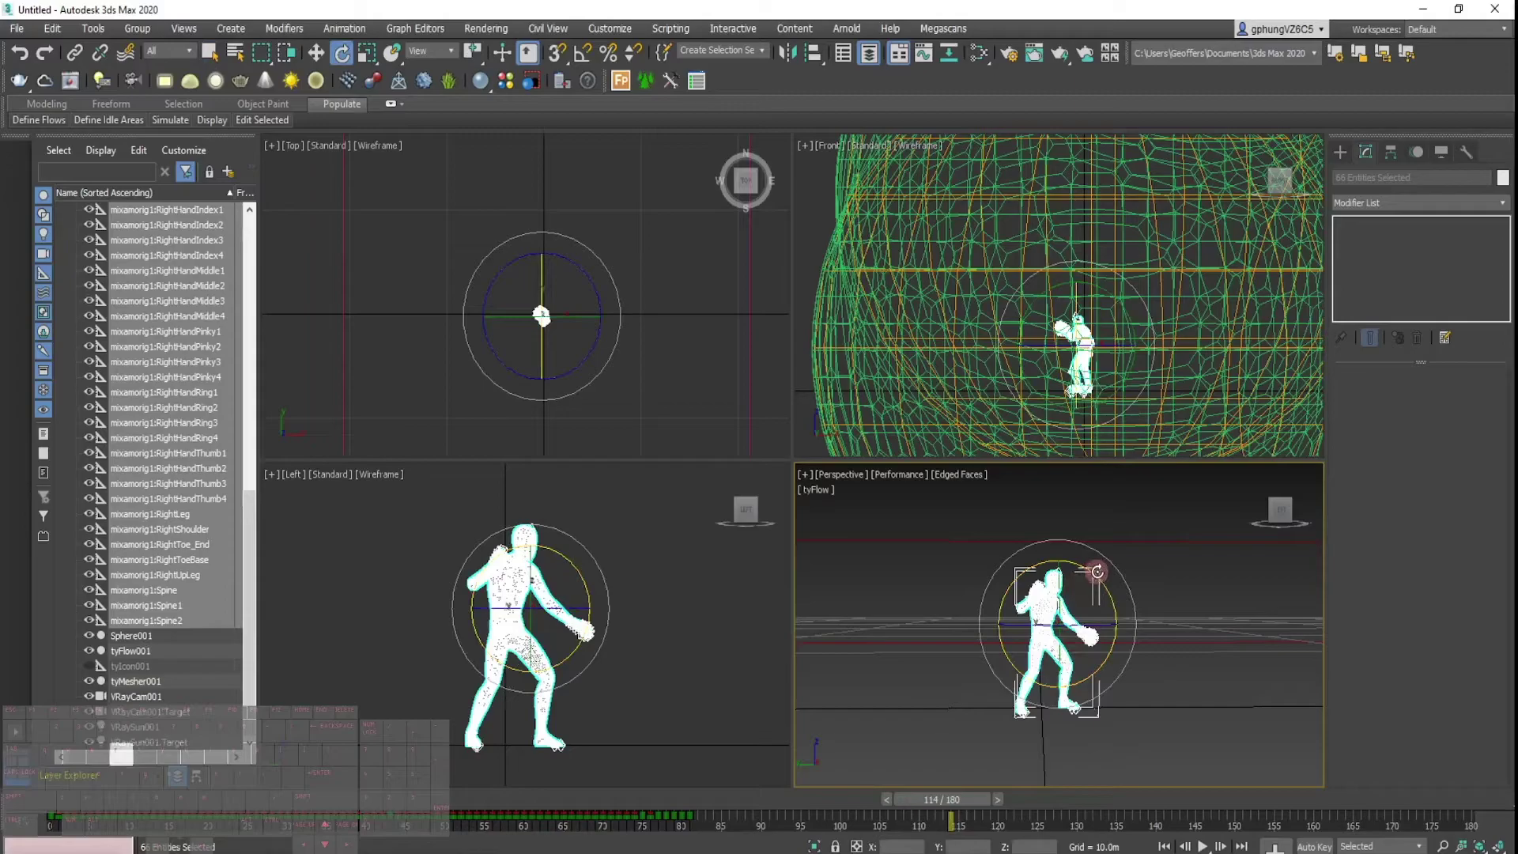
pyautogui.press('r')
pyautogui.keyDown('alt'); pyautogui.moveTo(1098, 593); pyautogui.dragTo(1071, 619, button='middle'); pyautogui.keyUp('alt')
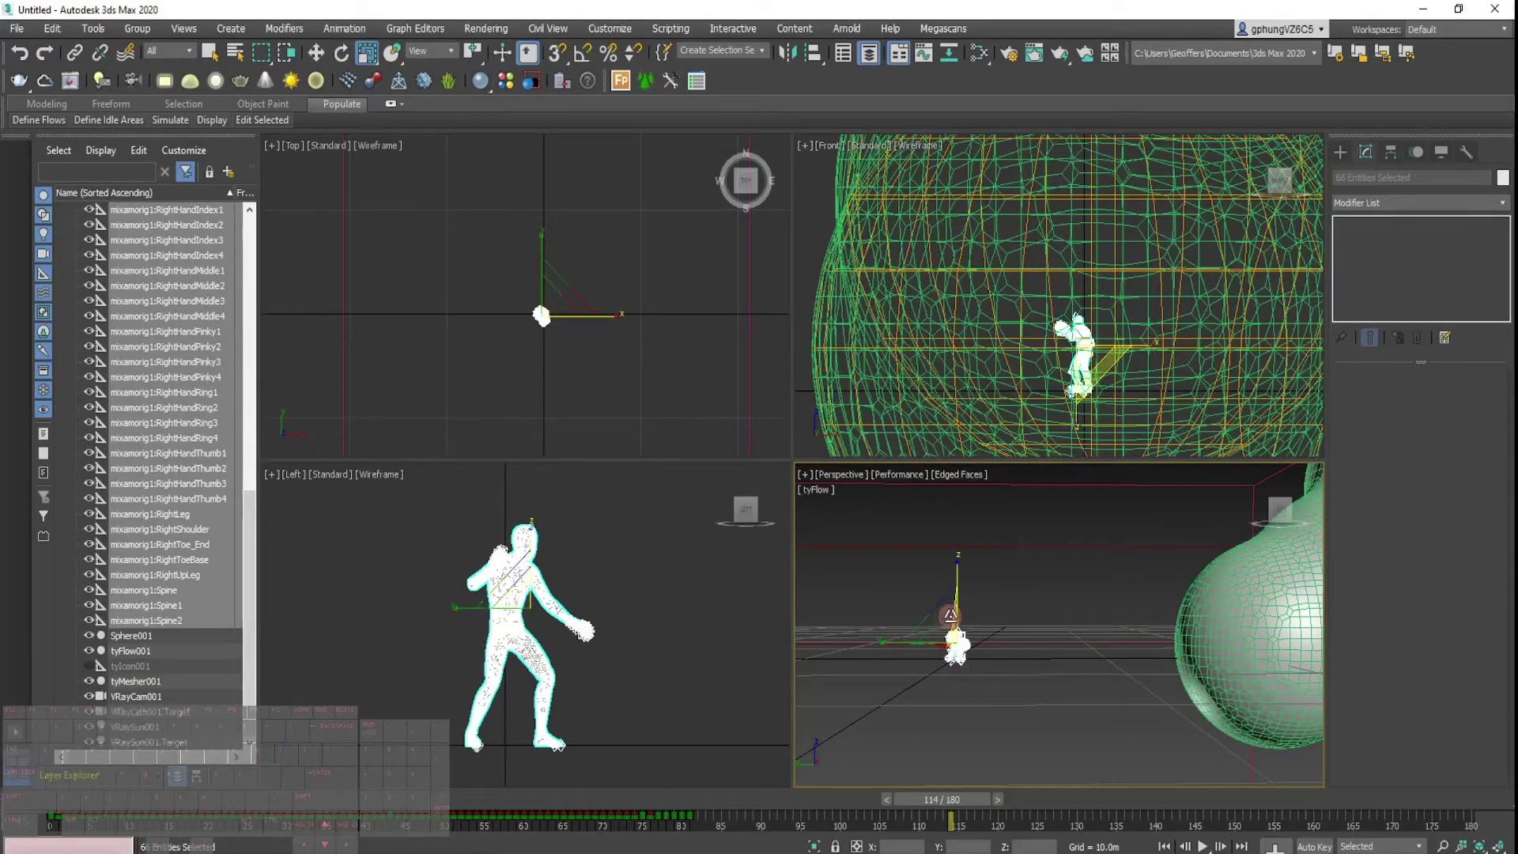
pyautogui.moveTo(892, 588); pyautogui.dragTo(770, 487)
pyautogui.moveTo(945, 629); pyautogui.dragTo(782, 584)
pyautogui.scroll(-5, 1203, 635)
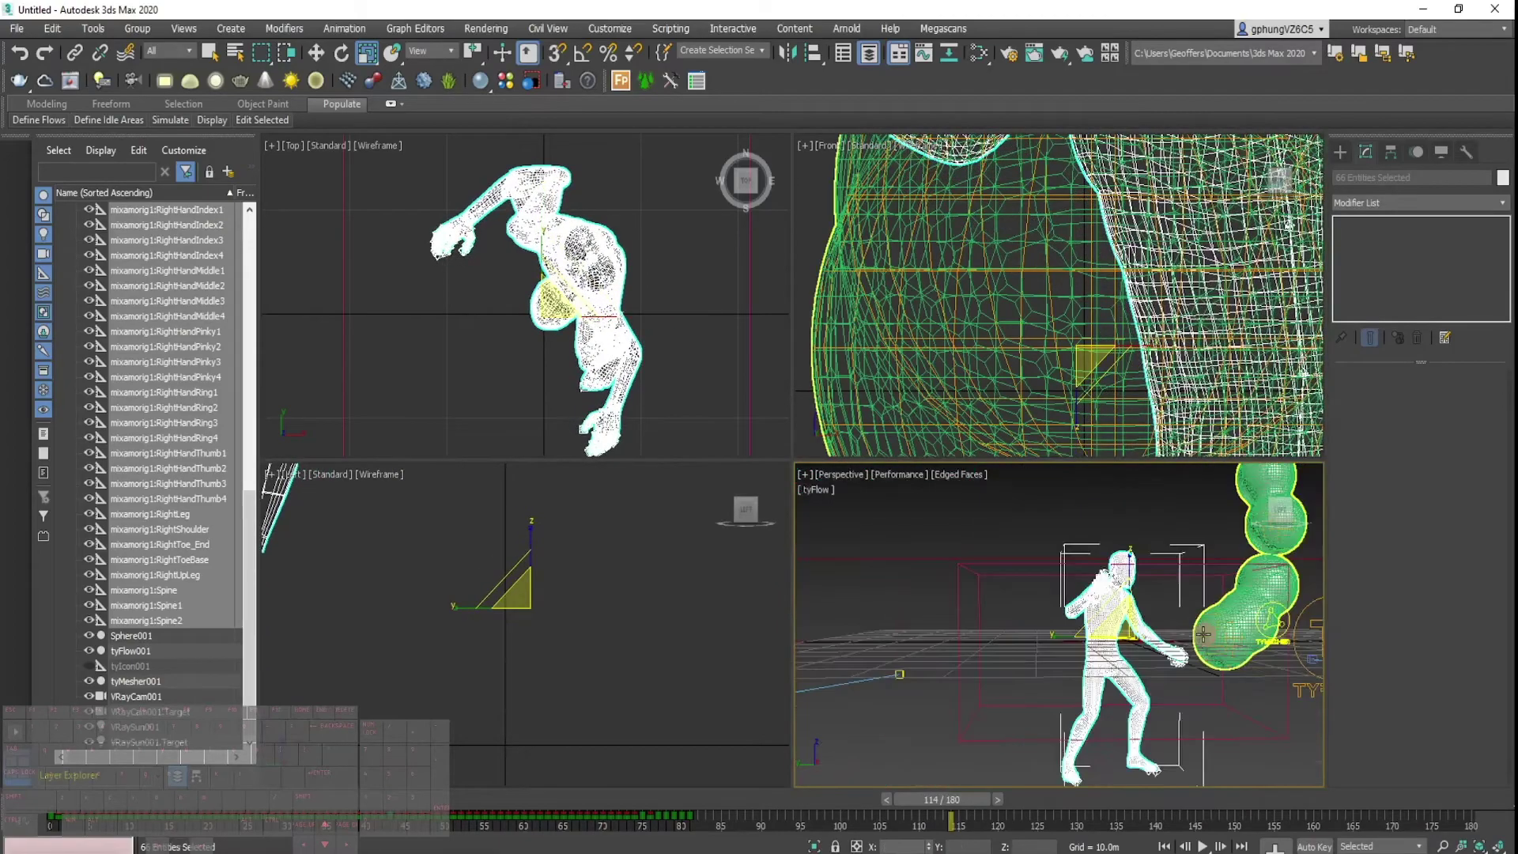
pyautogui.keyDown('alt'); pyautogui.moveTo(1223, 639); pyautogui.dragTo(1178, 642, button='middle'); pyautogui.keyUp('alt')
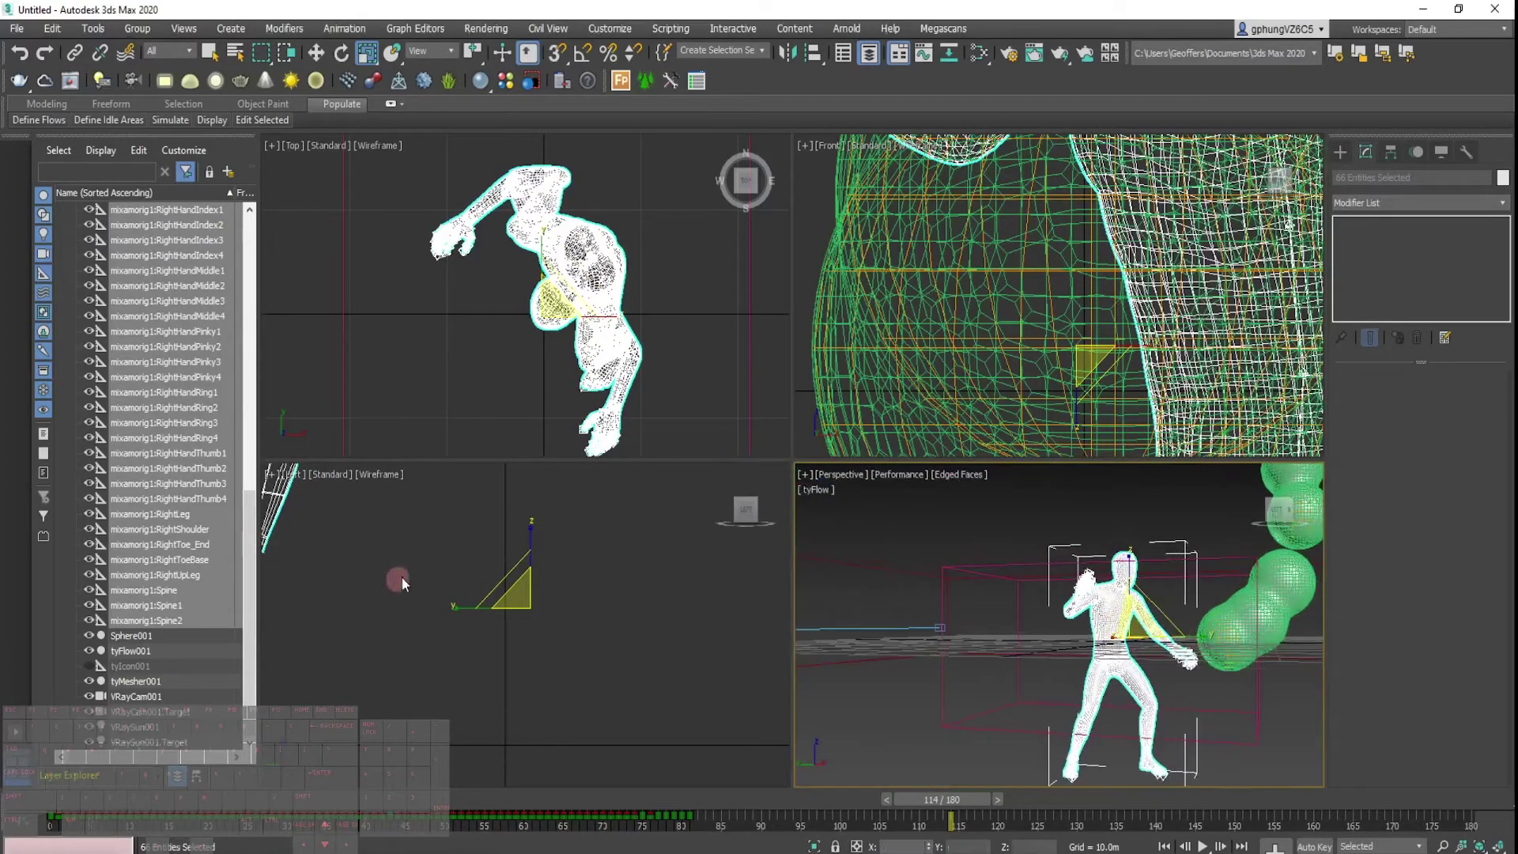
# Move the character slightly down and back in the Left viewport, away from the blobmesh.
pyautogui.scroll(-10, 482, 582)
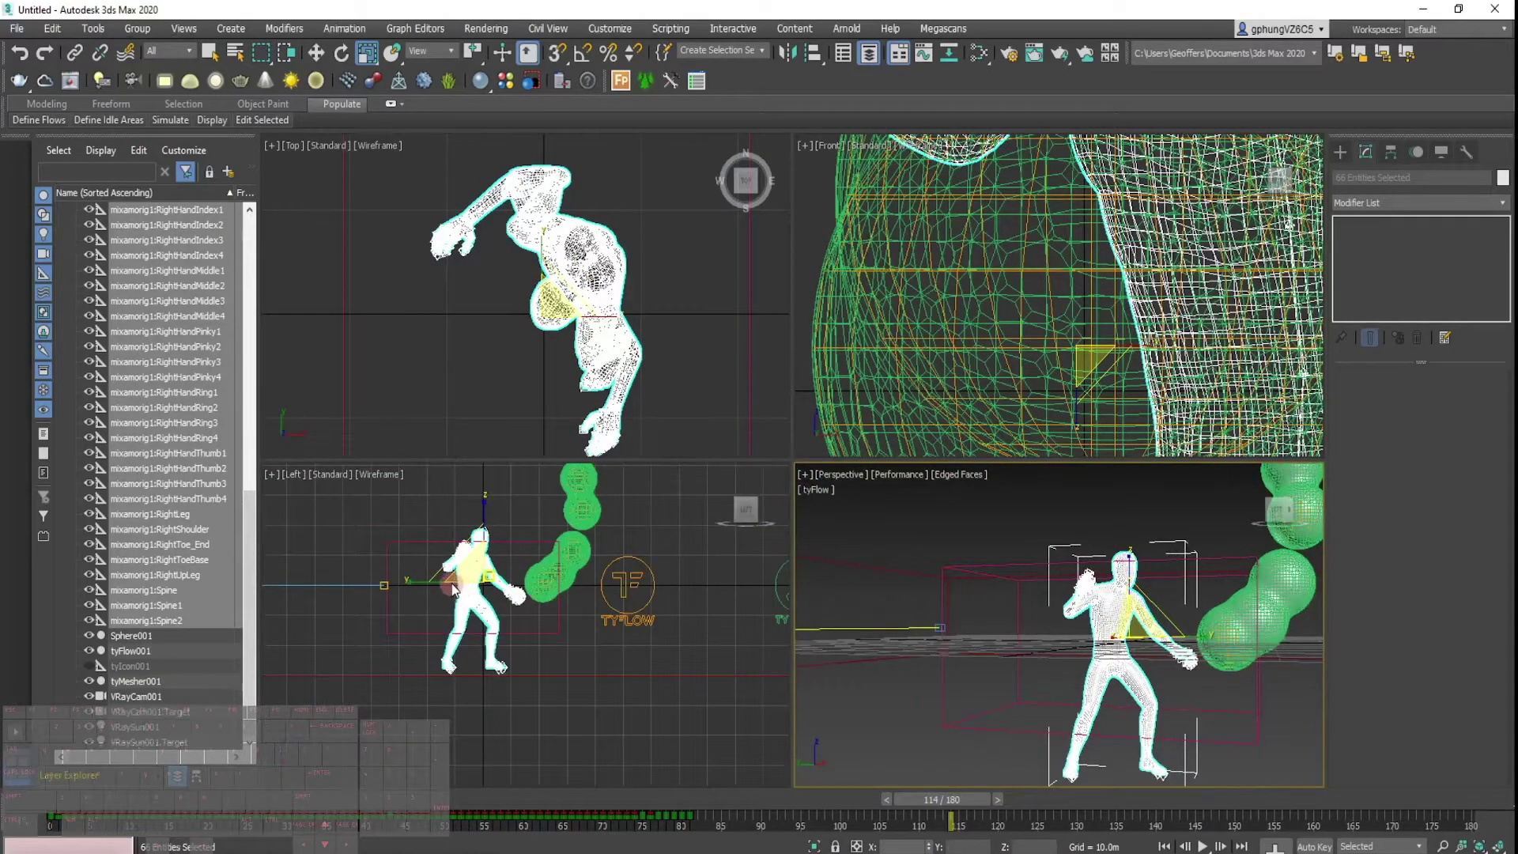
pyautogui.scroll(-5, 483, 582)
pyautogui.scroll(7, 491, 583)
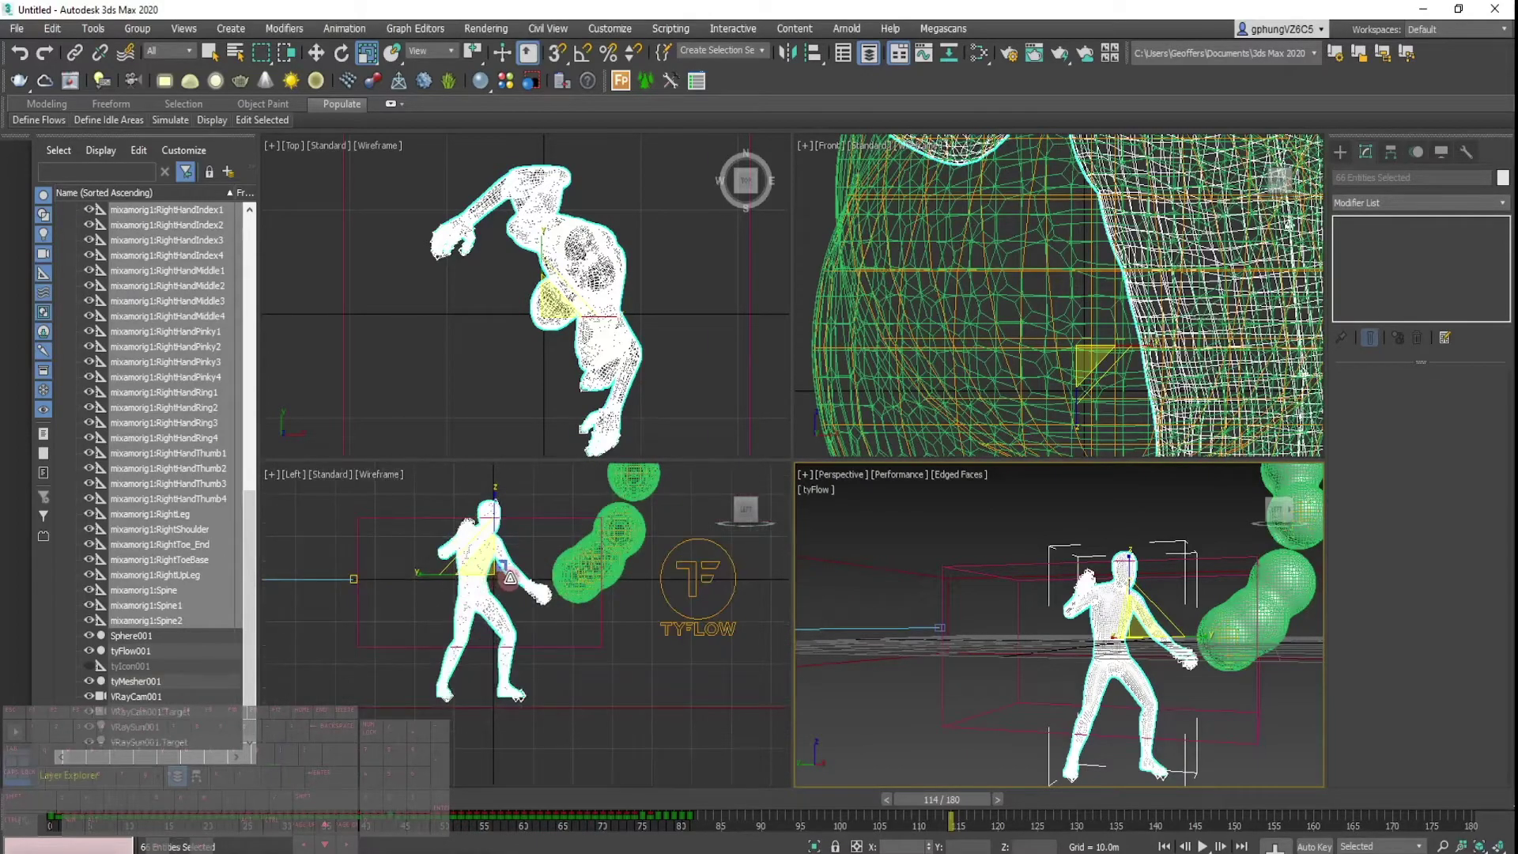
pyautogui.press('w')
pyautogui.click(497, 521)
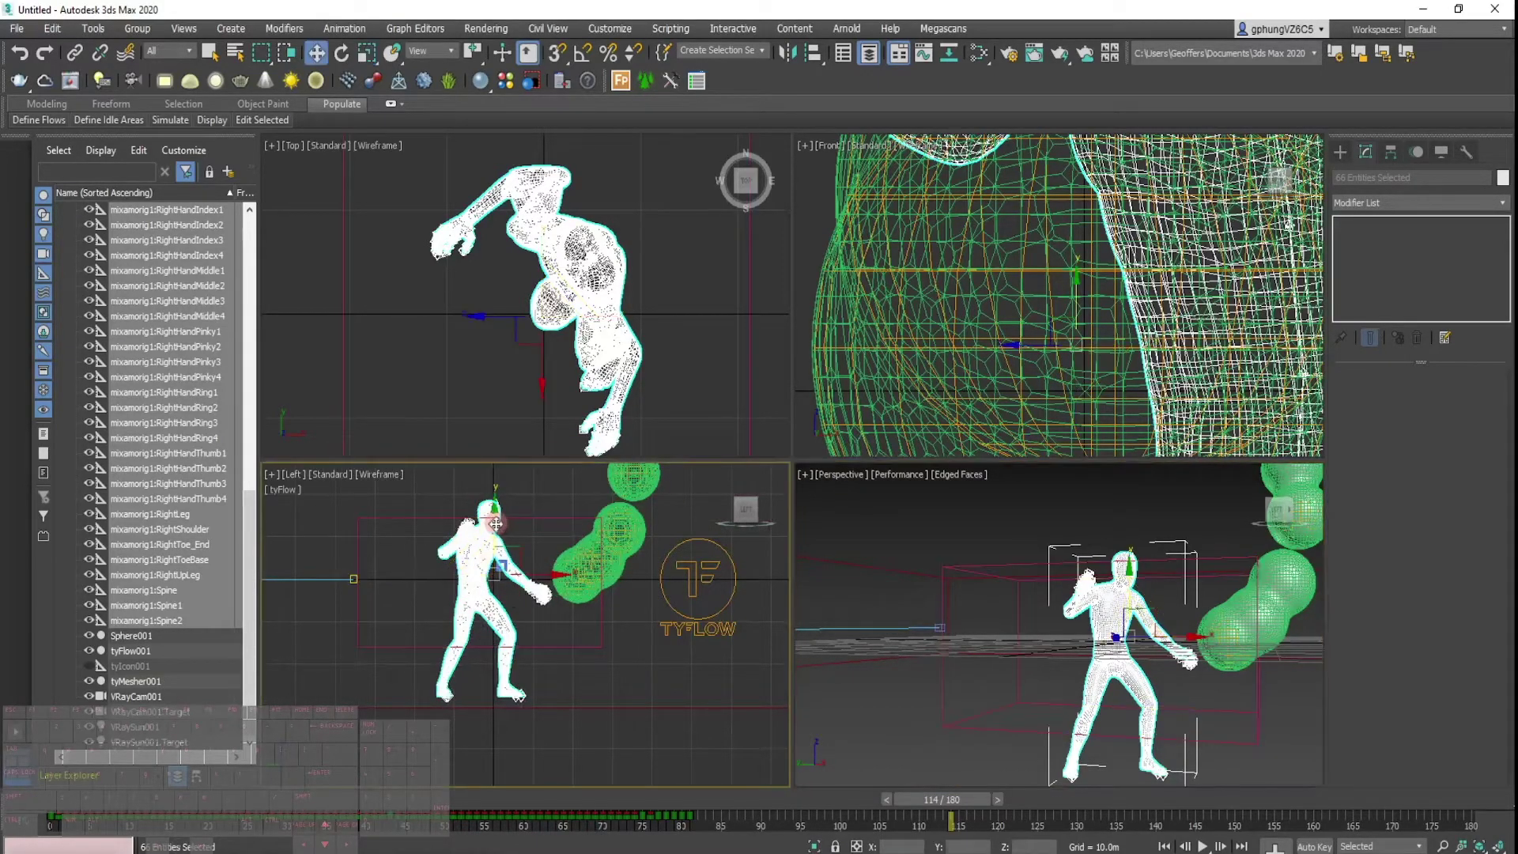
pyautogui.moveTo(493, 517); pyautogui.dragTo(495, 515)
pyautogui.rightClick(495, 515)
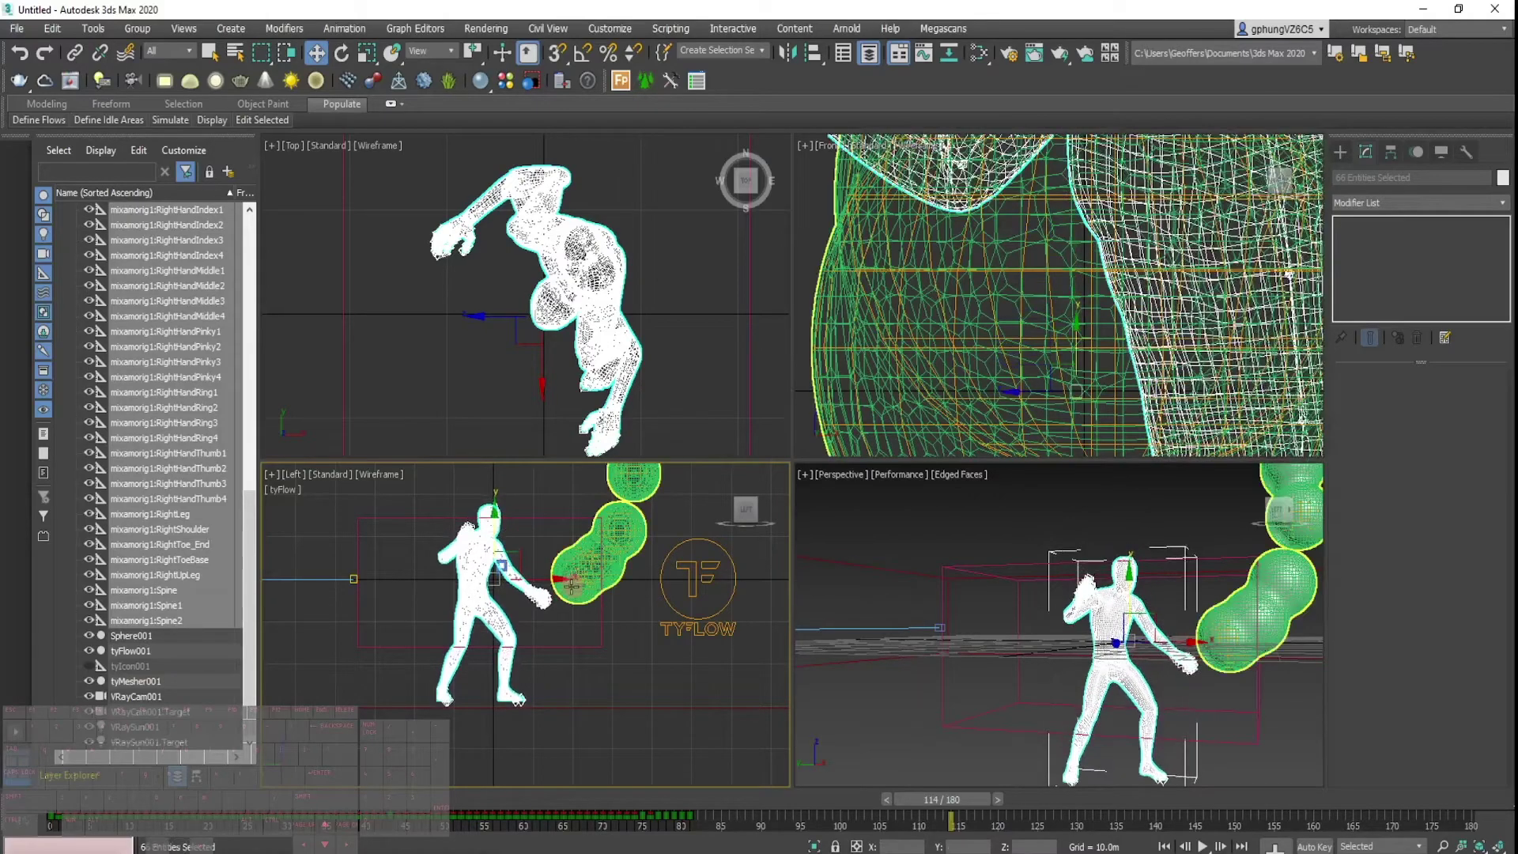
pyautogui.moveTo(556, 579); pyautogui.dragTo(501, 577)
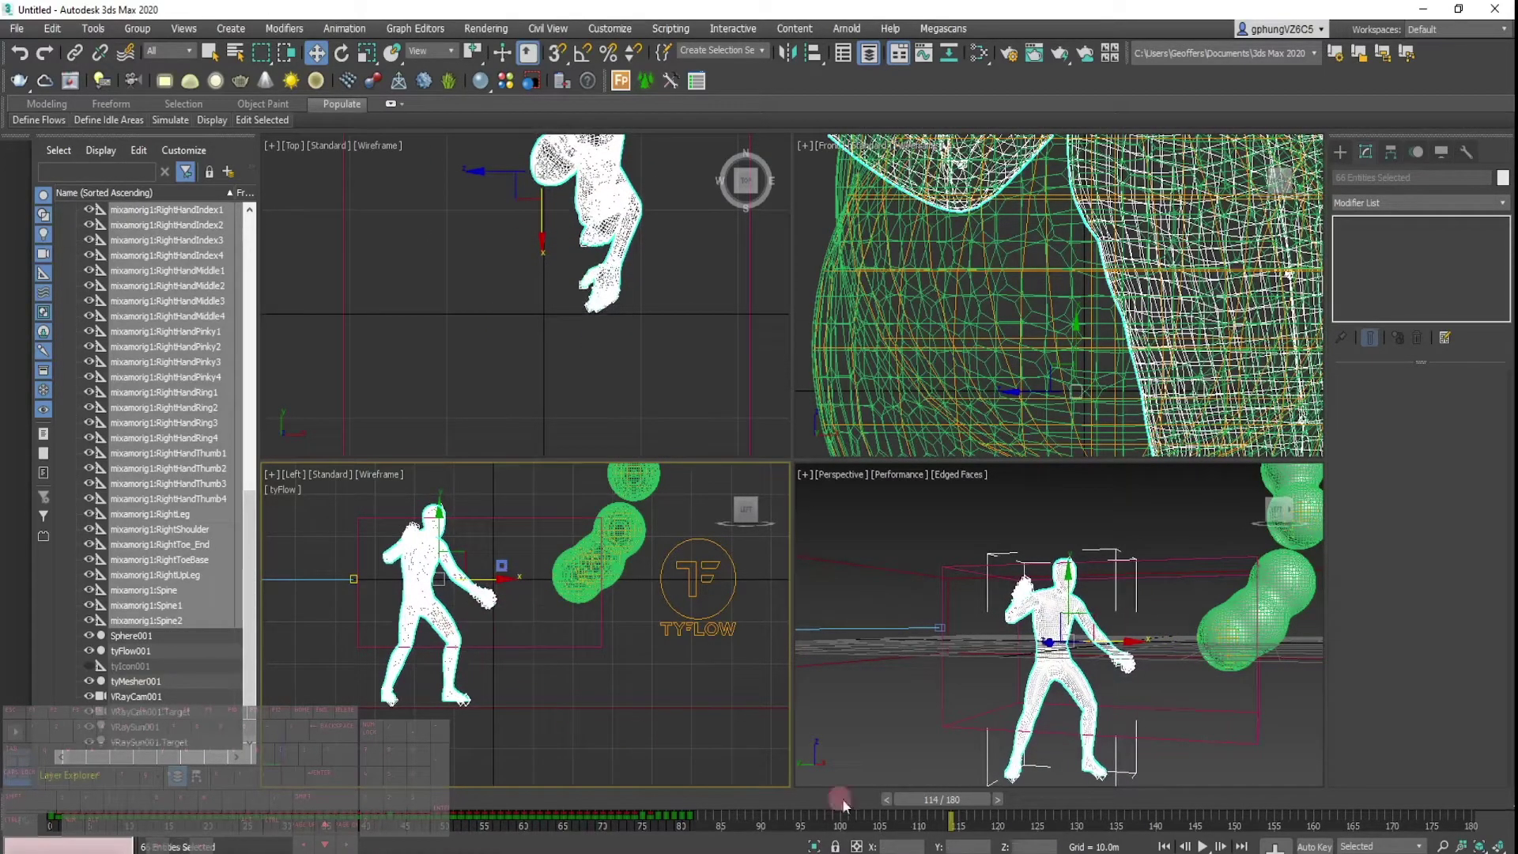
# Scrub to the frame where the character thrusts its arms forward, and change the start frame of Event_001's Birth operator in the tyFlow editor.
pyautogui.moveTo(951, 806); pyautogui.dragTo(362, 822)
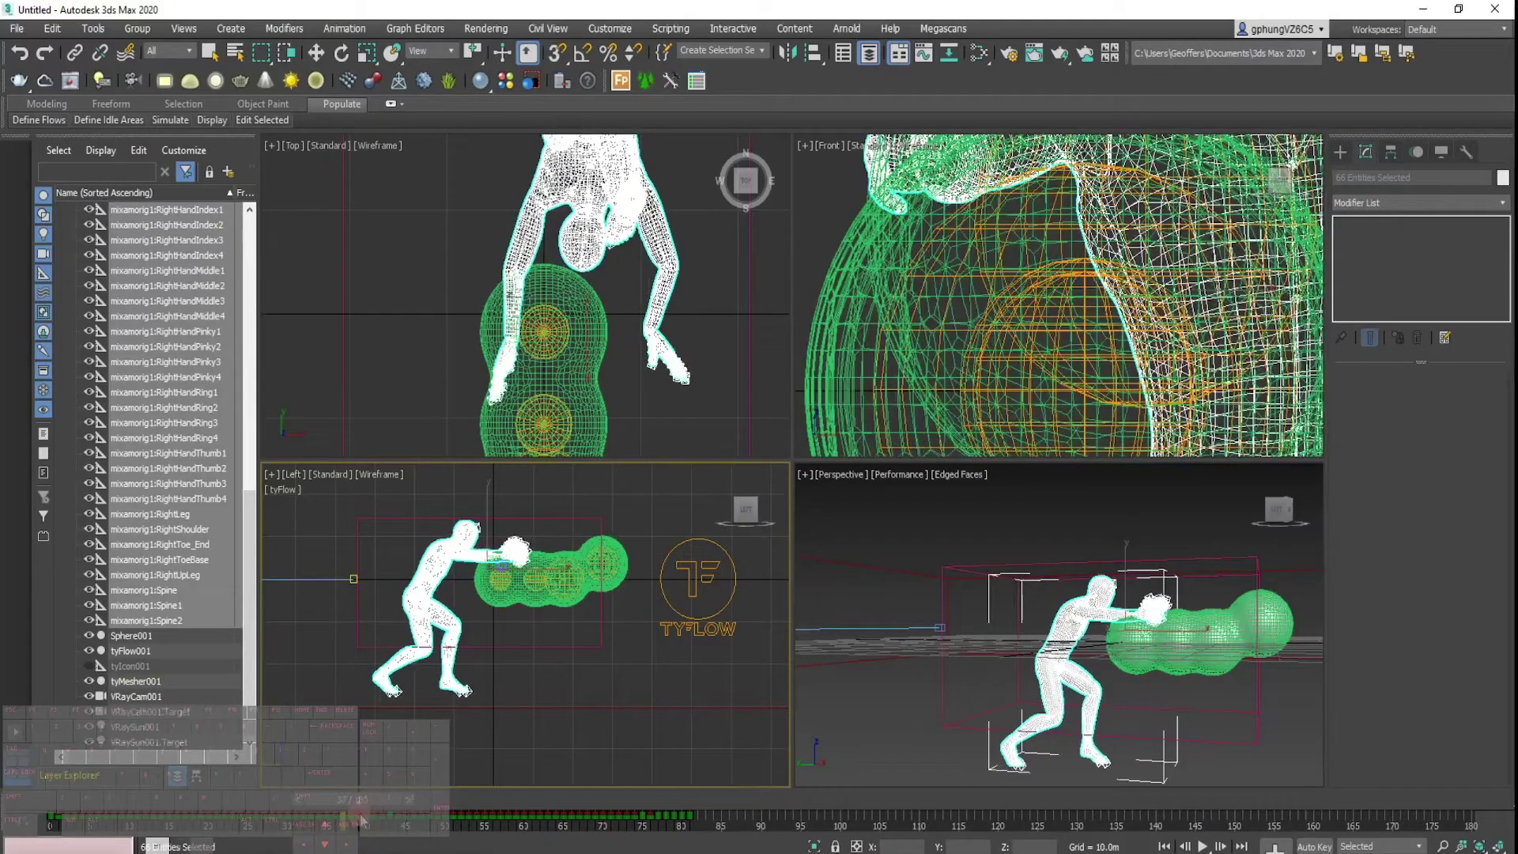
pyautogui.press('w')
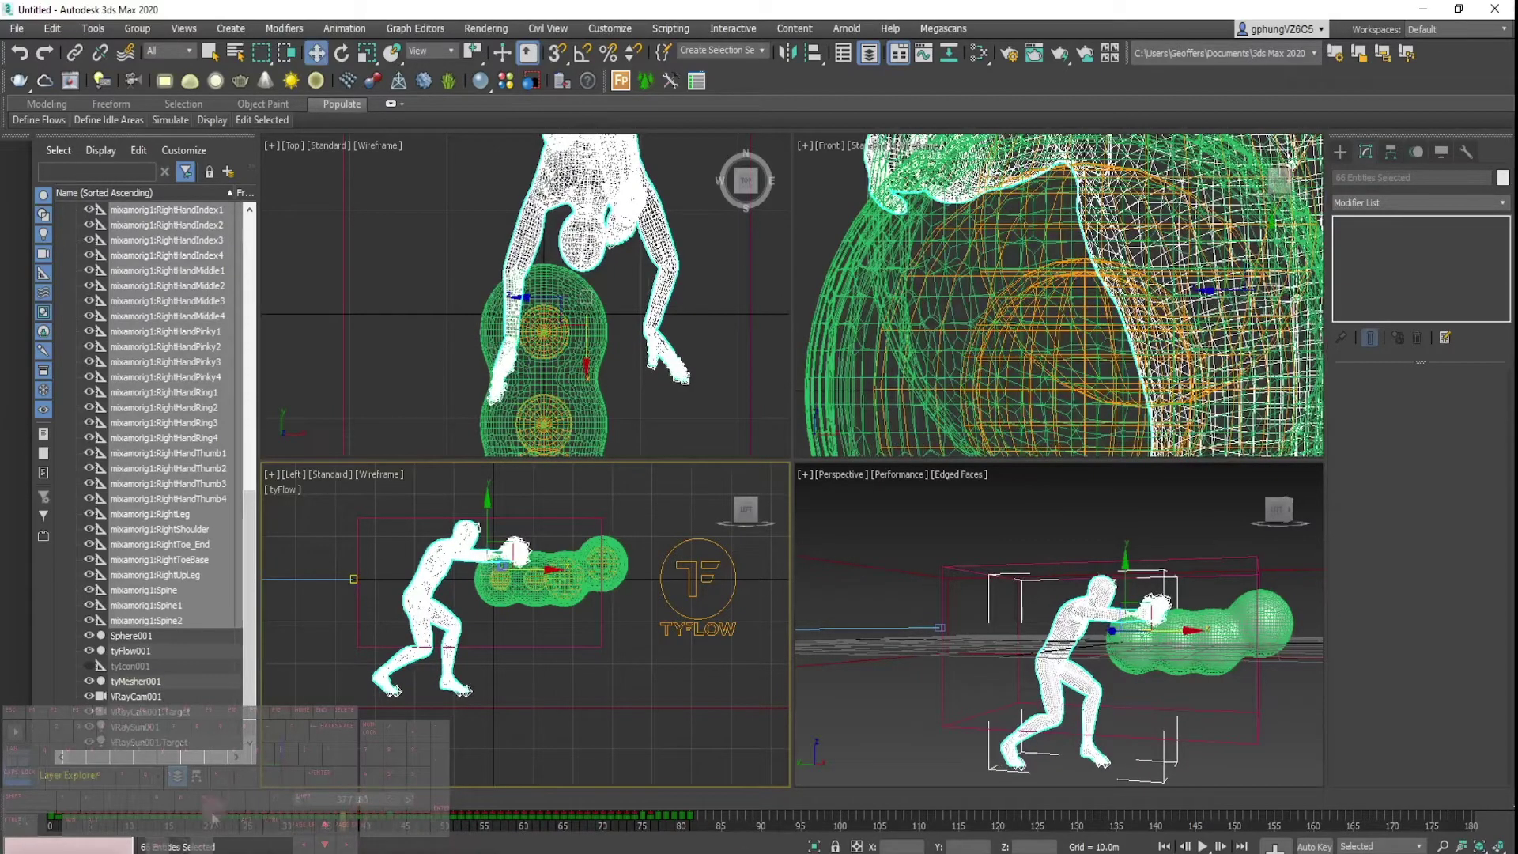
pyautogui.press('m')
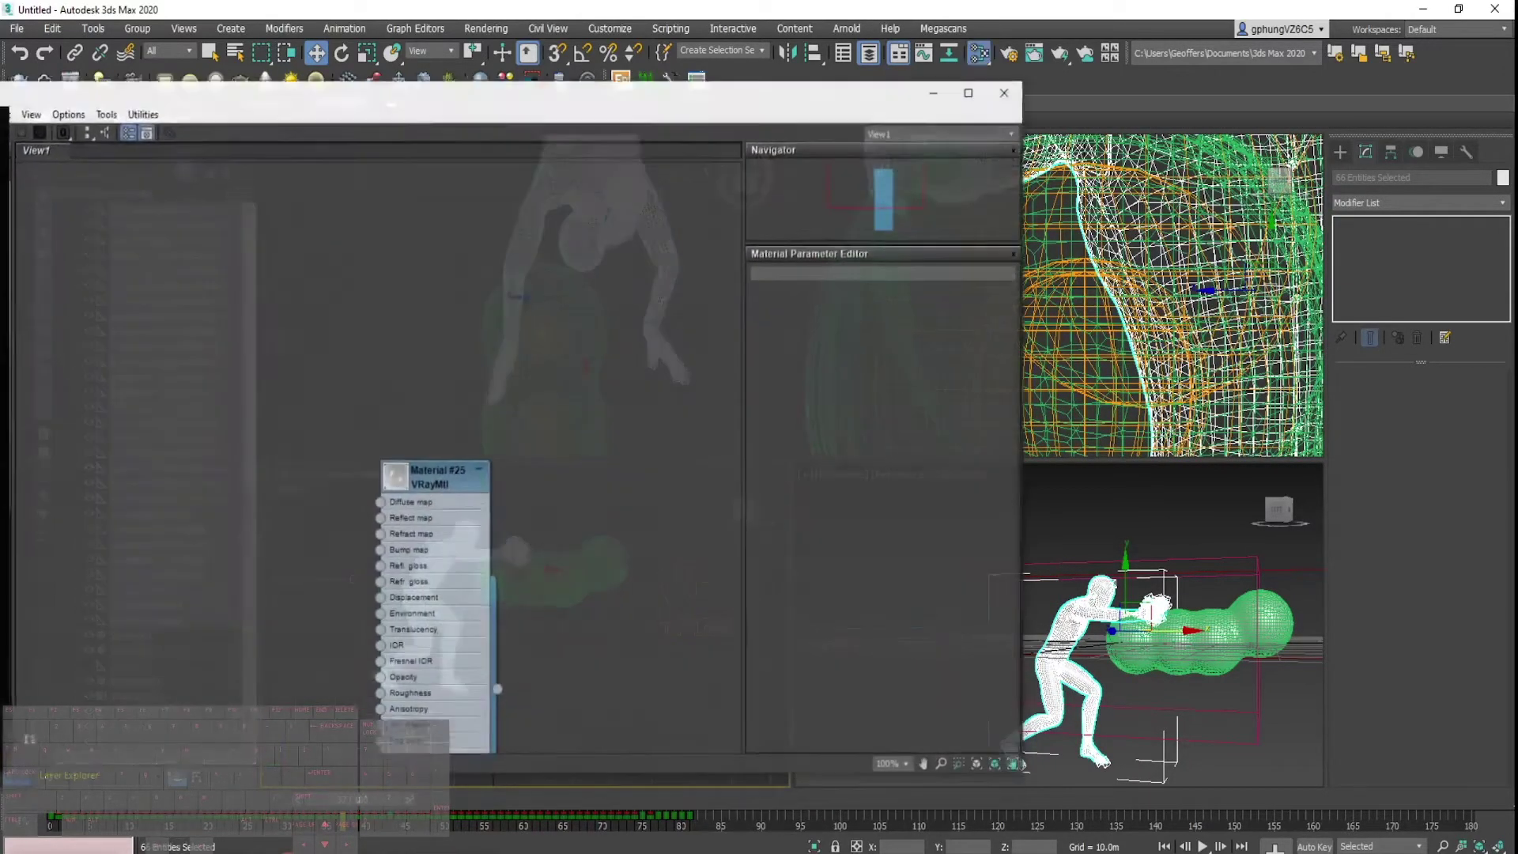
pyautogui.hotkey('alt', 'Tab')
pyautogui.click(346, 238)
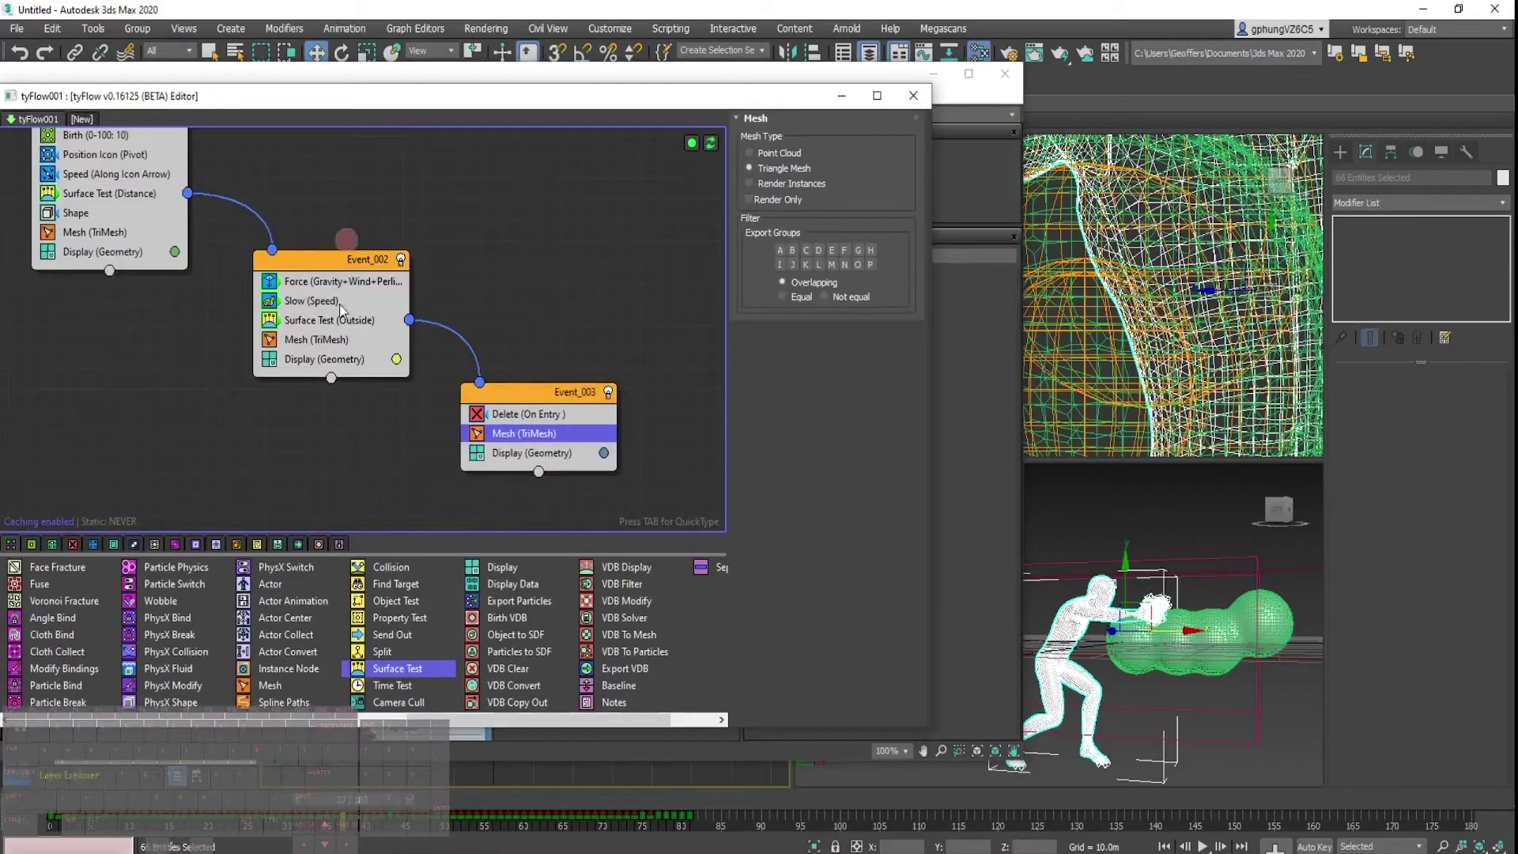
pyautogui.moveTo(187, 323); pyautogui.dragTo(211, 406, button='middle')
pyautogui.click(115, 219)
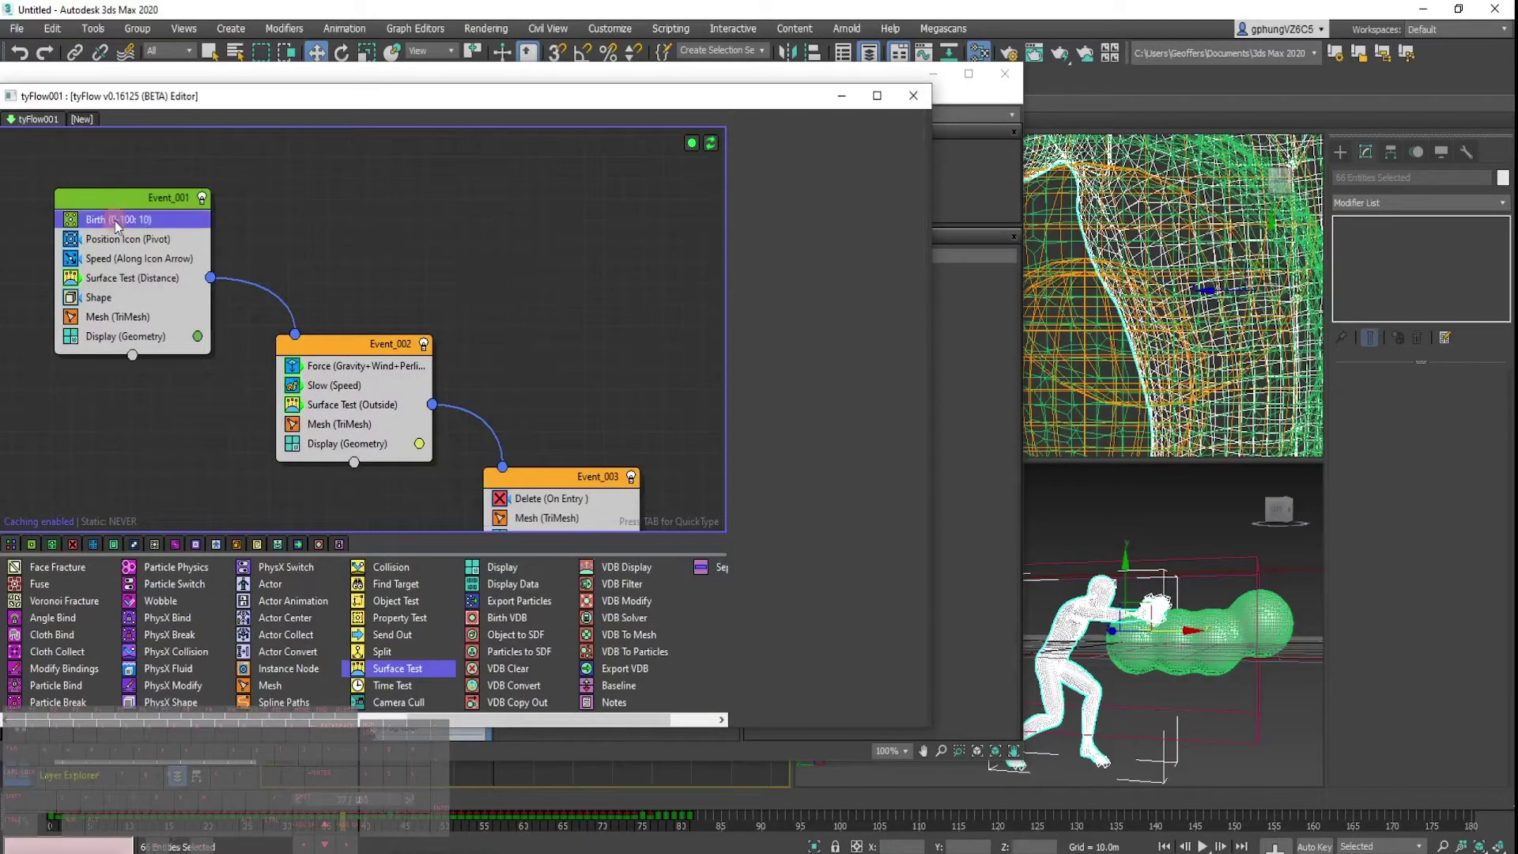
pyautogui.click(857, 152)
pyautogui.moveTo(858, 159); pyautogui.dragTo(779, 159)
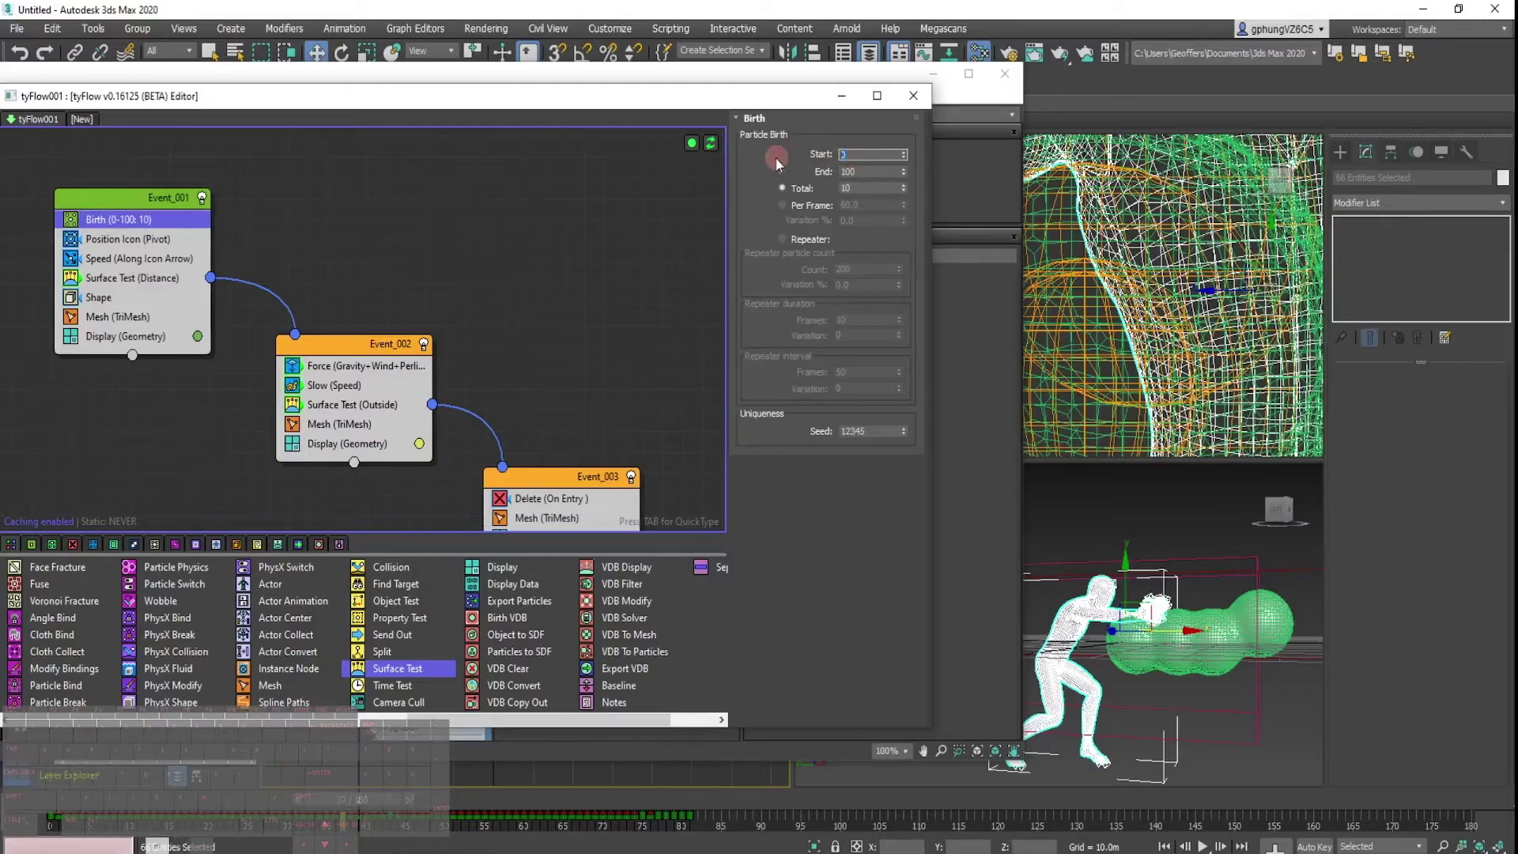
pyautogui.press('Tab')
pyautogui.click(843, 98)
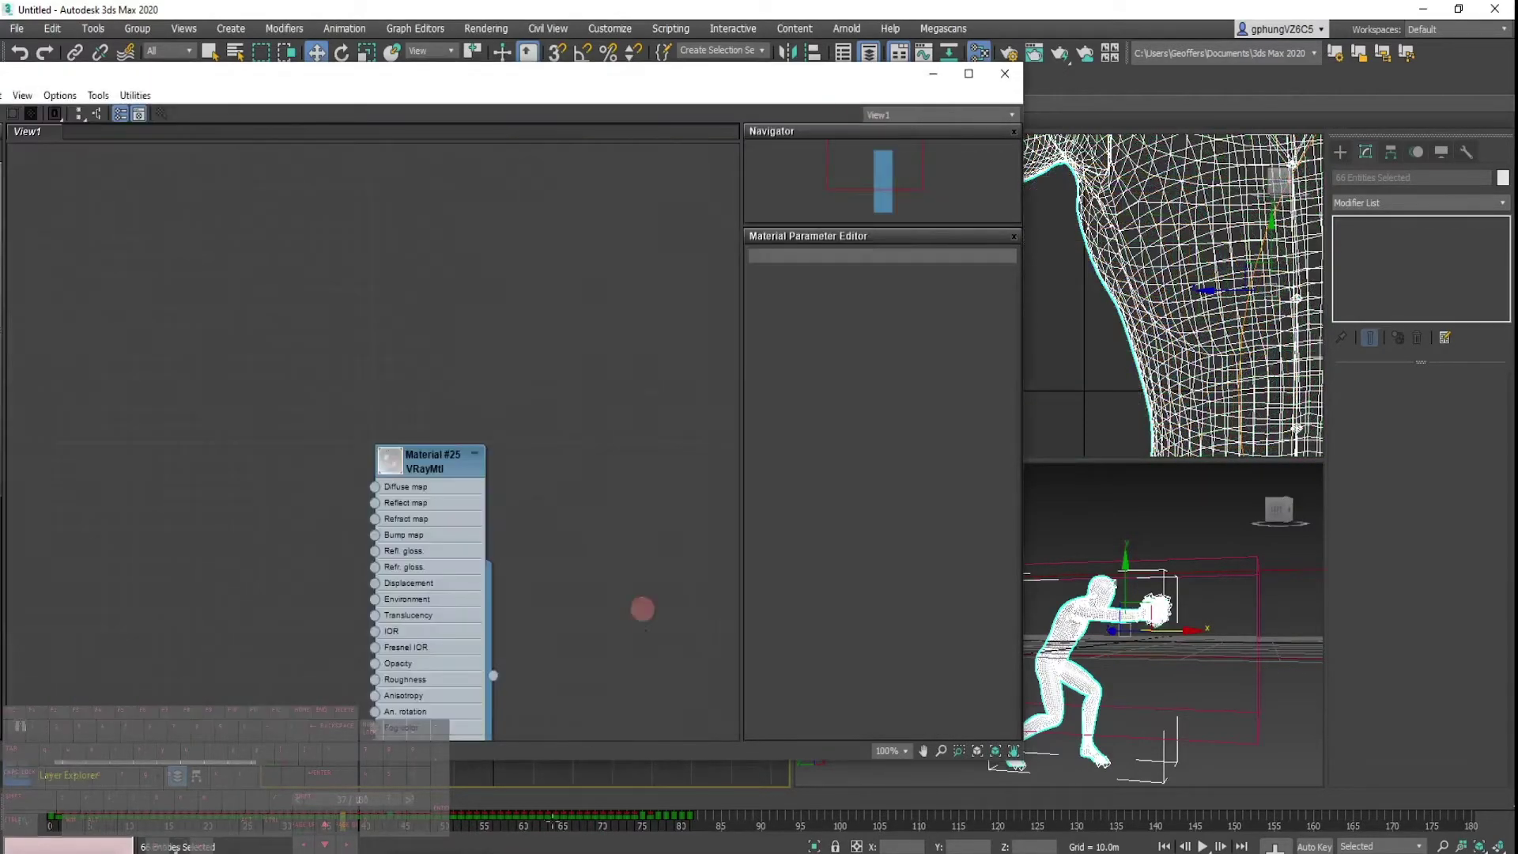
pyautogui.click(933, 73)
# Move the character further back in the Left viewport so its outstretched hands sit behind the particle origin.
pyautogui.moveTo(352, 803)
pyautogui.mouseDown()
pyautogui.moveTo(26, 801)
pyautogui.moveTo(416, 829)
pyautogui.moveTo(327, 824)
pyautogui.moveTo(355, 825)
pyautogui.mouseUp()
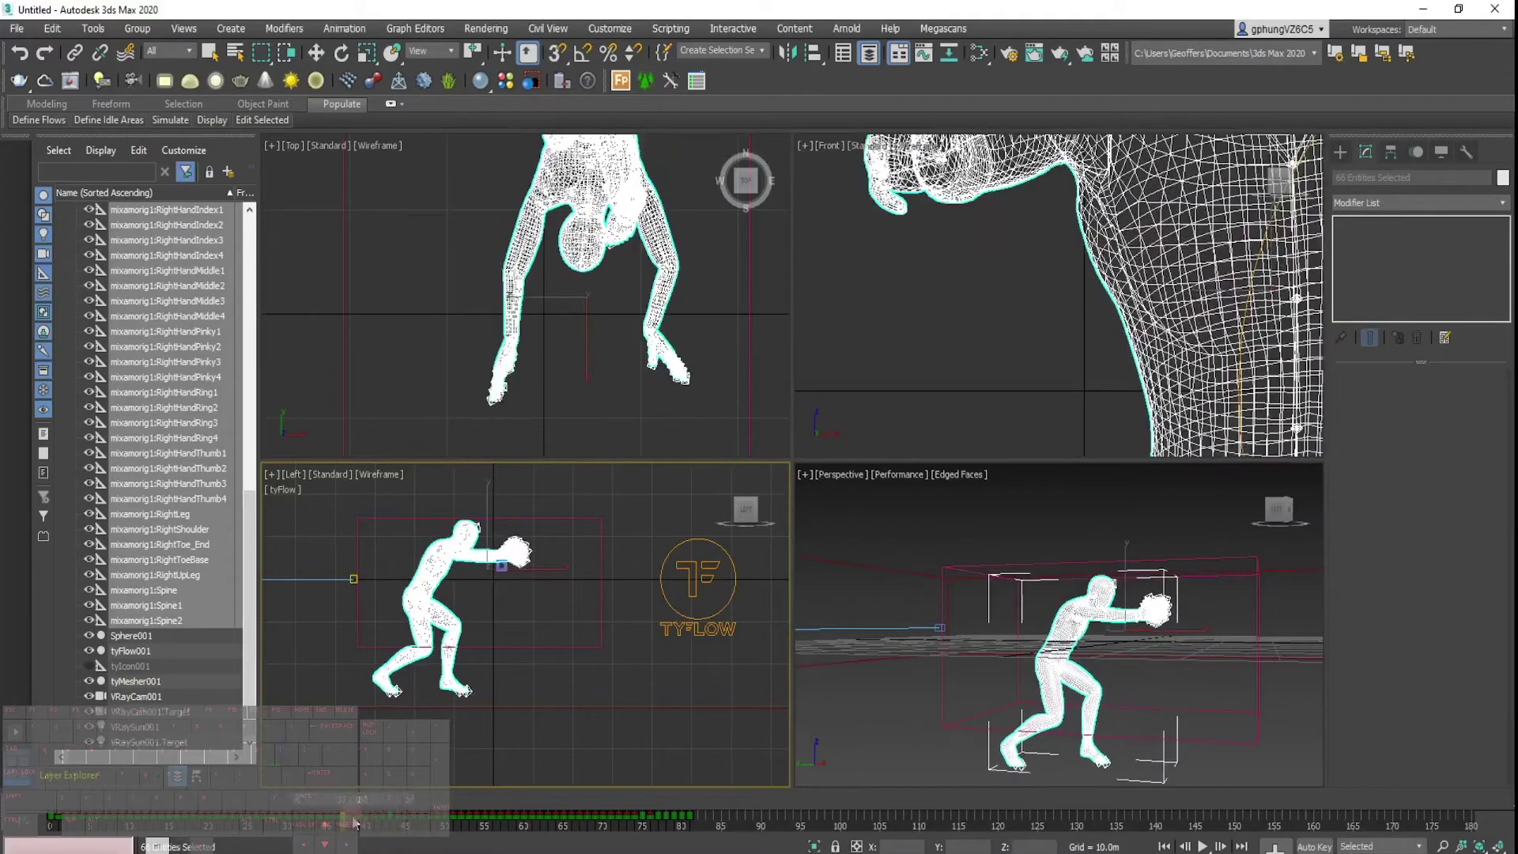
pyautogui.press('w')
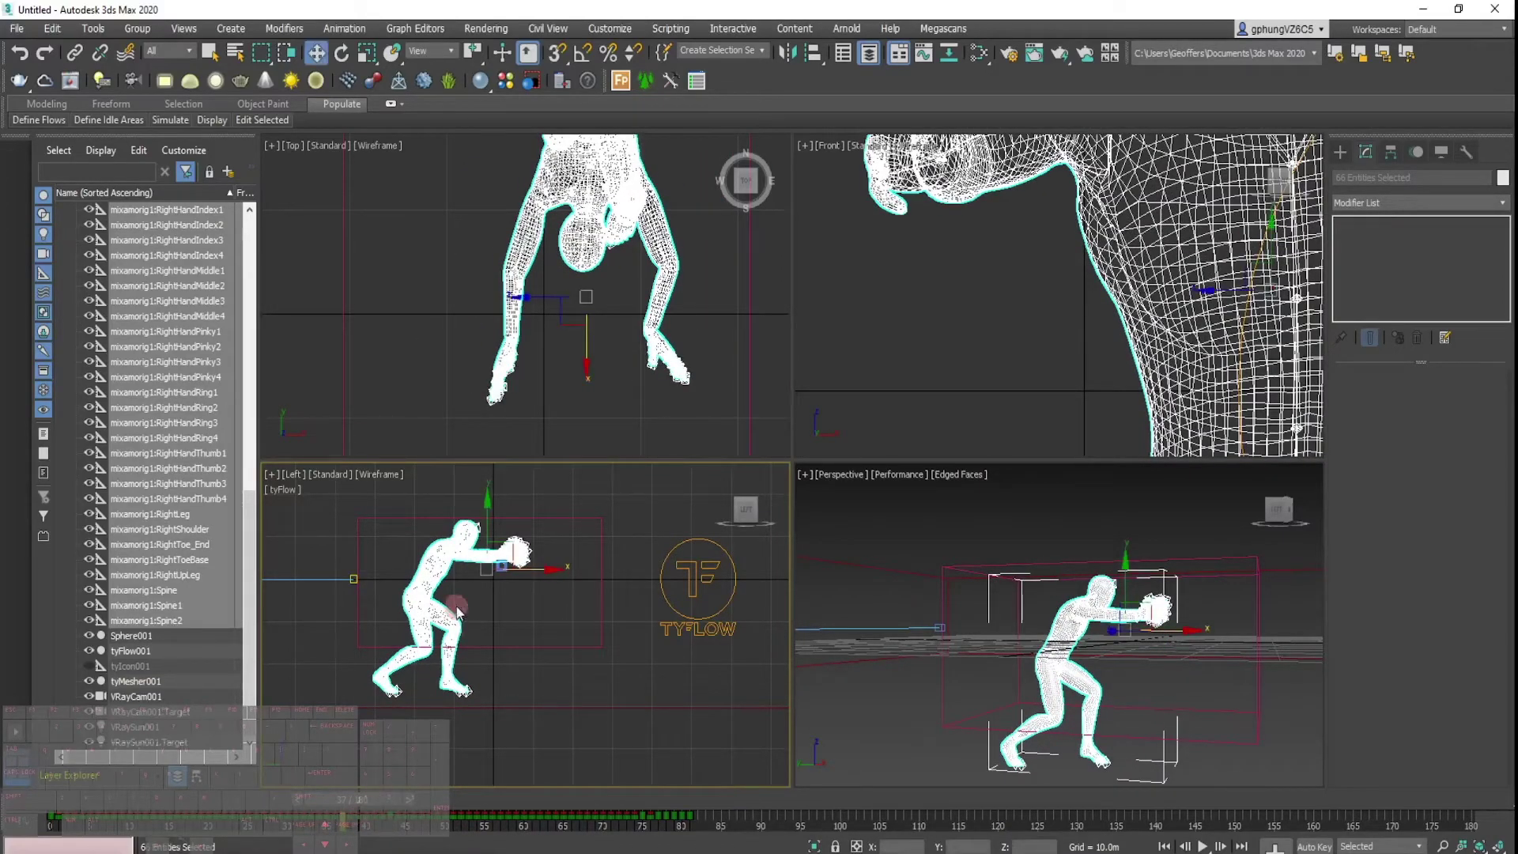
pyautogui.moveTo(550, 570); pyautogui.dragTo(503, 567)
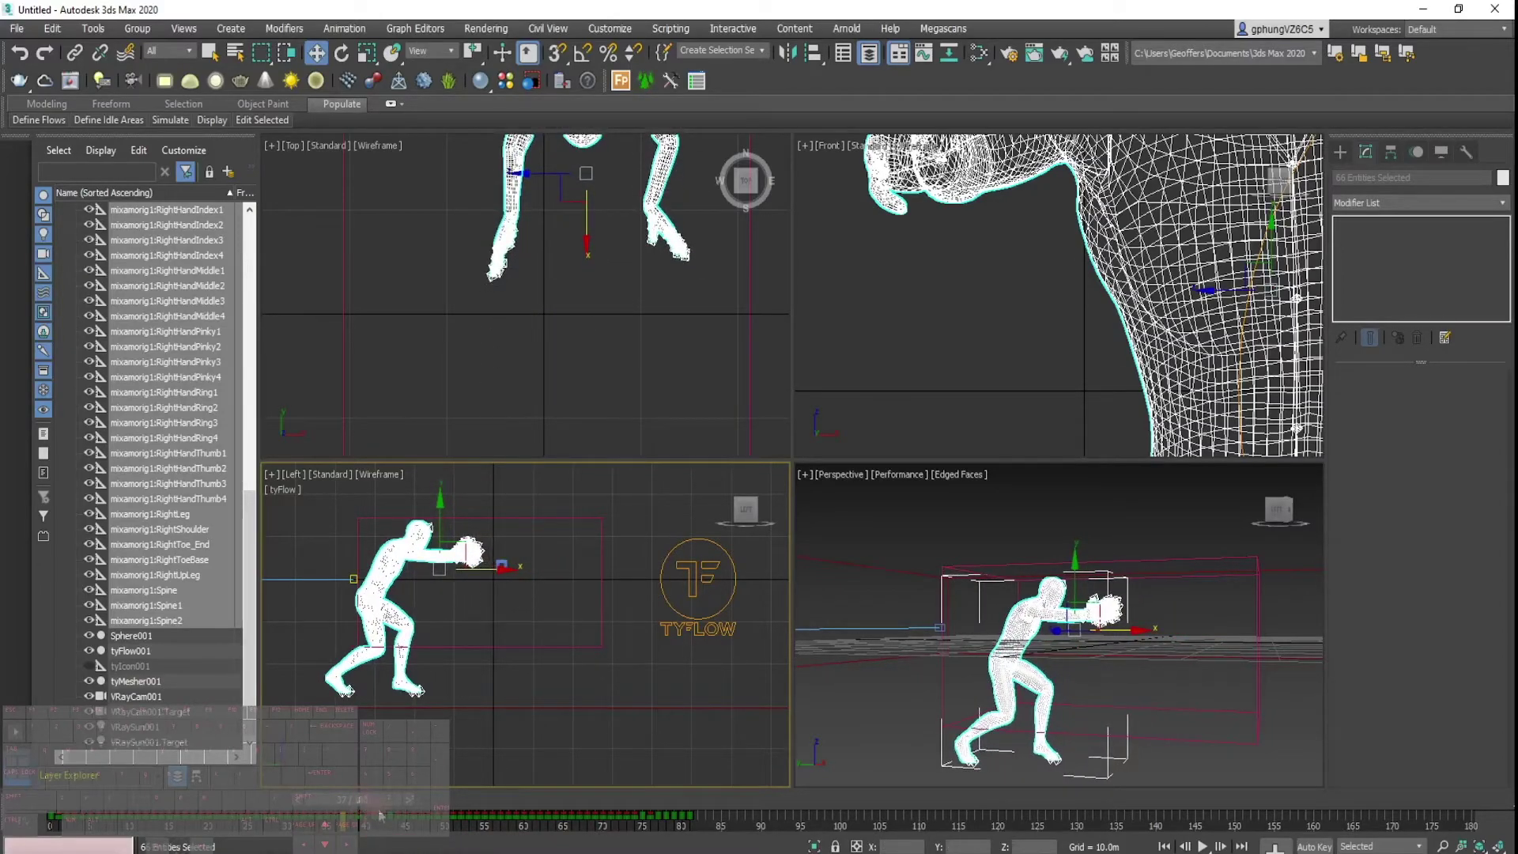
# Try to lower the character in the Left viewport so its hands line up with the first emitted blob.
pyautogui.moveTo(393, 812); pyautogui.dragTo(414, 803)
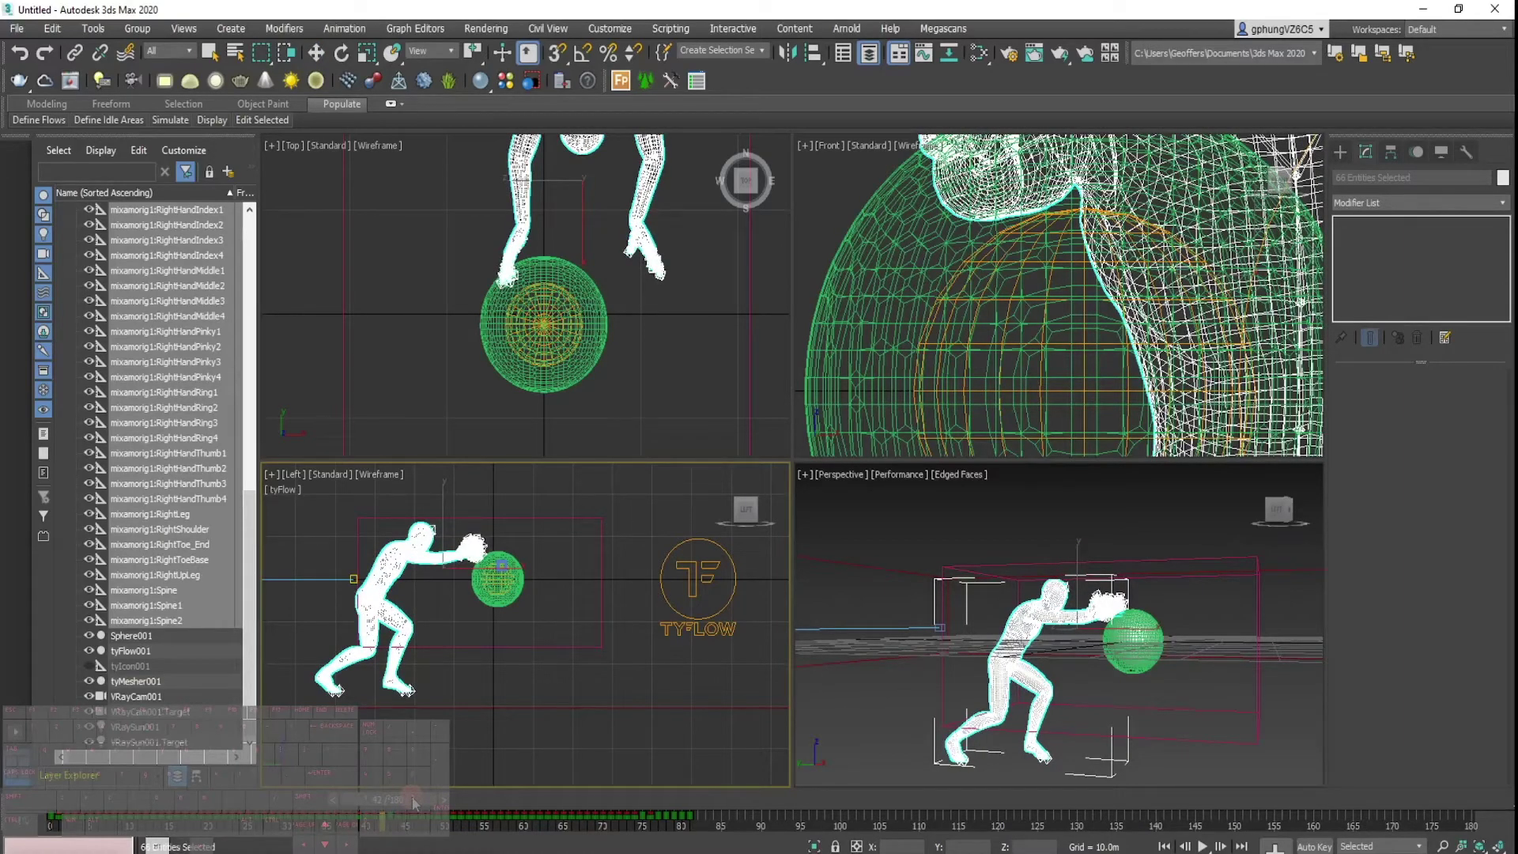
pyautogui.press('w')
pyautogui.moveTo(447, 494); pyautogui.dragTo(443, 518)
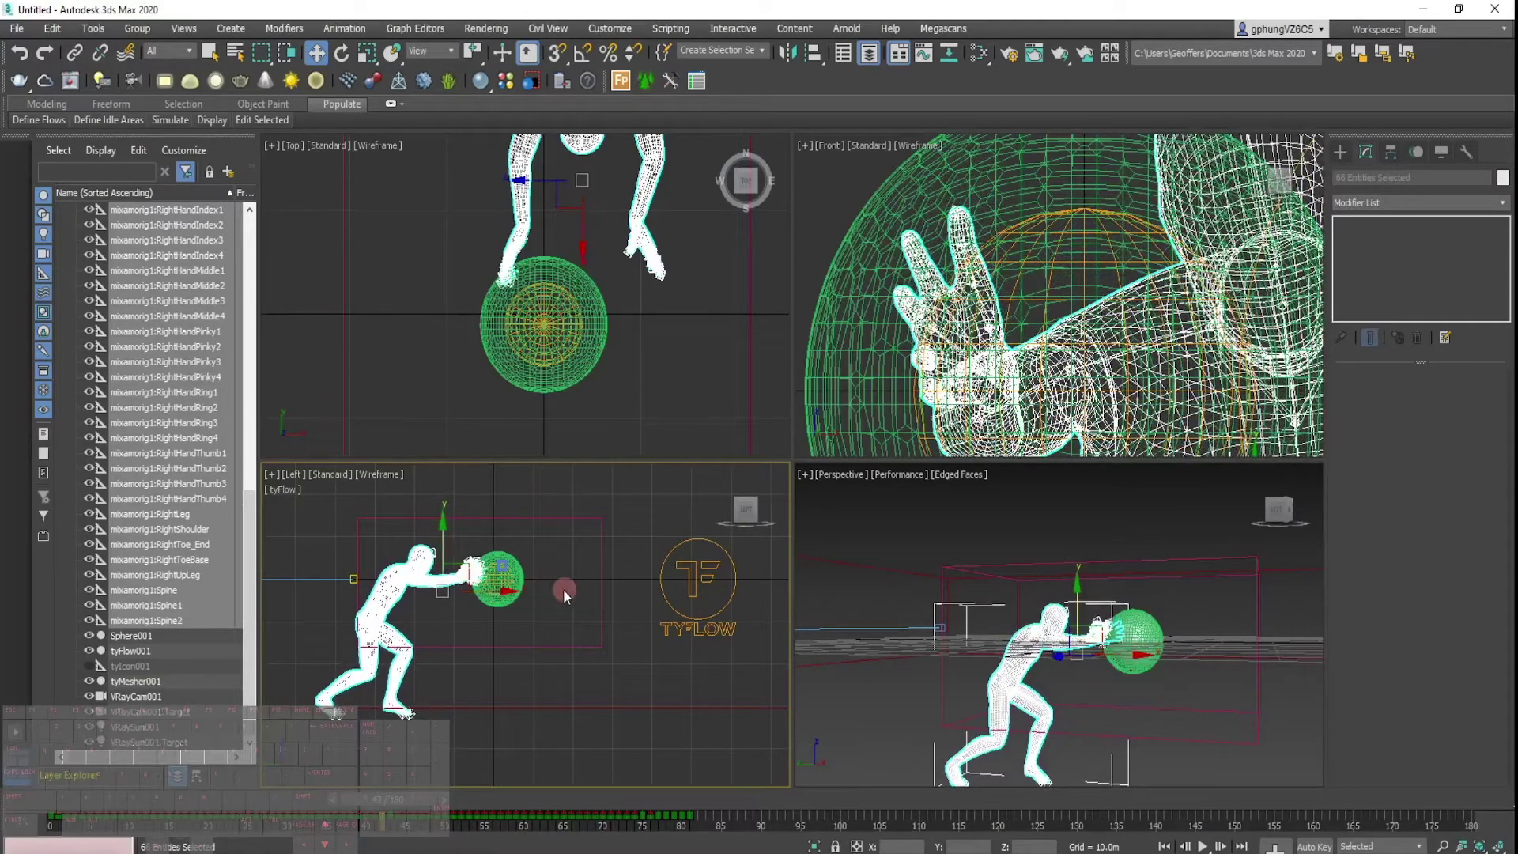
# Raise the tyFlow emitter in the Left viewport to about Z 7.3 m, level with the character's outstretched hands, checking it at frame 54.
pyautogui.click(700, 573)
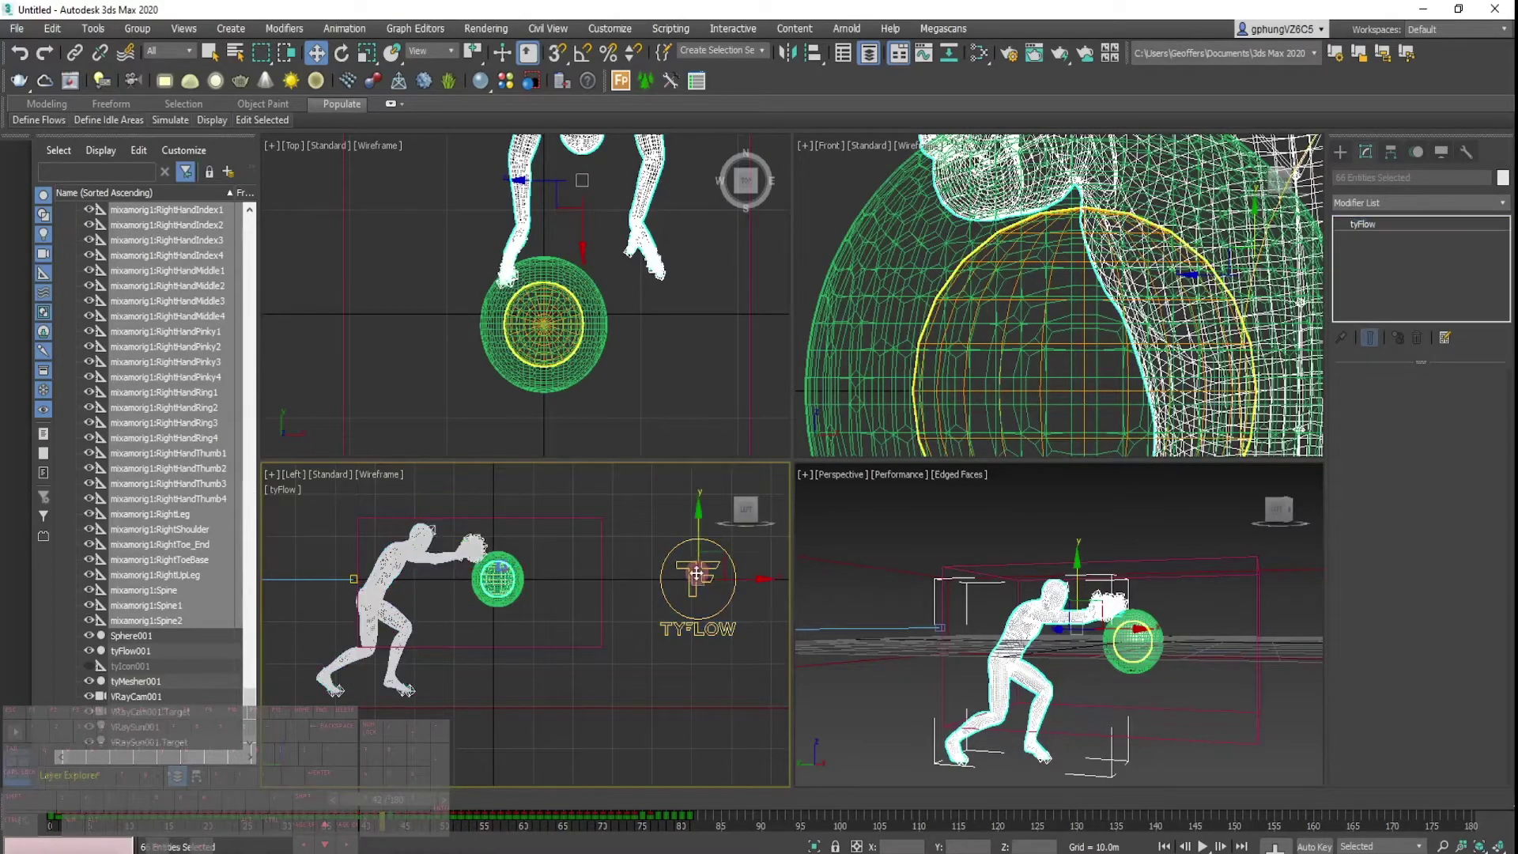
pyautogui.click(696, 574)
pyautogui.moveTo(702, 512); pyautogui.dragTo(700, 530)
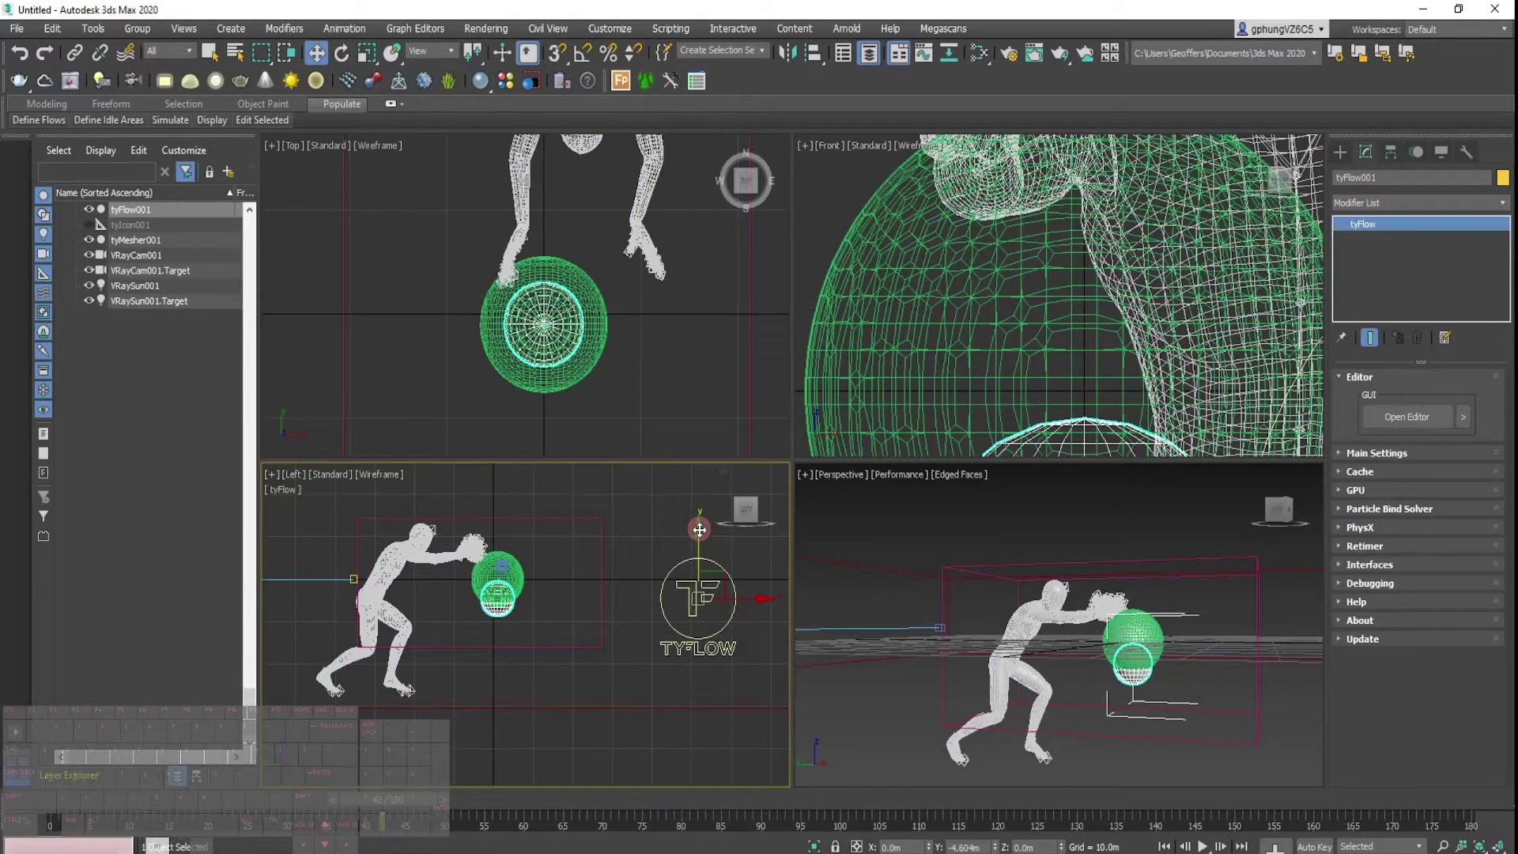
pyautogui.moveTo(393, 805)
pyautogui.mouseDown()
pyautogui.moveTo(457, 796)
pyautogui.moveTo(360, 791)
pyautogui.moveTo(393, 800)
pyautogui.mouseUp()
pyautogui.press('w')
pyautogui.moveTo(700, 552); pyautogui.dragTo(699, 521)
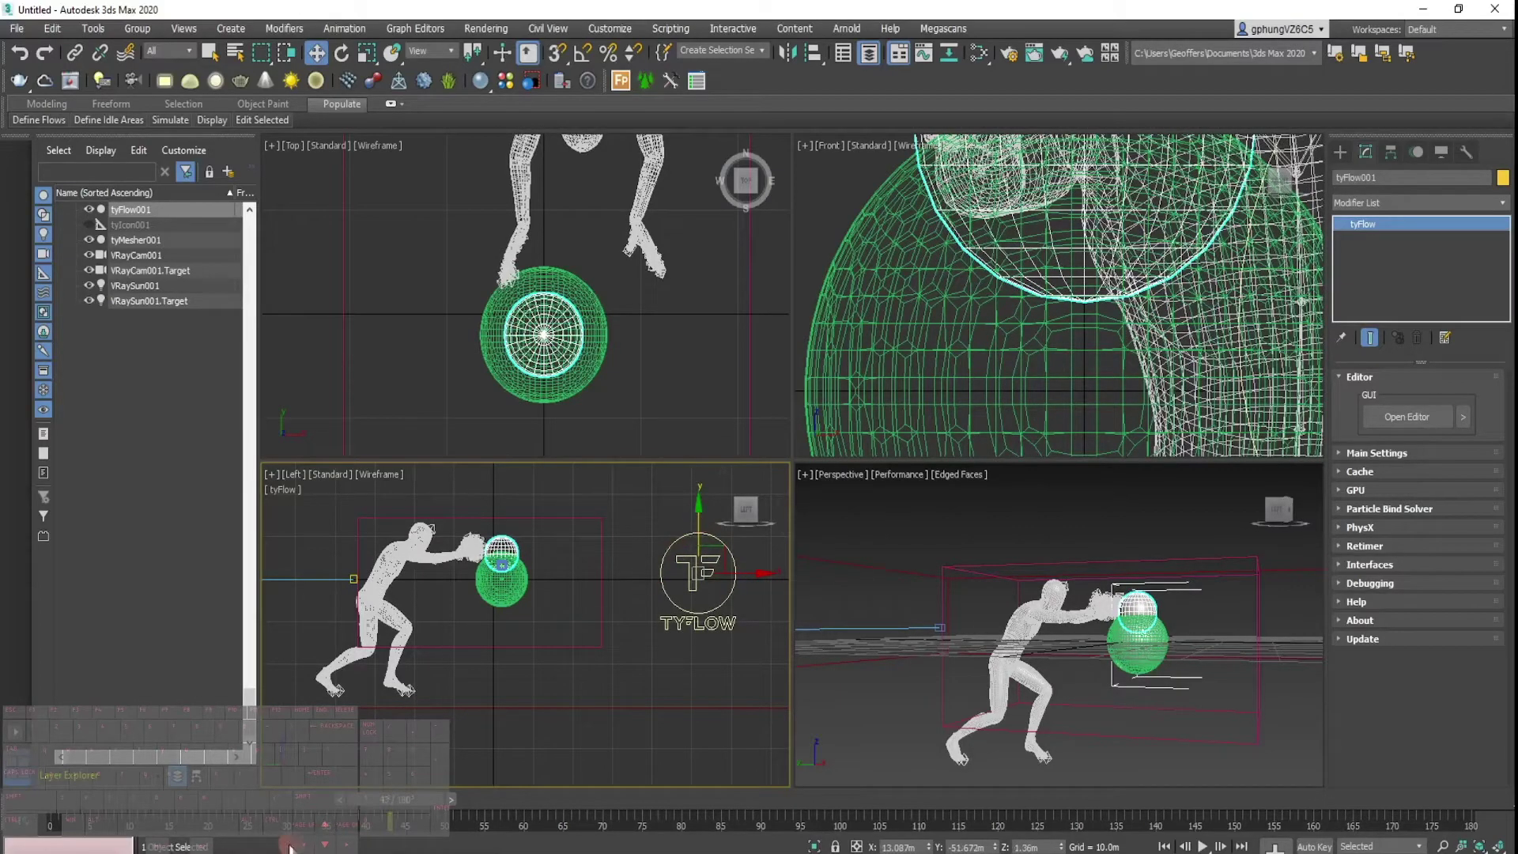
pyautogui.moveTo(387, 803); pyautogui.dragTo(479, 802)
pyautogui.press('w')
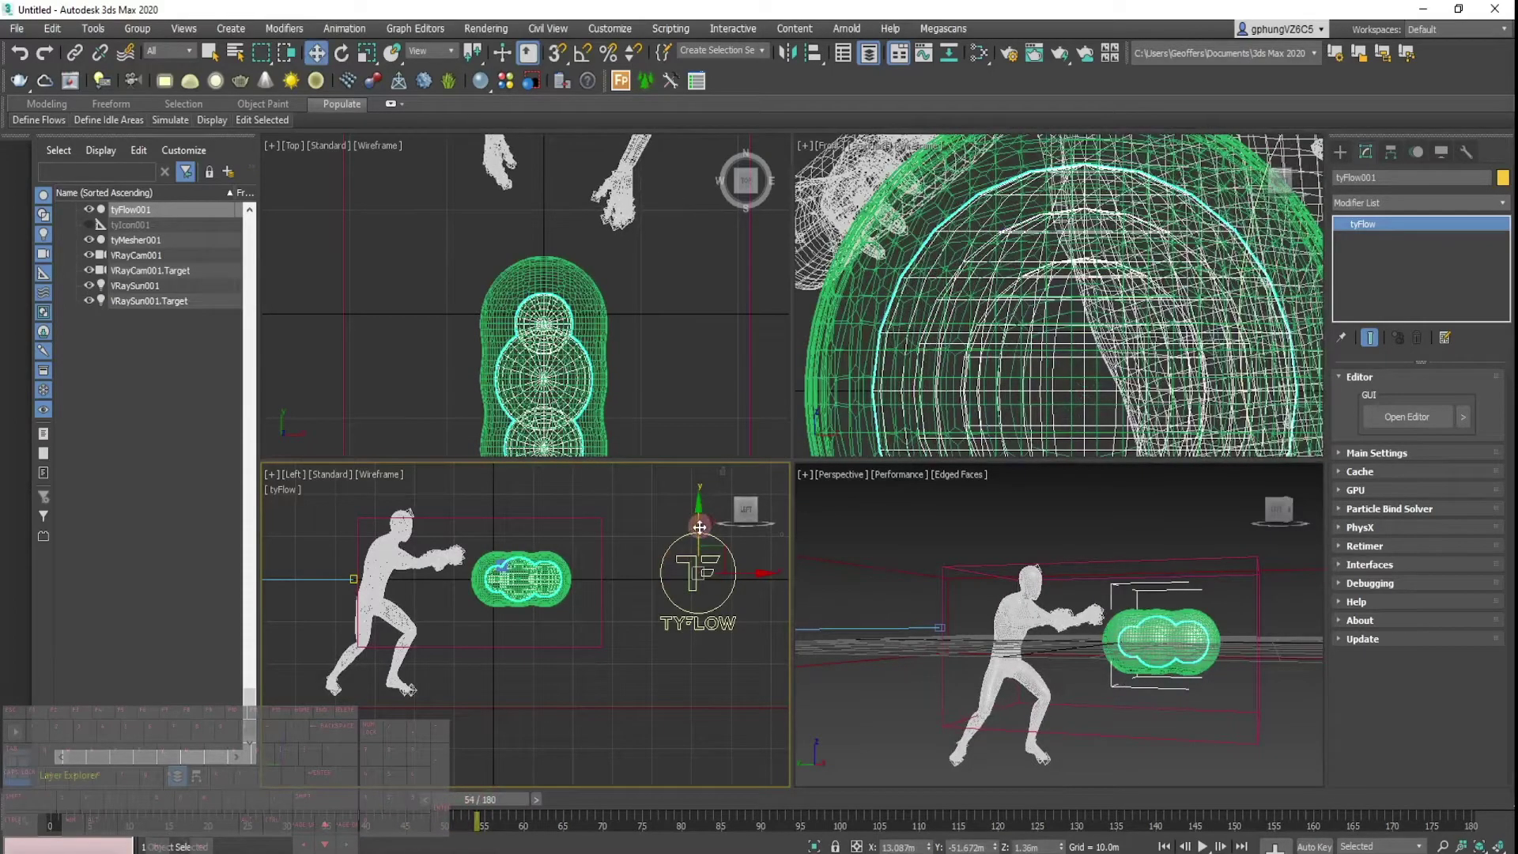
pyautogui.moveTo(700, 527); pyautogui.dragTo(702, 503)
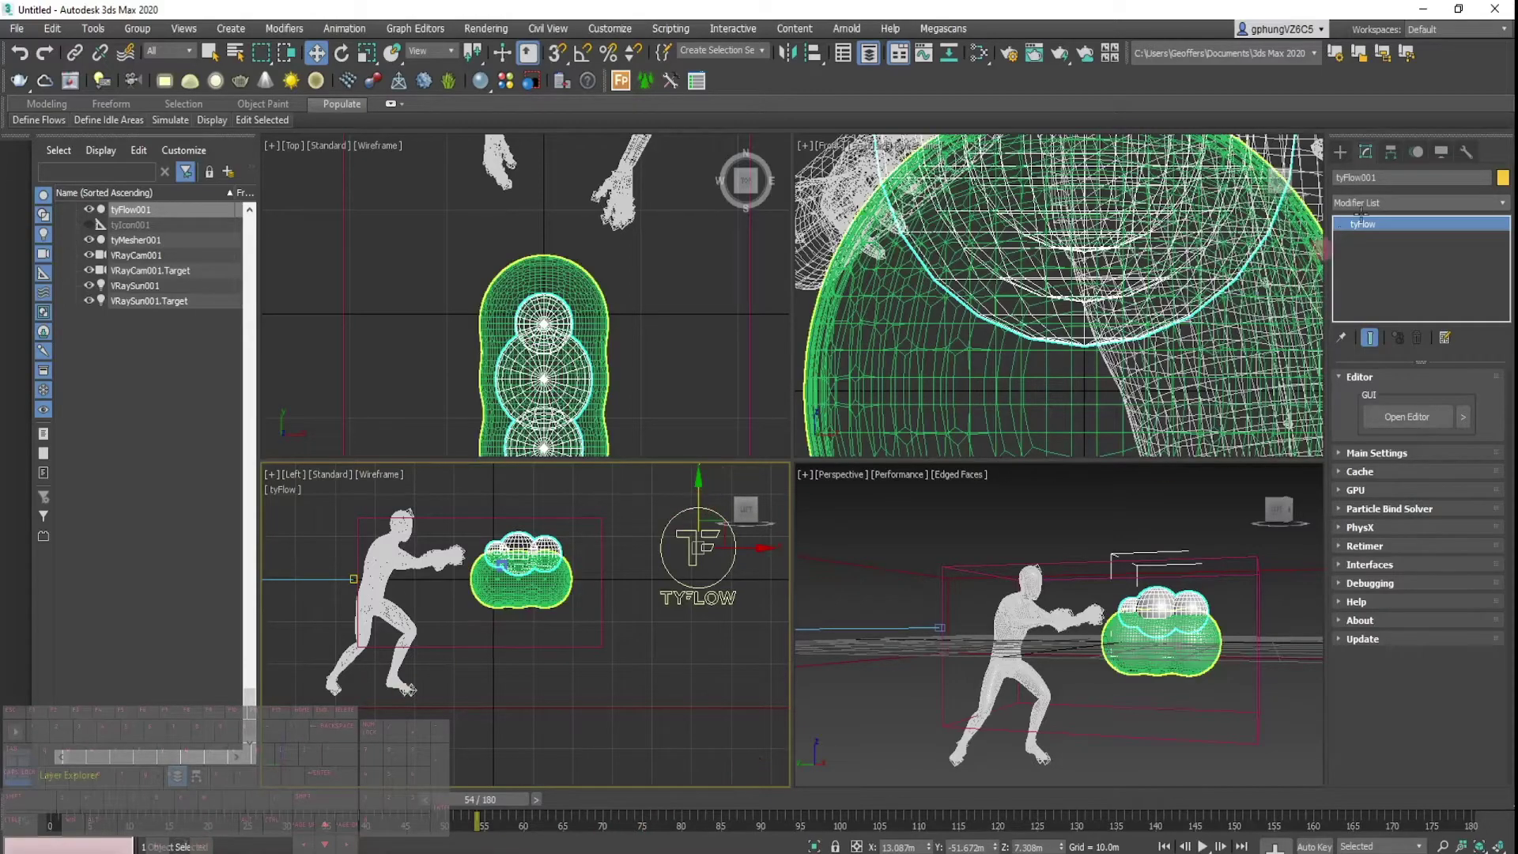
# Raise tyMesher001 about 5.5 m in the Left viewport so the blobmesh lines up with the tyFlow particles.
pyautogui.click(137, 241)
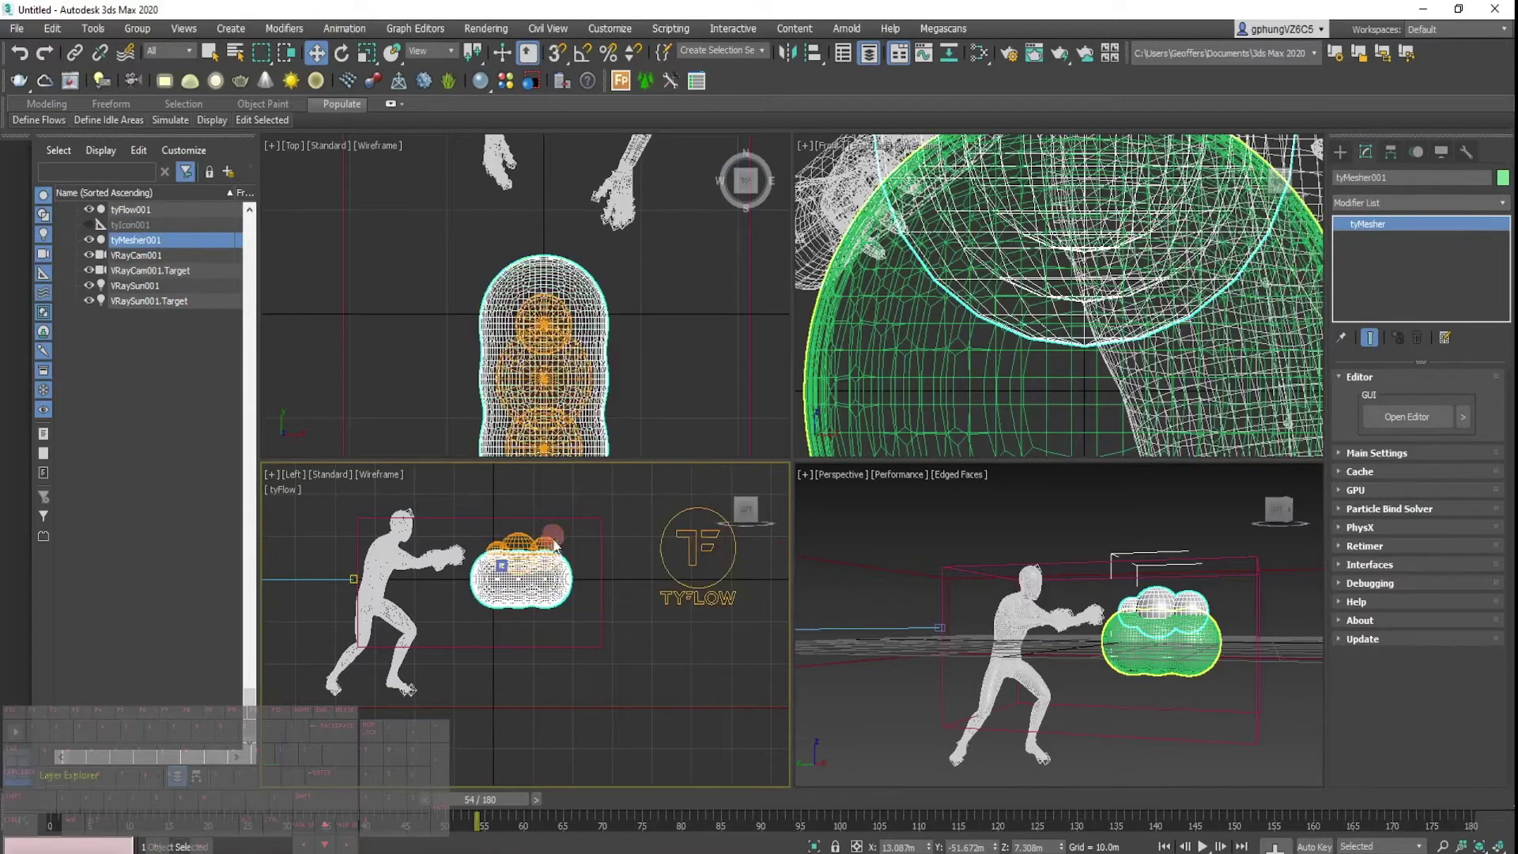
pyautogui.scroll(-4, 628, 610)
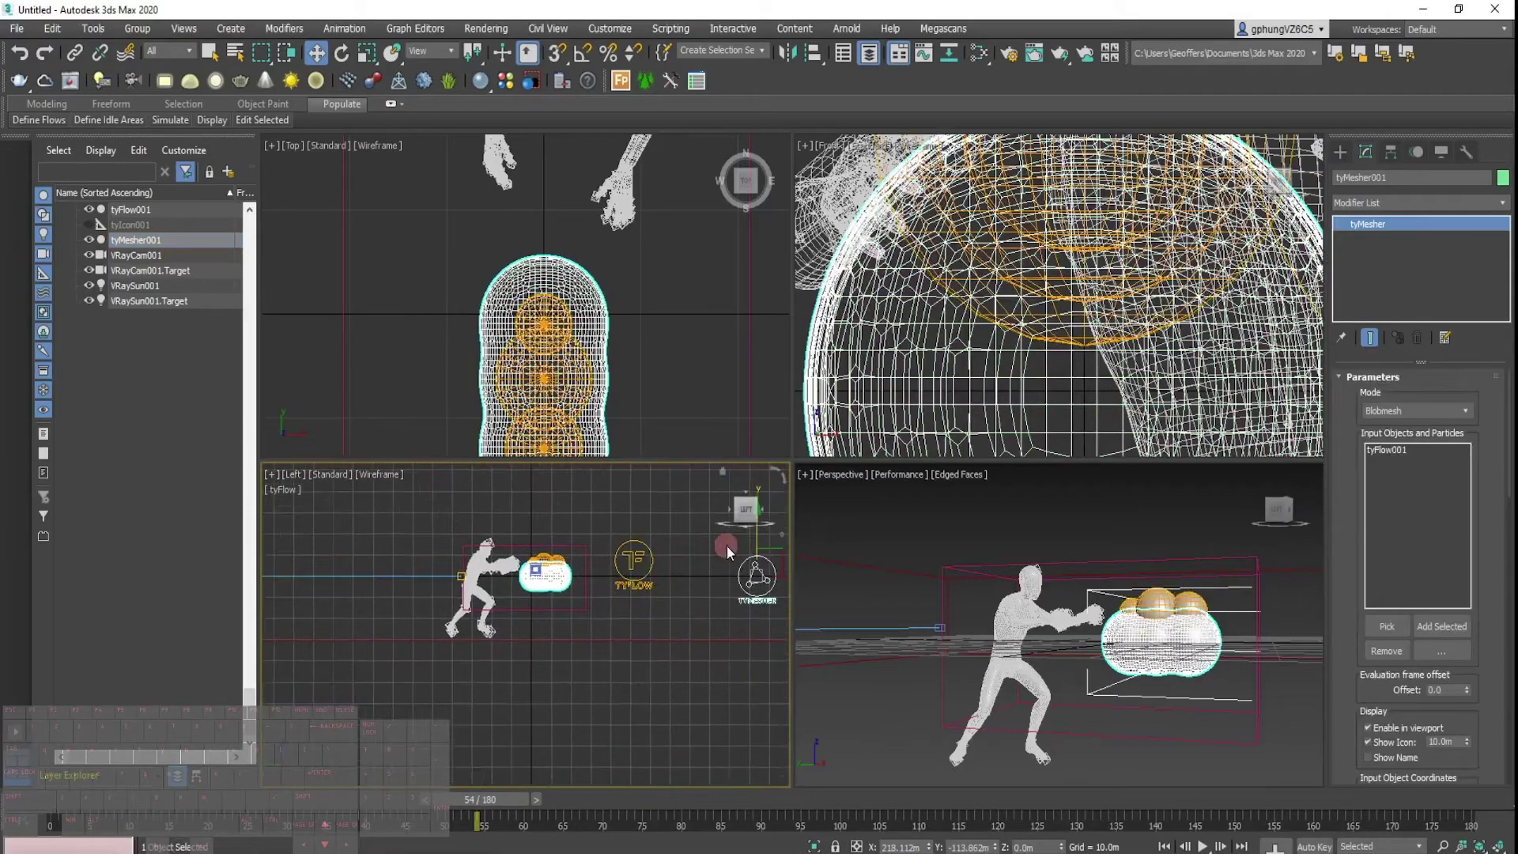
pyautogui.moveTo(756, 545); pyautogui.dragTo(757, 534)
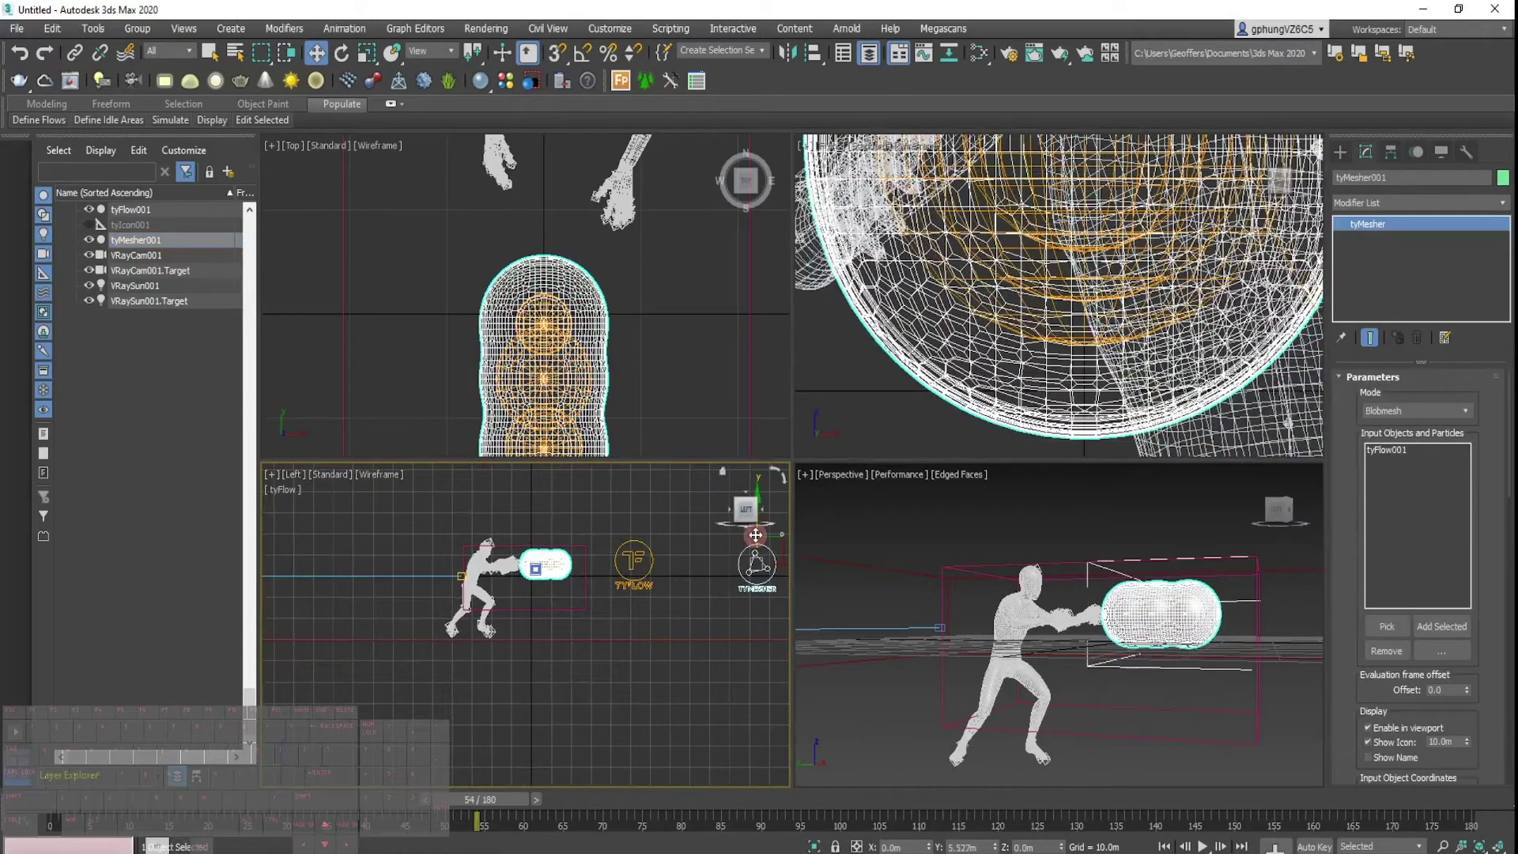
# Scrub the animation to frame 136 and switch the Perspective viewport to the VRayCam001 view.
pyautogui.moveTo(478, 800); pyautogui.dragTo(1156, 804)
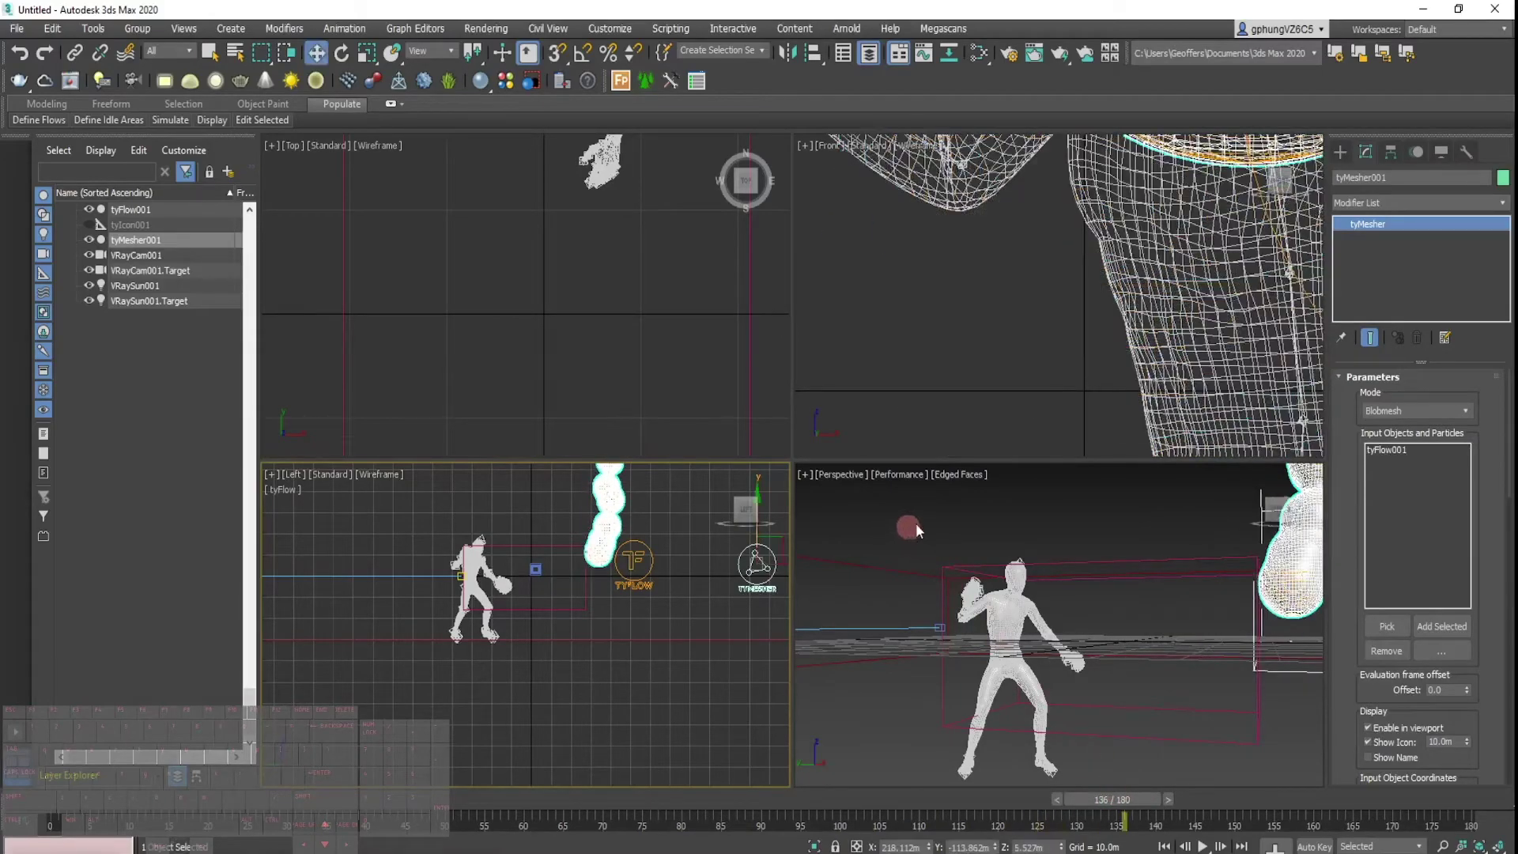
pyautogui.click(947, 513)
pyautogui.click(1275, 505)
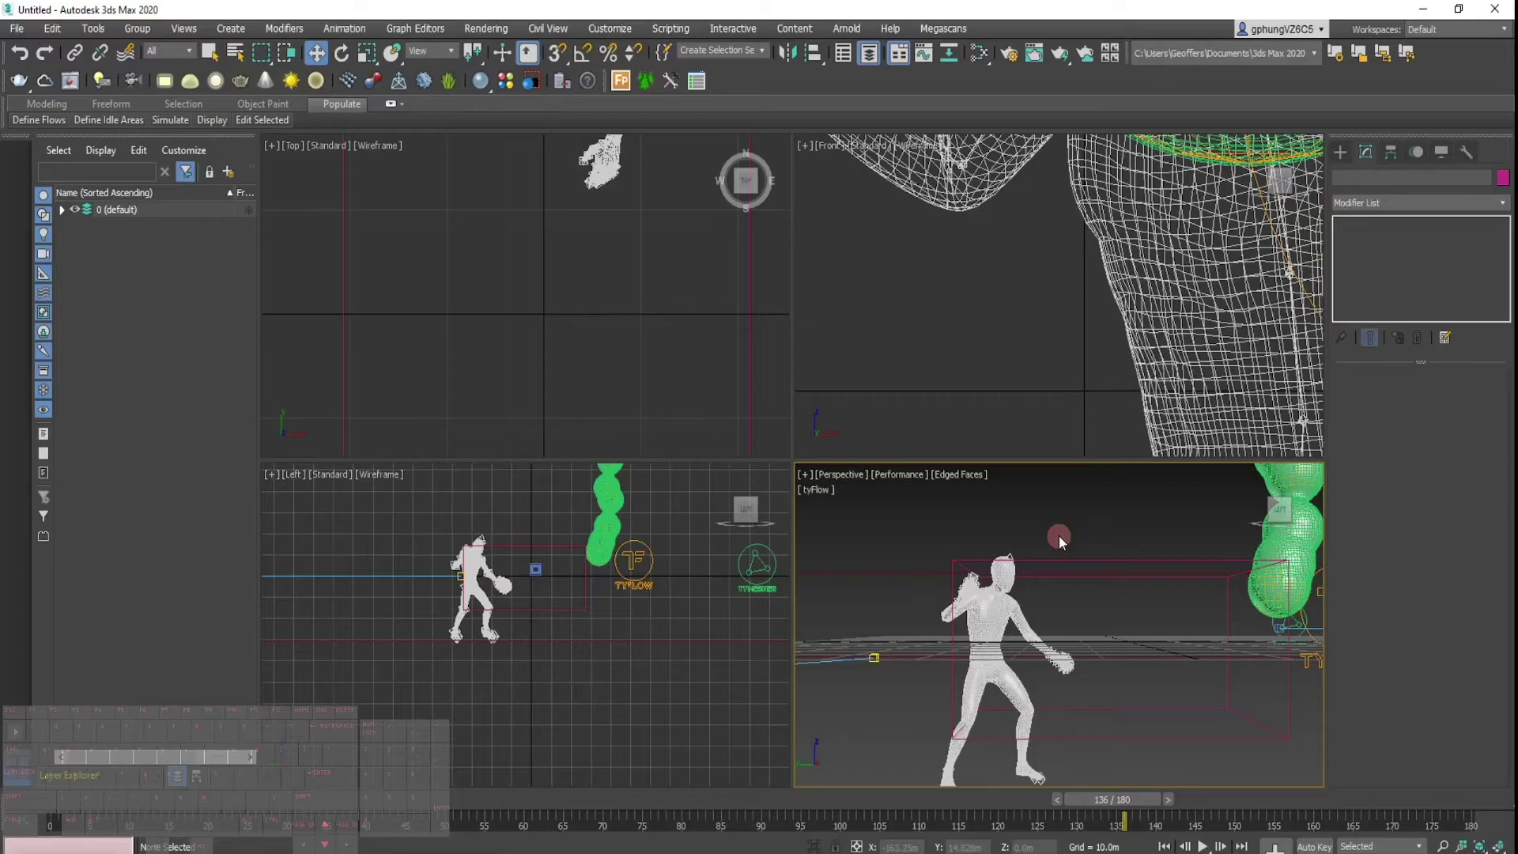
pyautogui.click(844, 474)
pyautogui.moveTo(942, 499)
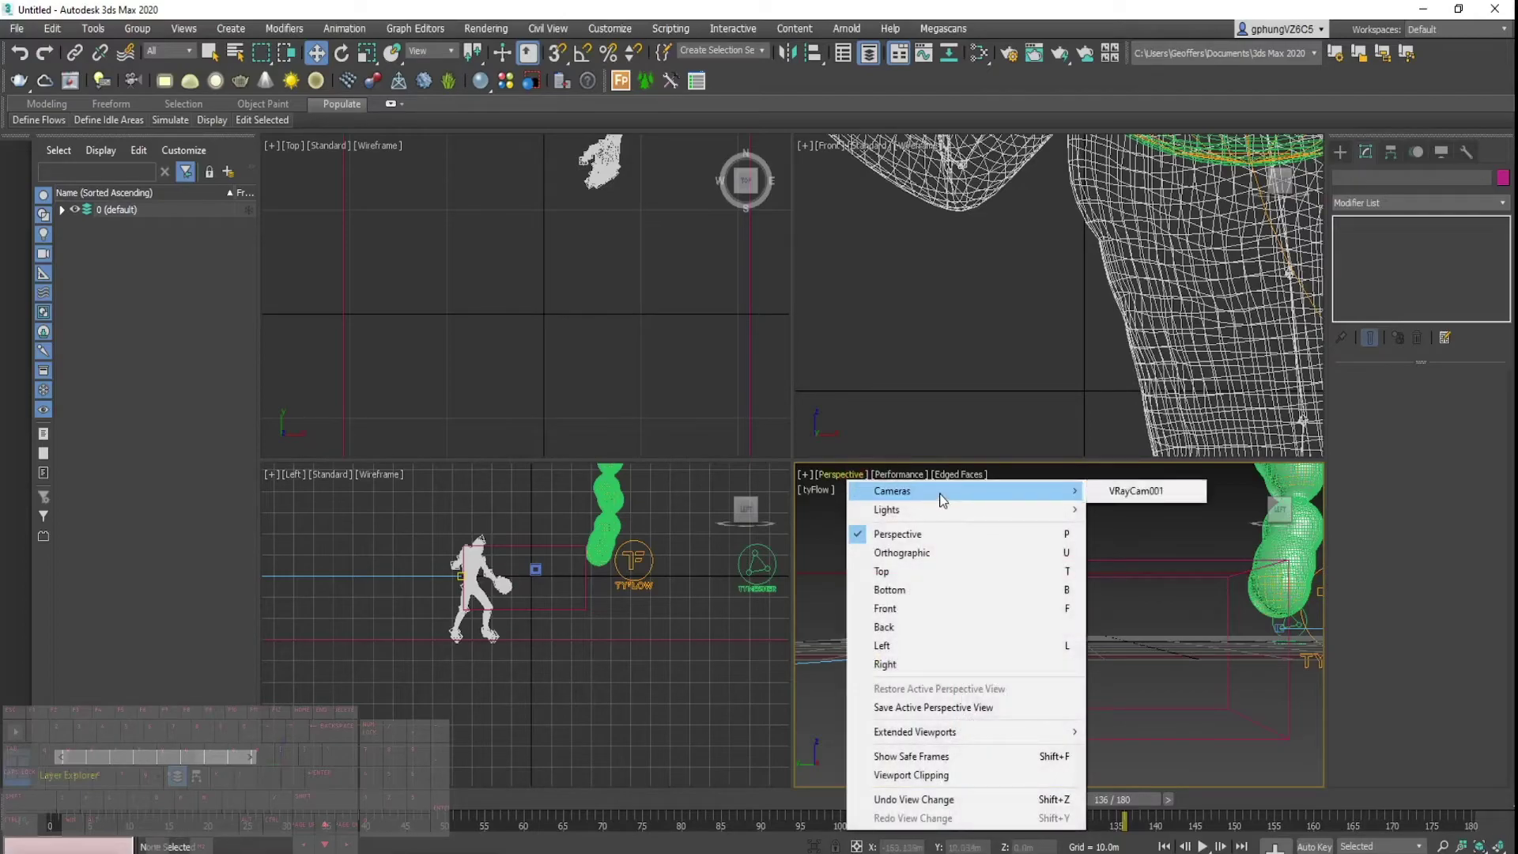
pyautogui.click(1144, 491)
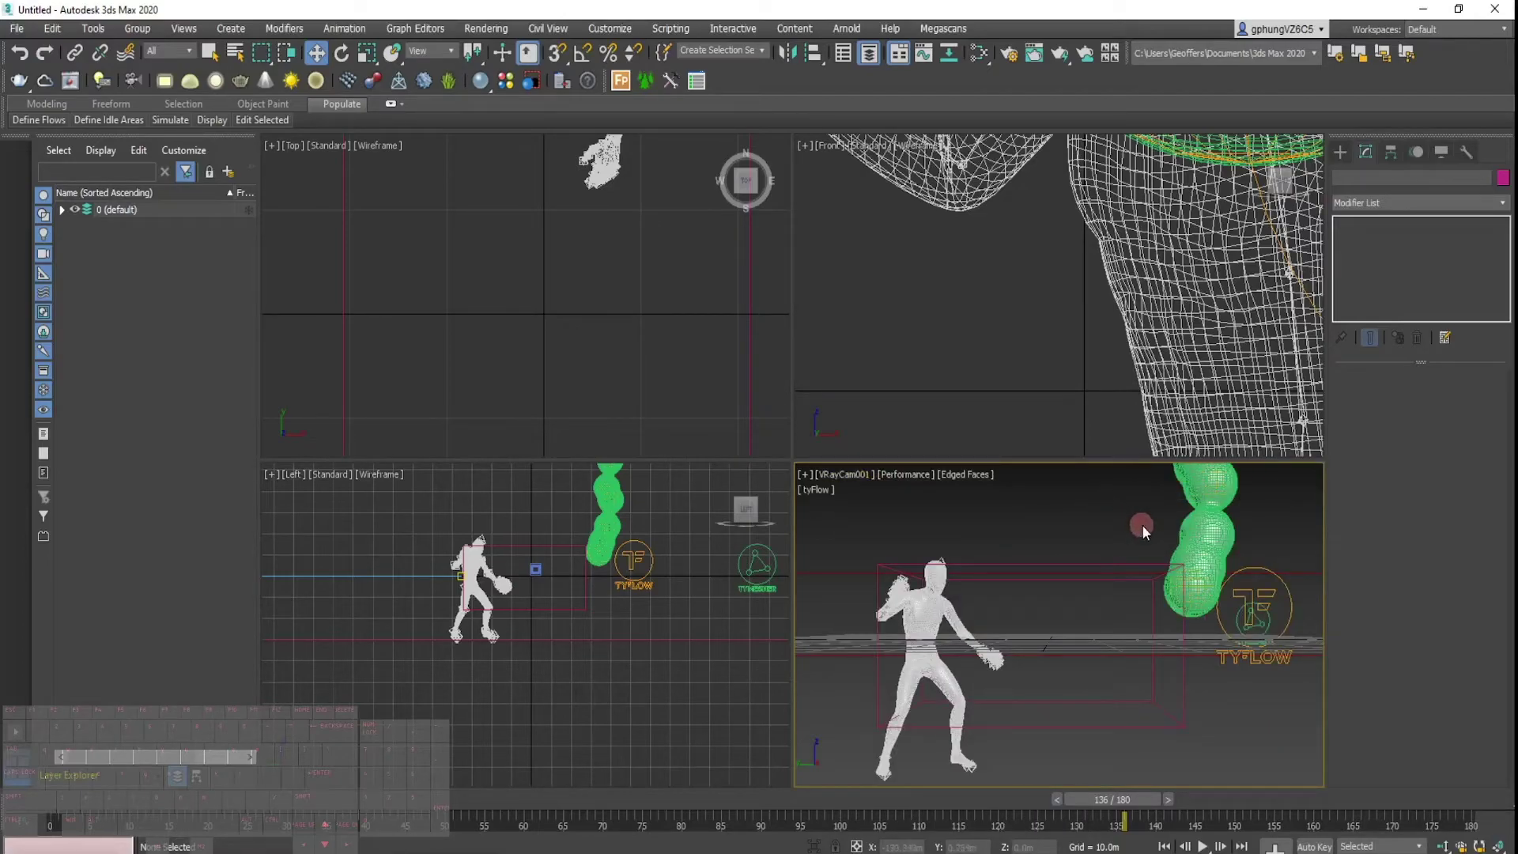
# Create a VRayPlane in the Top viewport and lower it about 30 m in the Left viewport to the character's feet.
pyautogui.click(400, 80)
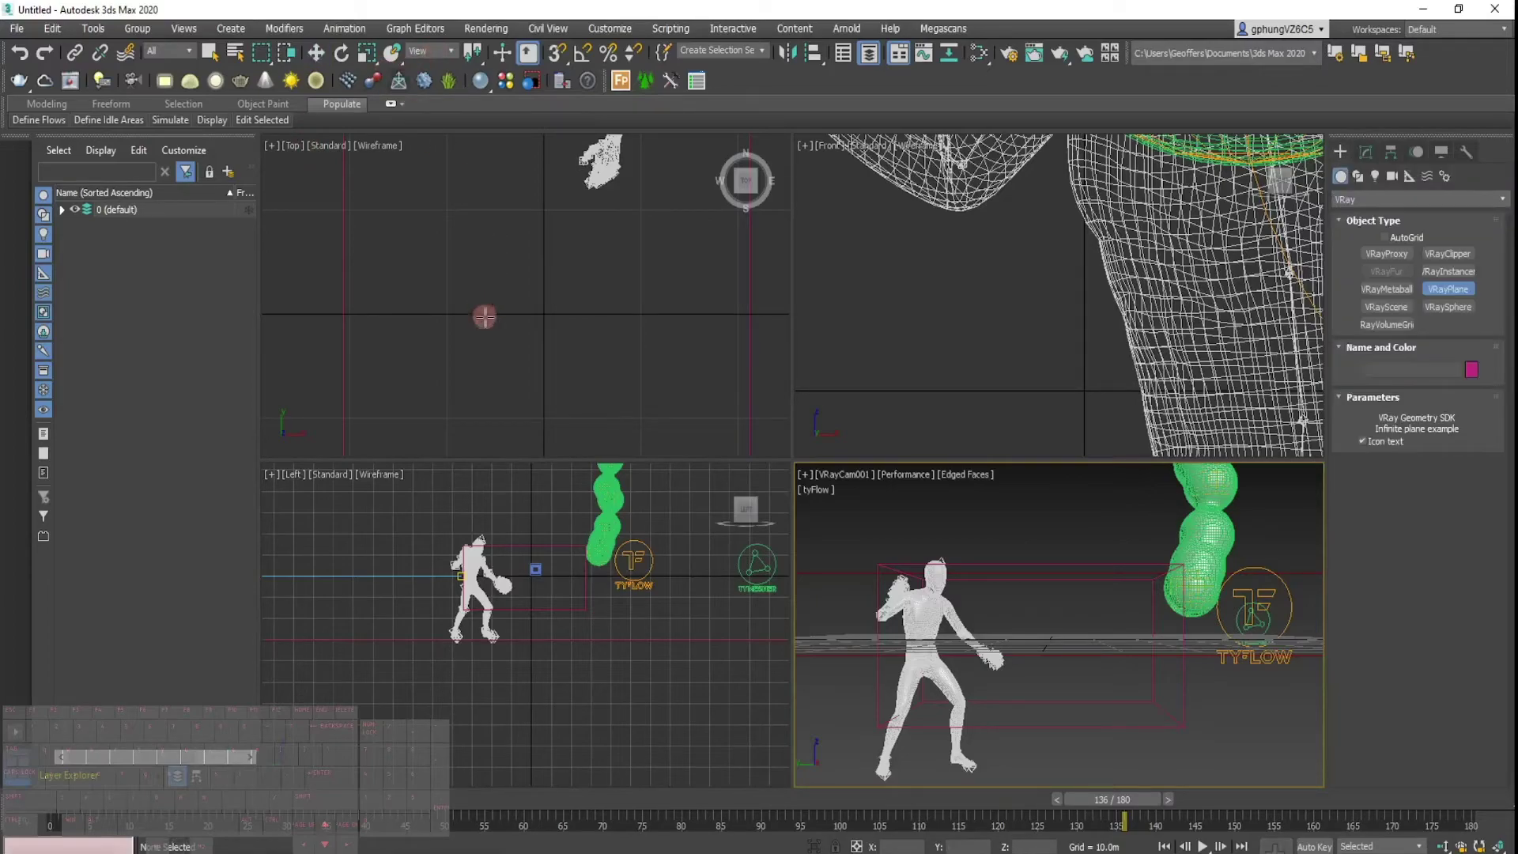
pyautogui.scroll(-5, 485, 317)
pyautogui.click(468, 283)
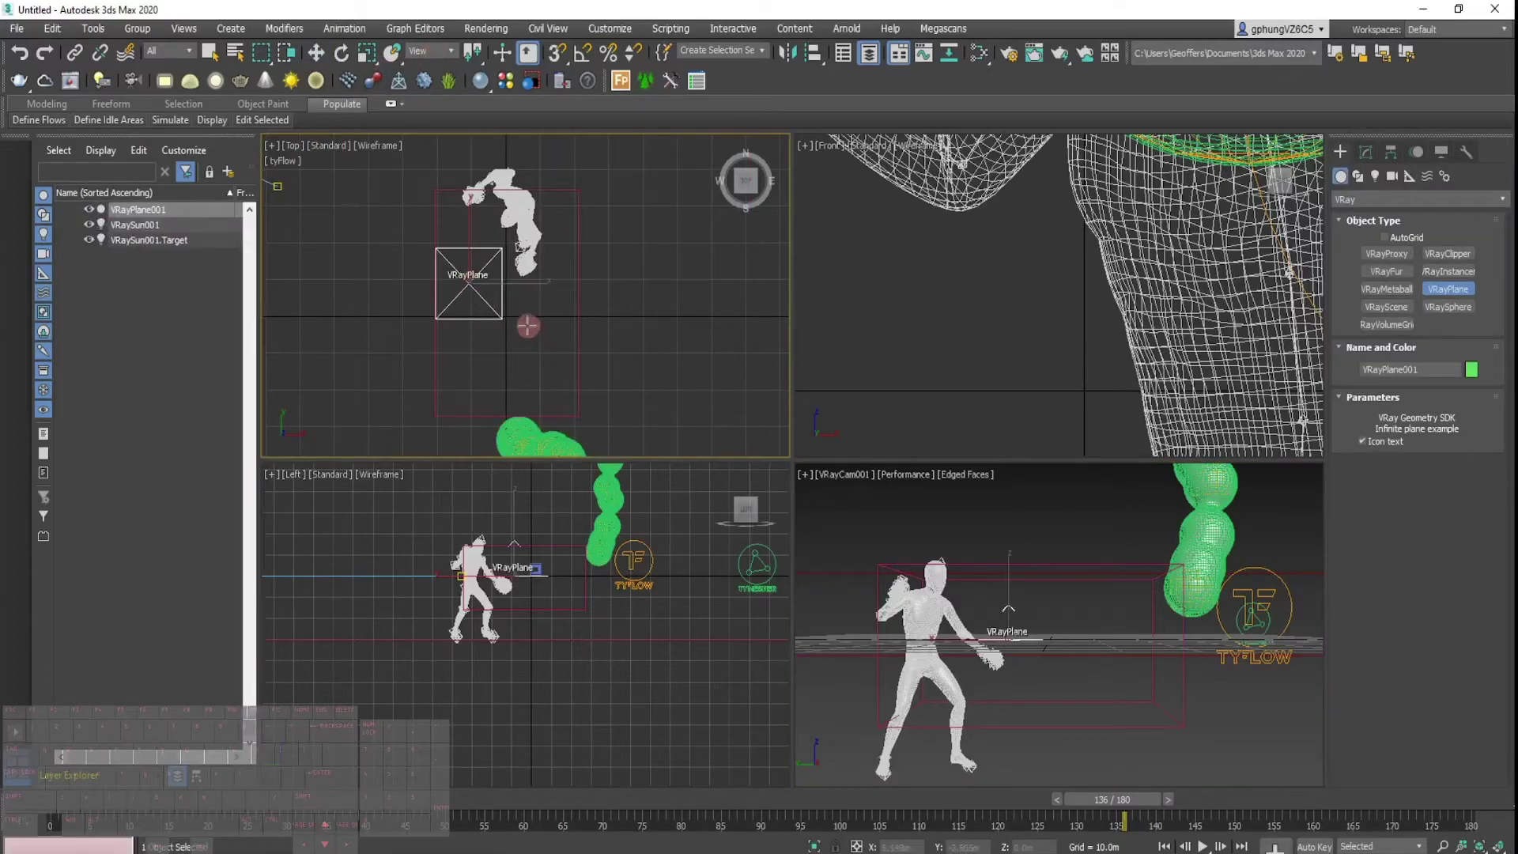
pyautogui.rightClick(530, 537)
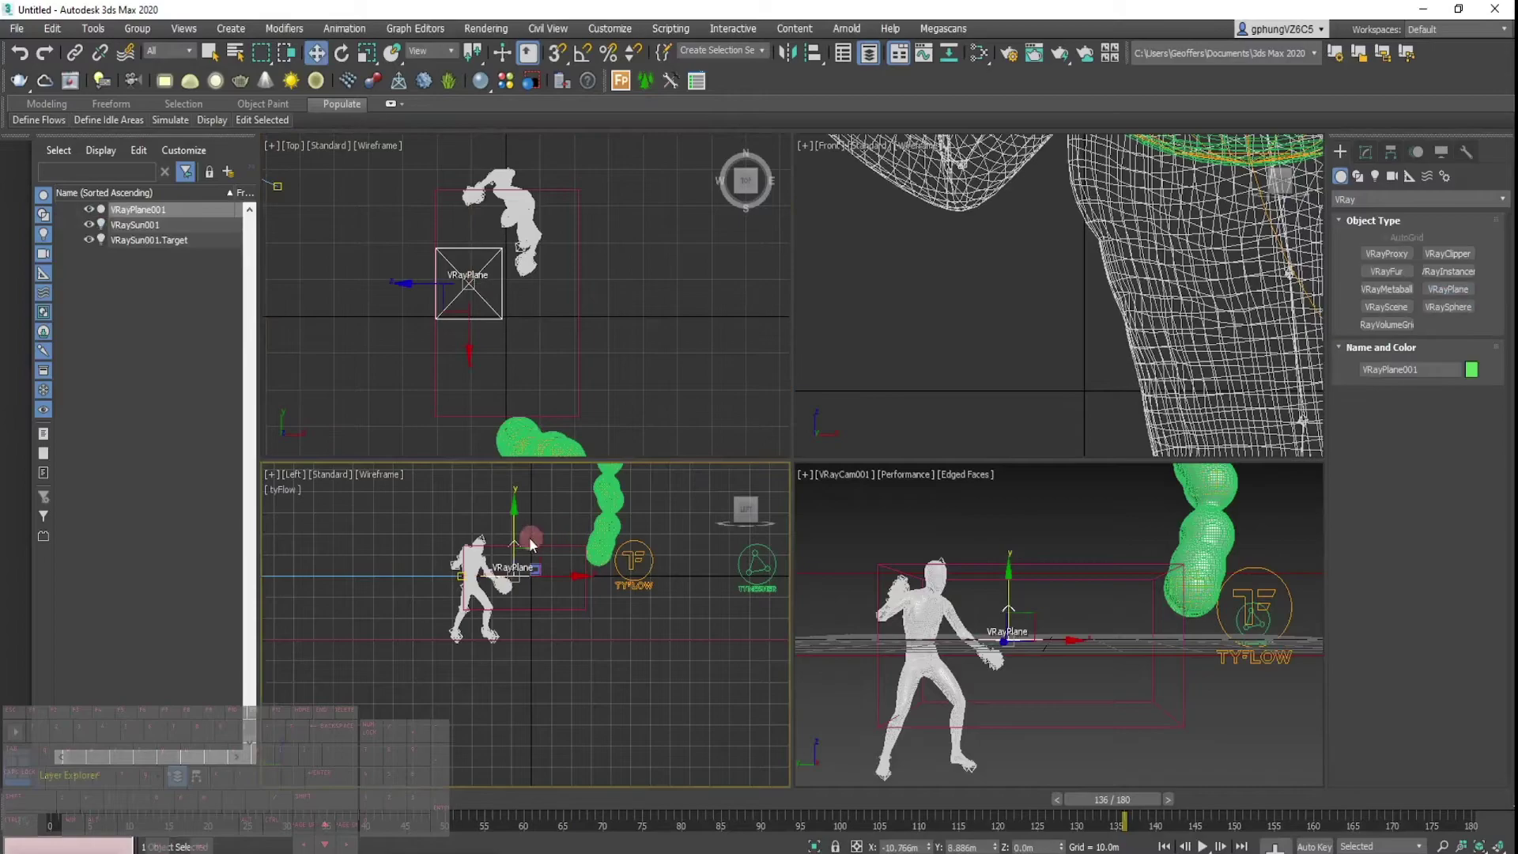
pyautogui.press('w')
pyautogui.moveTo(520, 581); pyautogui.dragTo(525, 575)
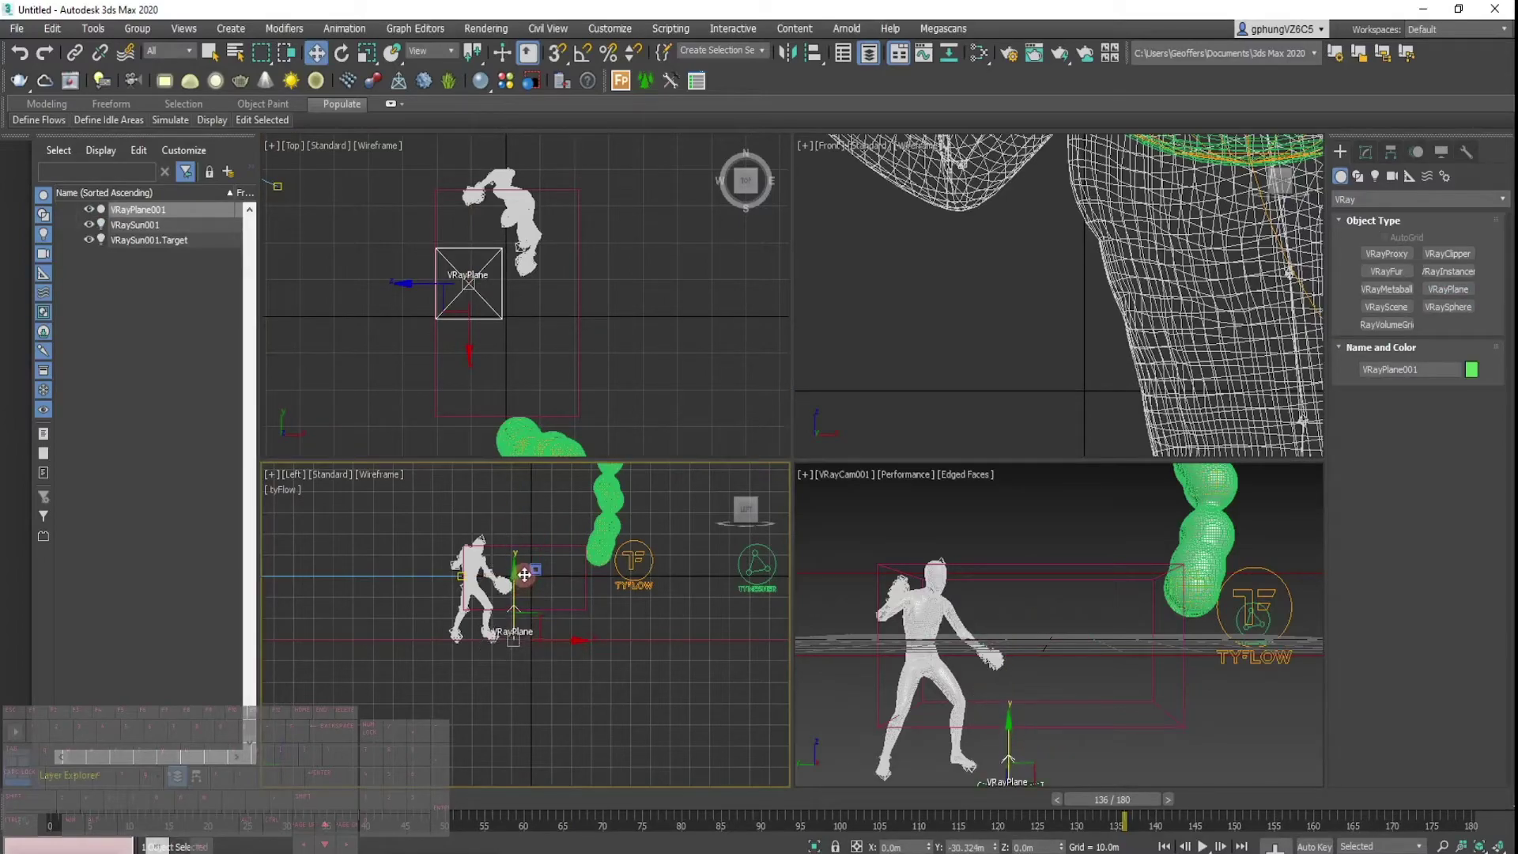
# Lower Sphere001 slightly in the Left viewport so its base sits just beneath the ground plane, and clear the selection.
pyautogui.click(637, 635)
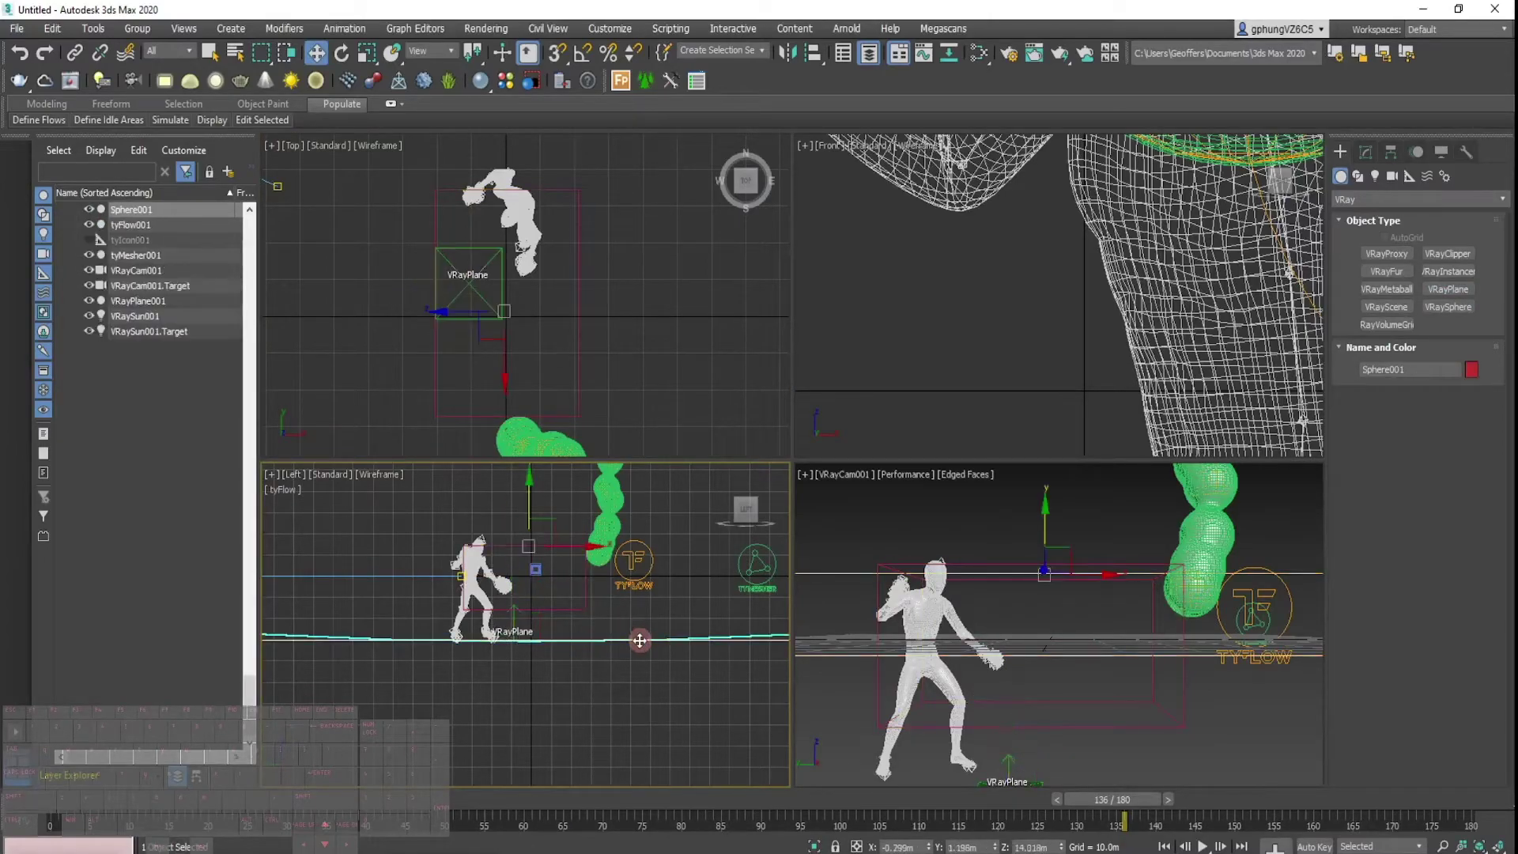
pyautogui.moveTo(530, 481); pyautogui.dragTo(532, 483)
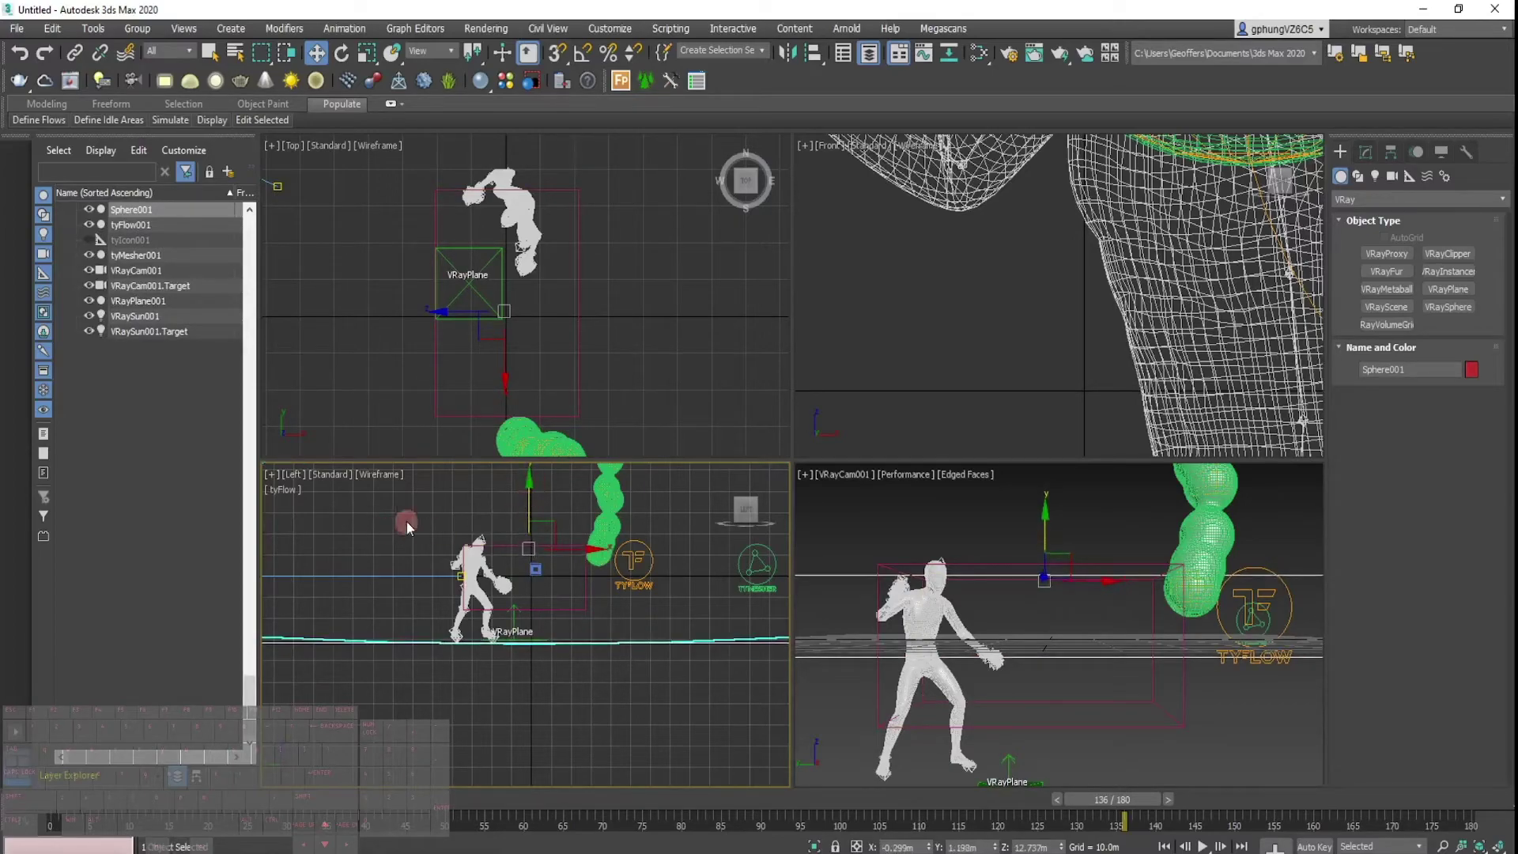
pyautogui.click(407, 524)
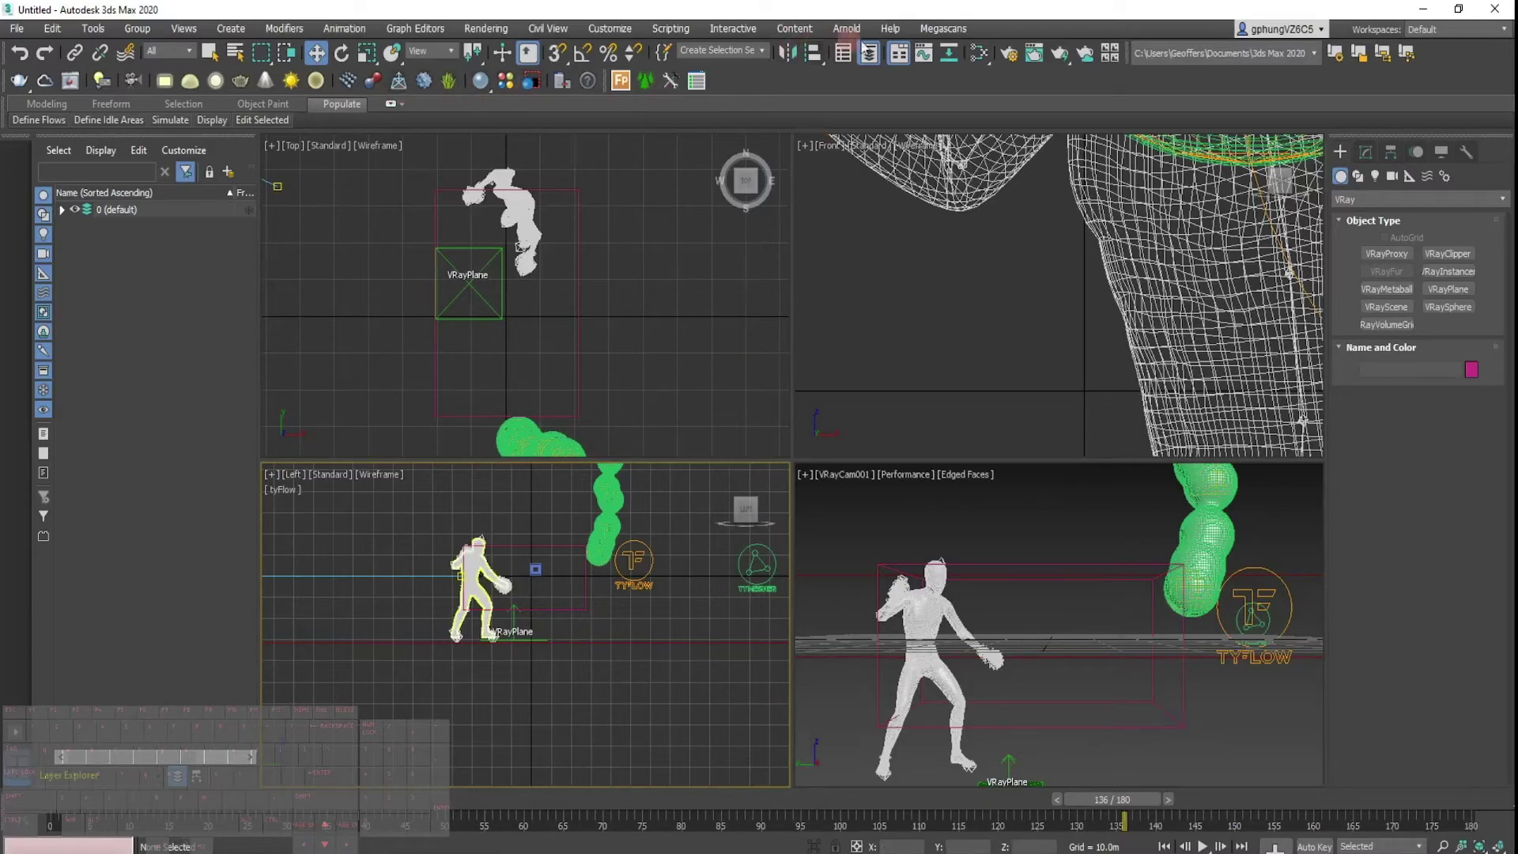
# In the render setup, set the primary GI engine to Irradiance map with the Low preset, and change the light cache subdivs.
pyautogui.click(1011, 53)
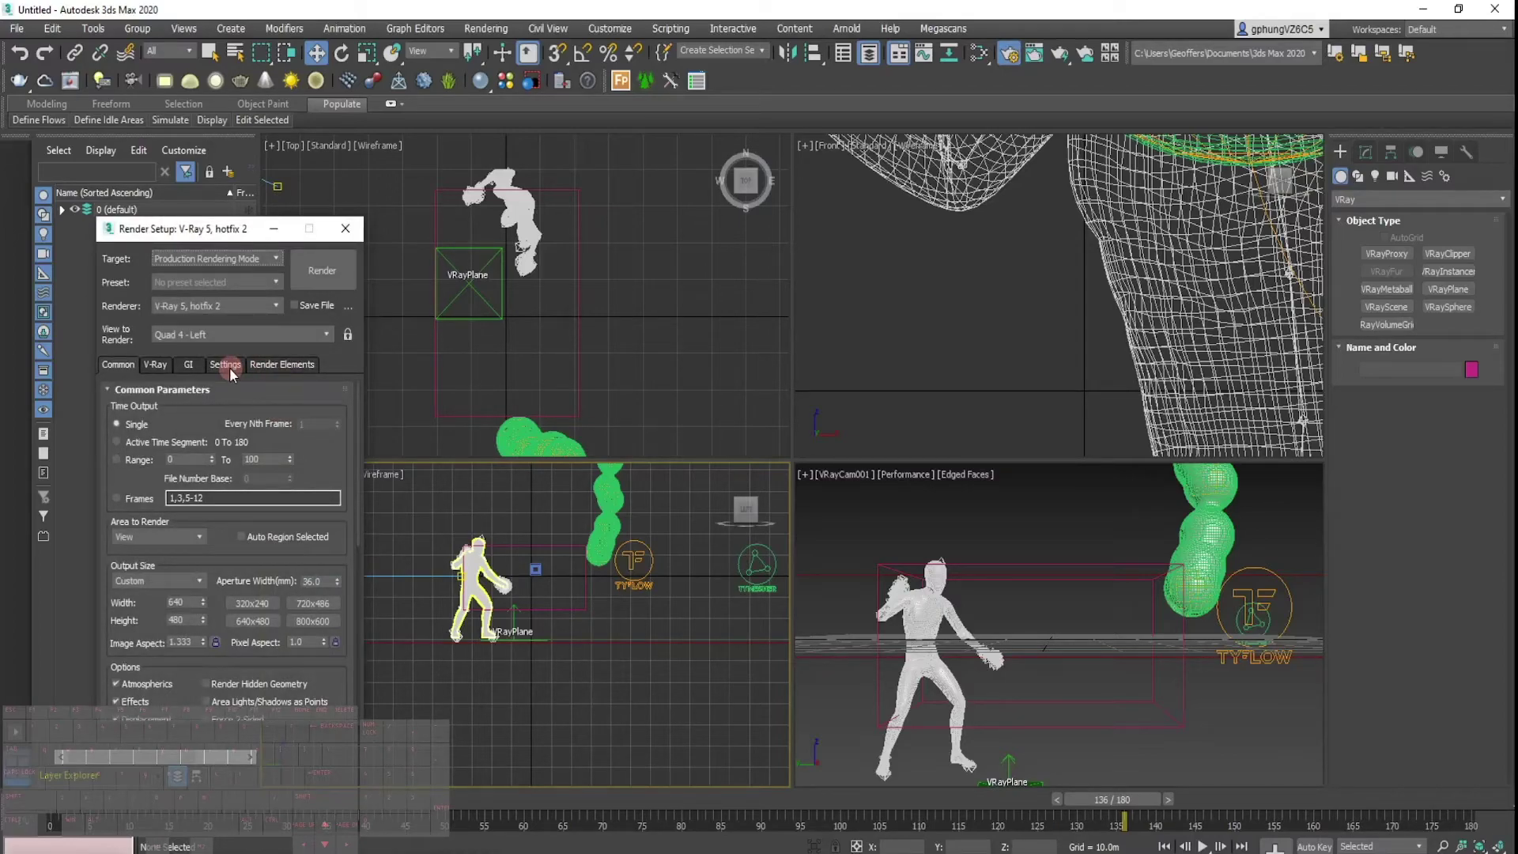
pyautogui.click(195, 366)
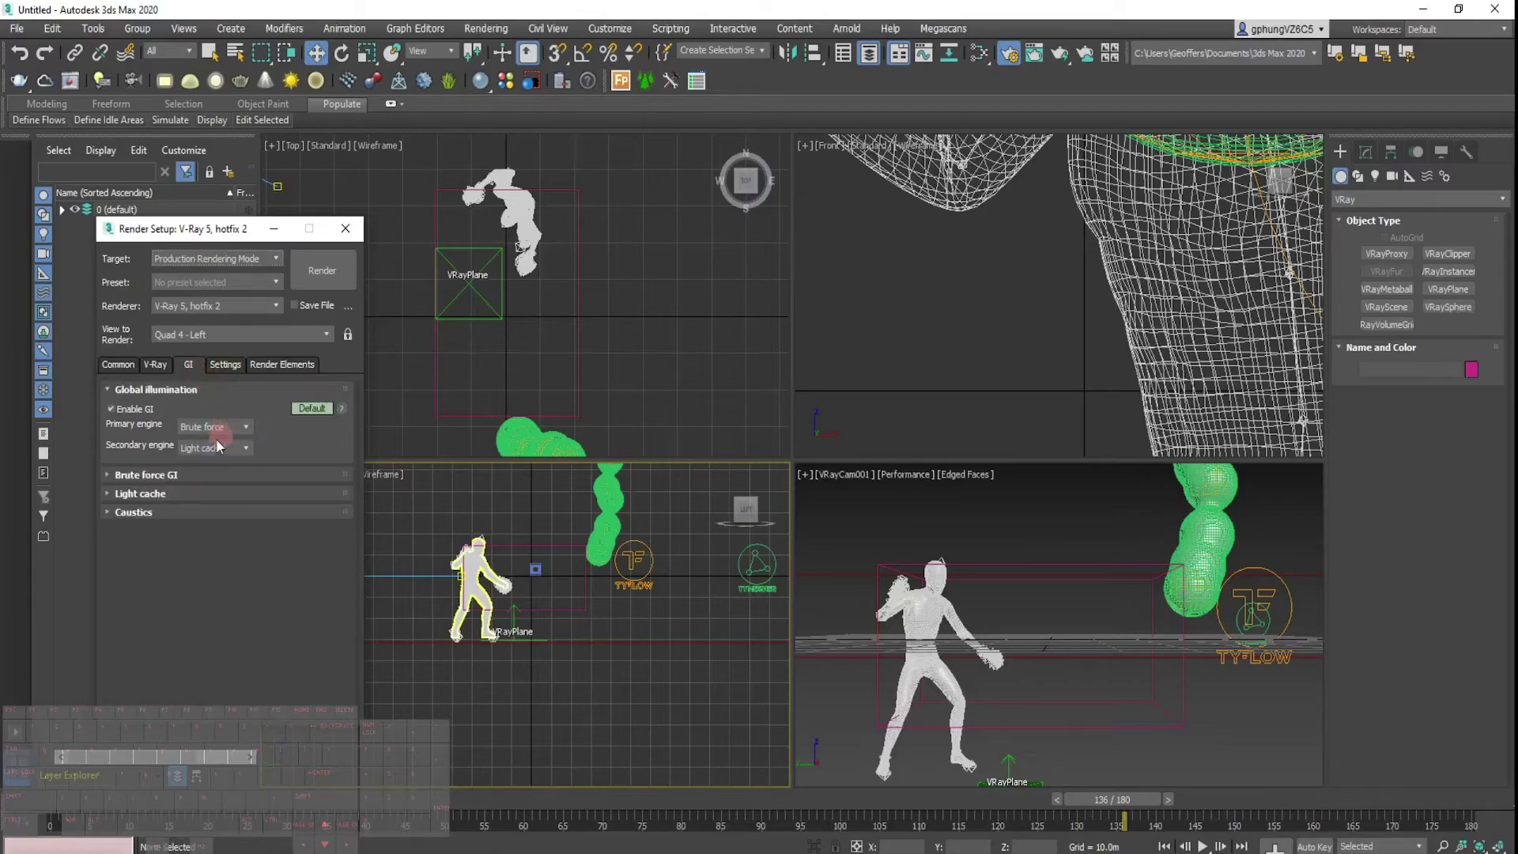
pyautogui.click(221, 427)
pyautogui.click(204, 443)
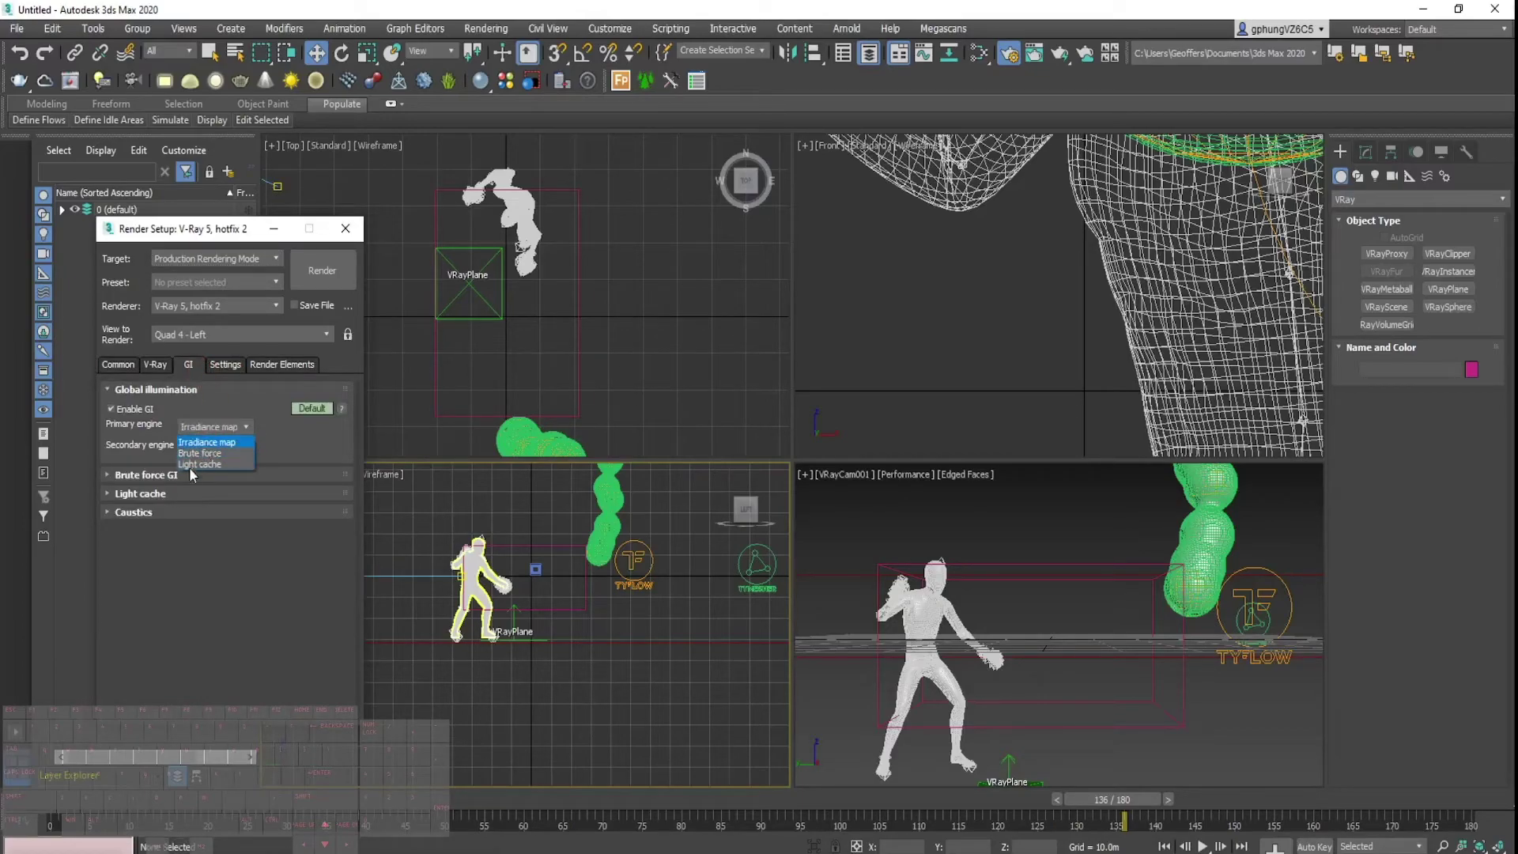
pyautogui.click(118, 478)
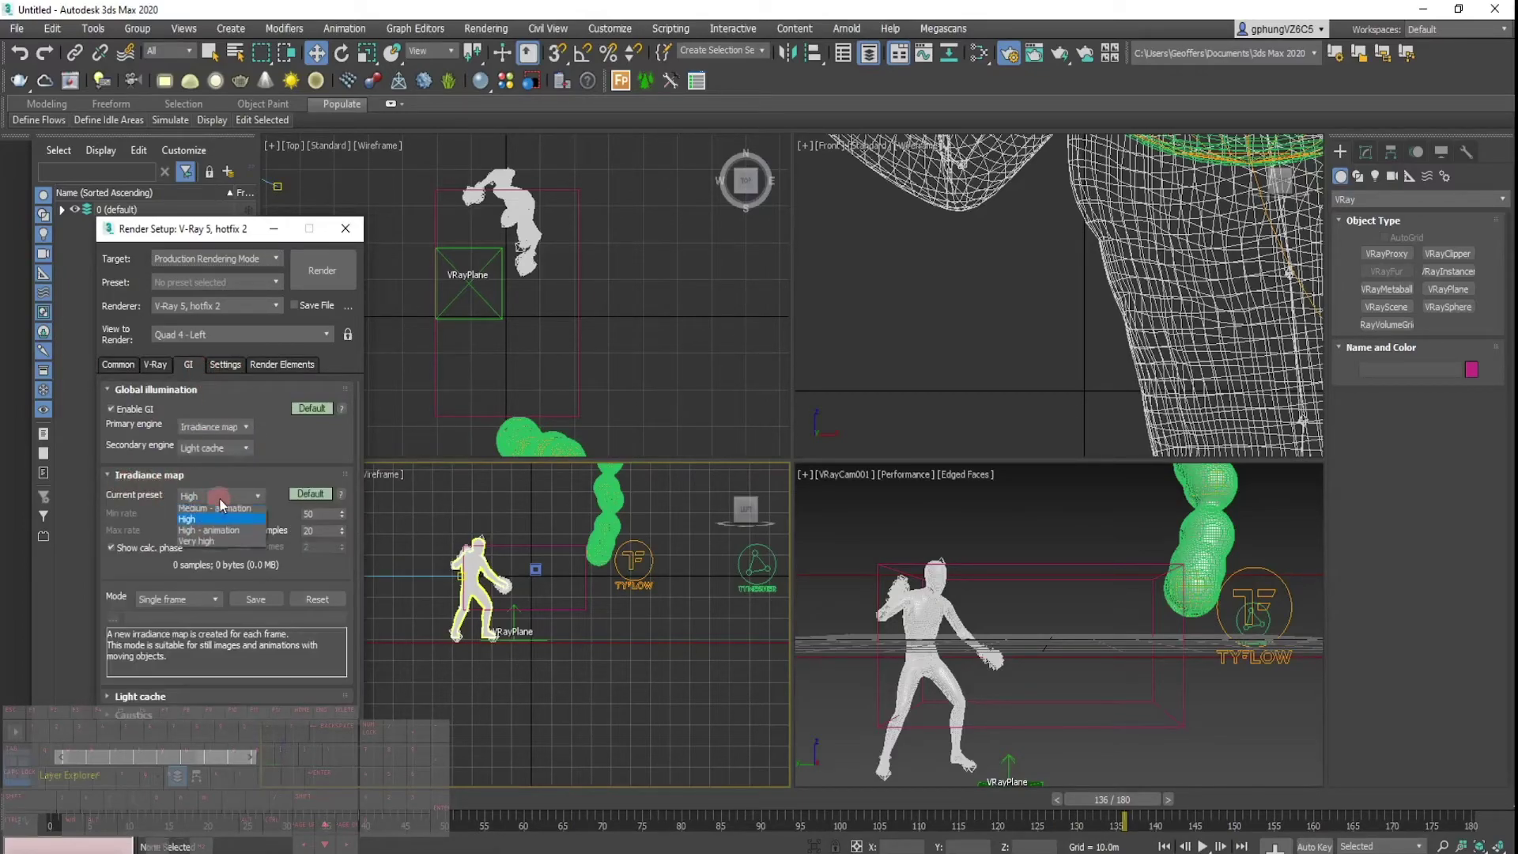
pyautogui.click(220, 495)
pyautogui.click(210, 533)
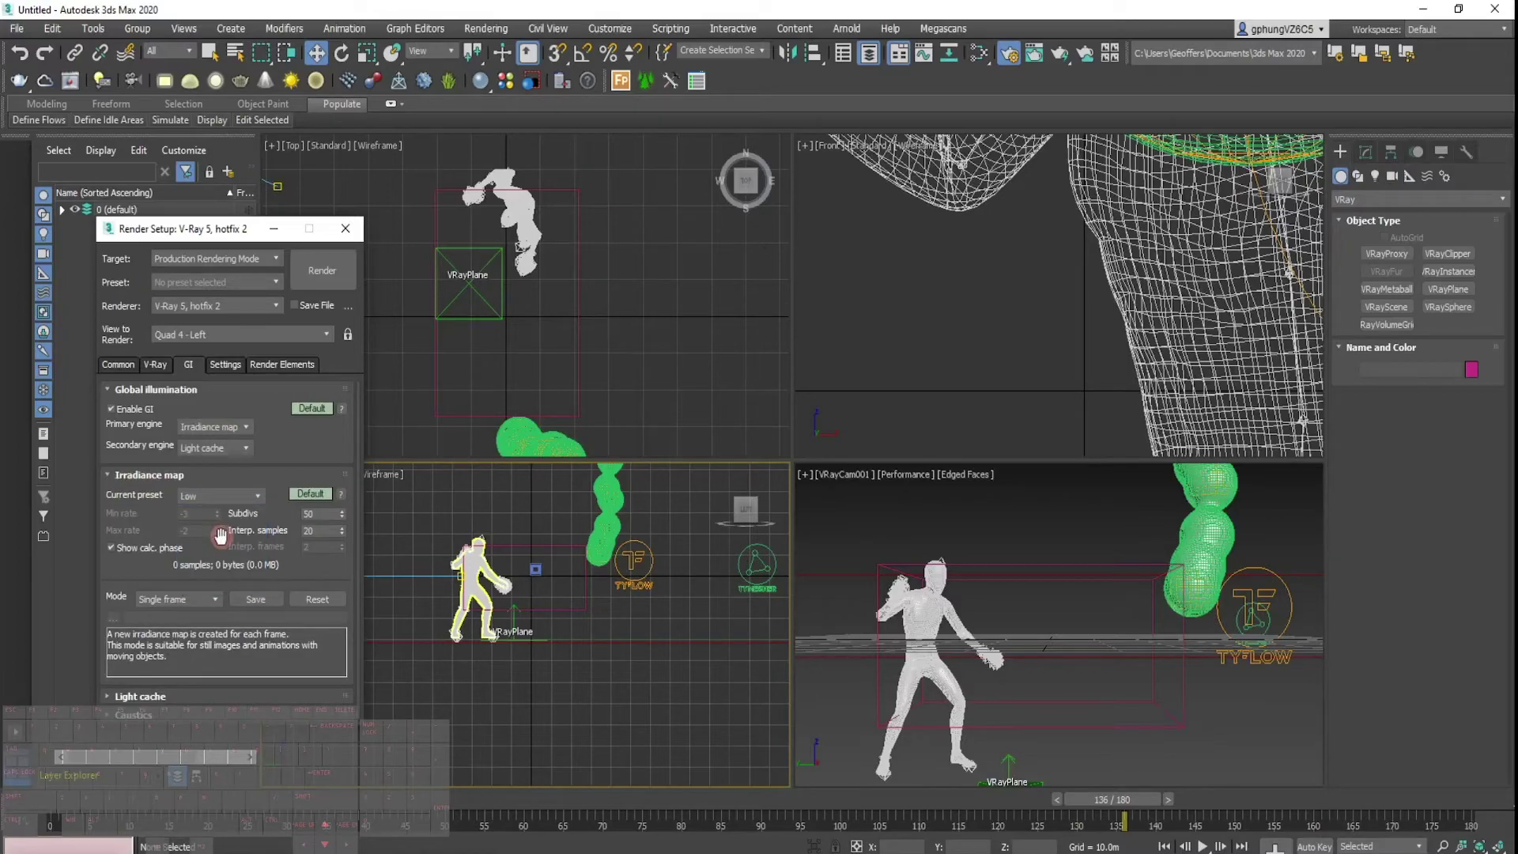
pyautogui.scroll(-1, 354, 586)
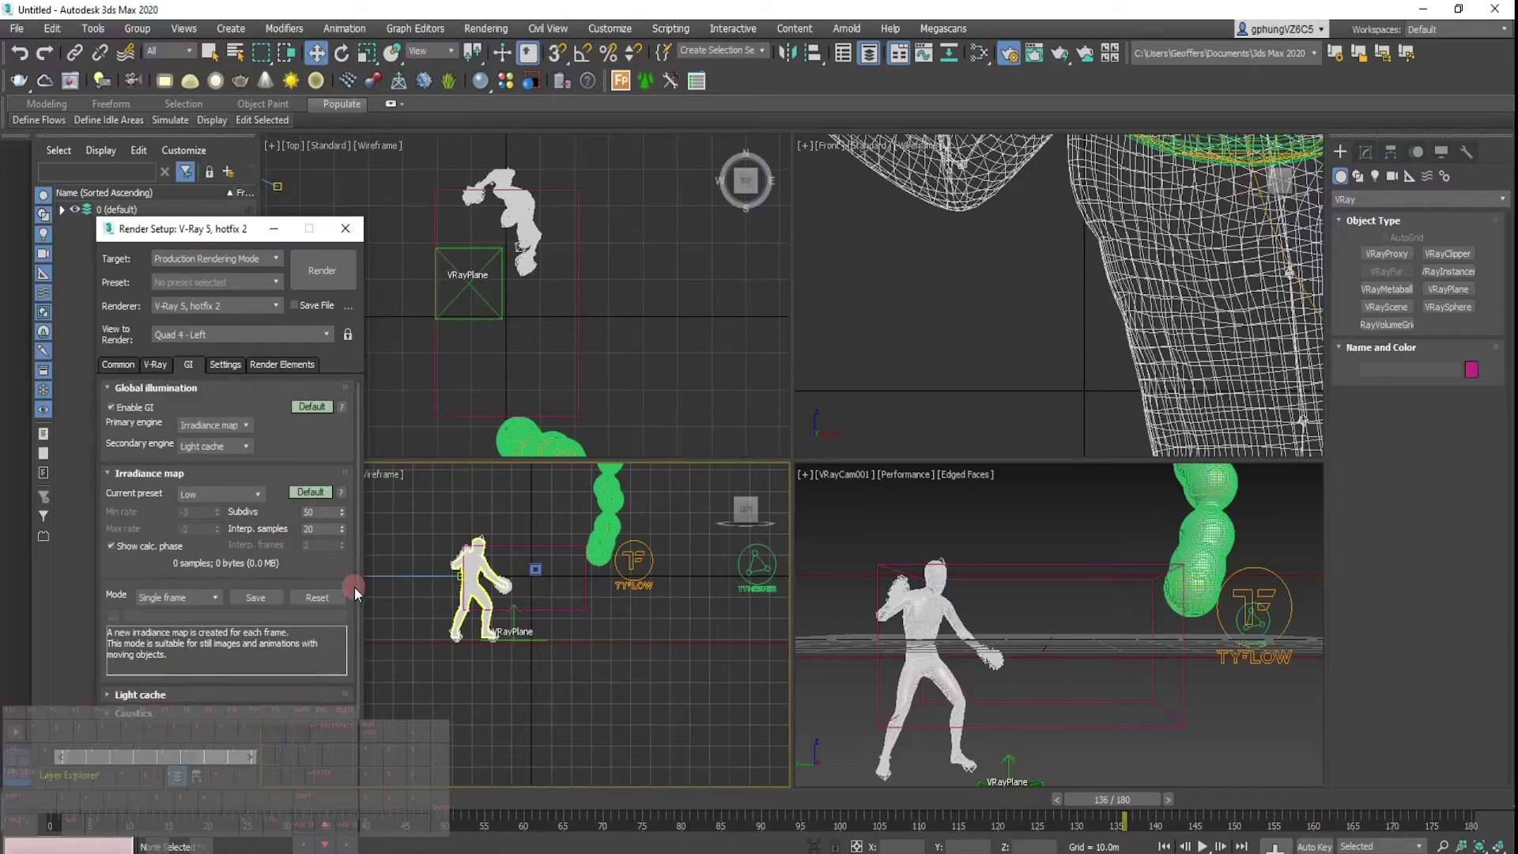
pyautogui.click(109, 695)
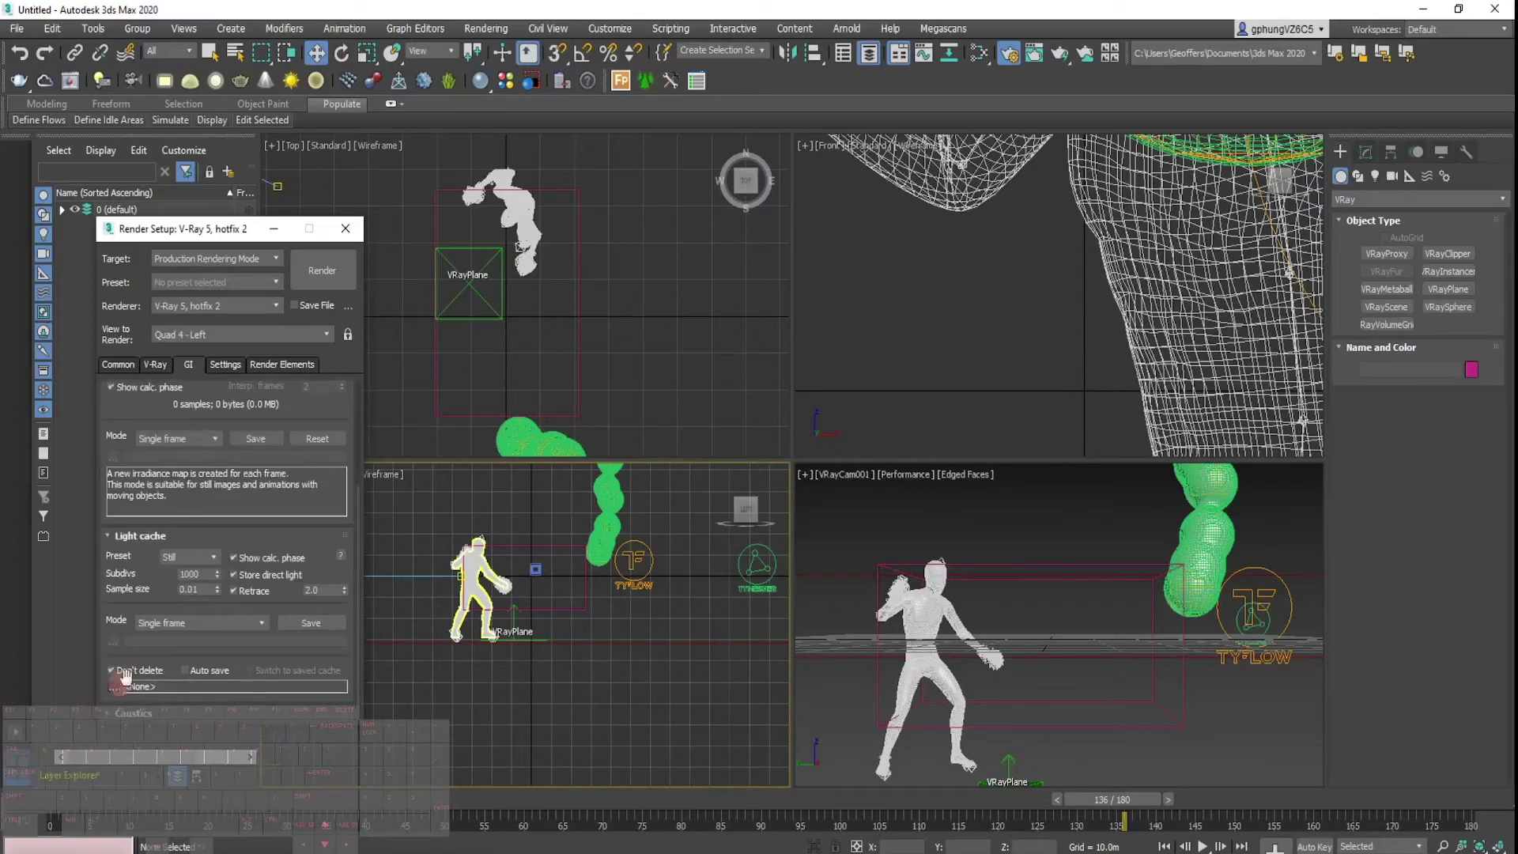
pyautogui.moveTo(203, 575); pyautogui.dragTo(133, 575)
# Use the Bucket image sampler with max subdivs 8, and lock the render view to Quad 4 - VRayCam001.
pyautogui.click(154, 365)
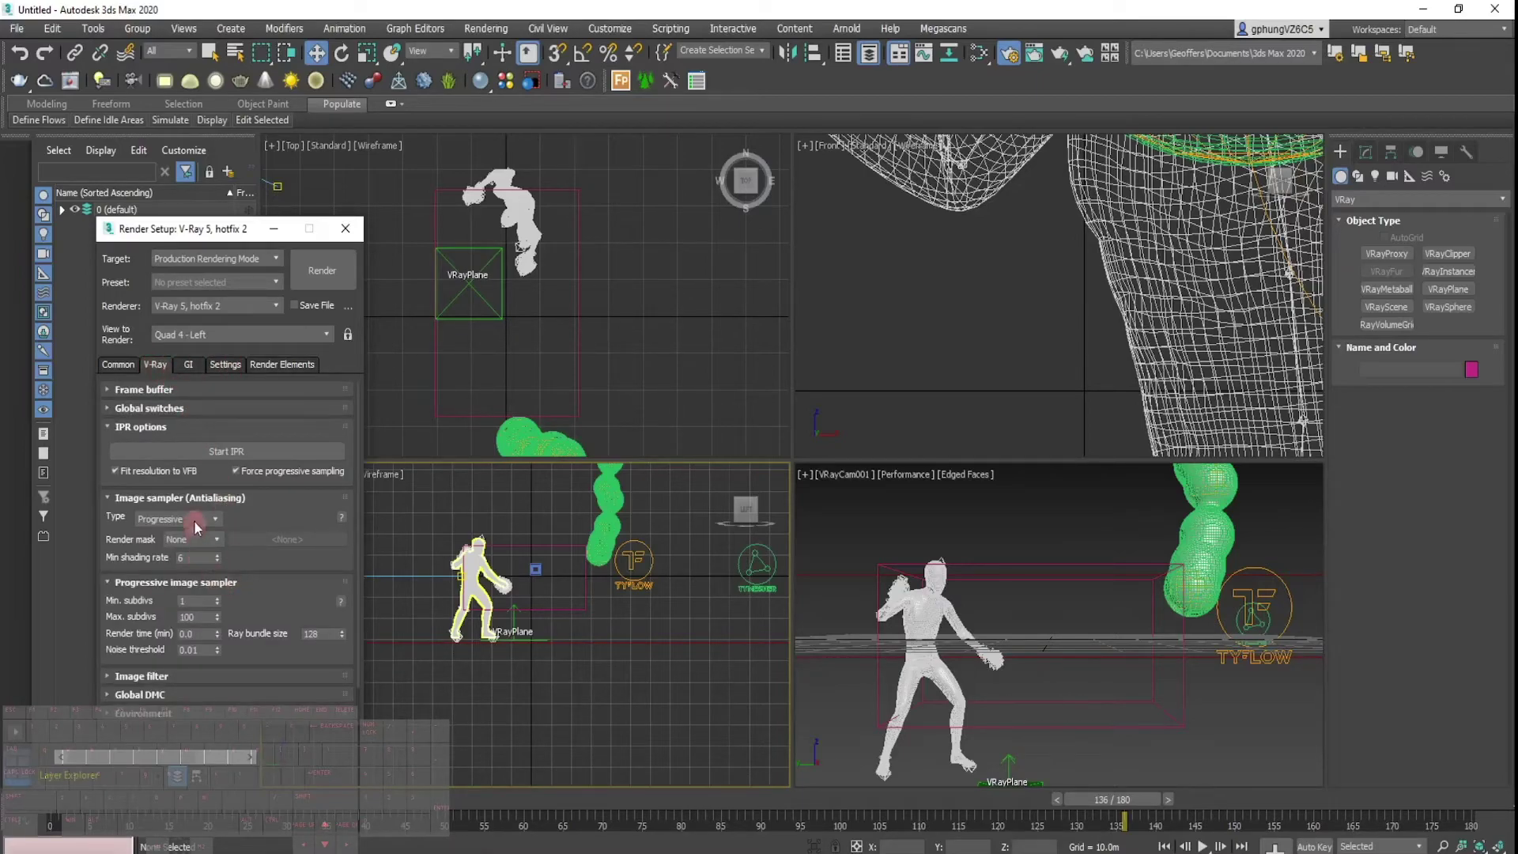
pyautogui.click(179, 536)
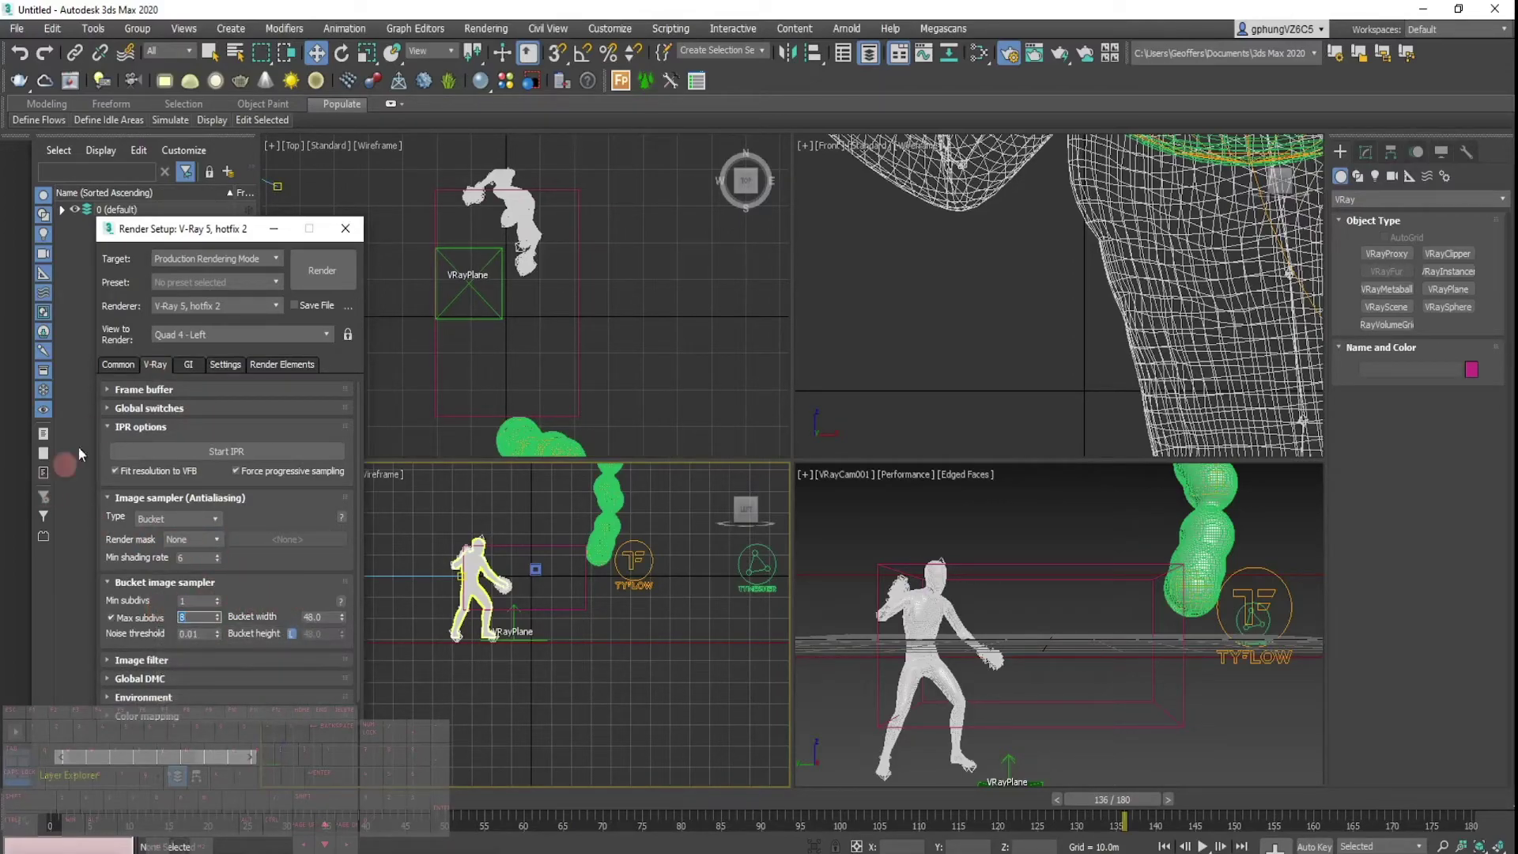
pyautogui.click(225, 339)
pyautogui.click(230, 397)
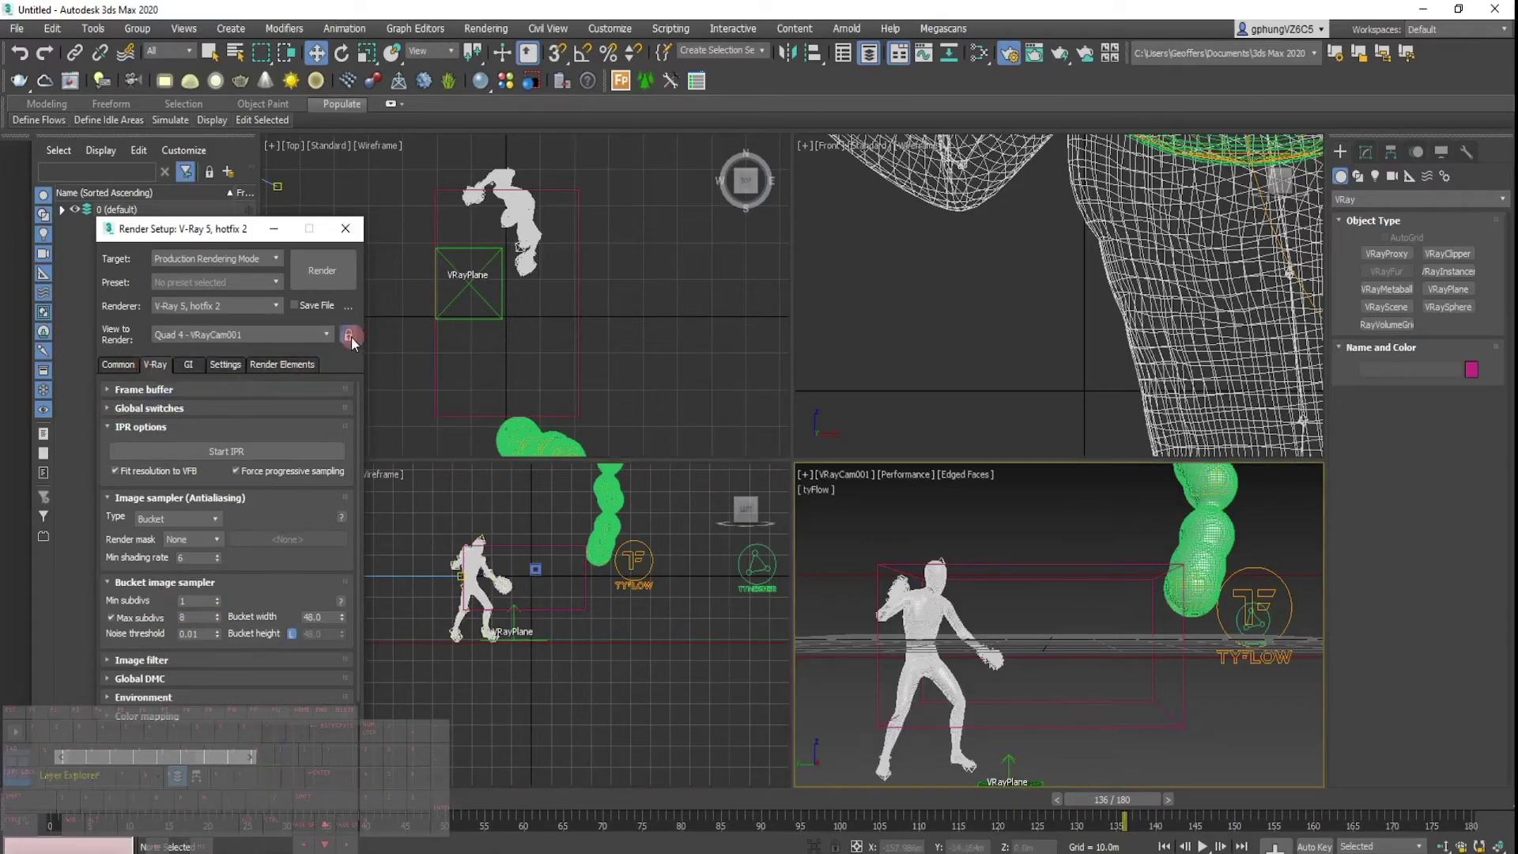
# Set the render time output to the active time segment, 0 to 180.
pyautogui.click(113, 364)
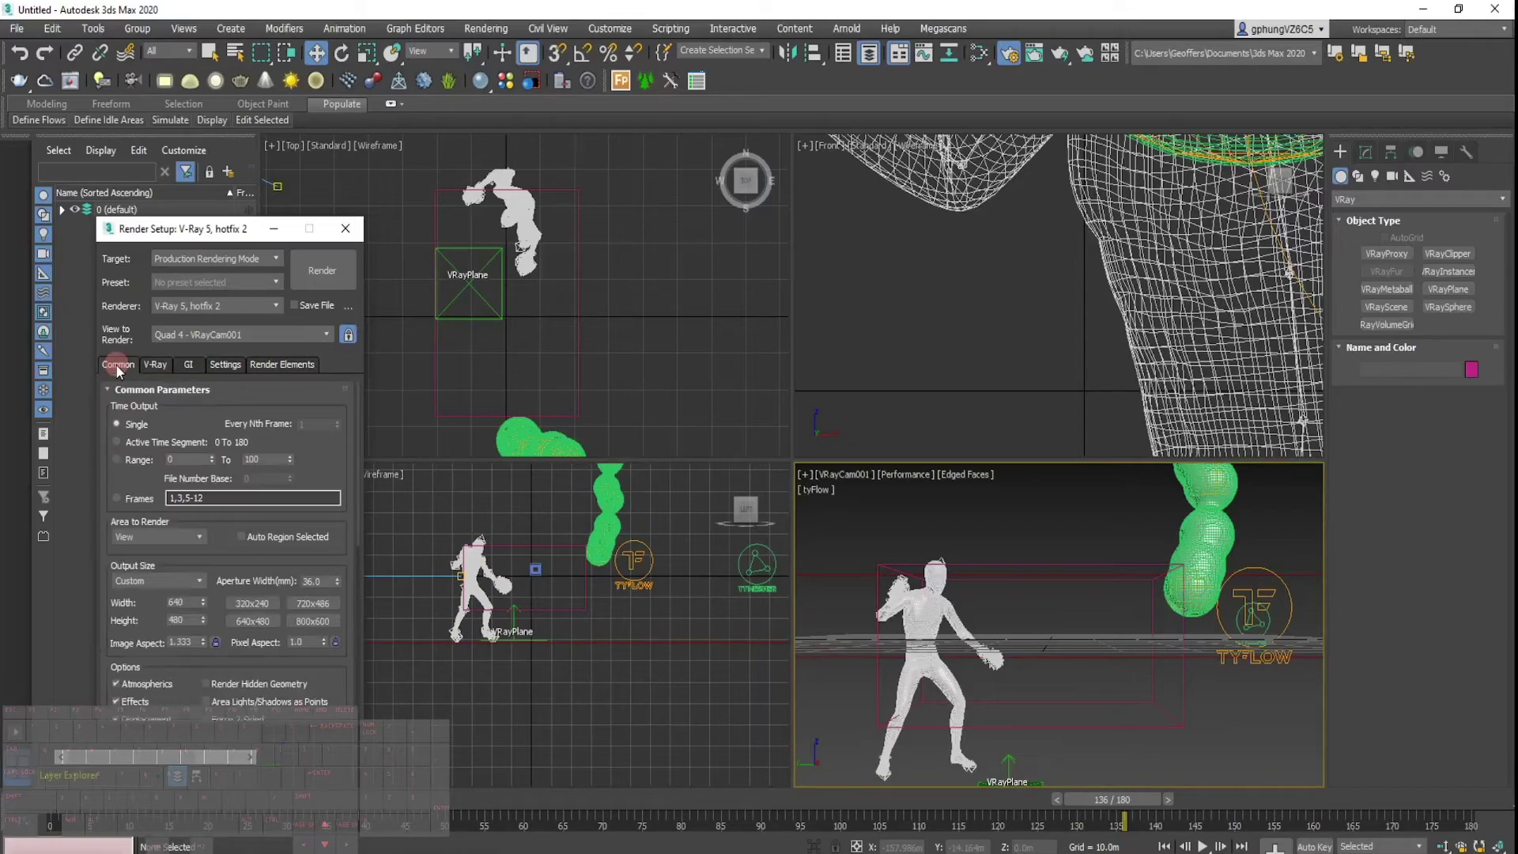
pyautogui.click(136, 424)
pyautogui.click(264, 622)
pyautogui.click(153, 441)
pyautogui.click(157, 445)
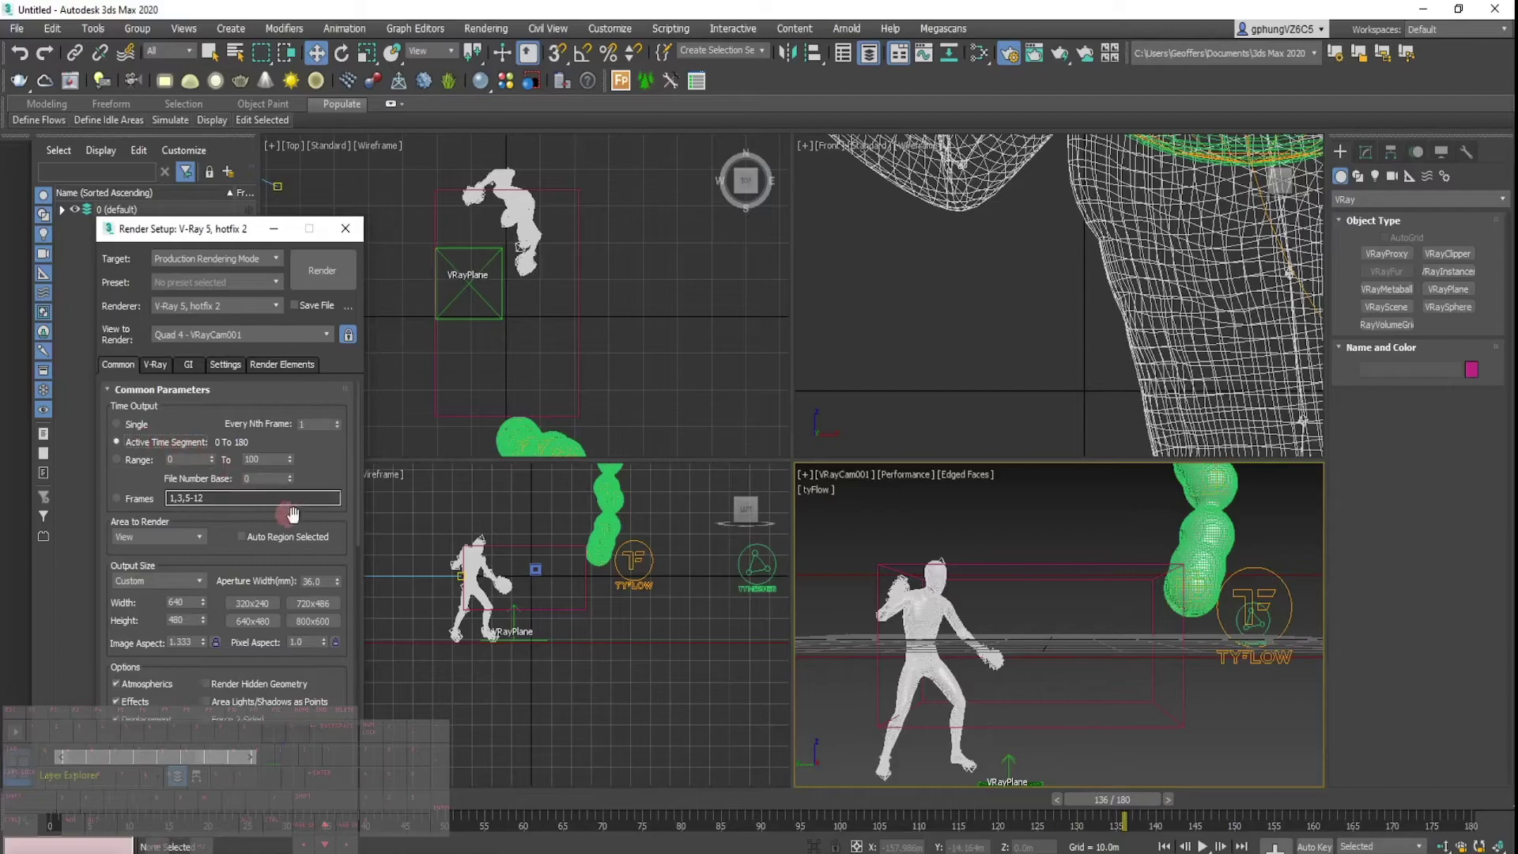
# Browse for the render output location and create and open a new folder named Bubbleman 2 inside Dynamic City\Videos.
pyautogui.scroll(-10, 353, 490)
pyautogui.click(310, 518)
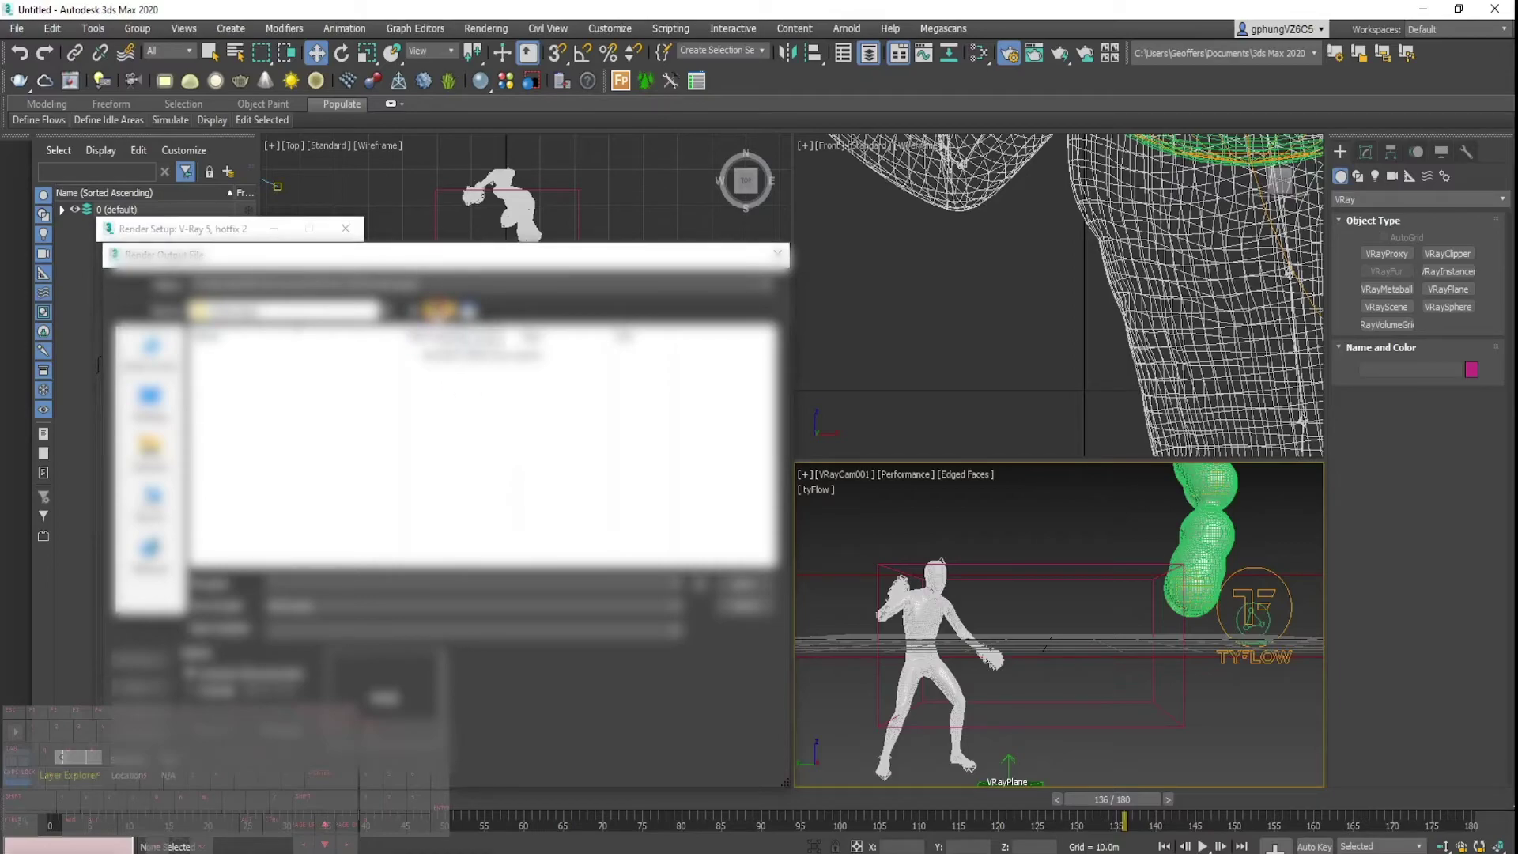
pyautogui.click(152, 496)
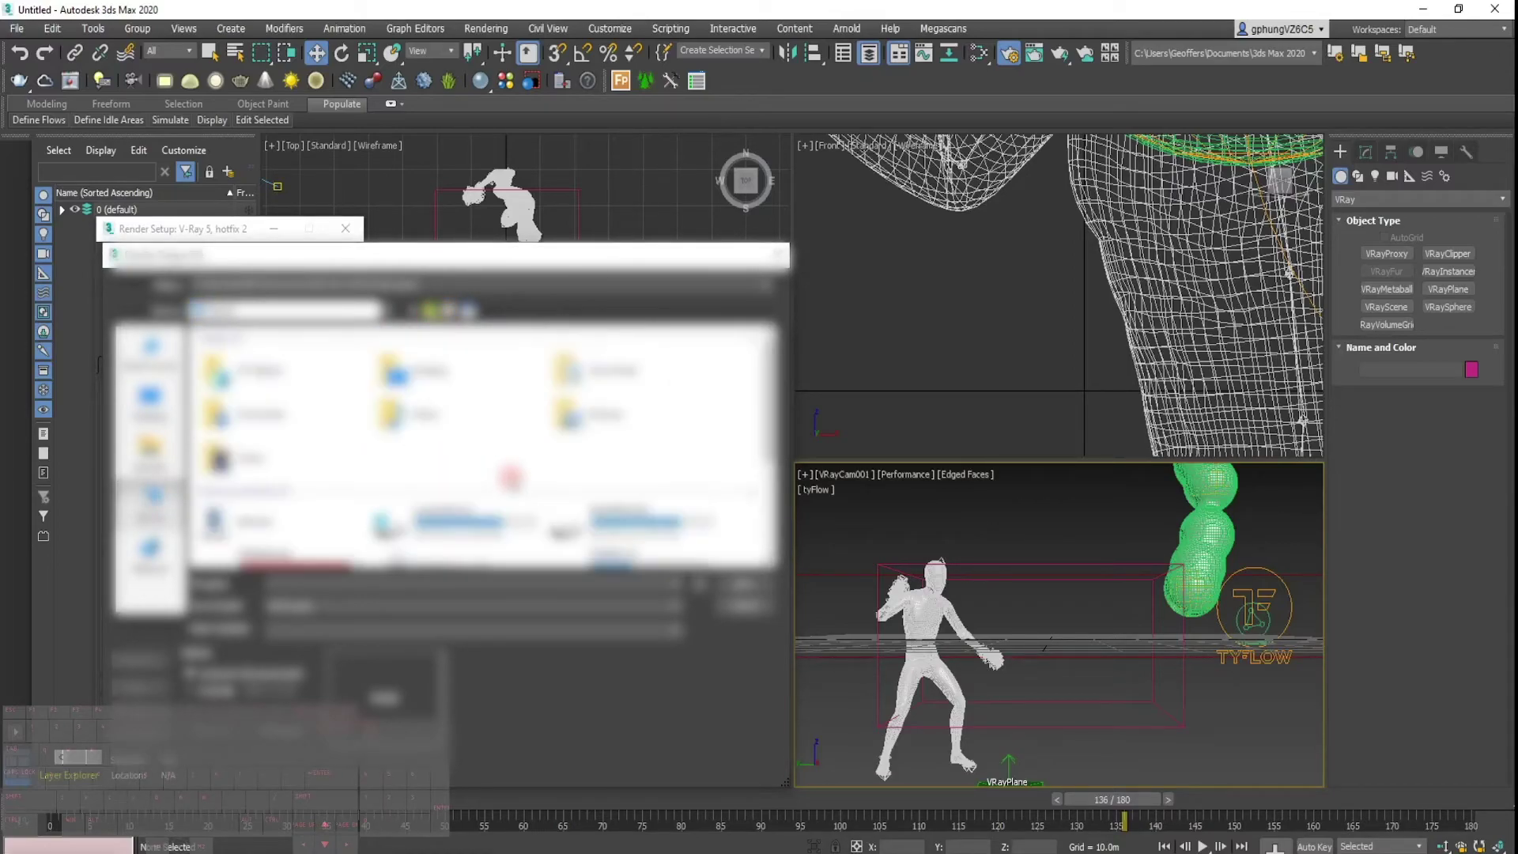
pyautogui.scroll(-3, 522, 479)
pyautogui.doubleClick(611, 389)
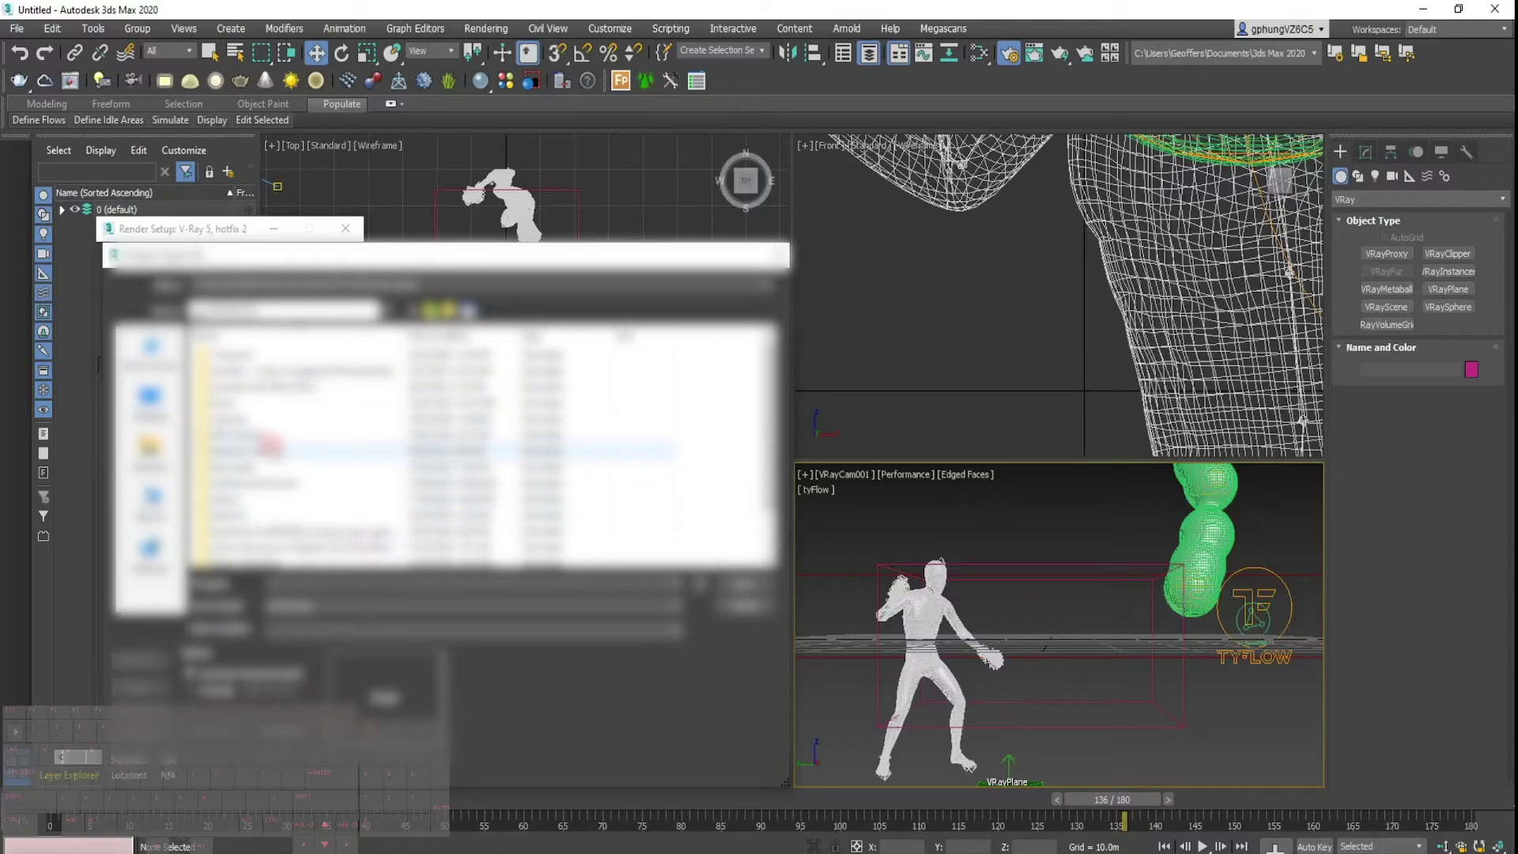
pyautogui.doubleClick(273, 447)
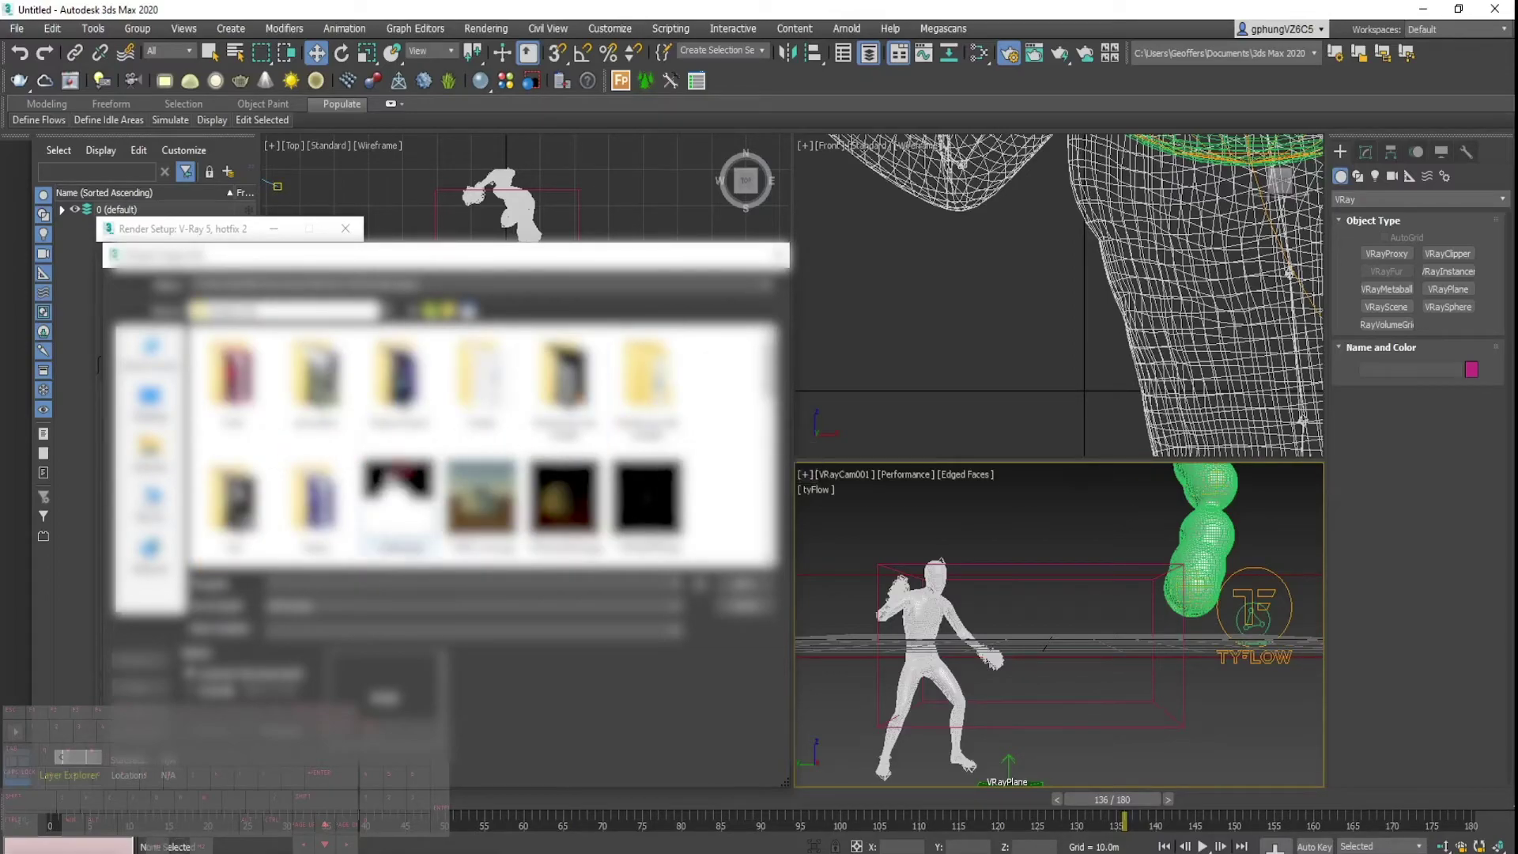
pyautogui.doubleClick(316, 513)
pyautogui.rightClick(601, 491)
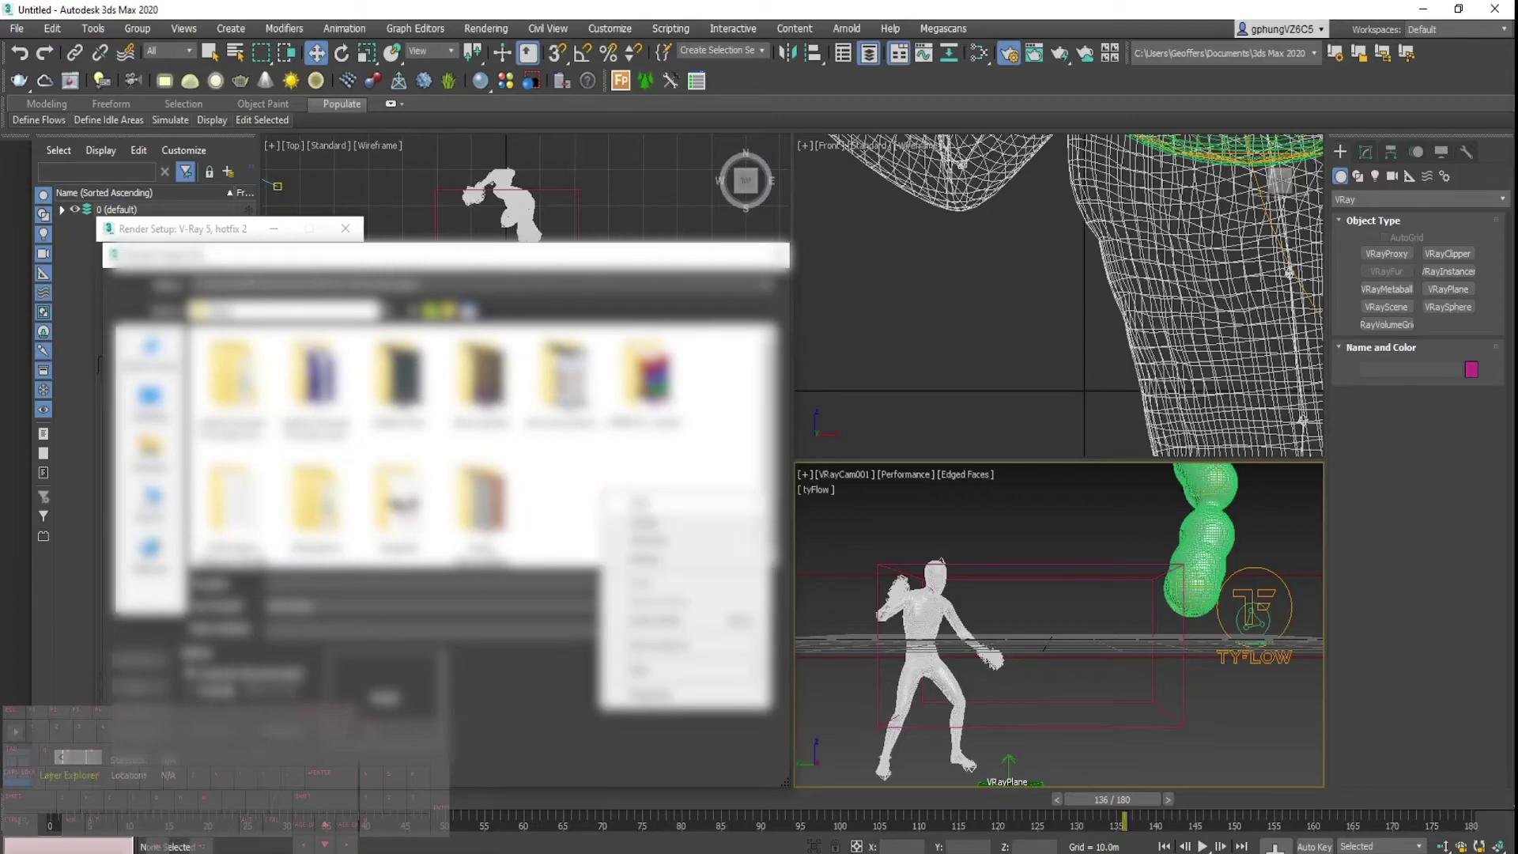
pyautogui.moveTo(688, 669)
pyautogui.click(824, 421)
pyautogui.write('Bubbleman 2')
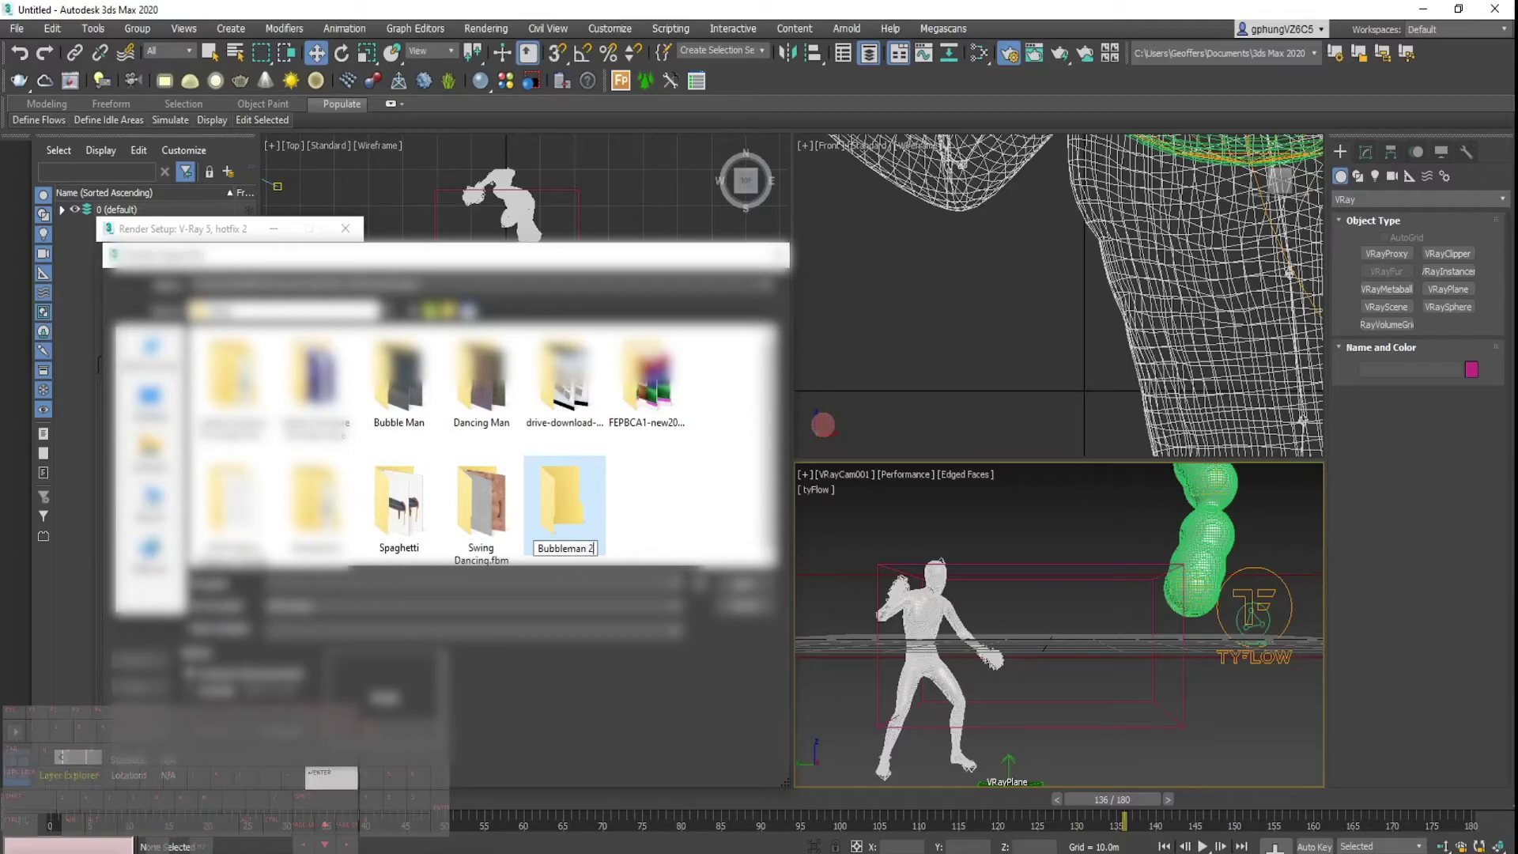
pyautogui.press('Return')
pyautogui.press('Return')
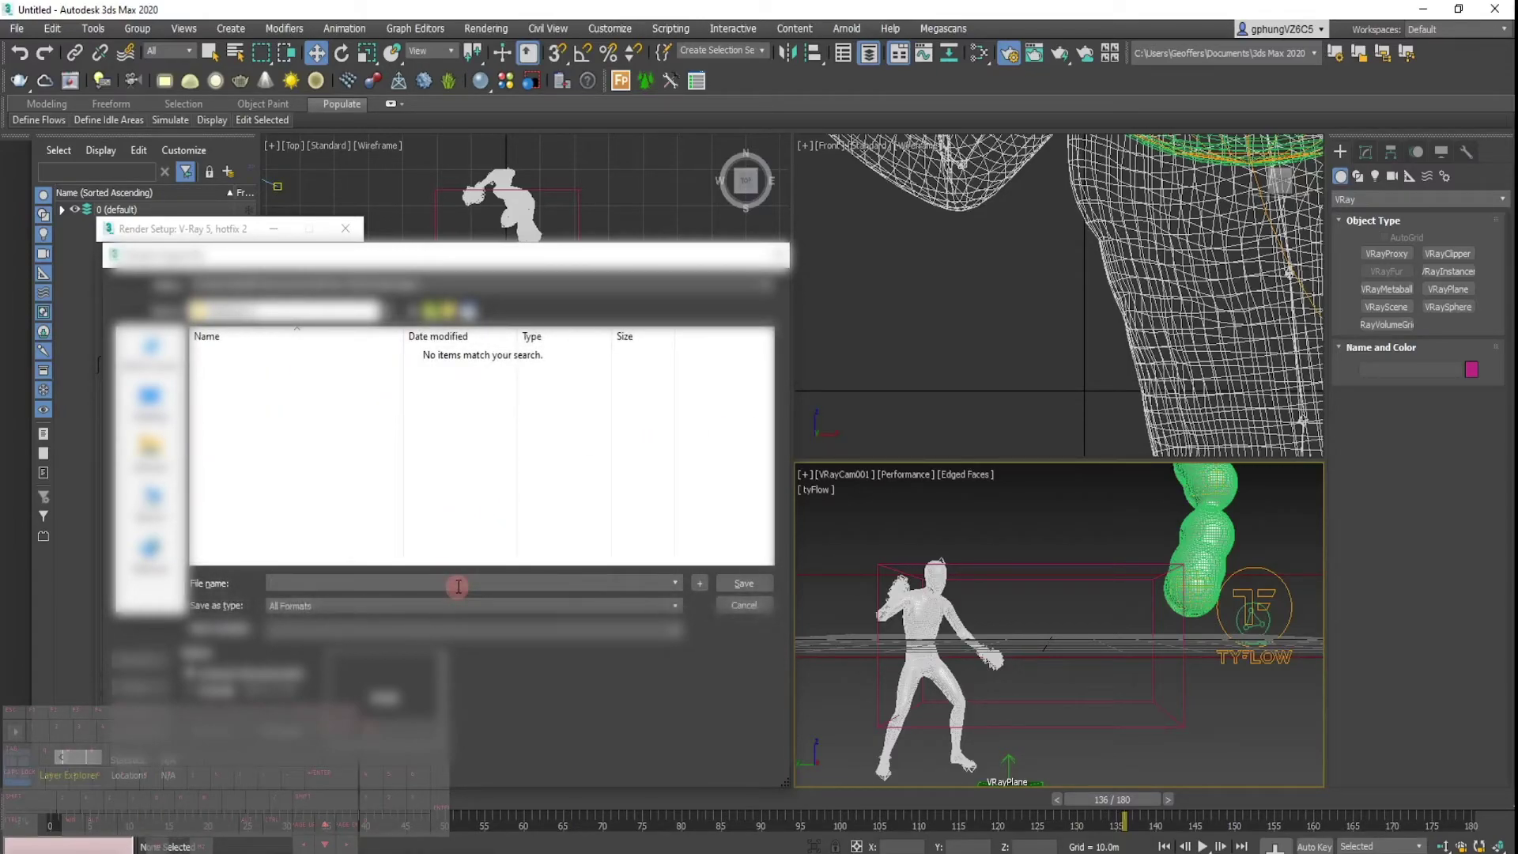
# Save the render output as a PNG sequence named 1a, using RGB 48 bit colours with alpha channel.
pyautogui.write('a')
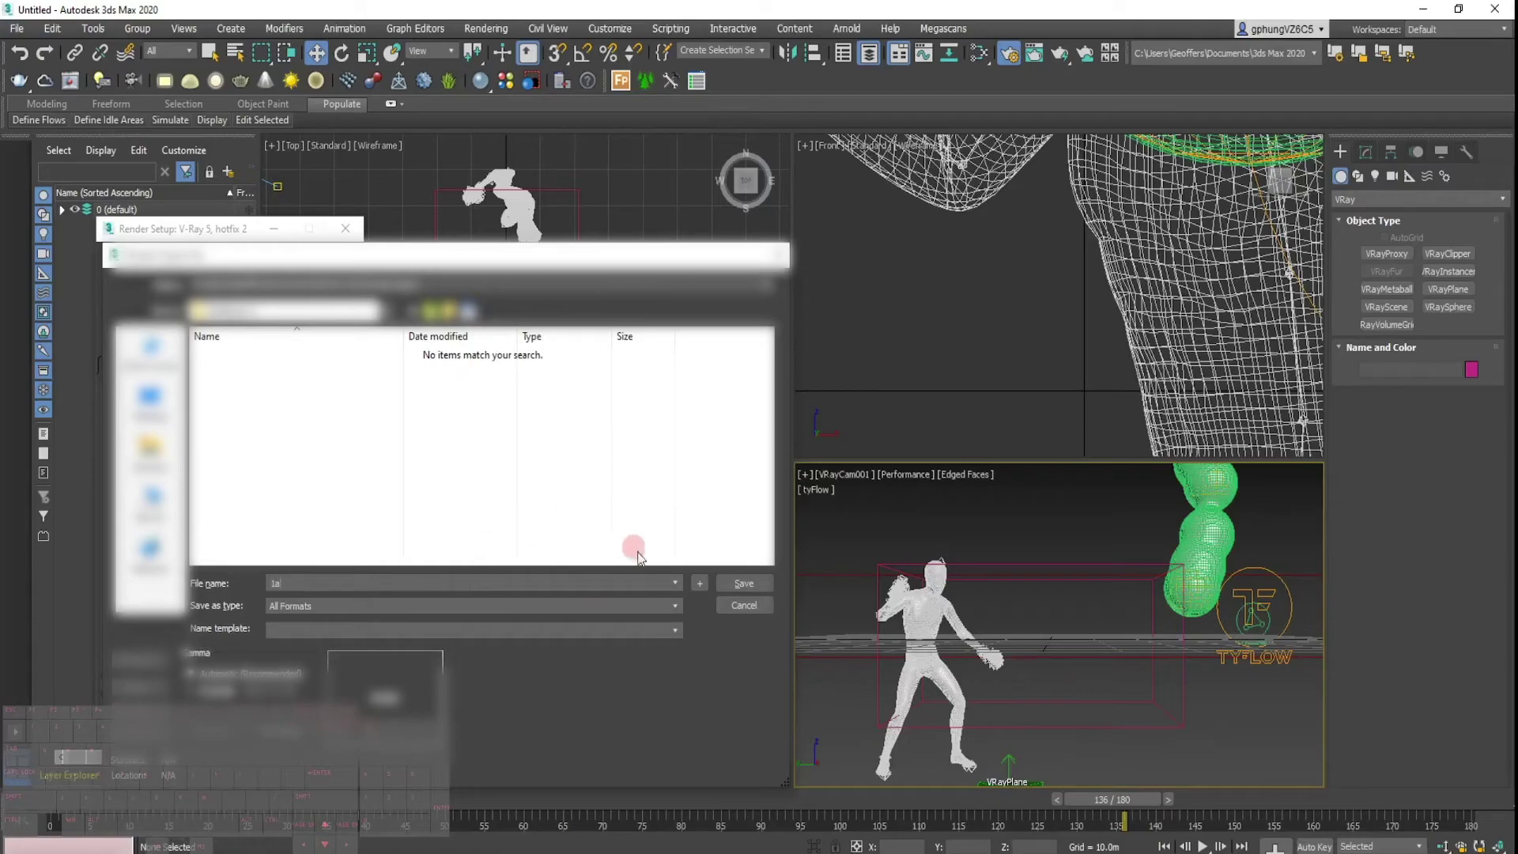
pyautogui.click(666, 605)
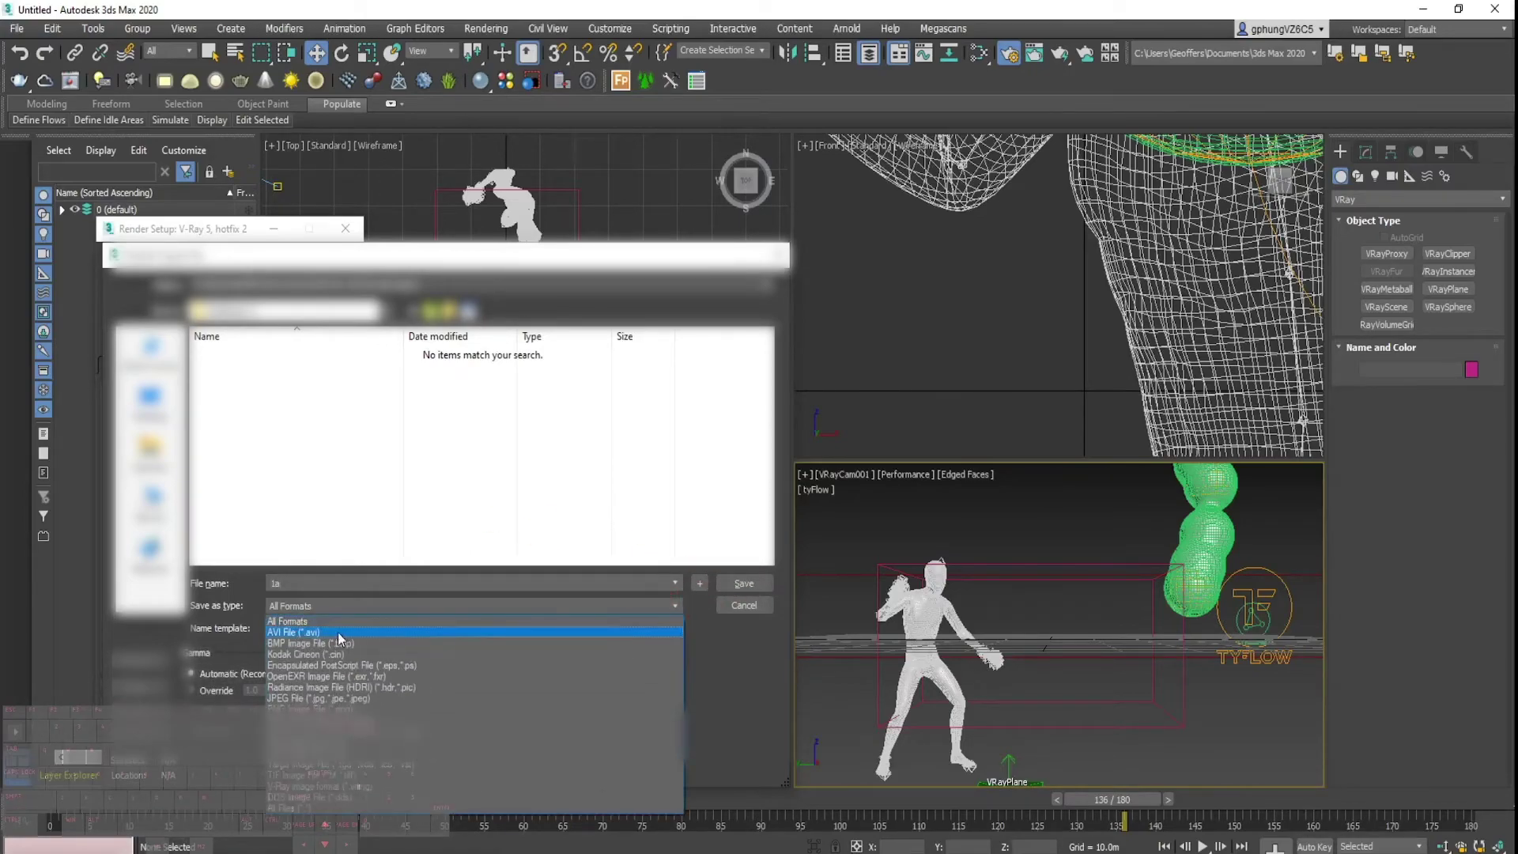
pyautogui.click(430, 705)
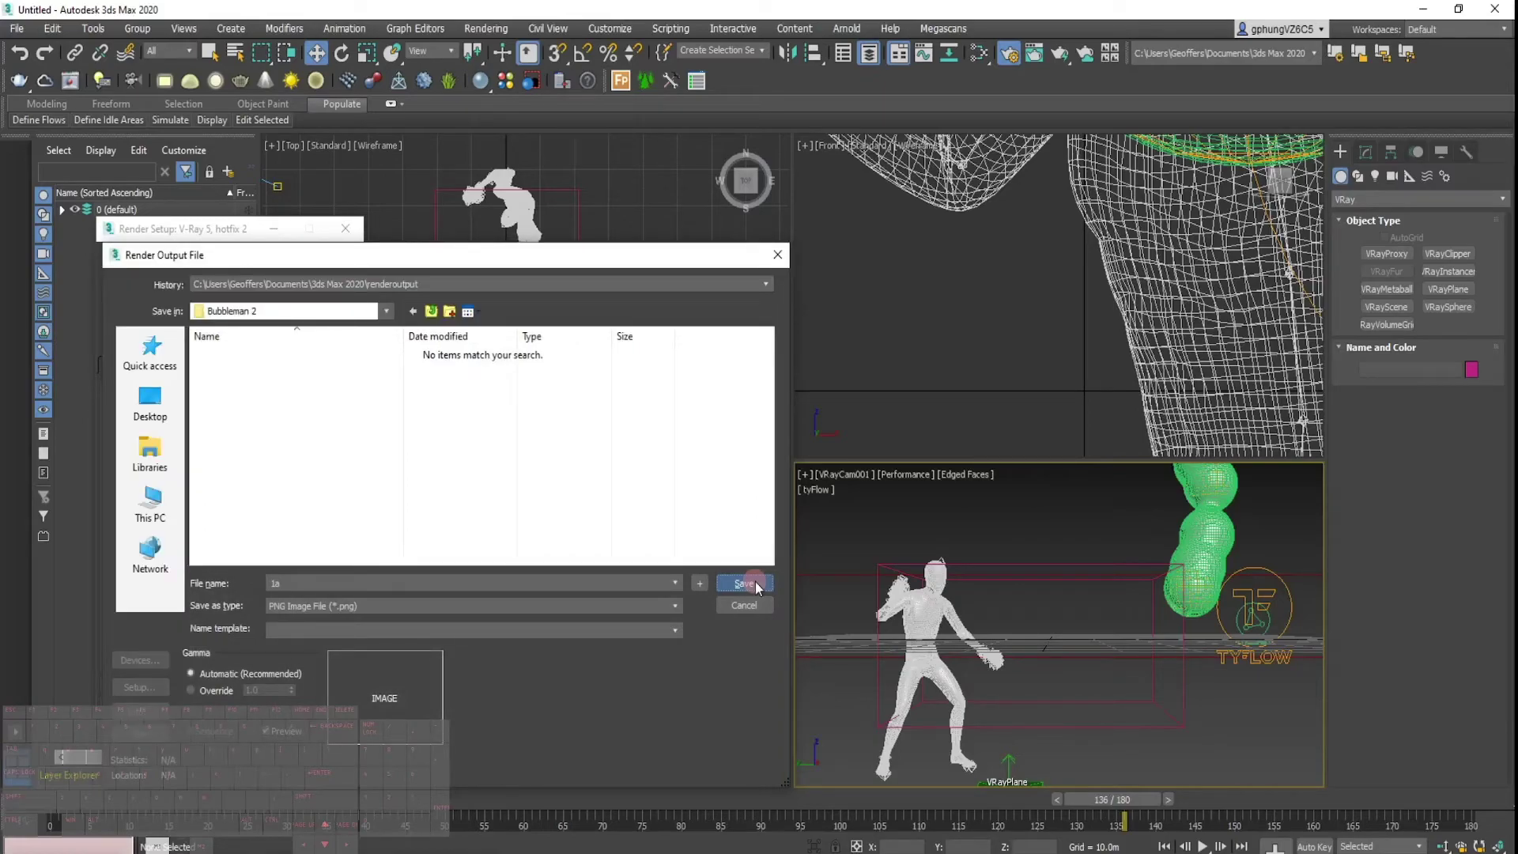
pyautogui.click(748, 583)
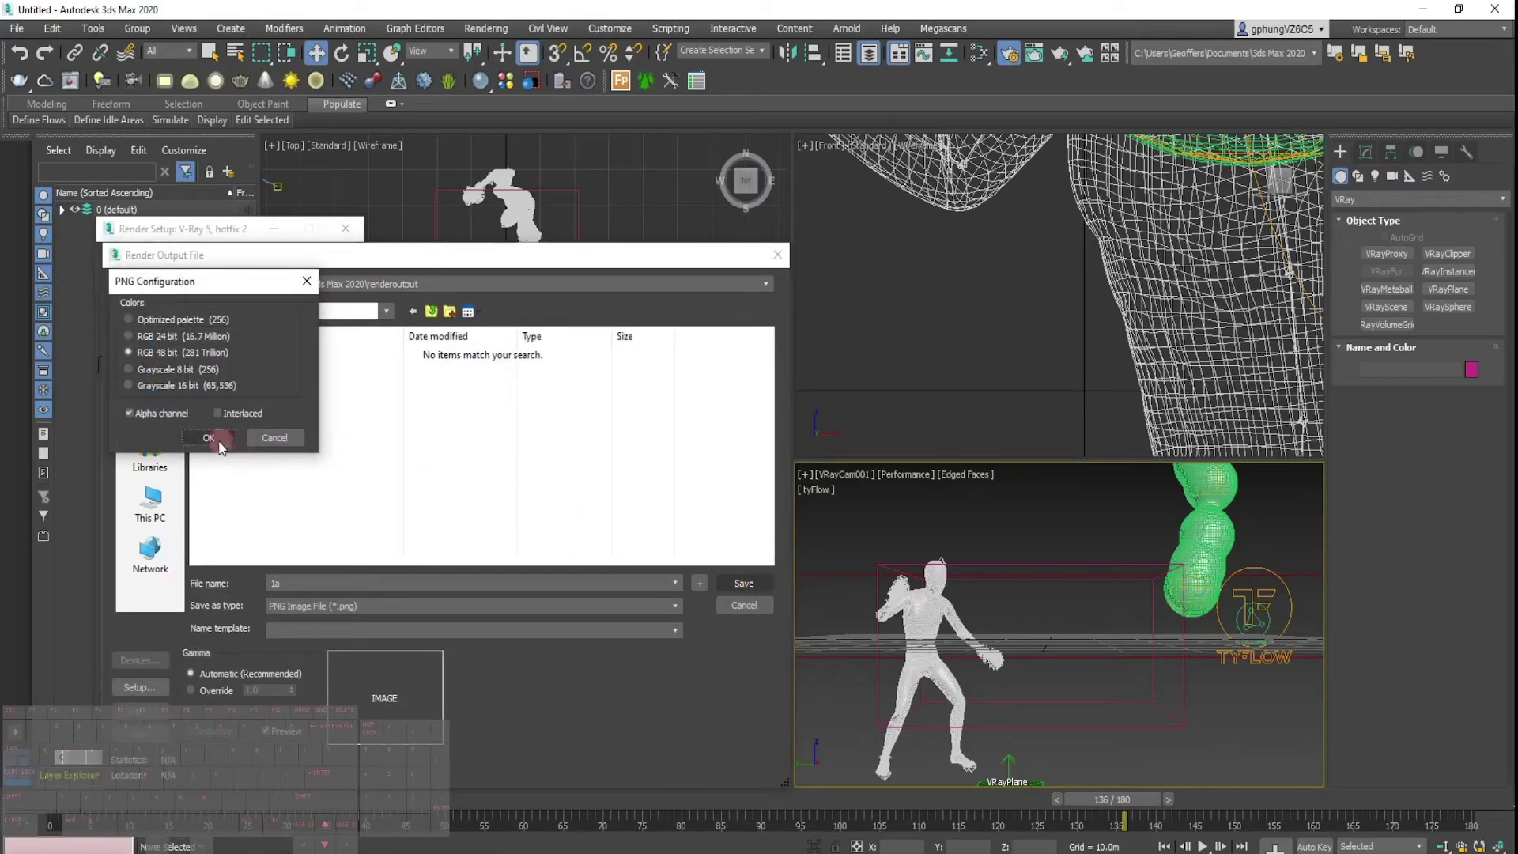
pyautogui.click(221, 441)
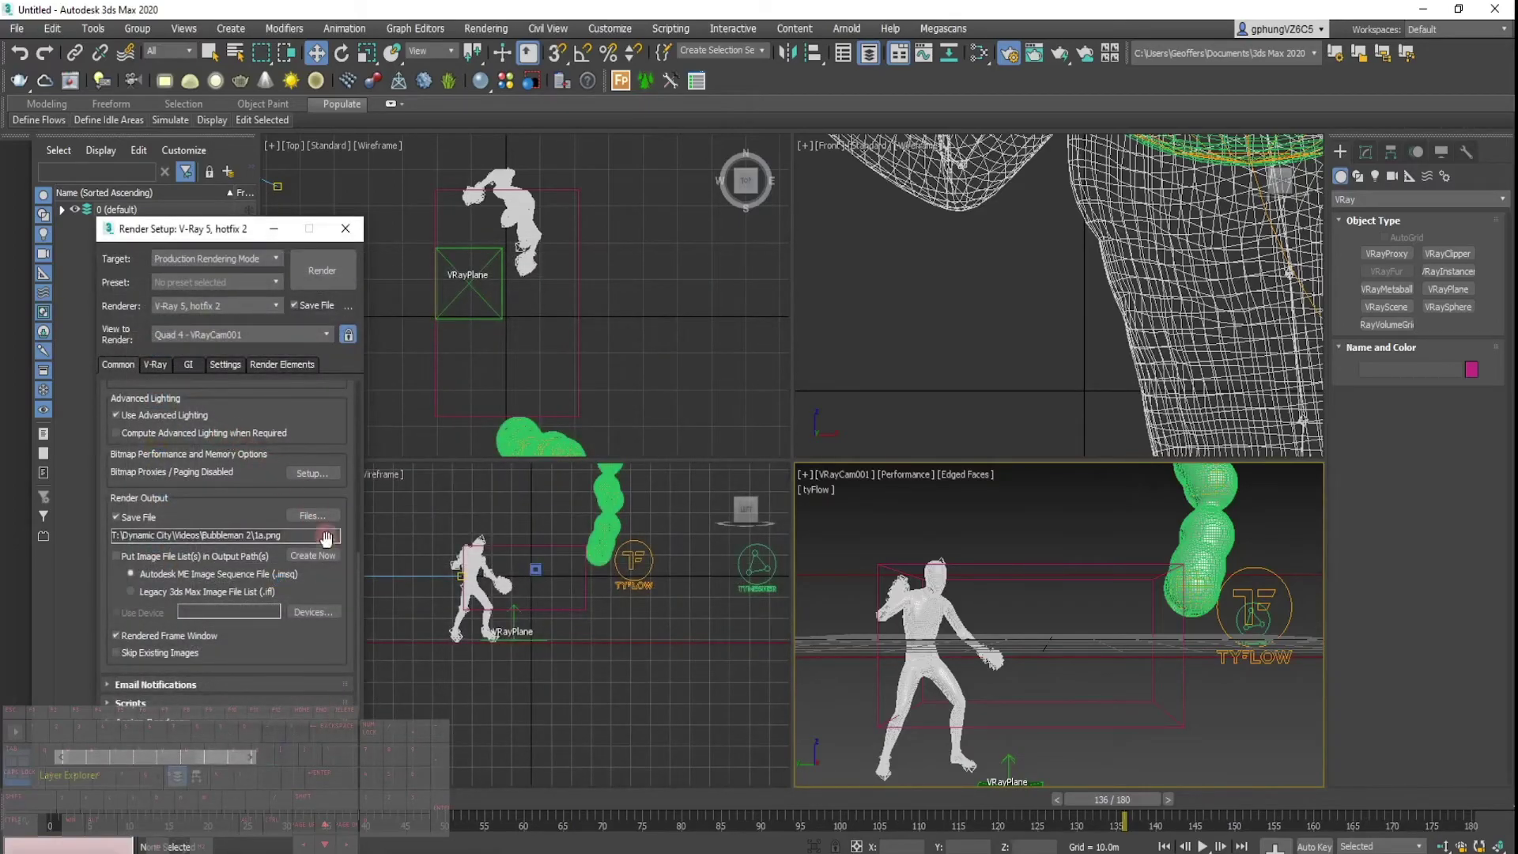
# Test-render the first frames of the animation from VRayCam001, stop the render and put the frame buffer away.
pyautogui.moveTo(349, 596); pyautogui.dragTo(364, 407)
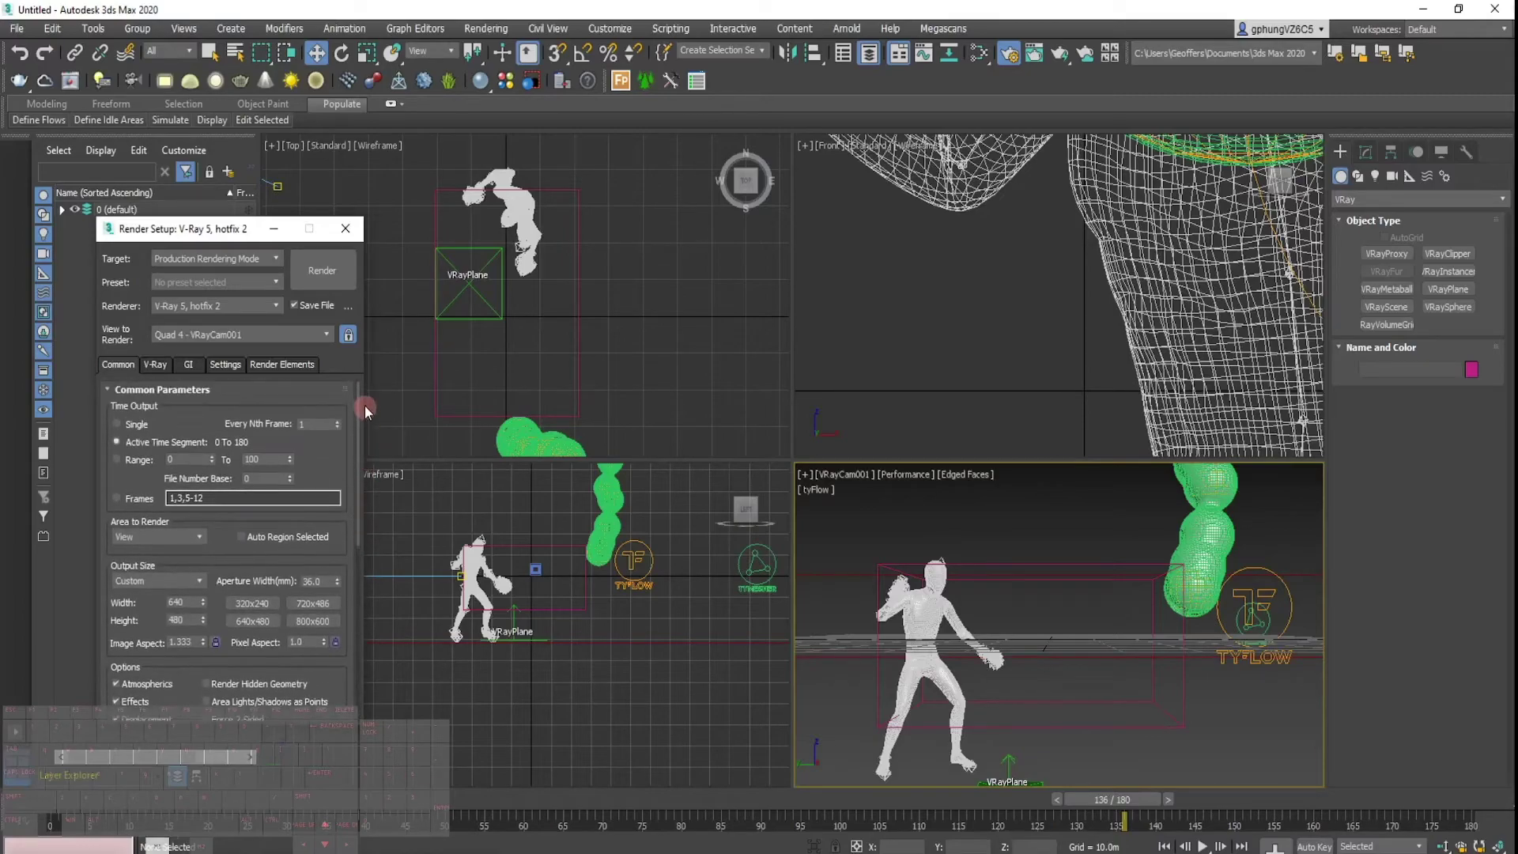
pyautogui.click(307, 267)
pyautogui.click(326, 273)
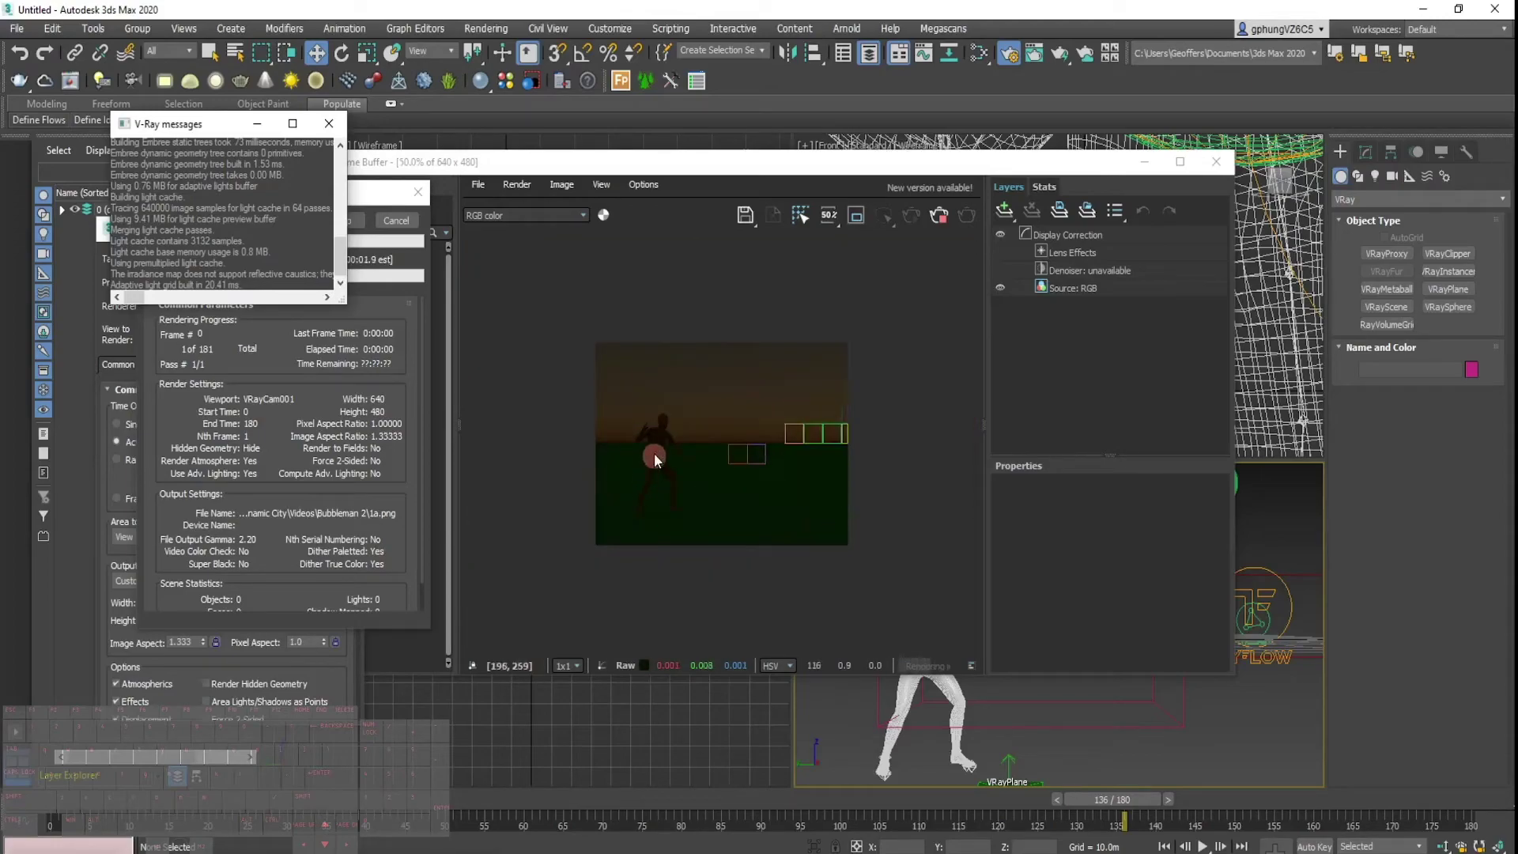
pyautogui.click(941, 214)
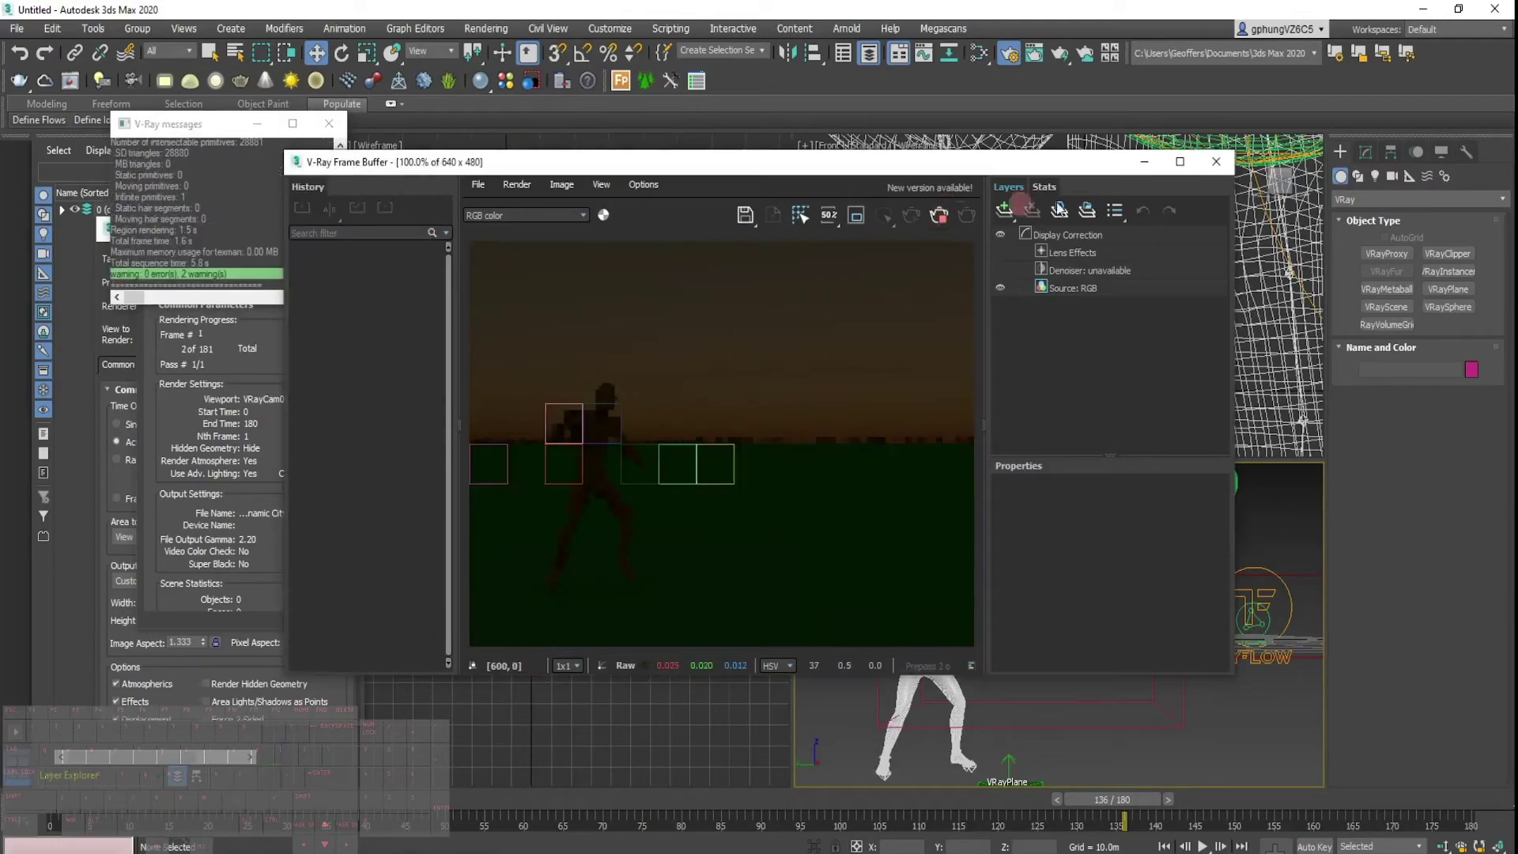
pyautogui.click(1008, 642)
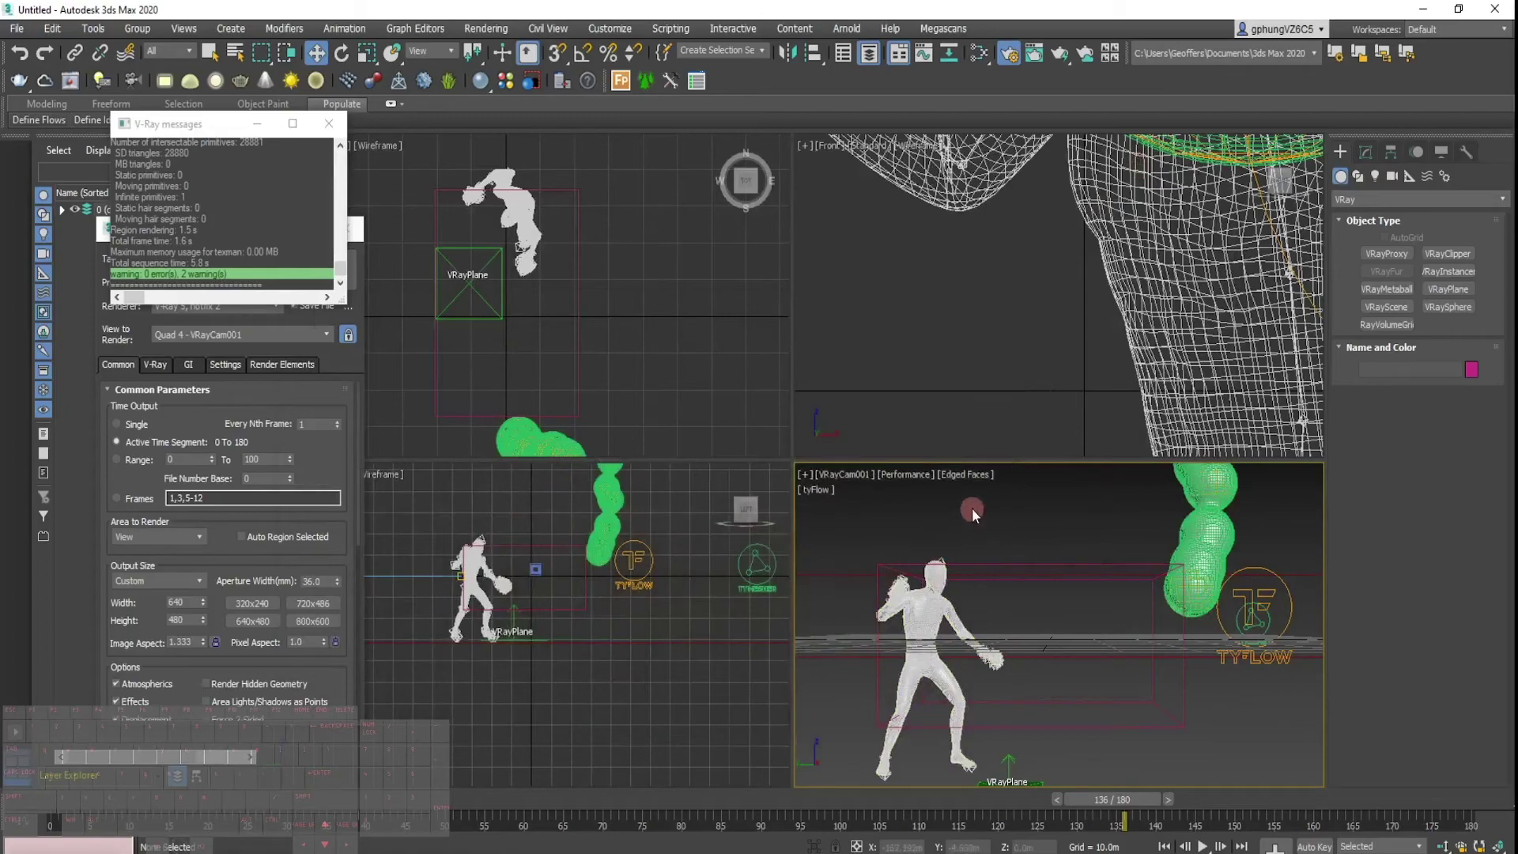
# Draw a plane V-Ray light about 108 by 120 m over the scene in the Top viewport and raise it above the character.
pyautogui.scroll(-3, 528, 216)
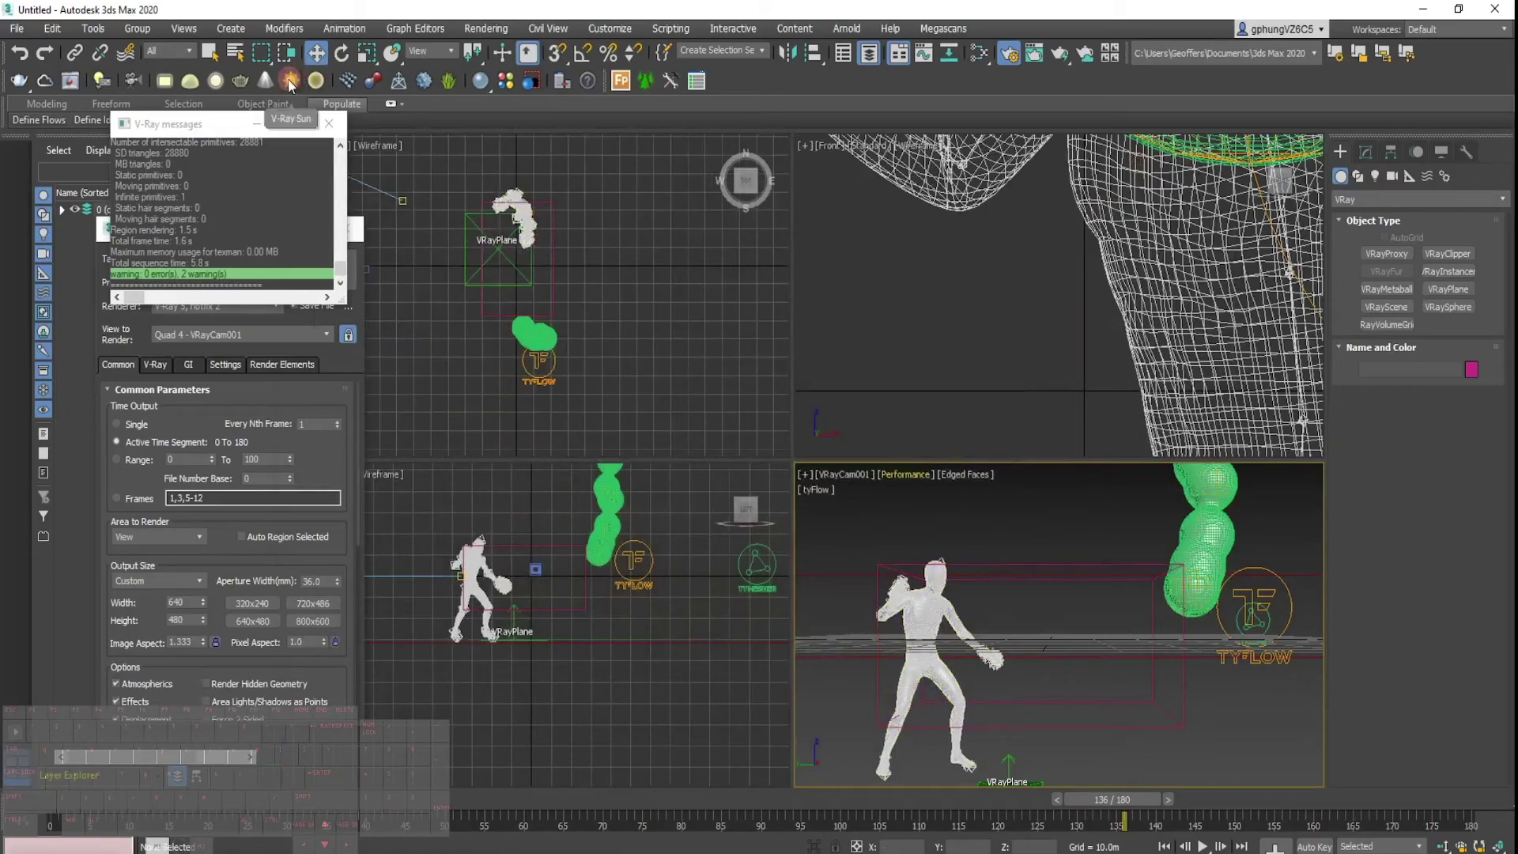
pyautogui.click(245, 79)
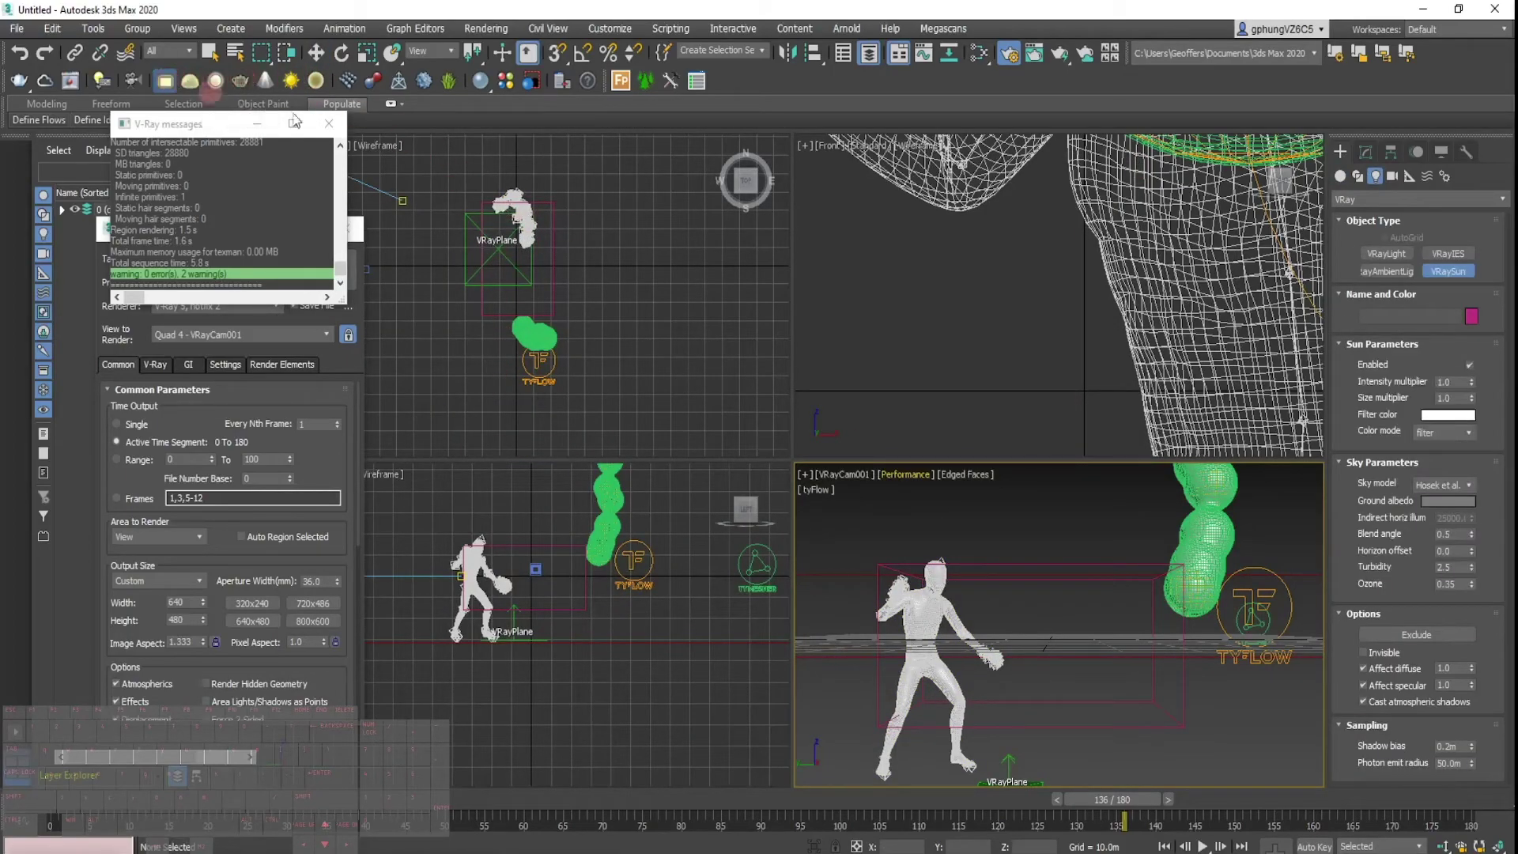
pyautogui.moveTo(436, 155); pyautogui.dragTo(622, 374)
pyautogui.press('w')
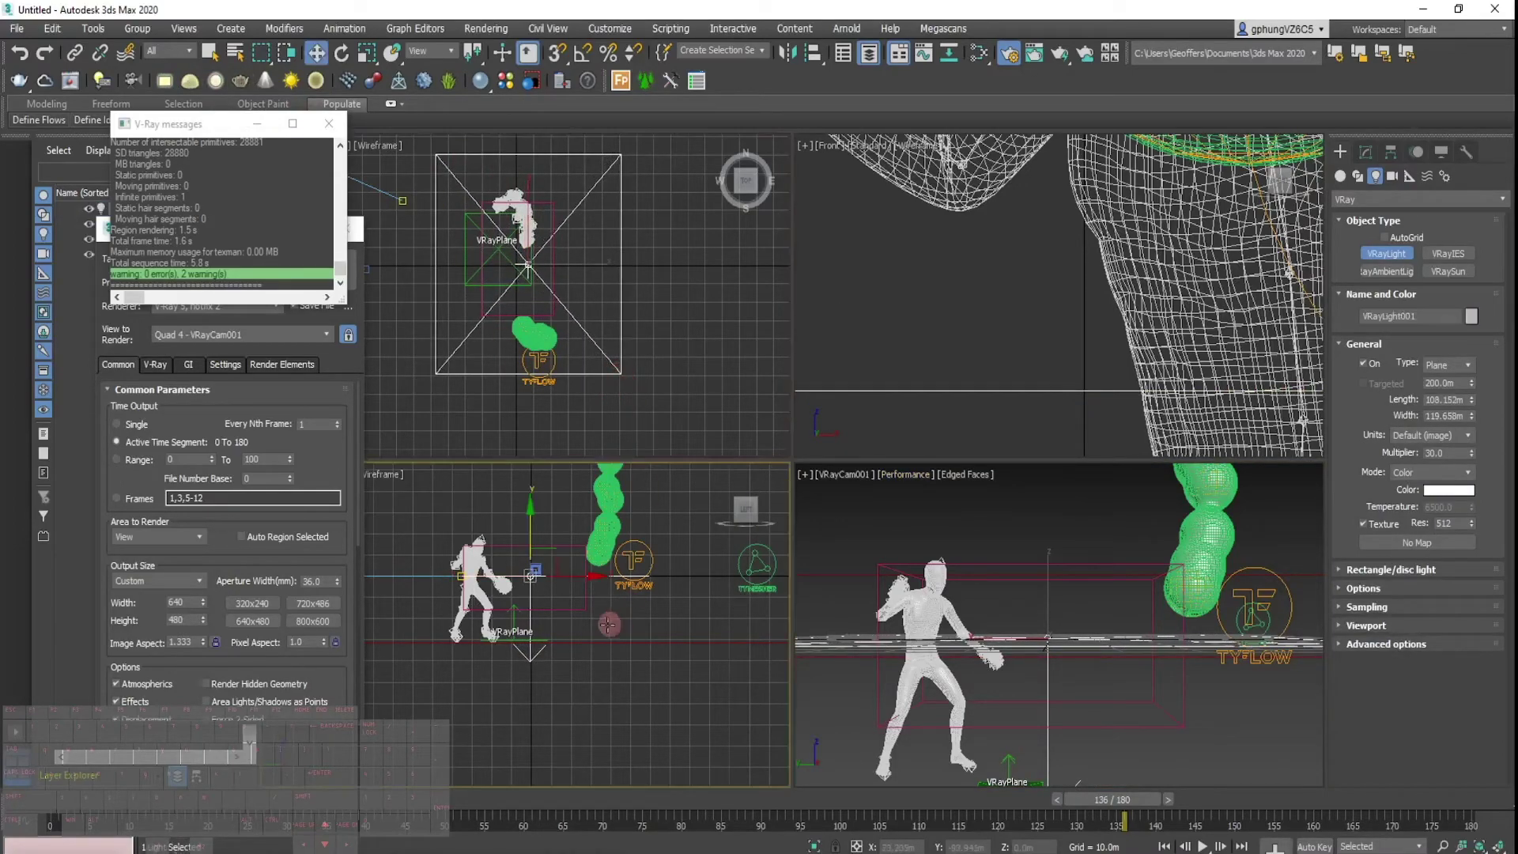
pyautogui.moveTo(529, 531); pyautogui.dragTo(532, 467)
pyautogui.moveTo(558, 640); pyautogui.dragTo(559, 654, button='middle')
pyautogui.moveTo(534, 513); pyautogui.dragTo(534, 474)
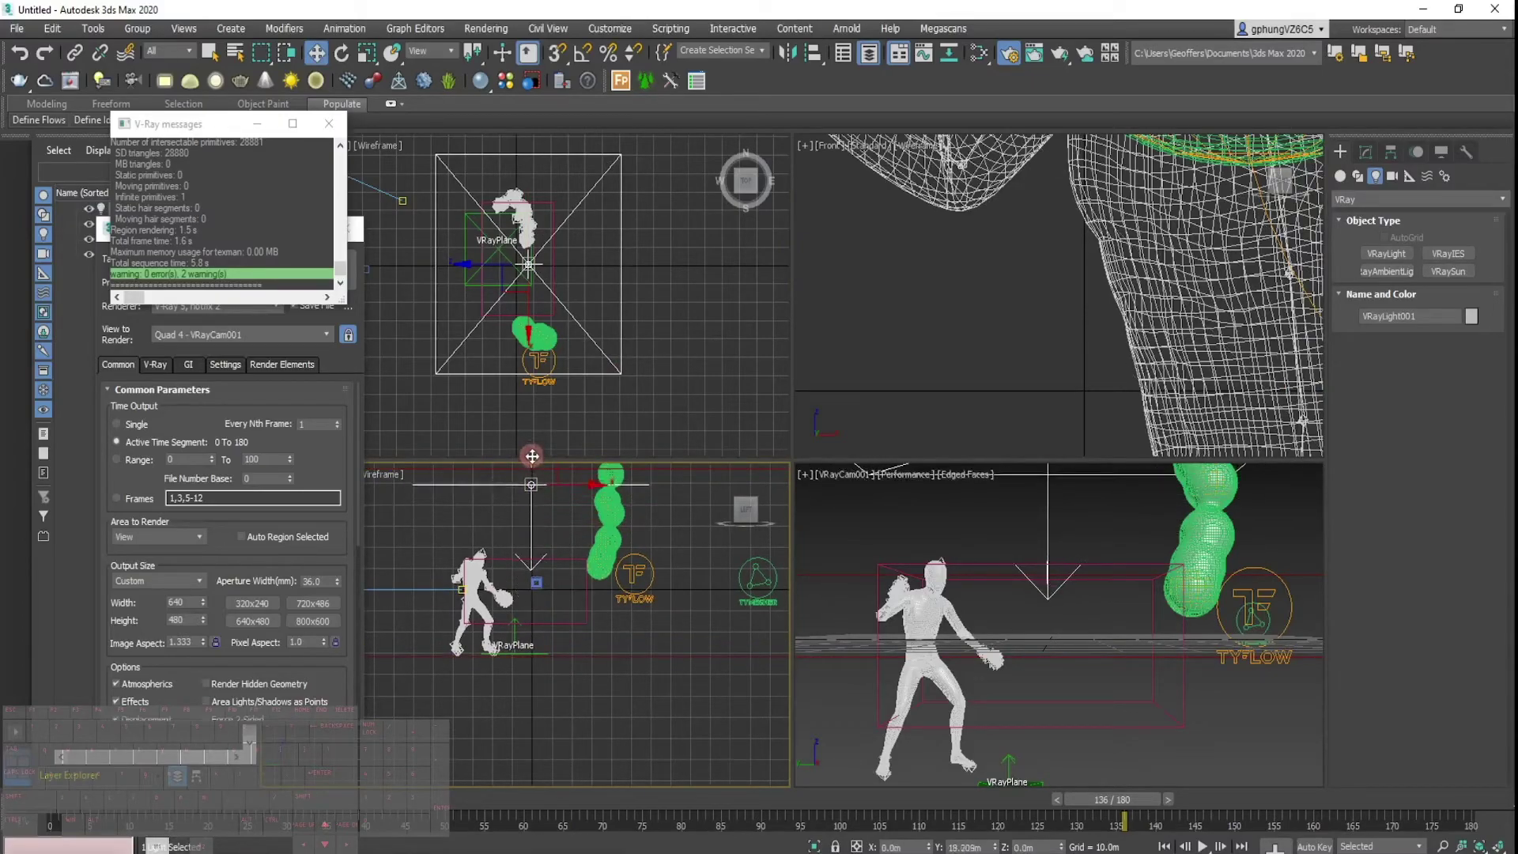
# Make the overhead V-Ray light invisible in its options.
pyautogui.click(1365, 152)
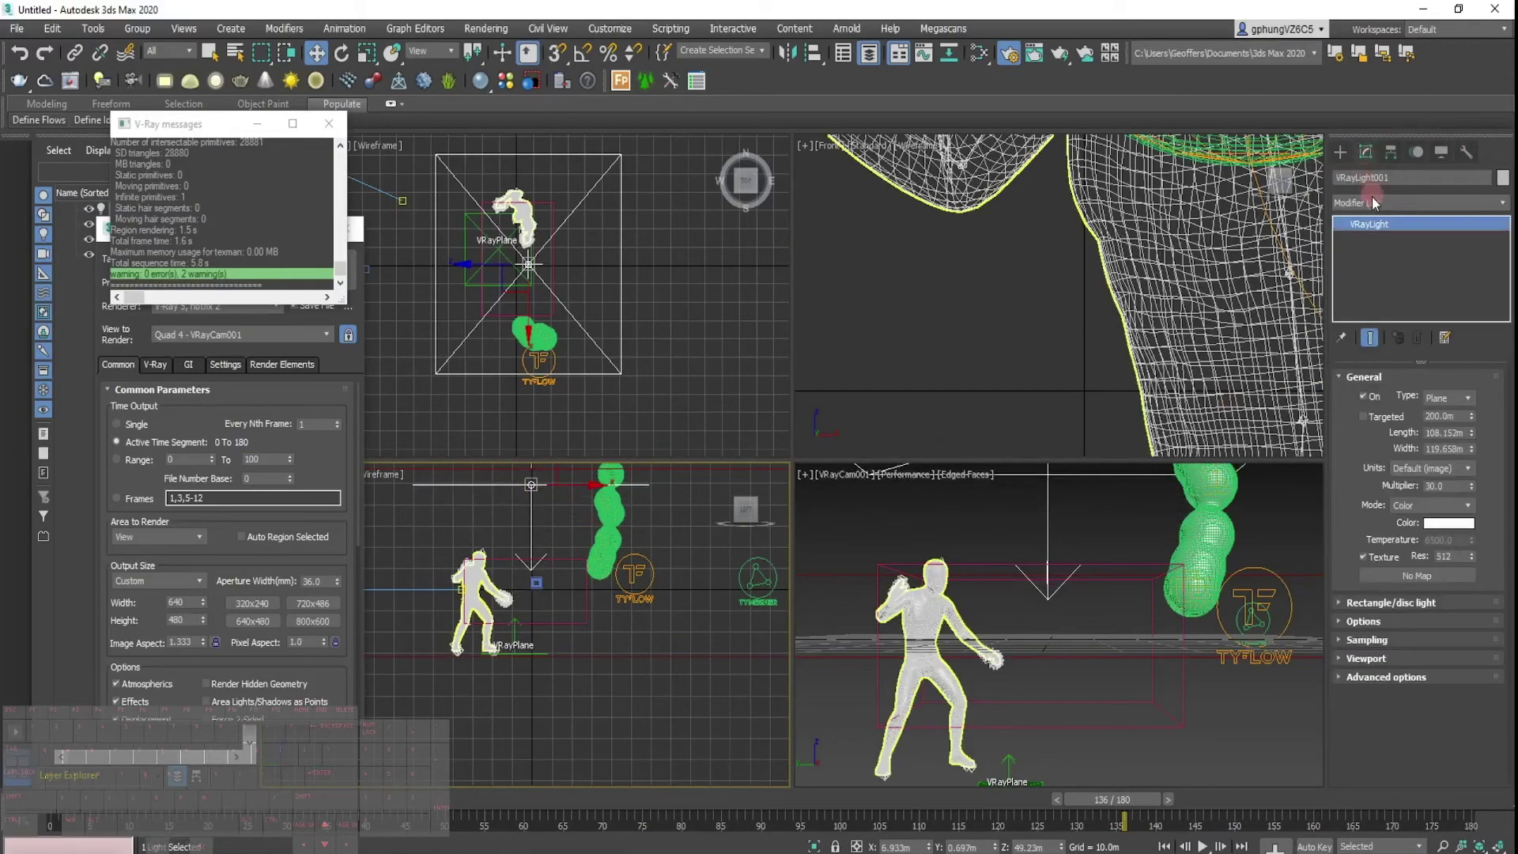
pyautogui.click(1342, 620)
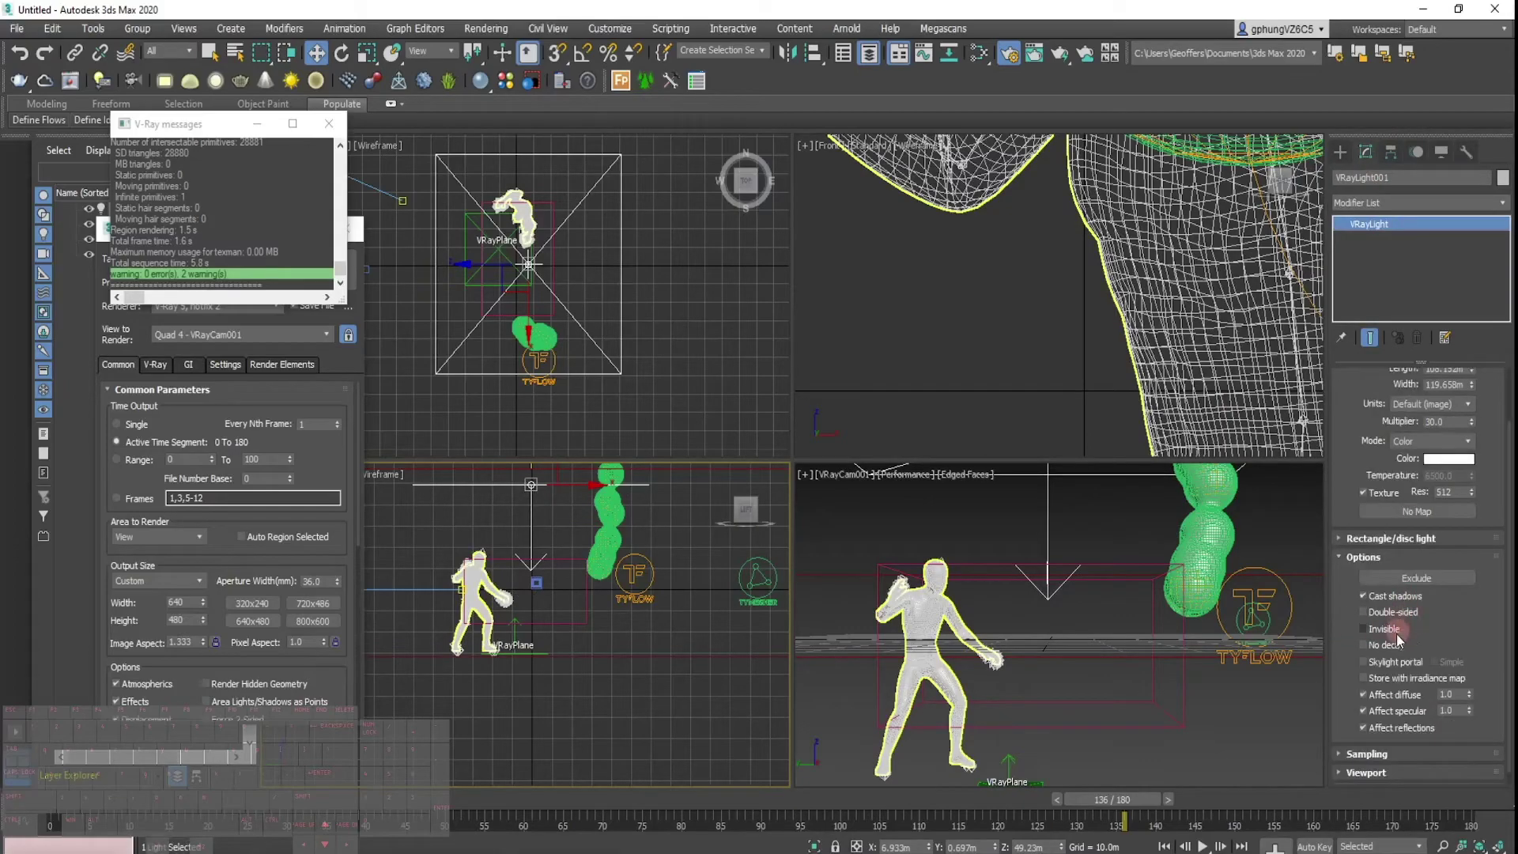
pyautogui.click(1373, 630)
# Test-render the first frame with the overhead light, stop the render and minimise the frame buffer.
pyautogui.click(353, 365)
pyautogui.click(730, 466)
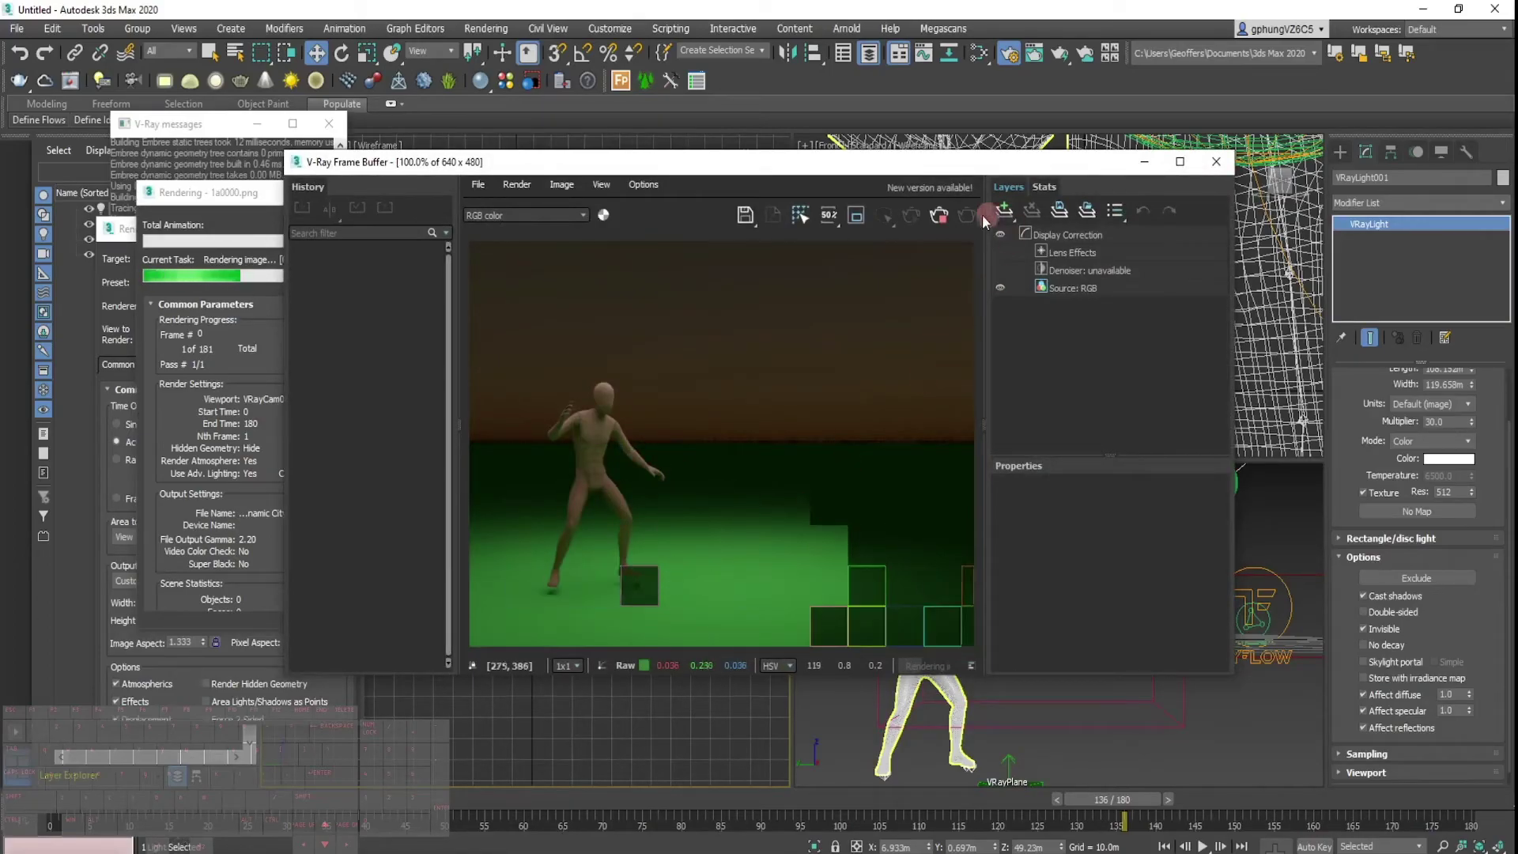
pyautogui.click(1144, 163)
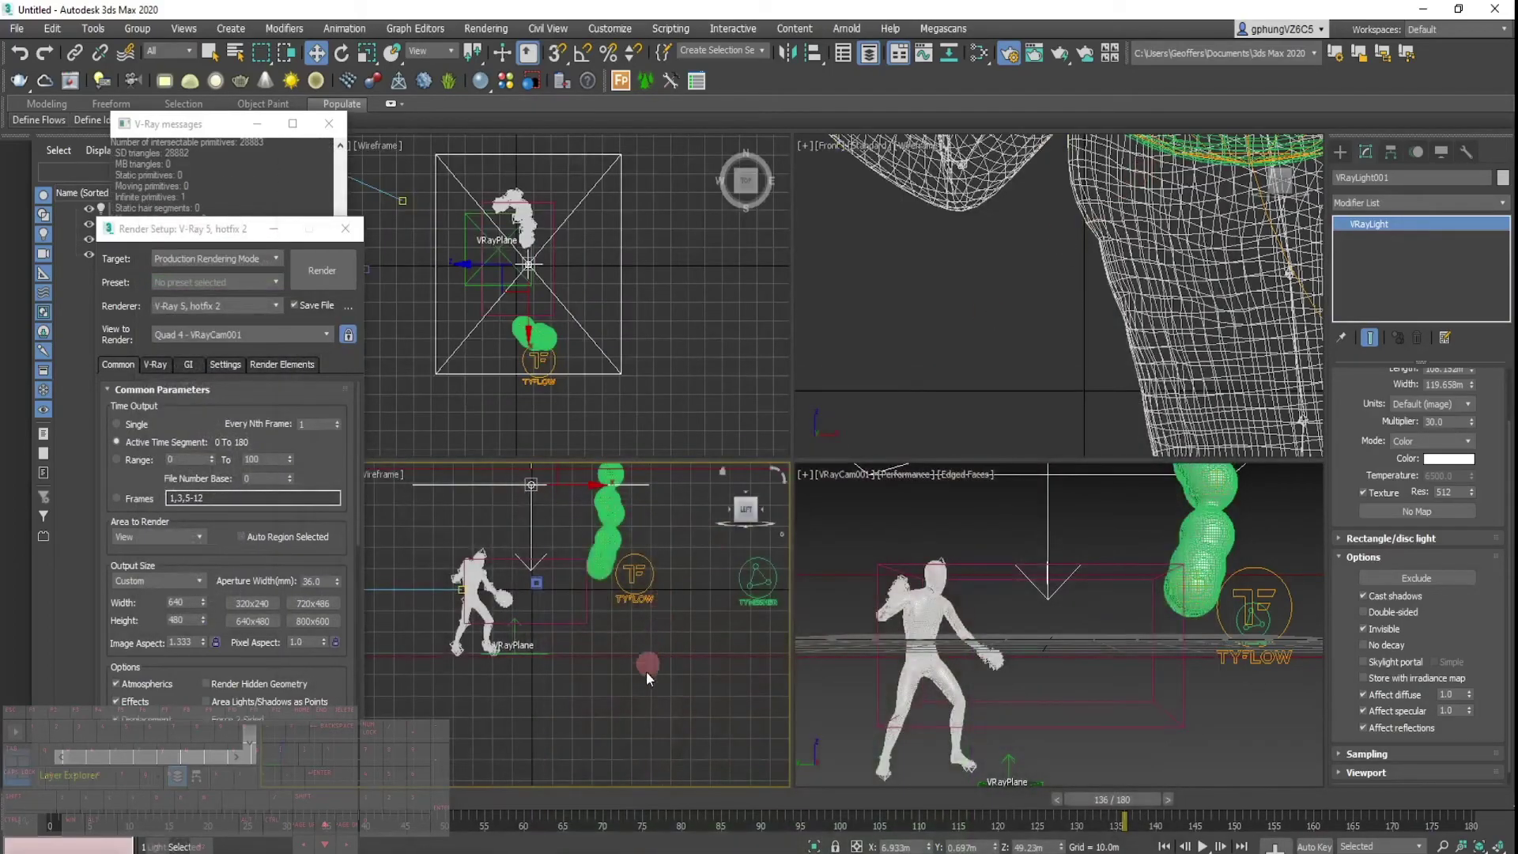
# Assign the Material #26 VRayMtl to the VRayPlane001 ground plane, and move its node to a clear spot in the material view.
pyautogui.click(534, 650)
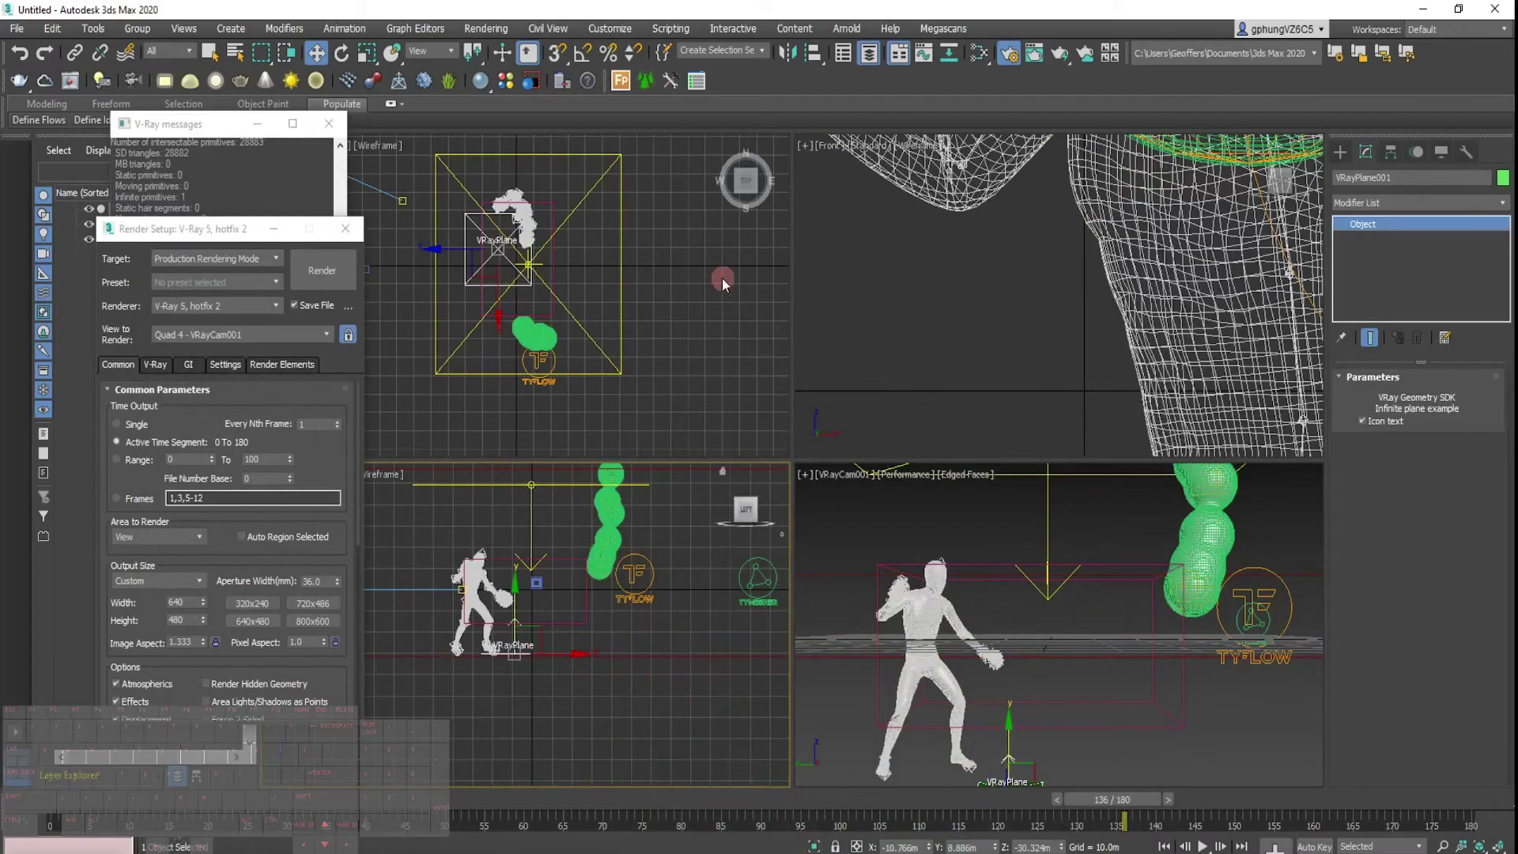
pyautogui.click(481, 79)
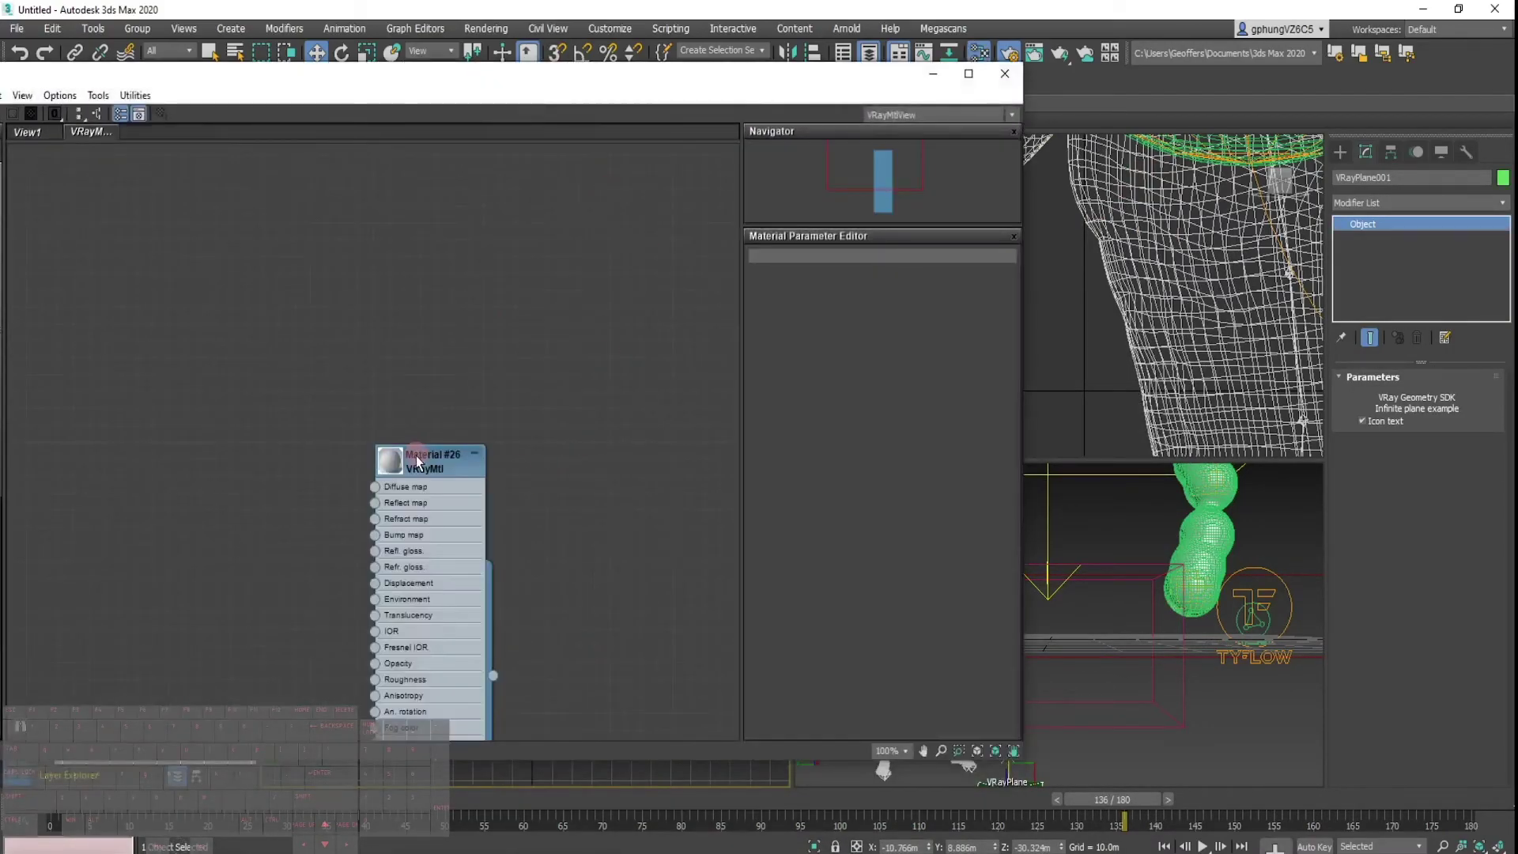
pyautogui.rightClick(394, 464)
pyautogui.click(443, 446)
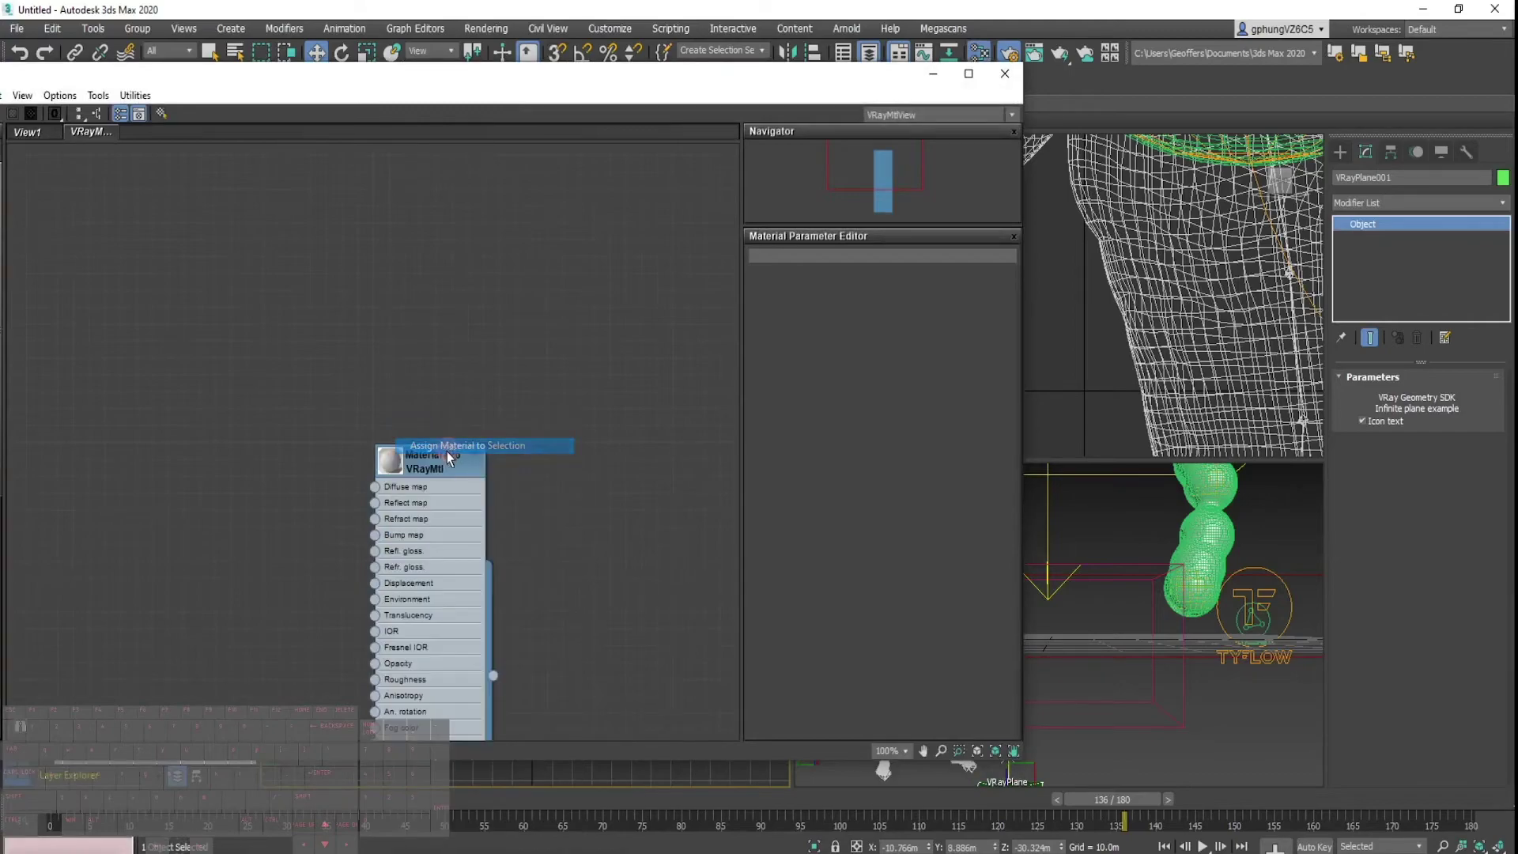
pyautogui.moveTo(425, 468); pyautogui.dragTo(314, 282)
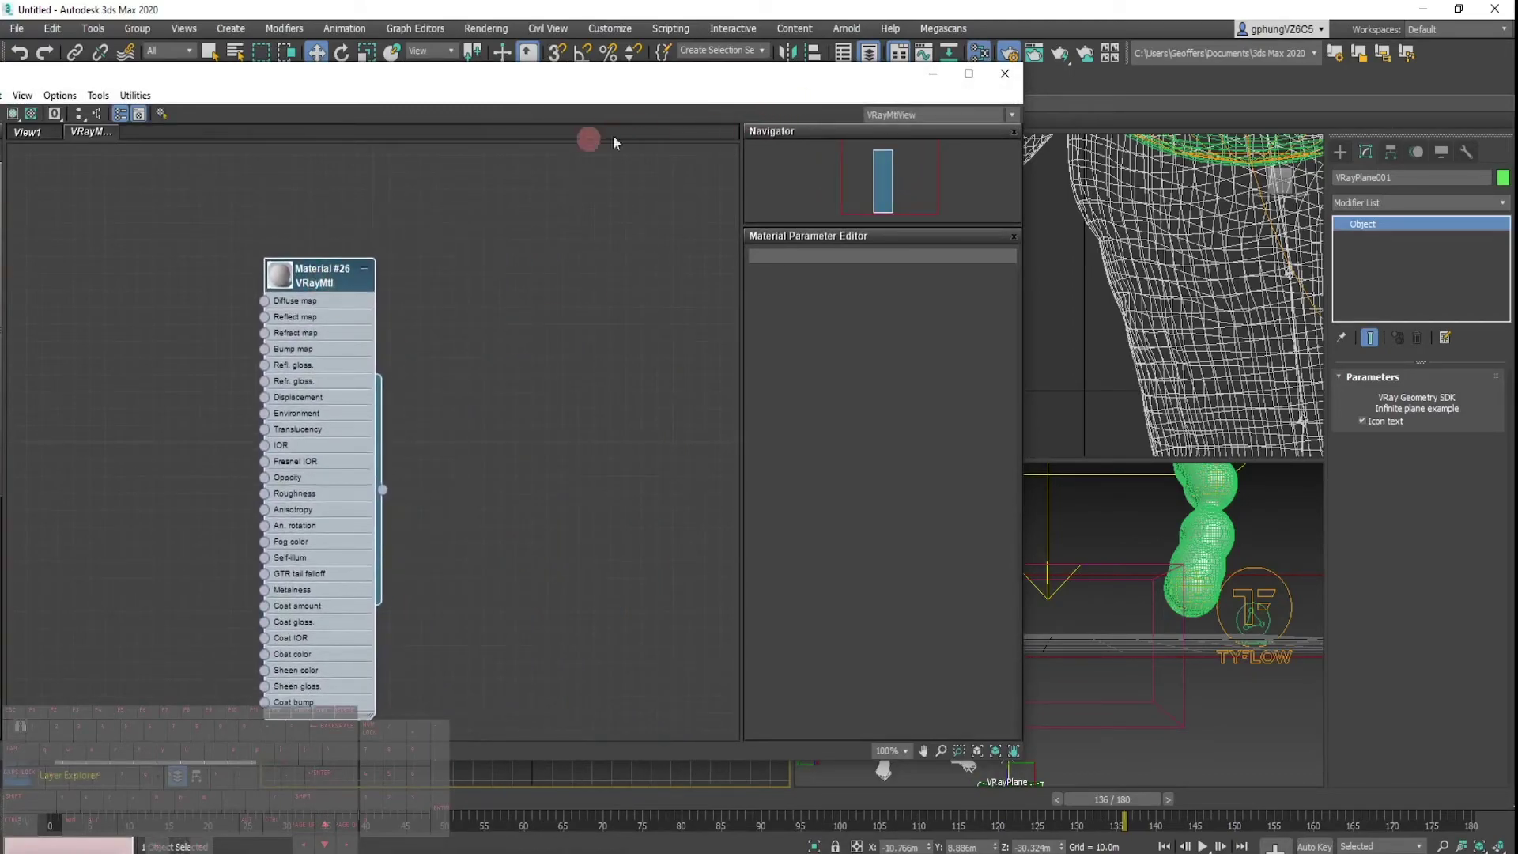
pyautogui.click(934, 73)
# Select Sphere001 and assign it the Material #26 VRayMtl.
pyautogui.click(666, 677)
pyautogui.click(489, 843)
pyautogui.hotkey('shift', 'q')
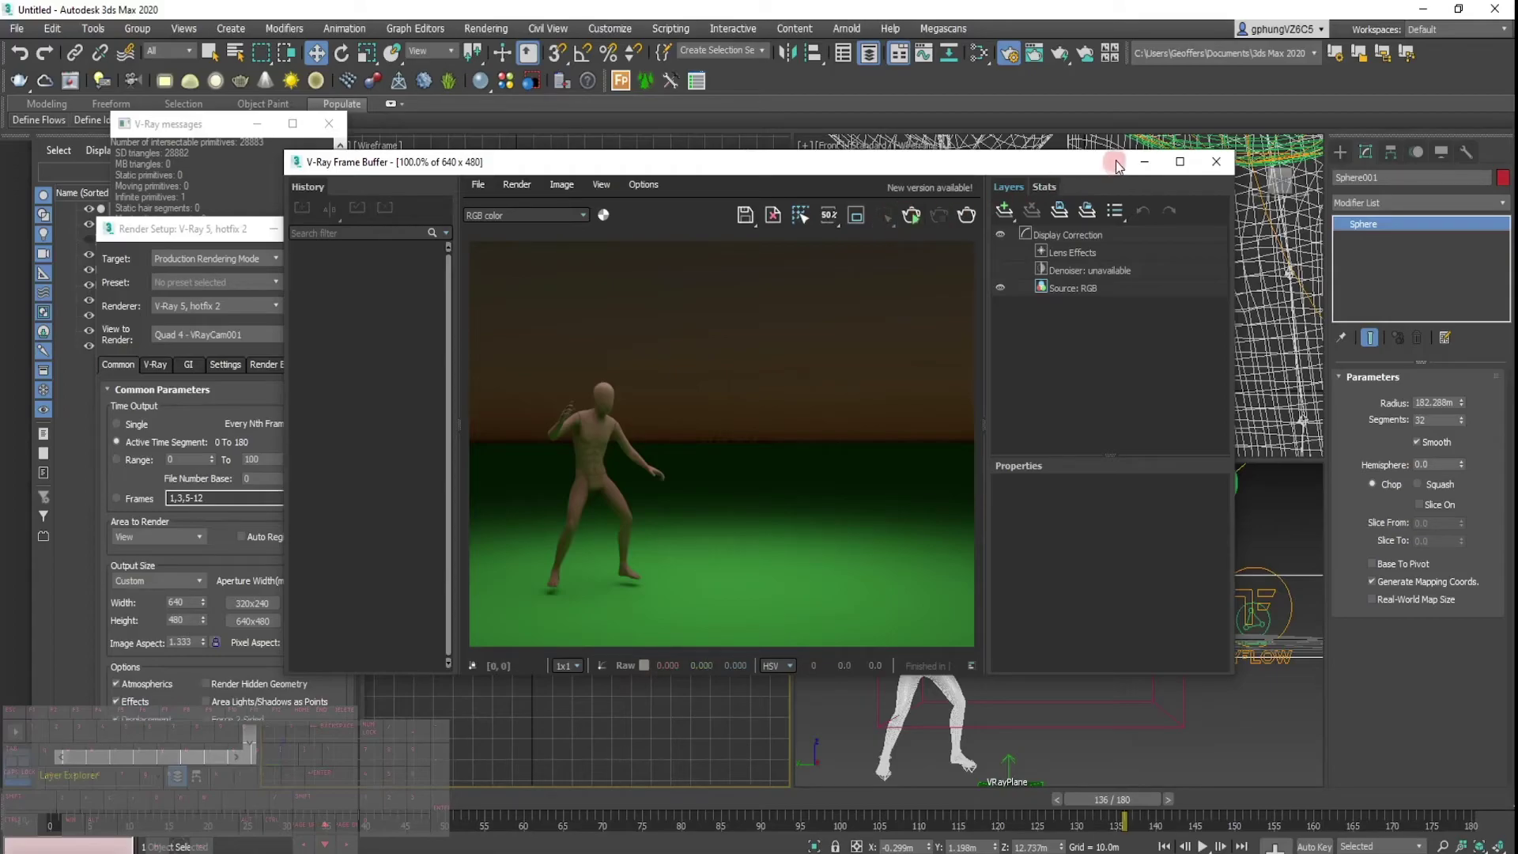
pyautogui.click(1144, 162)
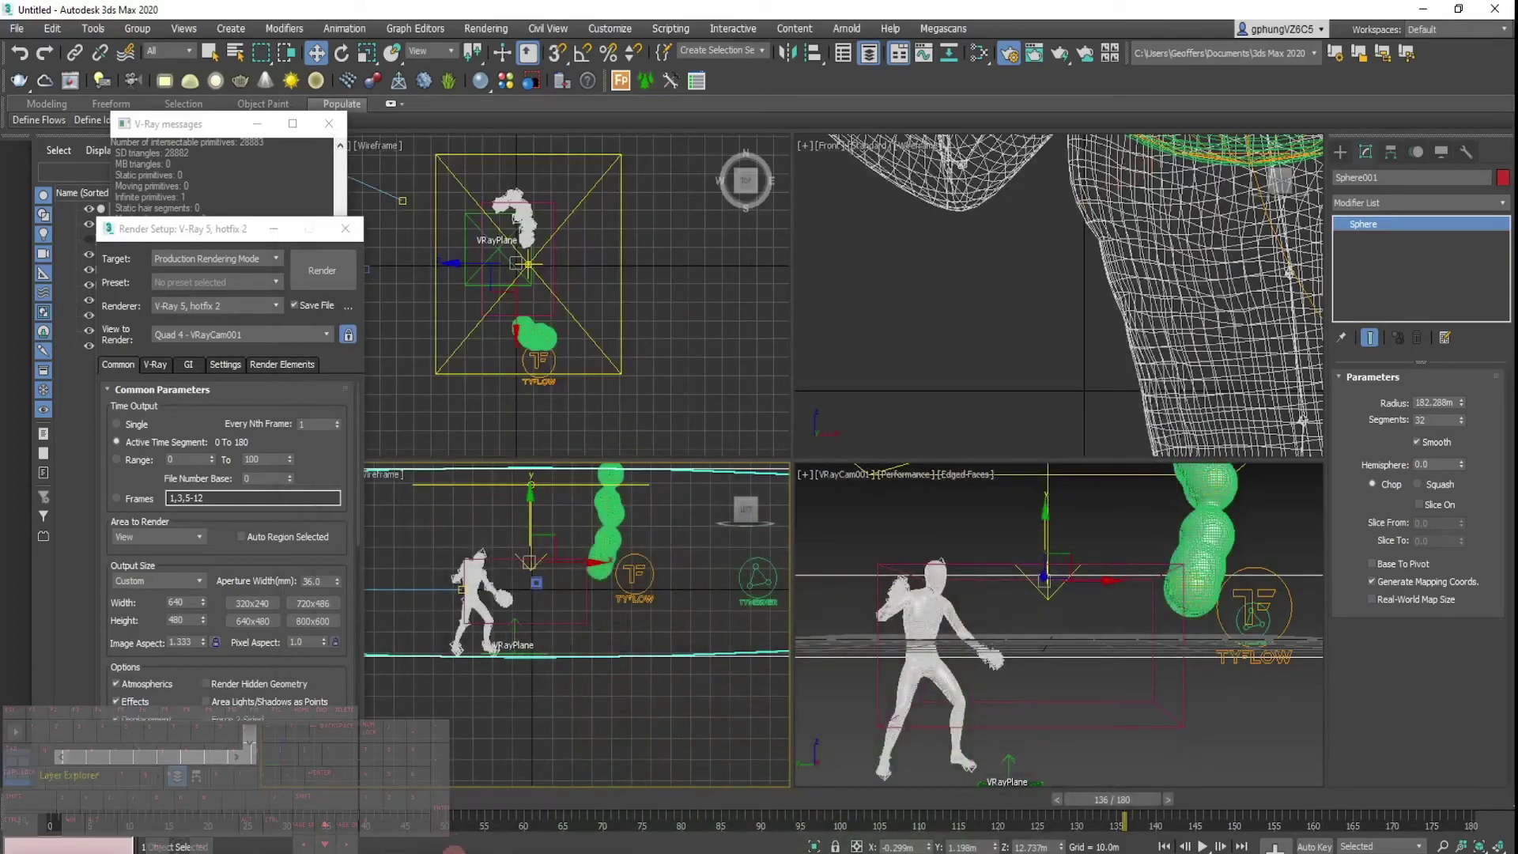
pyautogui.click(421, 853)
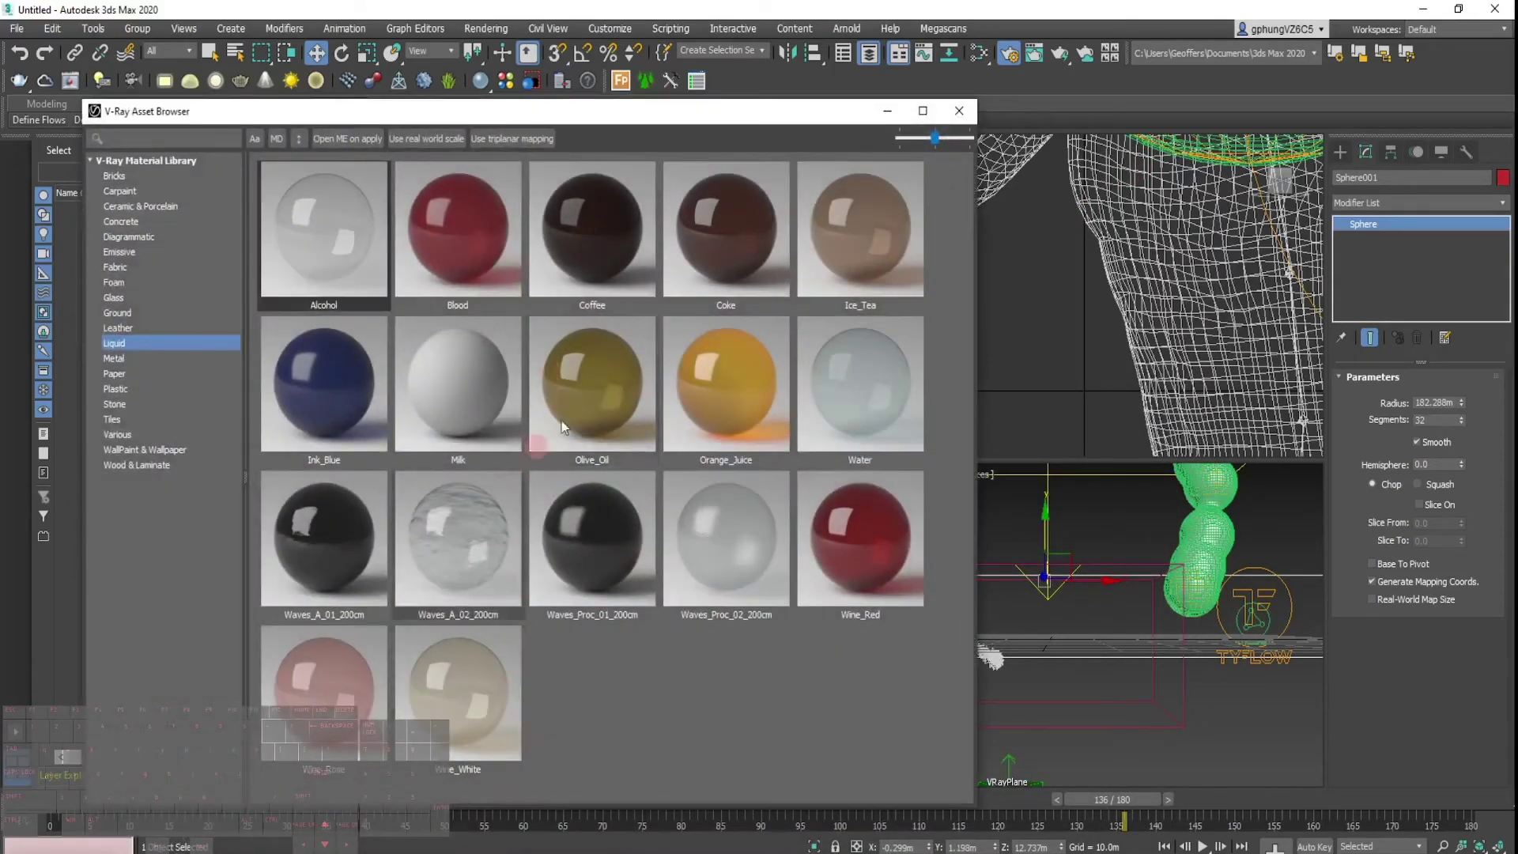
pyautogui.click(959, 113)
pyautogui.click(979, 53)
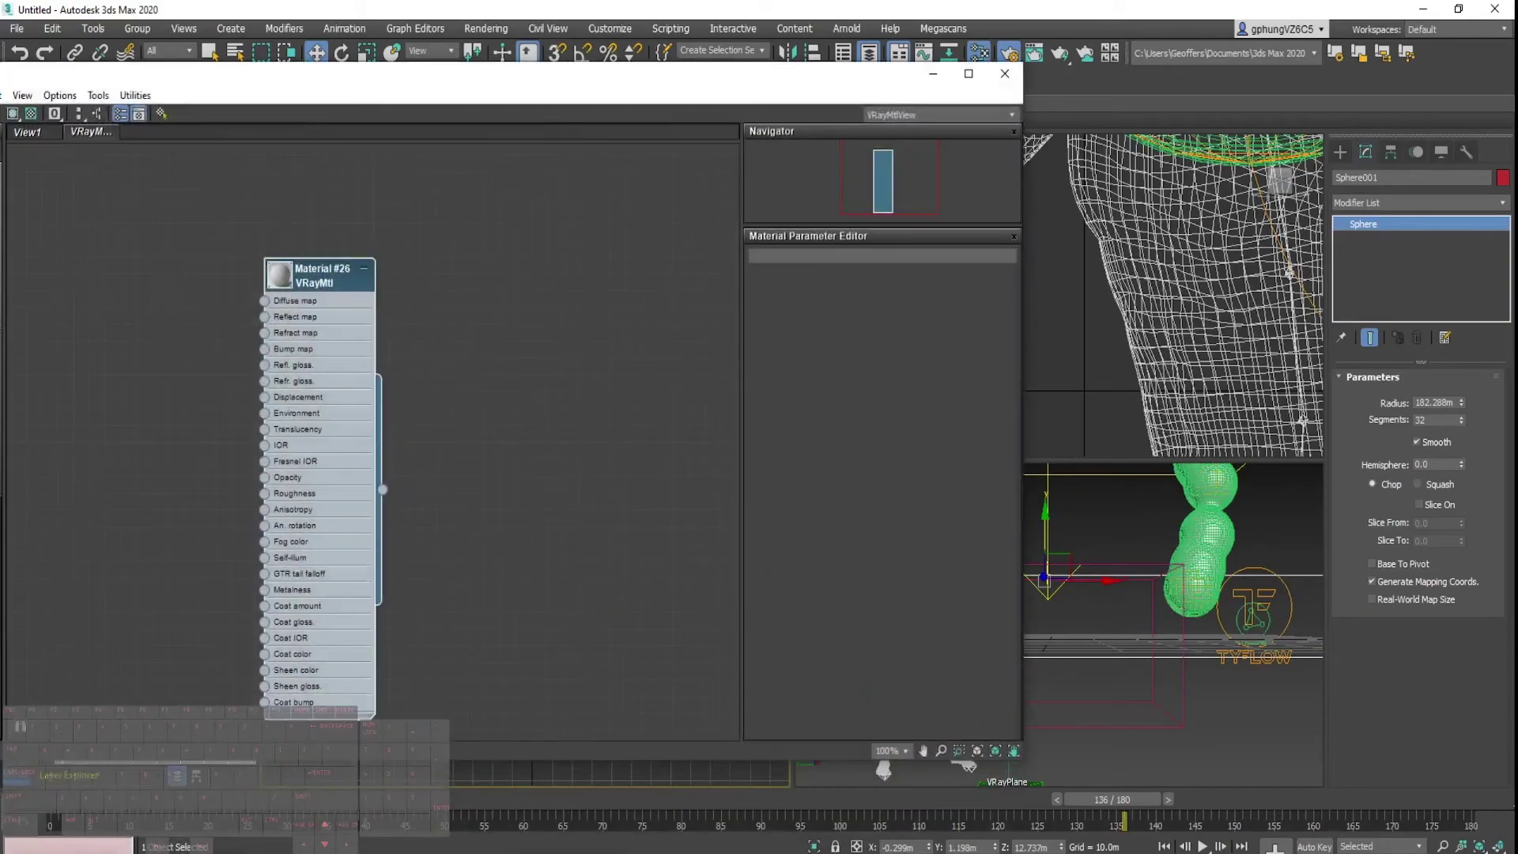
pyautogui.rightClick(311, 269)
pyautogui.click(371, 287)
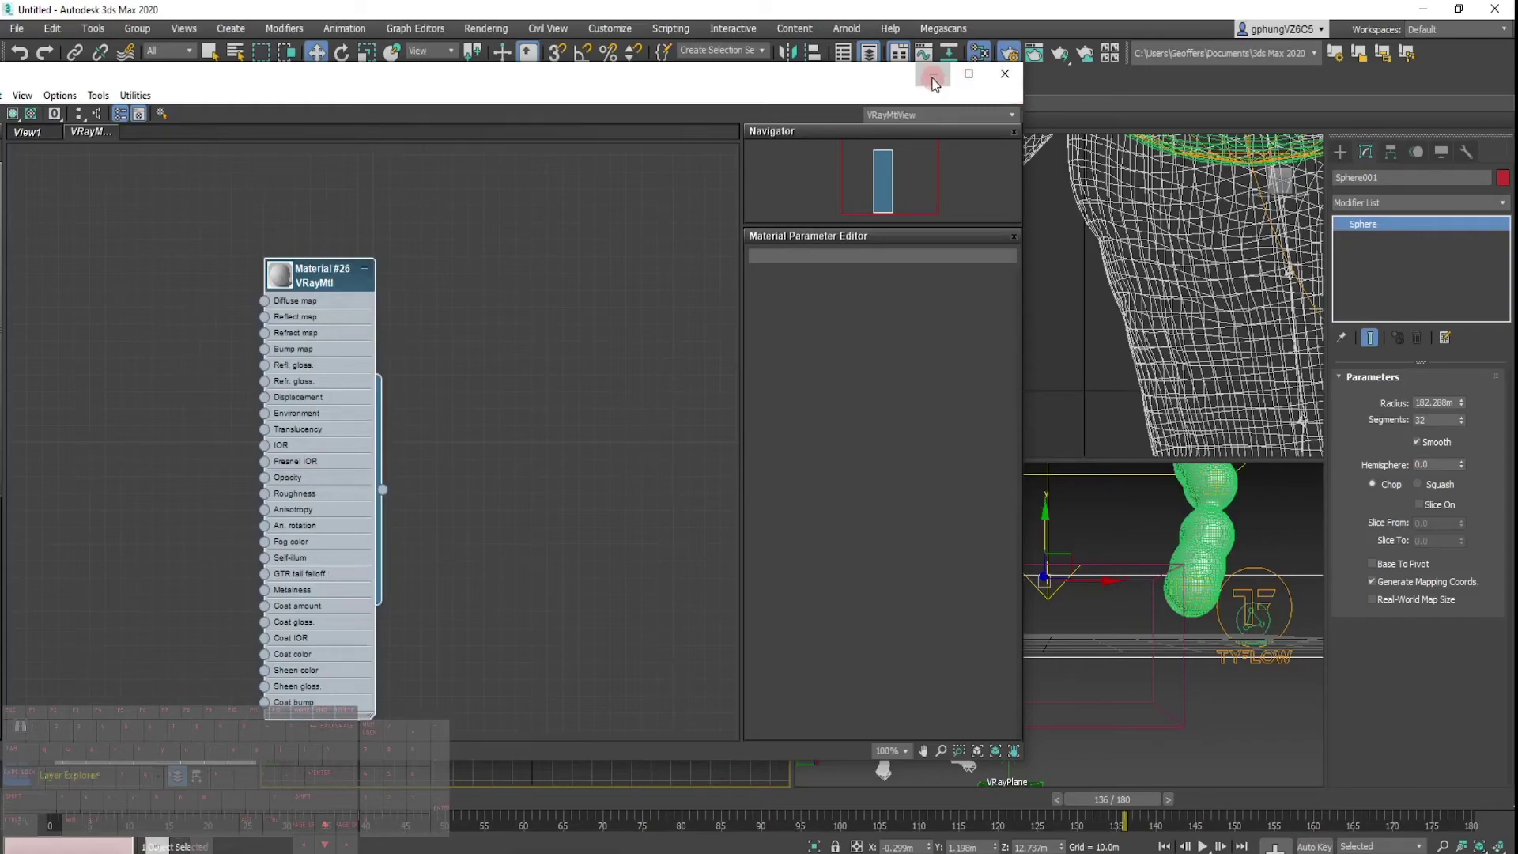
pyautogui.click(934, 79)
# Render the active time segment from VRayCam001 with the new materials and view the whole frame in the frame buffer.
pyautogui.click(326, 270)
pyautogui.click(737, 470)
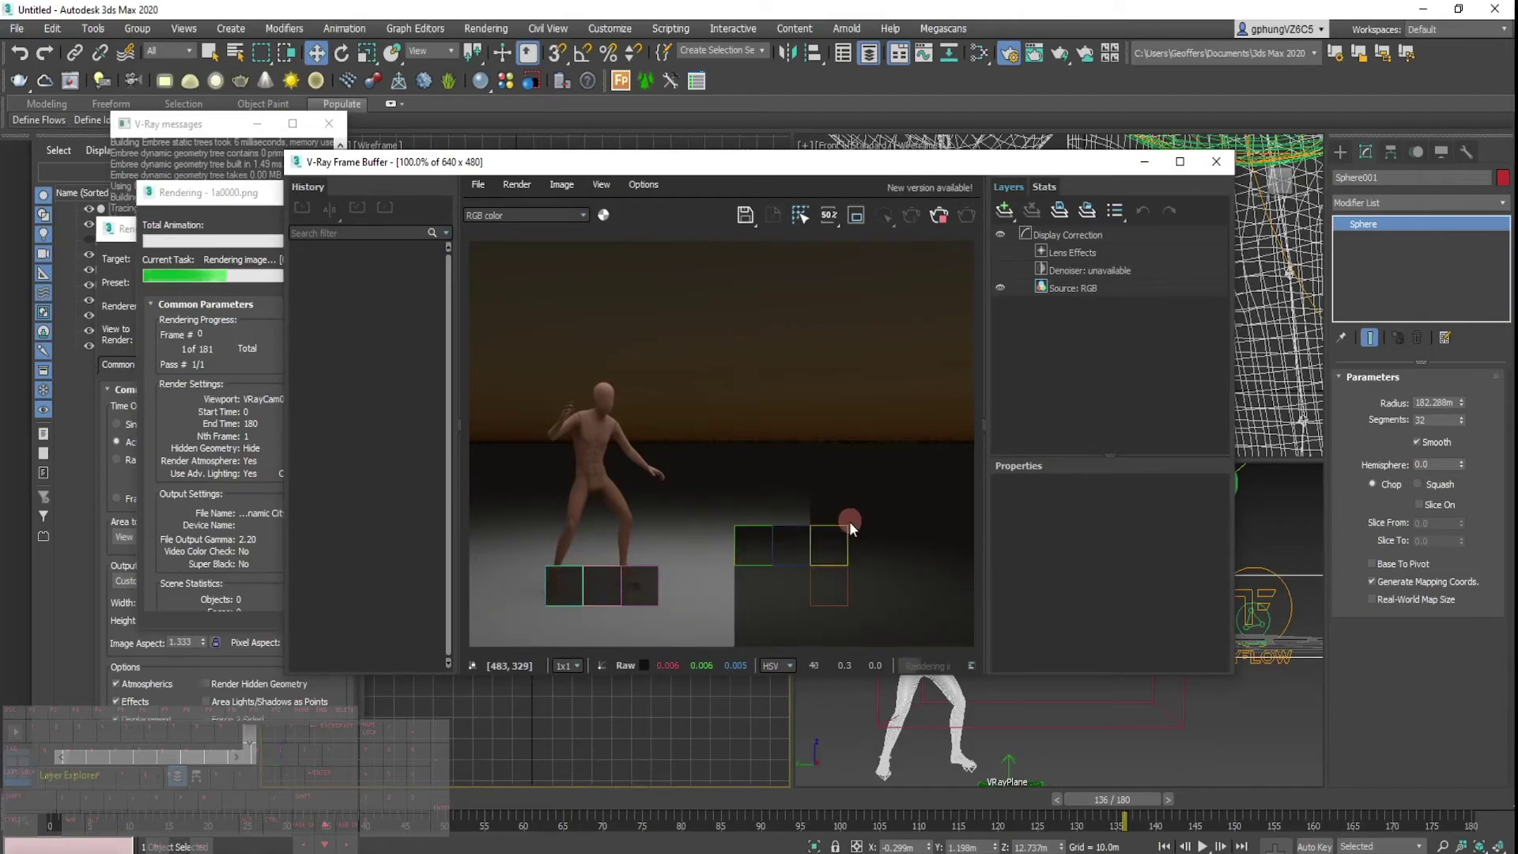
pyautogui.scroll(-1, 744, 432)
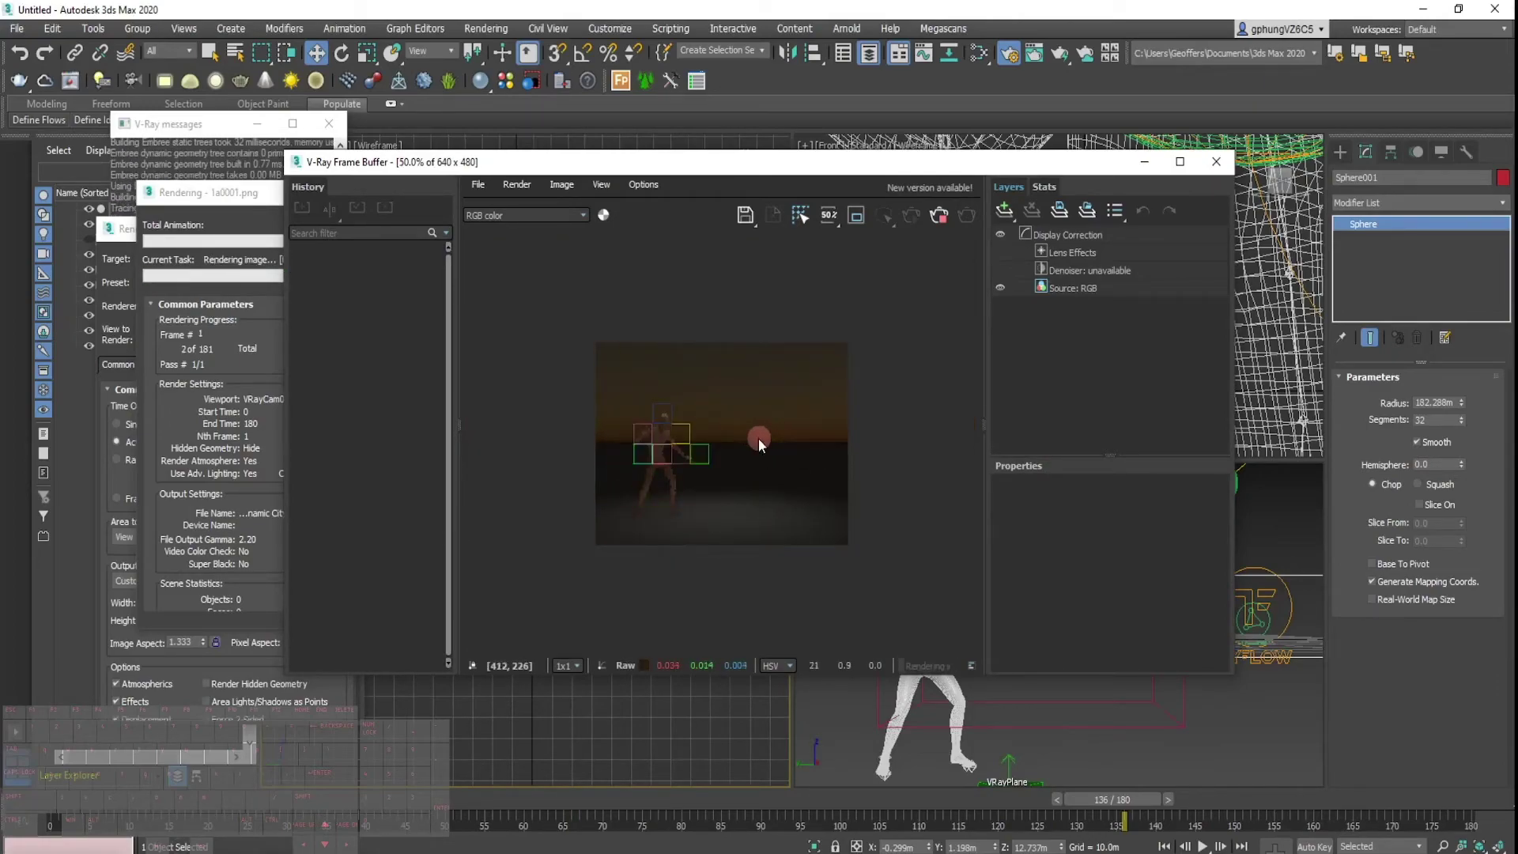
# Inspect the rendered character frame at closer zoom, stop the animation render and close the V-Ray frame buffer.
pyautogui.scroll(1, 720, 428)
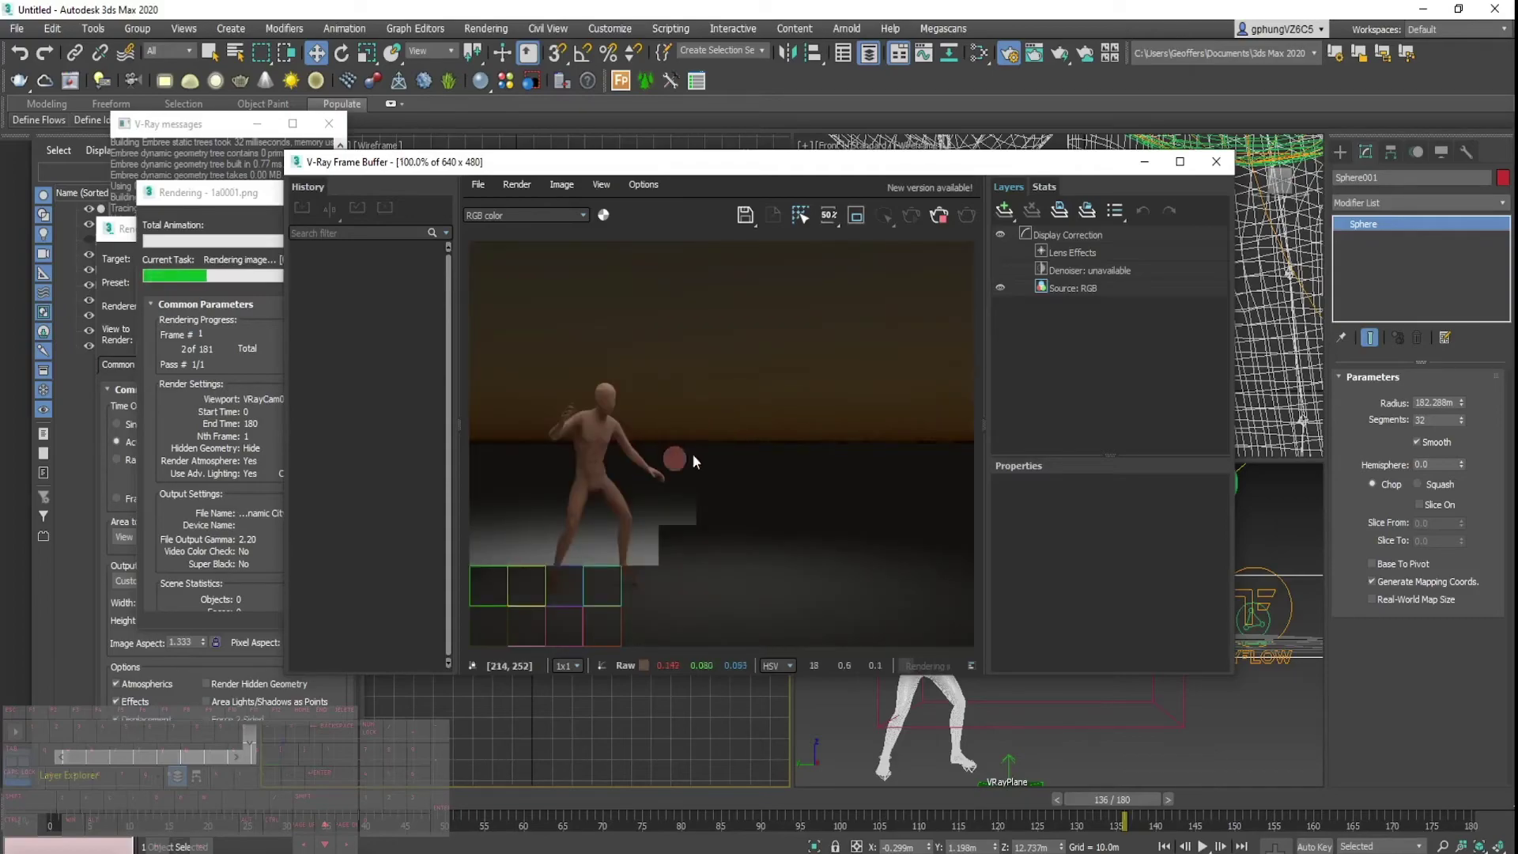
pyautogui.scroll(-1, 875, 519)
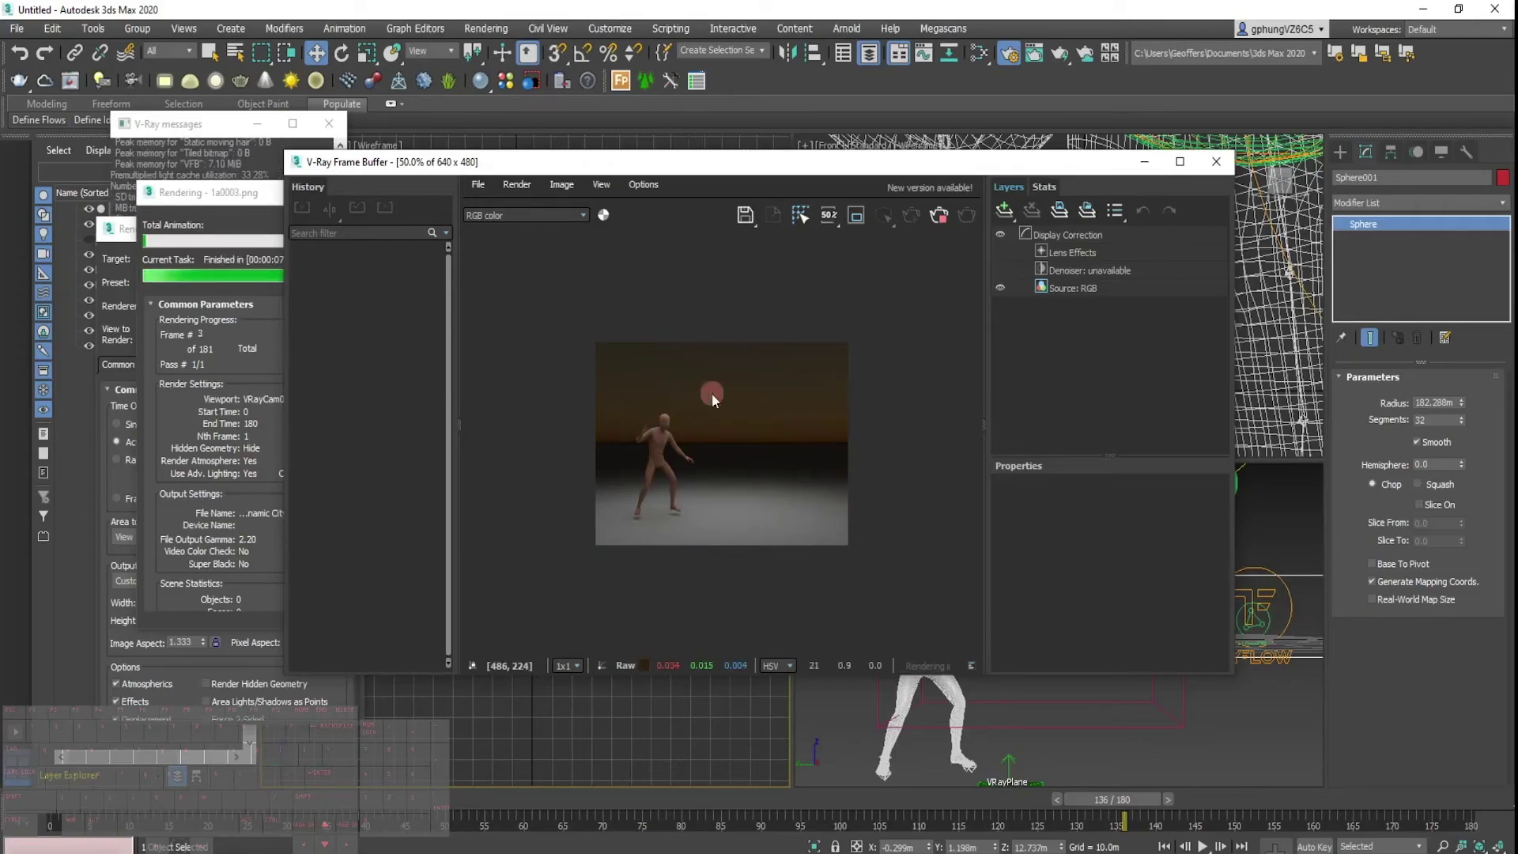
pyautogui.click(939, 215)
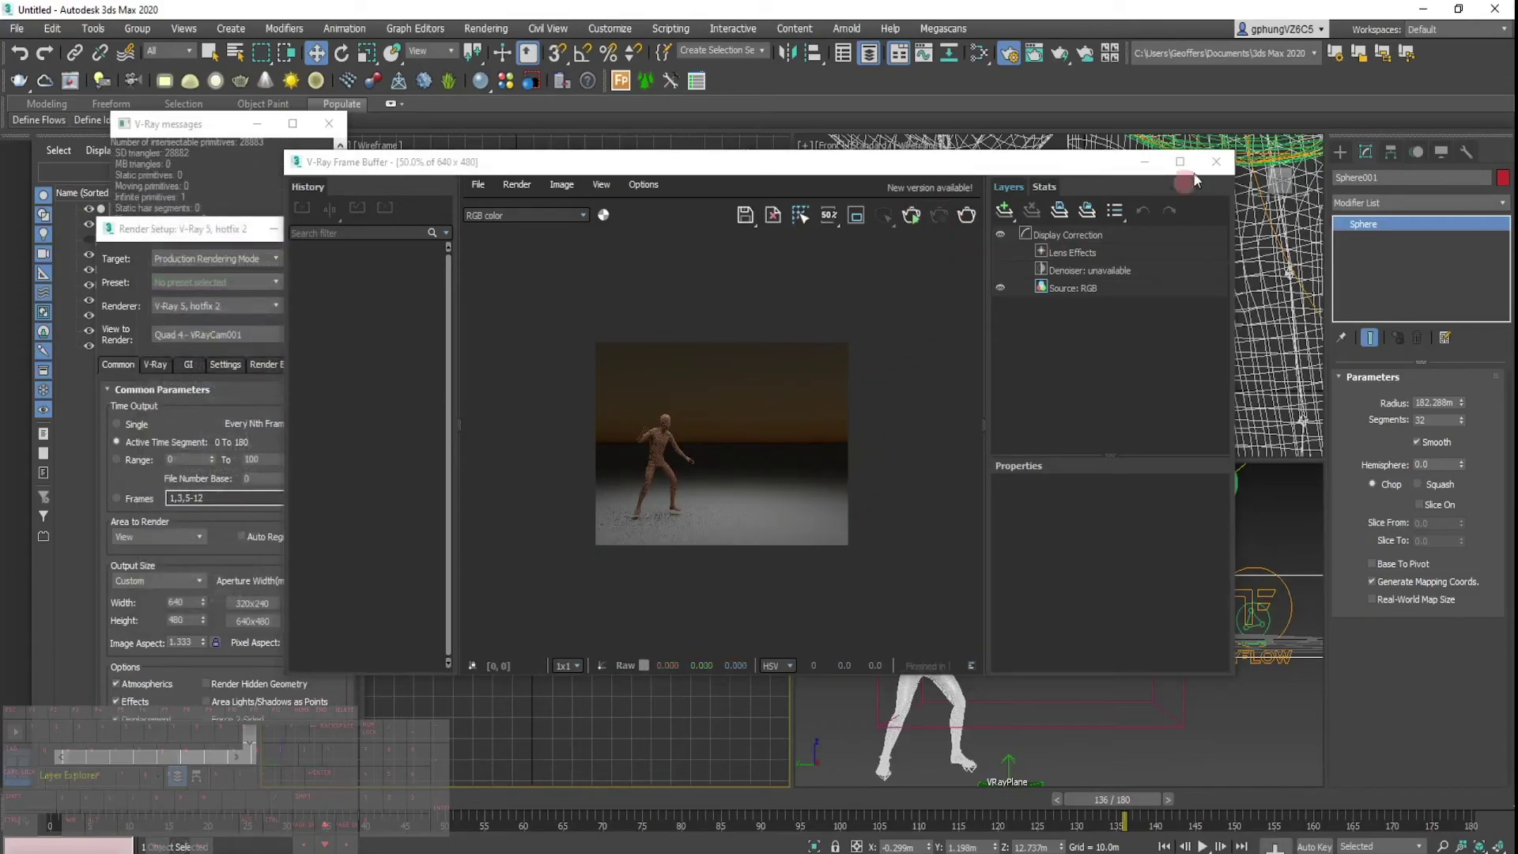
pyautogui.click(1219, 163)
# Switch to File Explorer and open the Bubble Man folder inside the Videos folder of the project directory.
pyautogui.moveTo(188, 852)
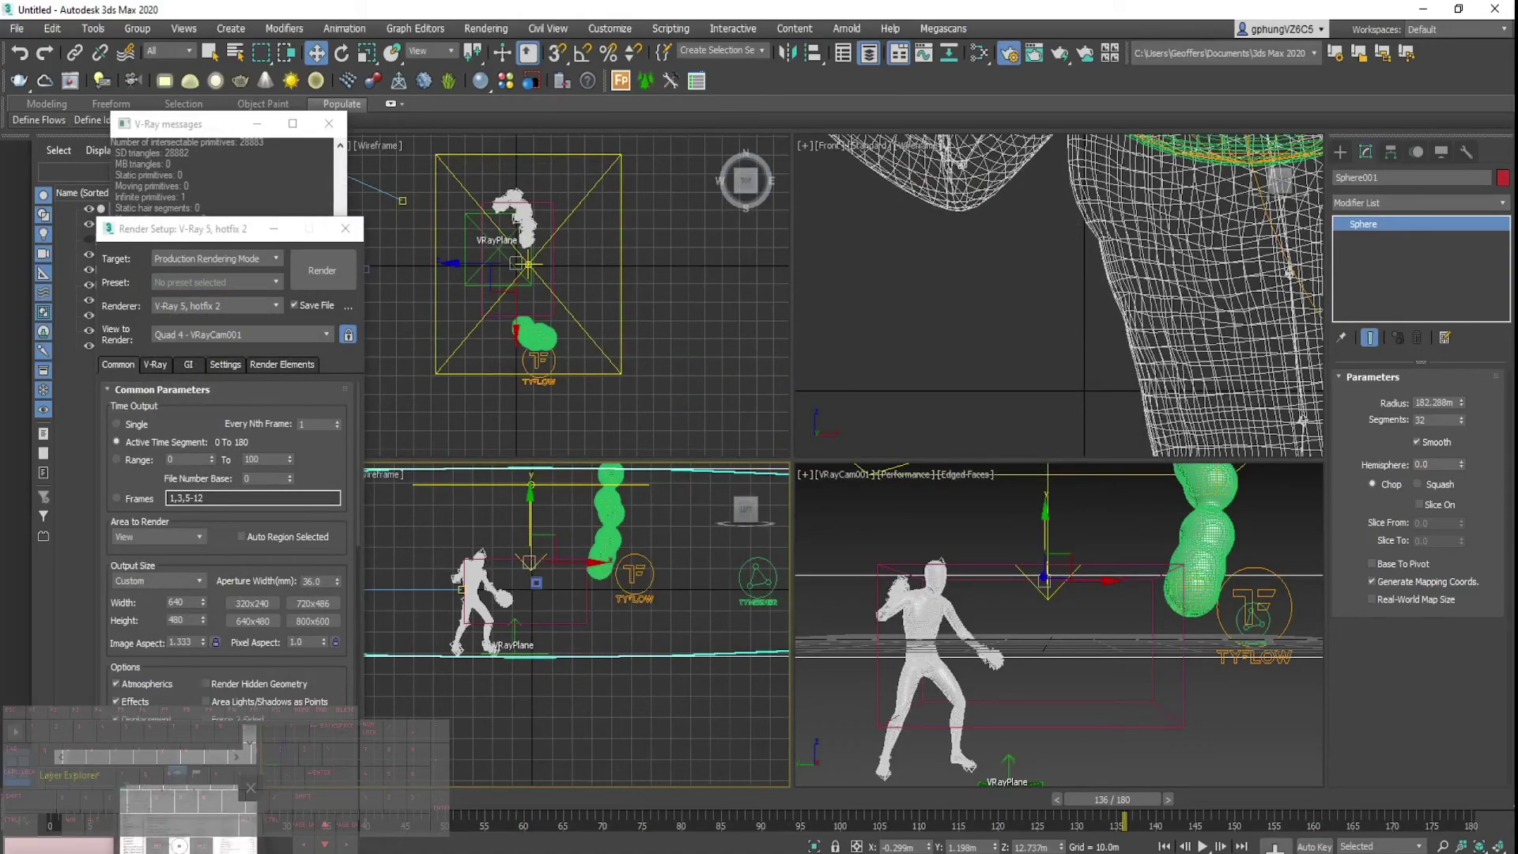
pyautogui.press('super+e')
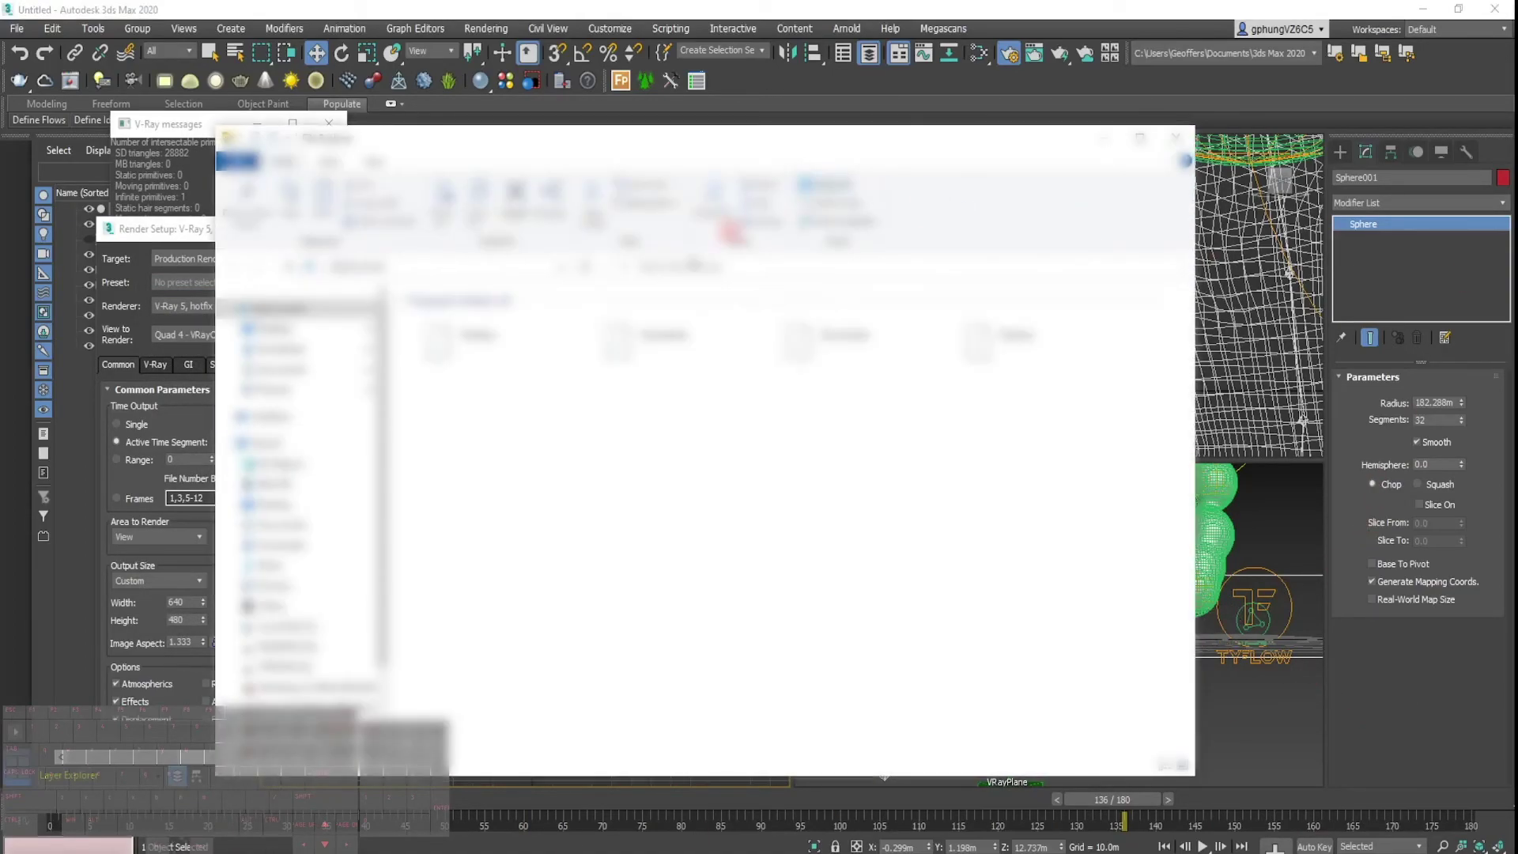
pyautogui.scroll(-2, 333, 653)
pyautogui.click(290, 658)
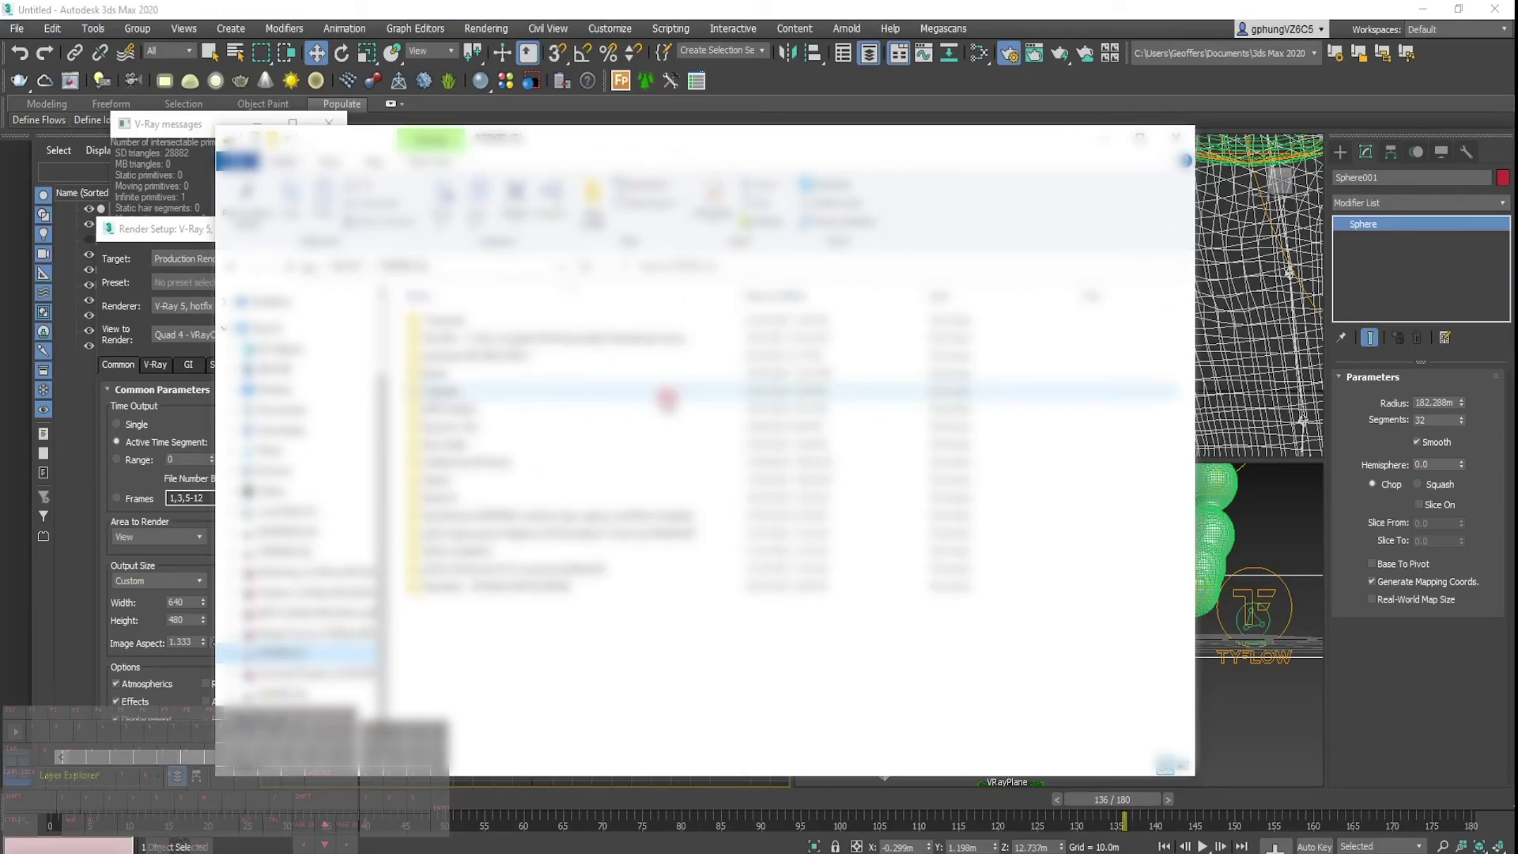
pyautogui.doubleClick(452, 428)
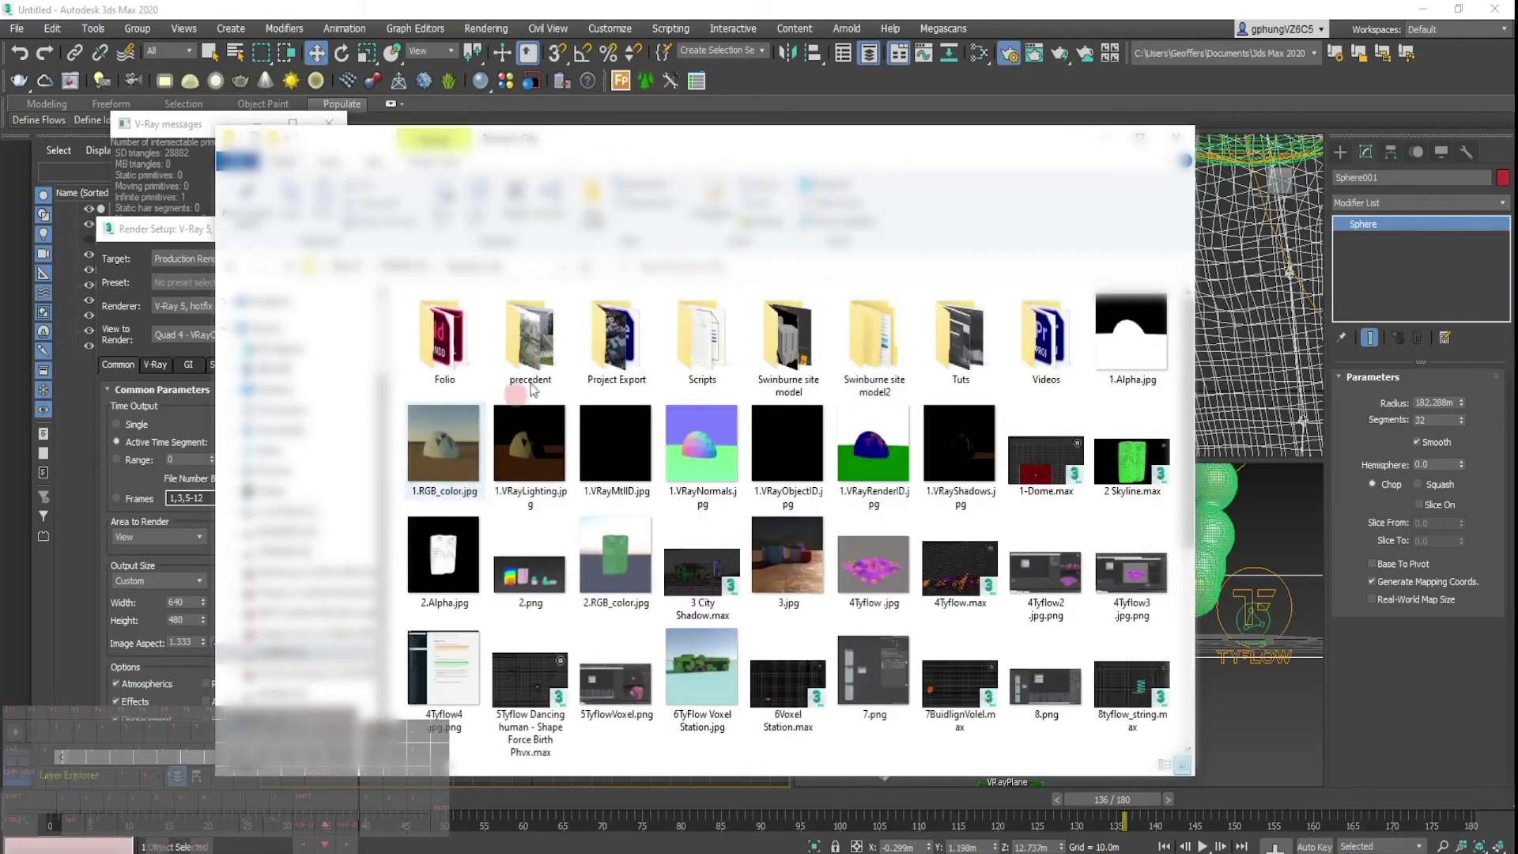
pyautogui.doubleClick(1046, 336)
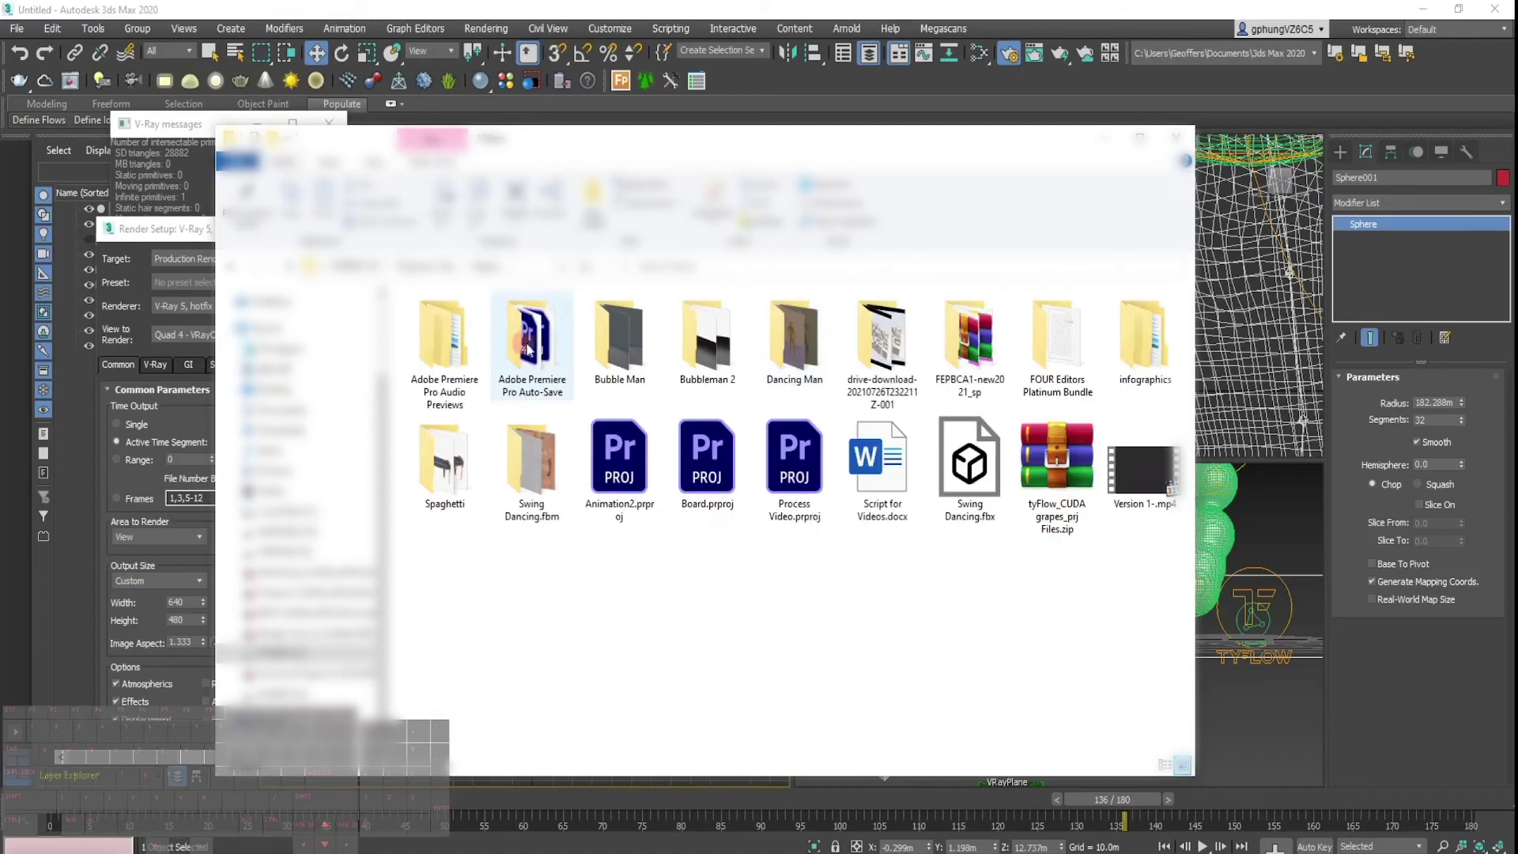
pyautogui.doubleClick(616, 332)
# Open B10000.png in Windows Photo Viewer, maximise the viewer and leaf forward through the rendered PNG frames.
pyautogui.click(531, 346)
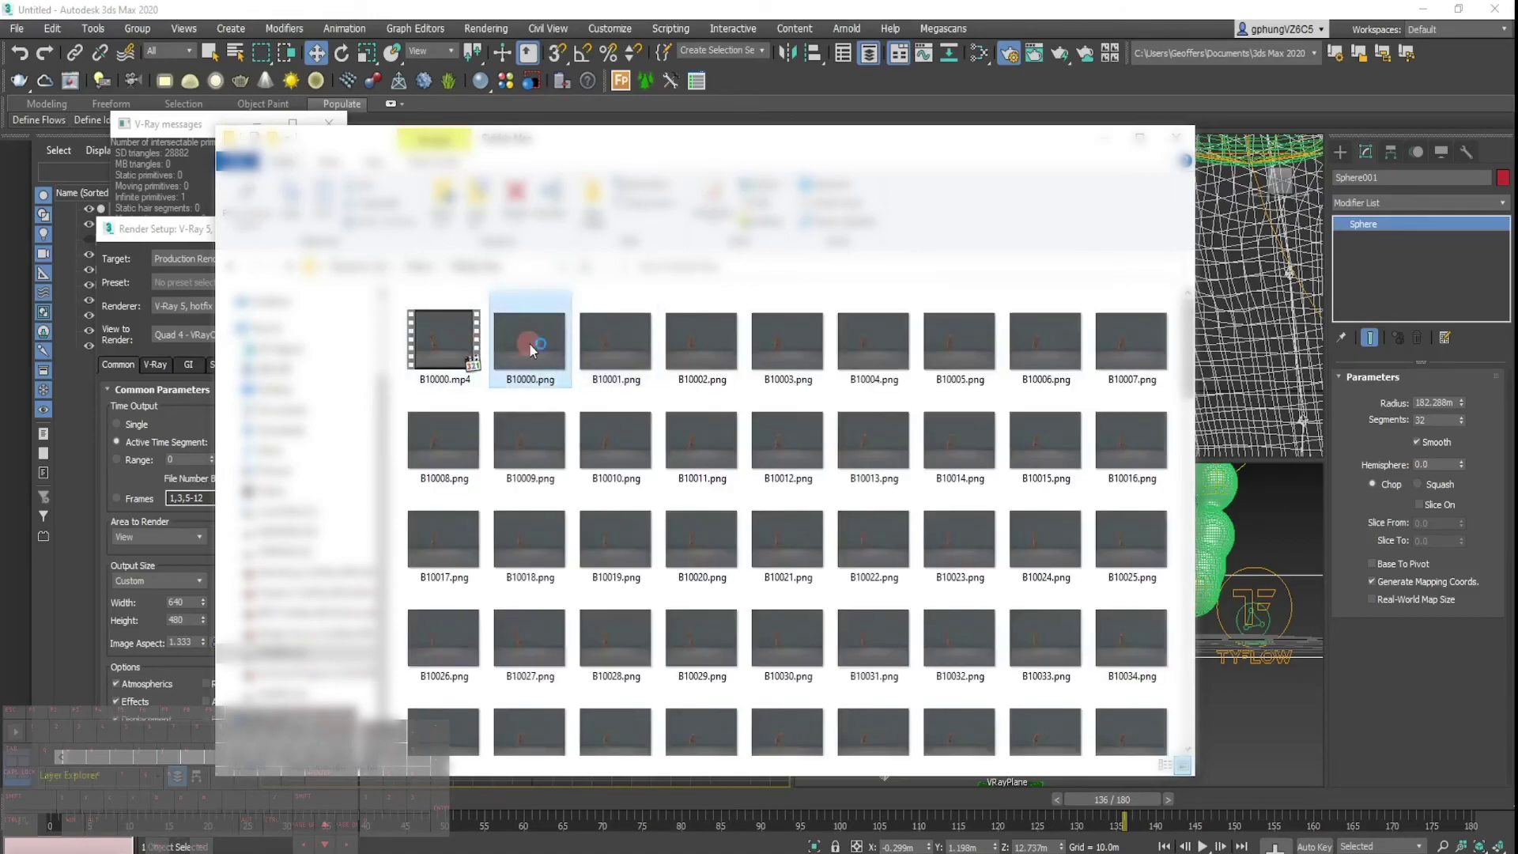
pyautogui.doubleClick(530, 346)
pyautogui.moveTo(544, 29); pyautogui.dragTo(641, 2)
pyautogui.scroll(2, 658, 443)
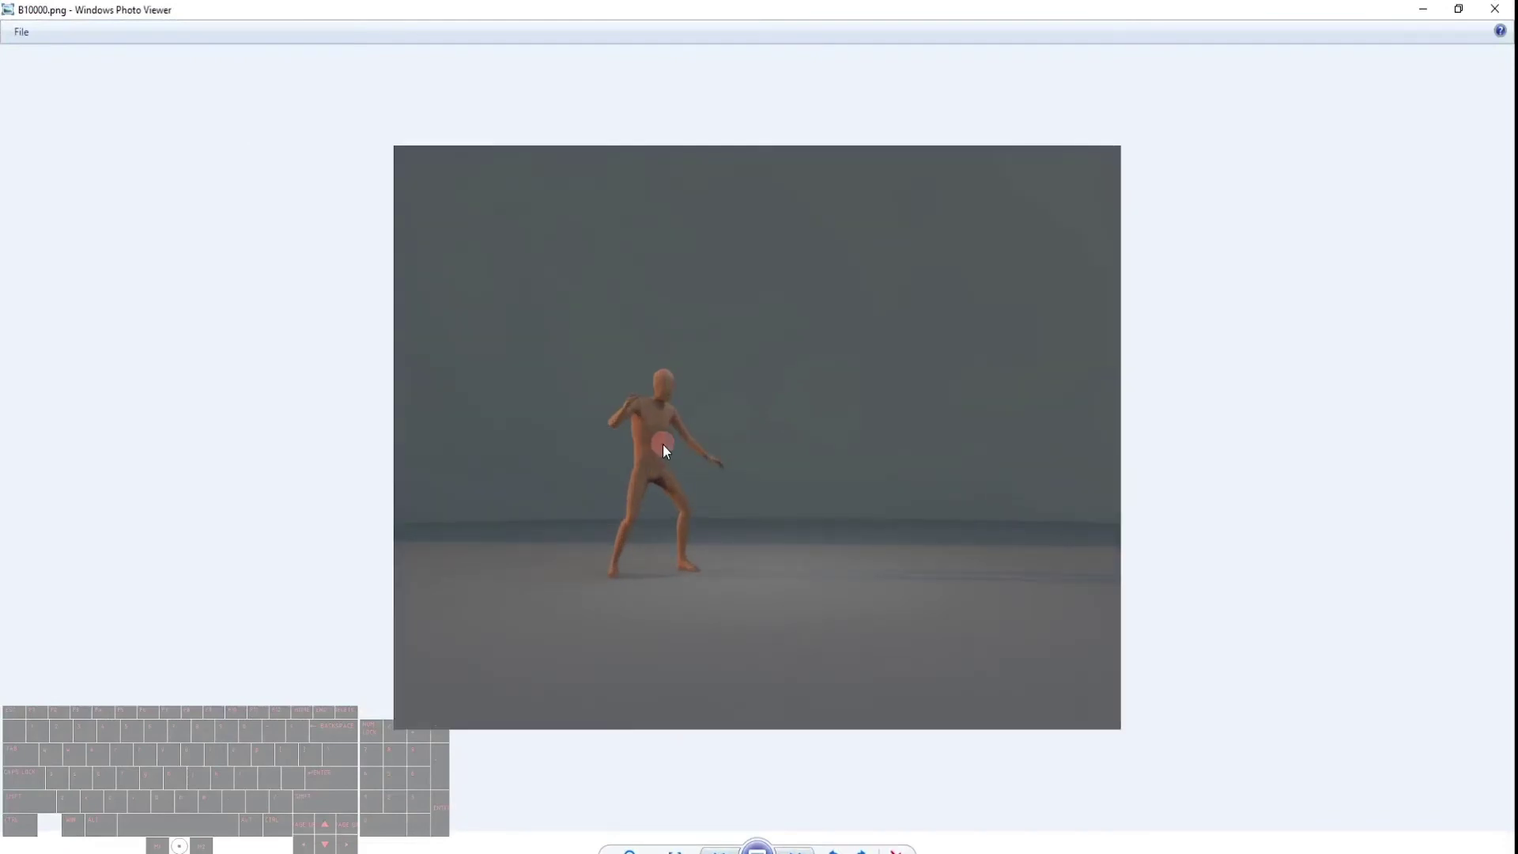
pyautogui.press('Right')
pyautogui.press('Right')
pyautogui.press('Right')
pyautogui.press('Right')
pyautogui.press('Right')
pyautogui.press('Right')
pyautogui.press('Right')
pyautogui.press('Right')
pyautogui.press('Right')
pyautogui.press('Right')
pyautogui.press('Right')
pyautogui.press('Right')
pyautogui.press('Right')
pyautogui.press('Right')
pyautogui.press('Right')
pyautogui.press('Right')
pyautogui.press('Right')
pyautogui.press('Right')
pyautogui.press('Right')
pyautogui.press('Right')
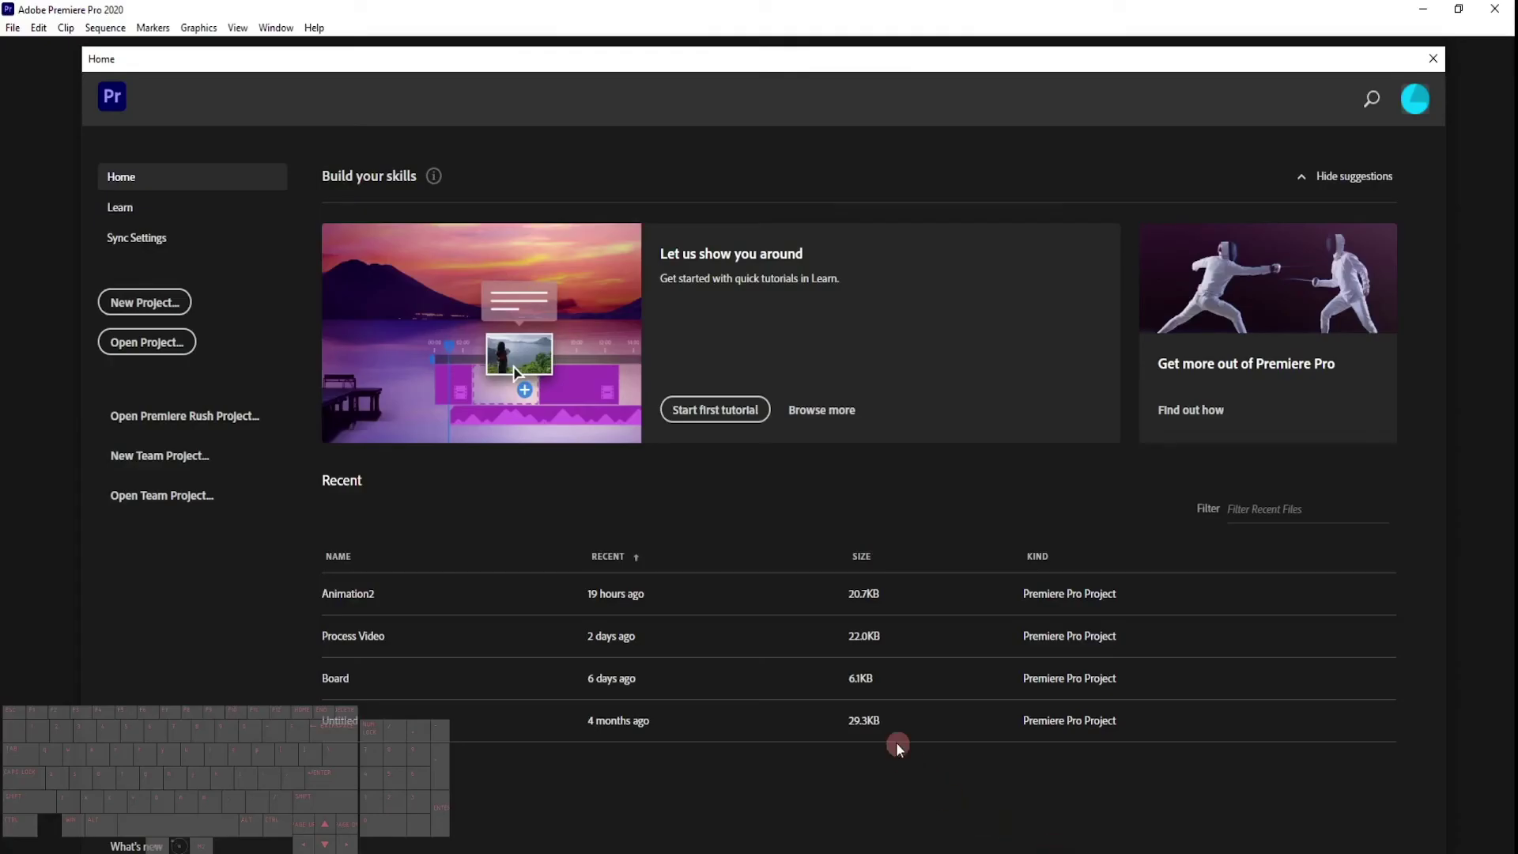
# Switch to Premiere Pro, open the recent project Animation2 and display its project media items.
pyautogui.click(325, 590)
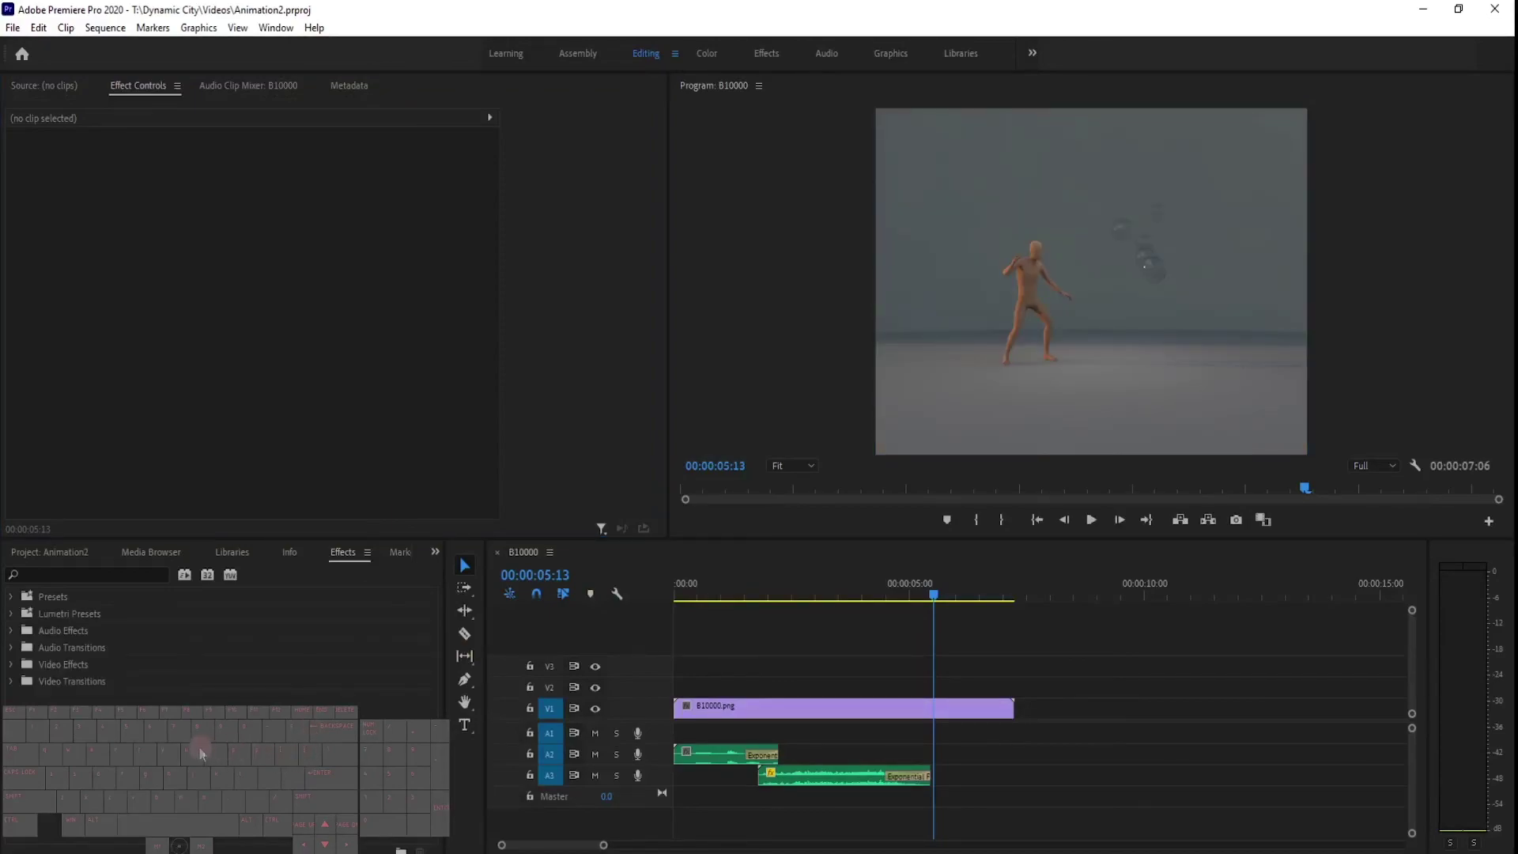
pyautogui.click(158, 552)
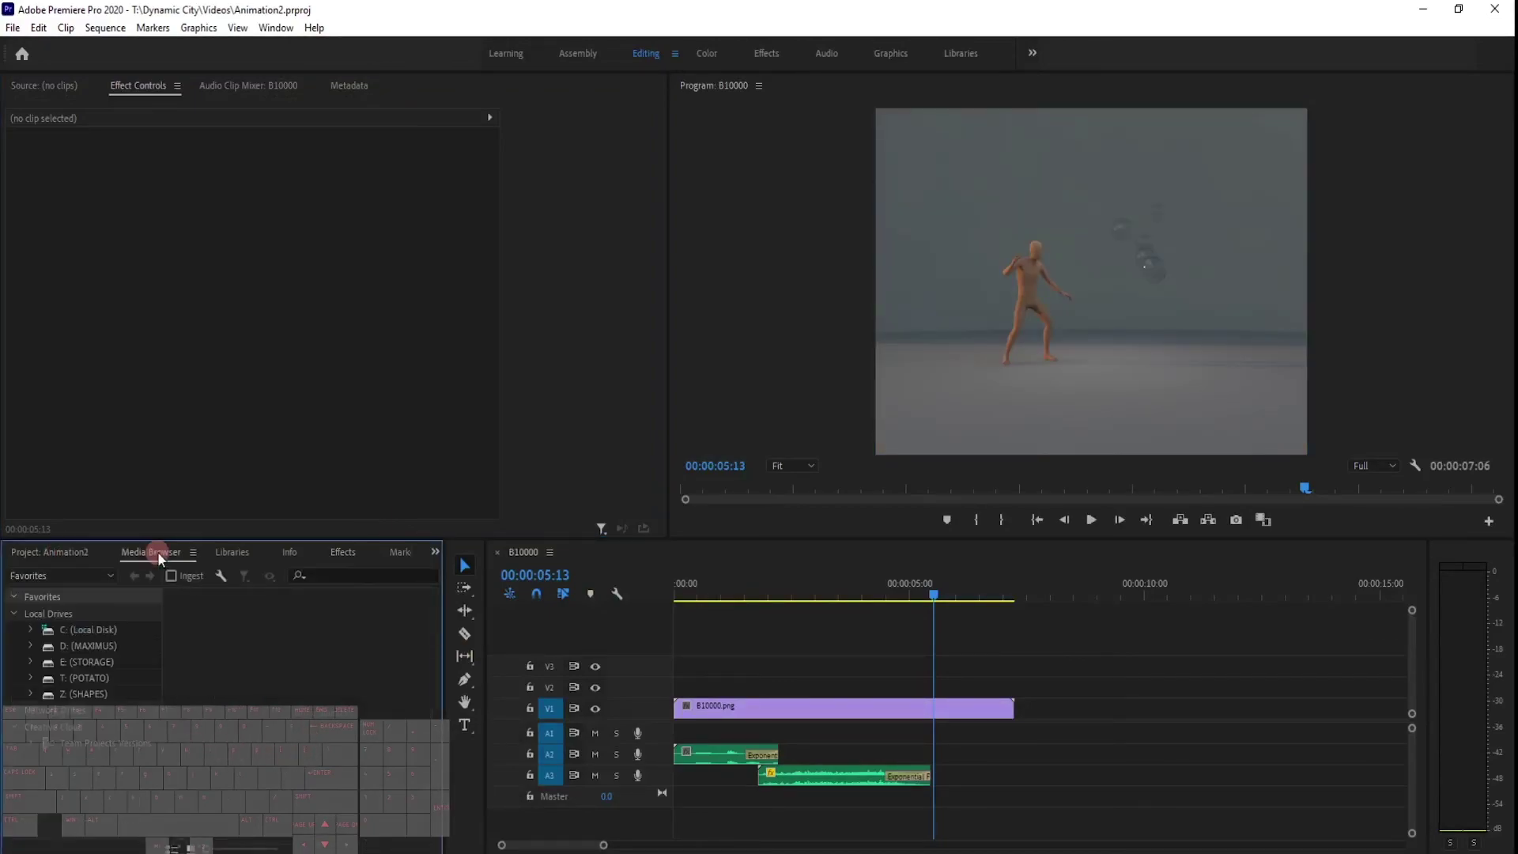
pyautogui.click(238, 552)
pyautogui.click(84, 552)
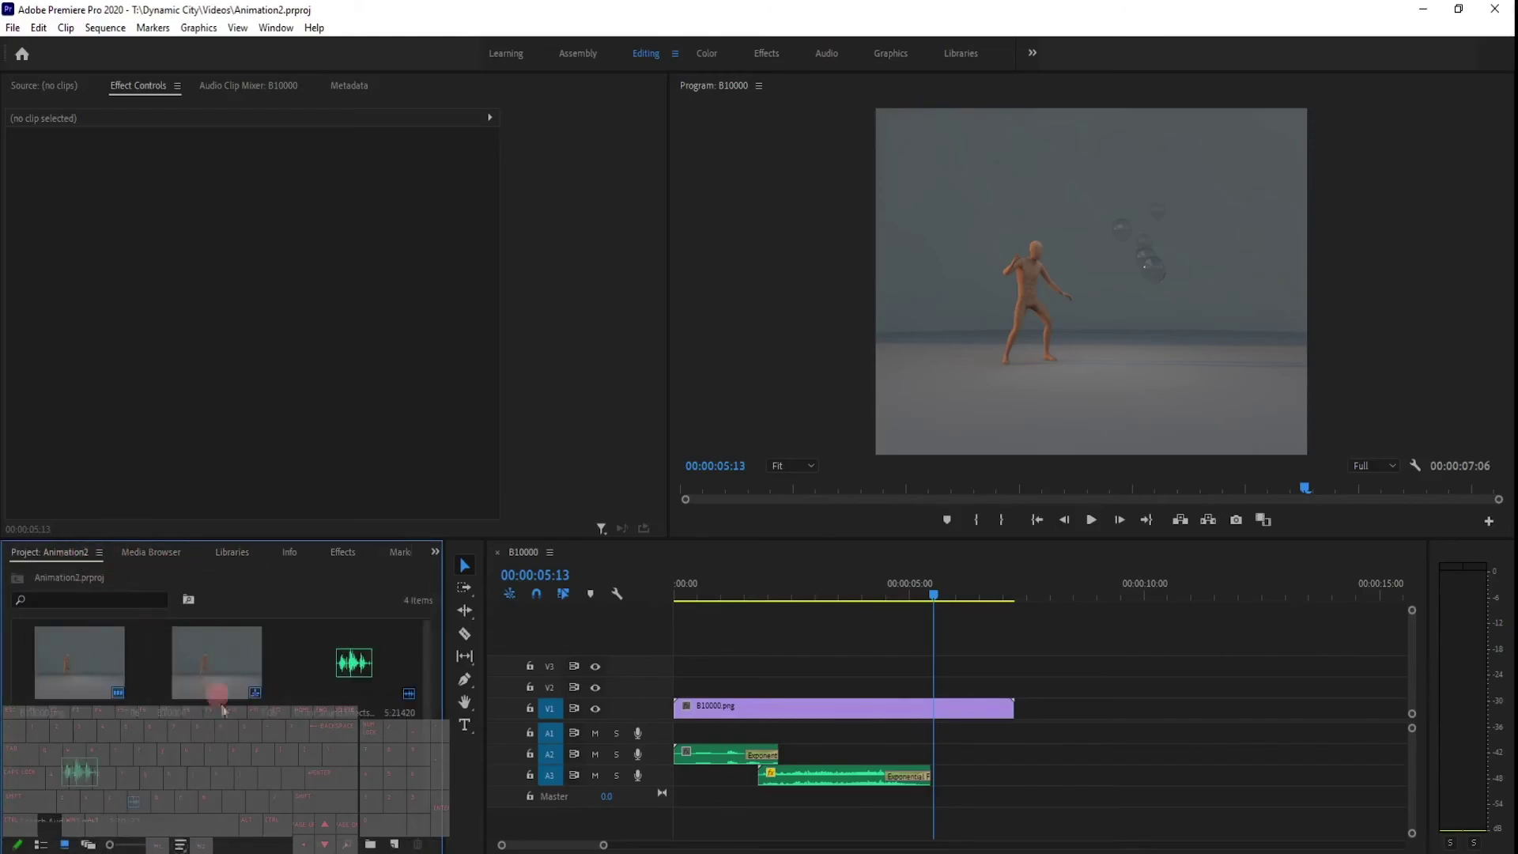
# Start a media import, select B10000.png with the Image Sequence option enabled, and cancel the import.
pyautogui.doubleClick(245, 767)
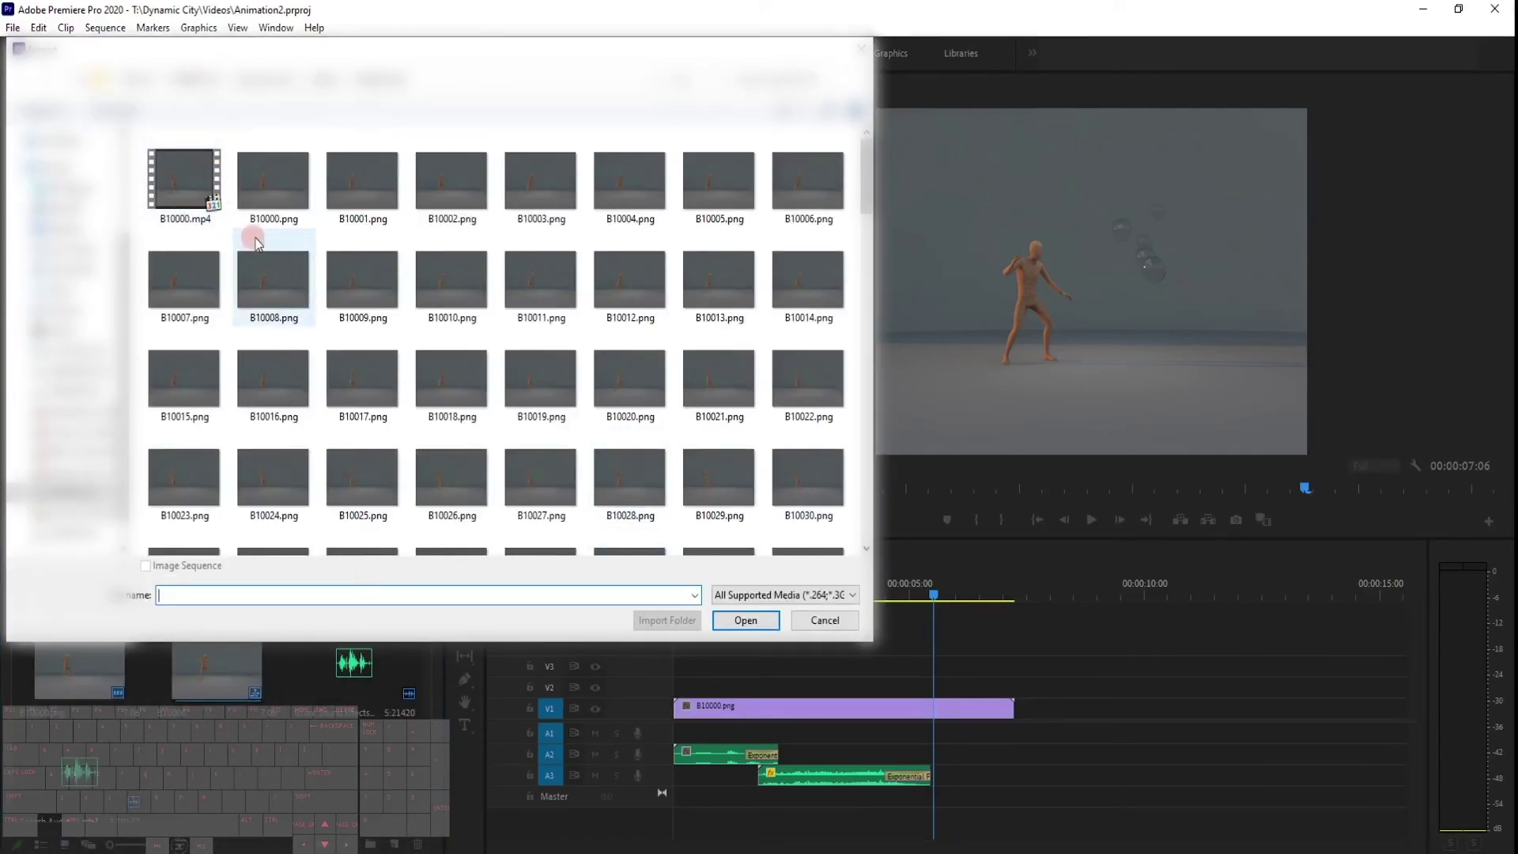
pyautogui.click(271, 204)
pyautogui.click(169, 566)
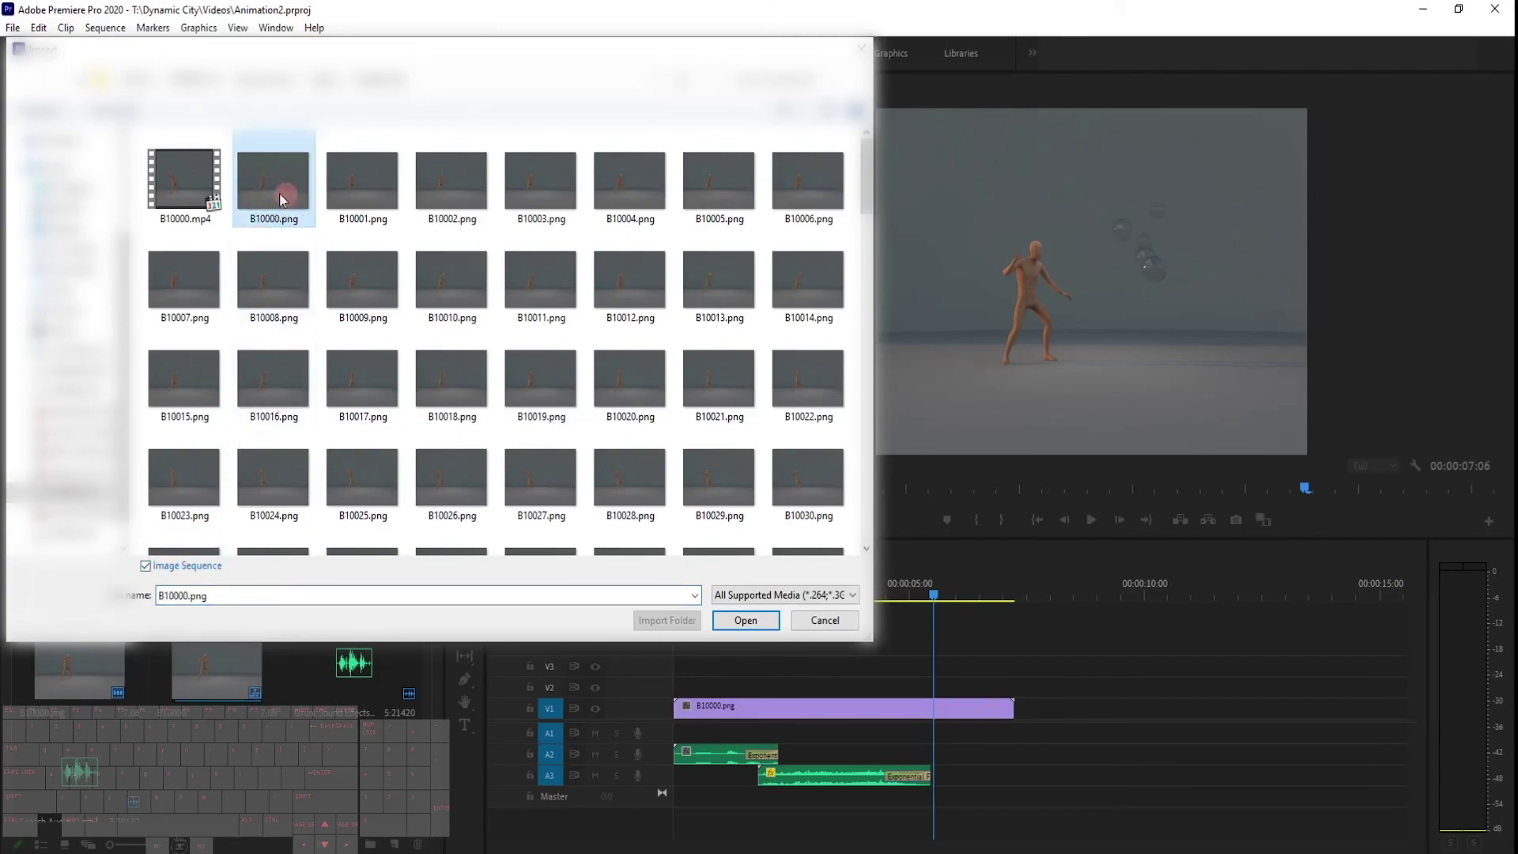
pyautogui.click(825, 620)
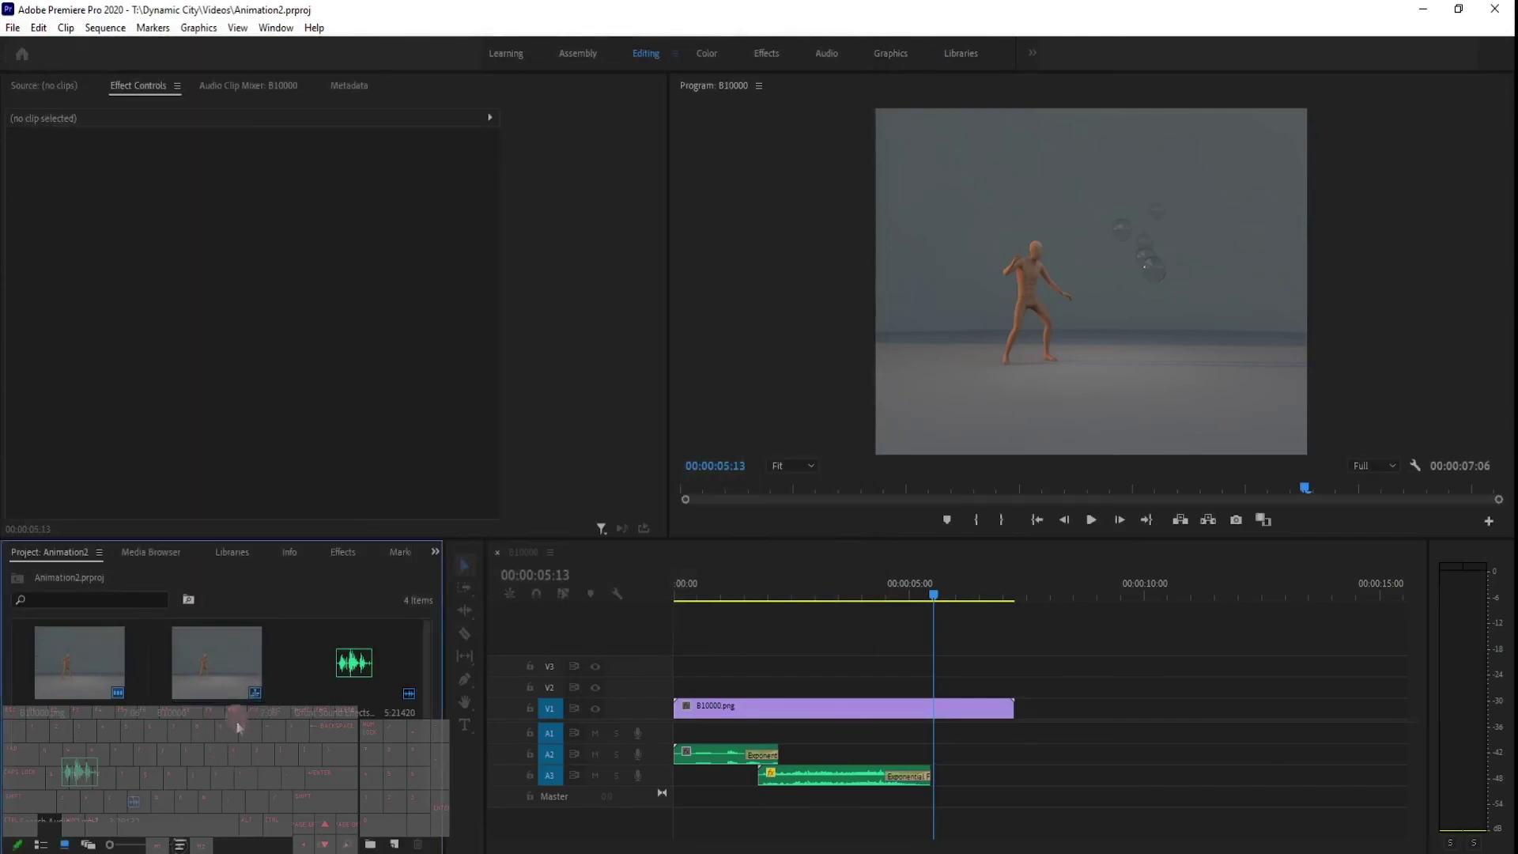
# Scrub the playhead in the B10000 sequence towards the end of the video clip.
pyautogui.click(860, 603)
pyautogui.moveTo(934, 598); pyautogui.dragTo(995, 605)
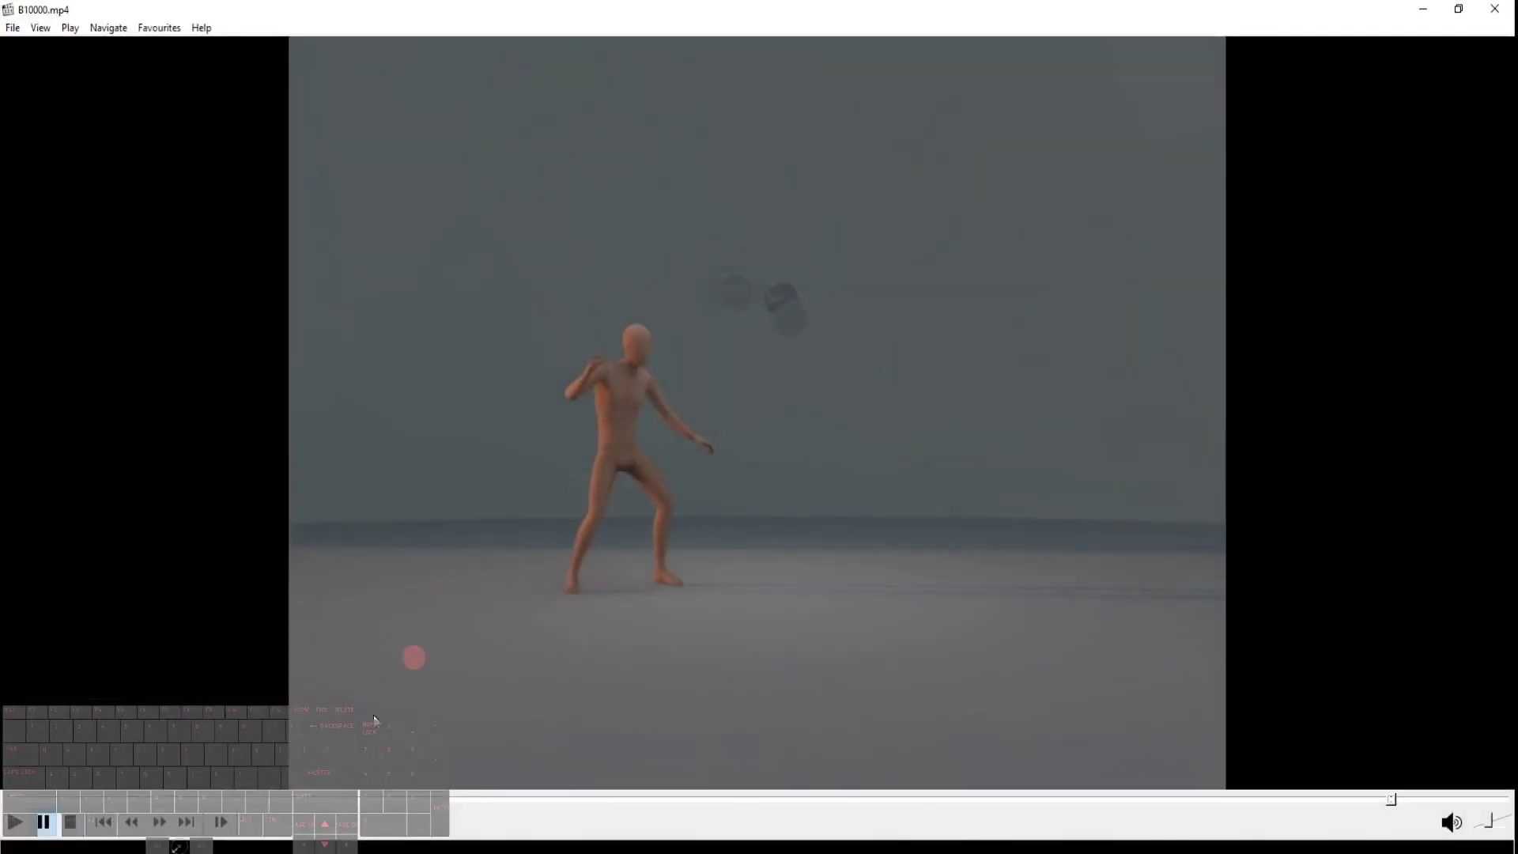
# Switch to the media player and replay the exported video B10000.mp4 from the beginning.
pyautogui.click(33, 673)
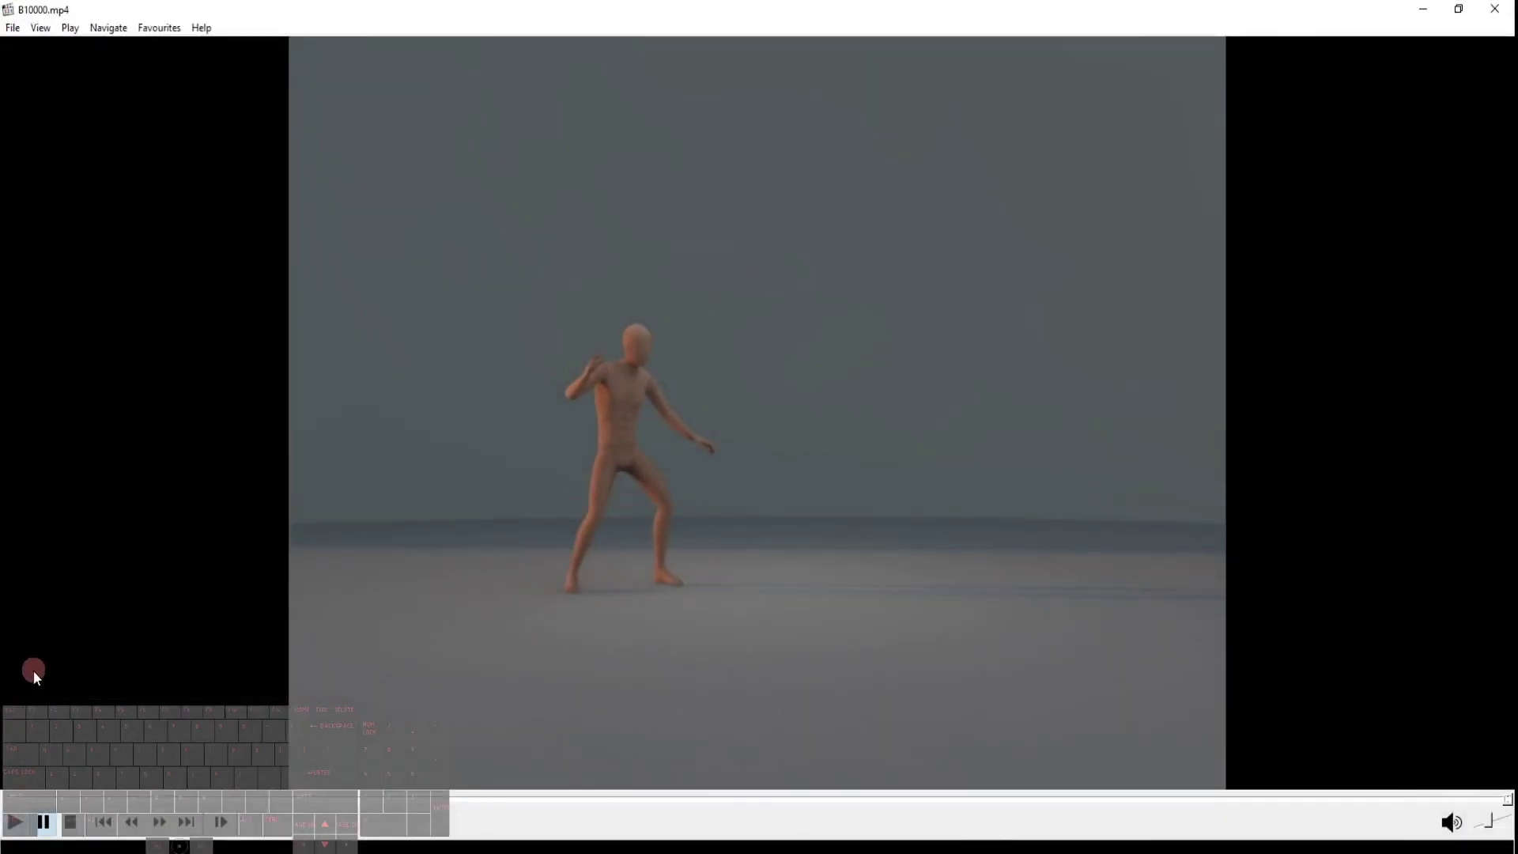
pyautogui.click(69, 822)
pyautogui.click(15, 823)
pyautogui.click(608, 822)
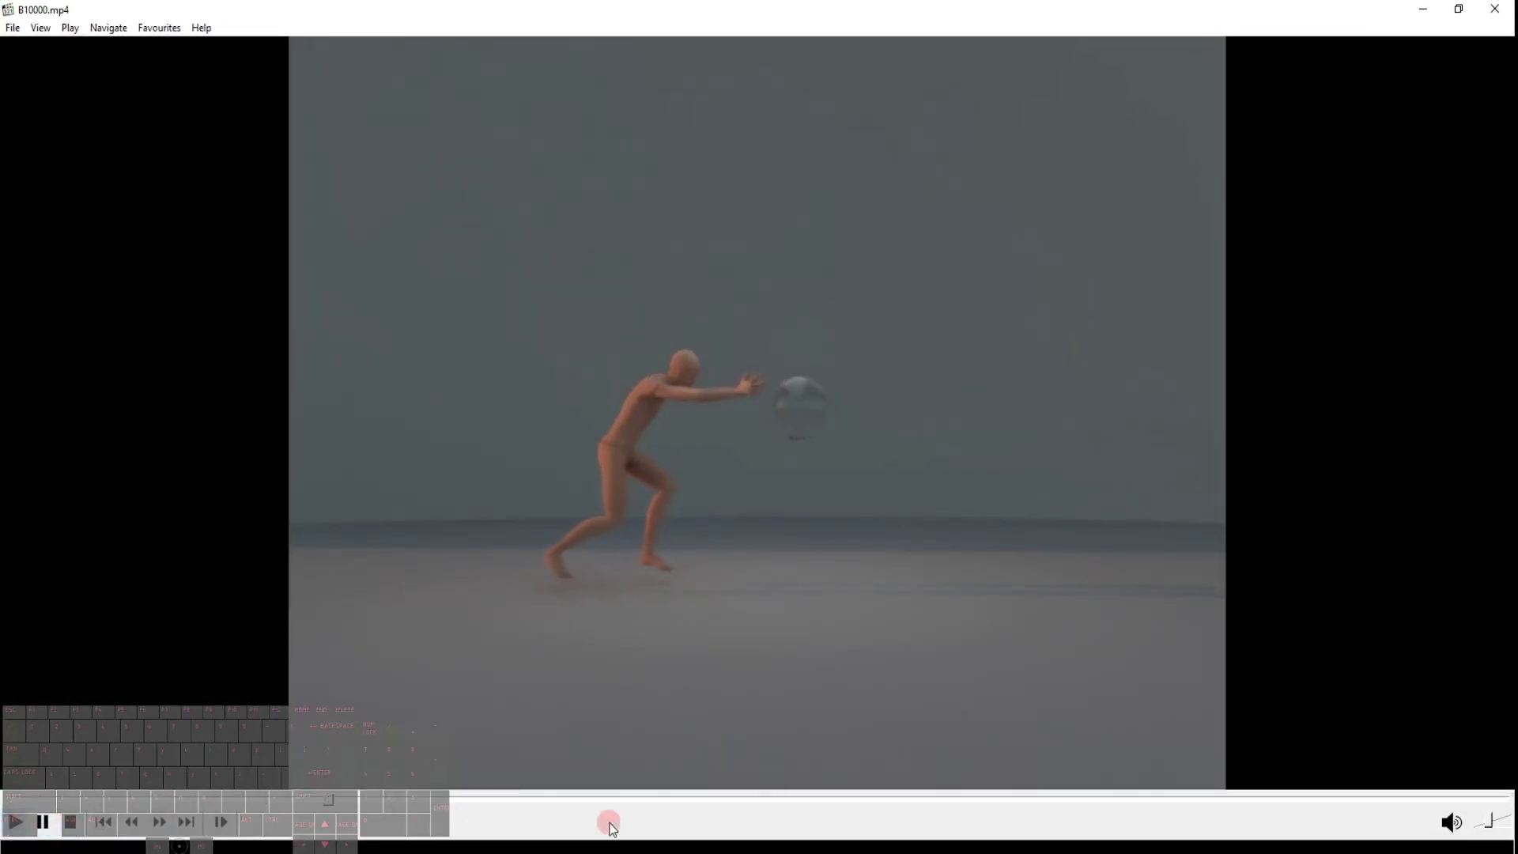